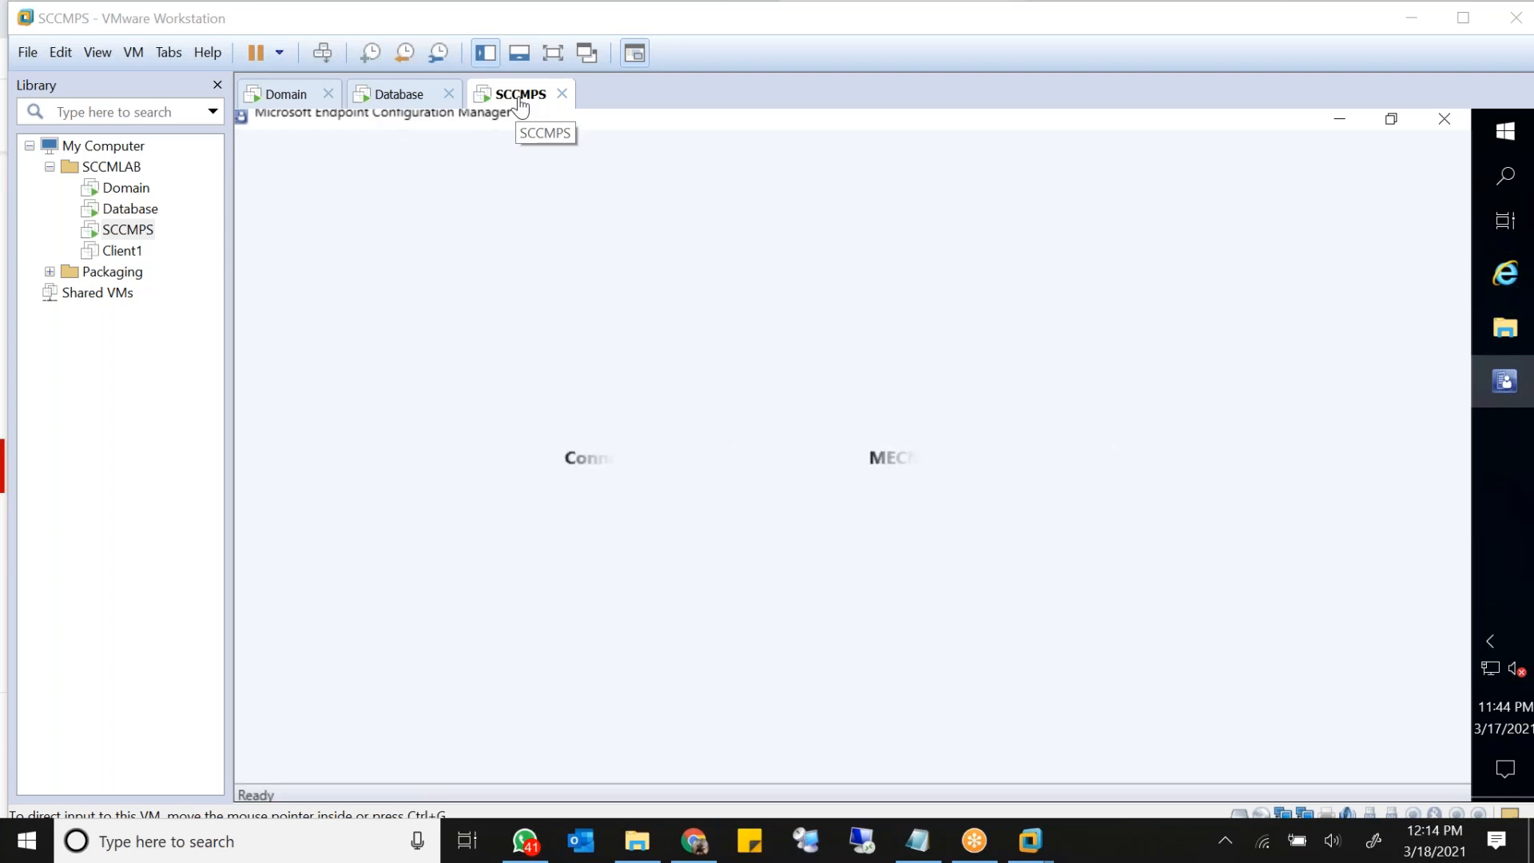
Step: Switch to Word on the host computer and create a blank document
left_click(254, 852)
type("win")
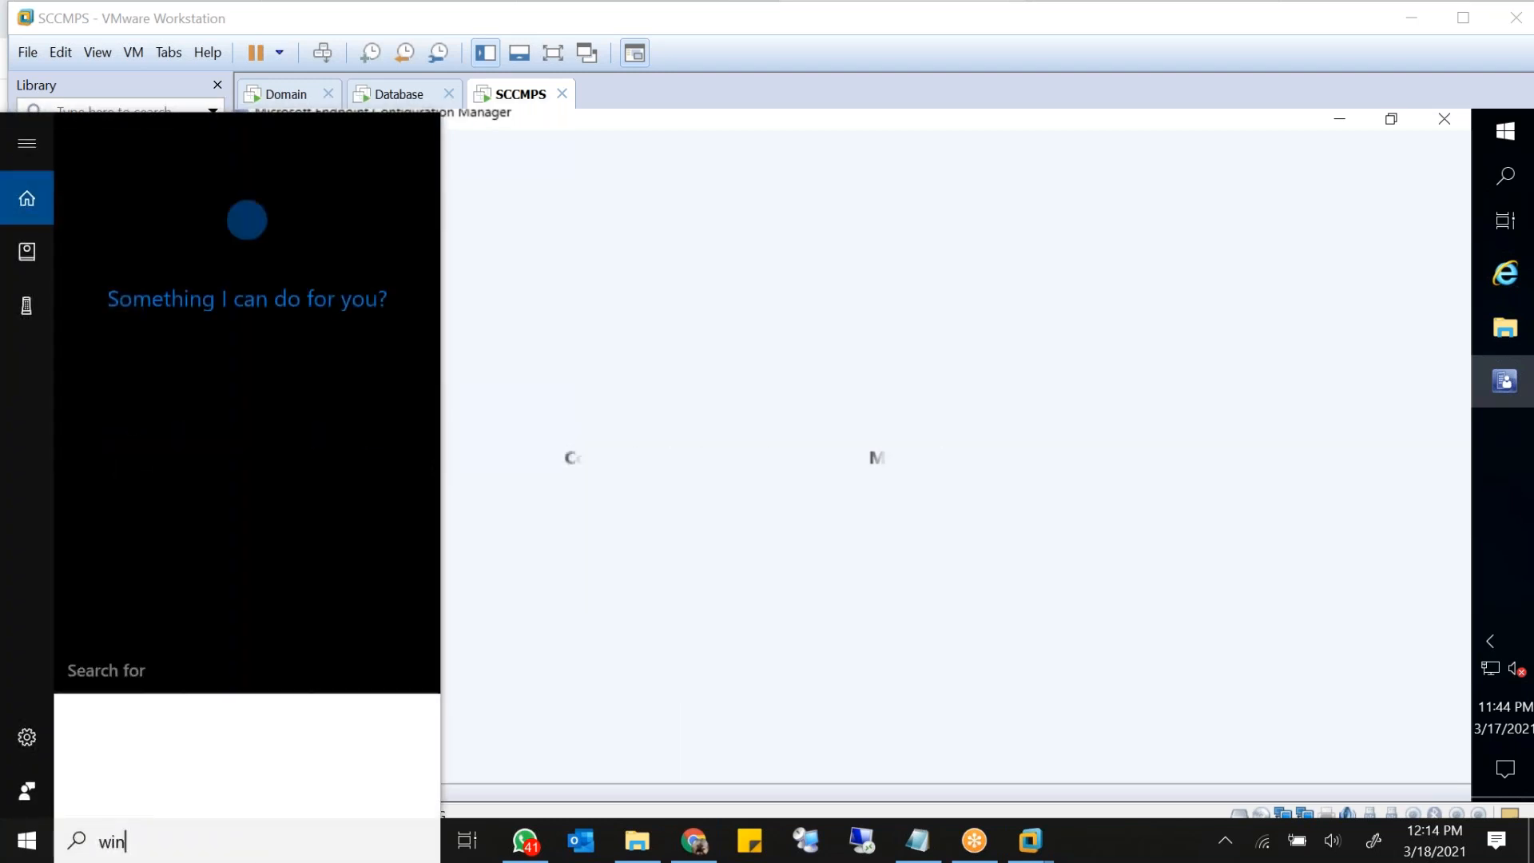
type("w")
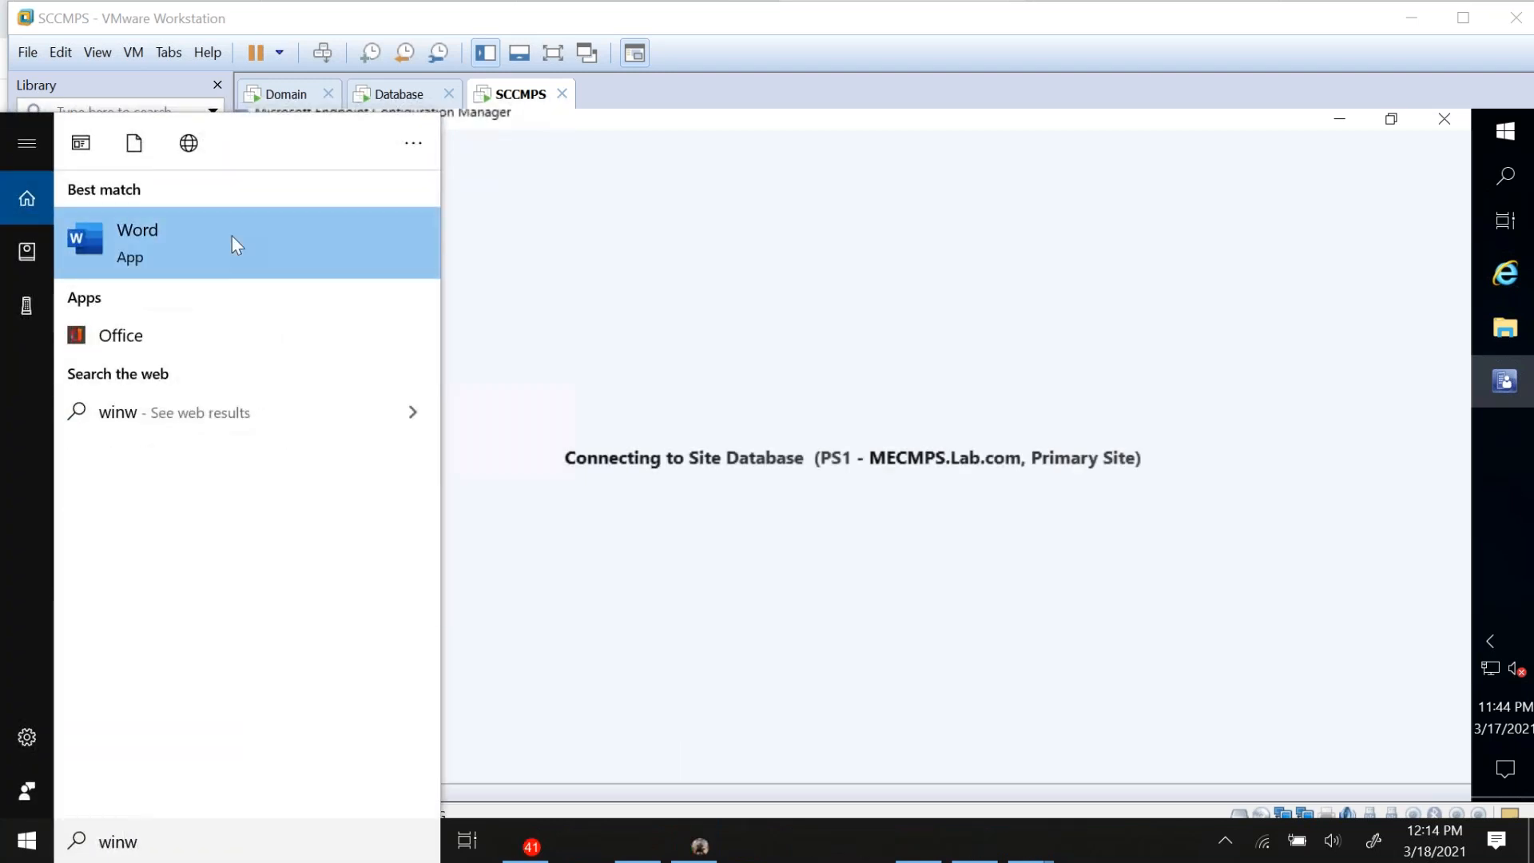
left_click(231, 238)
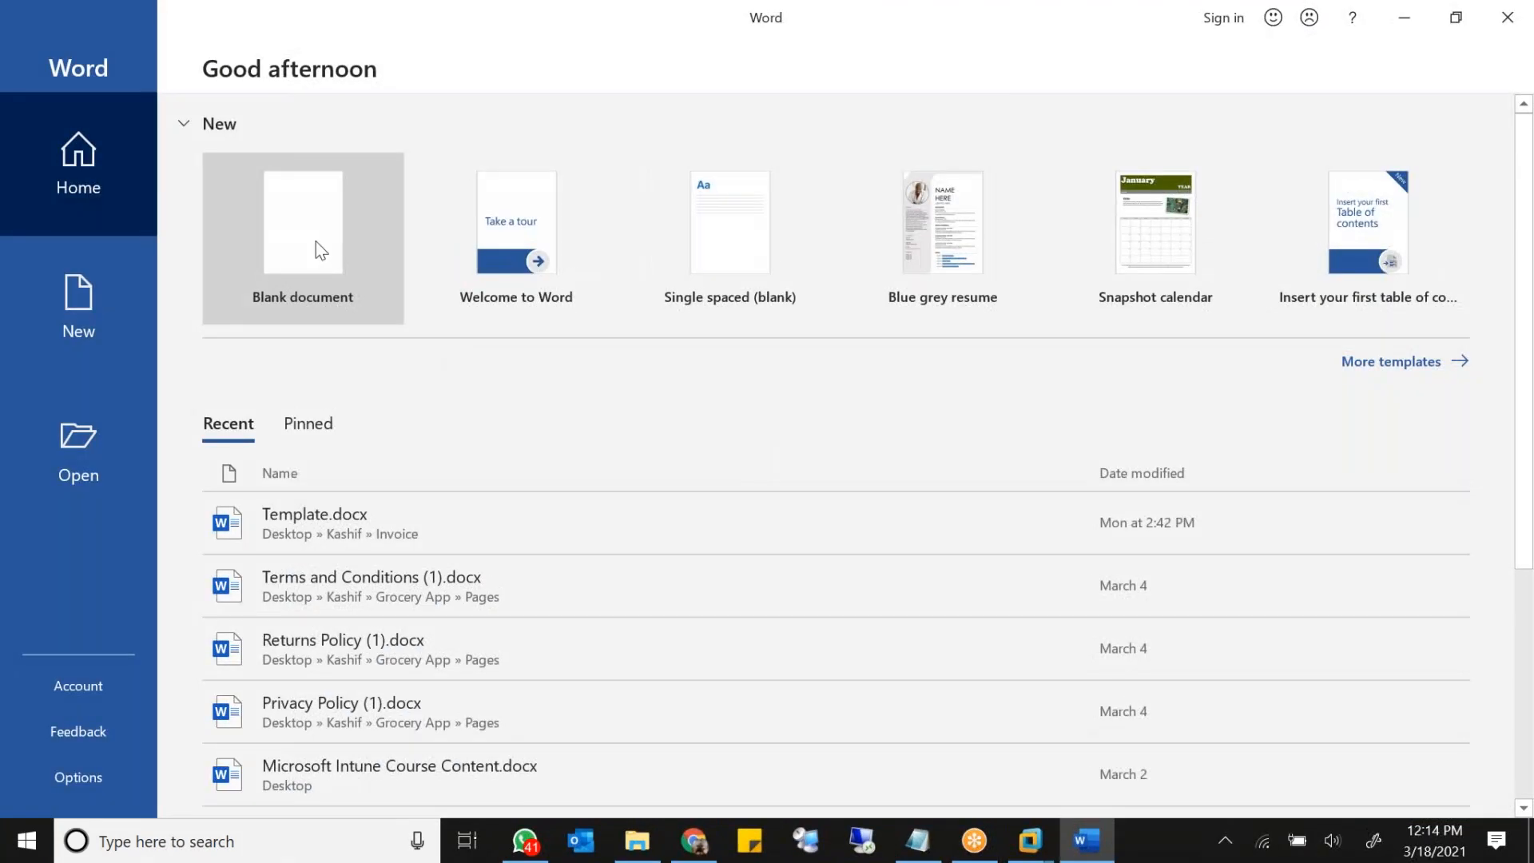
left_click(319, 247)
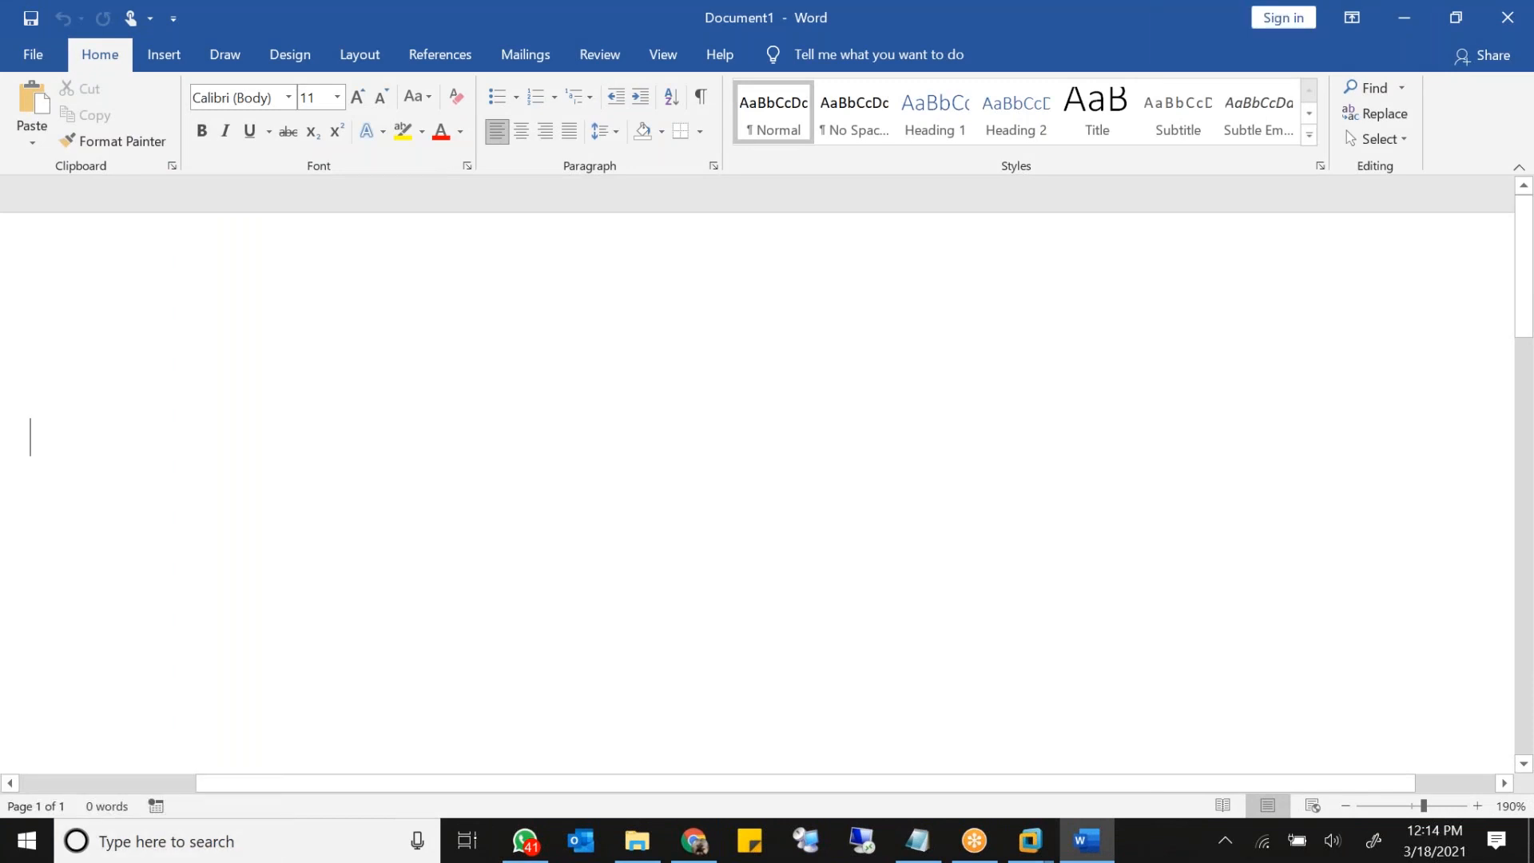
Step: Handwrite the title "Client side Health Check & Troubleshooting" on the page with the red pen
left_click(225, 54)
left_click(166, 54)
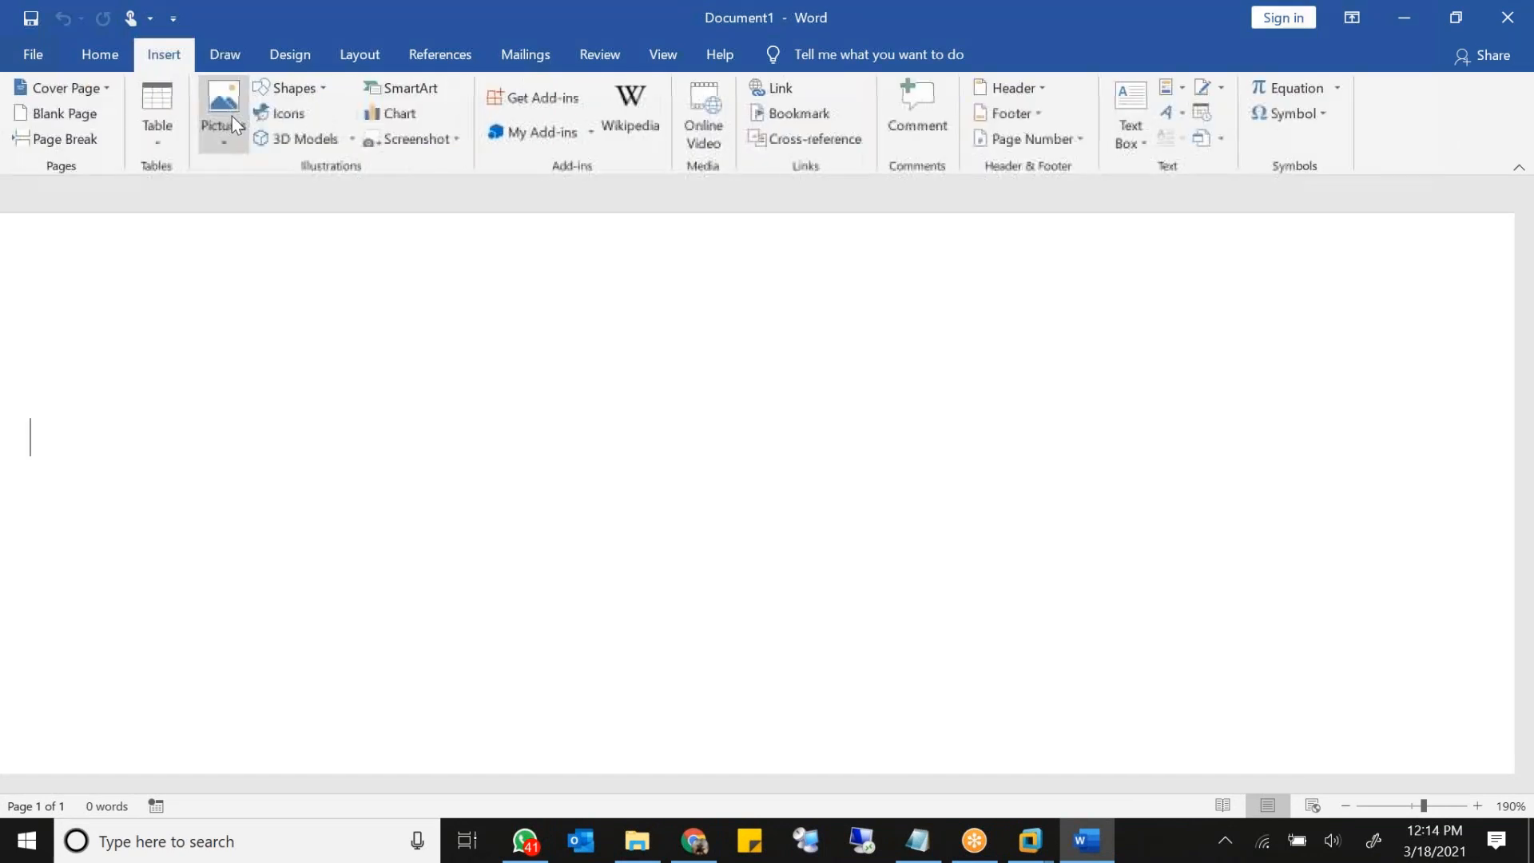
left_click(225, 54)
left_click(265, 141)
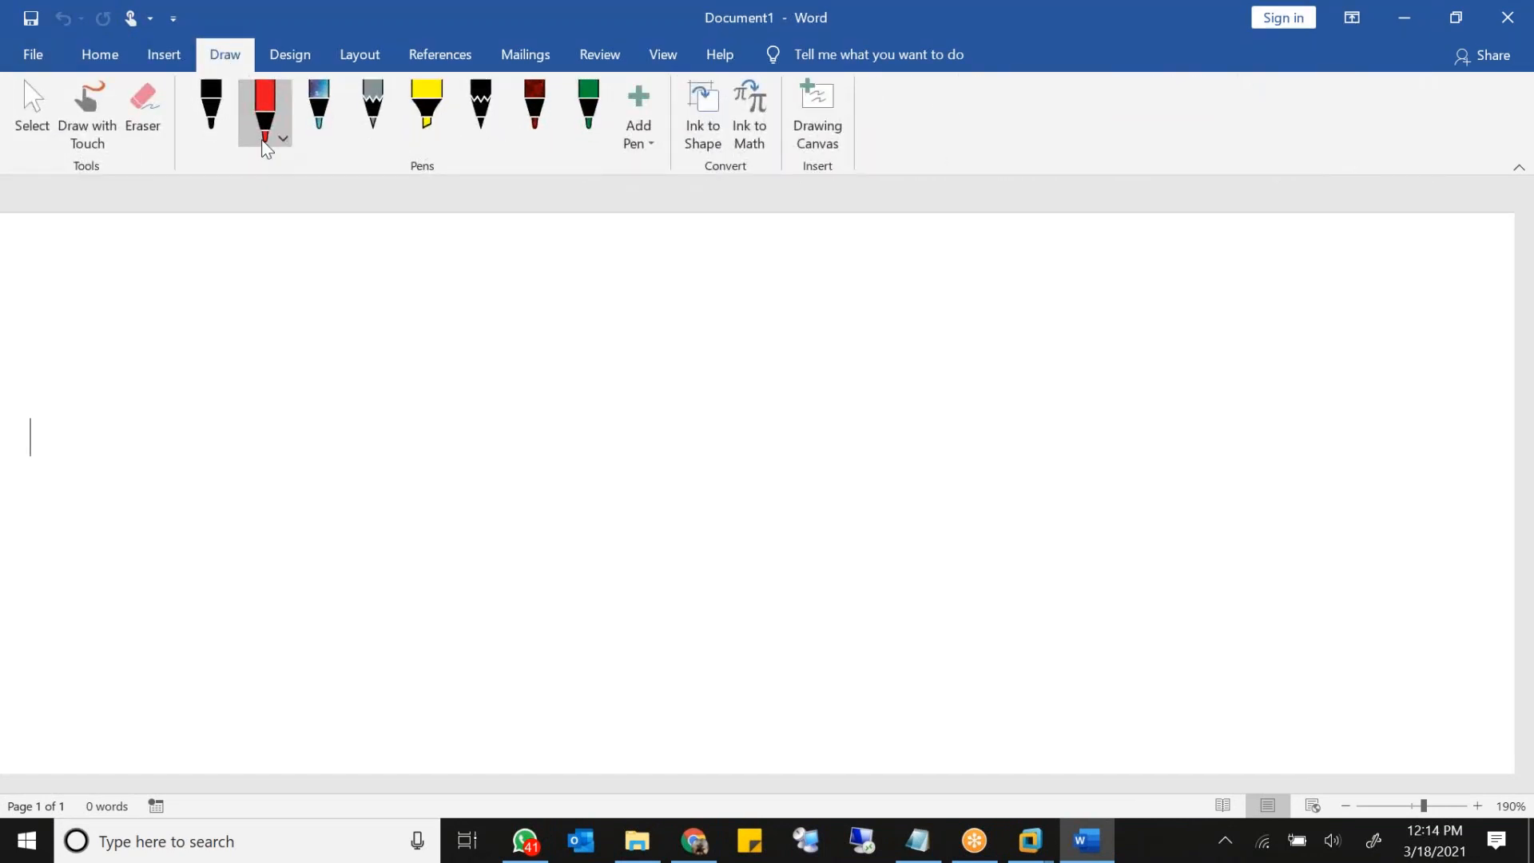
mouse_move(612, 446)
left_mouse_down()
mouse_move(638, 433)
mouse_move(667, 455)
mouse_move(662, 424)
mouse_move(739, 452)
left_mouse_up()
mouse_move(739, 429)
left_mouse_down()
mouse_move(884, 422)
mouse_move(935, 388)
left_mouse_up()
left_click_drag(640, 519, 637, 561)
mouse_move(658, 513)
left_mouse_down()
mouse_move(651, 551)
mouse_move(658, 533)
left_mouse_up()
mouse_move(669, 537)
left_mouse_down()
mouse_move(680, 548)
mouse_move(716, 528)
left_mouse_up()
mouse_move(728, 488)
left_mouse_down()
mouse_move(733, 529)
mouse_move(751, 496)
mouse_move(765, 521)
left_mouse_up()
mouse_move(751, 502)
left_mouse_down()
mouse_move(779, 495)
mouse_move(796, 521)
left_mouse_up()
mouse_move(846, 477)
left_mouse_down()
mouse_move(831, 502)
mouse_move(869, 499)
left_mouse_up()
left_click_drag(873, 482, 893, 500)
left_click_drag(899, 467, 928, 469)
mouse_move(937, 467)
left_mouse_down()
mouse_move(919, 483)
mouse_move(944, 489)
left_mouse_up()
left_click_drag(968, 456, 989, 478)
mouse_move(665, 595)
left_mouse_down()
mouse_move(693, 640)
mouse_move(670, 607)
left_mouse_up()
mouse_move(755, 581)
left_mouse_down()
mouse_move(763, 633)
mouse_move(803, 574)
mouse_move(1077, 519)
mouse_move(1091, 479)
left_mouse_up()
mouse_move(1088, 499)
left_mouse_down()
mouse_move(1117, 528)
mouse_move(1123, 508)
left_mouse_up()
mouse_move(1138, 499)
left_mouse_down()
mouse_move(1165, 487)
mouse_move(1168, 569)
left_mouse_up()
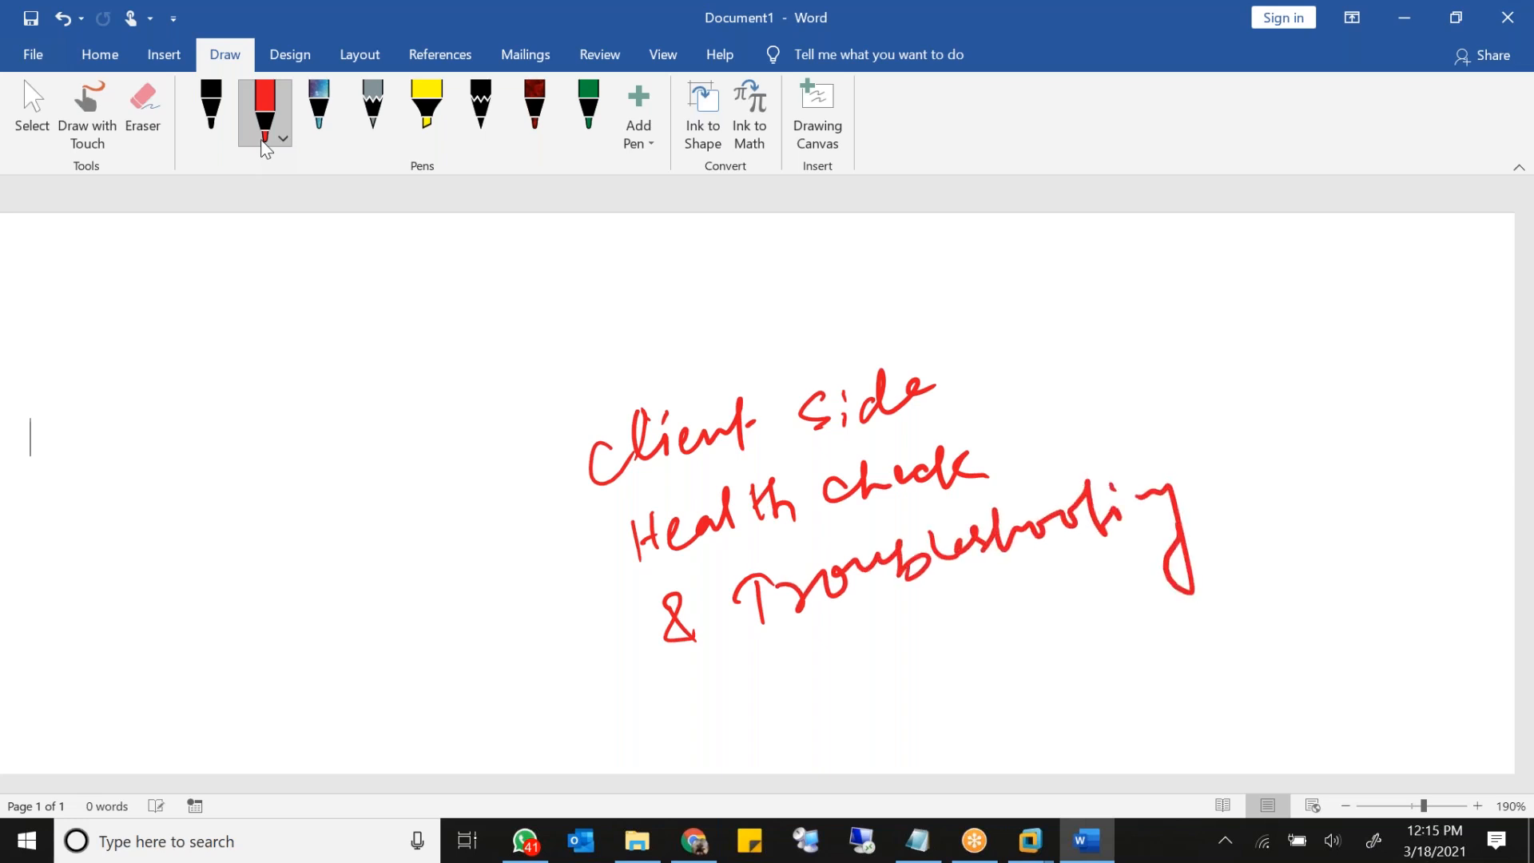
Step: Draw a red box below the title and handwrite "SCCM Server" inside it
scroll(991, 393, "down", 4)
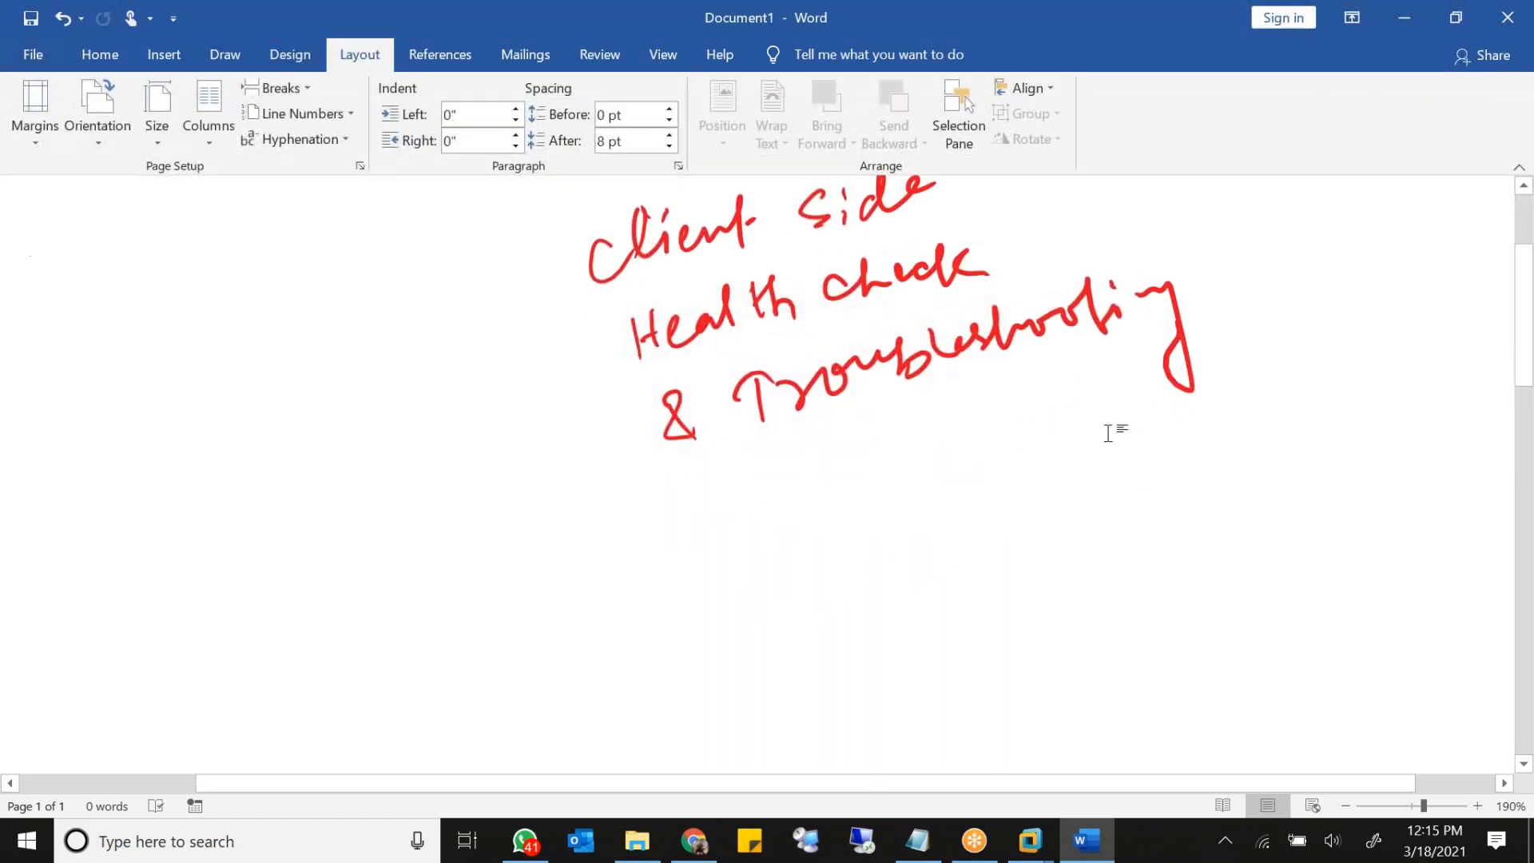
scroll(1107, 432, "down", 3)
mouse_move(739, 435)
left_mouse_down()
mouse_move(734, 585)
mouse_move(947, 563)
left_mouse_up()
left_click_drag(734, 585, 945, 557)
mouse_move(779, 465)
left_mouse_down()
mouse_move(762, 501)
mouse_move(816, 483)
left_mouse_up()
mouse_move(820, 470)
left_mouse_down()
mouse_move(833, 462)
mouse_move(831, 489)
left_mouse_up()
mouse_move(848, 478)
left_mouse_down()
mouse_move(861, 457)
mouse_move(883, 478)
left_mouse_up()
mouse_move(792, 516)
left_mouse_down()
mouse_move(776, 548)
mouse_move(895, 478)
mouse_move(927, 483)
left_mouse_up()
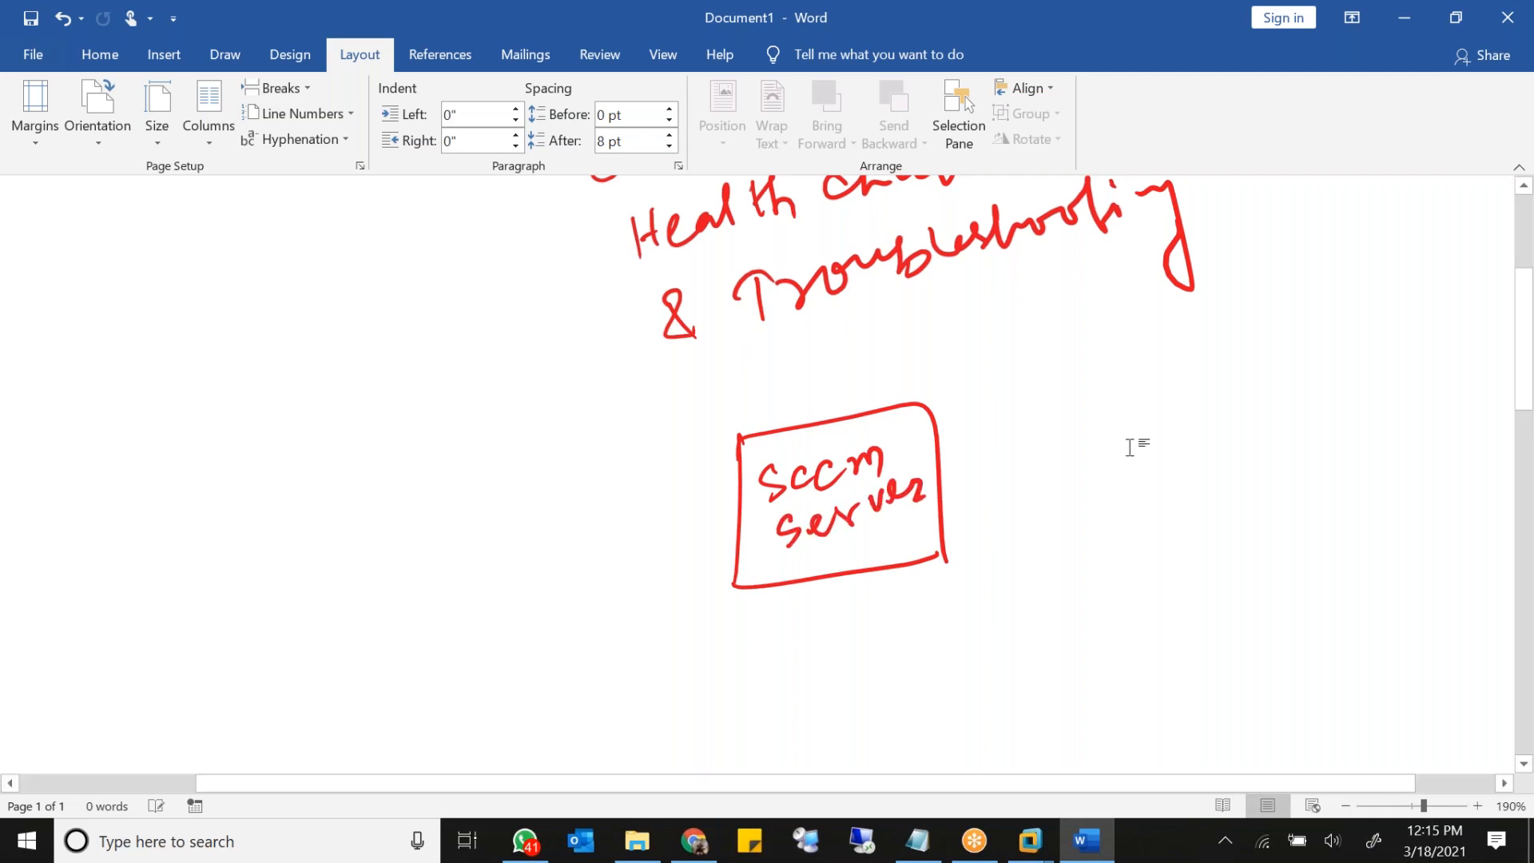
Step: Draw a row of seven small client boxes below the SCCM Server box
scroll(1130, 448, "down", 5)
mouse_move(248, 618)
left_mouse_down()
mouse_move(313, 532)
mouse_move(254, 625)
left_mouse_up()
mouse_move(385, 601)
left_mouse_down()
mouse_move(422, 525)
mouse_move(466, 587)
mouse_move(388, 601)
left_mouse_up()
mouse_move(527, 528)
left_mouse_down()
mouse_move(528, 584)
mouse_move(595, 571)
mouse_move(534, 597)
left_mouse_up()
left_click_drag(682, 504, 689, 545)
mouse_move(685, 507)
left_mouse_down()
mouse_move(750, 473)
mouse_move(692, 560)
mouse_move(771, 540)
left_mouse_up()
left_click_drag(827, 466, 831, 533)
mouse_move(816, 479)
left_mouse_down()
mouse_move(851, 459)
mouse_move(889, 511)
left_mouse_up()
left_click_drag(887, 516, 839, 537)
left_click_drag(984, 457, 988, 511)
mouse_move(984, 456)
left_mouse_down()
mouse_move(1062, 492)
mouse_move(1063, 510)
left_mouse_up()
left_click_drag(992, 524, 1065, 507)
left_click_drag(1131, 459, 1133, 524)
mouse_move(1125, 467)
left_mouse_down()
mouse_move(1207, 435)
mouse_move(1214, 513)
left_mouse_up()
left_click_drag(1128, 521, 1214, 511)
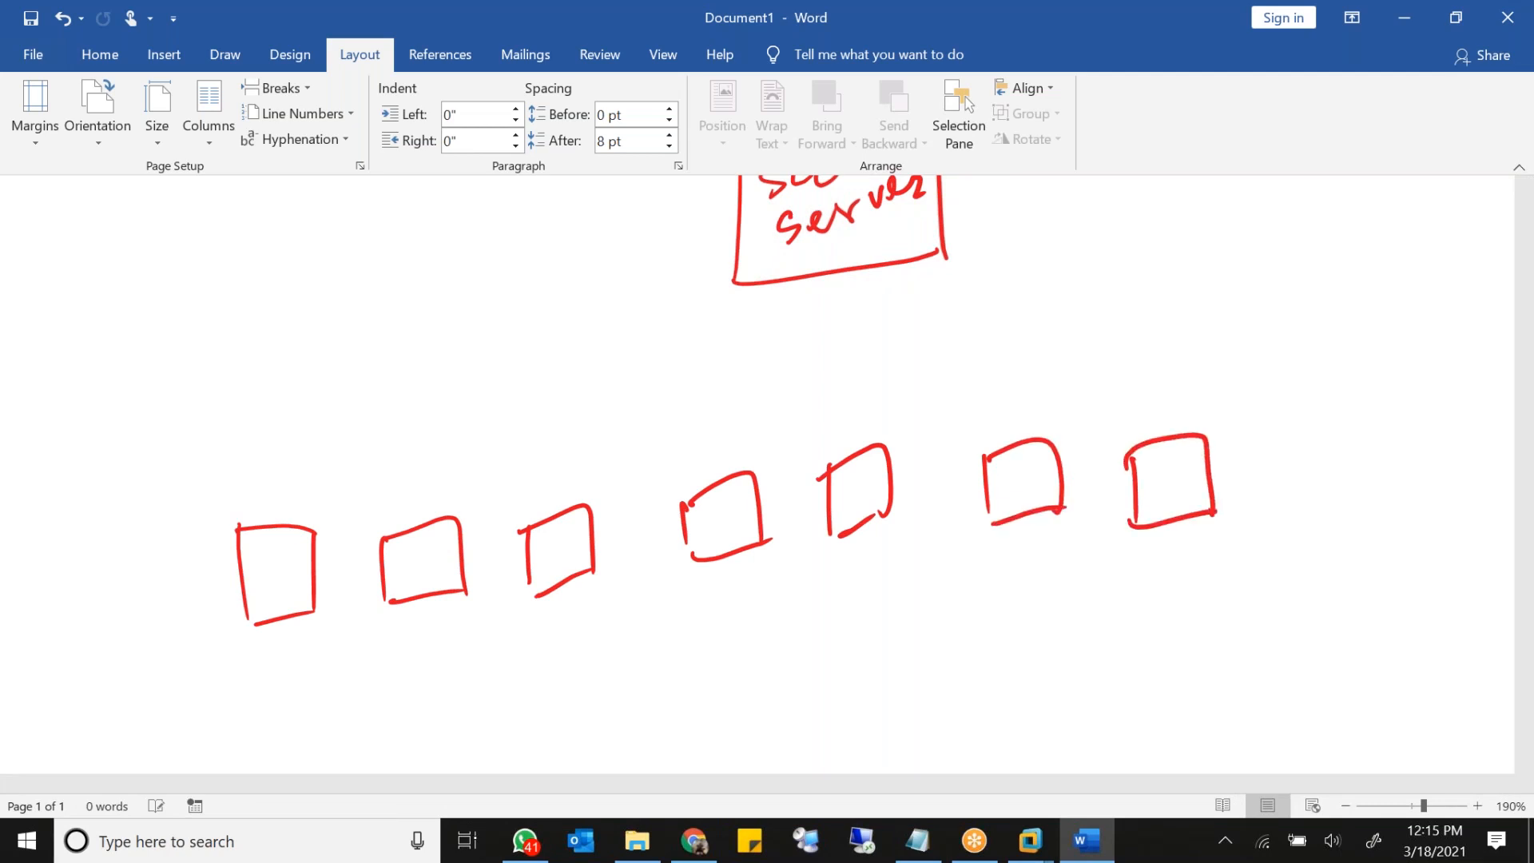
Step: Draw a small circle inside each of the first five client boxes
scroll(1157, 445, "up", 1)
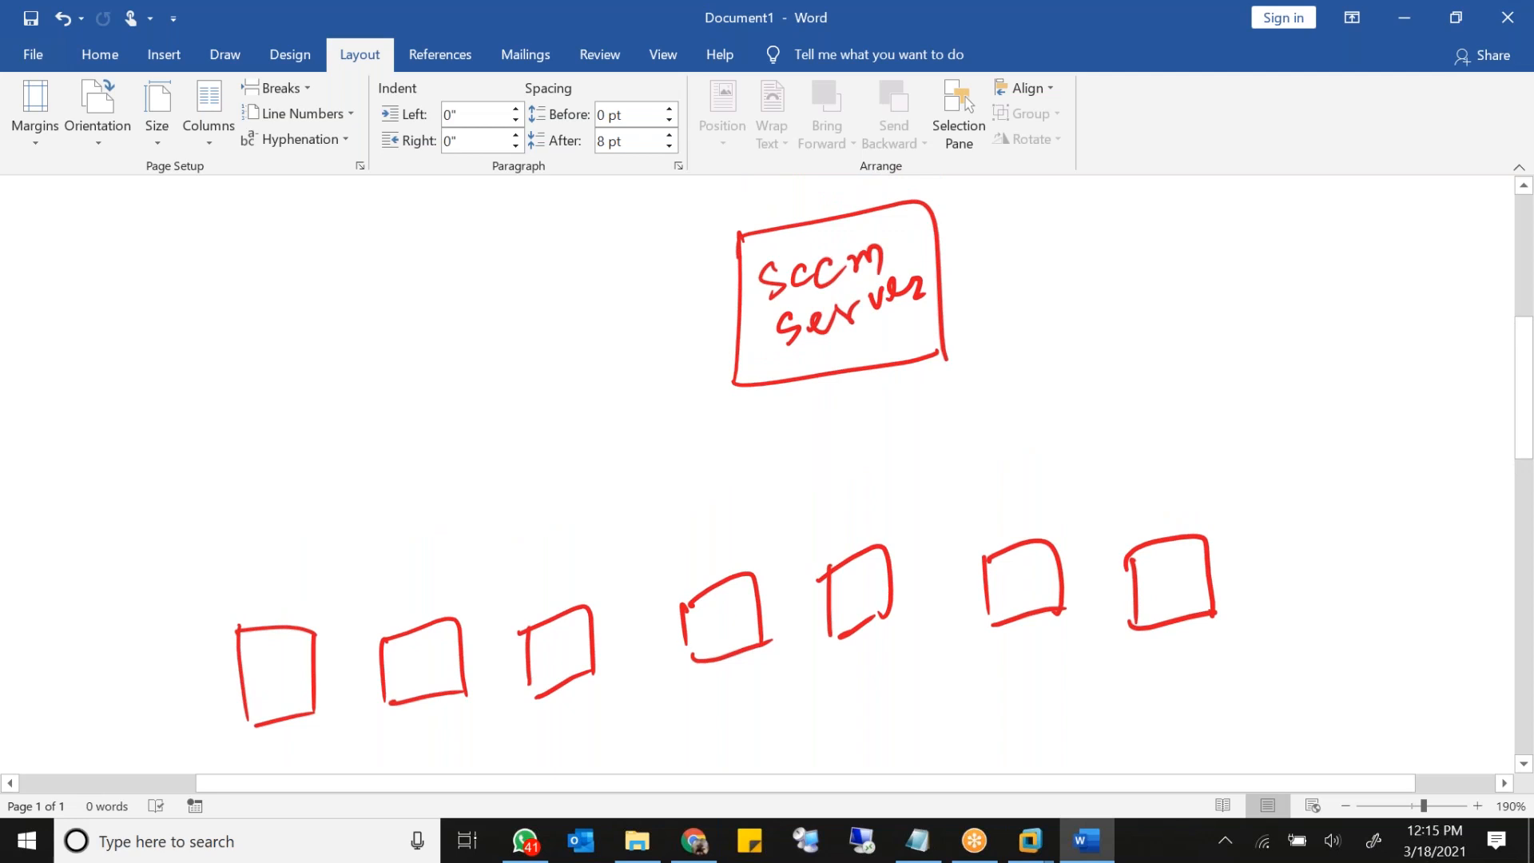
left_click_drag(290, 651, 286, 652)
left_click_drag(433, 653, 453, 647)
mouse_move(571, 630)
left_mouse_down()
mouse_move(560, 651)
mouse_move(571, 631)
left_mouse_up()
left_click_drag(725, 620, 743, 614)
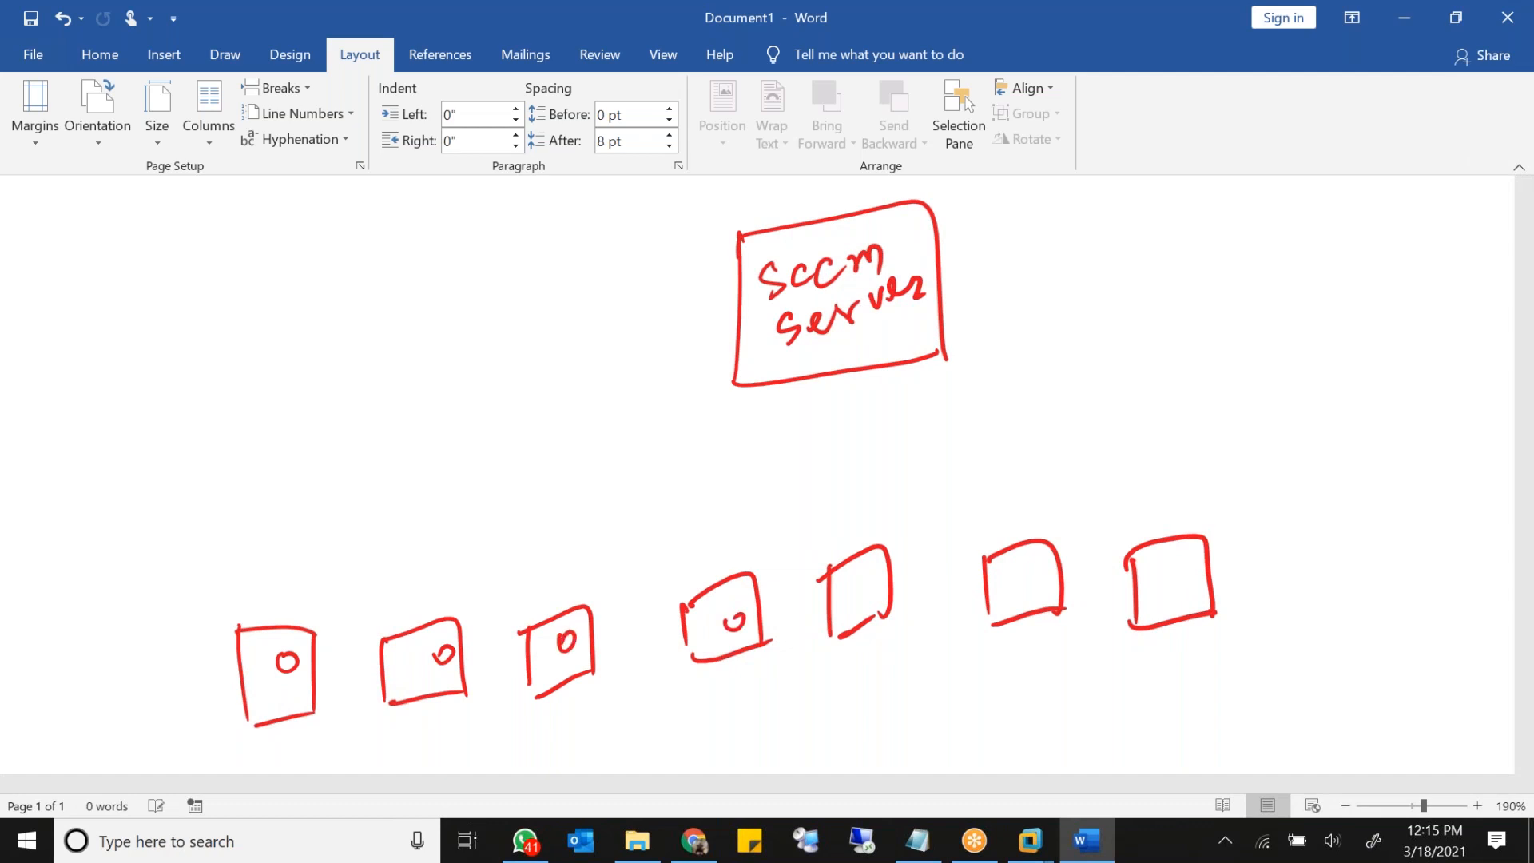
left_click_drag(854, 593, 867, 583)
Step: Draw a circle in the sixth client box with an arrow from it to the handwritten label "SCCM client"
mouse_move(1016, 590)
left_mouse_down()
mouse_move(1093, 463)
mouse_move(1103, 474)
left_mouse_up()
mouse_move(1131, 409)
left_mouse_down()
mouse_move(1121, 435)
mouse_move(1139, 432)
left_mouse_up()
left_click_drag(1169, 383, 1162, 400)
mouse_move(1180, 383)
left_mouse_down()
mouse_move(1190, 366)
mouse_move(1208, 376)
left_mouse_up()
left_click_drag(1178, 425, 1168, 449)
mouse_move(1189, 417)
left_mouse_down()
mouse_move(1196, 438)
mouse_move(1211, 428)
mouse_move(1289, 346)
left_mouse_up()
left_click(1222, 414)
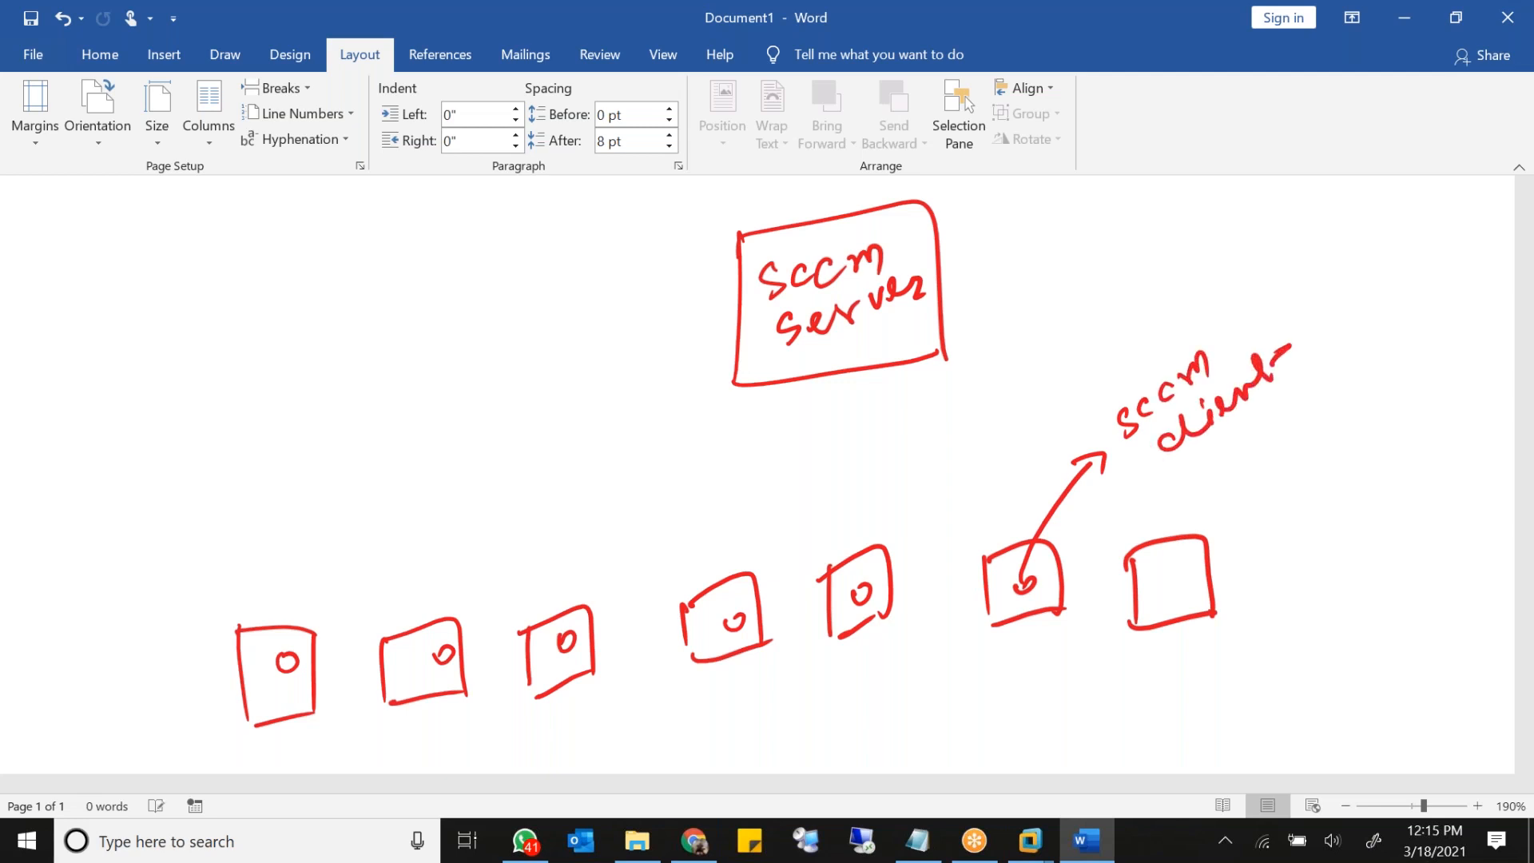
Step: Draw a circled "MP" attached to the SCCM Server box and connect it with lines to the first six client boxes
mouse_move(813, 411)
left_mouse_down()
mouse_move(811, 460)
mouse_move(803, 412)
mouse_move(851, 445)
left_mouse_up()
left_click_drag(862, 432, 856, 449)
mouse_move(827, 365)
left_mouse_down()
mouse_move(831, 416)
mouse_move(316, 639)
left_mouse_up()
left_click_drag(830, 455, 451, 647)
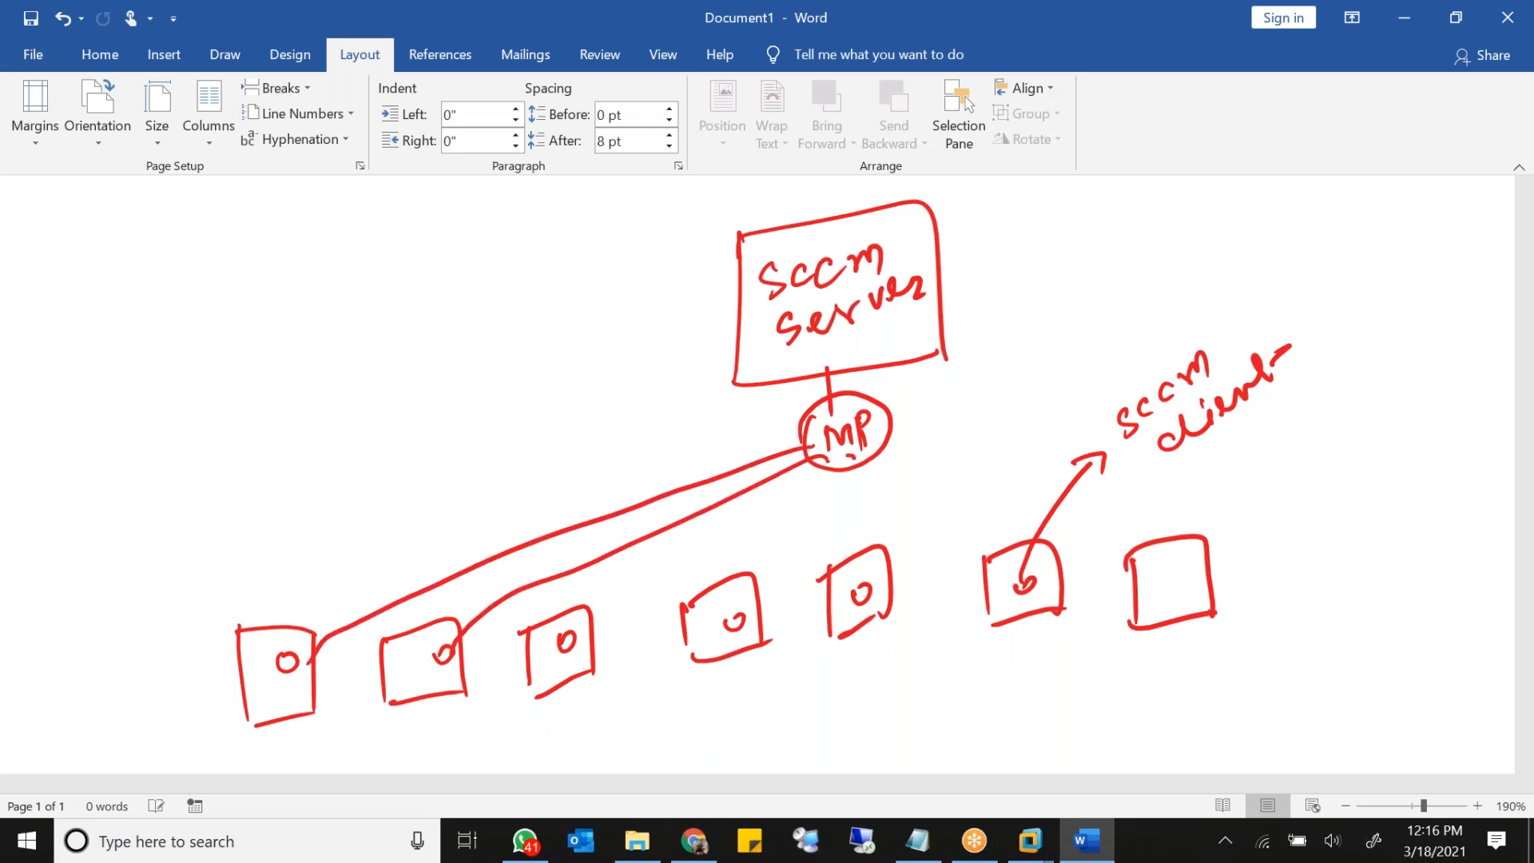
left_click_drag(849, 455, 594, 652)
mouse_move(833, 470)
left_mouse_down()
mouse_move(753, 615)
mouse_move(1043, 559)
left_mouse_up()
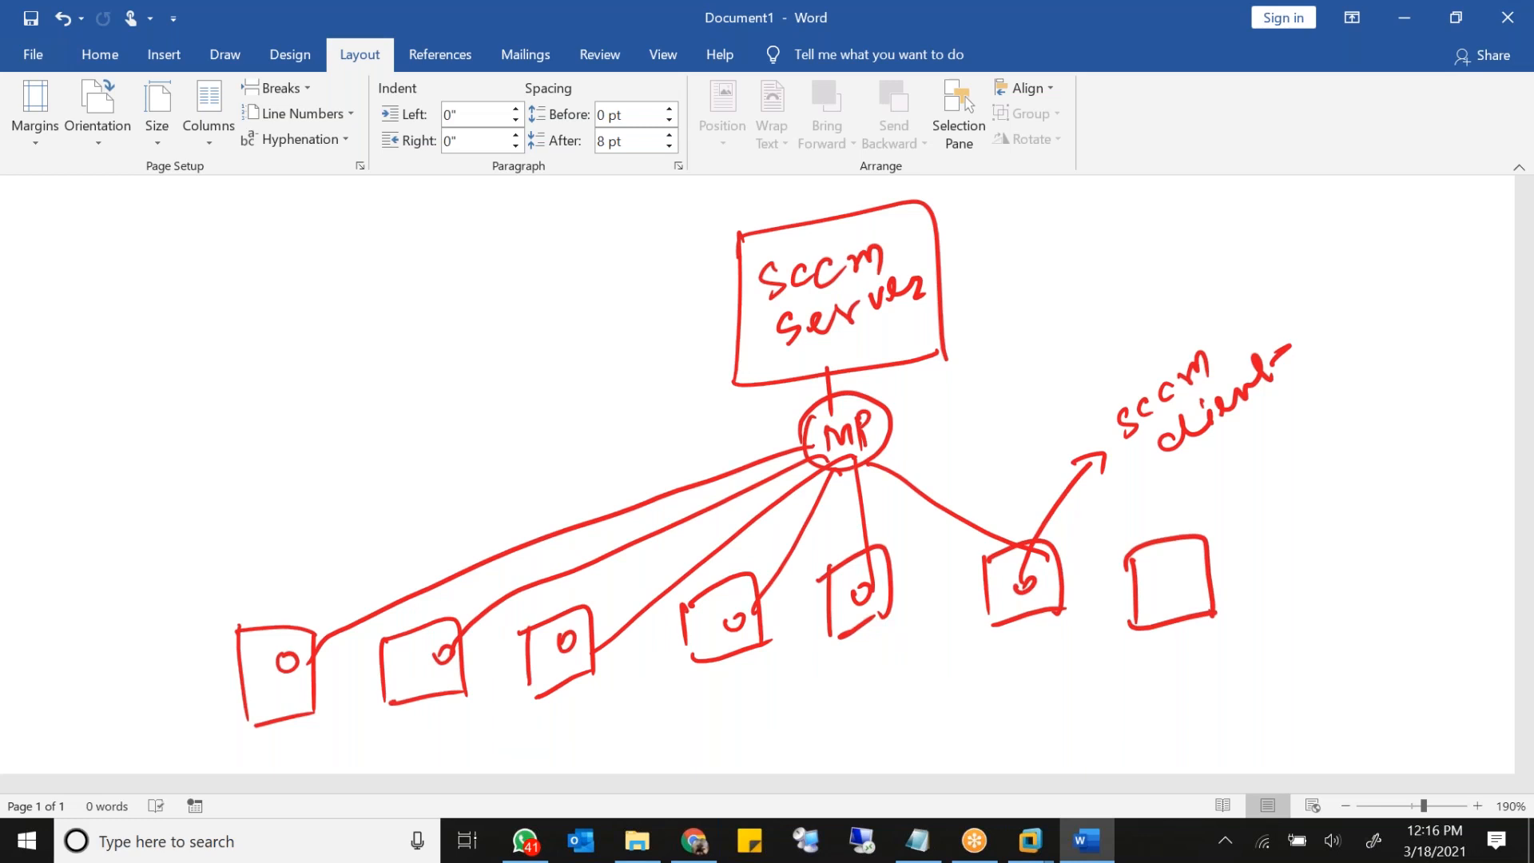
Step: Add tick marks beside MP, an arrowhead on the fifth client's line, and an arrow from MP to a circled "DB"
mouse_move(909, 413)
left_mouse_down()
mouse_move(956, 397)
mouse_move(932, 449)
mouse_move(964, 423)
left_mouse_up()
left_click_drag(850, 506, 872, 487)
mouse_move(889, 407)
left_mouse_down()
mouse_move(1015, 314)
mouse_move(1009, 342)
left_mouse_up()
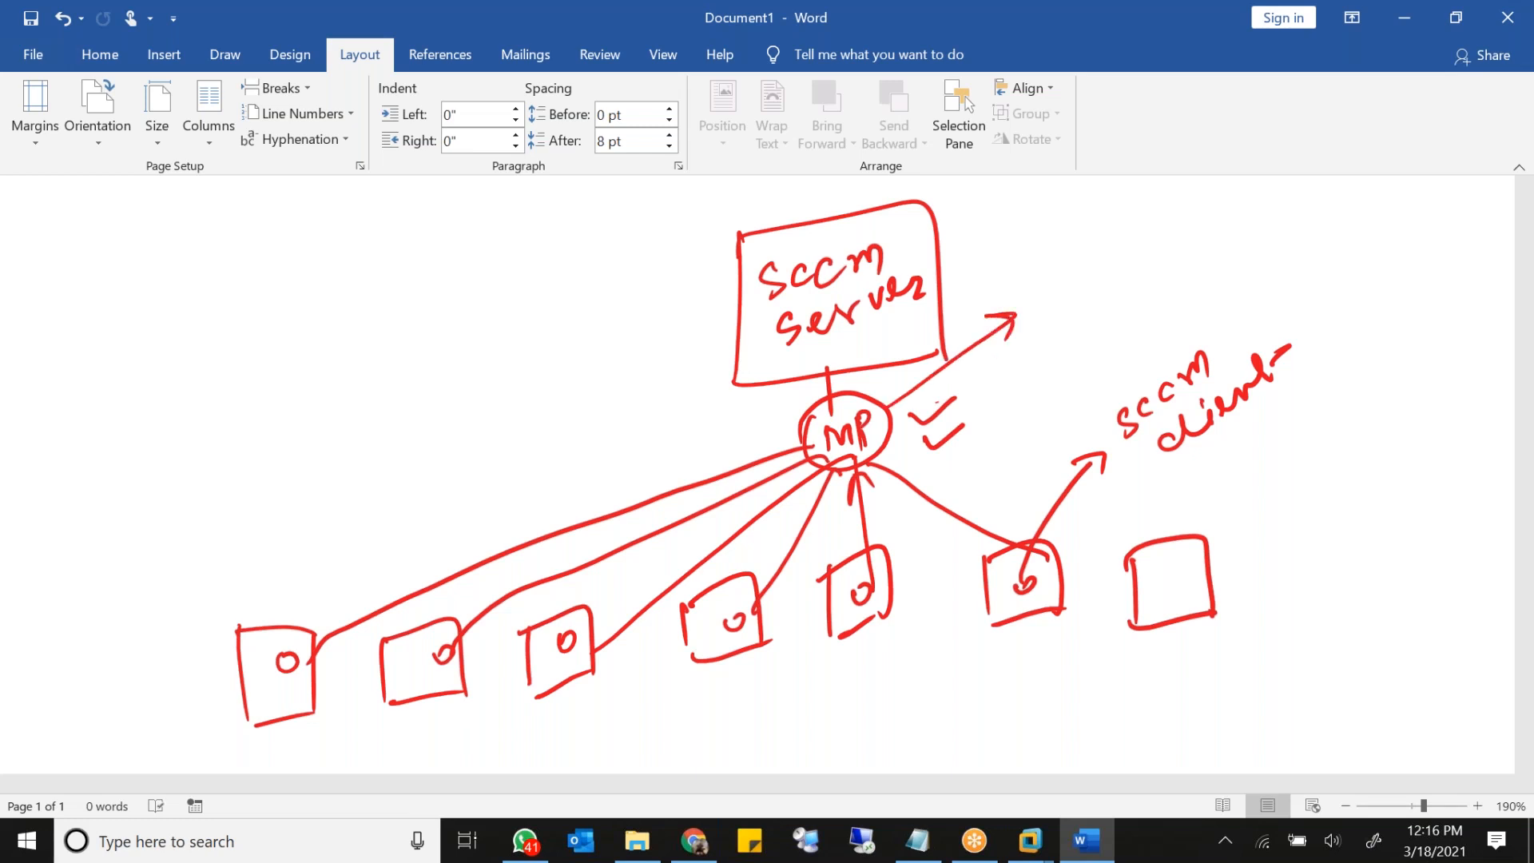
left_click_drag(1034, 276, 1047, 302)
left_click_drag(1076, 261, 1090, 286)
mouse_move(1055, 233)
left_mouse_down()
mouse_move(1102, 316)
mouse_move(1054, 228)
left_mouse_up()
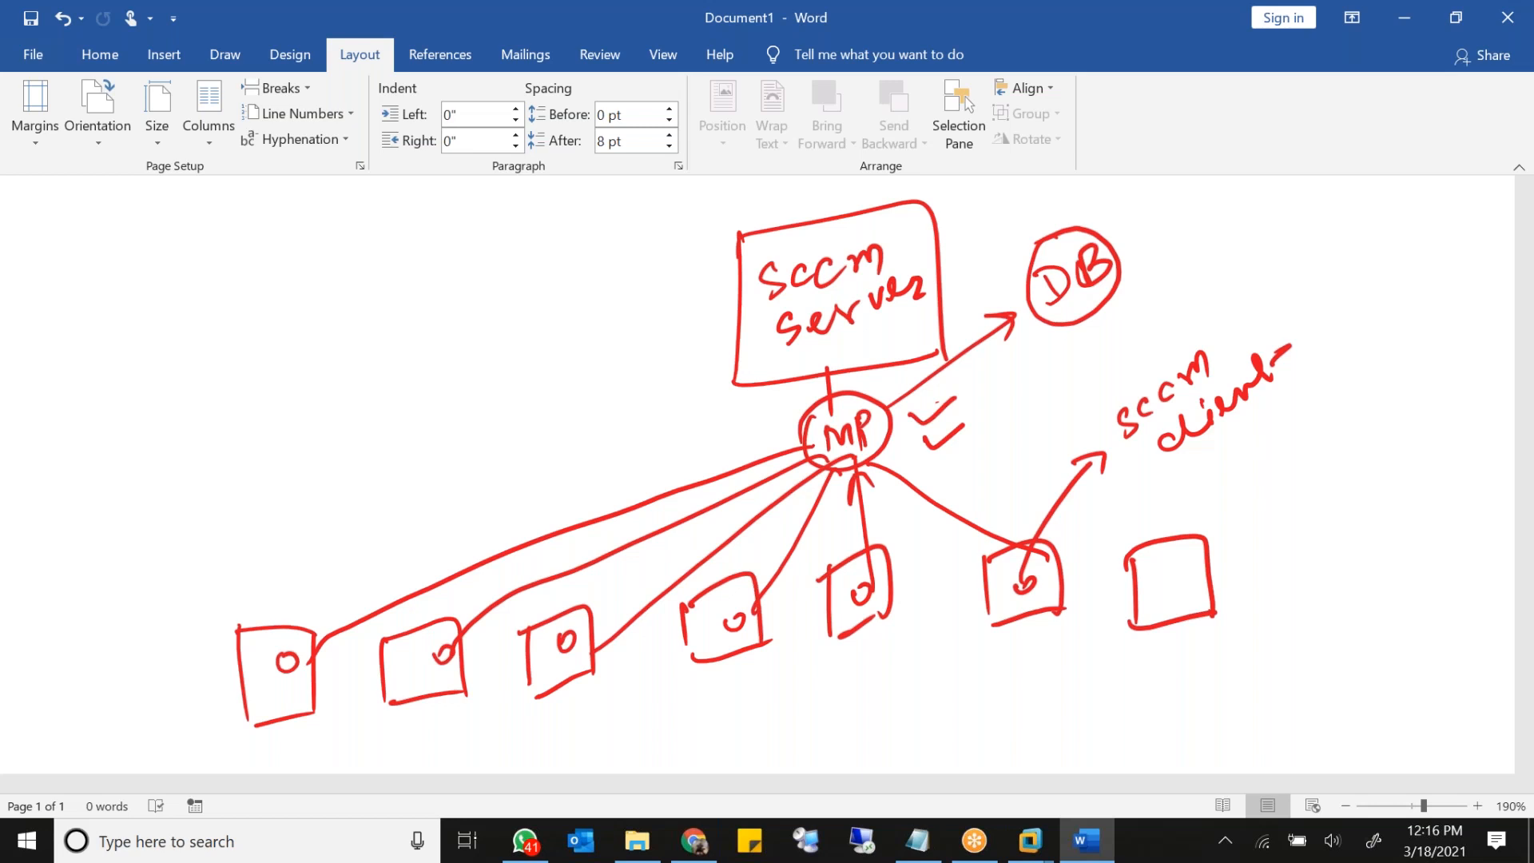
Step: Underline the seventh client box and put a cross beside it, and undo these marks
mouse_move(1207, 643)
left_mouse_down()
mouse_move(1182, 658)
mouse_move(1211, 646)
left_mouse_up()
left_click_drag(1261, 563, 1230, 607)
left_click_drag(1227, 579, 1286, 609)
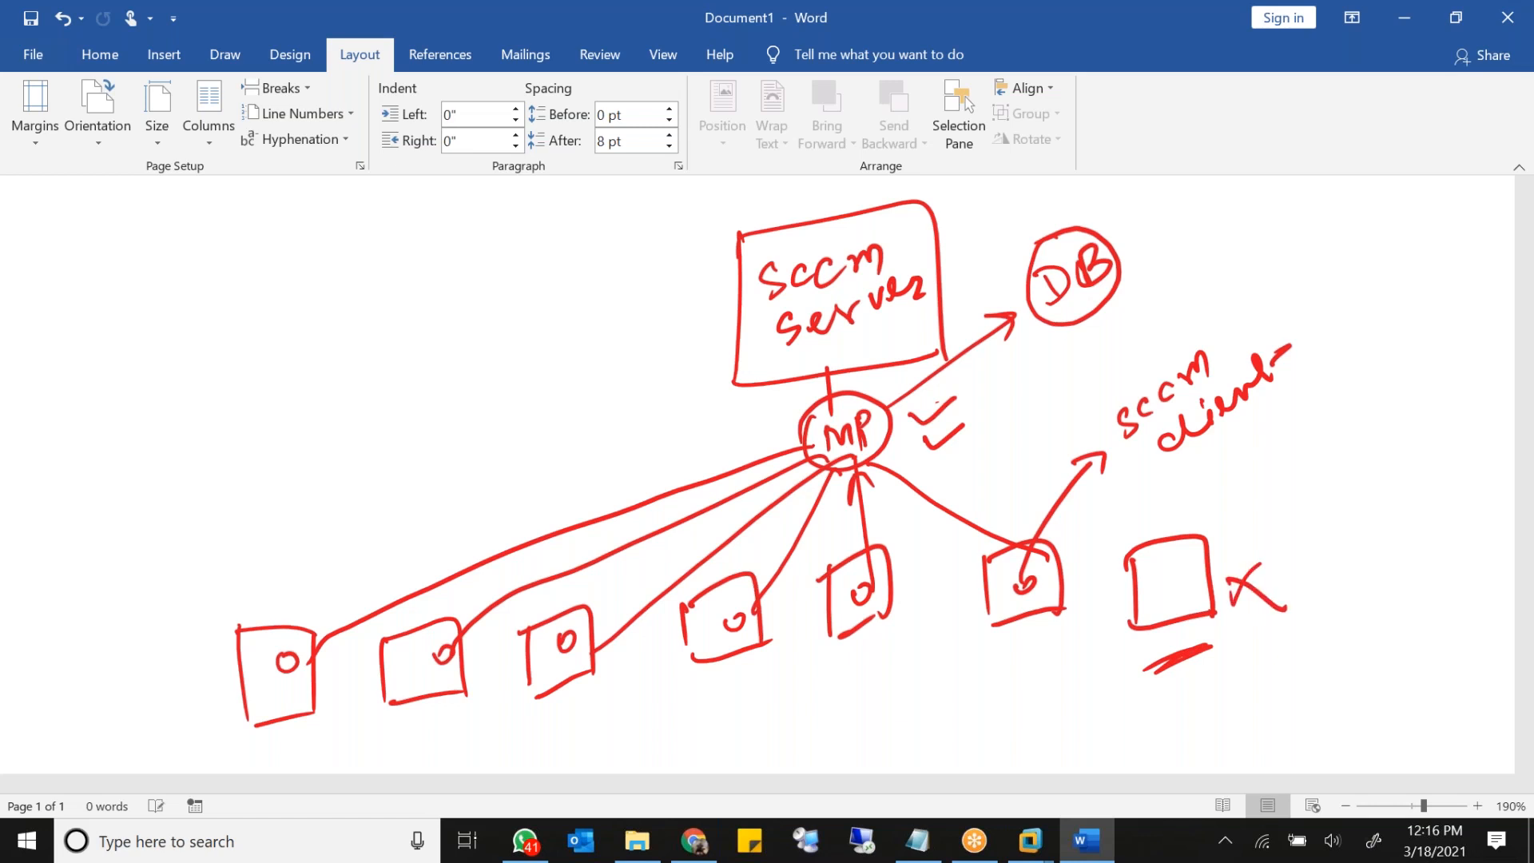
key("ctrl+z")
key("ctrl+z")
key("ctrl+z")
Step: Draw a circle in the seventh client box with a crossed-out arrow to MP, and remove the arrow and cross
mouse_move(1165, 569)
left_mouse_down()
mouse_move(1164, 588)
mouse_move(1182, 560)
mouse_move(1160, 569)
mouse_move(897, 453)
left_mouse_up()
left_click_drag(999, 459, 1002, 482)
left_click_drag(988, 477, 1024, 482)
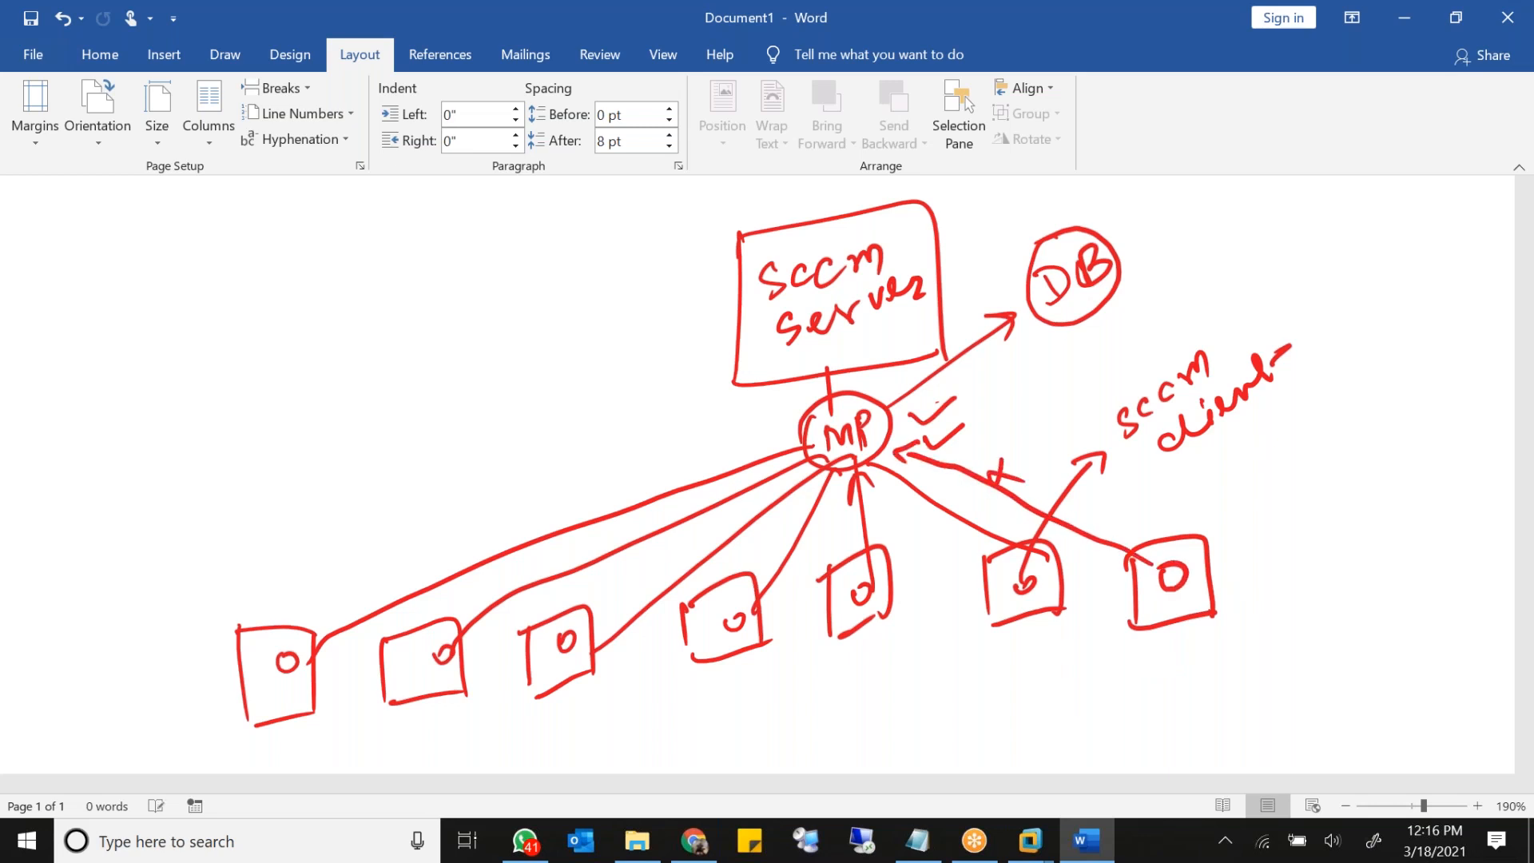
left_click_drag(901, 453, 1005, 476)
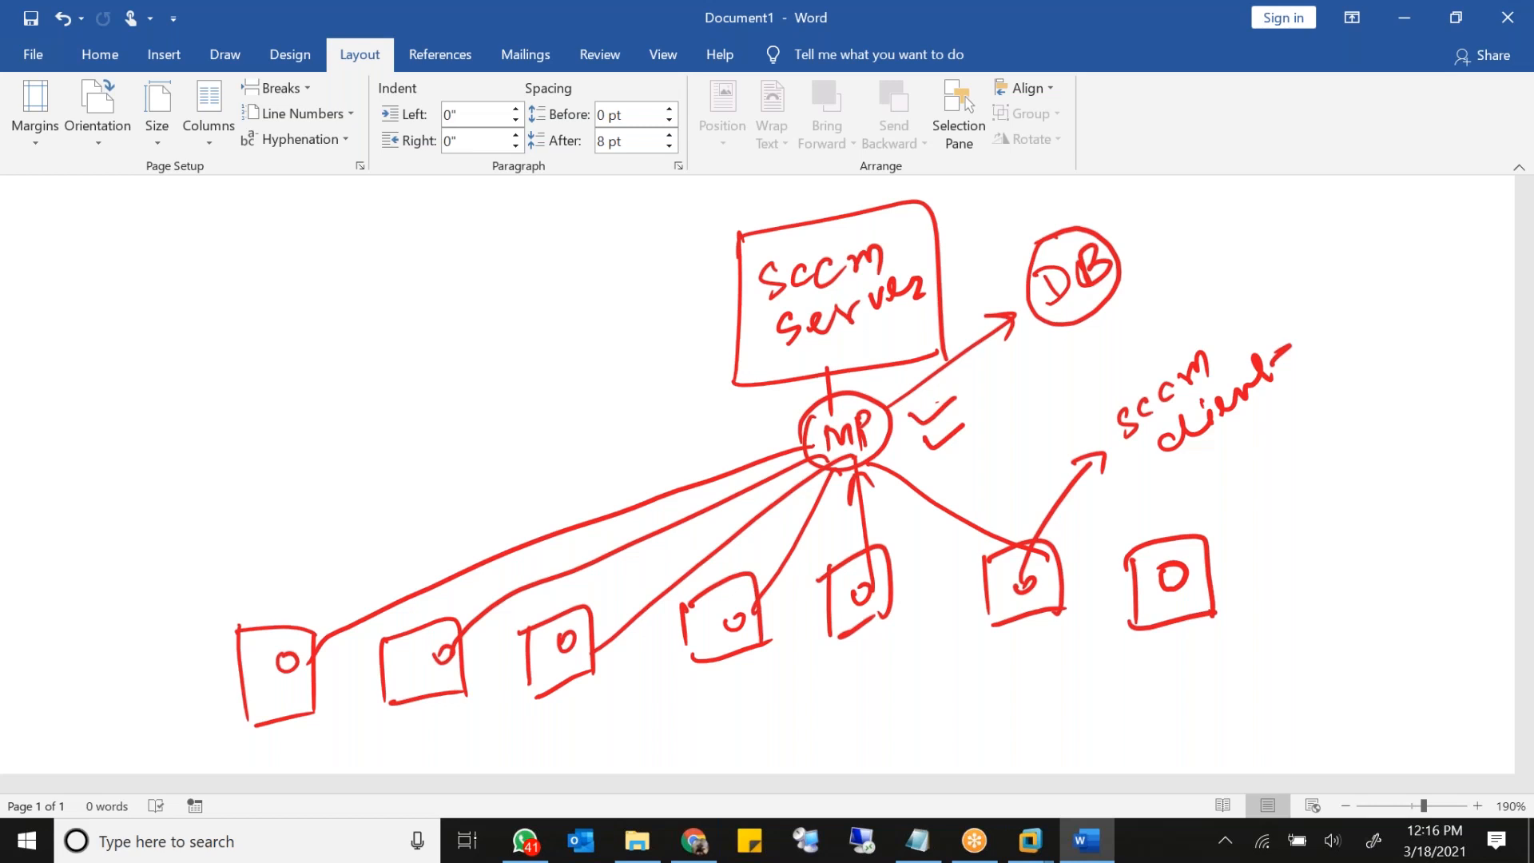
Step: Handwrite an underlined "unhealthy" beside the seventh client box, and undo the strokes back to the empty box
mouse_move(1220, 564)
left_mouse_down()
mouse_move(1231, 577)
mouse_move(1326, 563)
mouse_move(1376, 511)
mouse_move(1426, 505)
mouse_move(1462, 569)
left_mouse_up()
left_click_drag(1301, 617, 1400, 592)
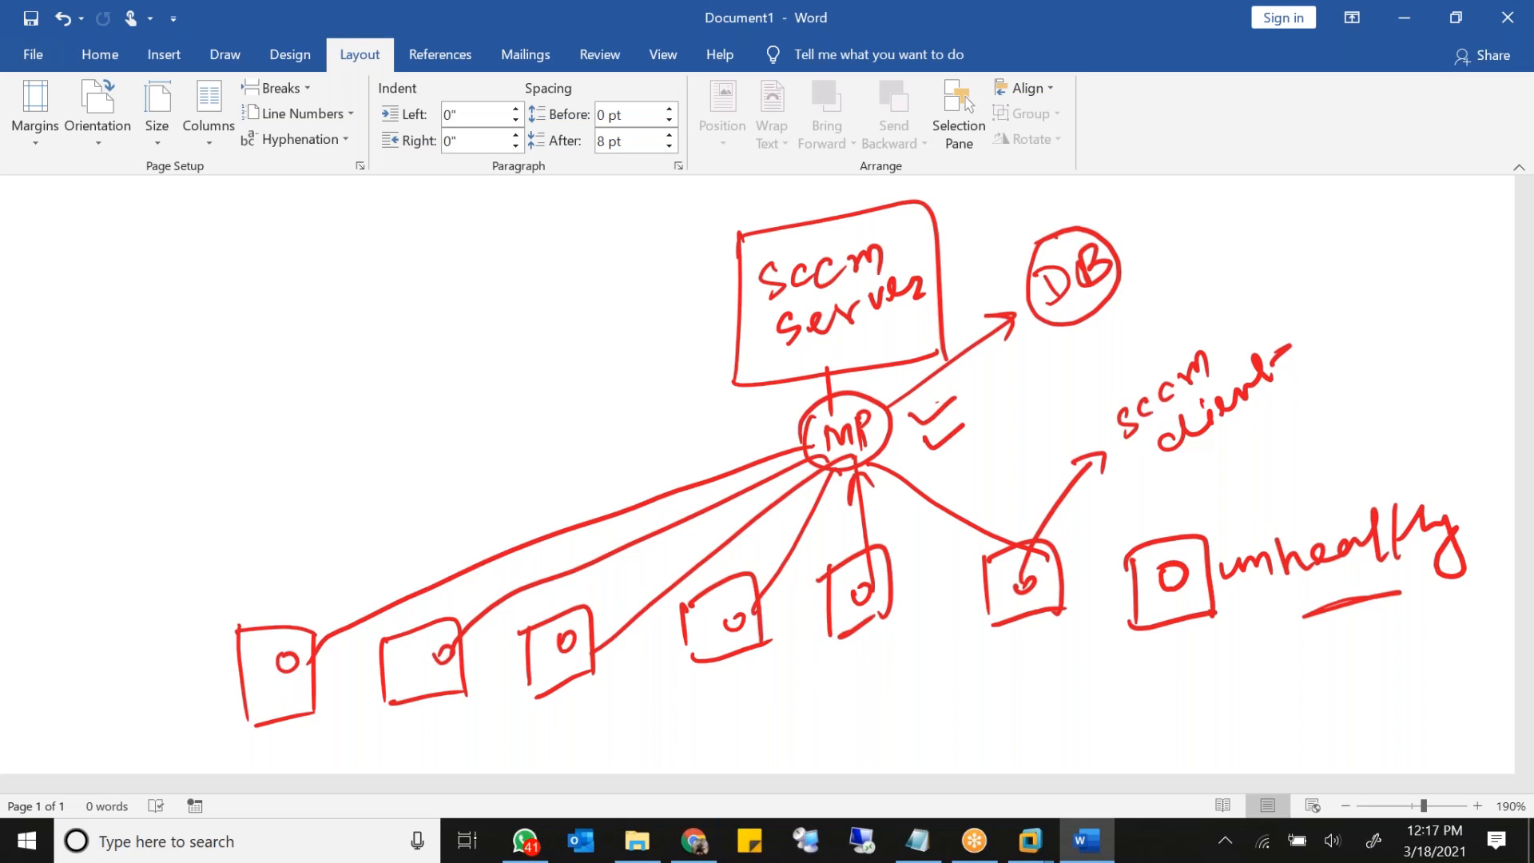
key("ctrl+z")
key("ctrl+z")
key("ctrl+z")
key("ctrl+z")
key("ctrl+z")
key("ctrl+z")
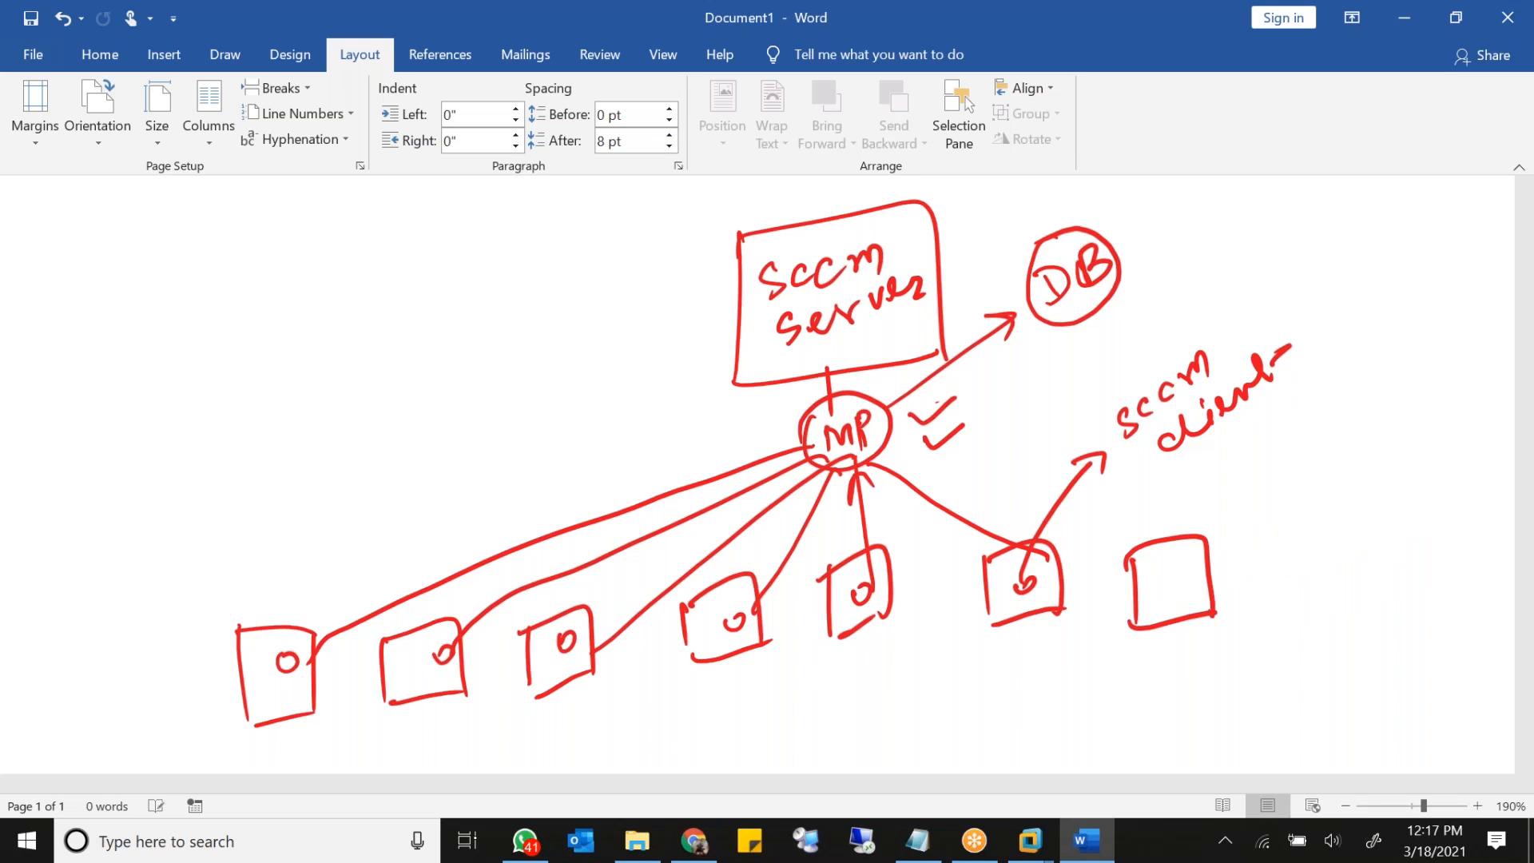
Step: Handwrite "Firwall issue" below the seventh client box
scroll(757, 475, "up", 5)
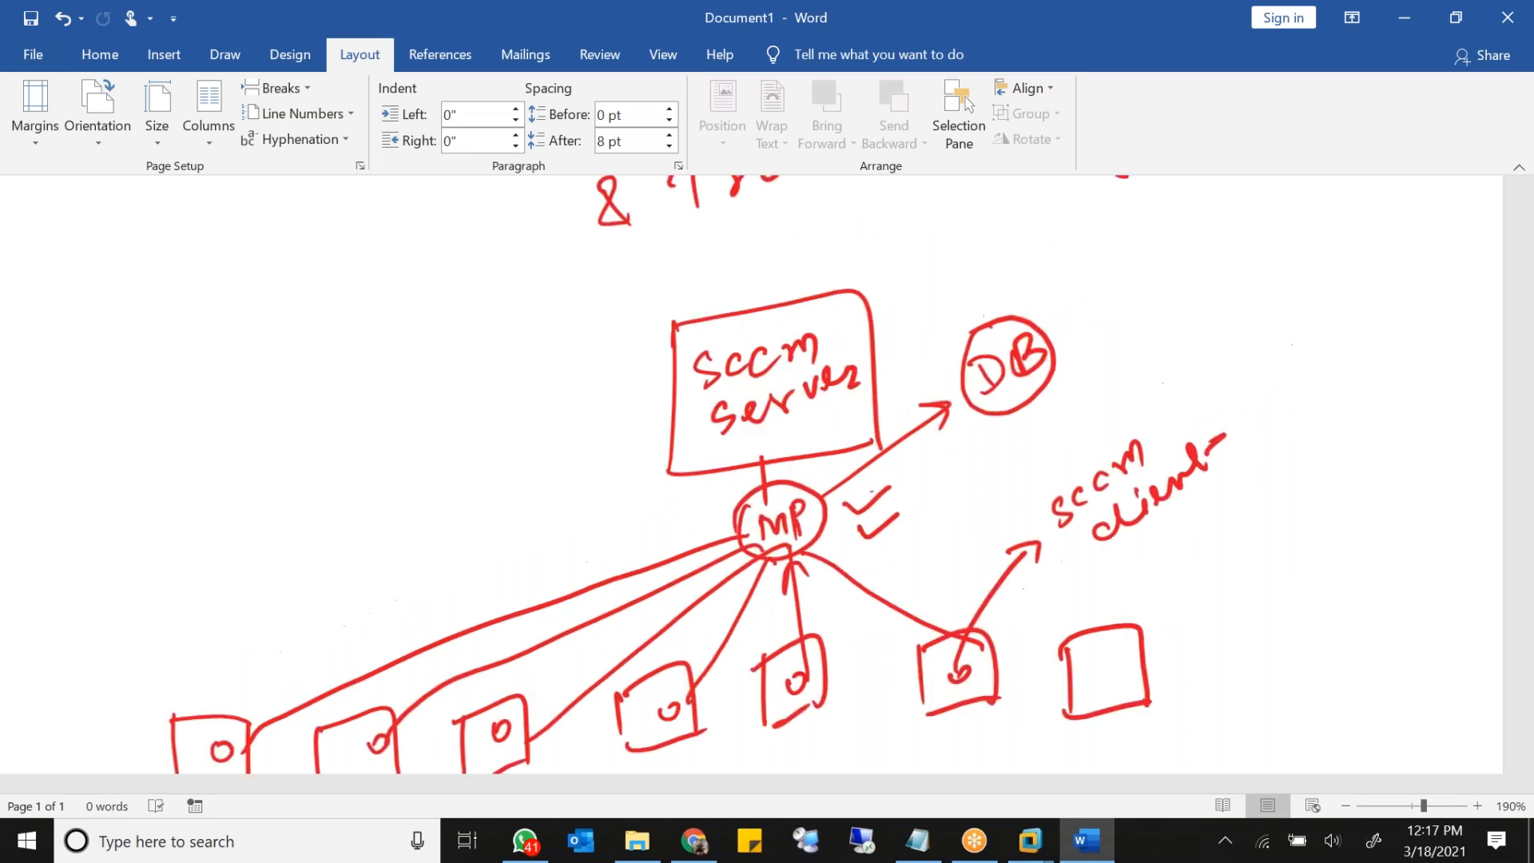
scroll(758, 474, "down", 3)
scroll(758, 475, "down", 3)
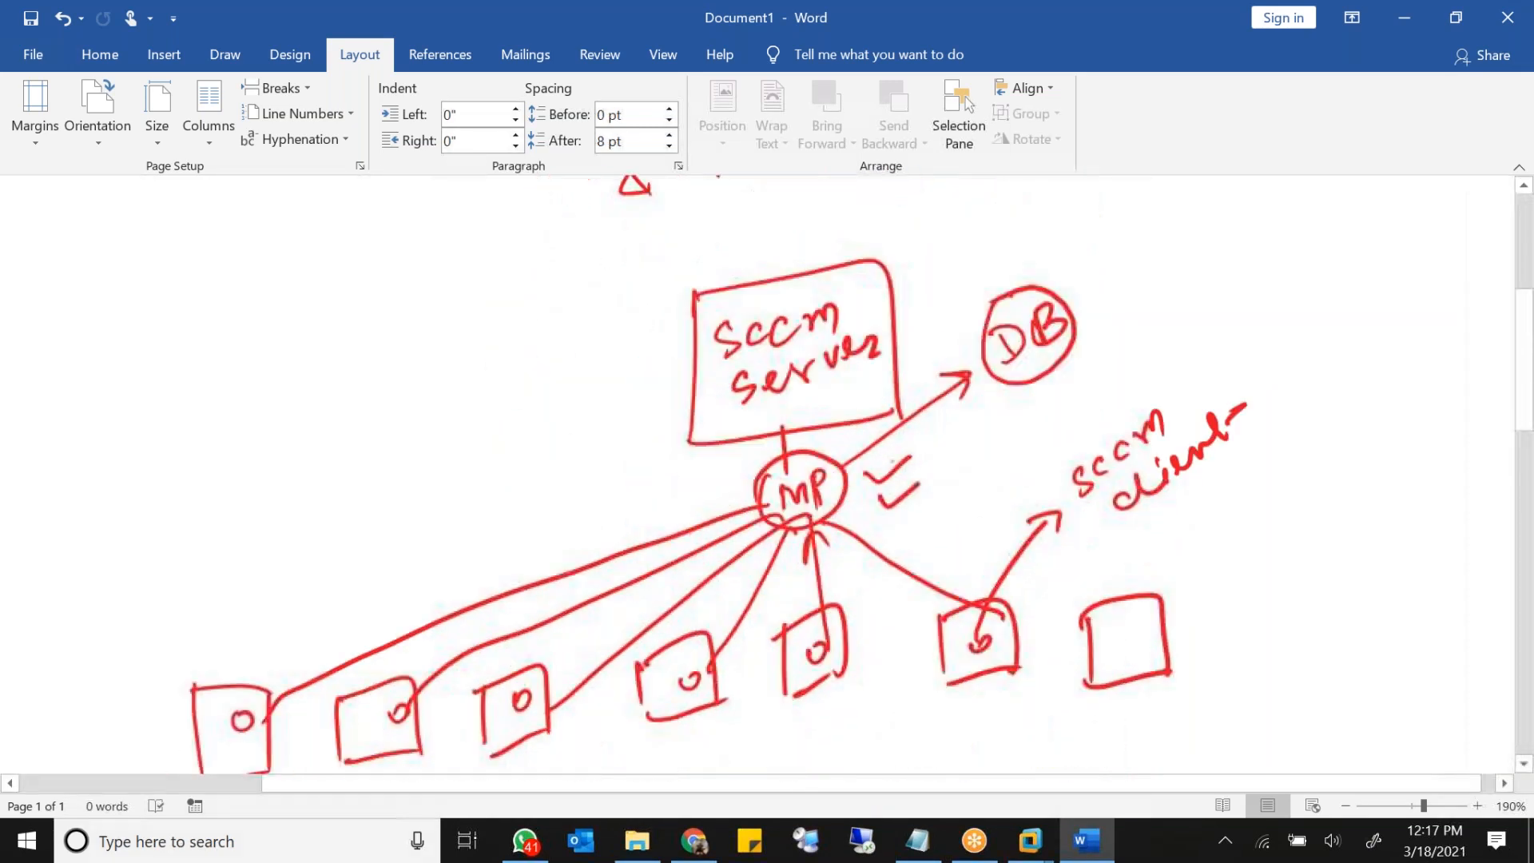
scroll(757, 475, "up", 1)
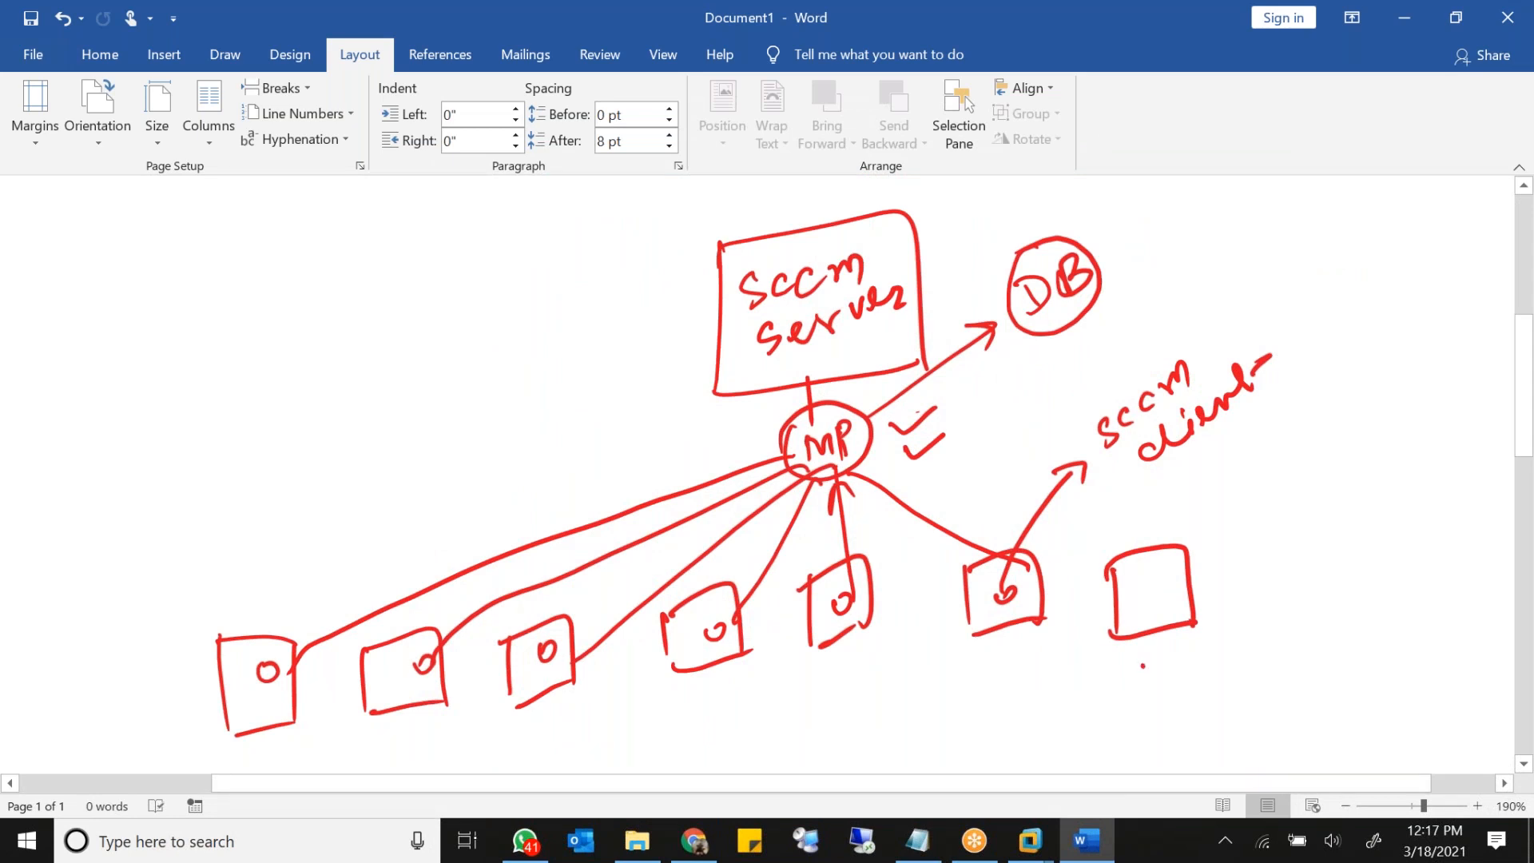
mouse_move(1144, 661)
left_mouse_down()
mouse_move(1145, 695)
mouse_move(1160, 653)
left_mouse_up()
left_click_drag(1142, 683, 1168, 690)
mouse_move(1179, 666)
left_mouse_down()
mouse_move(1254, 649)
mouse_move(1306, 663)
mouse_move(1482, 596)
left_mouse_up()
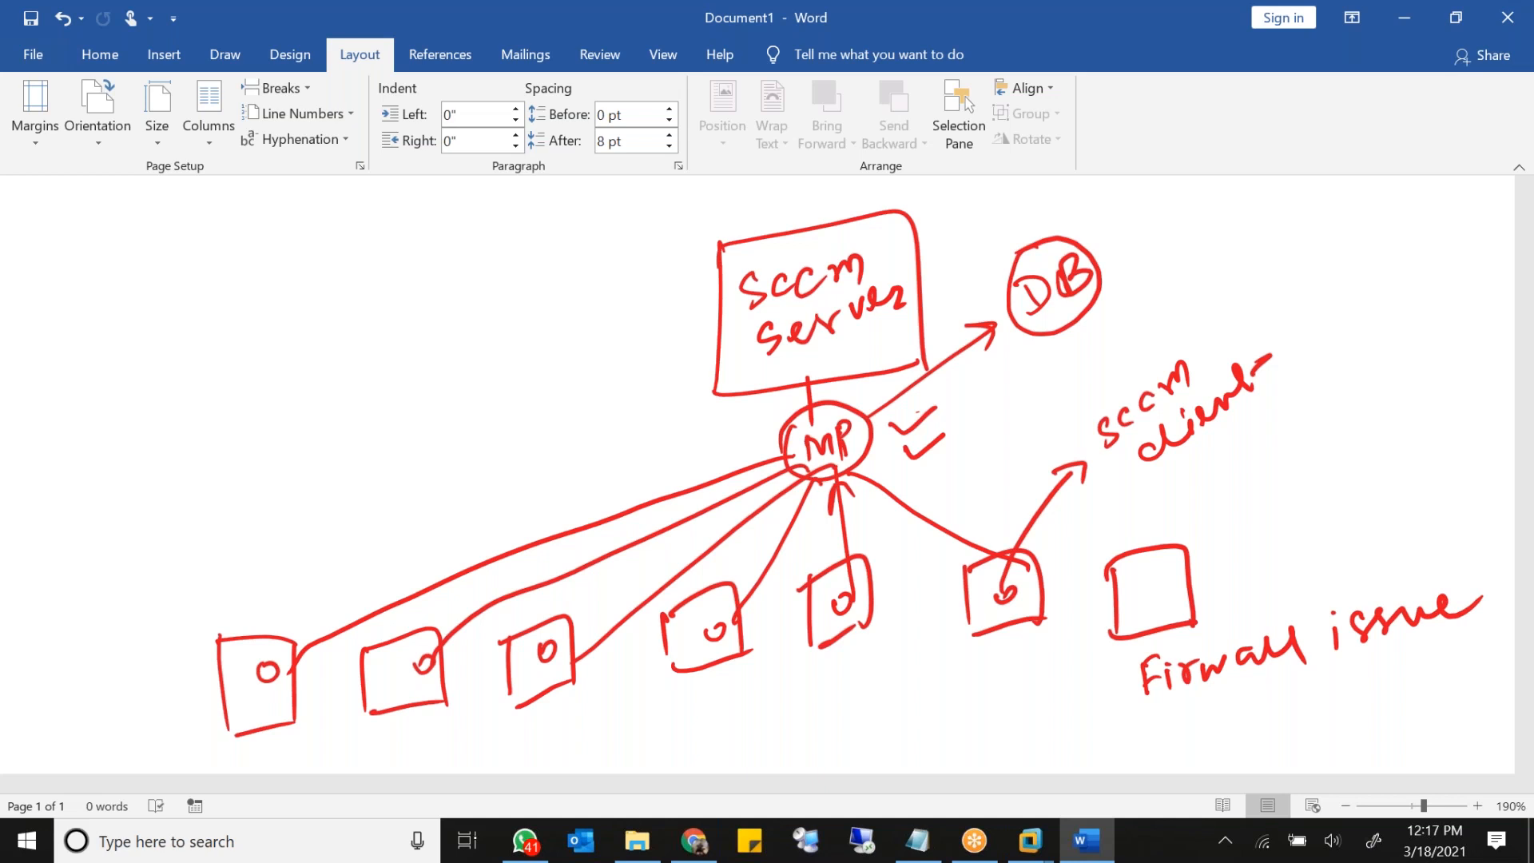
Step: Handwrite "Installation Issue" below the firewall entry
scroll(846, 456, "down", 1)
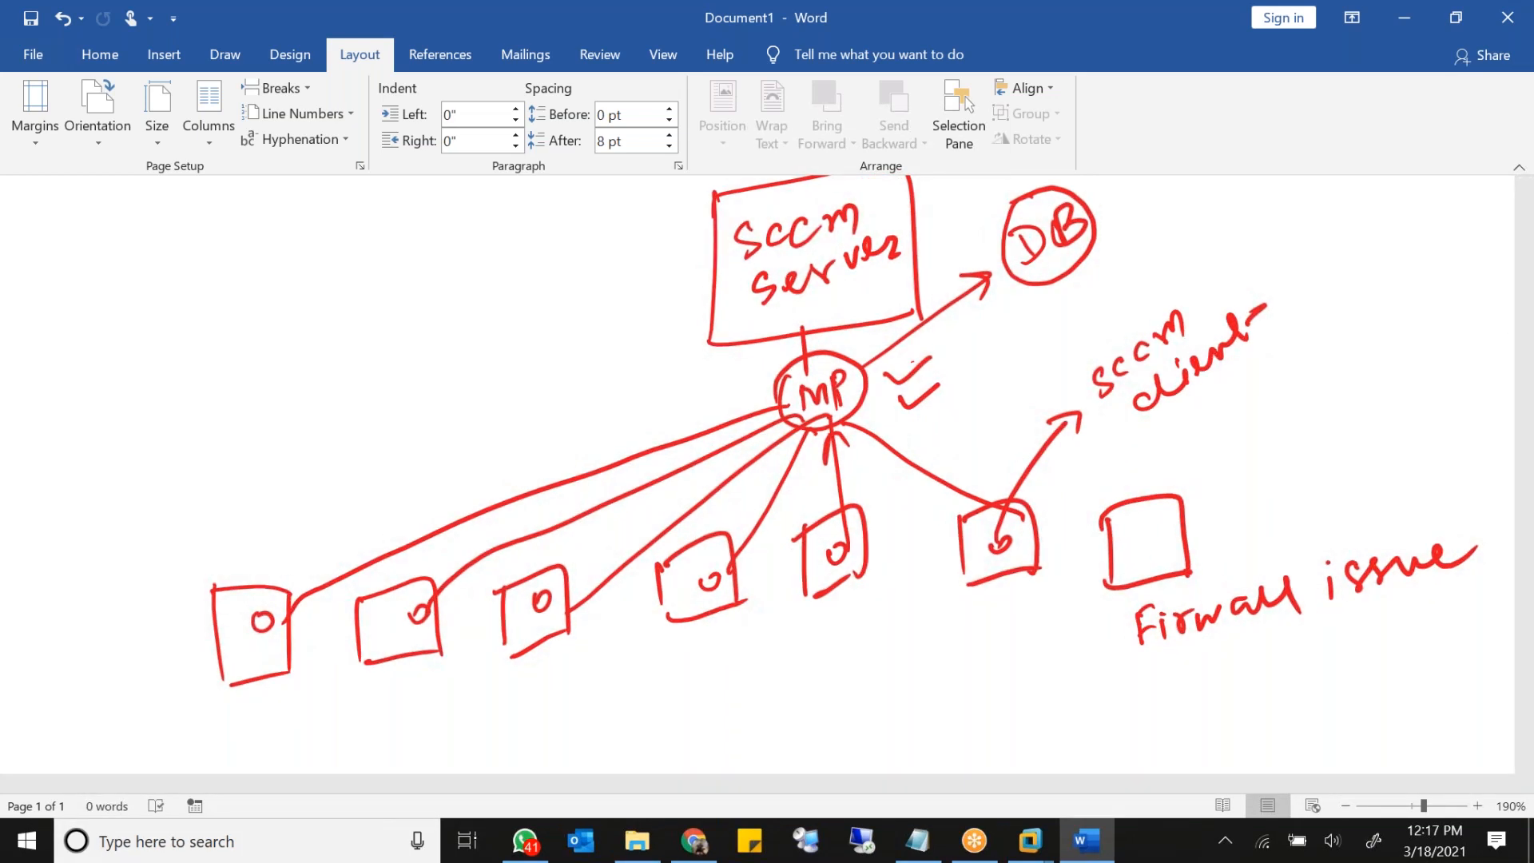
mouse_move(1165, 672)
left_mouse_down()
mouse_move(1163, 698)
mouse_move(1170, 670)
left_mouse_up()
left_click_drag(1176, 688, 1225, 685)
mouse_move(1219, 675)
left_mouse_down()
mouse_move(1281, 648)
mouse_move(1400, 639)
left_mouse_up()
mouse_move(1336, 692)
left_mouse_down()
mouse_move(1333, 719)
mouse_move(1348, 685)
left_mouse_up()
mouse_move(1365, 684)
left_mouse_down()
mouse_move(1350, 703)
mouse_move(1431, 703)
left_mouse_up()
left_click_drag(1419, 695, 1448, 679)
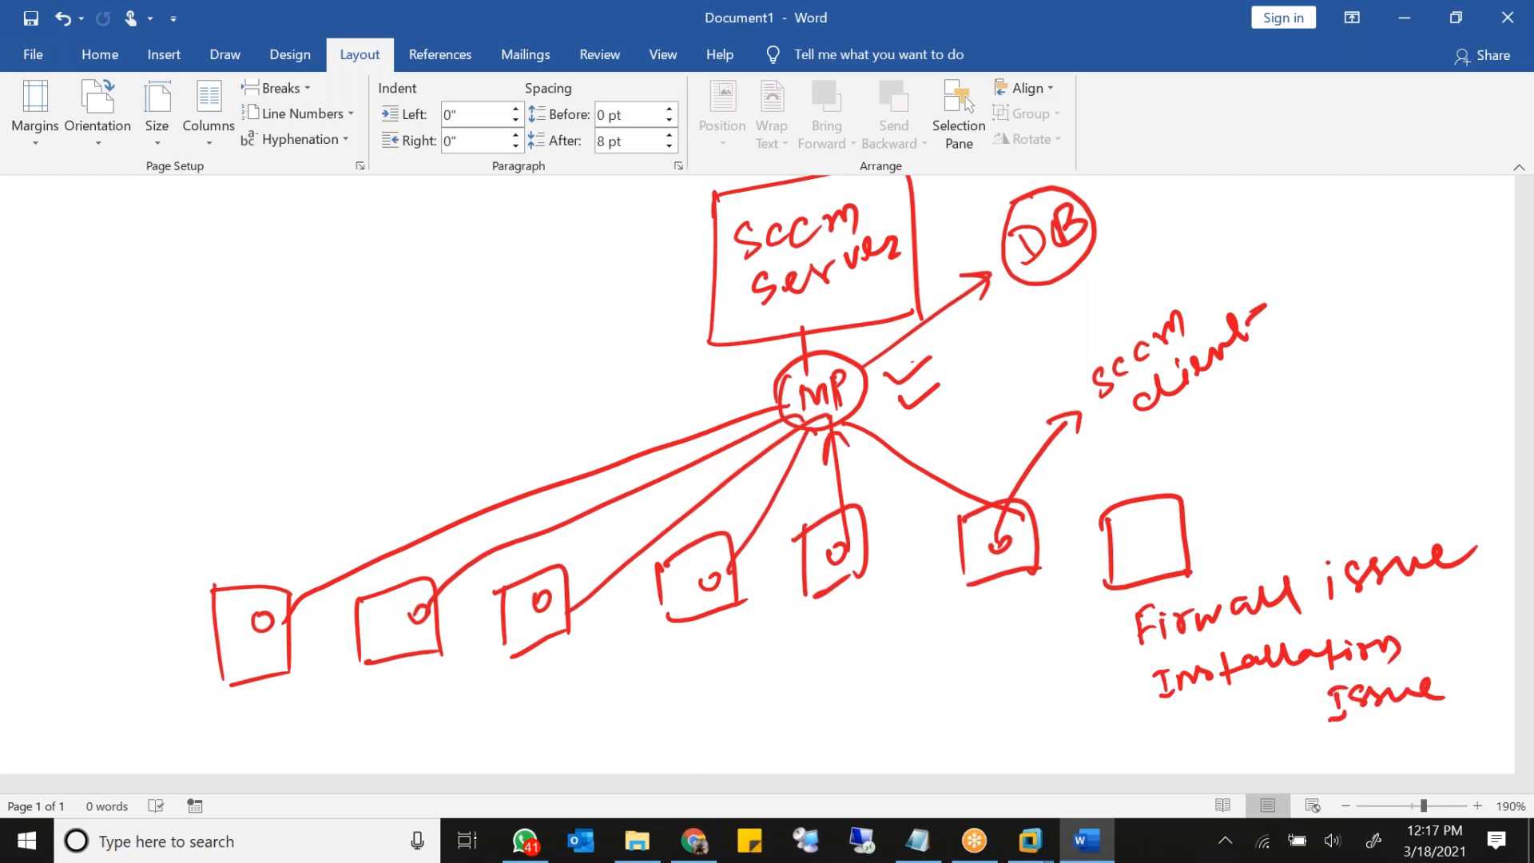
Step: Handwrite "Policy Issue" below the installation entry
scroll(767, 480, "down", 3)
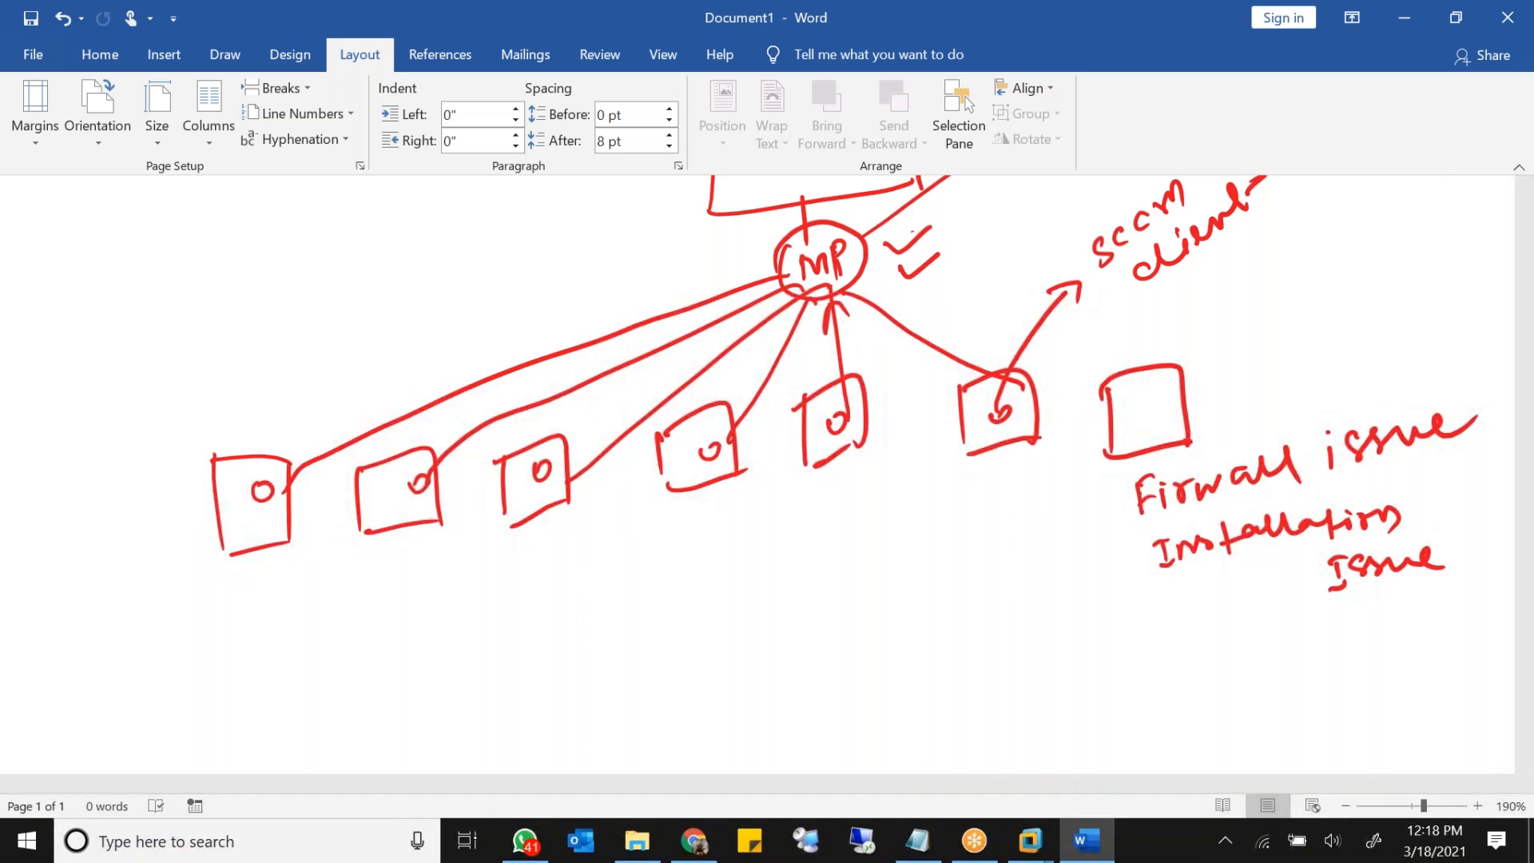
scroll(767, 479, "down", 1)
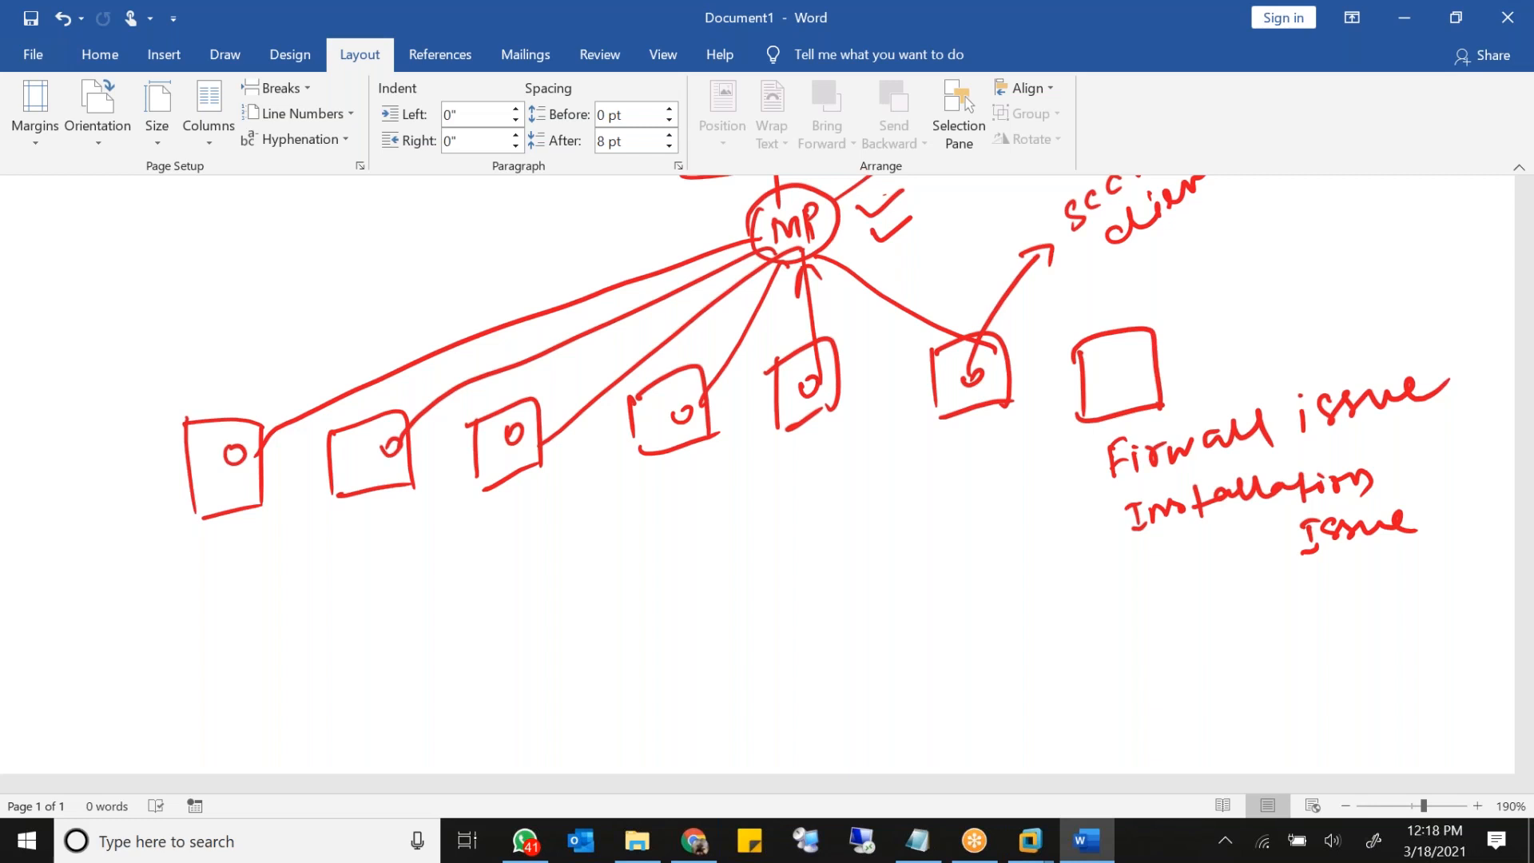
mouse_move(1144, 617)
left_mouse_down()
mouse_move(1141, 669)
mouse_move(1149, 651)
left_mouse_up()
left_click_drag(1160, 638, 1181, 646)
mouse_move(1189, 631)
left_mouse_down()
mouse_move(1237, 635)
mouse_move(1240, 708)
left_mouse_up()
mouse_move(1304, 620)
left_mouse_down()
mouse_move(1302, 653)
mouse_move(1318, 613)
left_mouse_up()
left_click_drag(1322, 631, 1431, 603)
Step: Handwrite "communication Issue" below the policy entry
scroll(799, 479, "down", 2)
mouse_move(1144, 680)
left_mouse_down()
mouse_move(1132, 696)
mouse_move(1192, 705)
mouse_move(1272, 678)
mouse_move(1356, 687)
left_mouse_up()
mouse_move(1340, 663)
left_mouse_down()
mouse_move(1371, 675)
mouse_move(1437, 649)
left_mouse_up()
mouse_move(1316, 717)
left_mouse_down()
mouse_move(1312, 747)
mouse_move(1328, 710)
left_mouse_up()
mouse_move(1363, 710)
left_mouse_down()
mouse_move(1345, 731)
mouse_move(1462, 706)
left_mouse_up()
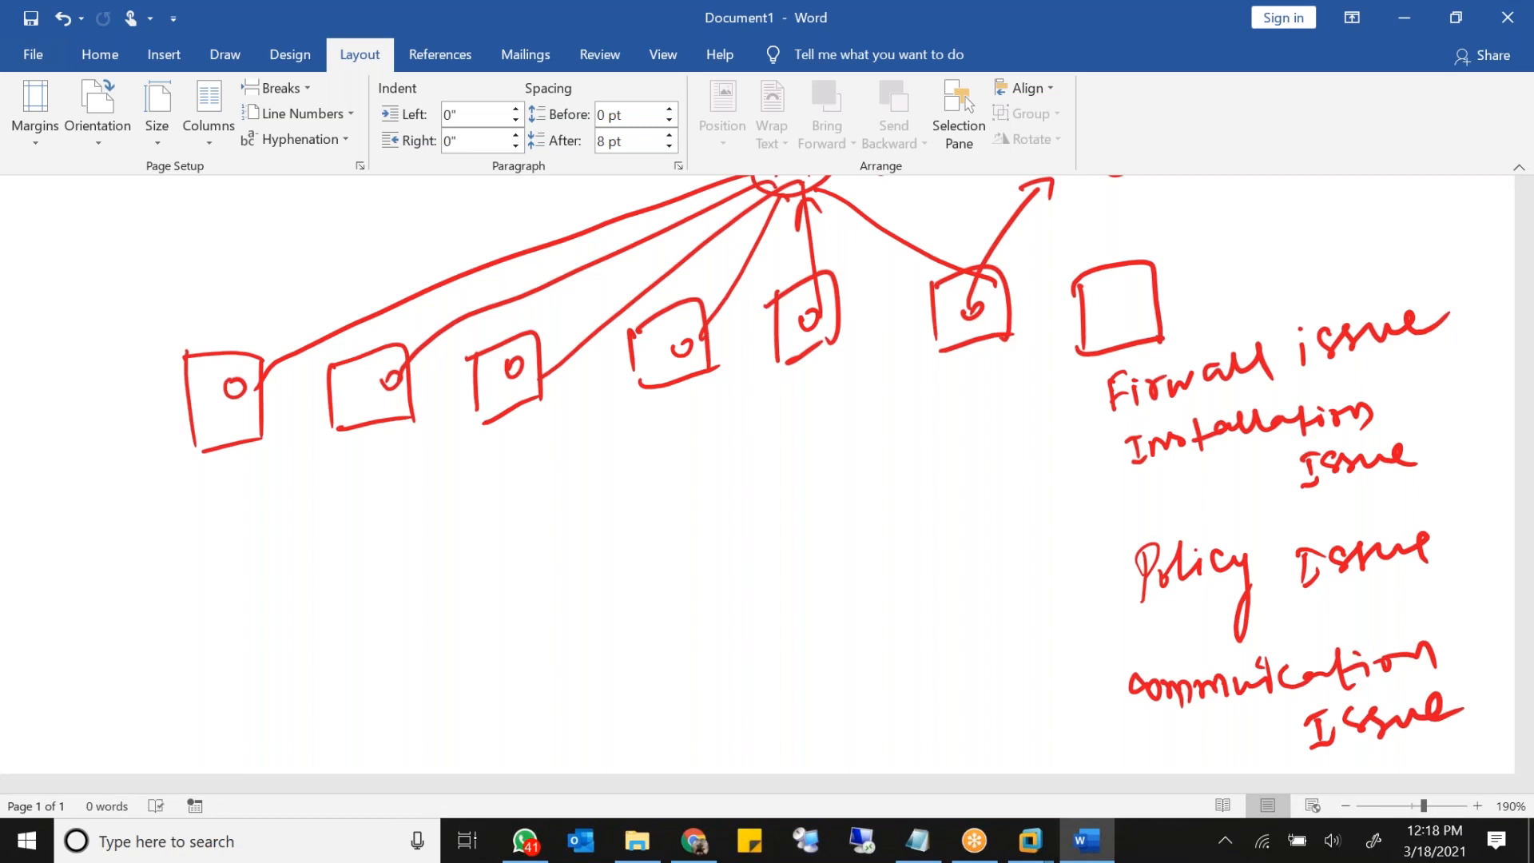
Step: Handwrite one more two-line entry below "communication Issue" in the list of client problems
scroll(823, 463, "down", 3)
left_click_drag(1165, 646, 1243, 666)
mouse_move(1252, 644)
left_mouse_down()
mouse_move(1256, 676)
mouse_move(1273, 670)
left_mouse_up()
mouse_move(1245, 646)
left_mouse_down()
mouse_move(1267, 639)
mouse_move(1304, 686)
left_mouse_up()
mouse_move(1299, 641)
left_mouse_down()
mouse_move(1345, 667)
mouse_move(1352, 697)
left_mouse_up()
mouse_move(1346, 657)
left_mouse_down()
mouse_move(1370, 672)
mouse_move(1398, 651)
mouse_move(1438, 688)
mouse_move(1445, 653)
mouse_move(1462, 679)
mouse_move(1489, 658)
mouse_move(1478, 707)
left_mouse_up()
left_click_drag(1268, 726, 1262, 752)
mouse_move(1254, 723)
left_mouse_down()
mouse_move(1283, 719)
mouse_move(1310, 748)
left_mouse_up()
left_click_drag(1307, 726, 1329, 733)
left_click_drag(1326, 720, 1348, 733)
Step: Handwrite "WMI Repository" under the sixth client box and draw arrows from its circle to that label and to MP
scroll(767, 480, "up", 3)
scroll(767, 479, "up", 3)
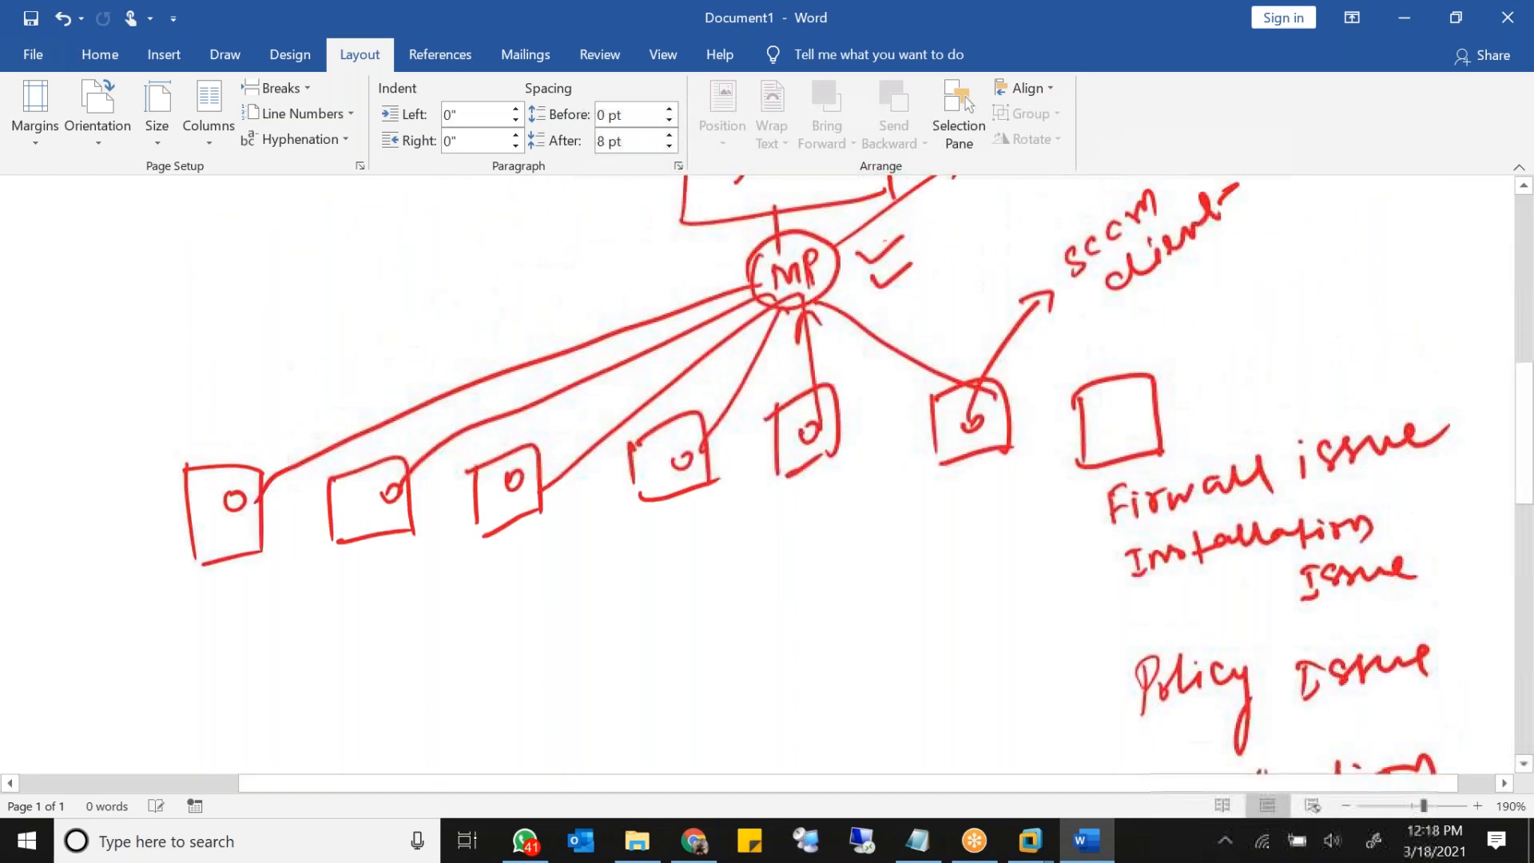
left_click_drag(946, 496, 967, 489)
mouse_move(969, 495)
left_mouse_down()
mouse_move(998, 480)
mouse_move(956, 556)
mouse_move(1003, 516)
mouse_move(1082, 513)
left_mouse_up()
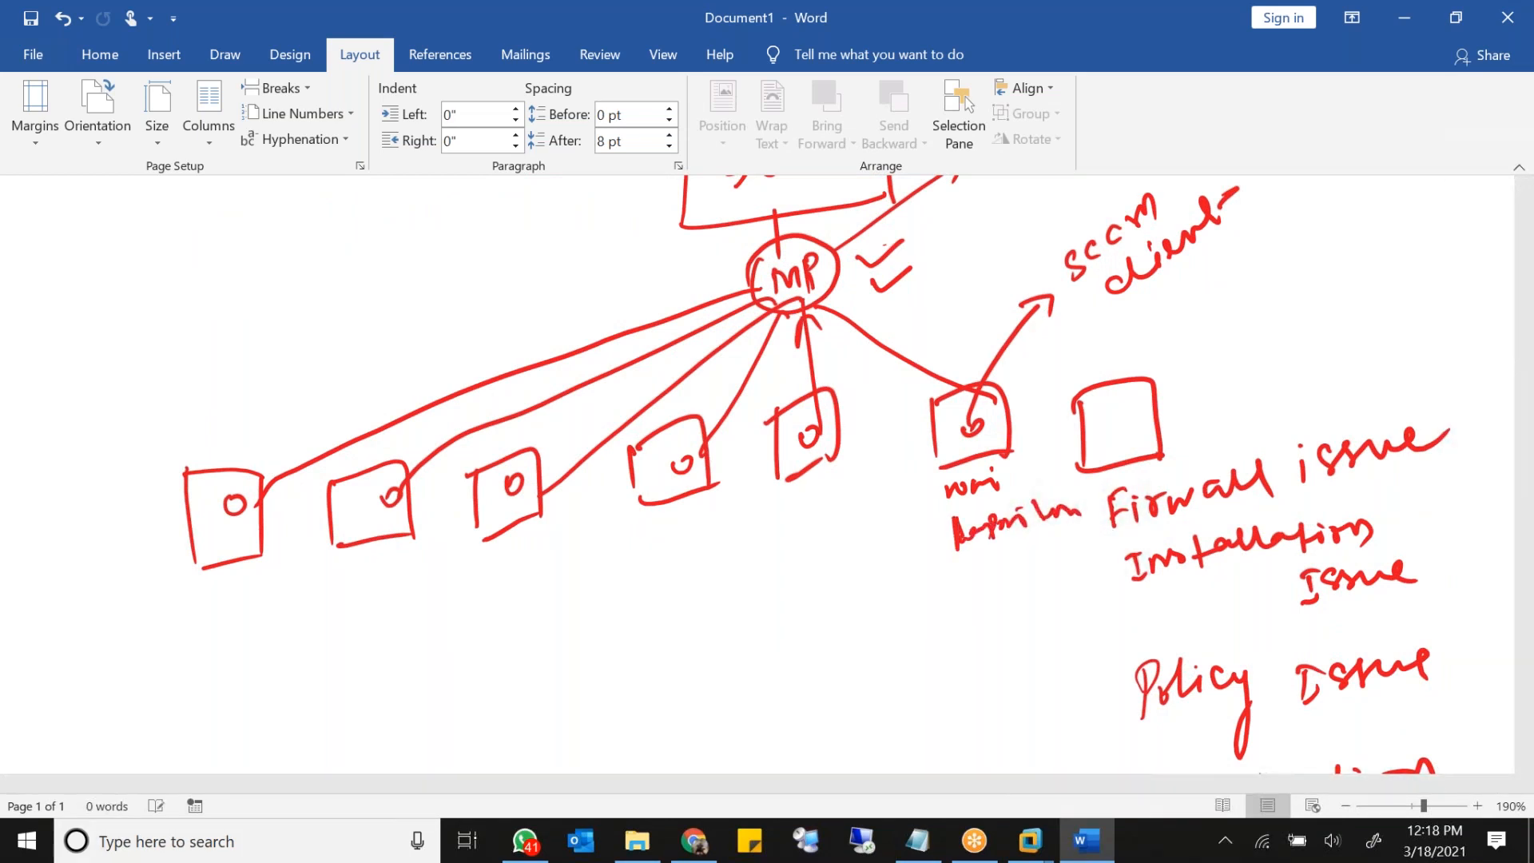
left_click_drag(960, 442, 943, 555)
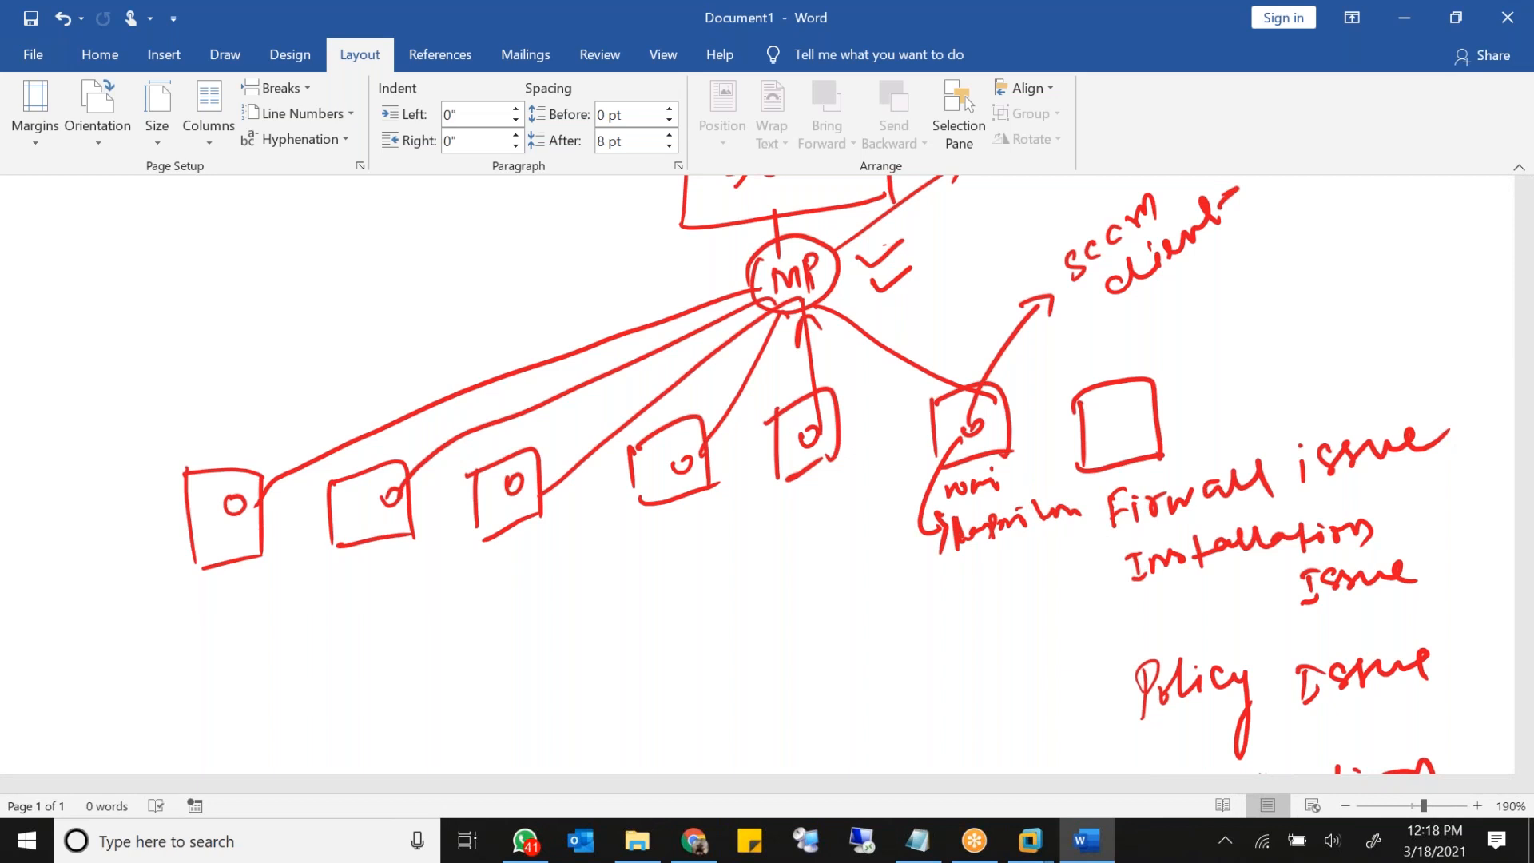
mouse_move(969, 416)
left_mouse_down()
mouse_move(835, 329)
mouse_move(843, 380)
left_mouse_up()
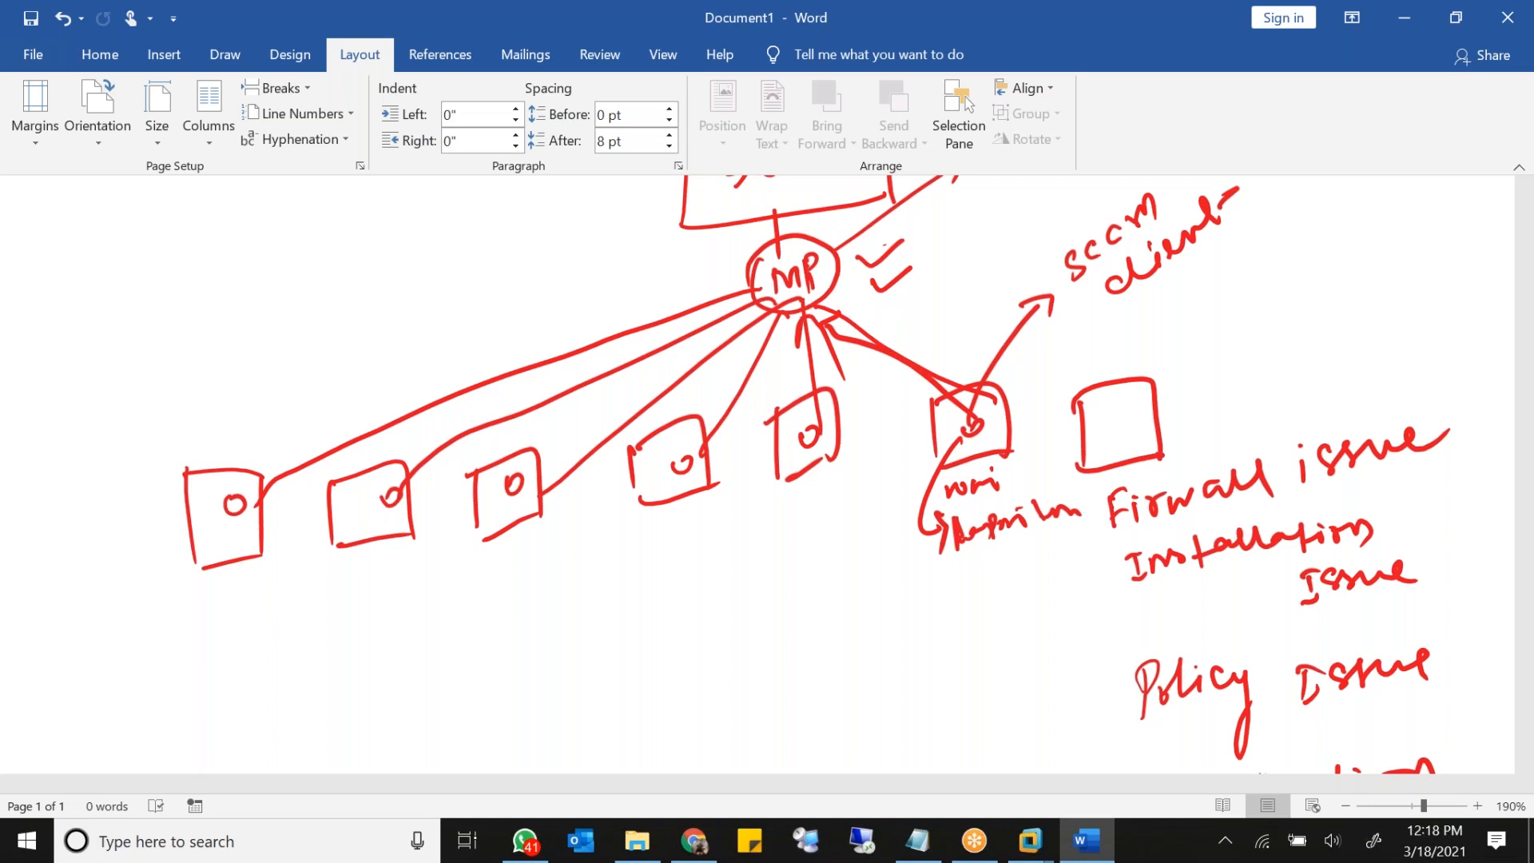
Step: Circle the "WMI Repository" label under the sixth client box, and erase the circle together with the label and its arrow
scroll(767, 479, "down", 1)
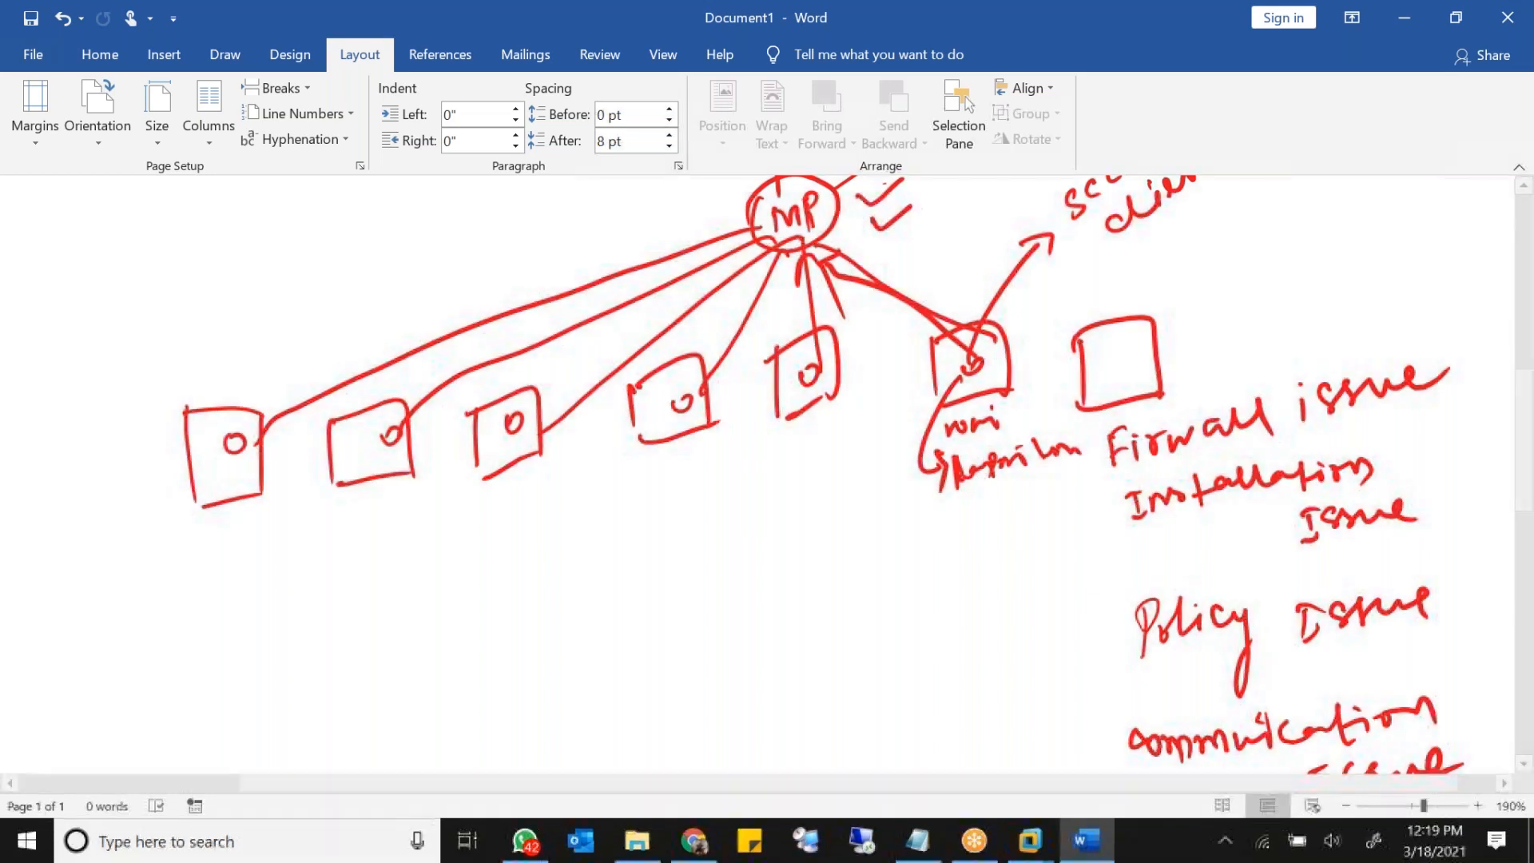
scroll(767, 479, "right", 1)
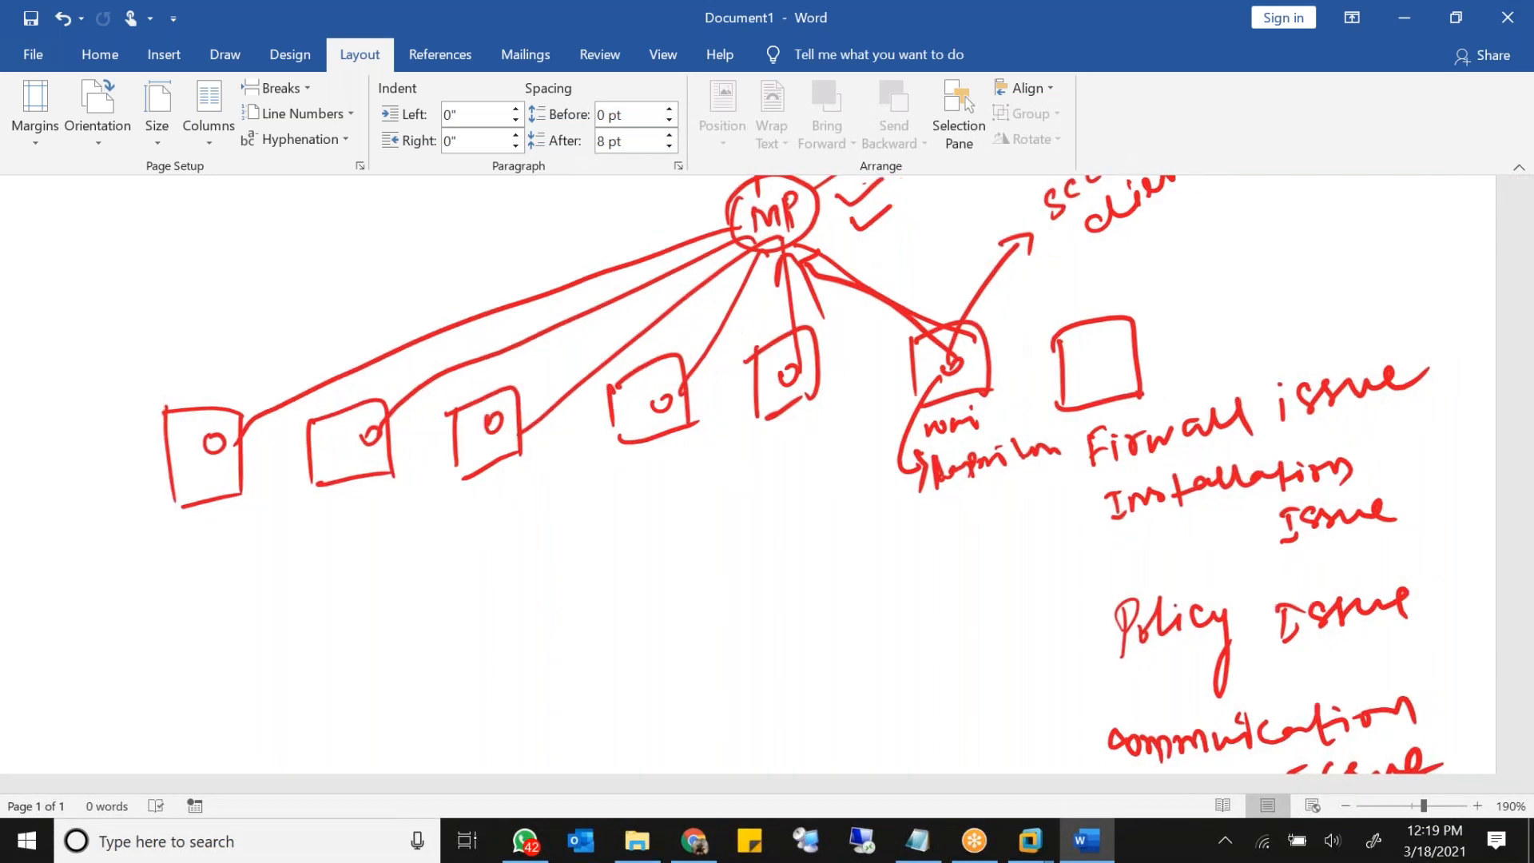
scroll(767, 480, "up", 1)
mouse_move(951, 579)
left_mouse_down()
mouse_move(1029, 527)
mouse_move(891, 528)
mouse_move(1030, 543)
left_mouse_up()
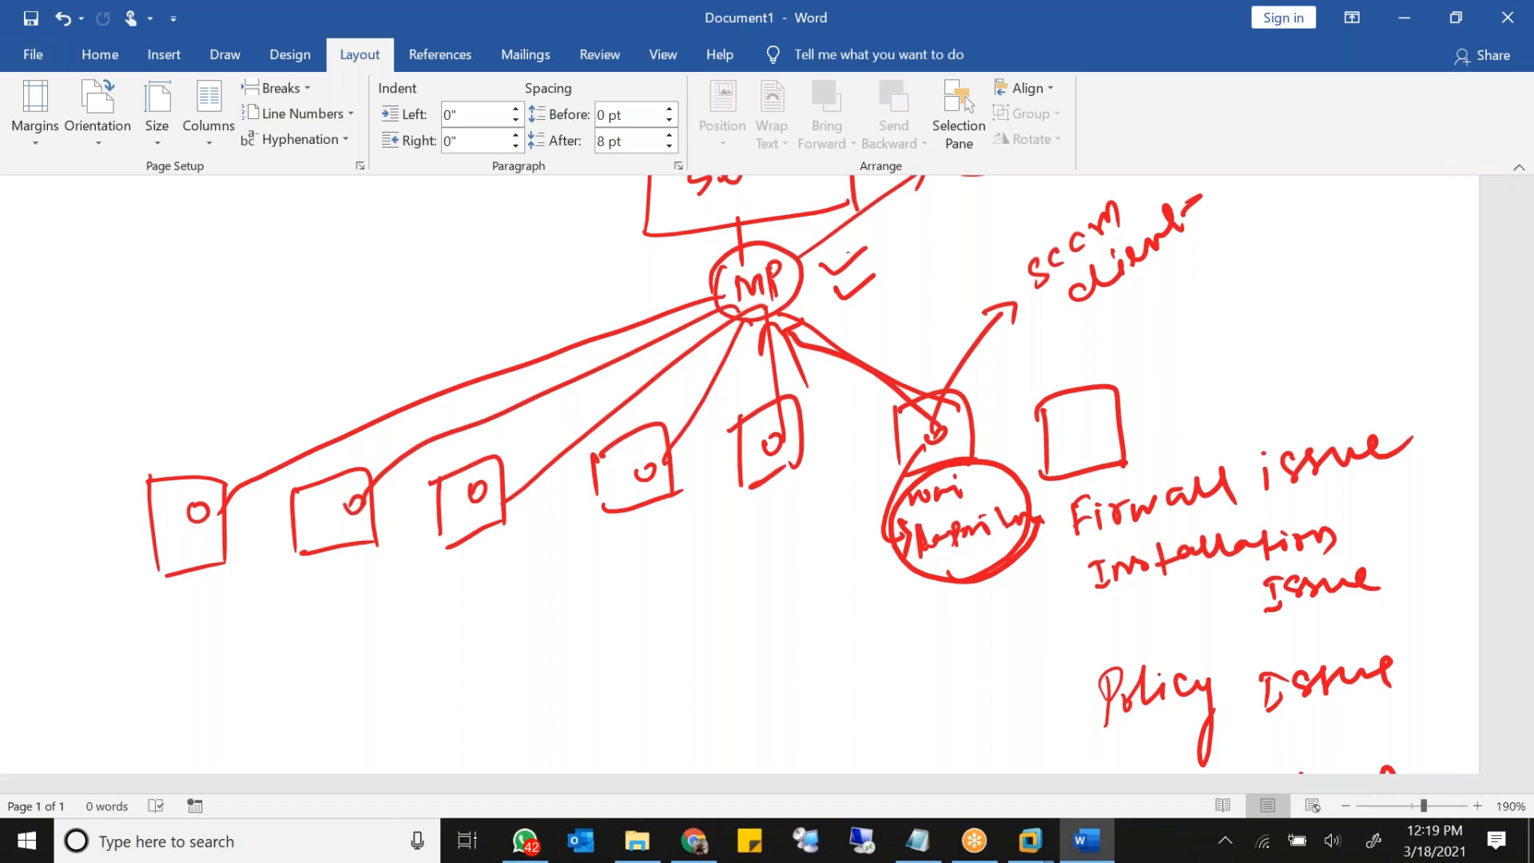
mouse_move(915, 497)
left_mouse_down()
mouse_move(957, 493)
mouse_move(927, 540)
mouse_move(970, 532)
mouse_move(895, 528)
left_mouse_up()
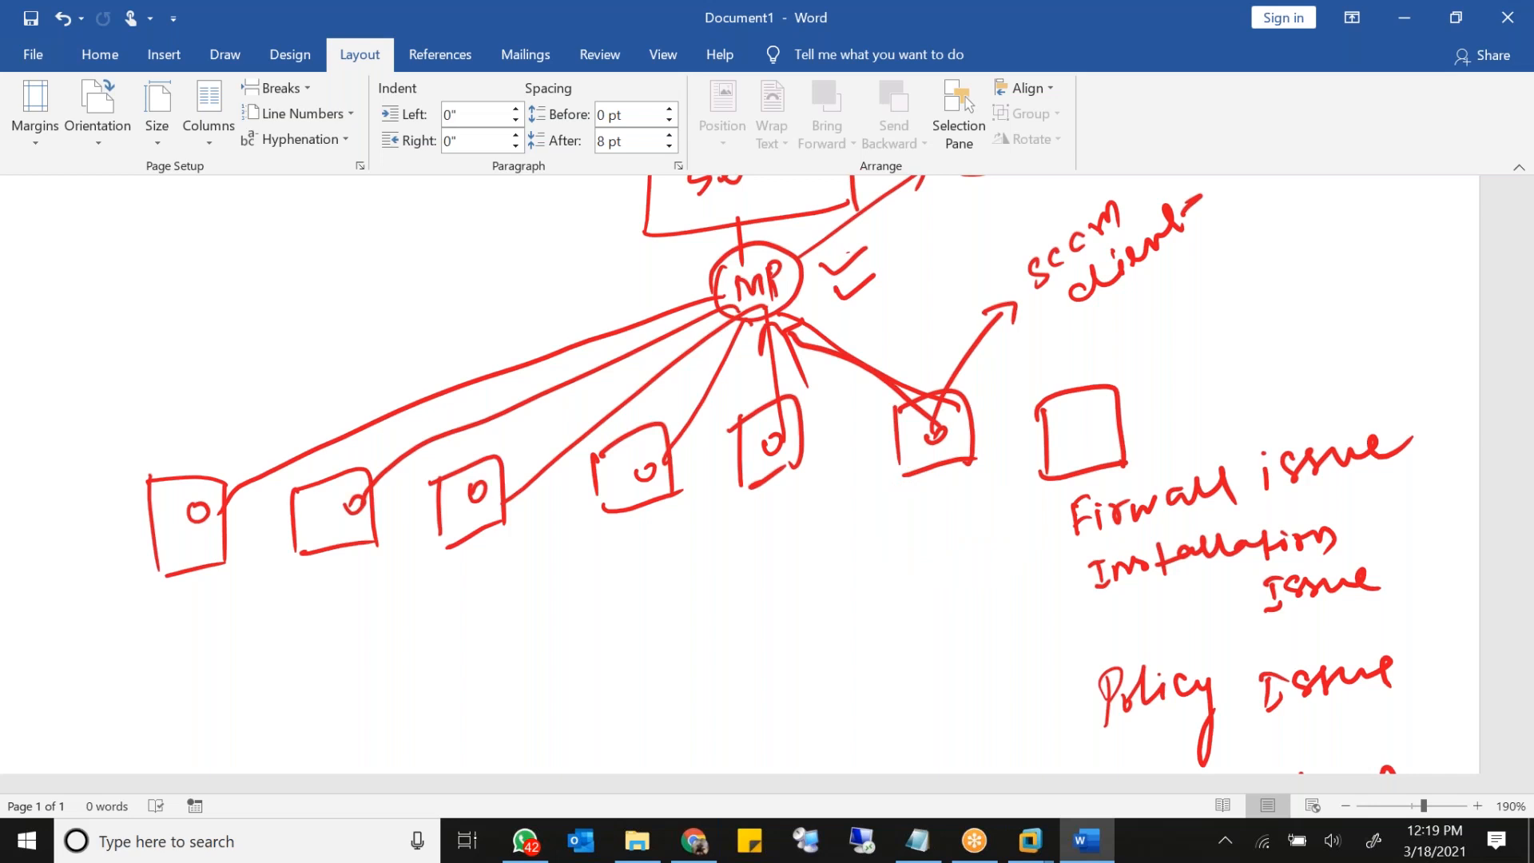
mouse_move(903, 446)
left_mouse_down()
mouse_move(902, 474)
mouse_move(930, 479)
left_mouse_up()
Step: Clear the fifth client's lines to MP and handwrite "Win10" and "10 installed Software" below its box
mouse_move(786, 444)
left_mouse_down()
mouse_move(767, 452)
mouse_move(776, 431)
left_mouse_up()
mouse_move(743, 527)
left_mouse_down()
mouse_move(751, 540)
mouse_move(805, 499)
left_mouse_up()
mouse_move(819, 484)
left_mouse_down()
mouse_move(816, 505)
mouse_move(832, 501)
left_mouse_up()
left_click_drag(808, 490, 837, 480)
mouse_move(760, 569)
left_mouse_down()
mouse_move(769, 594)
mouse_move(906, 521)
mouse_move(943, 532)
left_mouse_up()
mouse_move(838, 599)
left_mouse_down()
mouse_move(835, 617)
mouse_move(867, 584)
mouse_move(903, 587)
mouse_move(1013, 524)
left_mouse_up()
Step: Handwrite "4GB Ram" below the installed software entry
mouse_move(787, 685)
left_mouse_down()
mouse_move(802, 717)
mouse_move(831, 670)
mouse_move(836, 694)
left_mouse_up()
left_click_drag(853, 655, 886, 681)
mouse_move(895, 643)
left_mouse_down()
mouse_move(903, 676)
mouse_move(920, 667)
left_mouse_up()
mouse_move(939, 624)
left_mouse_down()
mouse_move(938, 646)
mouse_move(975, 631)
left_mouse_up()
mouse_move(968, 599)
left_mouse_down()
mouse_move(982, 619)
mouse_move(1029, 615)
left_mouse_up()
Step: Handwrite "1 Processor" below the "4GB Ram" entry
scroll(853, 559, "down", 1)
mouse_move(855, 693)
left_mouse_down()
mouse_move(853, 740)
mouse_move(892, 716)
left_mouse_up()
left_click_drag(886, 689, 930, 673)
left_click_drag(938, 665, 971, 663)
mouse_move(972, 664)
left_mouse_down()
mouse_move(989, 632)
mouse_move(1066, 591)
left_mouse_up()
left_click_drag(953, 672, 984, 655)
left_click_drag(880, 681, 906, 669)
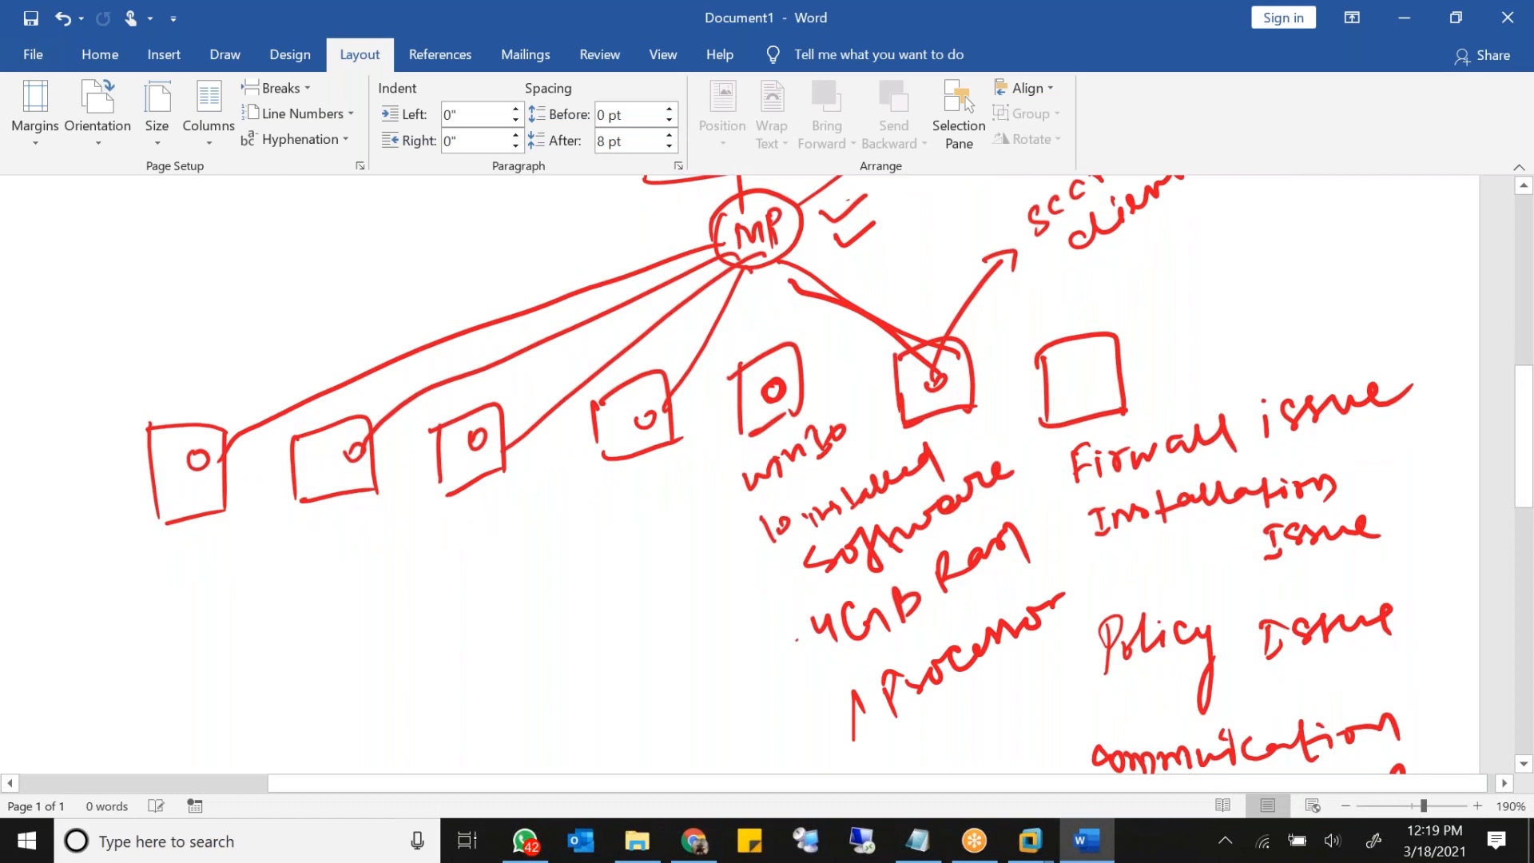
Step: Bracket the fifth client's specification list, and write "WMI" beside it with arrows to the list and to the client box
mouse_move(760, 382)
left_mouse_down()
mouse_move(783, 400)
mouse_move(763, 398)
mouse_move(769, 370)
left_mouse_up()
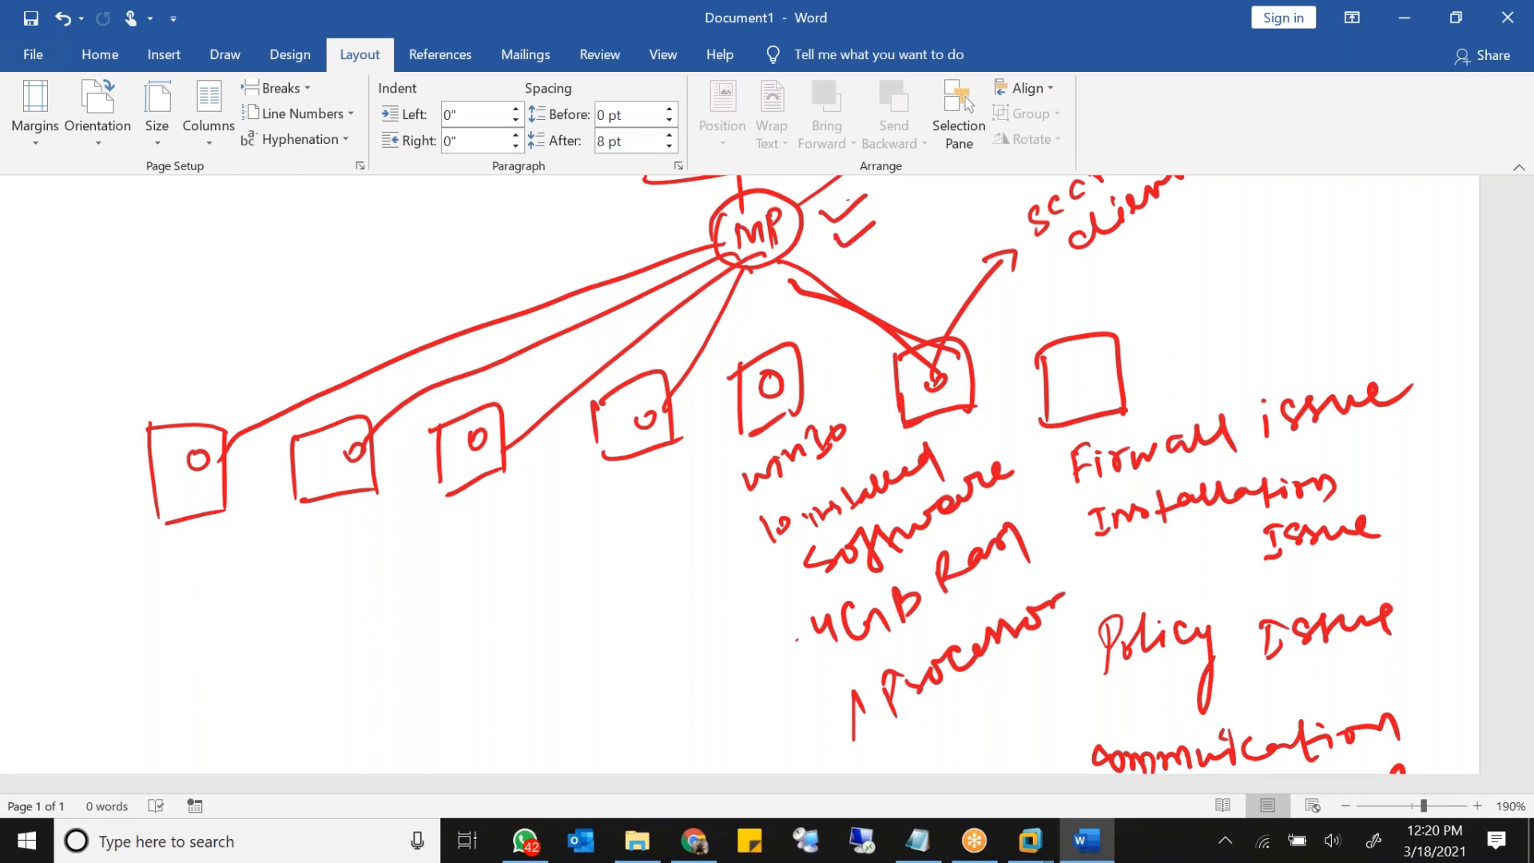
left_click_drag(740, 441, 799, 410)
left_click_drag(590, 637, 657, 603)
mouse_move(717, 465)
left_mouse_down()
mouse_move(729, 558)
mouse_move(834, 755)
left_mouse_up()
mouse_move(697, 621)
left_mouse_down()
mouse_move(733, 593)
mouse_move(739, 624)
left_mouse_up()
mouse_move(669, 572)
left_mouse_down()
mouse_move(657, 528)
mouse_move(719, 401)
mouse_move(714, 446)
left_mouse_up()
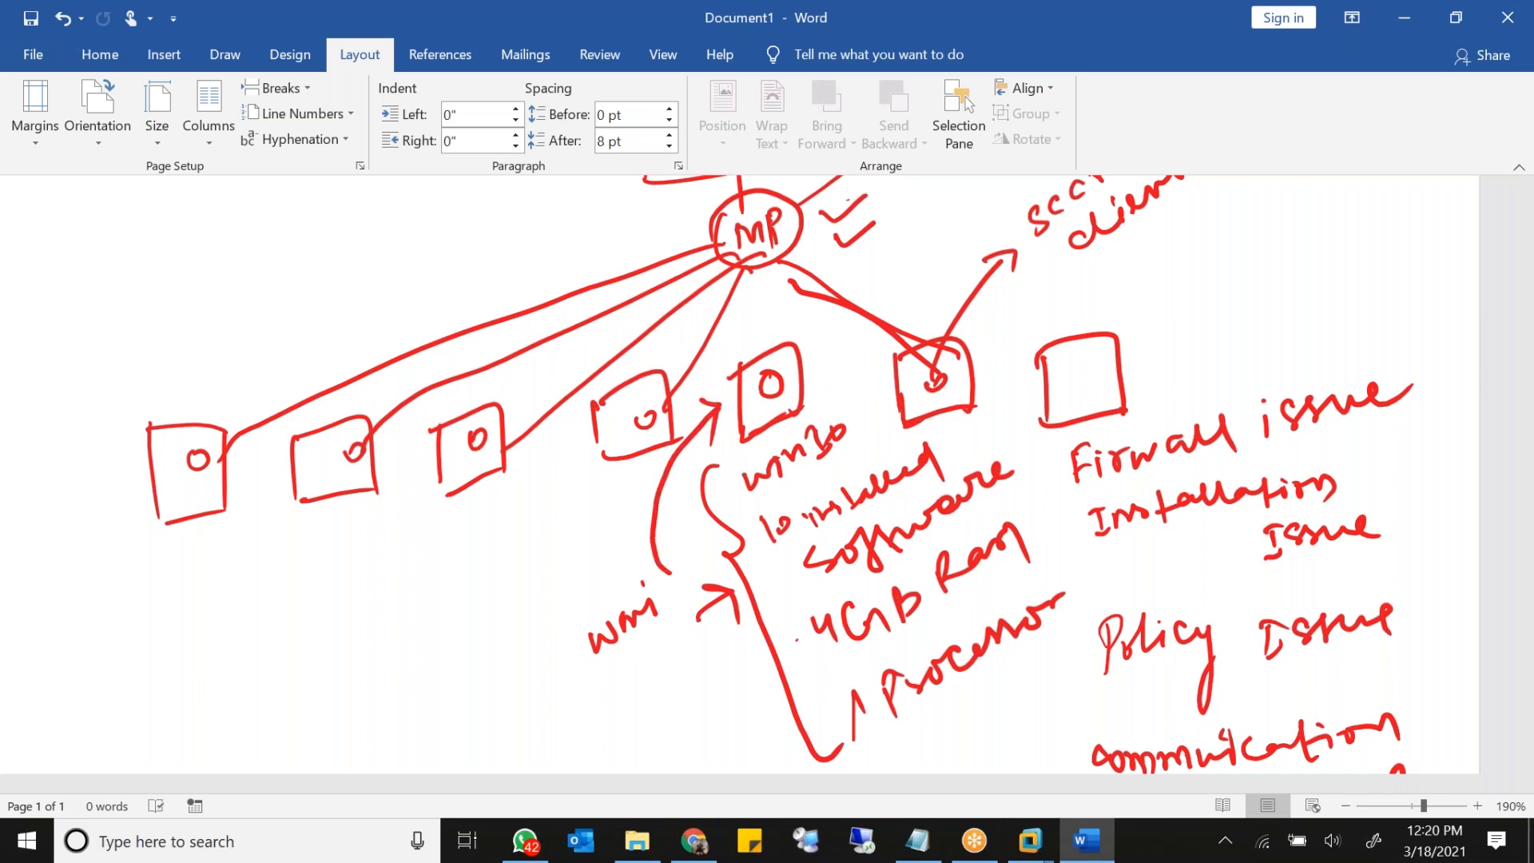
Step: Draw an arrow from the fifth client to MP, and emphasize the MP-to-DB arrow and the DB circle
mouse_move(769, 370)
left_mouse_down()
mouse_move(761, 279)
mouse_move(789, 300)
left_mouse_up()
scroll(767, 471, "up", 3)
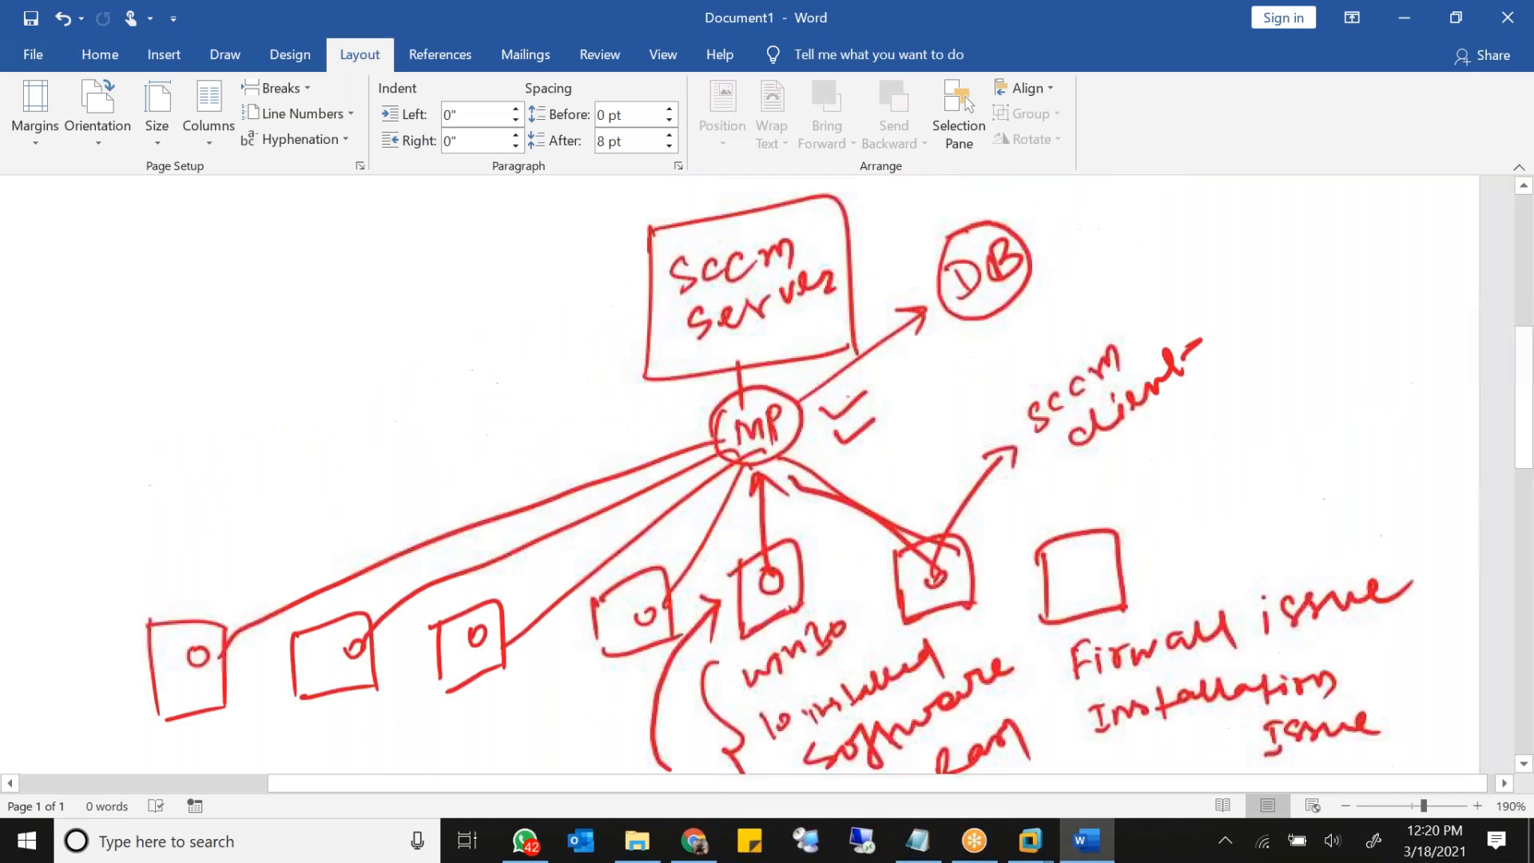
mouse_move(799, 409)
left_mouse_down()
mouse_move(919, 324)
mouse_move(910, 356)
left_mouse_up()
left_click_drag(950, 278, 973, 309)
mouse_move(989, 273)
left_mouse_down()
mouse_move(994, 287)
mouse_move(1005, 276)
mouse_move(947, 324)
mouse_move(990, 231)
left_mouse_up()
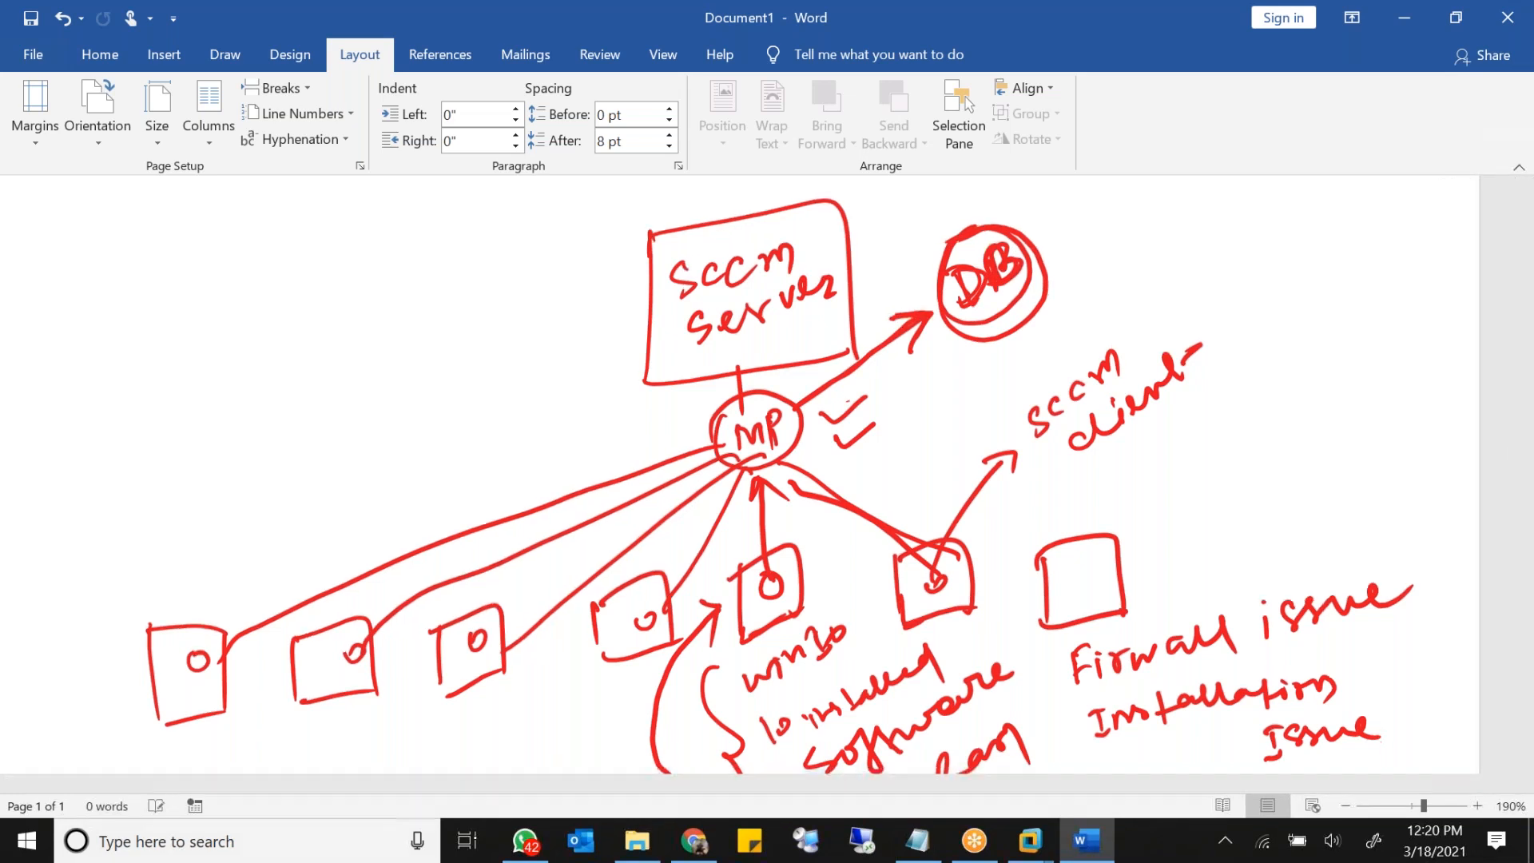
Step: Switch to the SCCMPS virtual machine in VMware Workstation, restart the Configuration Manager console and open its Devices list
scroll(767, 471, "down", 3)
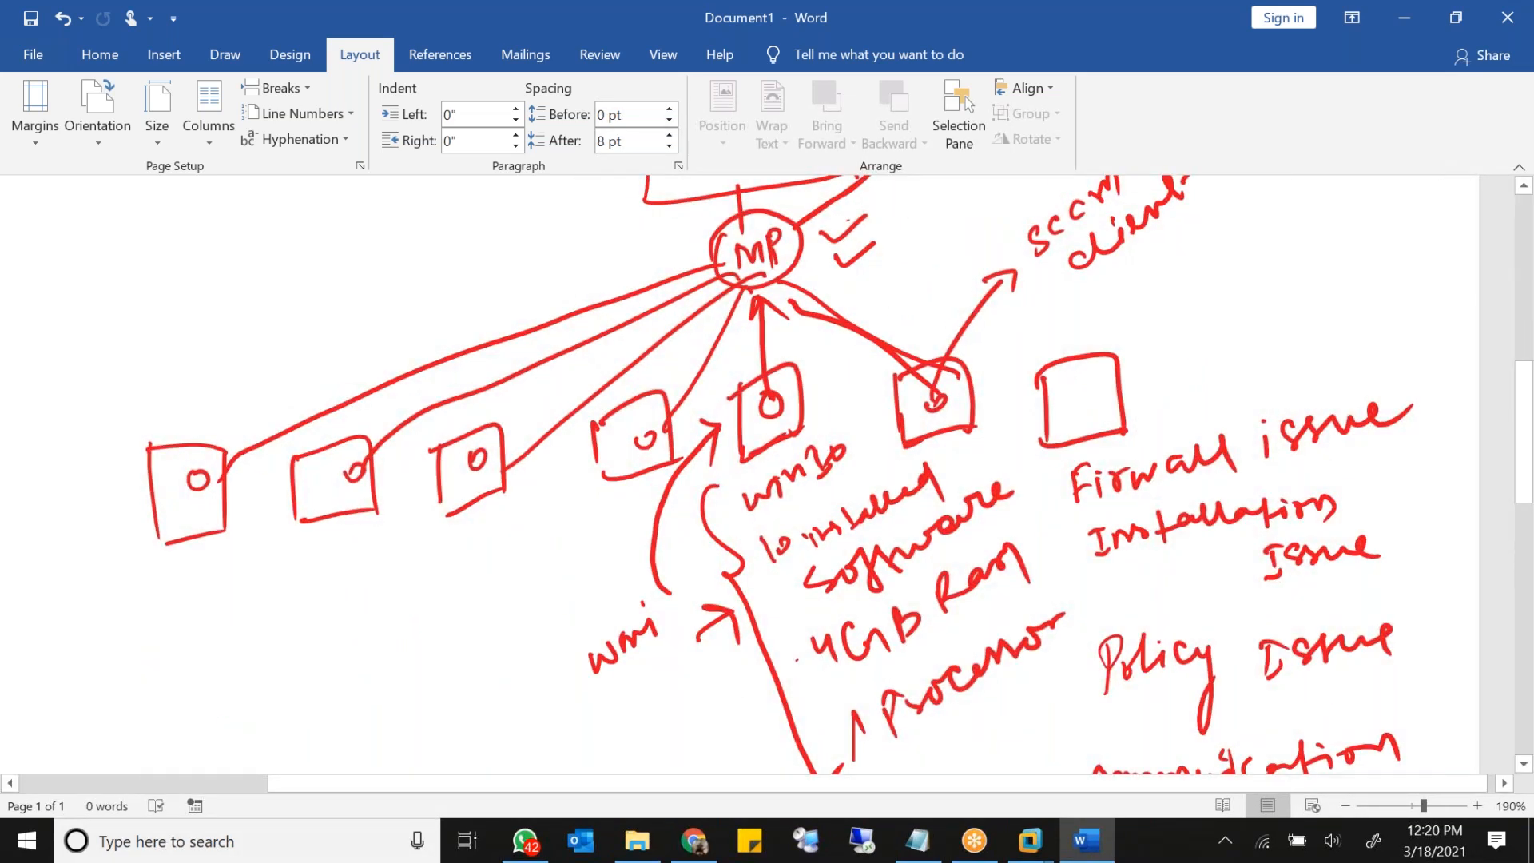
scroll(767, 471, "up", 1)
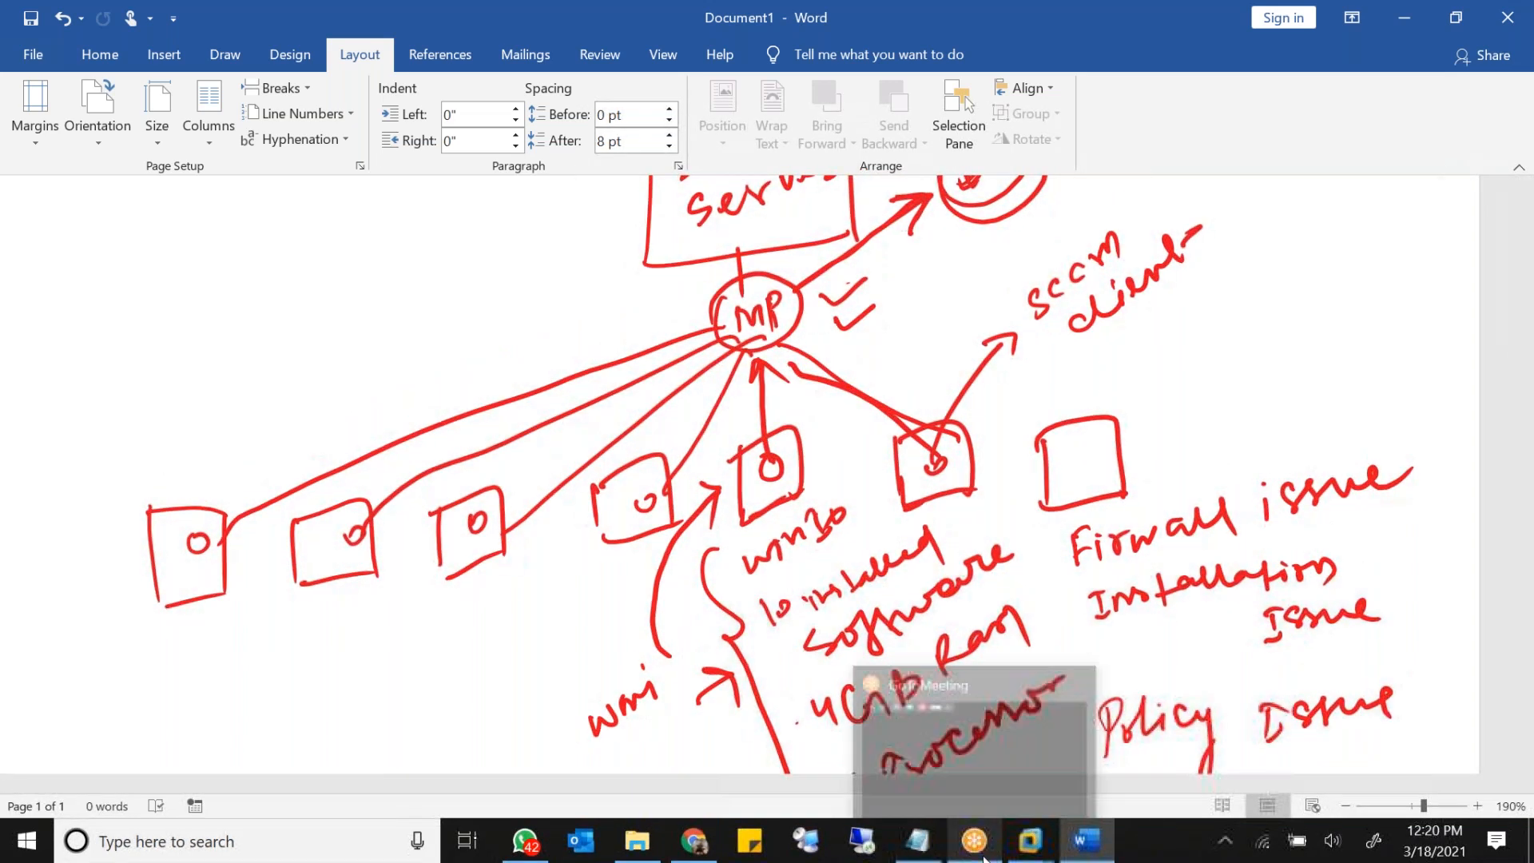
mouse_move(1031, 855)
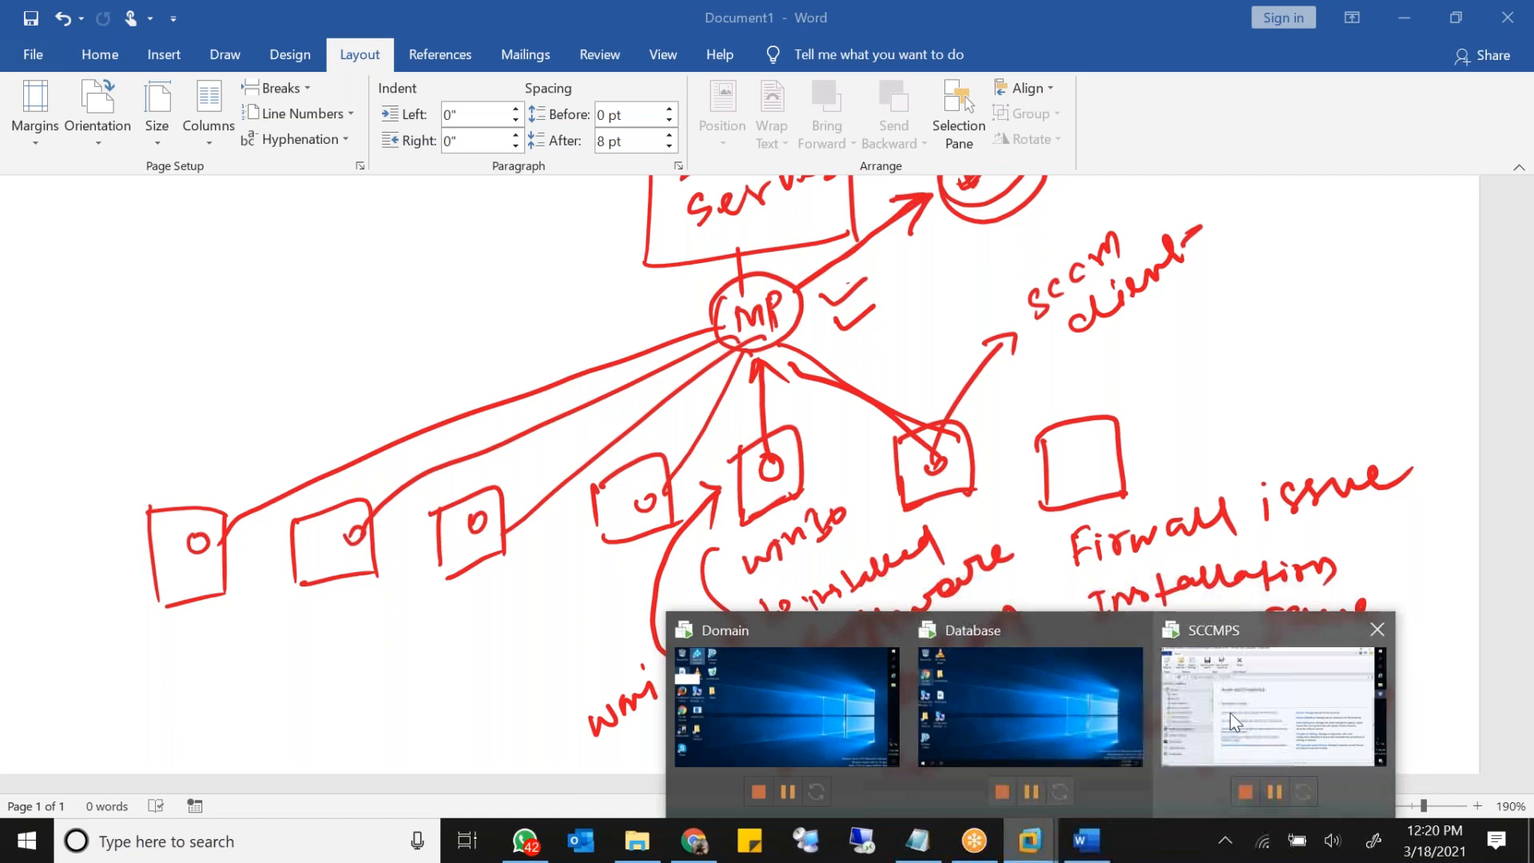
left_click(1262, 707)
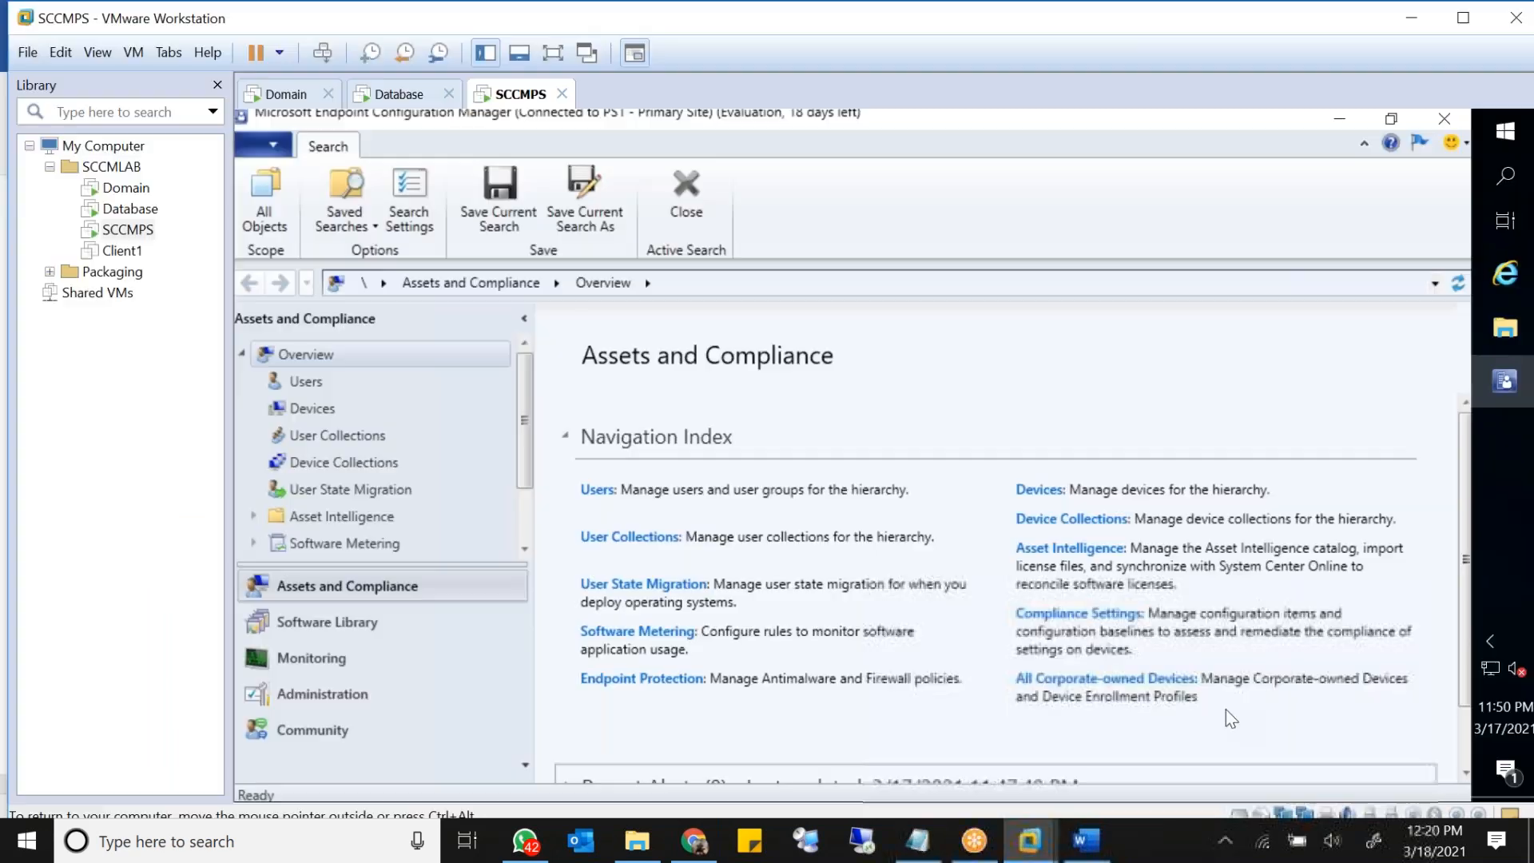
left_click(341, 407)
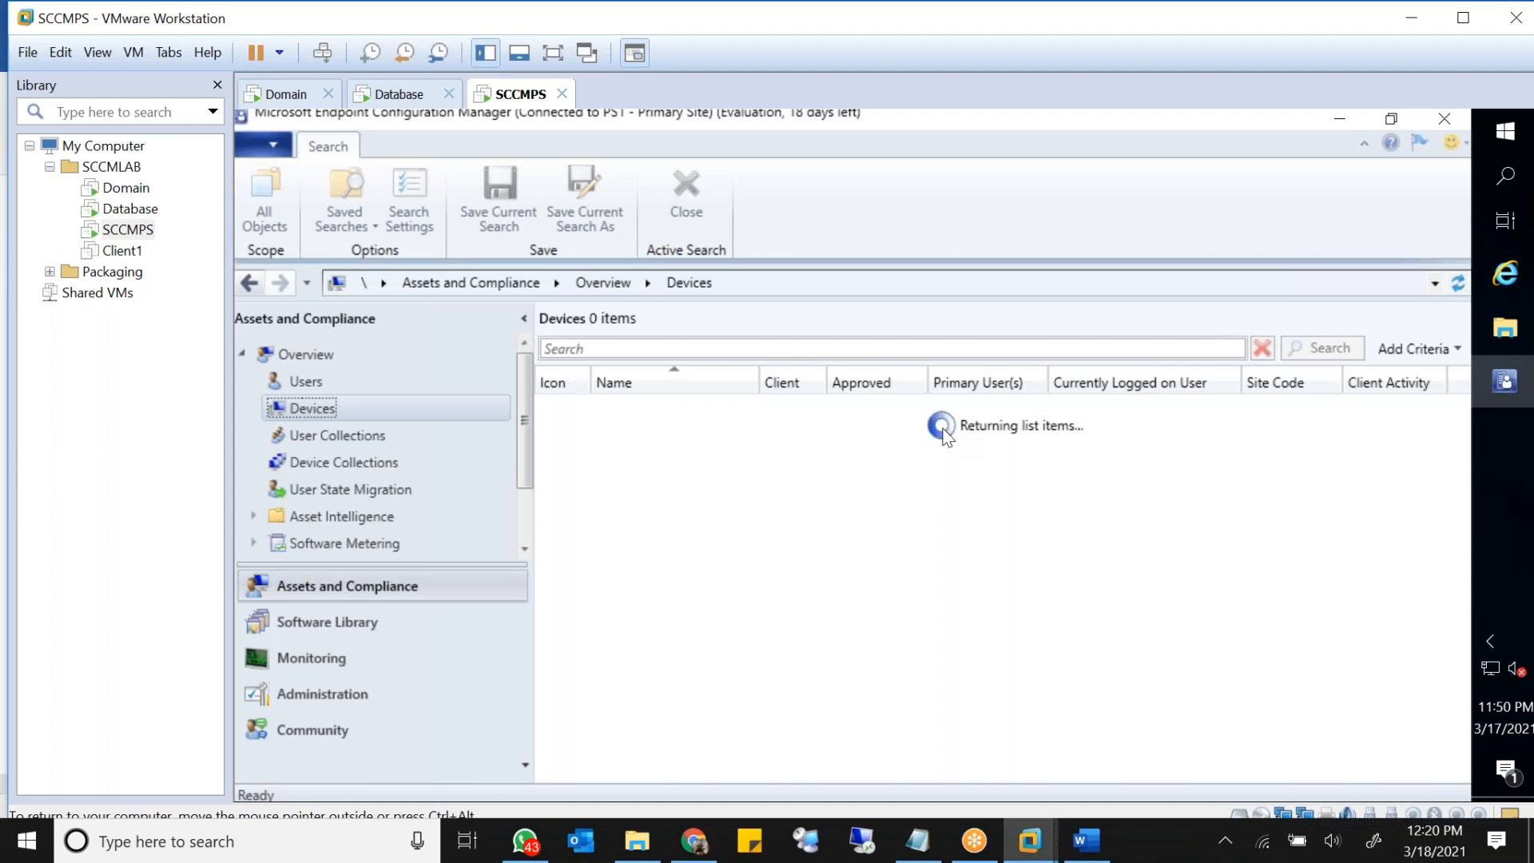
left_click(1440, 122)
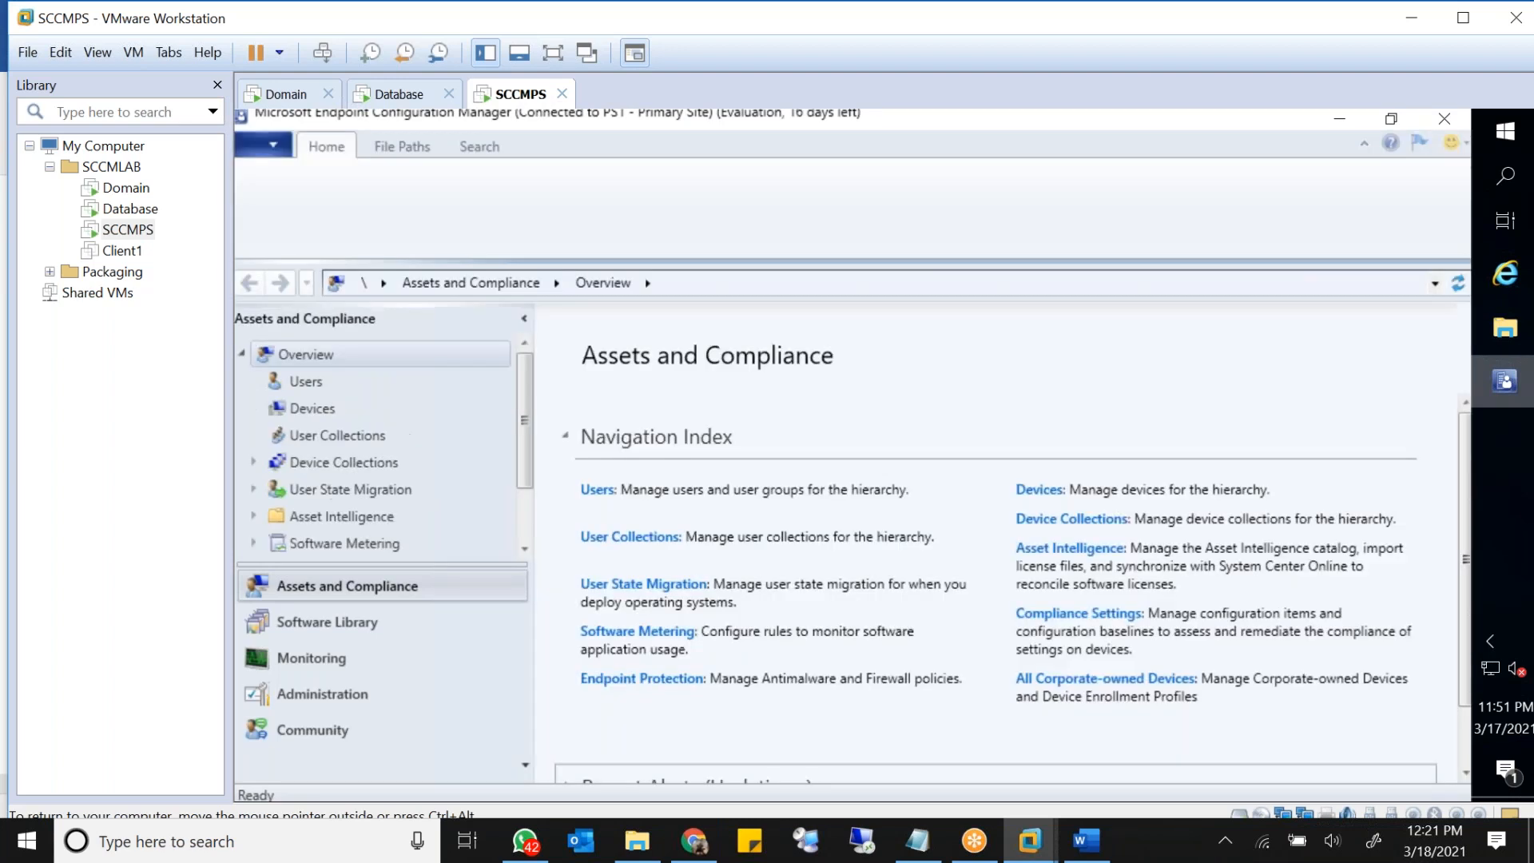
left_click(325, 409)
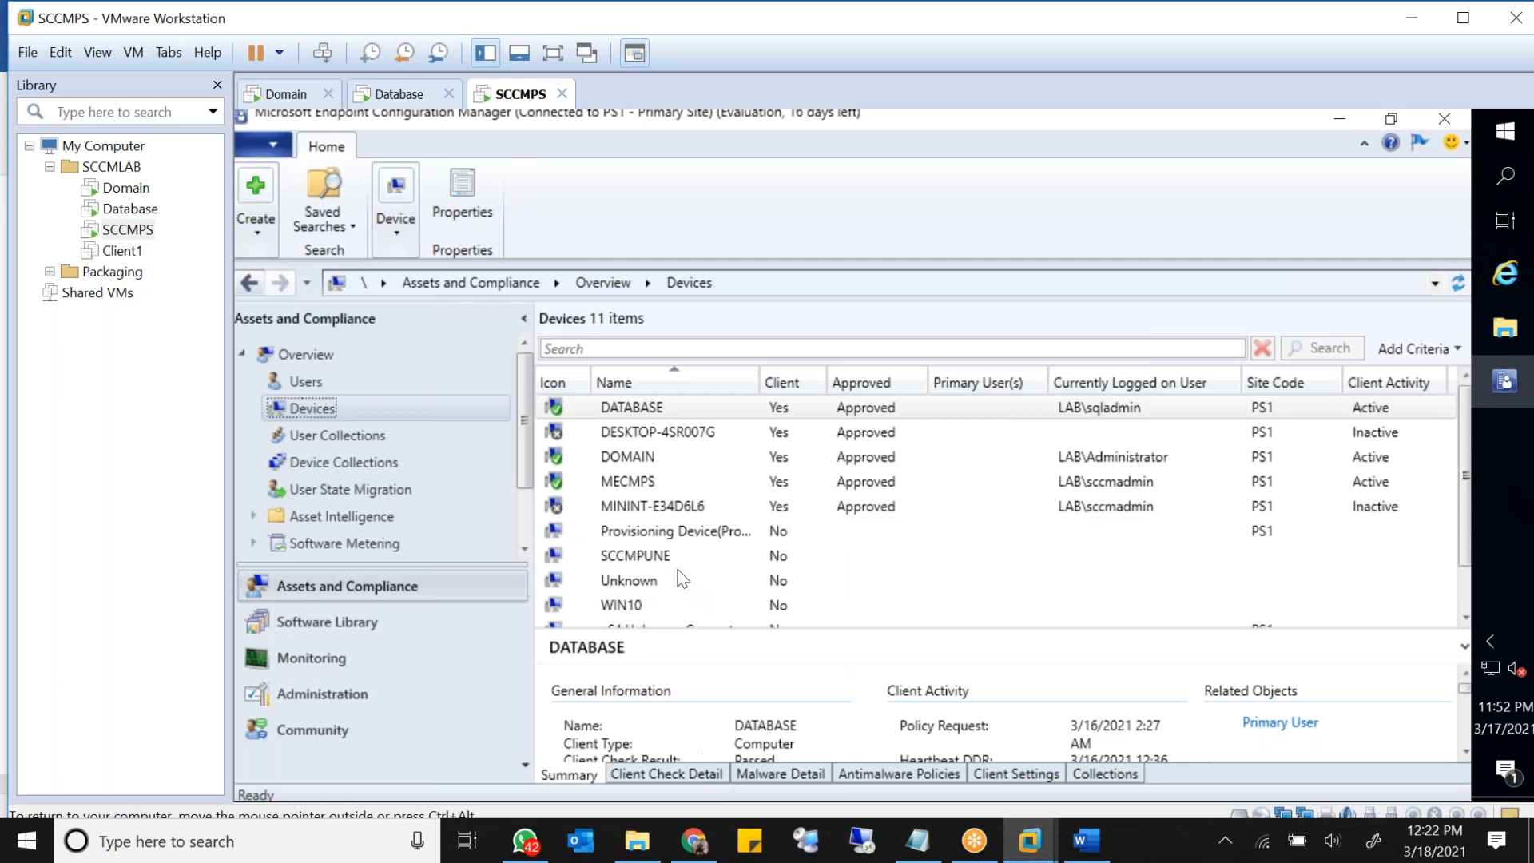
Step: Open Resource Explorer for the DATABASE device and expand its Hardware inventory
left_click(658, 406)
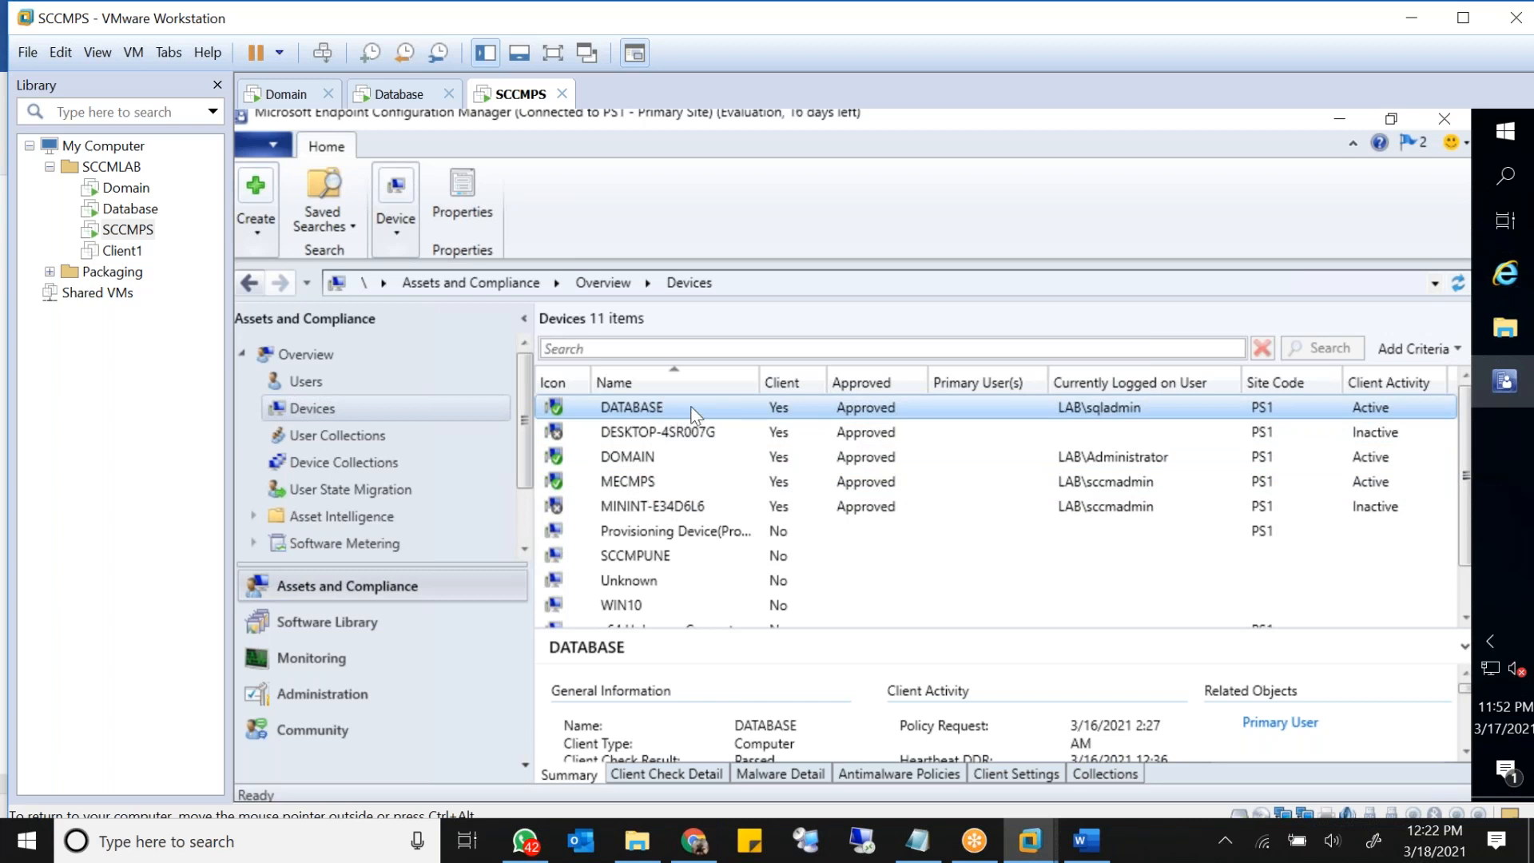
right_click(692, 410)
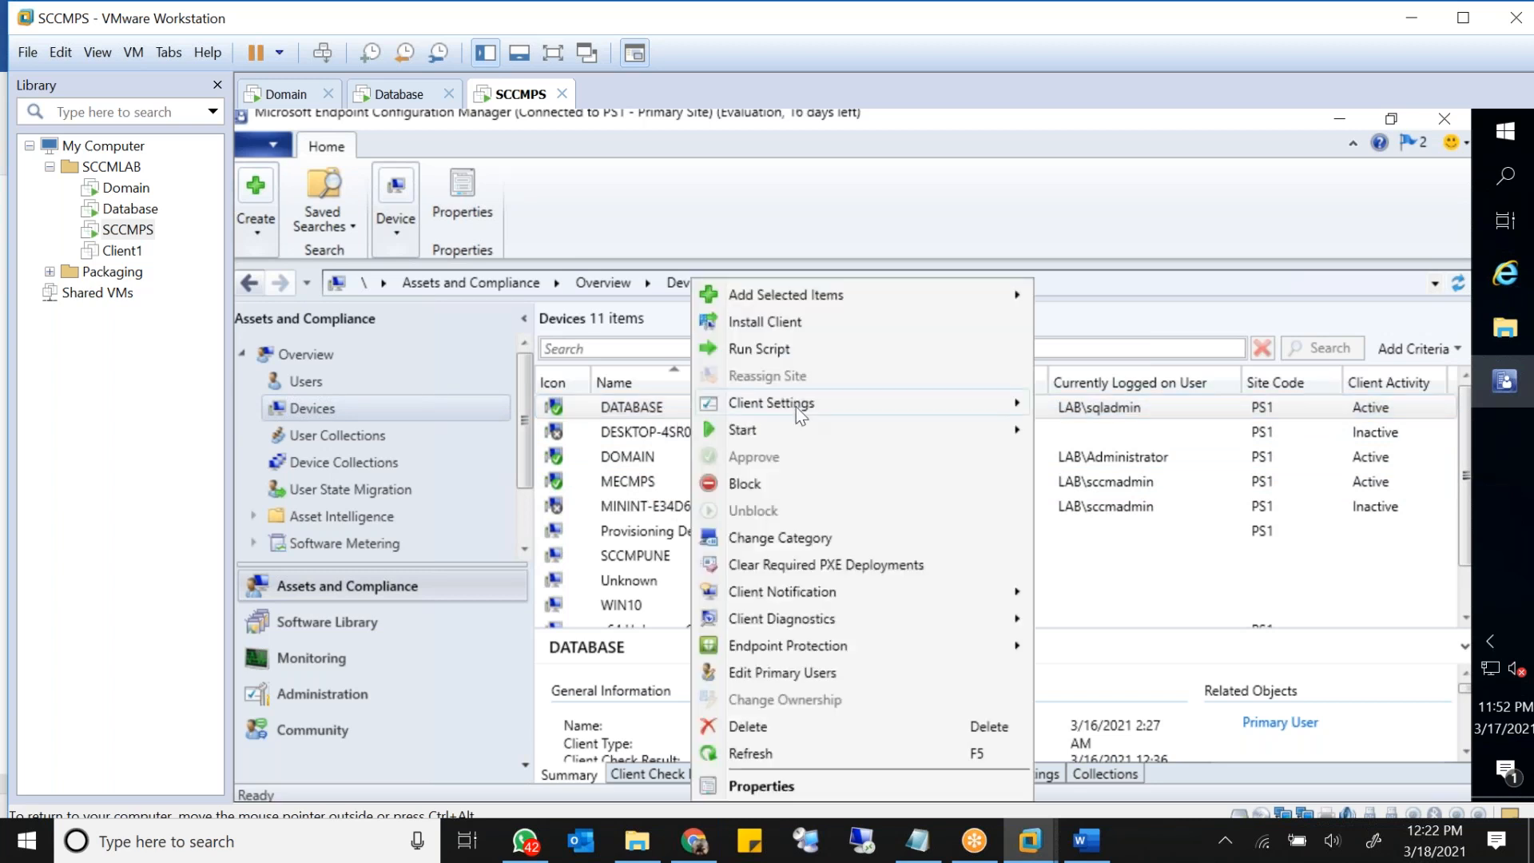
mouse_move(974, 431)
left_click(1134, 430)
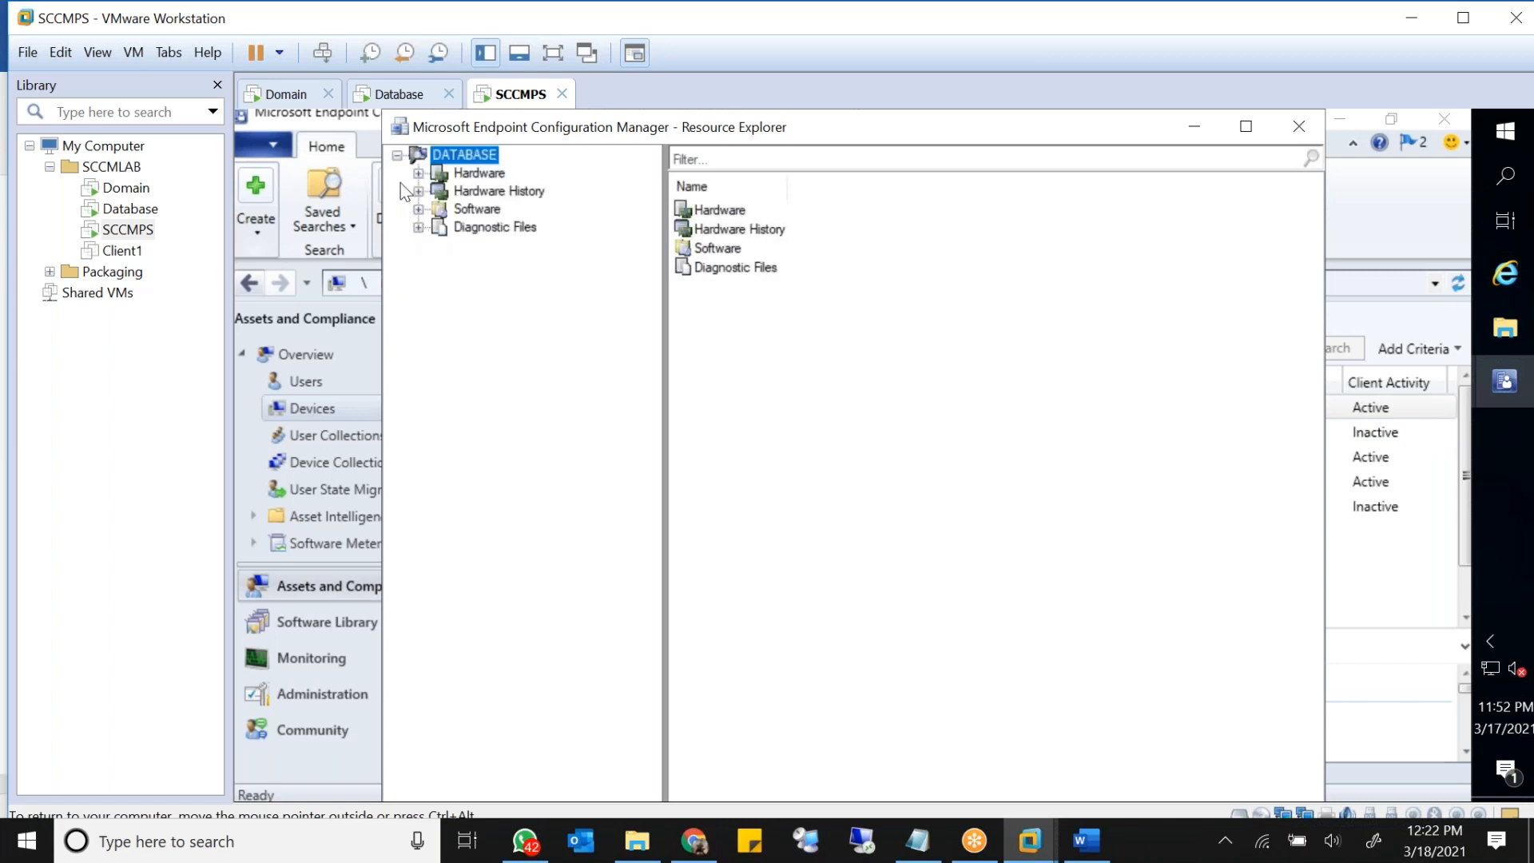
left_click(418, 173)
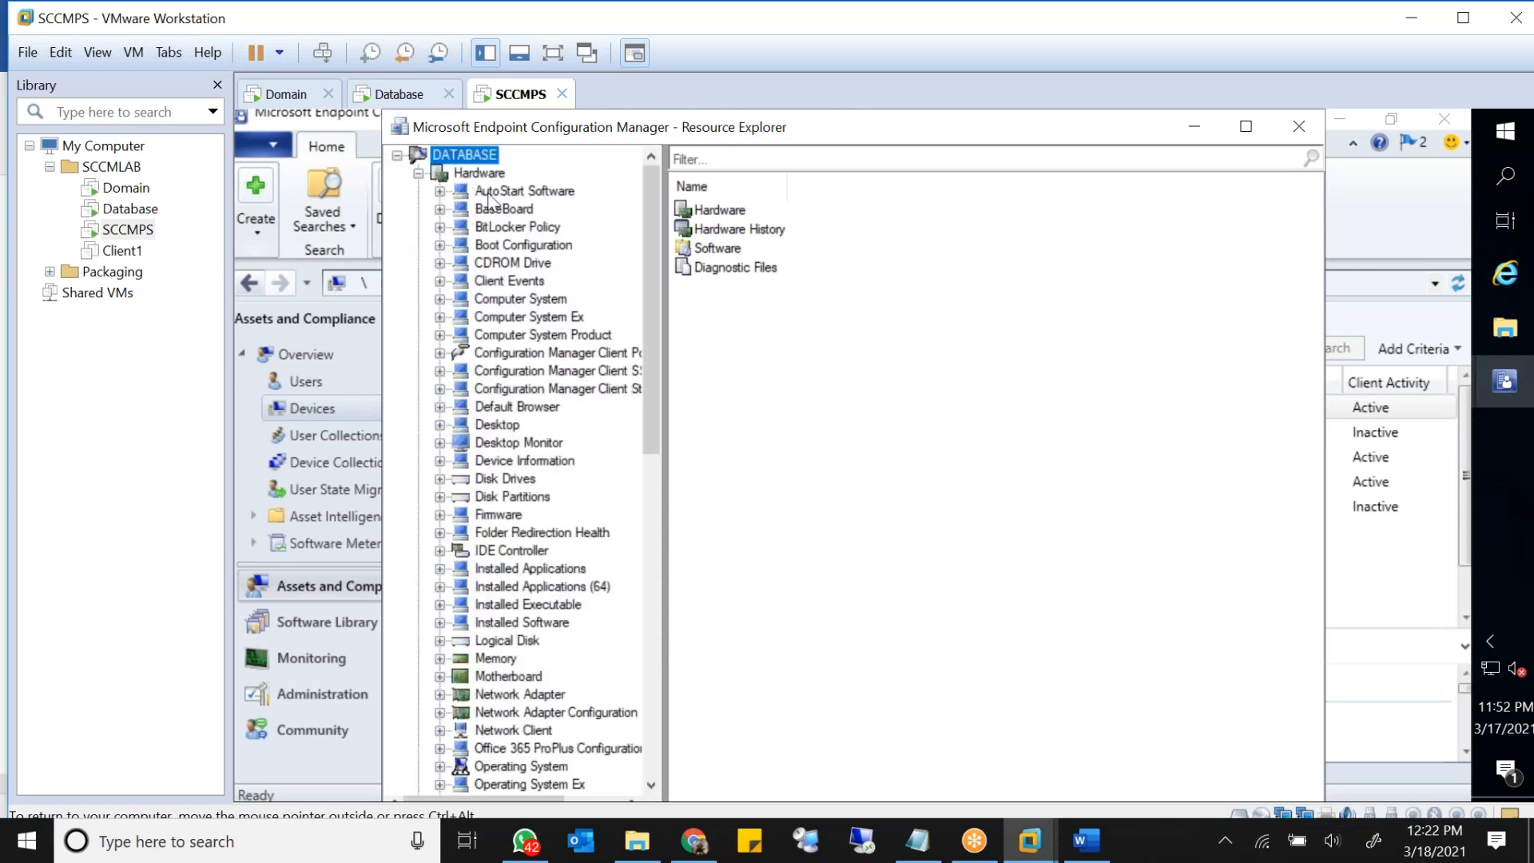
Step: Examine hardware inventory classes such as AutoStart Software, BitLocker Policy, Computer System, Disk Drives and Installed Software, and close Resource Explorer
left_click(474, 190)
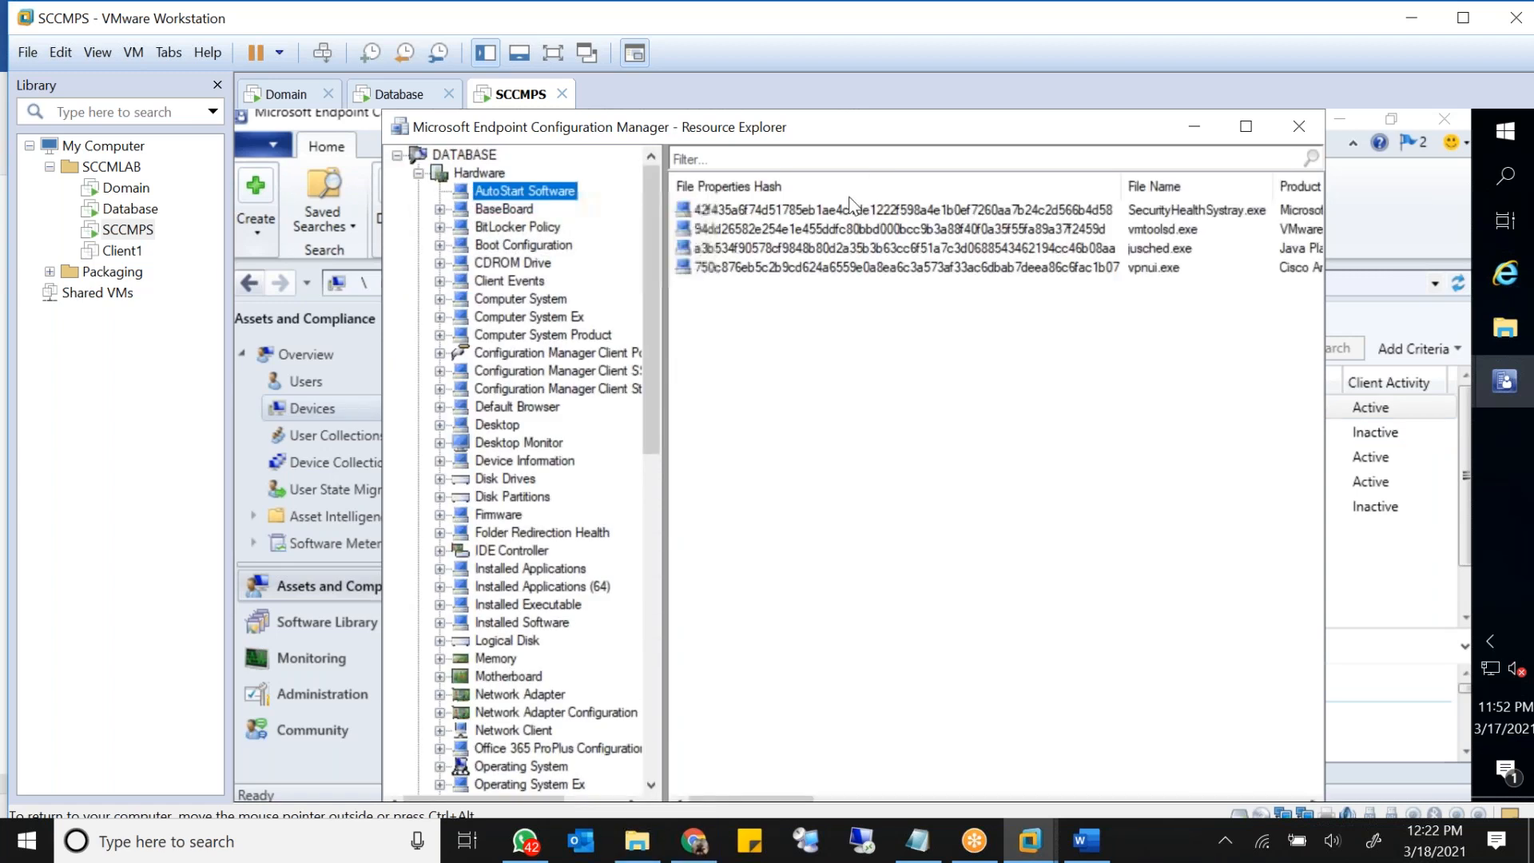
left_click(1085, 211)
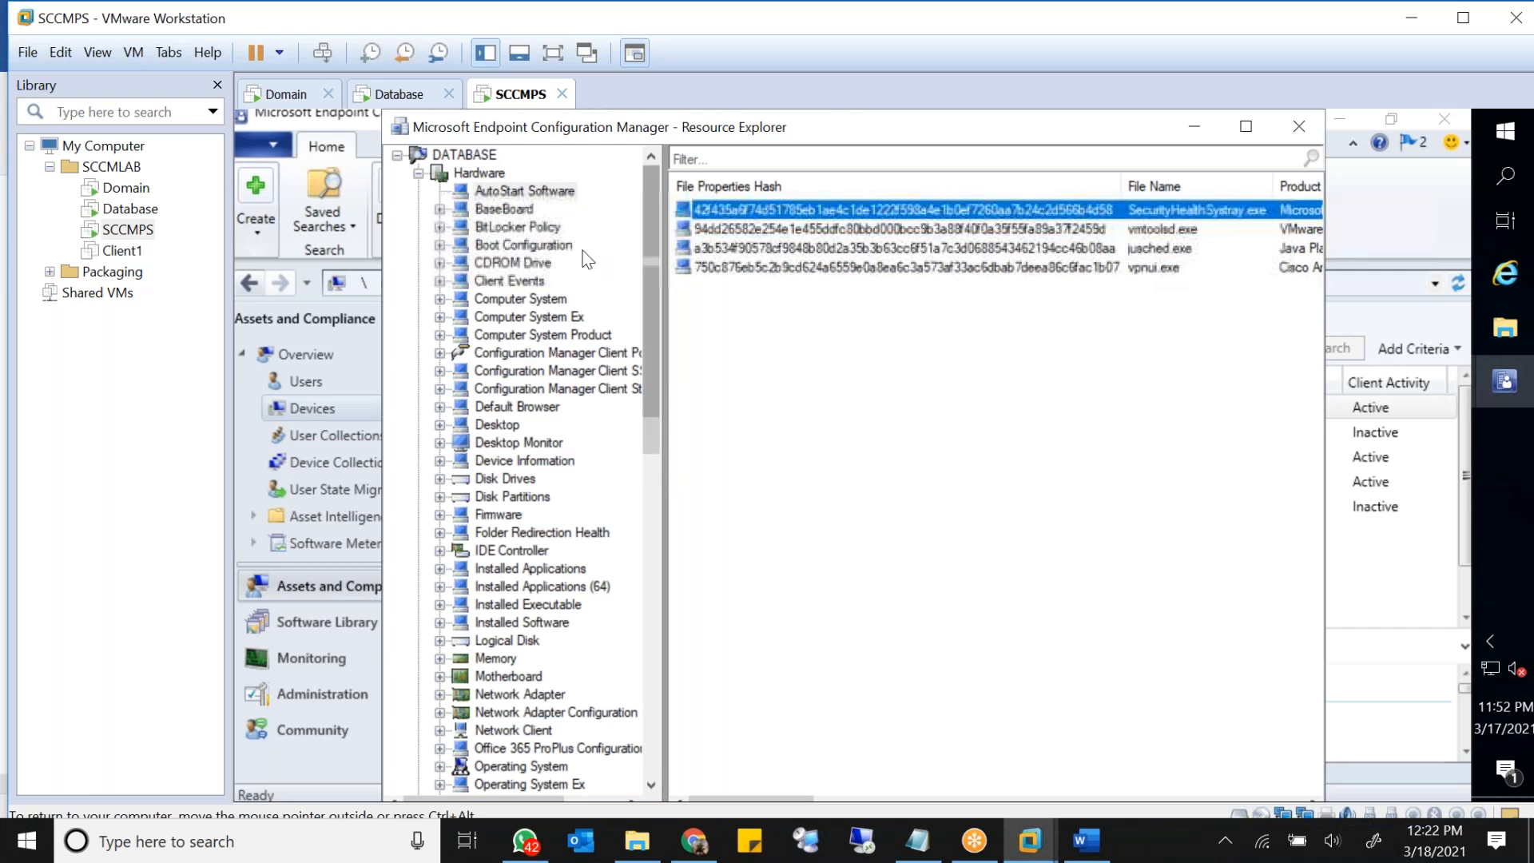
left_click(511, 227)
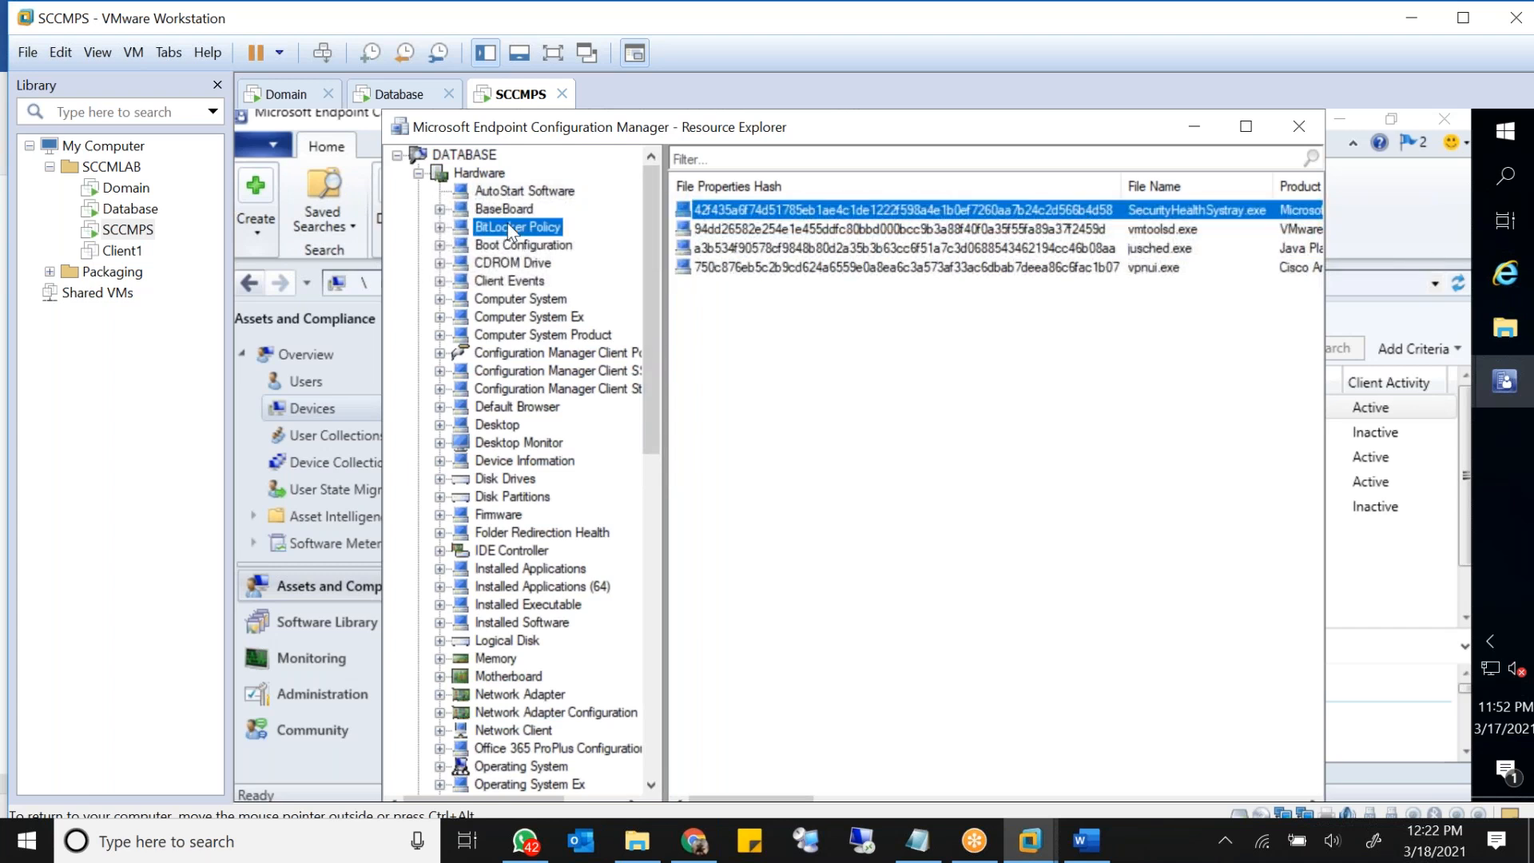
left_click(520, 298)
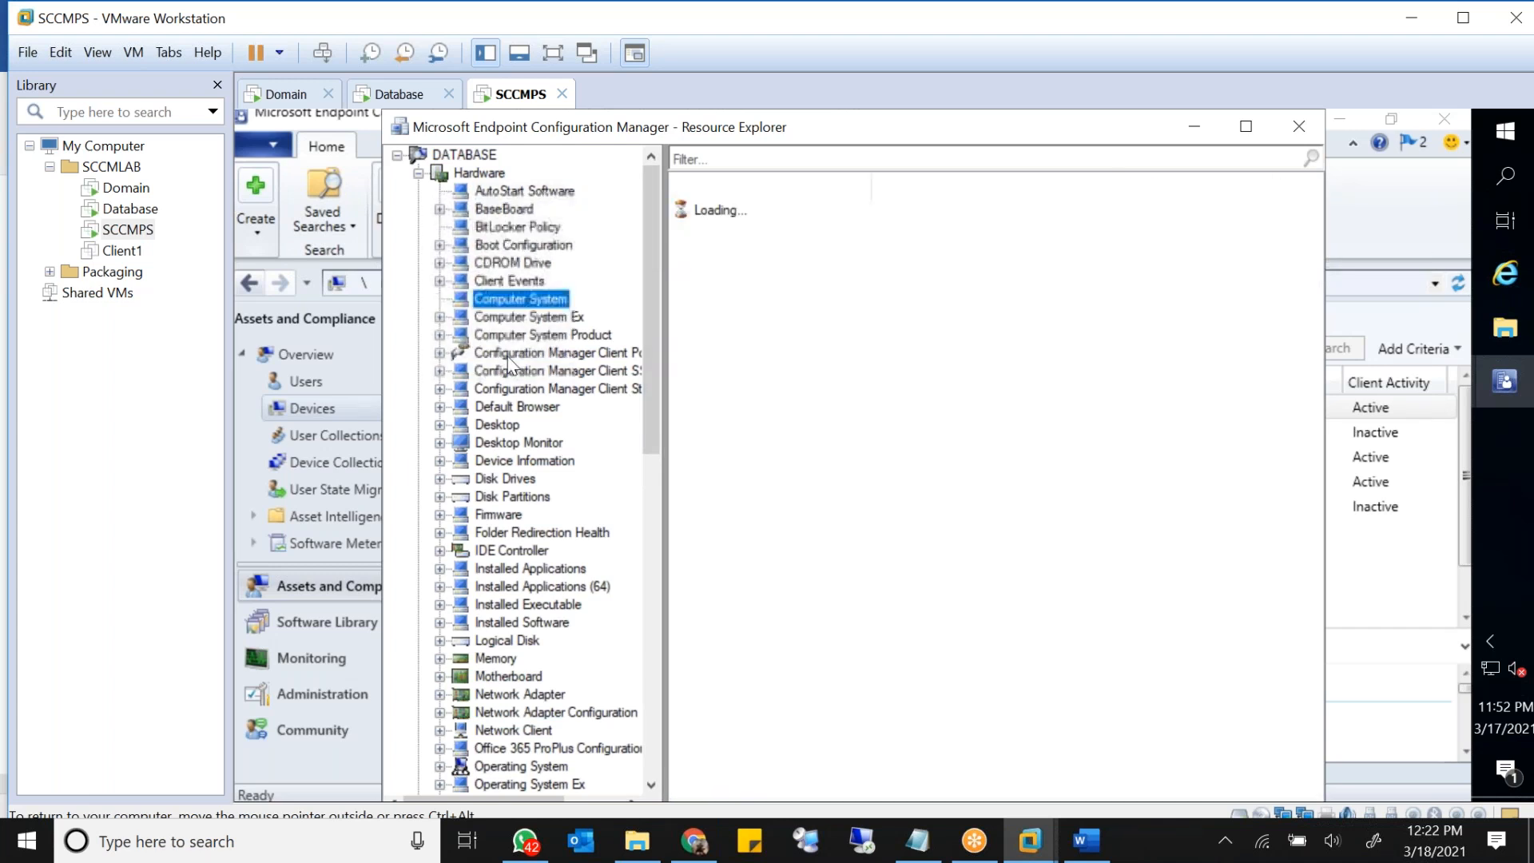
left_click(516, 497)
left_click(505, 479)
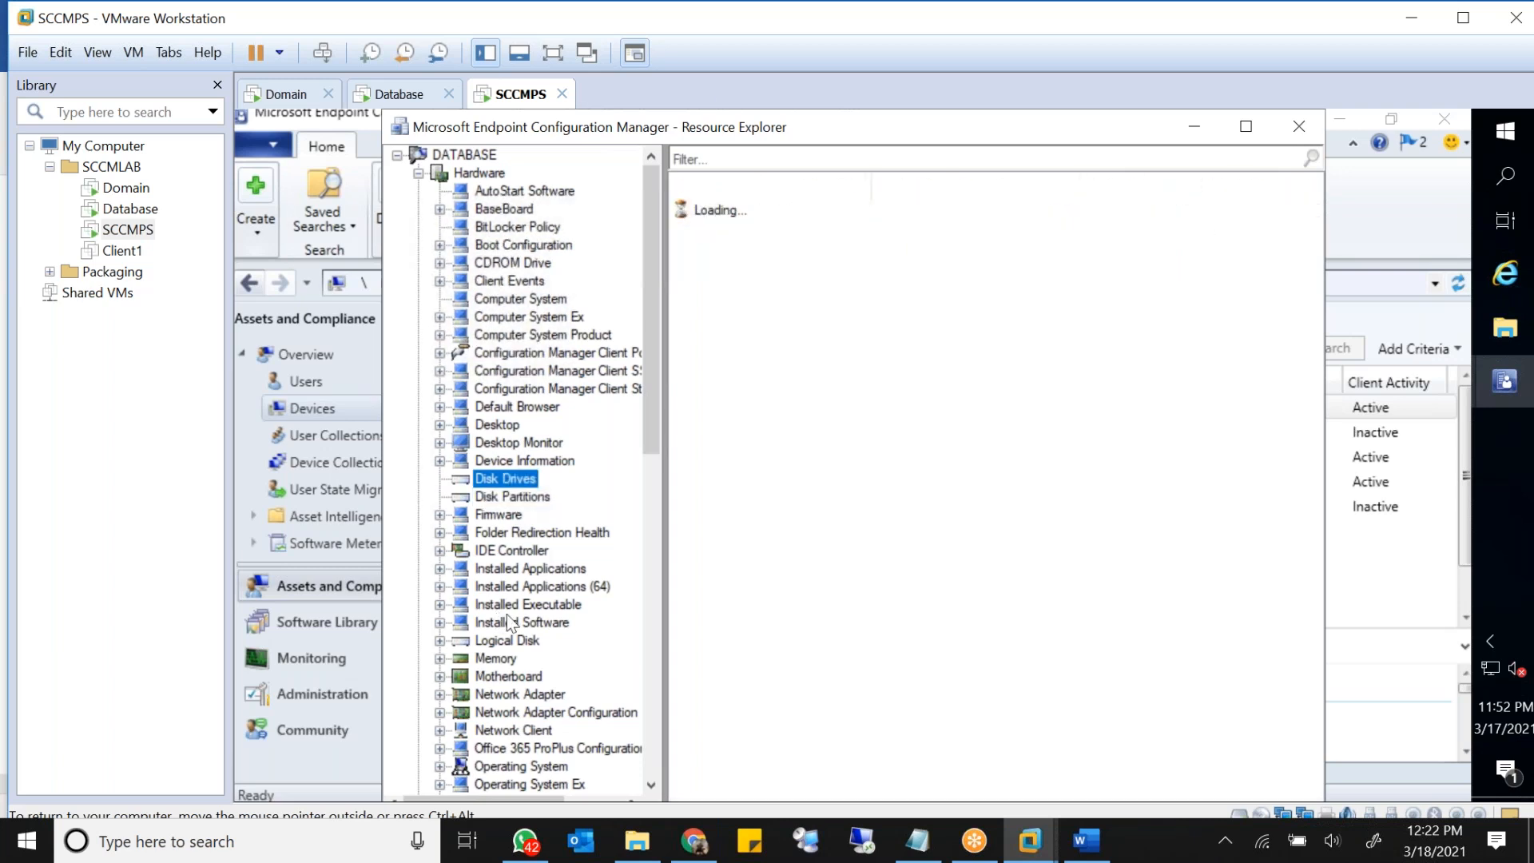
left_click(543, 608)
left_click(545, 624)
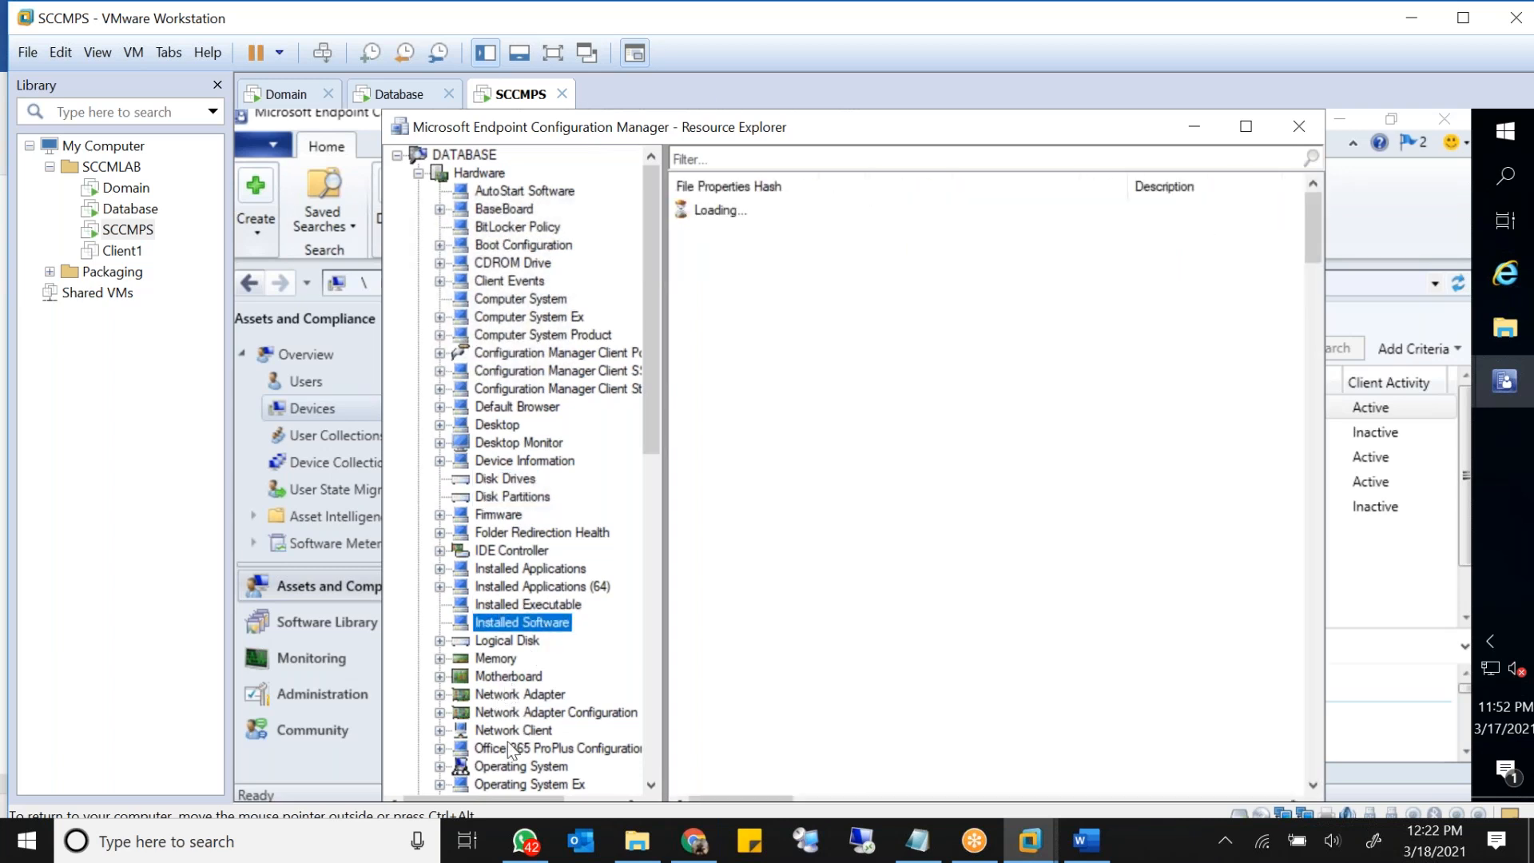
left_click(1299, 127)
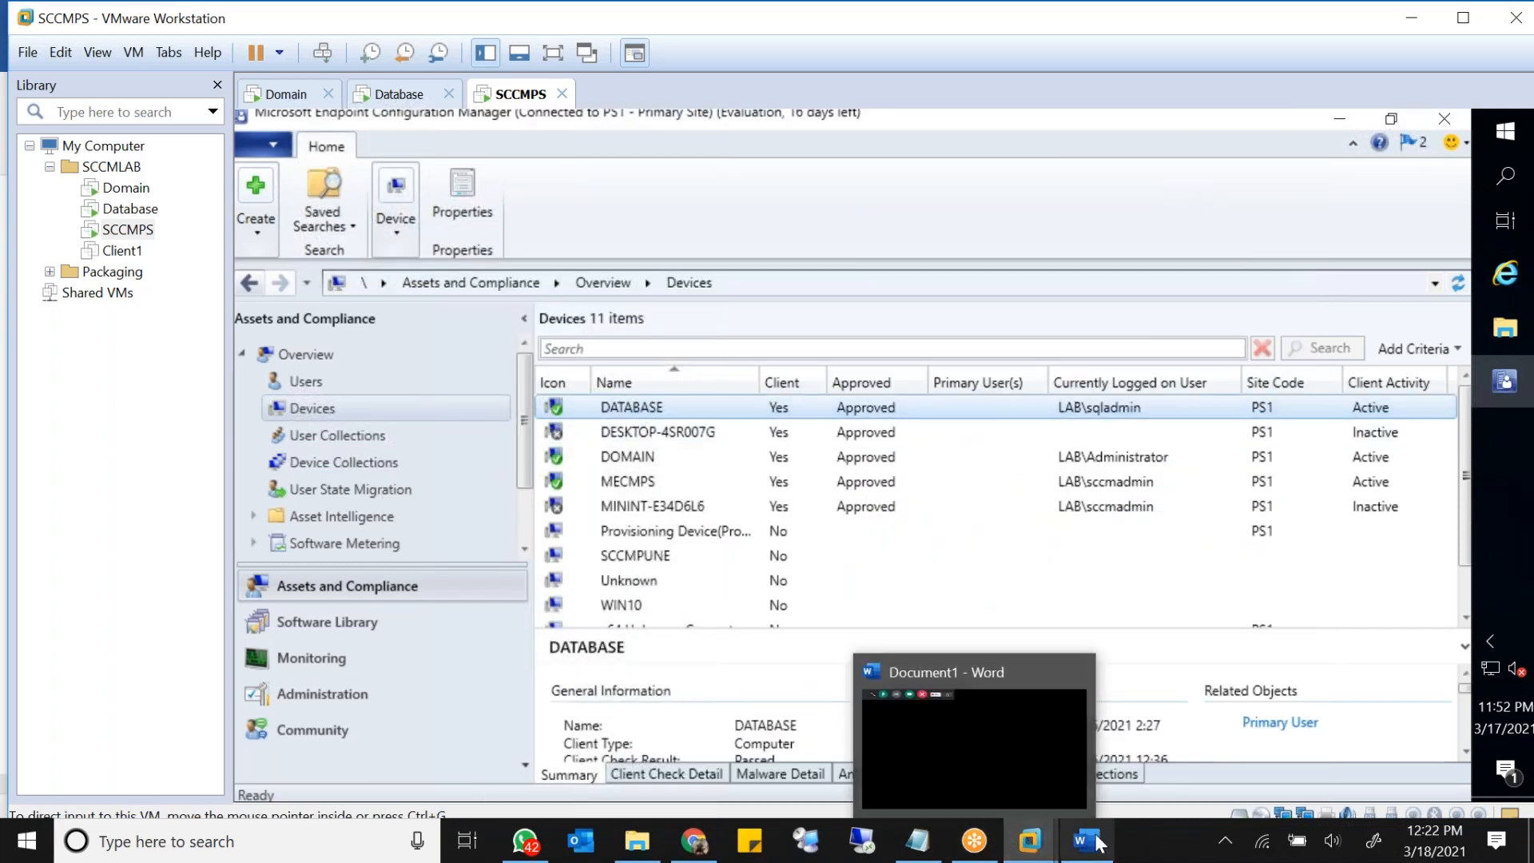
Step: Switch back to the Word diagram, fill in the fifth client's circle and redraw the arrow from "WMI" to its box
left_click(998, 739)
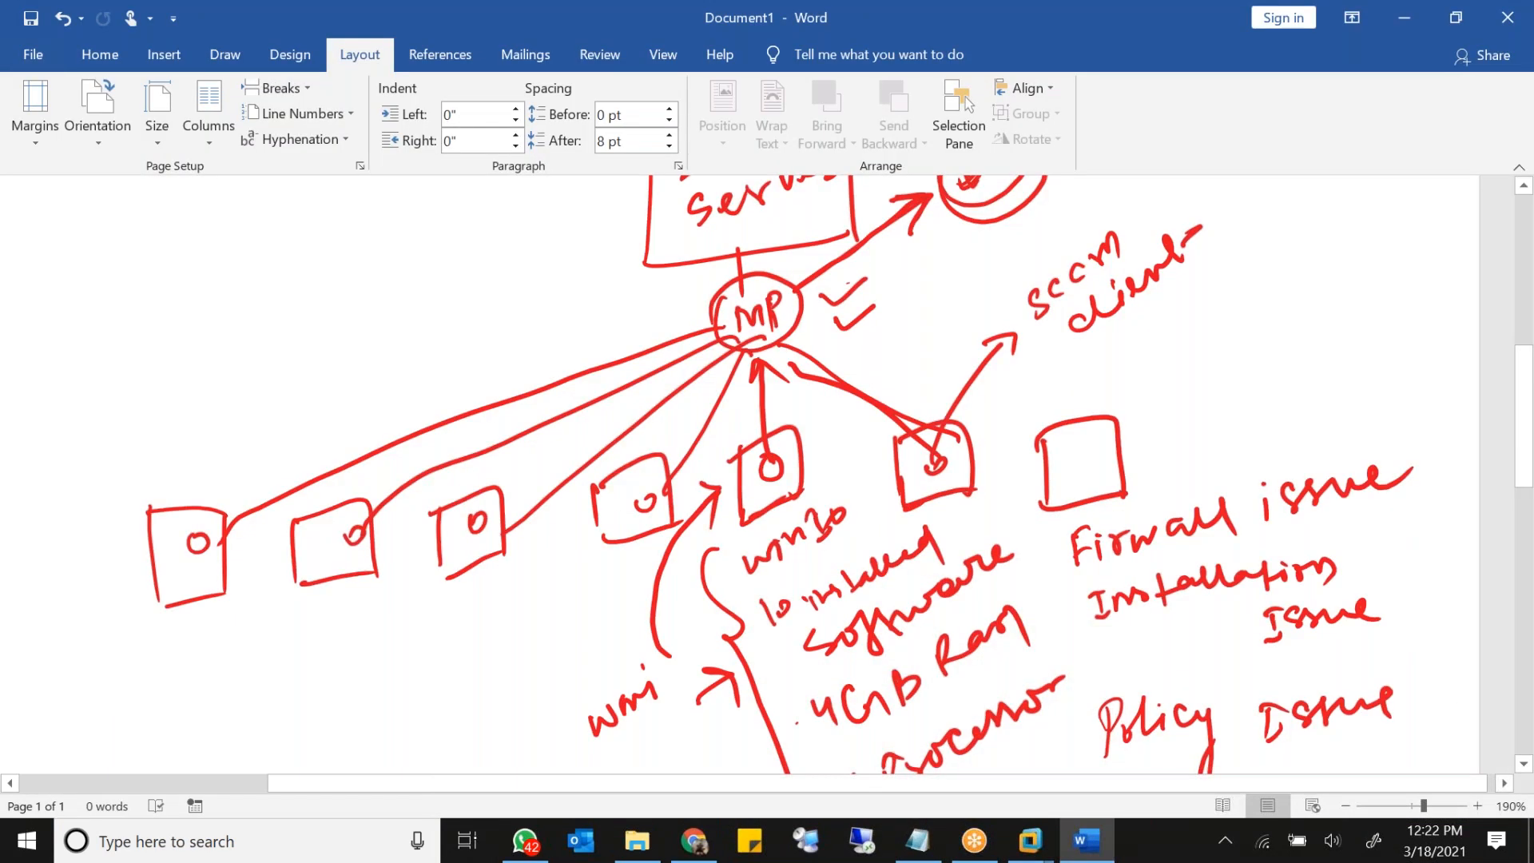
left_click_drag(776, 463, 766, 463)
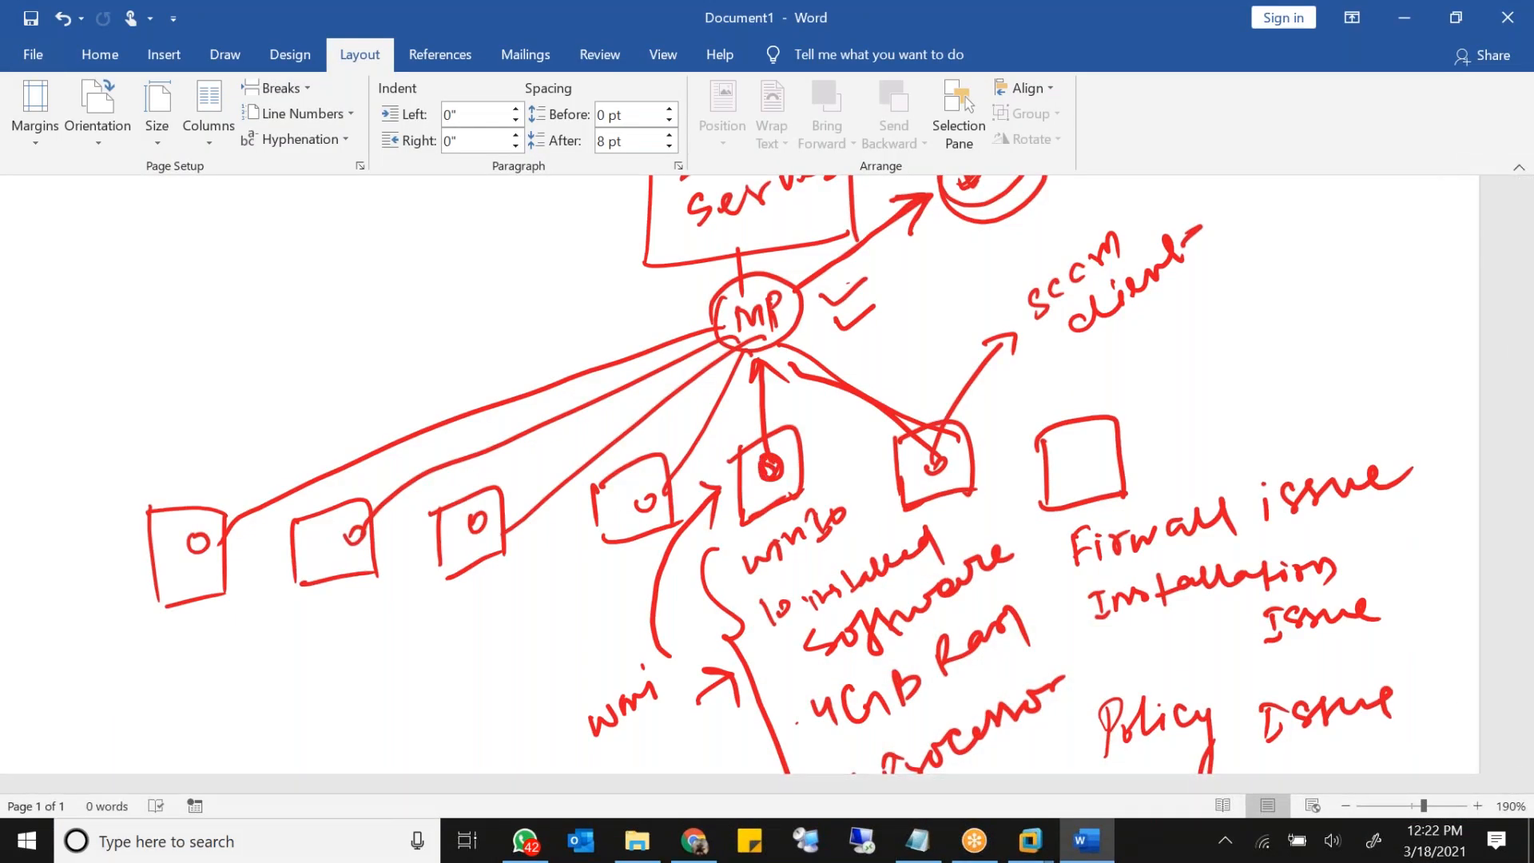
mouse_move(669, 657)
left_mouse_down()
mouse_move(651, 627)
mouse_move(721, 482)
left_mouse_up()
left_click_drag(710, 502, 703, 530)
left_click_drag(655, 595, 711, 500)
mouse_move(660, 657)
left_mouse_down()
mouse_move(654, 625)
mouse_move(722, 497)
left_mouse_up()
mouse_move(691, 547)
left_mouse_down()
mouse_move(729, 491)
mouse_move(726, 527)
left_mouse_up()
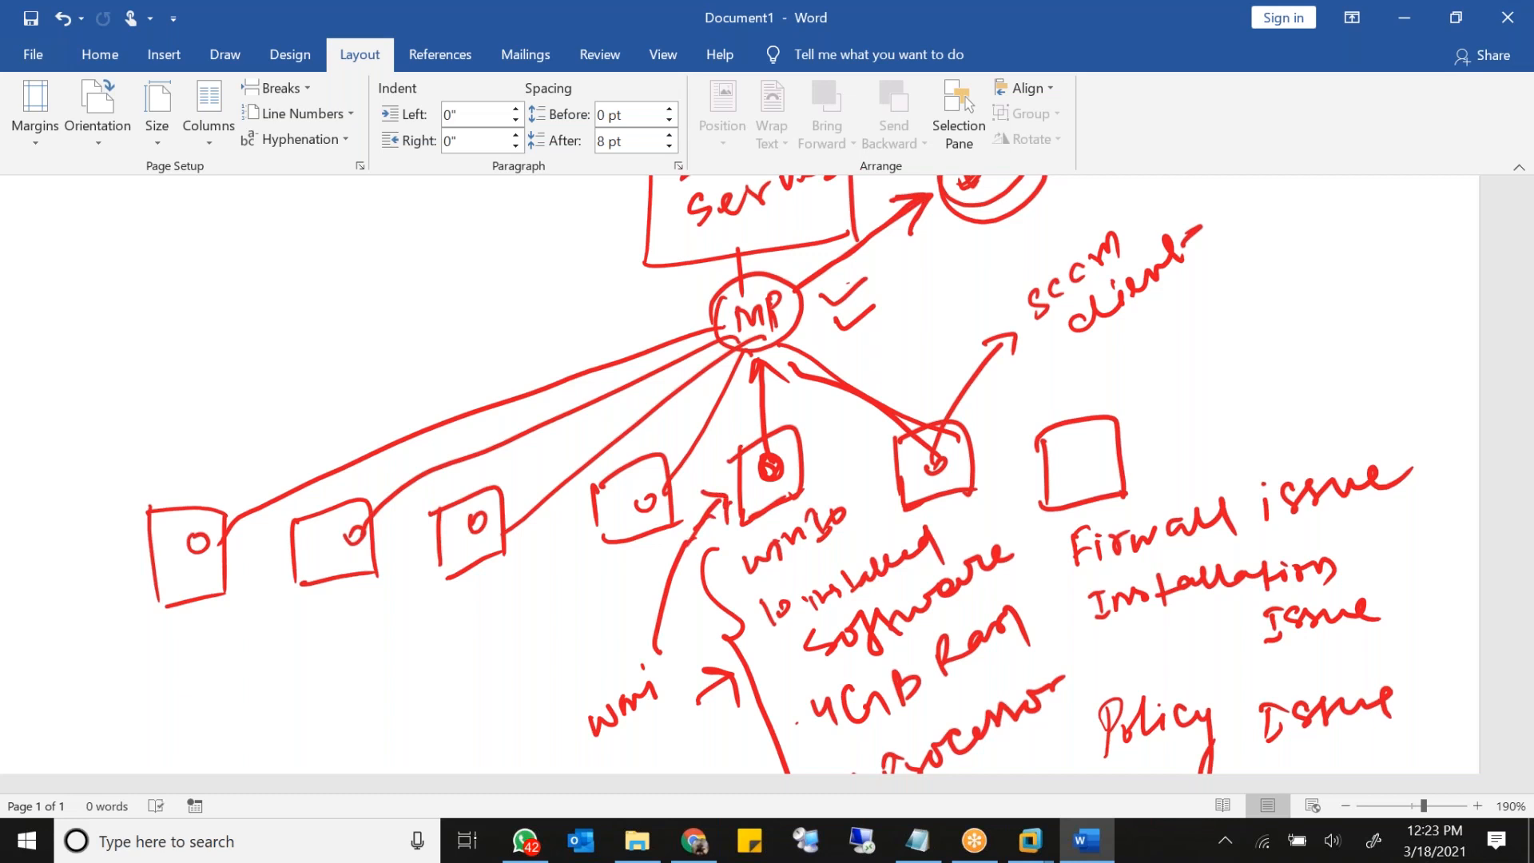
Step: Redraw the arrows from the fifth client box to MP and from MP to DB
left_click_drag(766, 445, 763, 369)
left_click_drag(760, 439, 755, 357)
left_click_drag(755, 357, 773, 376)
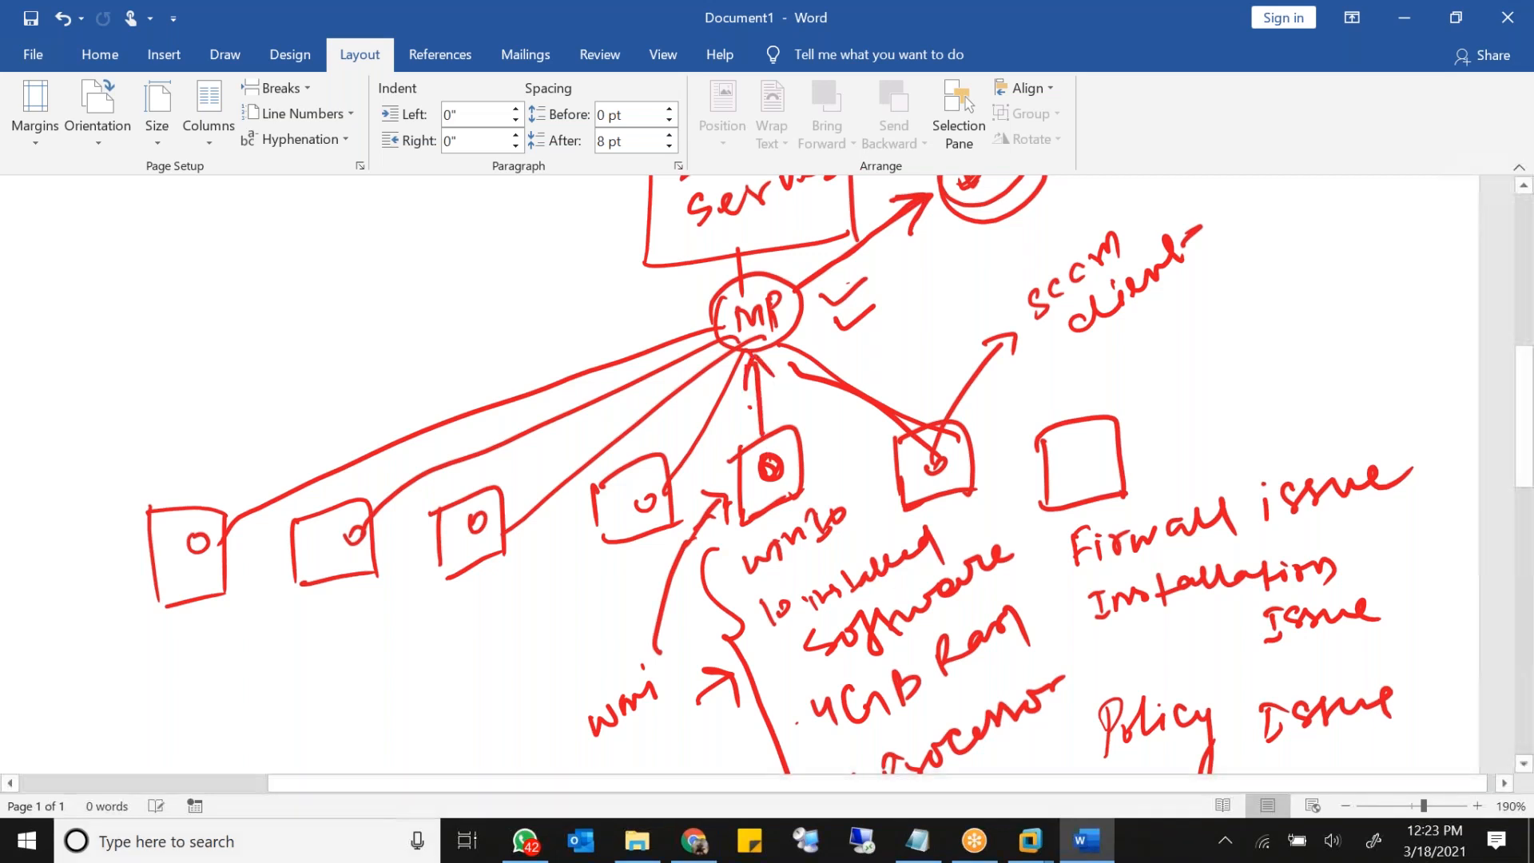
scroll(815, 476, "up", 2)
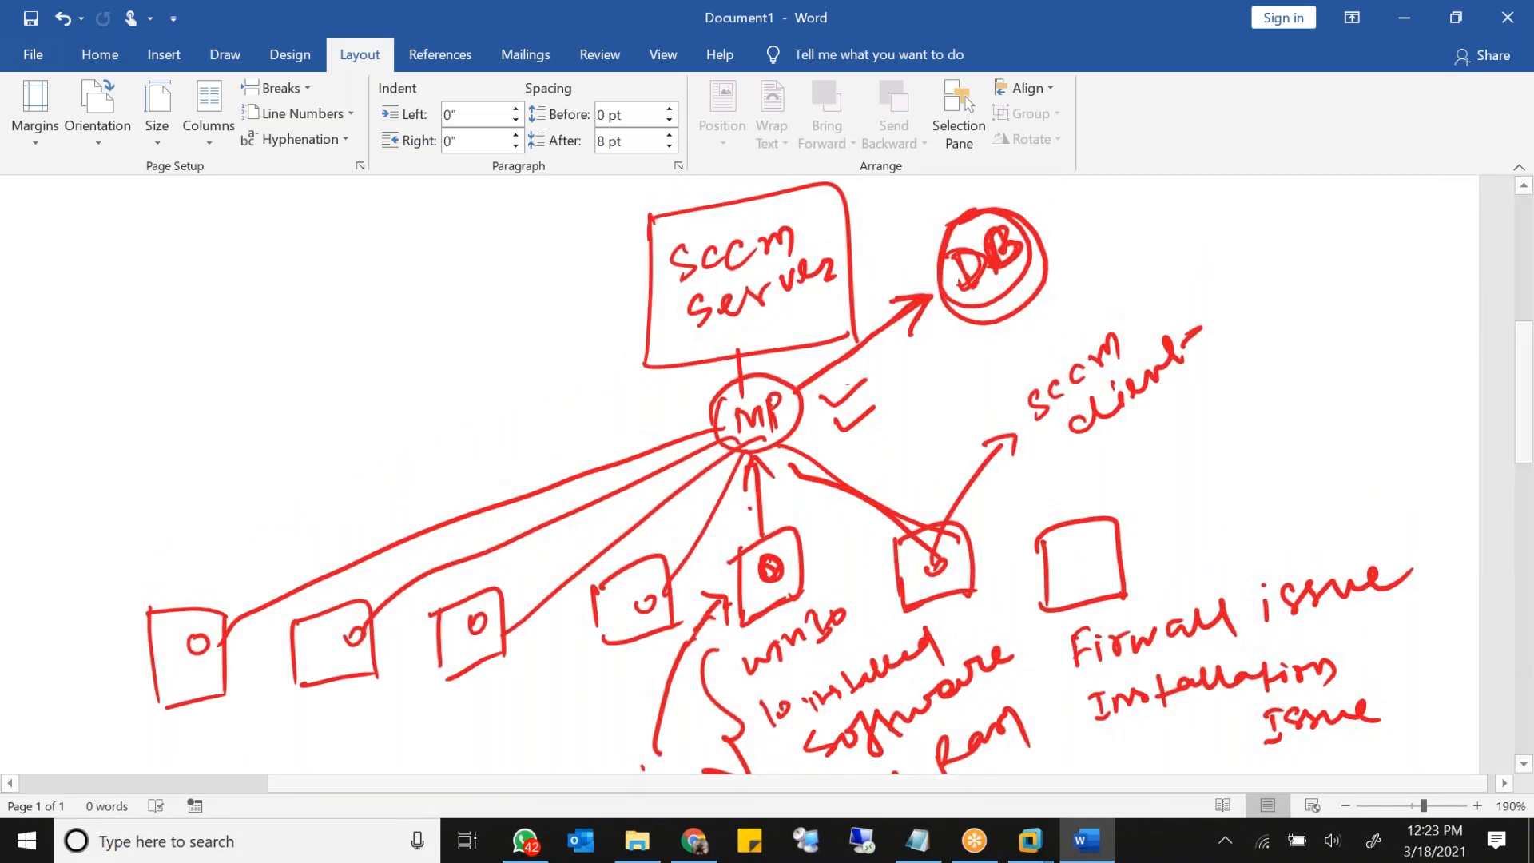
left_click_drag(852, 307, 913, 309)
mouse_move(793, 383)
left_mouse_down()
mouse_move(930, 282)
mouse_move(917, 318)
left_mouse_up()
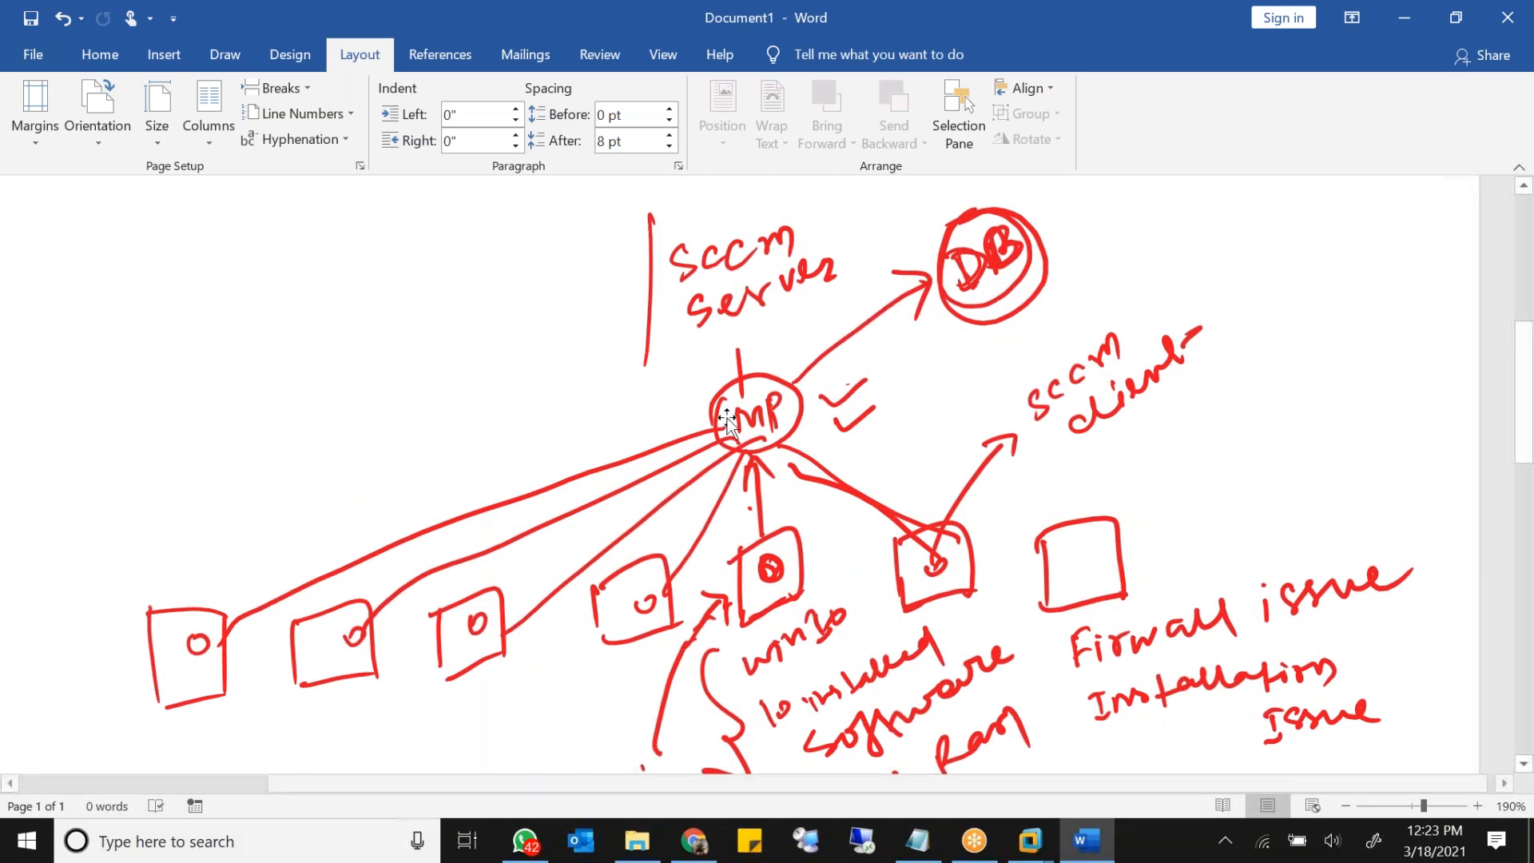
scroll(799, 476, "up", 8)
scroll(799, 475, "down", 5)
scroll(799, 476, "down", 6)
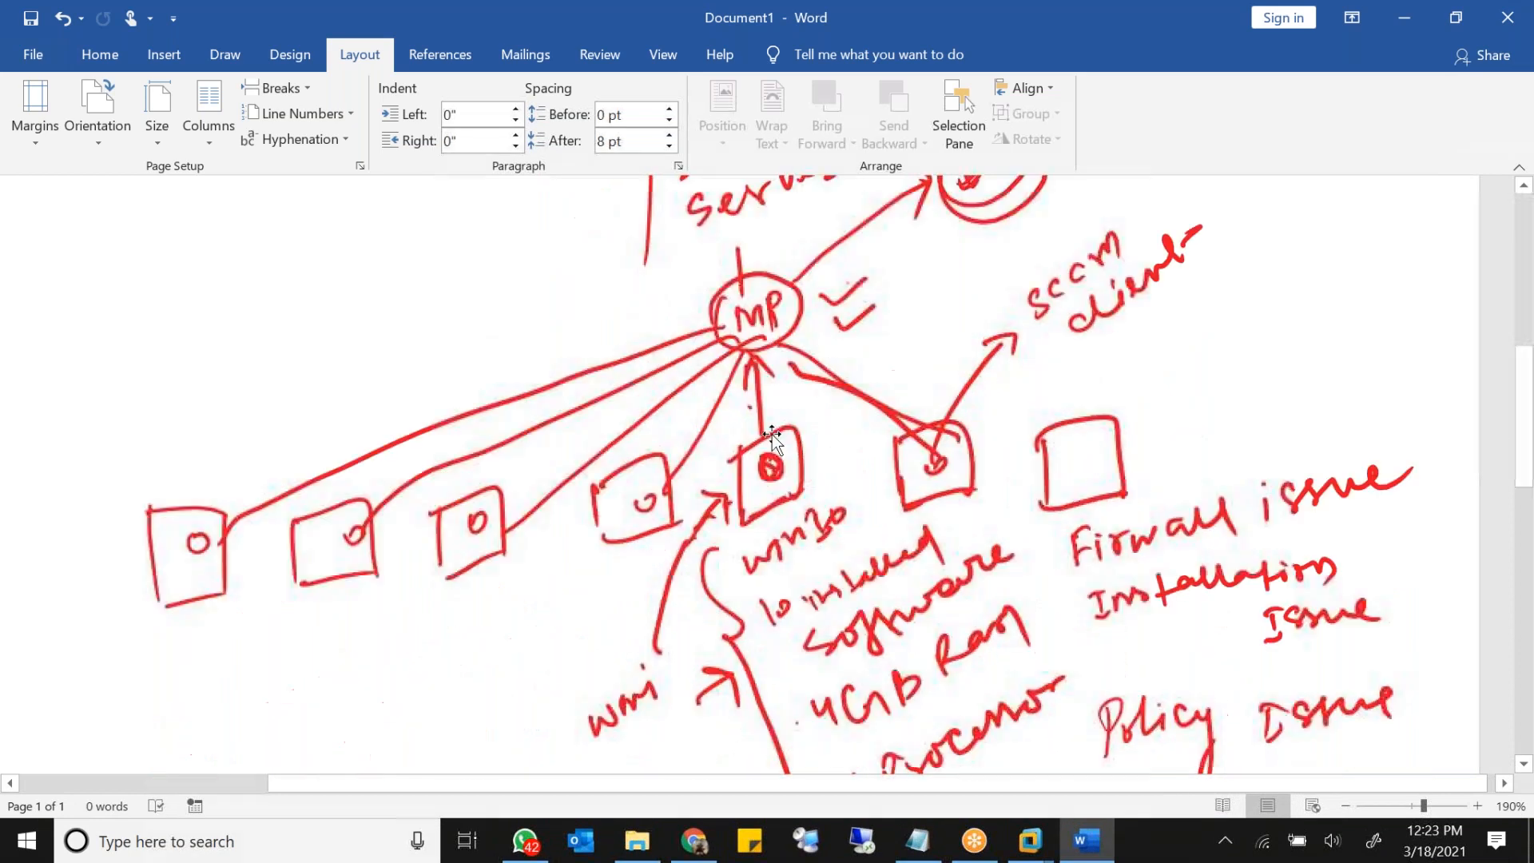
scroll(771, 438, "down", 12)
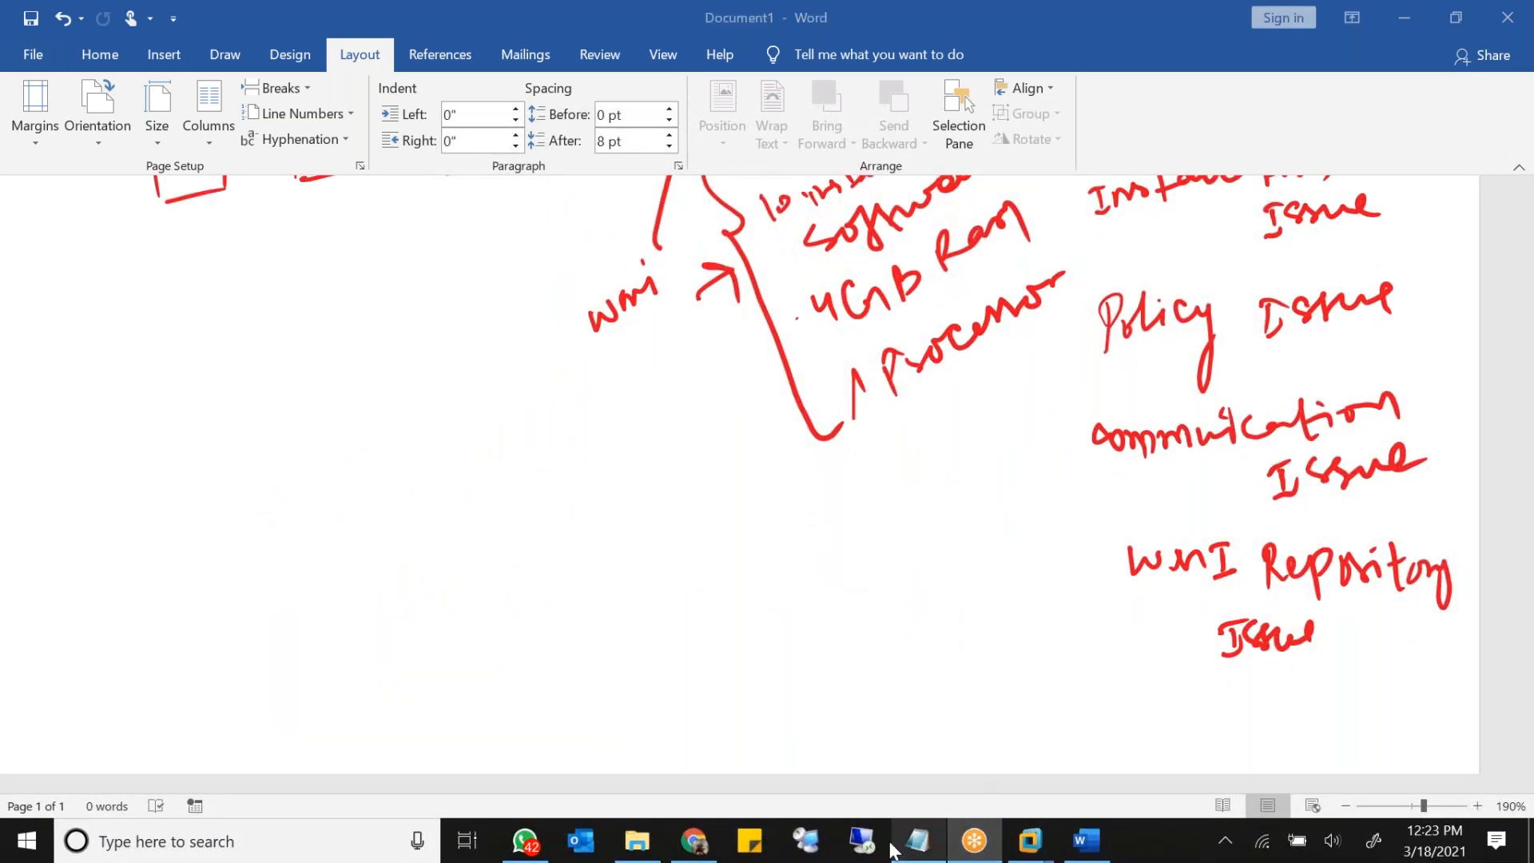
Step: Switch to the SCCMPS virtual machine and check the DESKTOP-4SR007G device's policy request date and client activity
mouse_move(1039, 849)
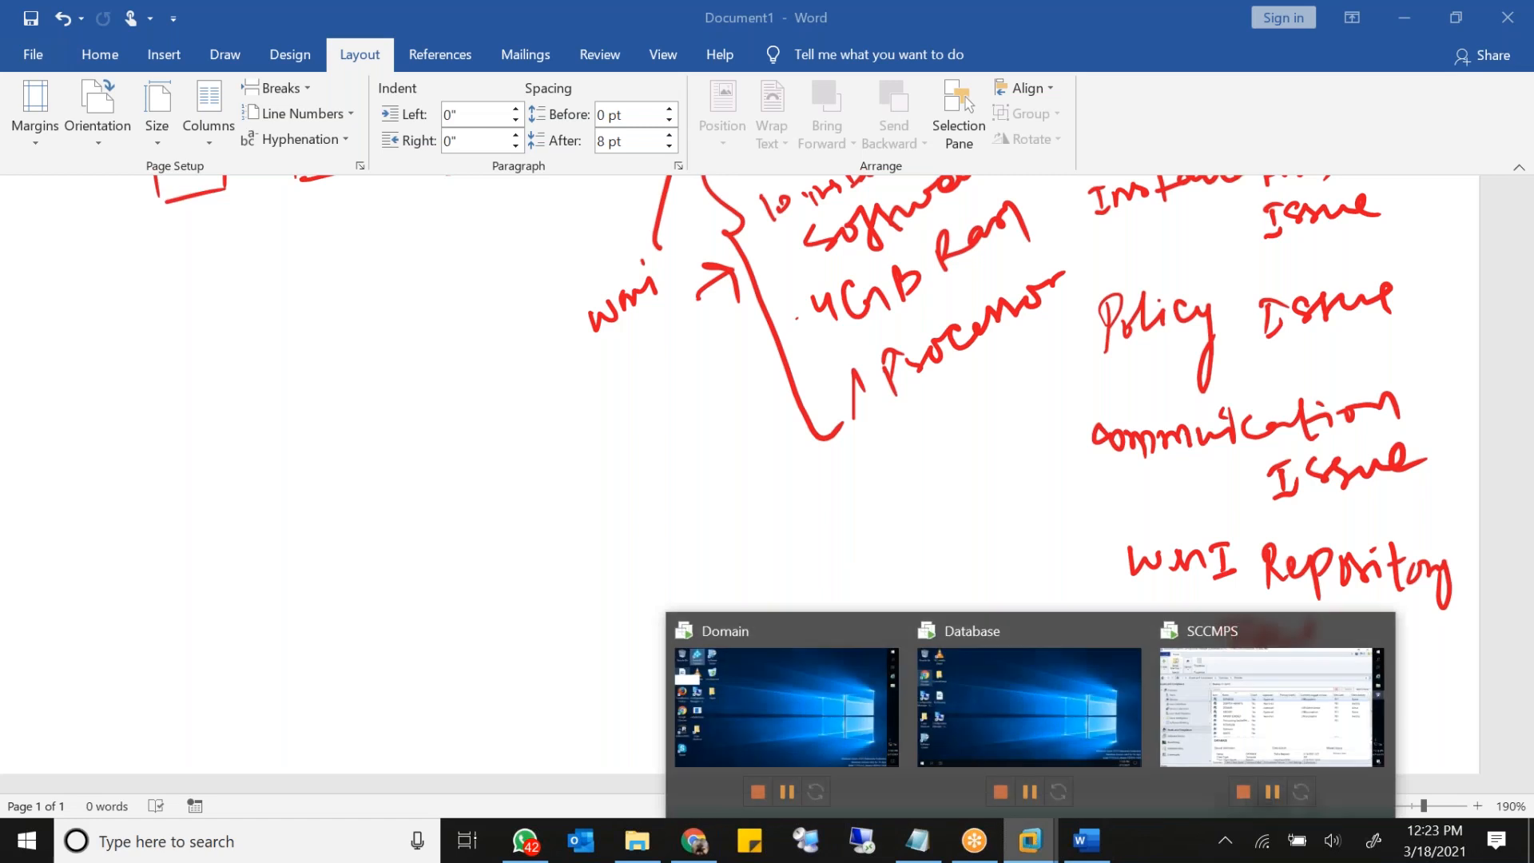
left_click(1253, 697)
left_click(661, 435)
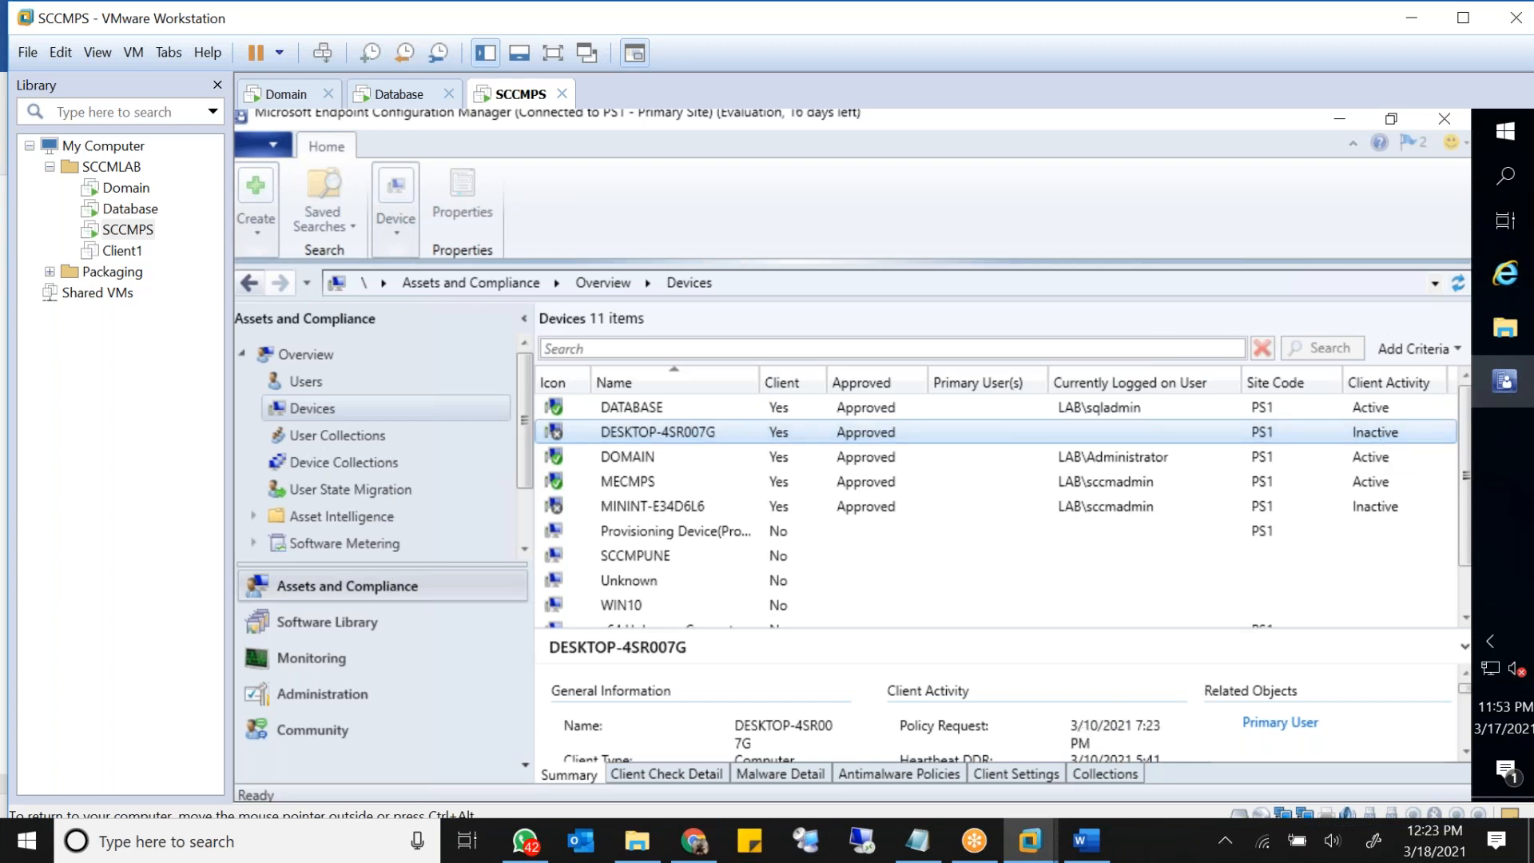
left_click(1088, 728)
double_click(1090, 724)
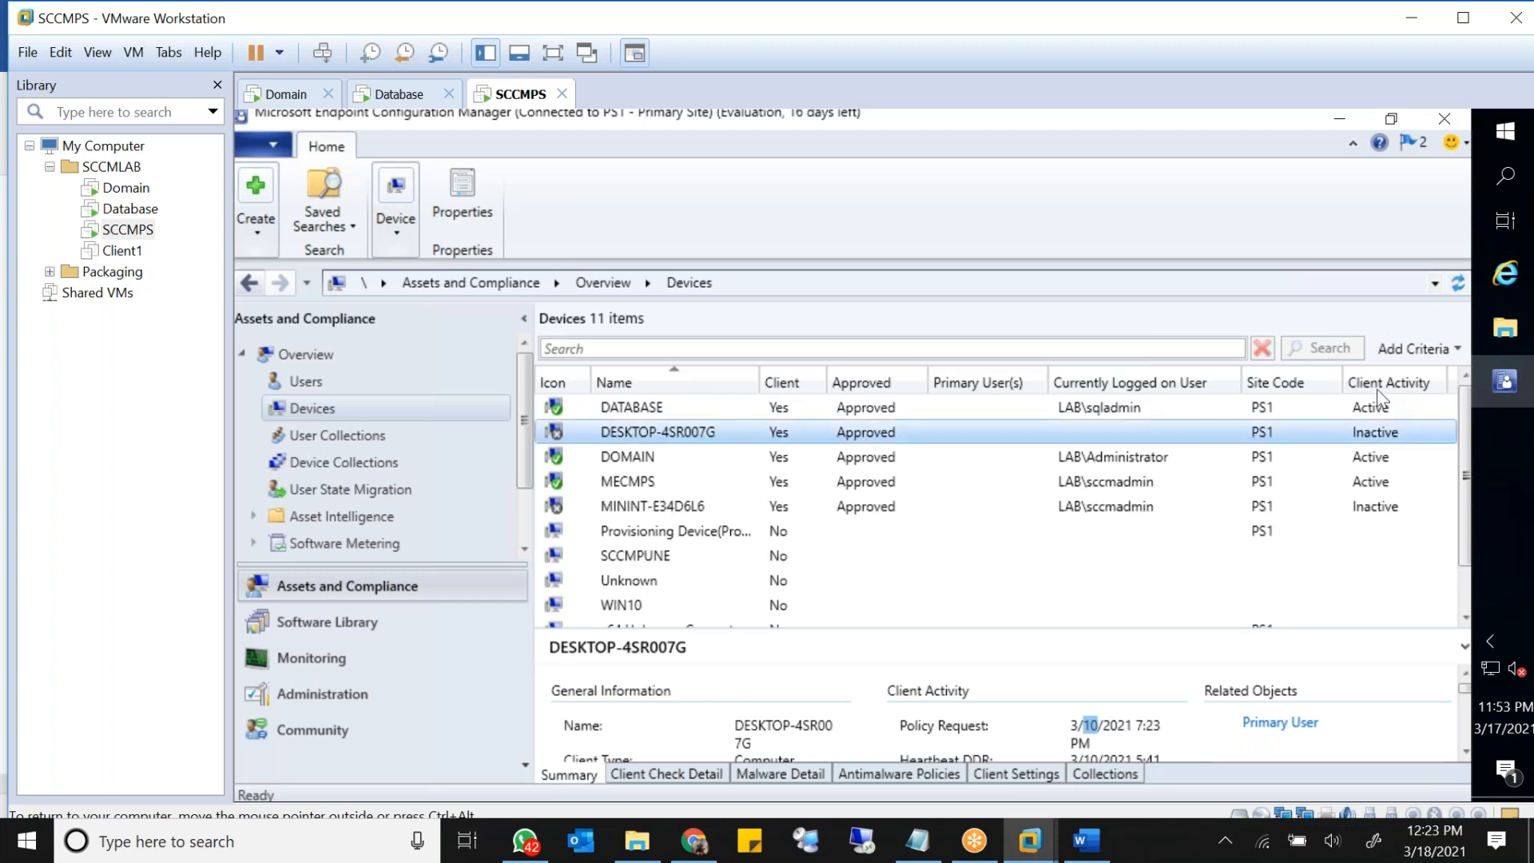
left_click(1385, 426)
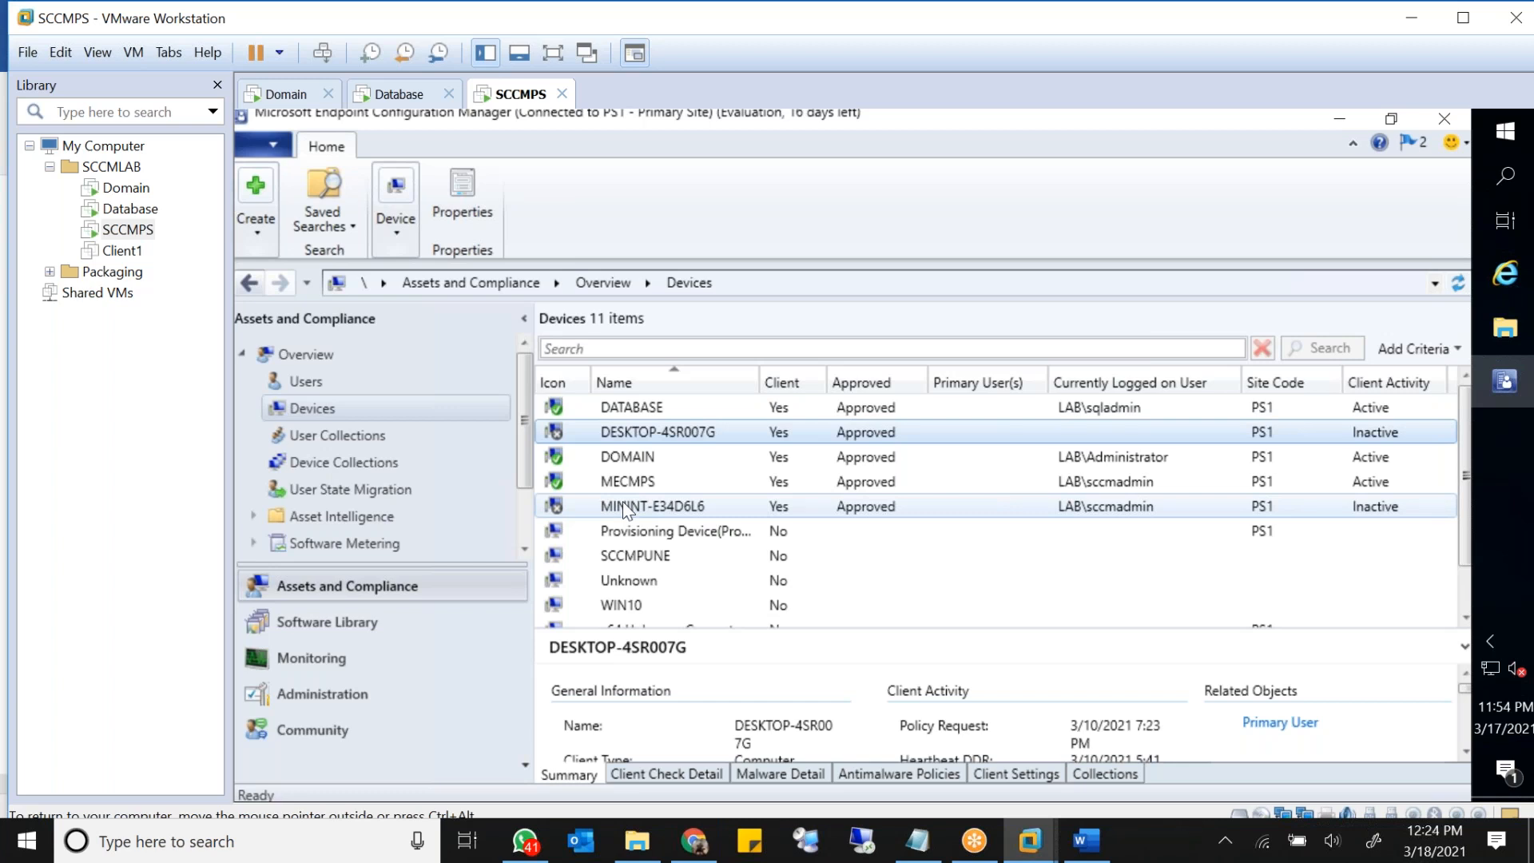
Step: Select the SCCMPUNE and WIN10 devices in turn to check their client status
left_click(689, 555)
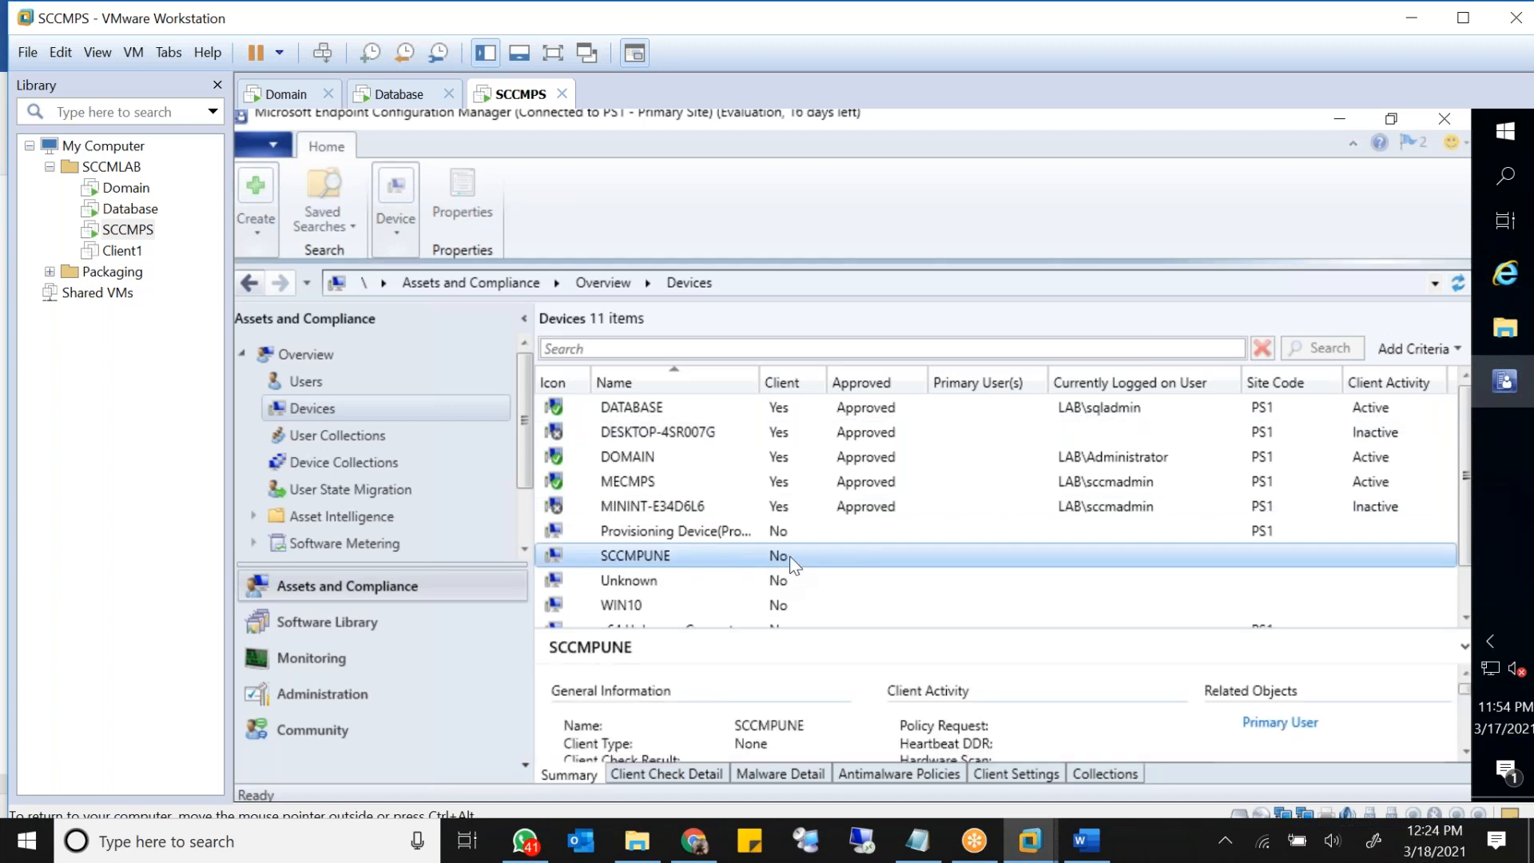
scroll(730, 545, "down", 1)
left_click(695, 556)
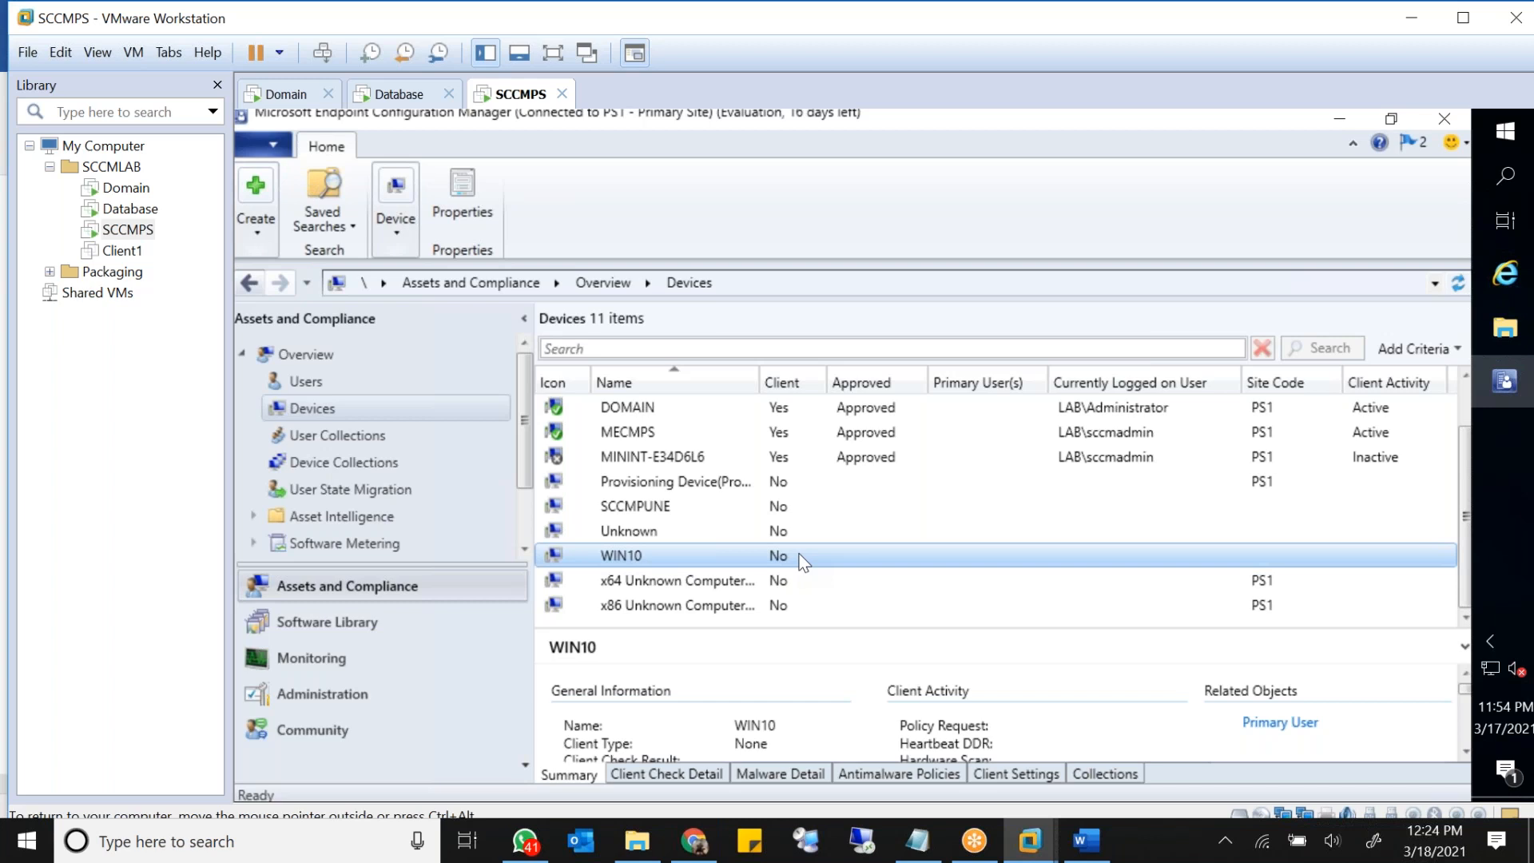
Step: Switch to the Word diagram and review the handwritten client issues, from firewall to WMI repository, and the MP-to-DB flow
left_click(1087, 839)
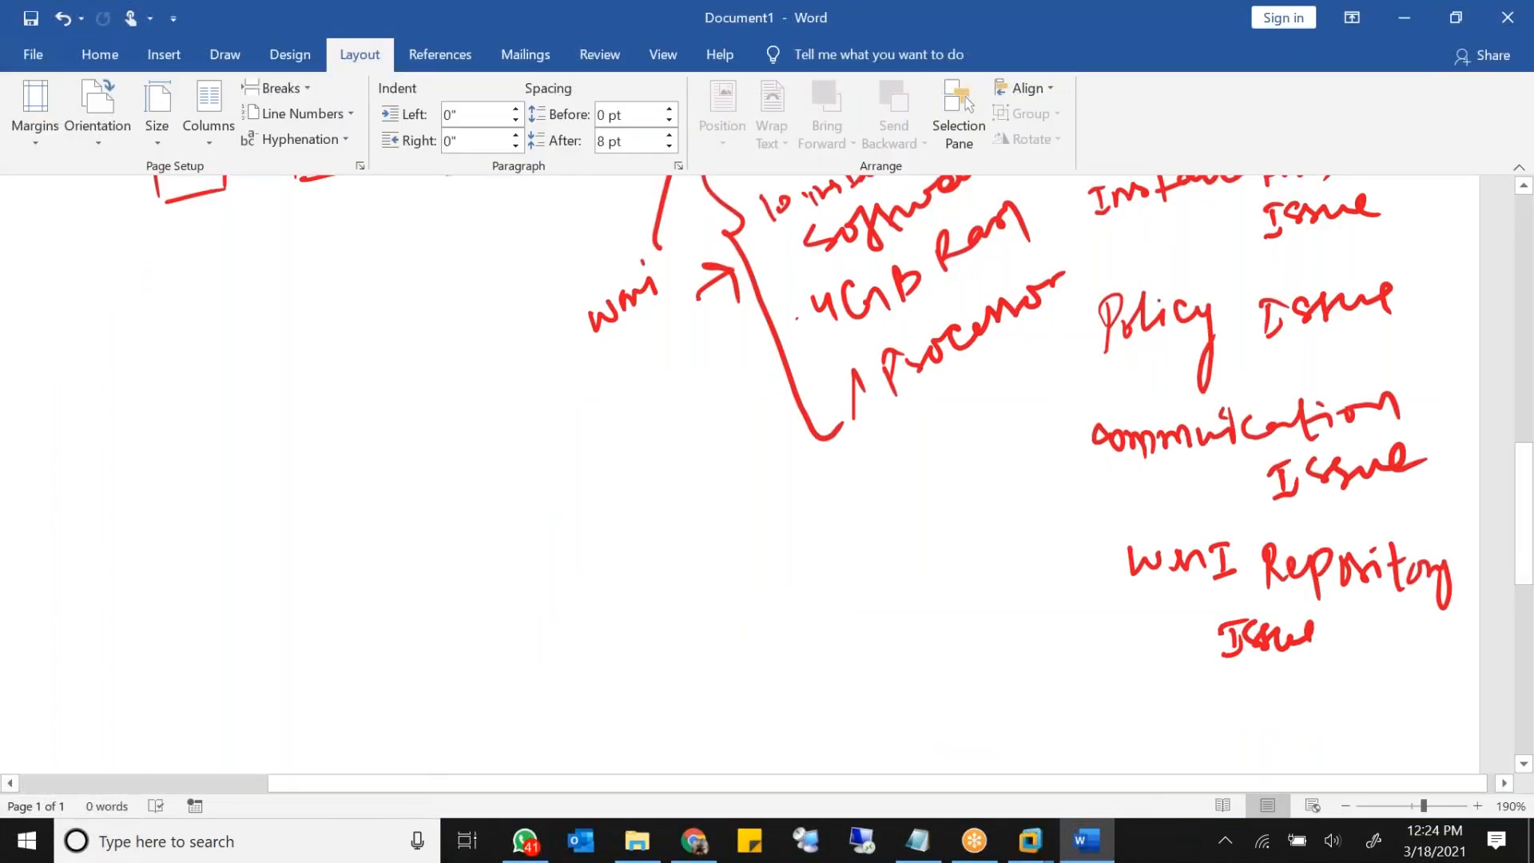
scroll(1158, 549, "up", 4)
left_click(1158, 549)
scroll(1157, 549, "down", 1)
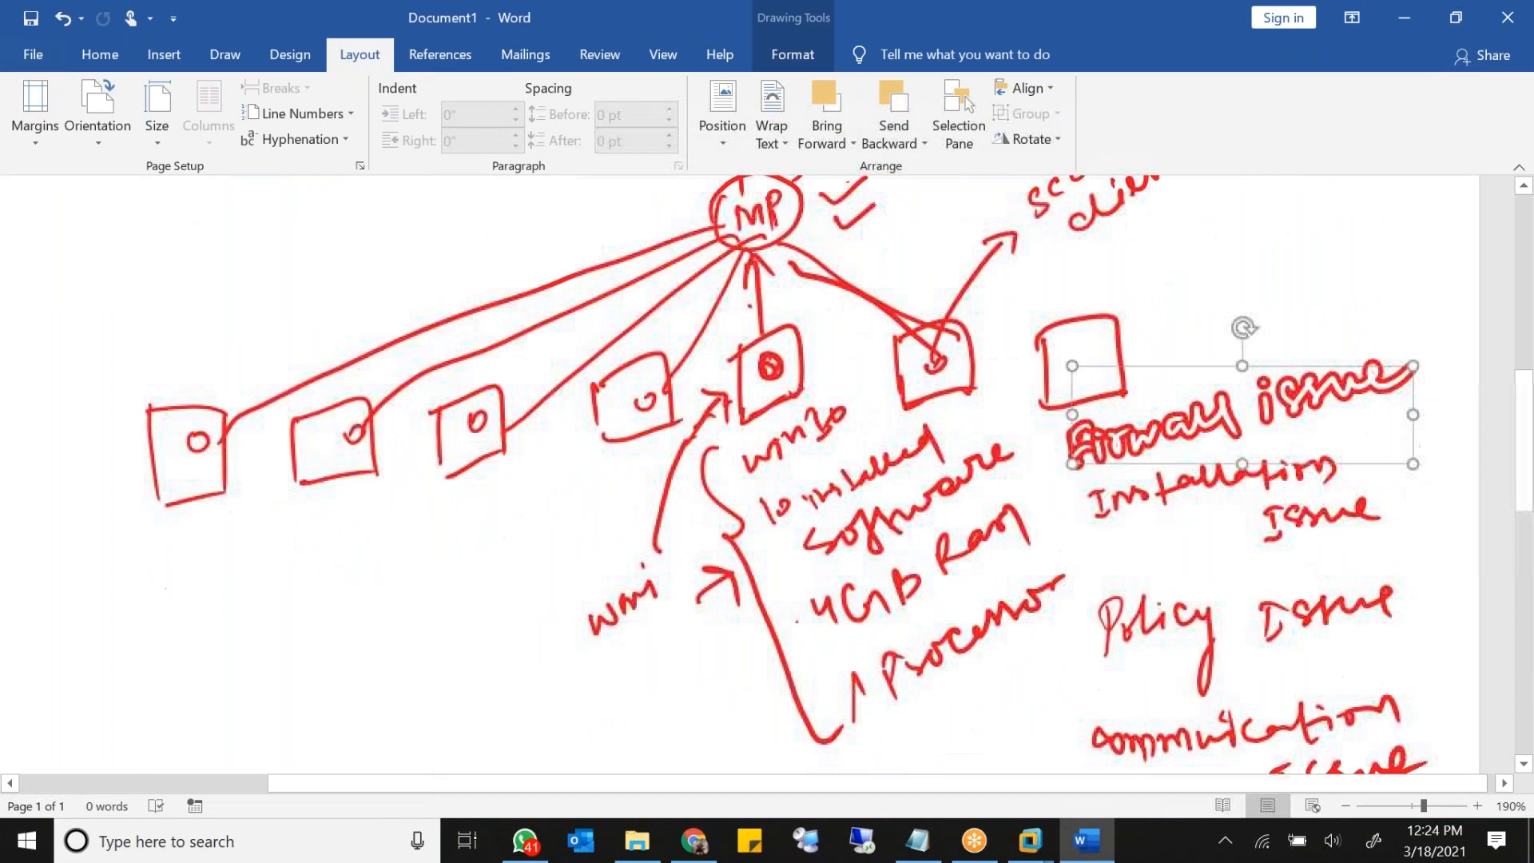
scroll(1166, 520, "down", 2)
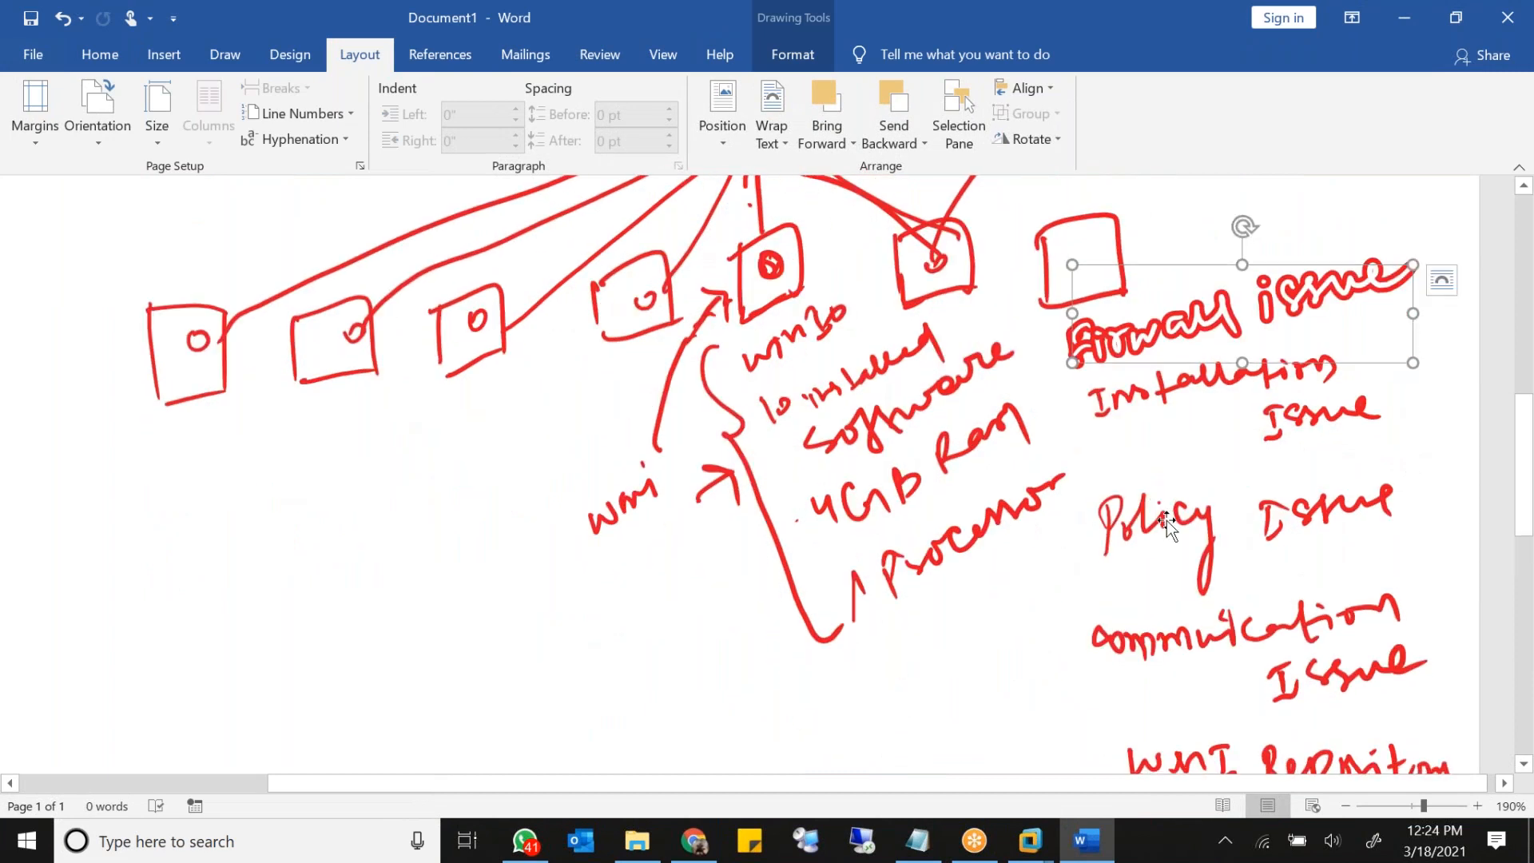
scroll(1166, 520, "down", 4)
left_click(1179, 497)
left_click(1186, 545)
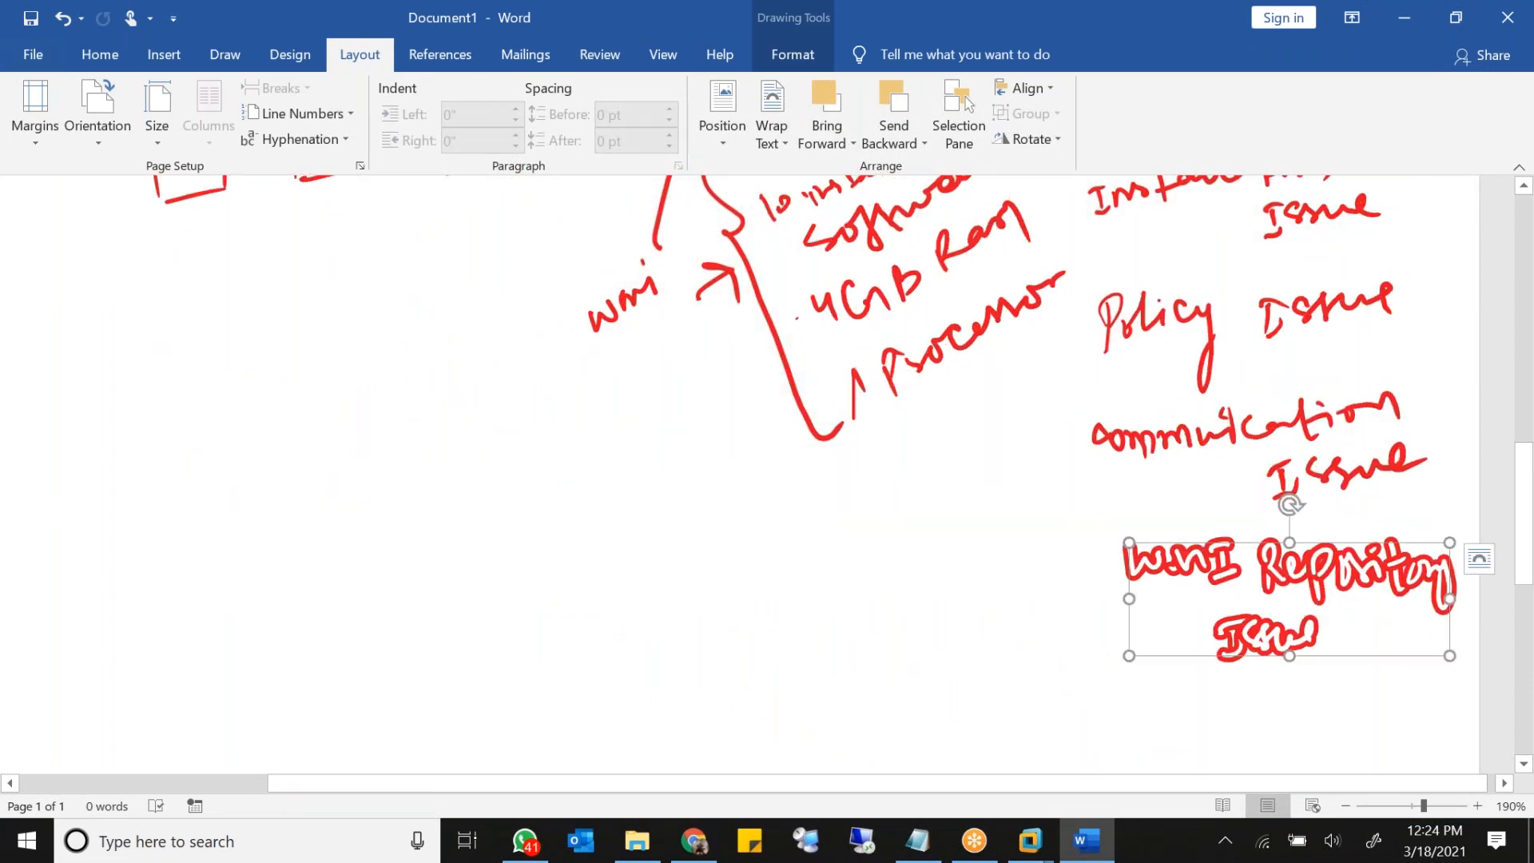
left_click(1089, 616)
scroll(1089, 616, "up", 15)
scroll(1089, 616, "down", 4)
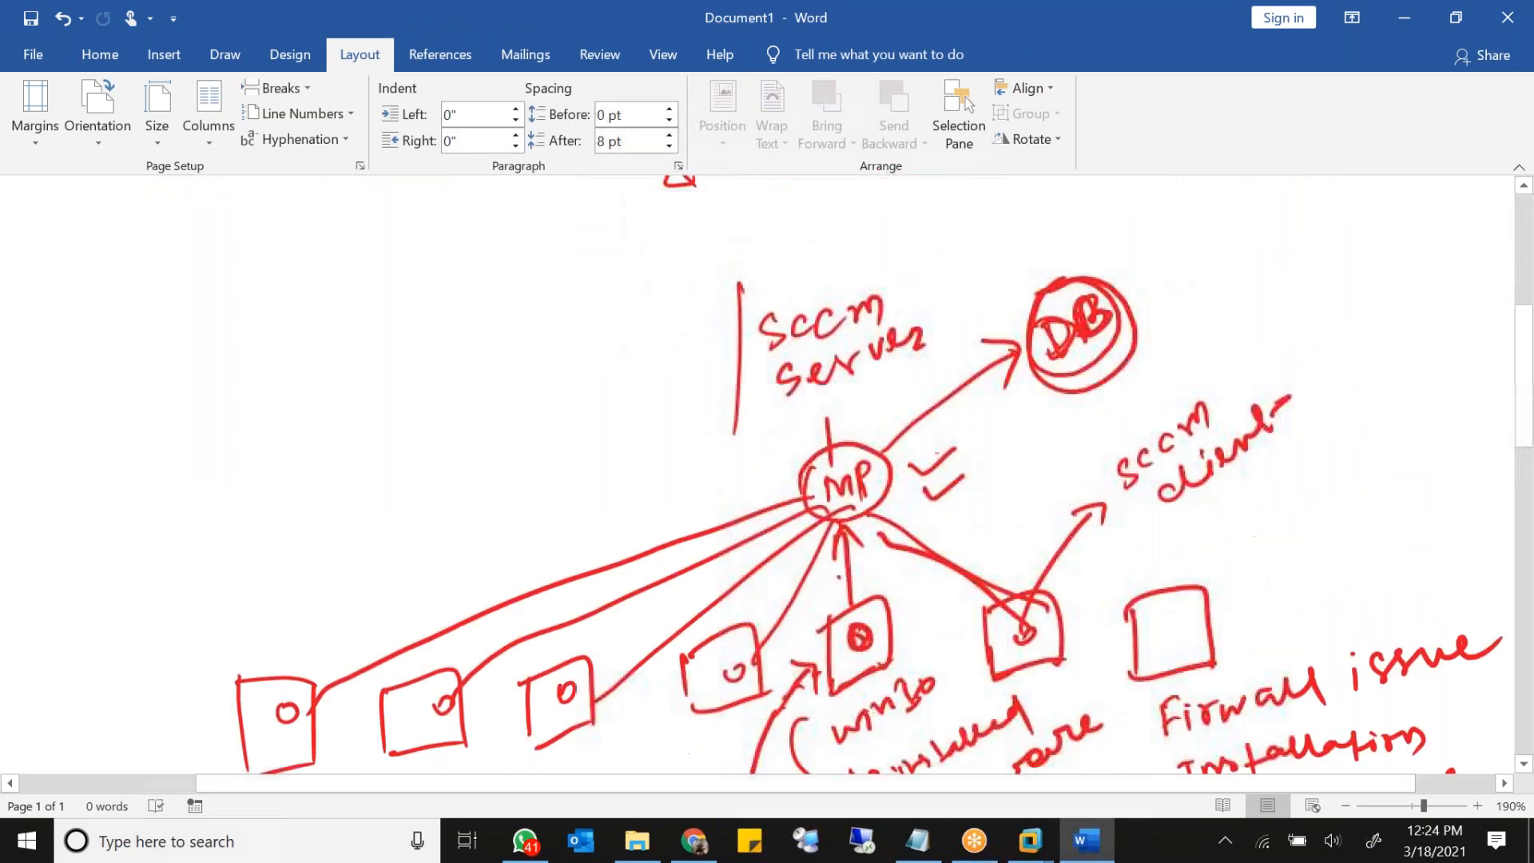
scroll(879, 479, "down", 13)
Step: Switch back to the SCCMPS virtual machine, compare the client status of SCCMPUNE and WIN10, and select DESKTOP-4SR007G
mouse_move(1028, 846)
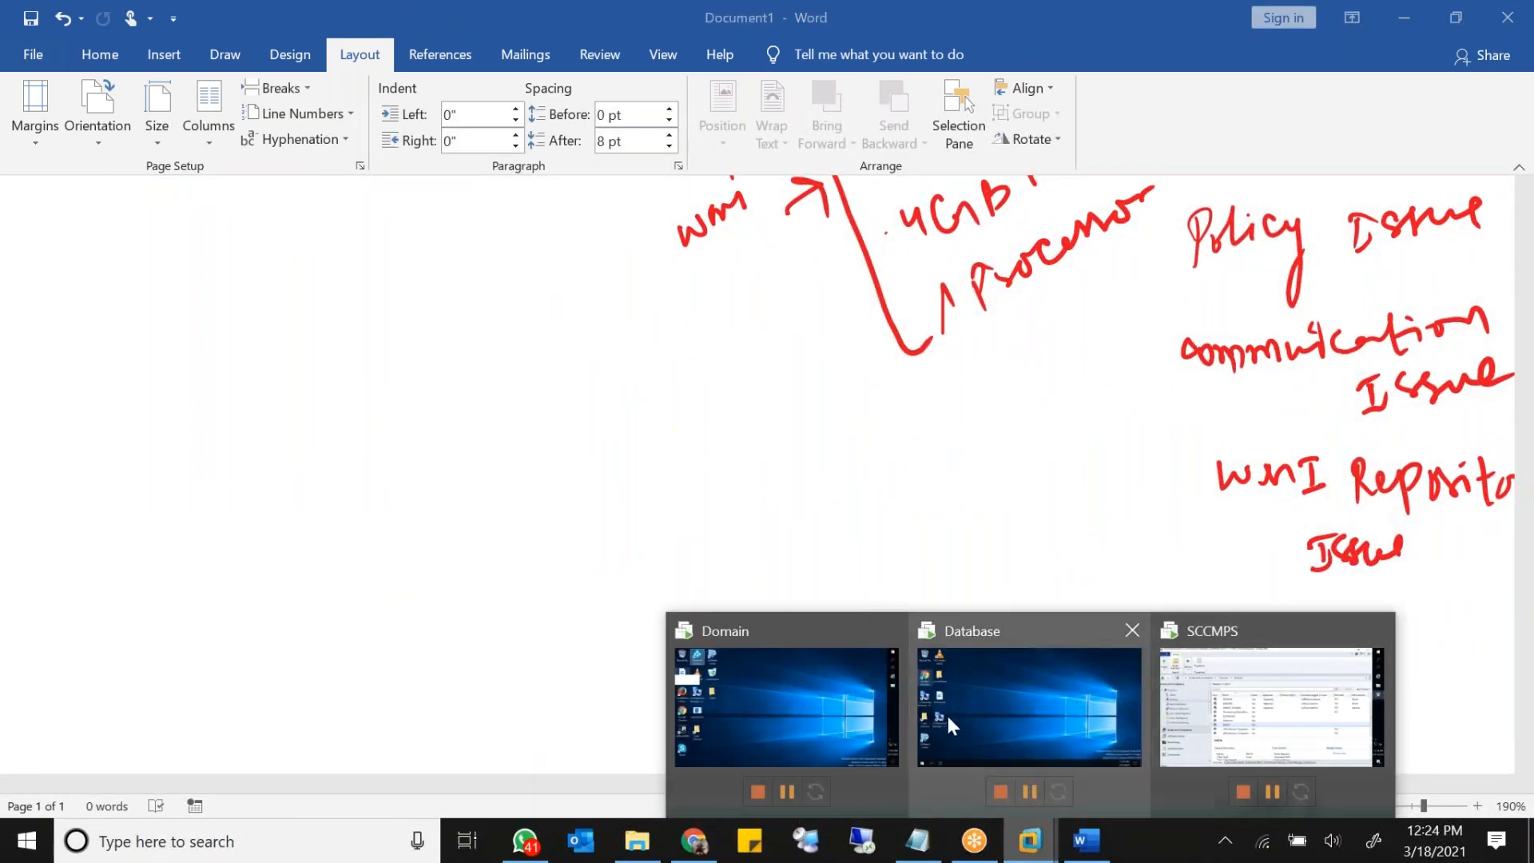
left_click(1262, 750)
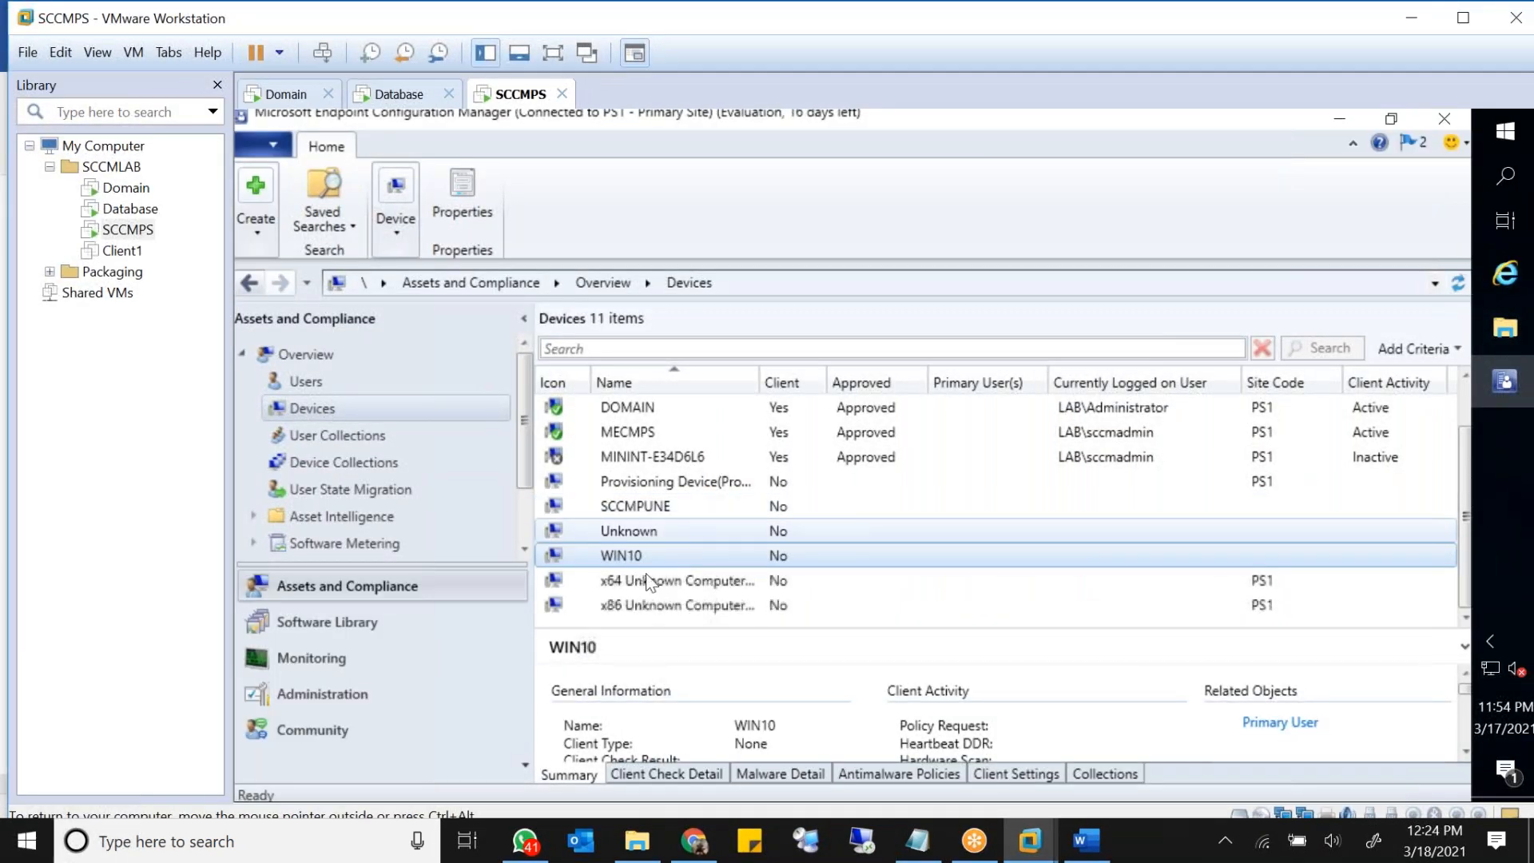
scroll(798, 480, "up", 1)
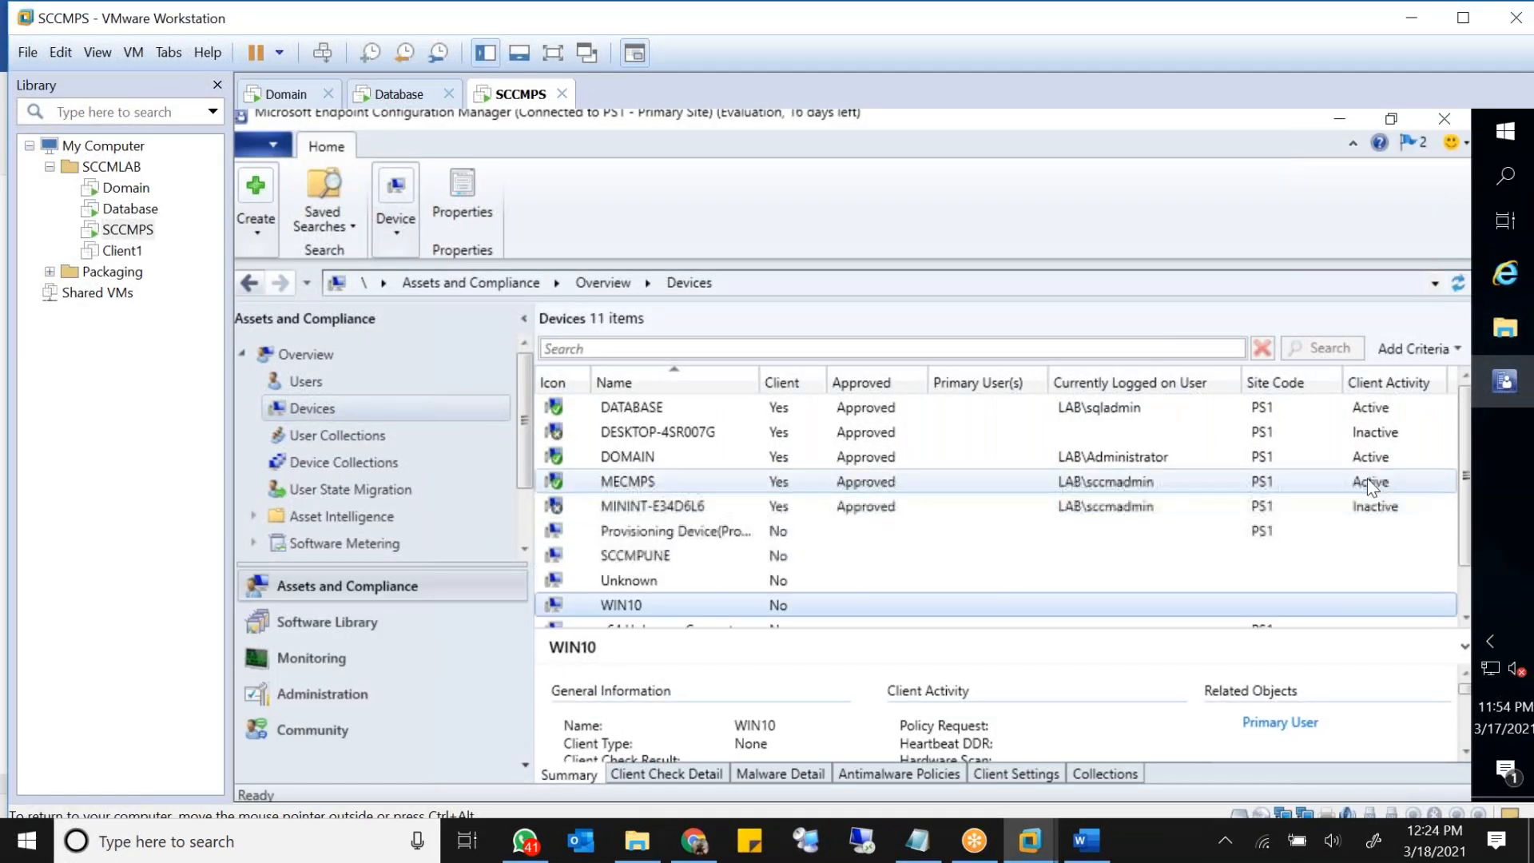
scroll(689, 589, "down", 1)
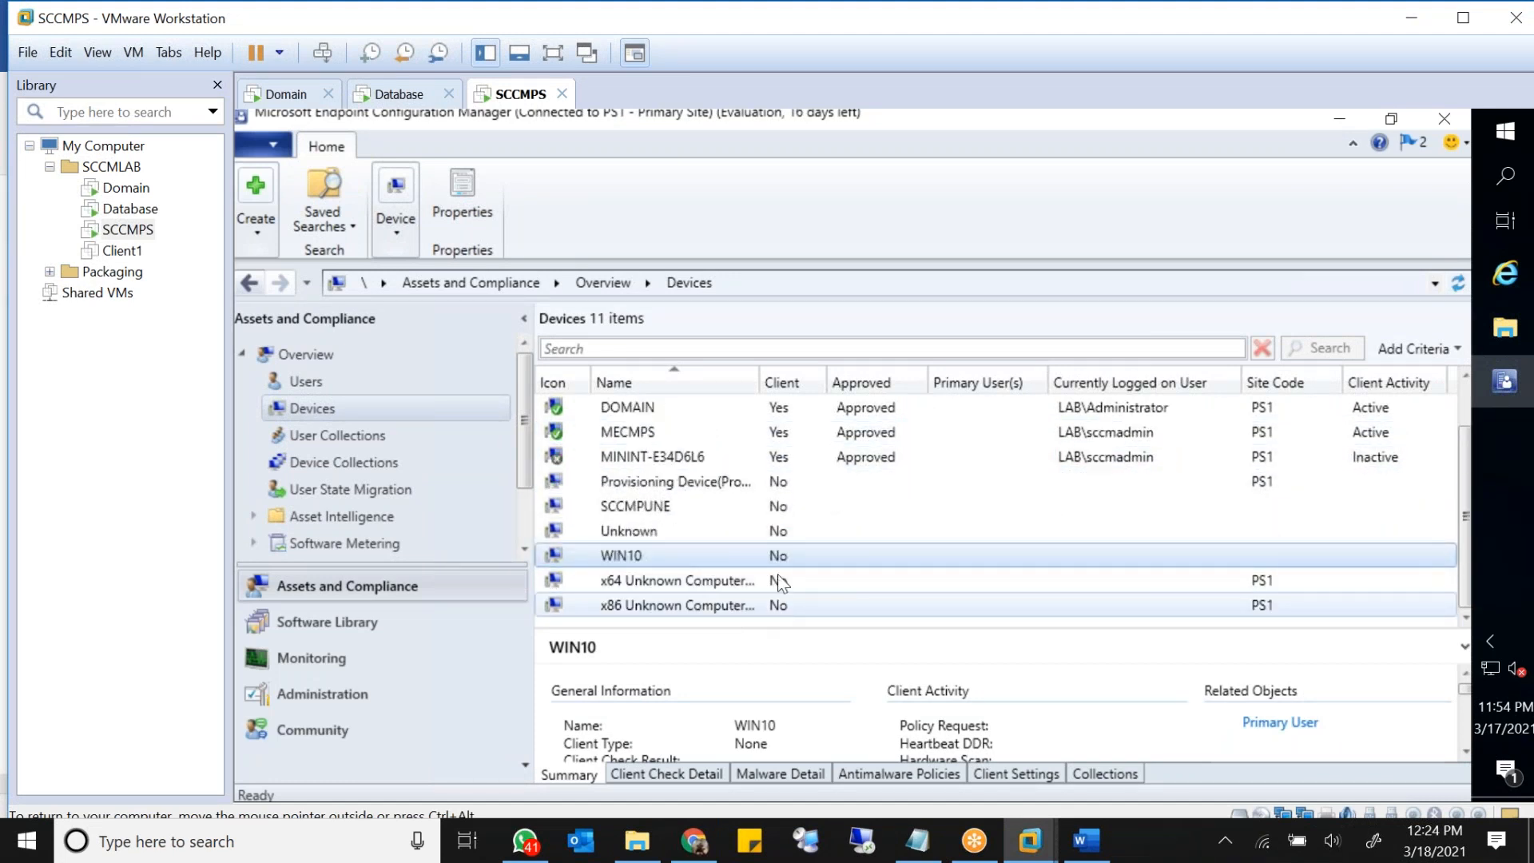
left_click(773, 511)
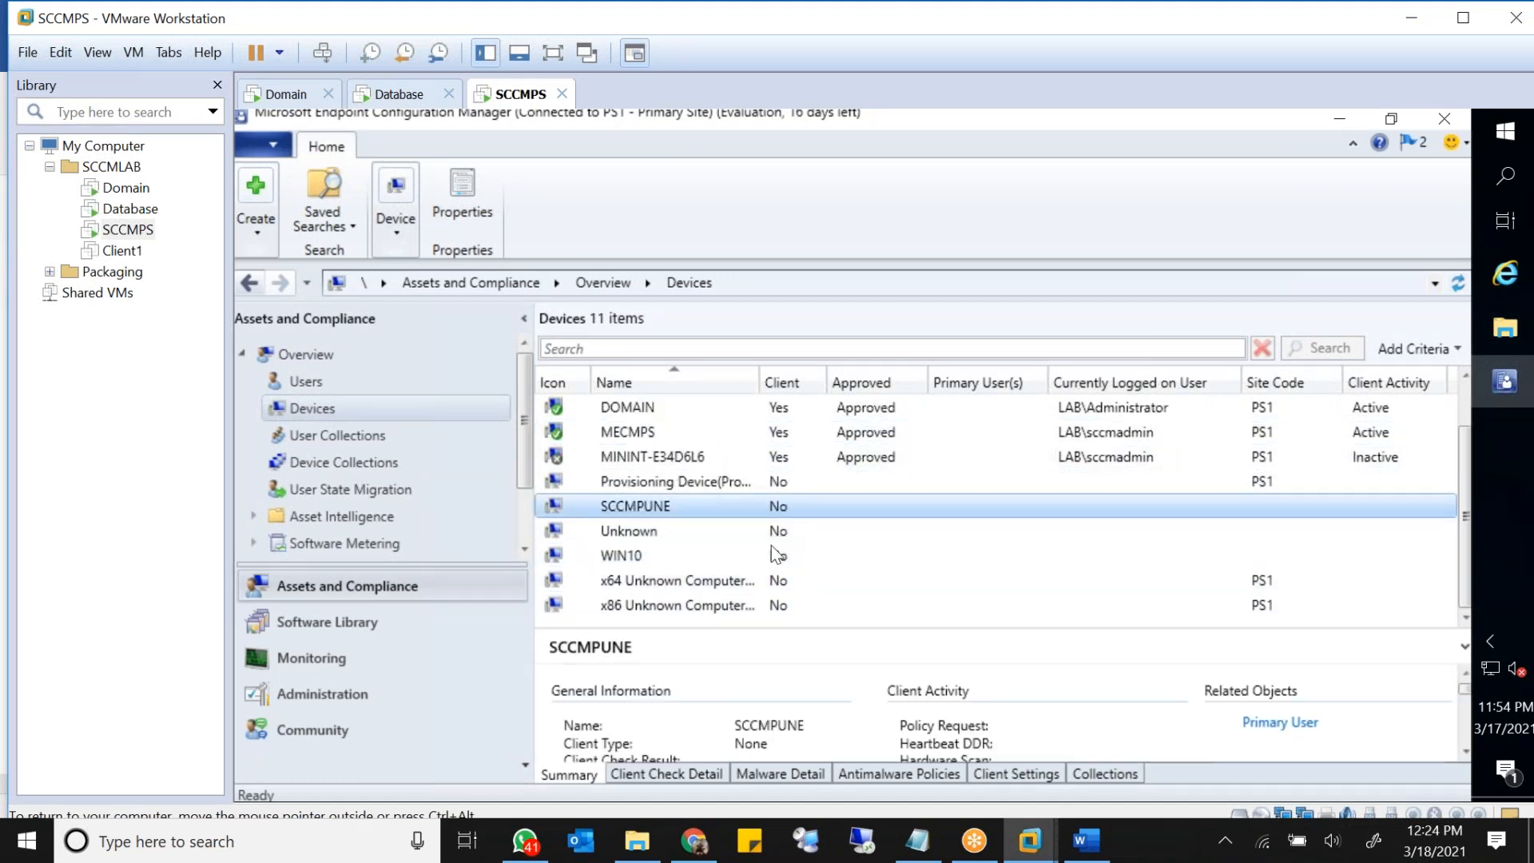
left_click(775, 555)
left_click(780, 505)
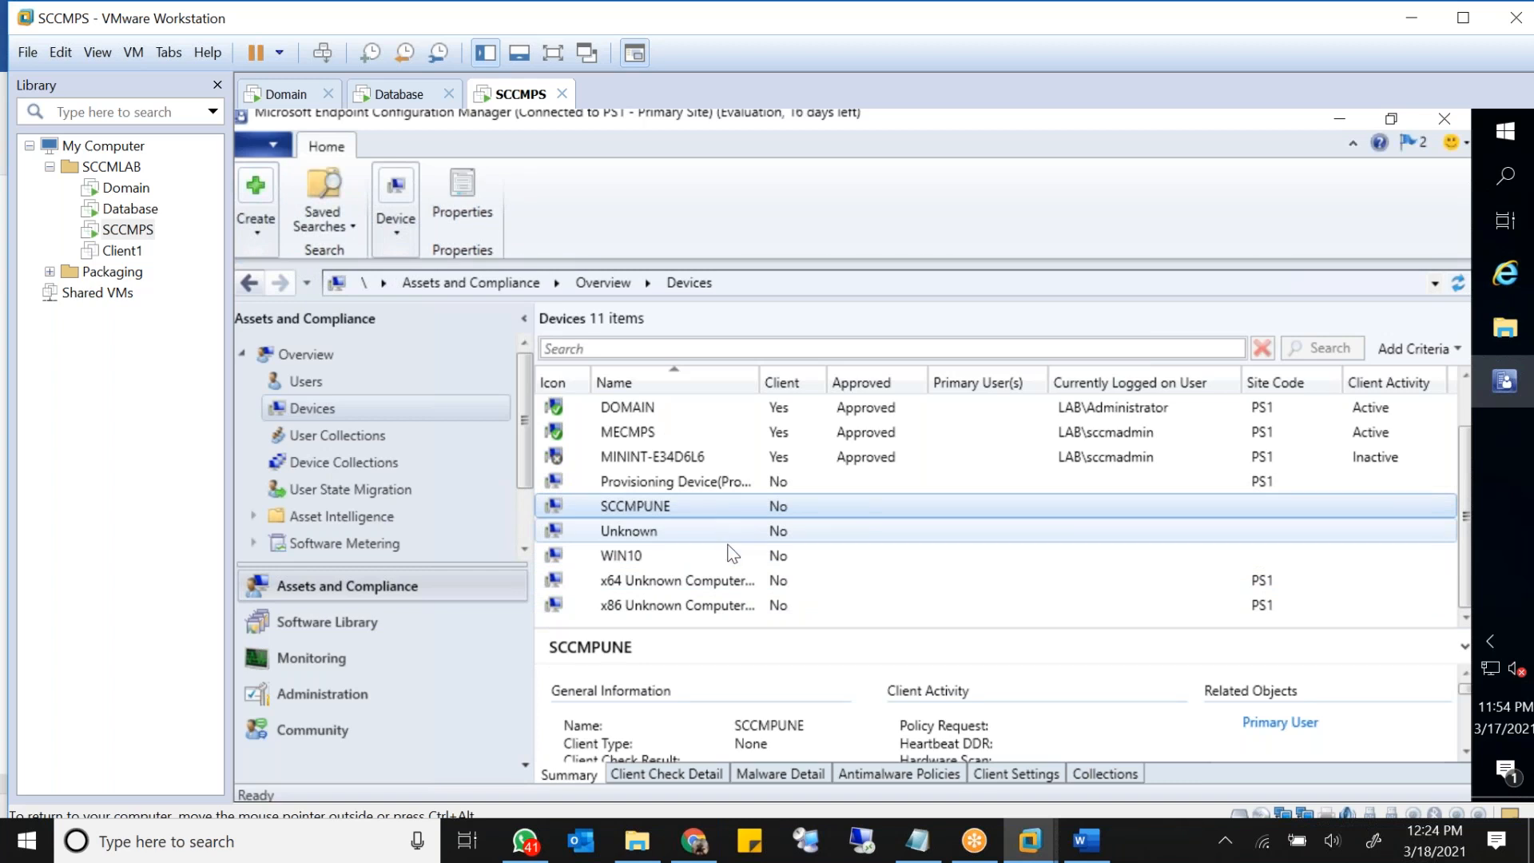
left_click(688, 433)
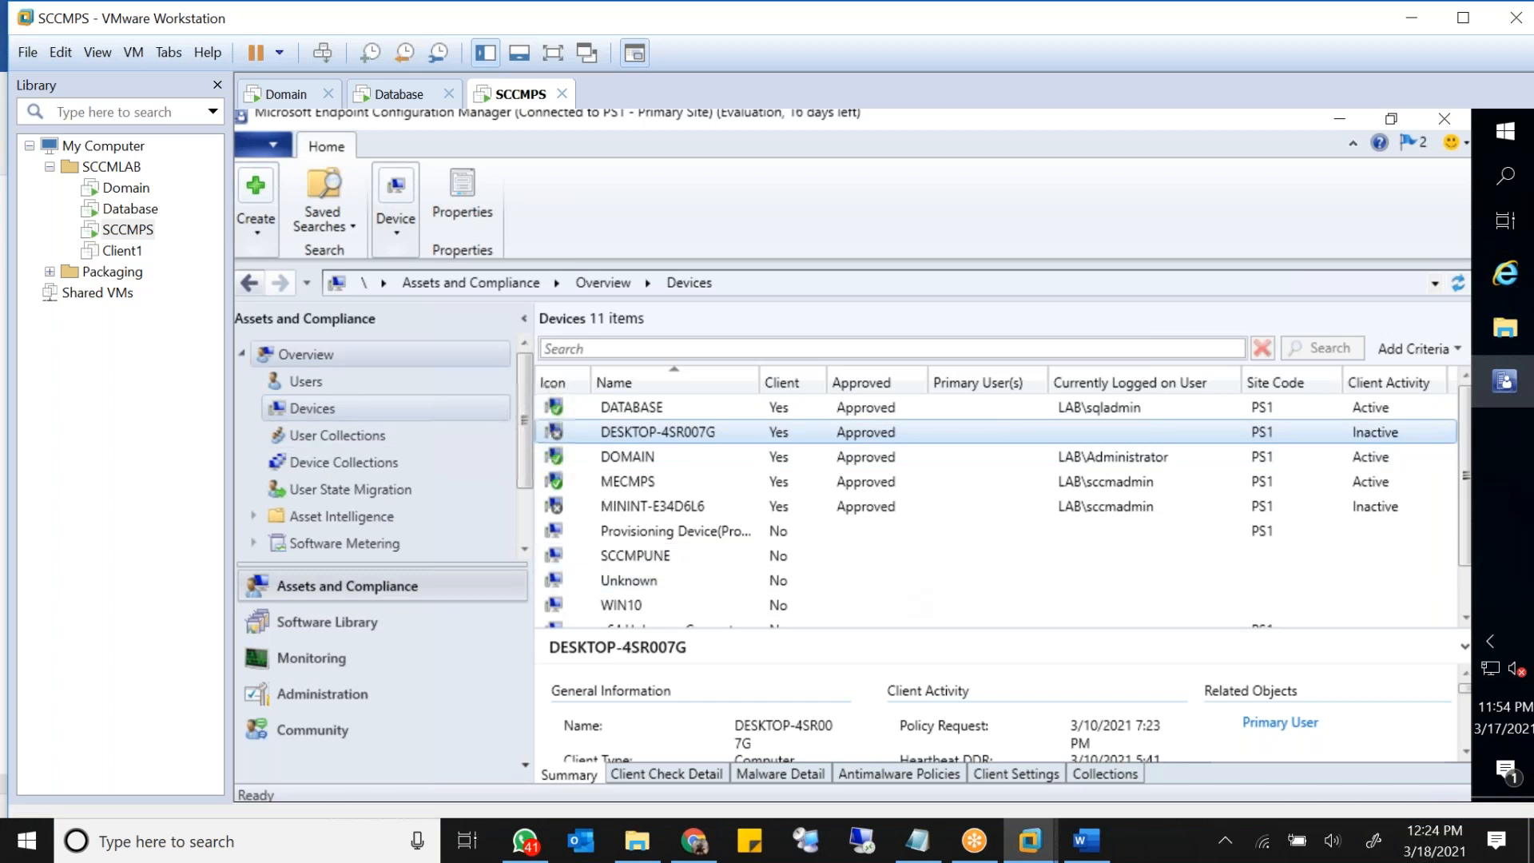
Step: Power on the Client1 virtual machine and return to the SCCMPS machine
left_click(122, 250)
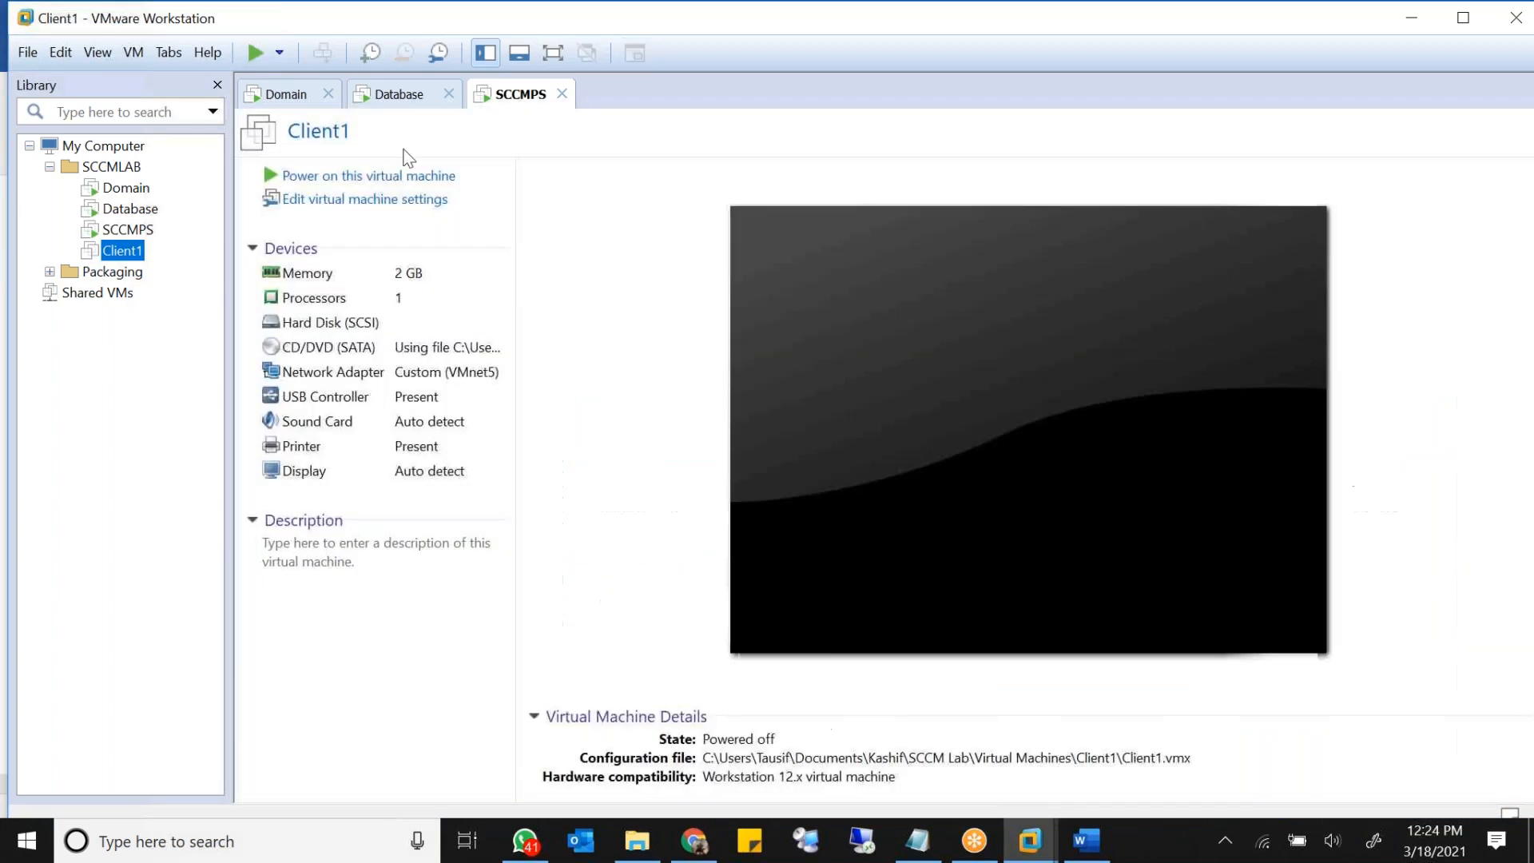
left_click(350, 177)
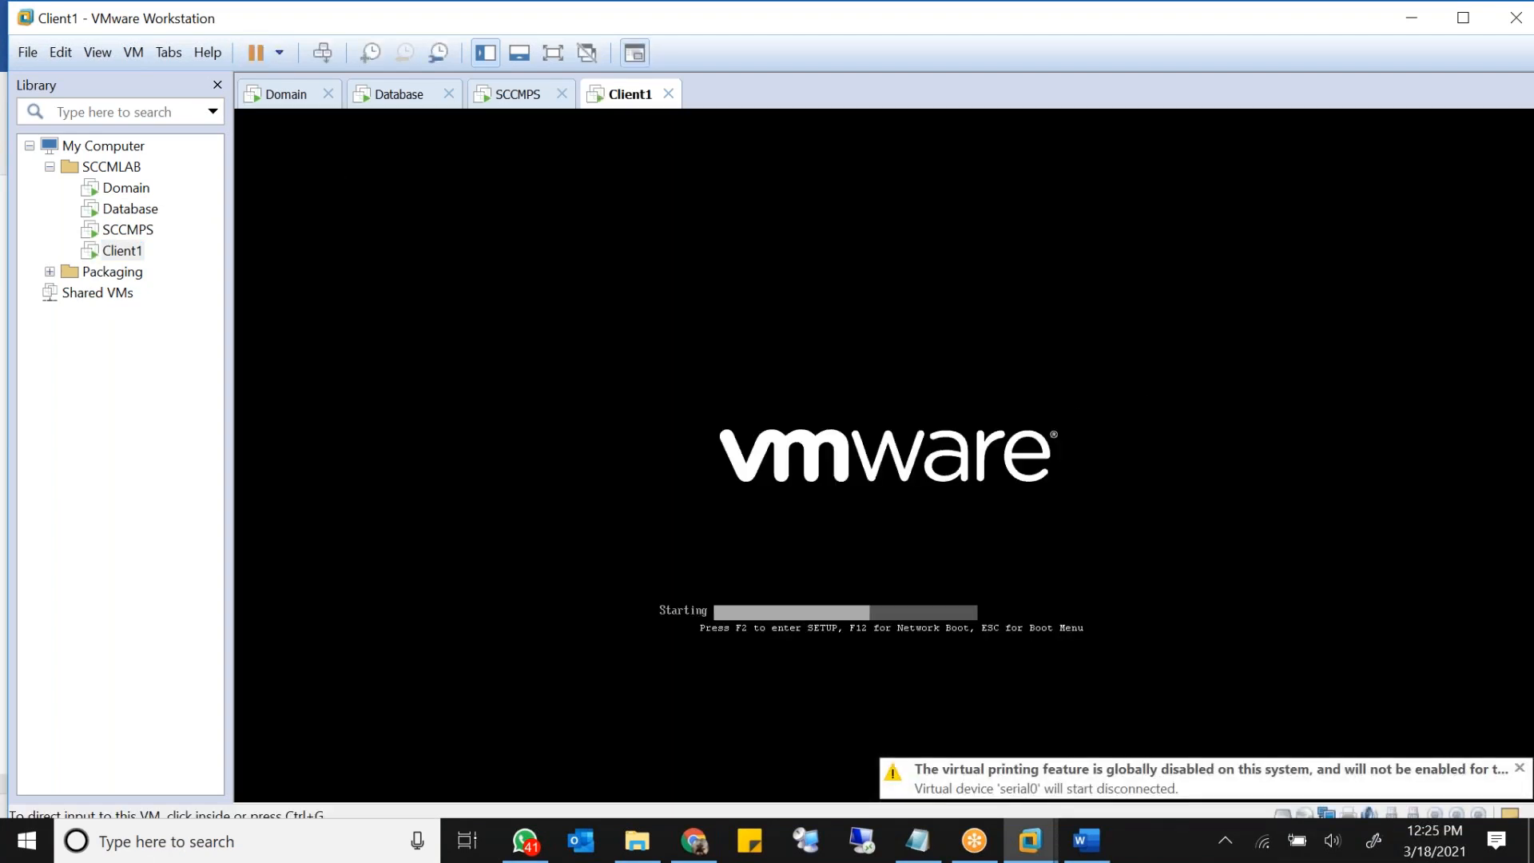
left_click(124, 231)
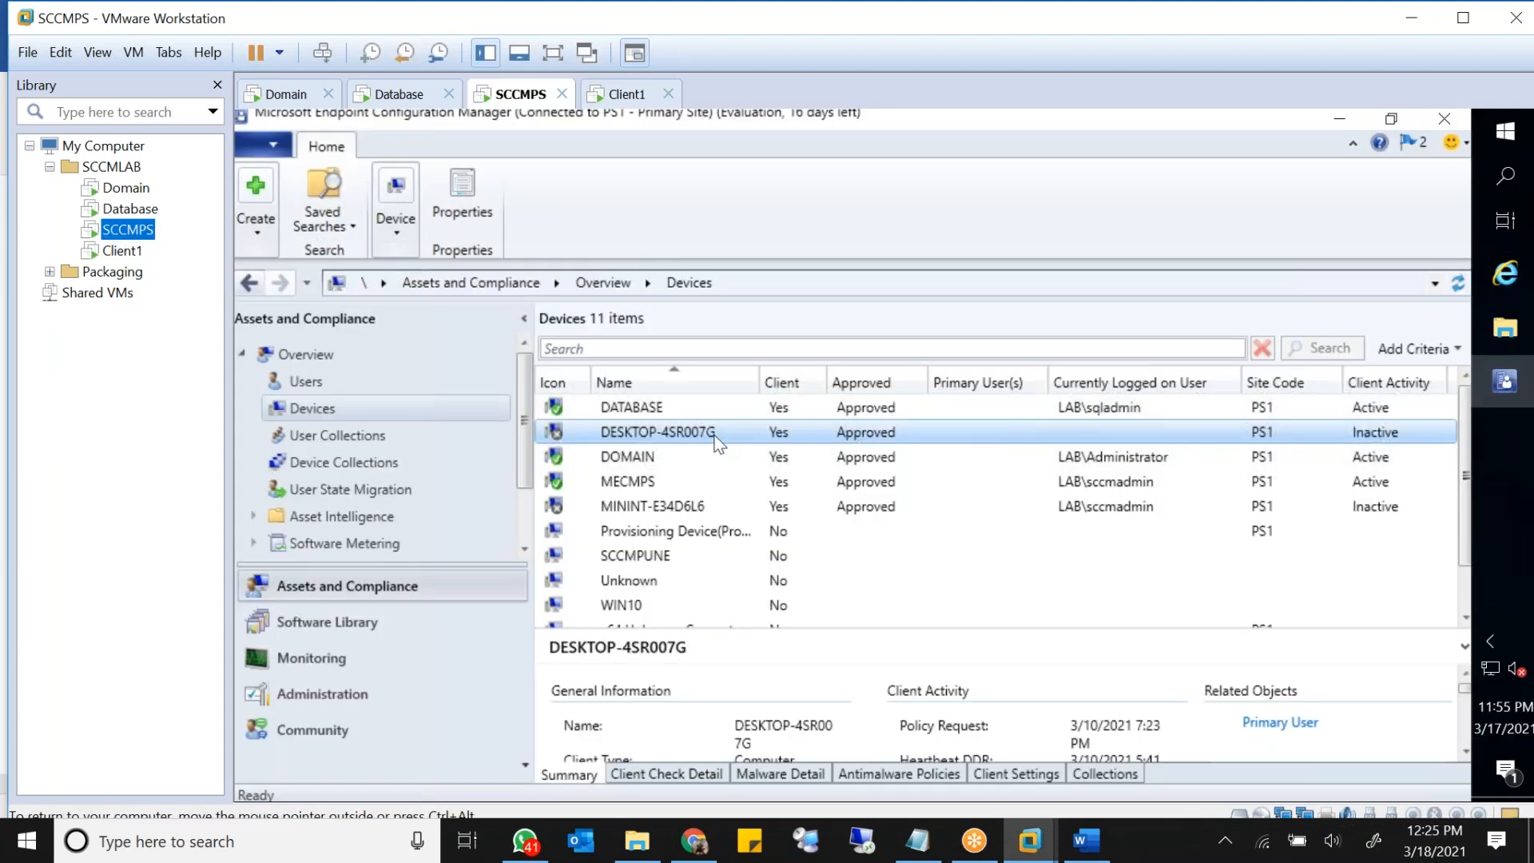
Step: Enlarge the details pane under the device list and select DESKTOP-4SR007G to show its summary
left_click(748, 431)
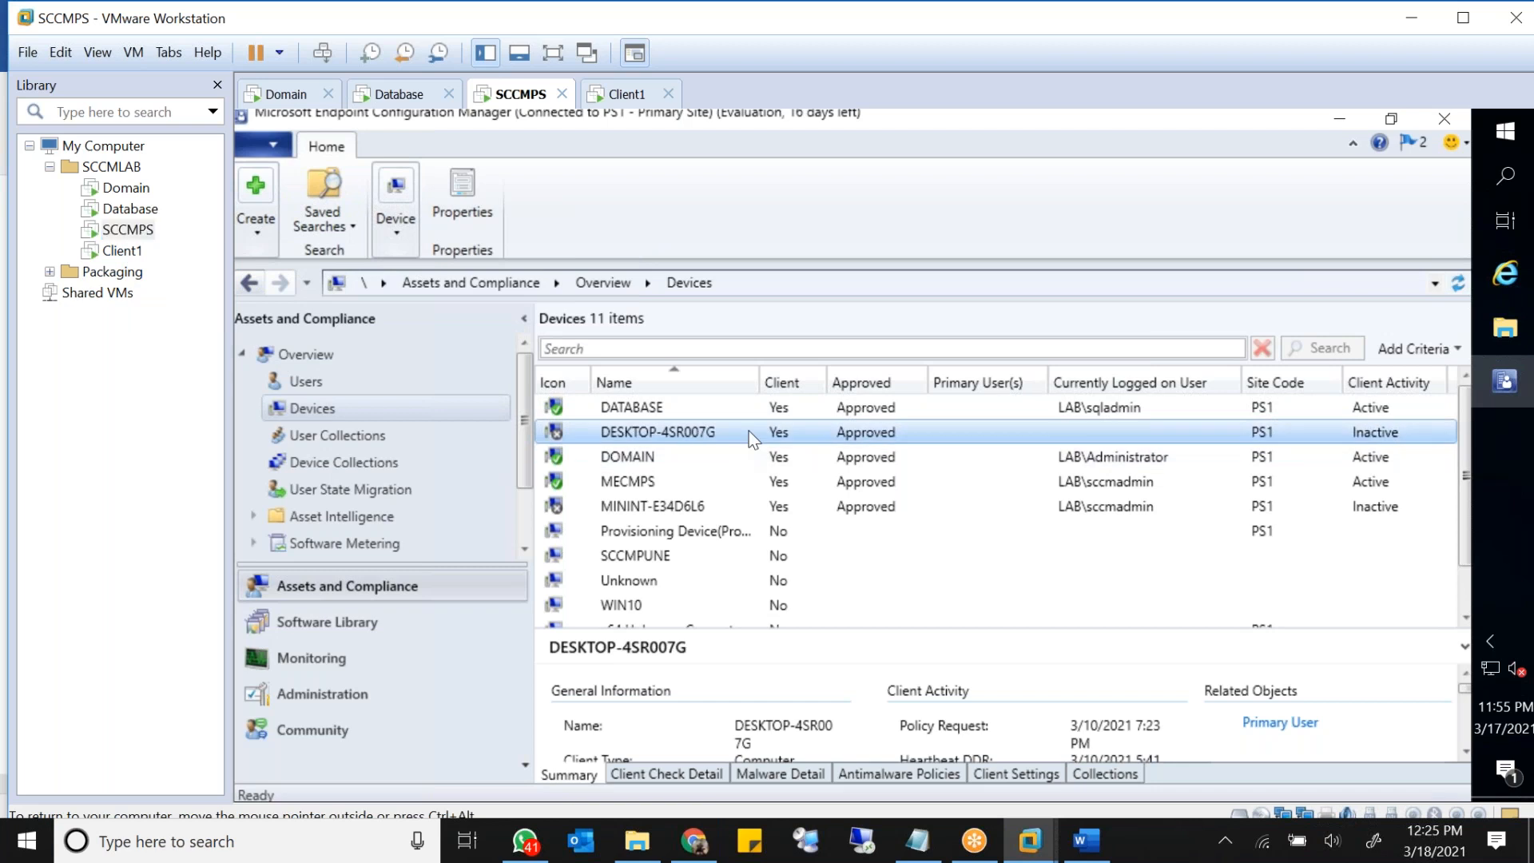
right_click(749, 430)
left_click(1191, 622)
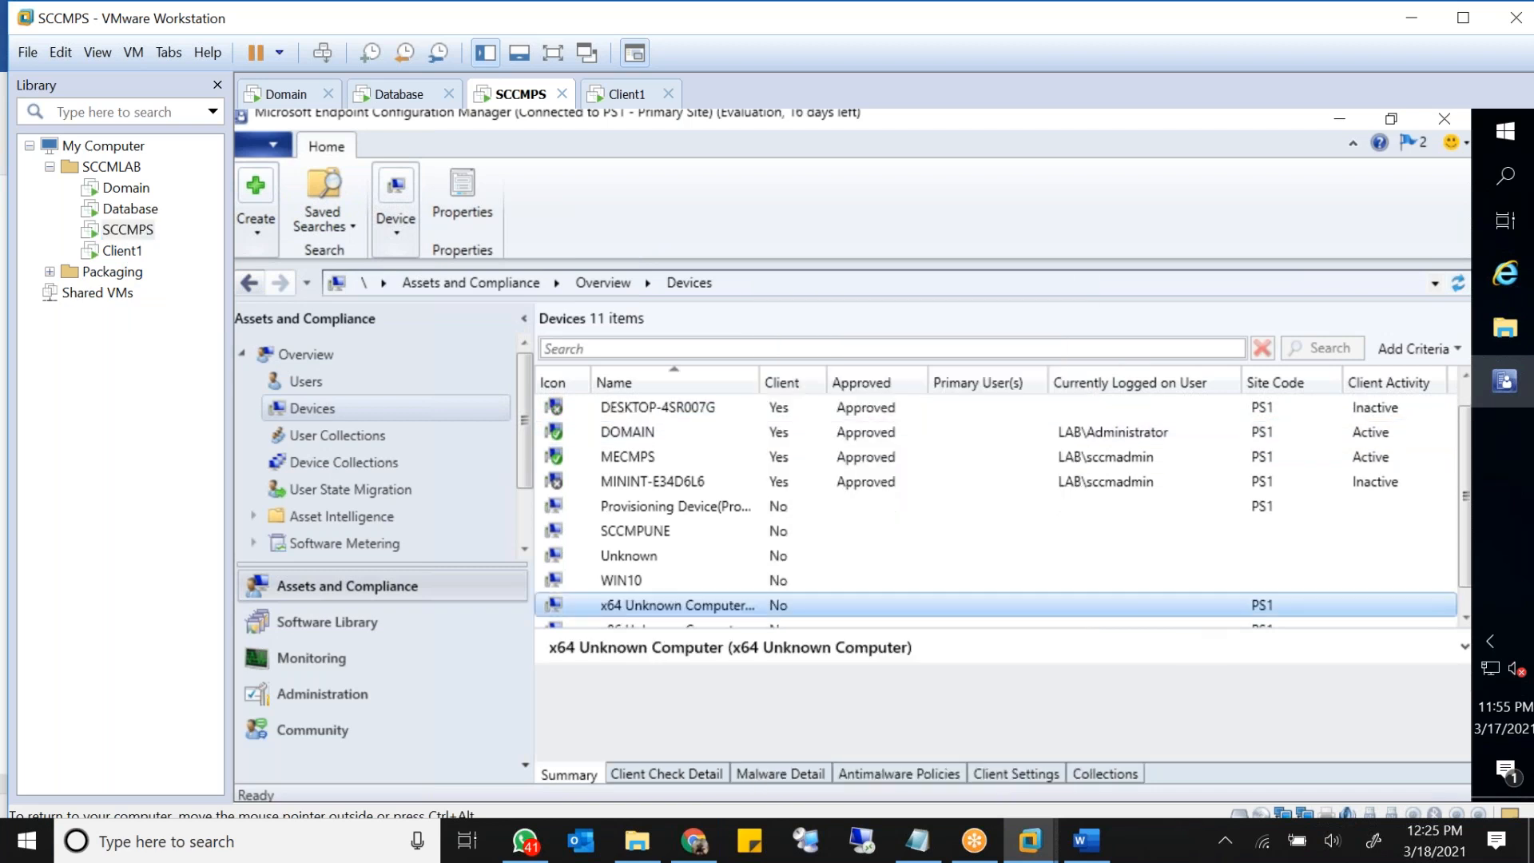
left_click_drag(1179, 608, 1166, 537)
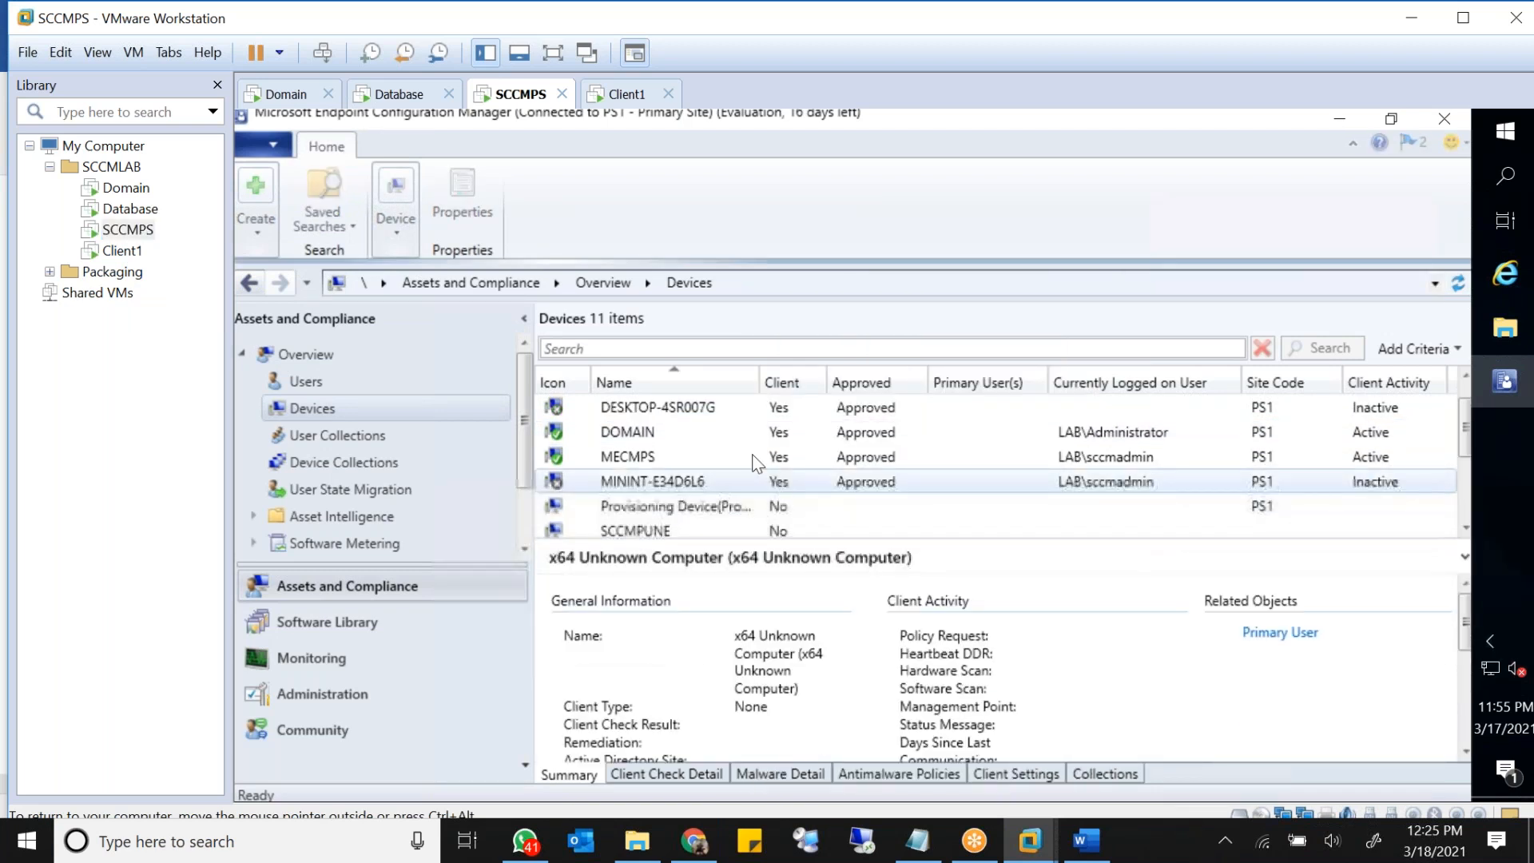
left_click(700, 441)
scroll(699, 437, "up", 1)
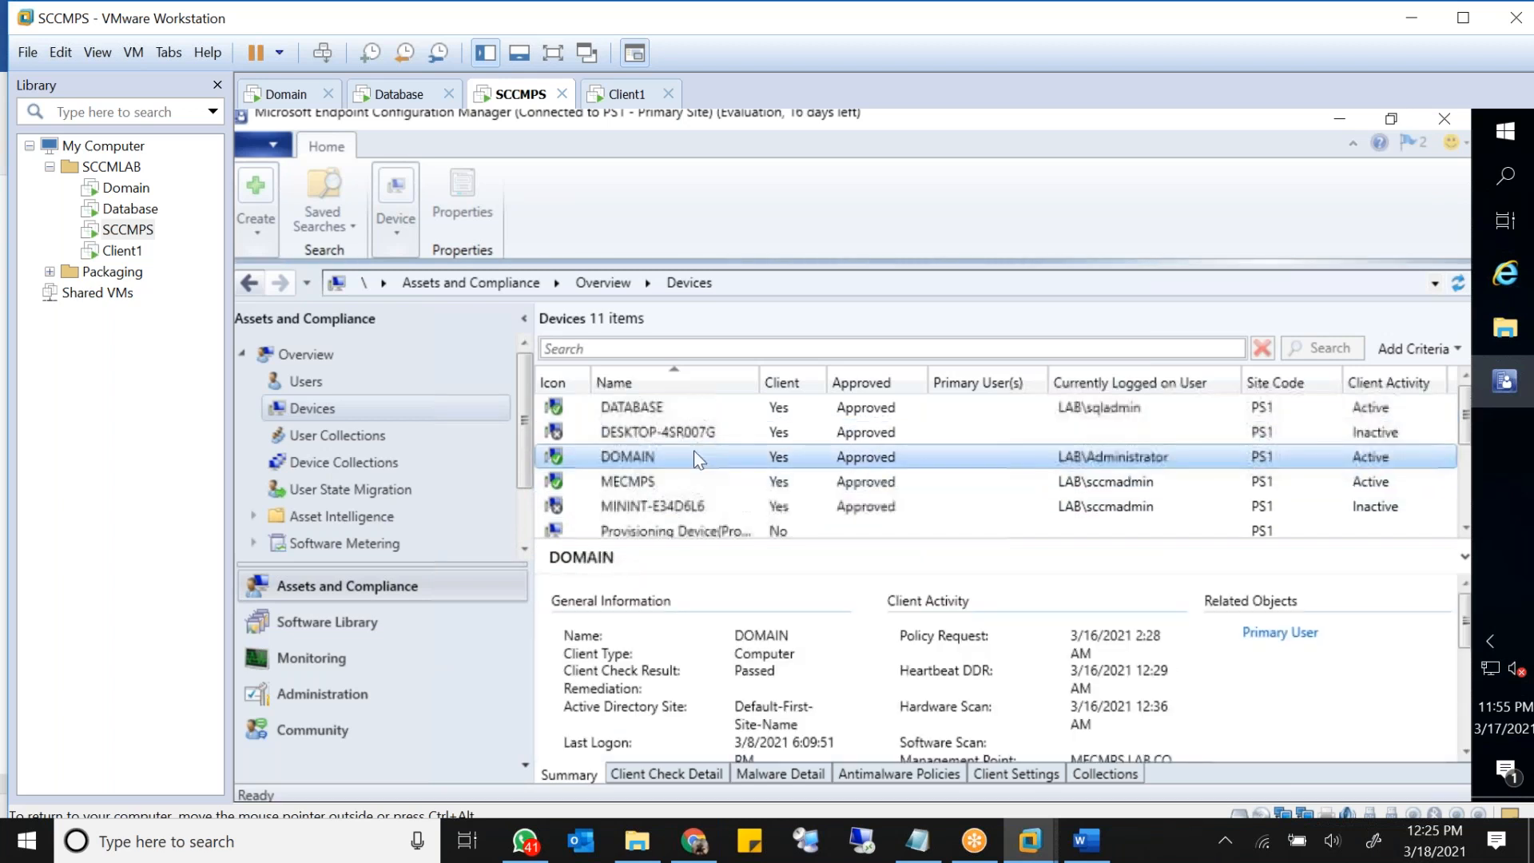
left_click(698, 432)
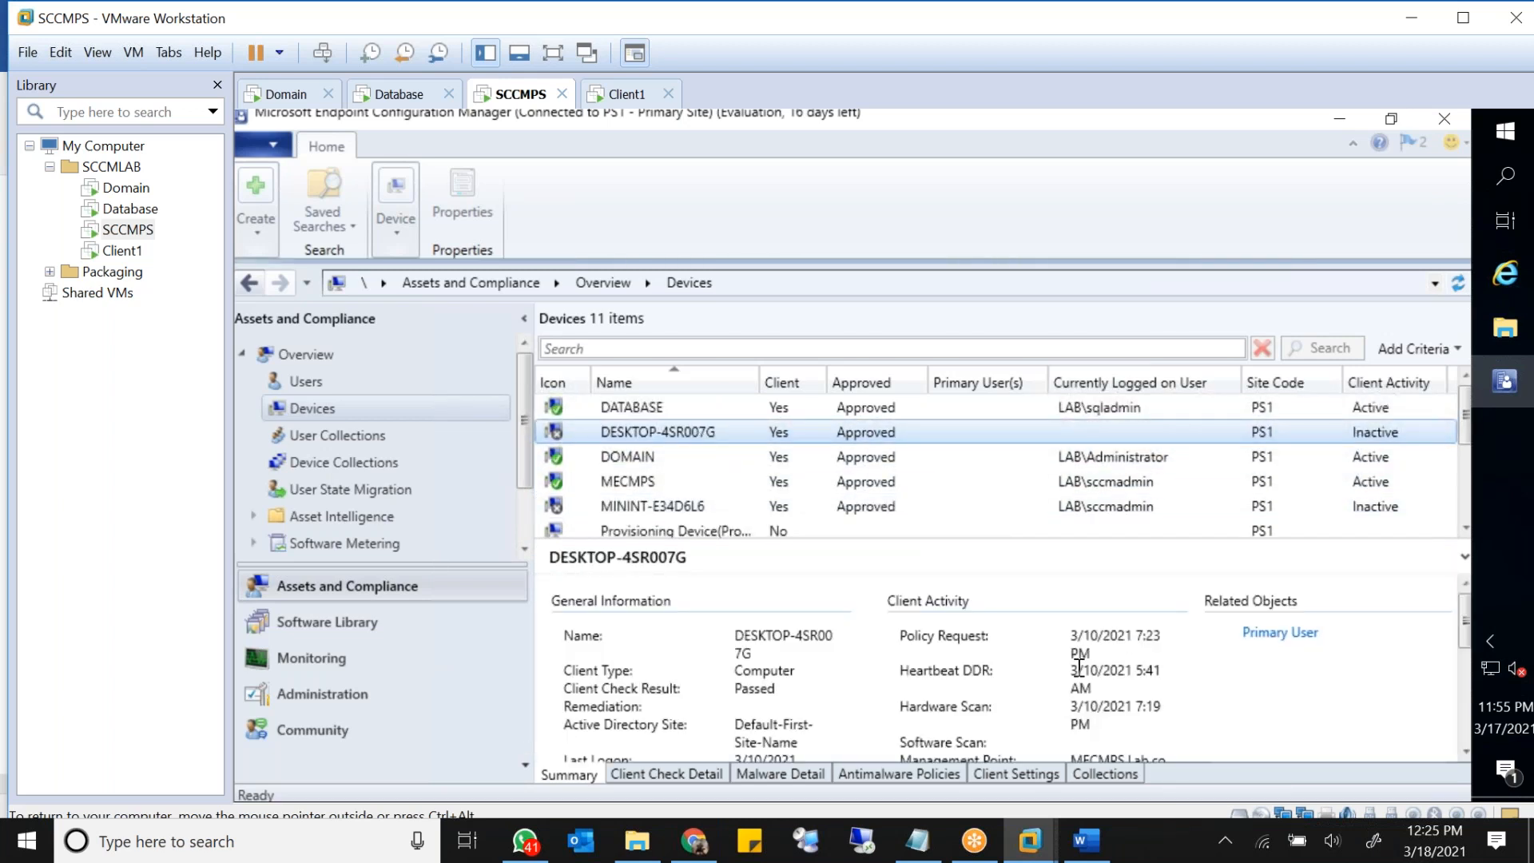
Step: Examine DESKTOP-4SR007G's client activity details, including the heartbeat DDR, hardware scan, management point and status message
left_click_drag(1144, 669, 1168, 703)
left_click(1075, 710)
scroll(1104, 709, "down", 1)
scroll(1104, 708, "up", 1)
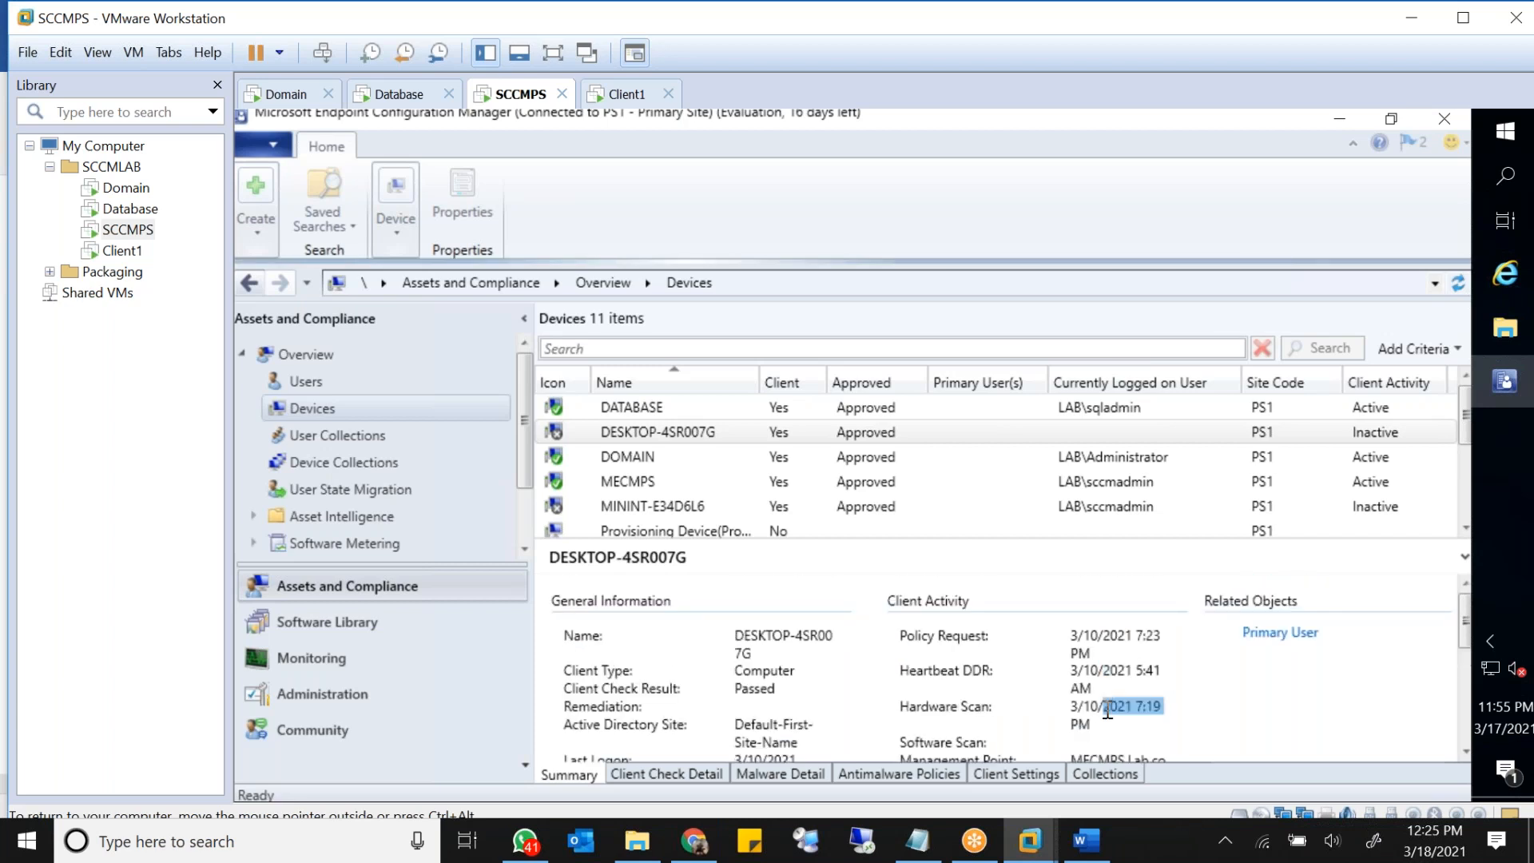
scroll(1095, 703, "down", 2)
scroll(1177, 673, "up", 2)
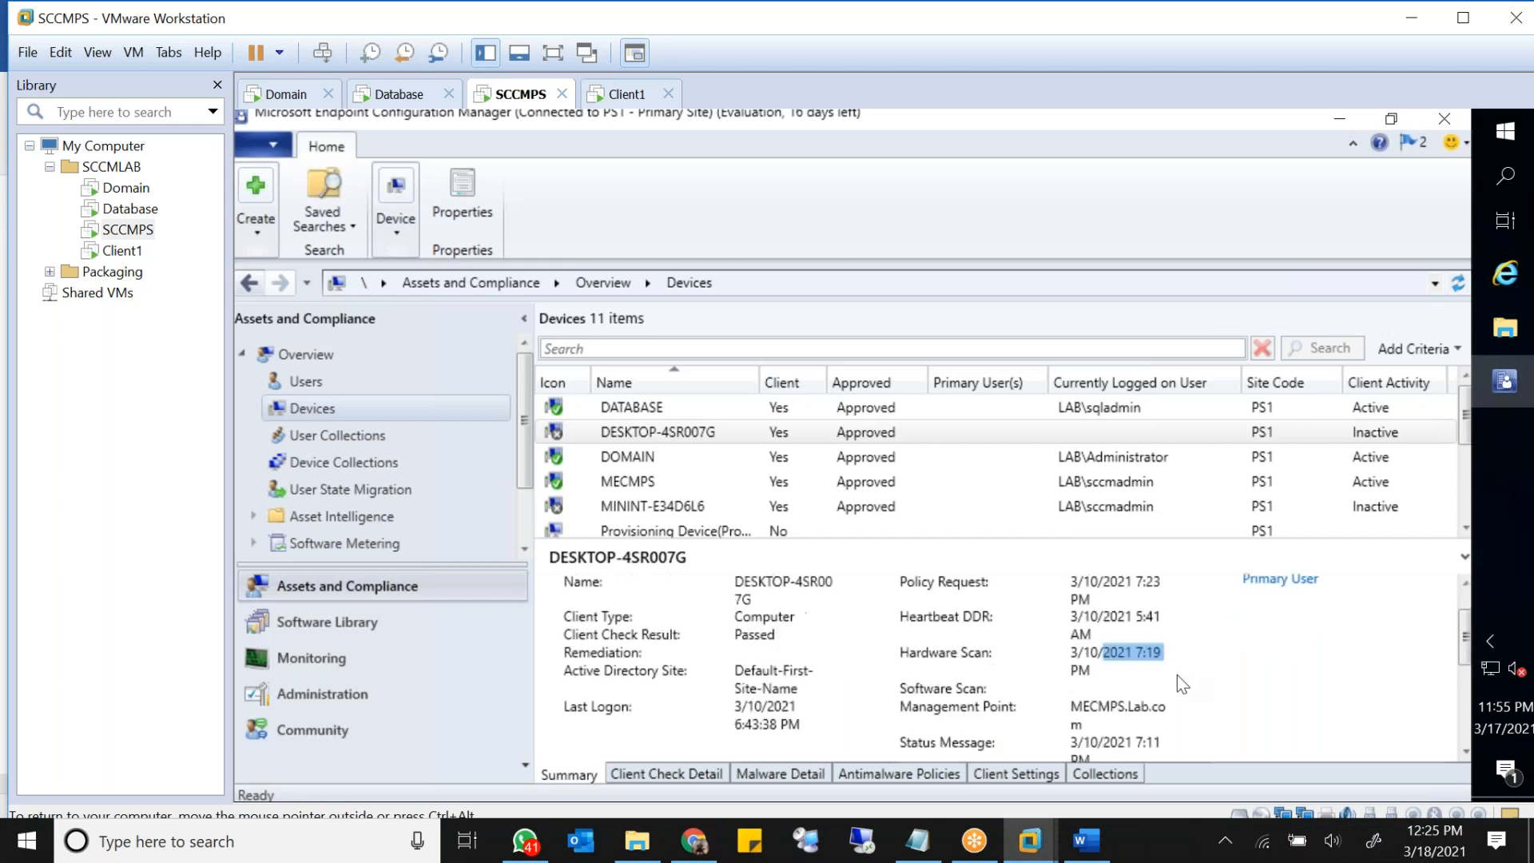
scroll(991, 719, "down", 1)
left_click(1090, 657)
scroll(1138, 647, "up", 1)
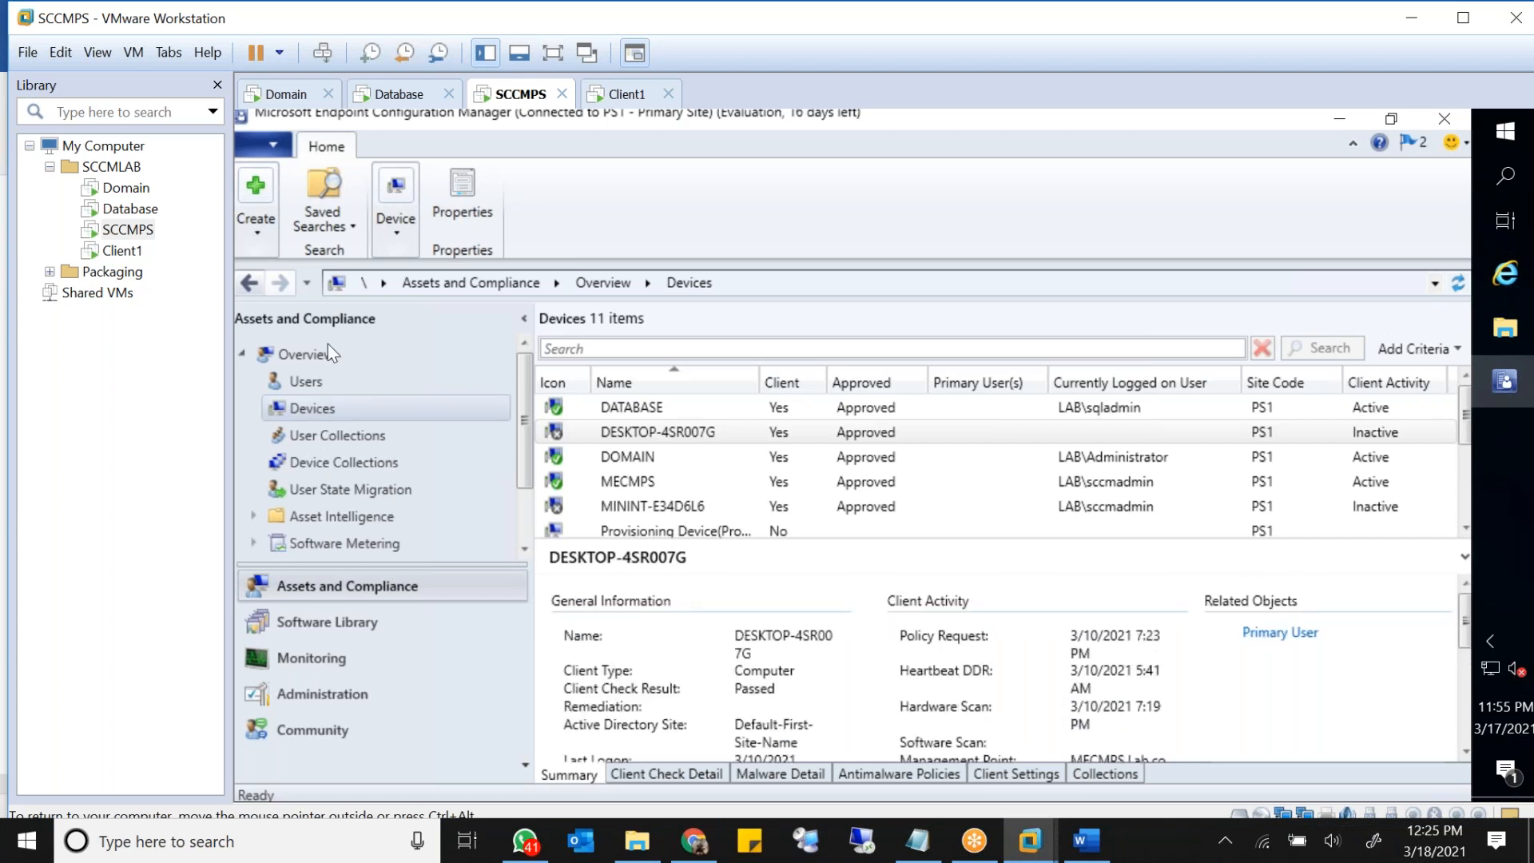
Step: Switch to the Client1 virtual machine, unlock its screen and sign in with the account password
left_click(122, 250)
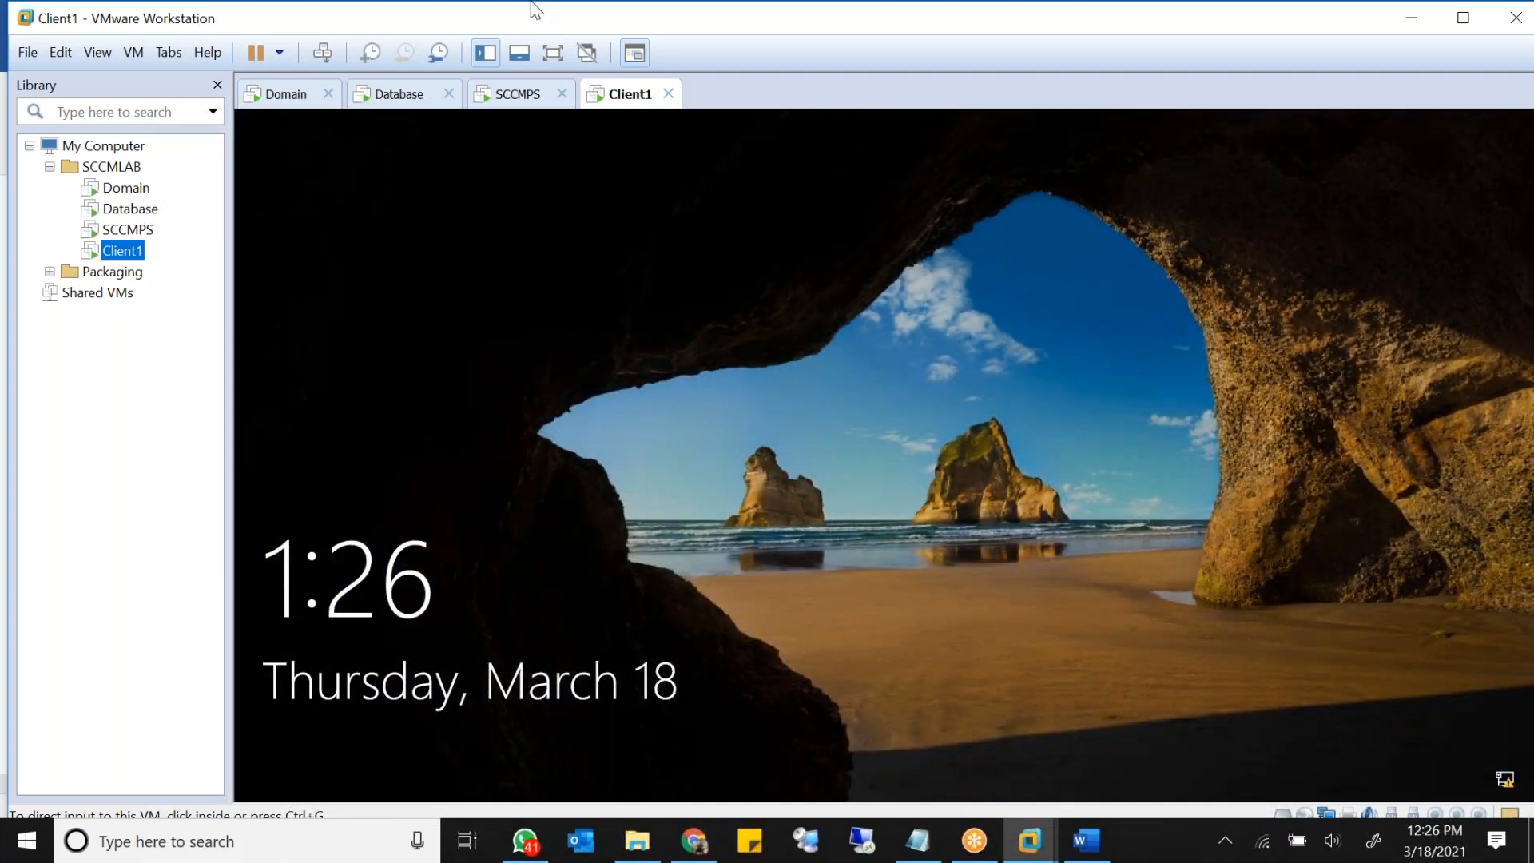
left_click(951, 502)
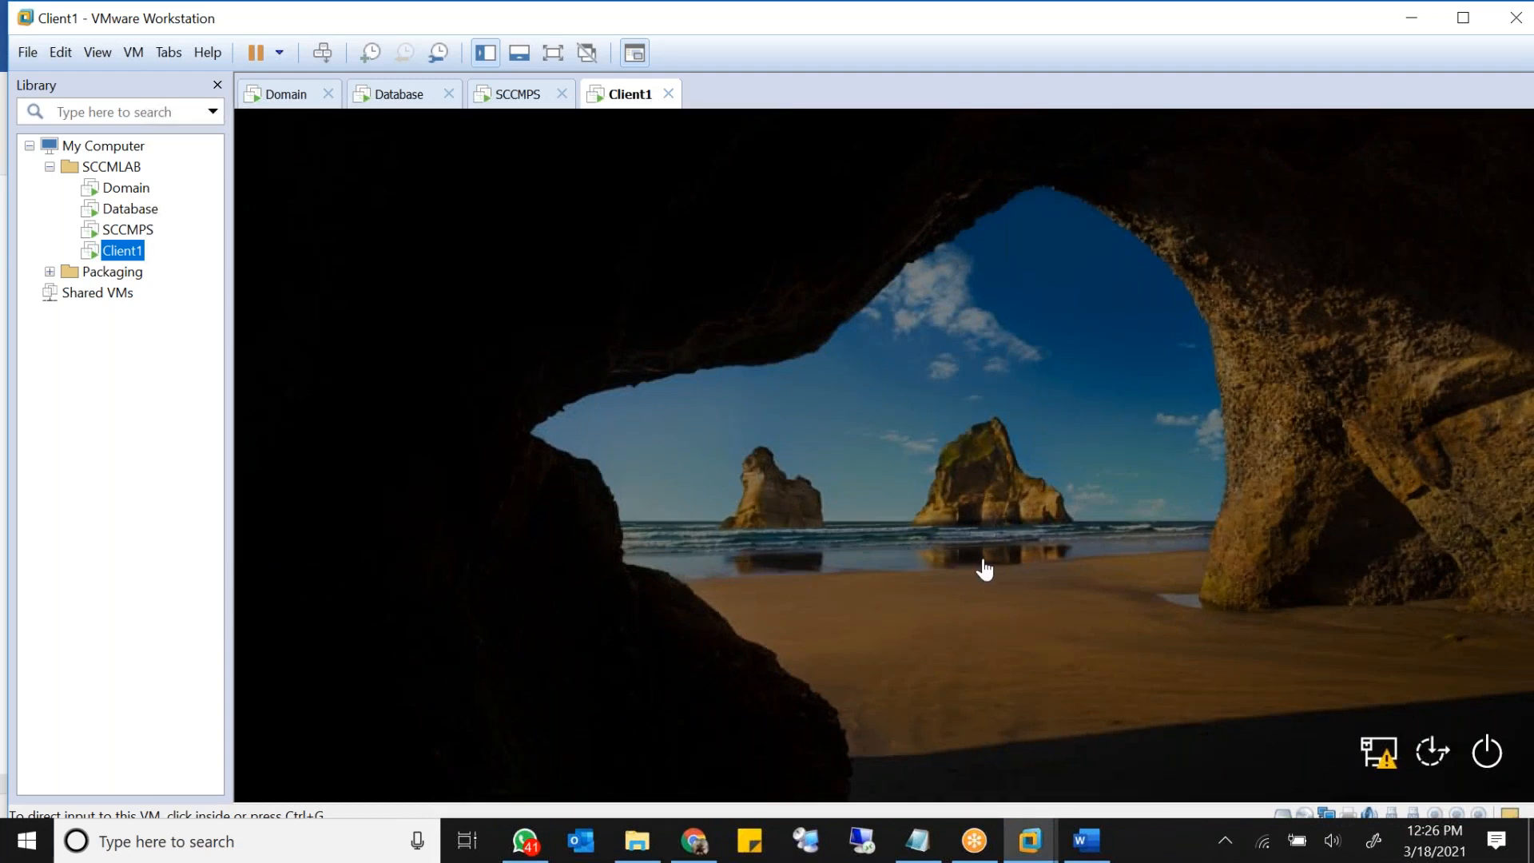
left_click(322, 53)
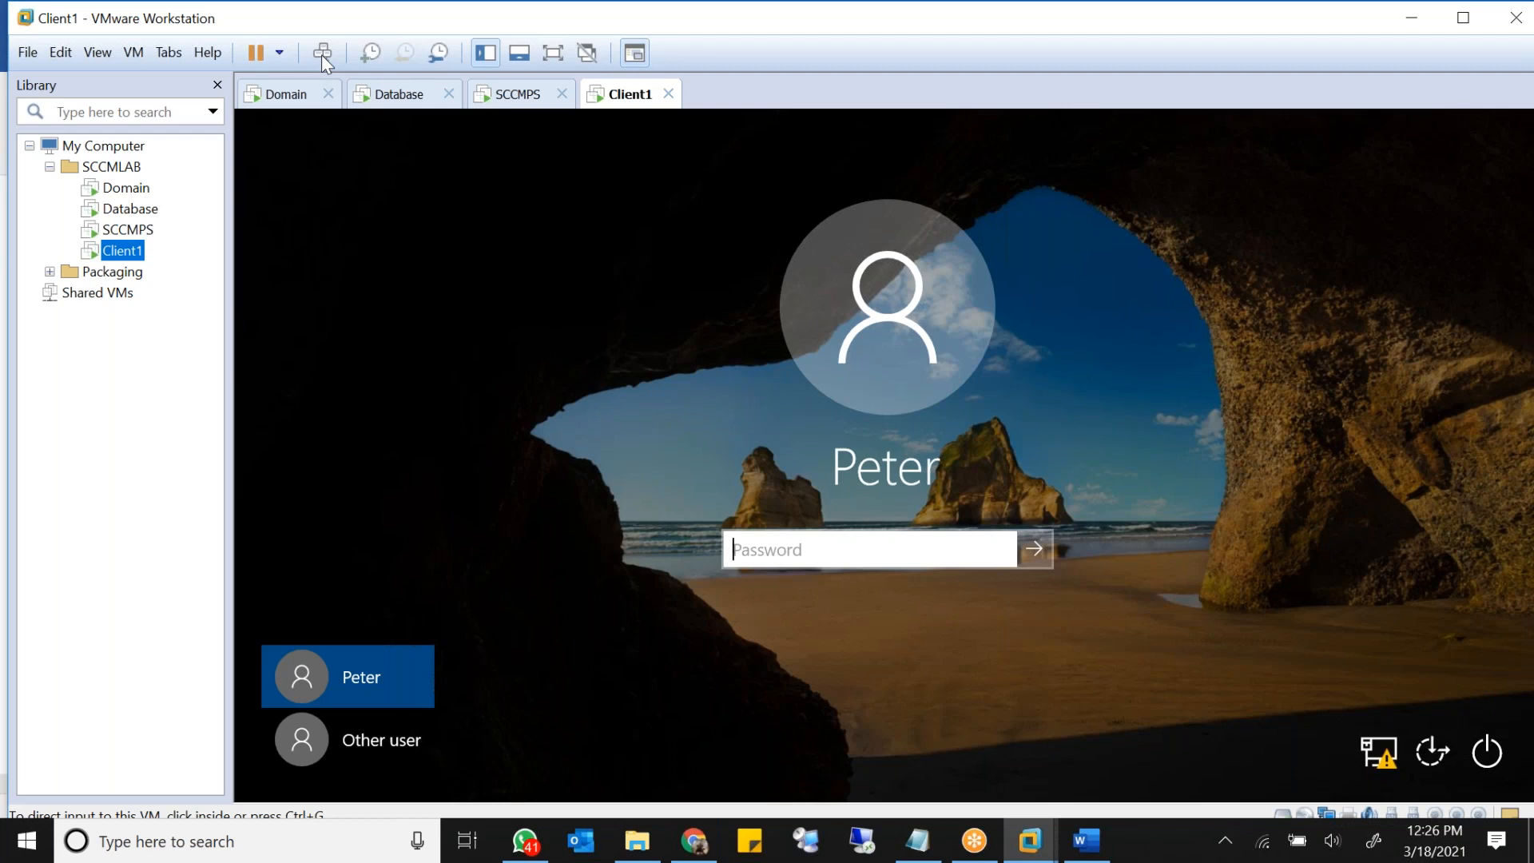
left_click(807, 551)
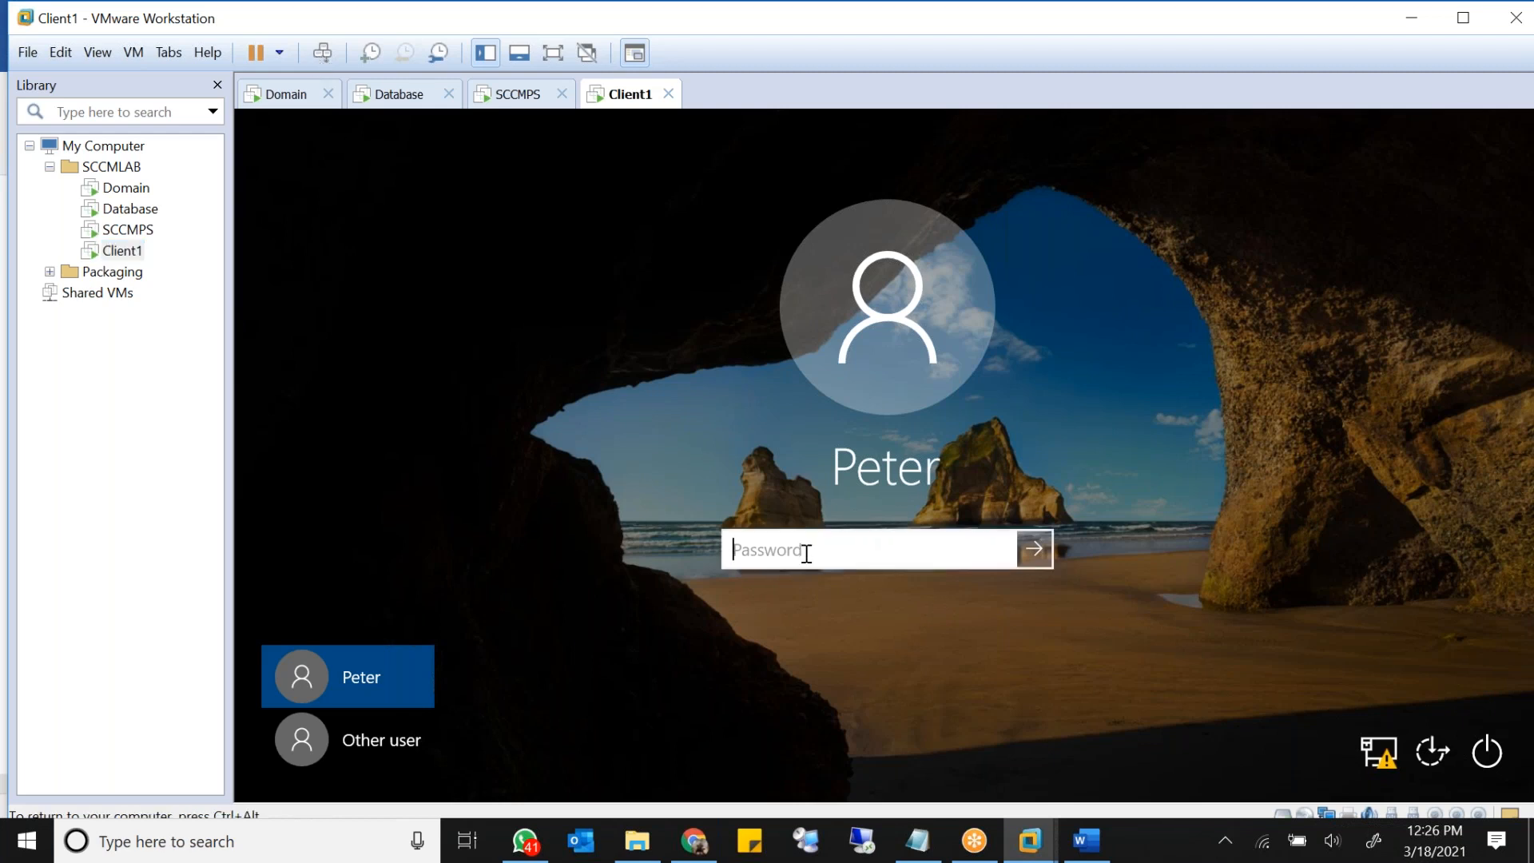
type("•••••••••")
key("Return")
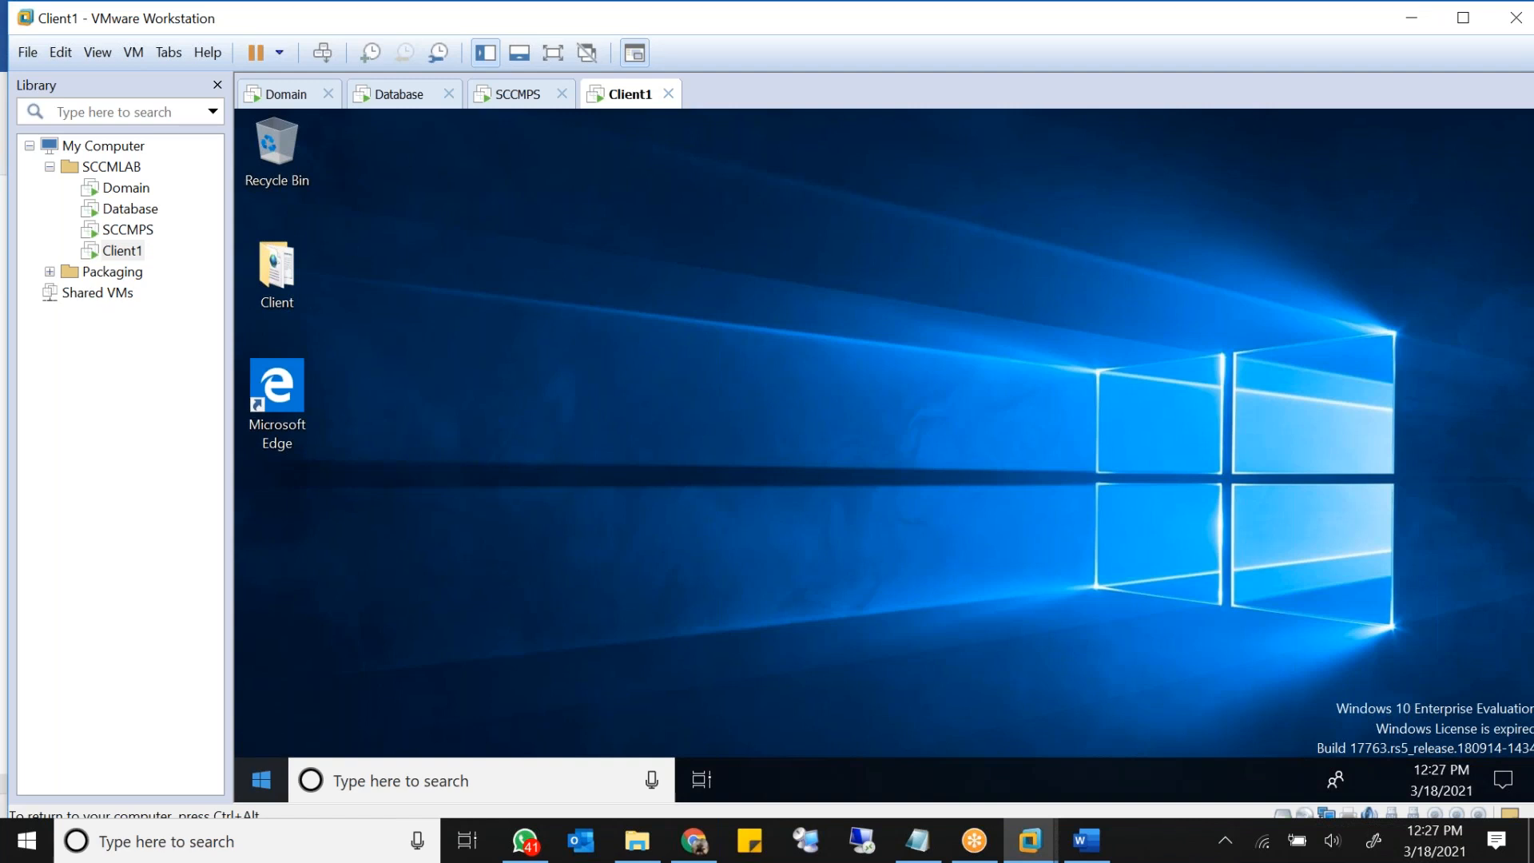
Step: Open a Command Prompt on Client1 by running cmd, and clear any stray text from its prompt
right_click(262, 779)
left_click(324, 676)
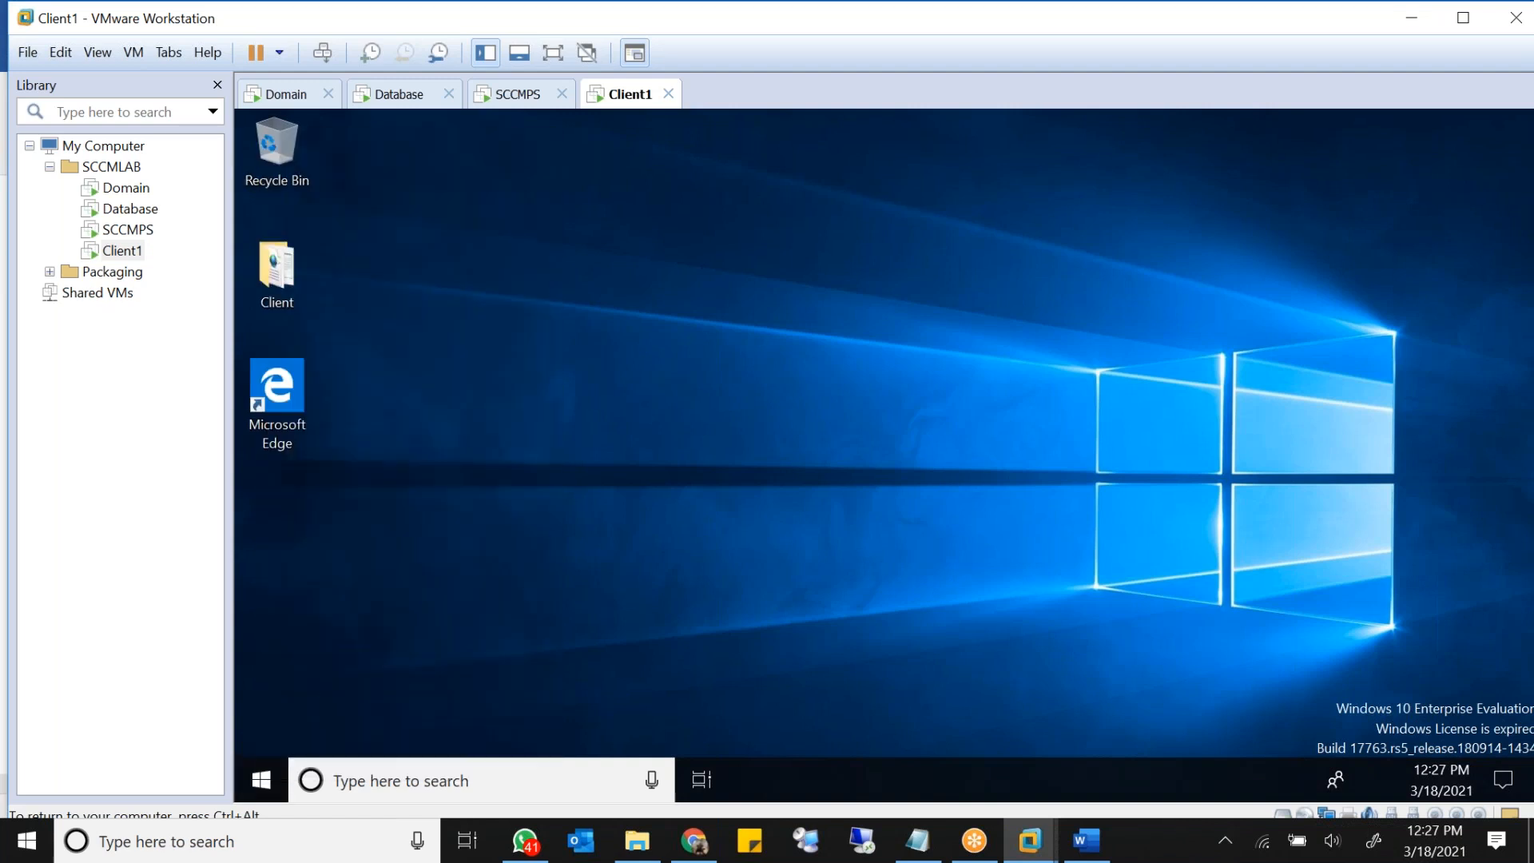
type("cmd")
key("Return")
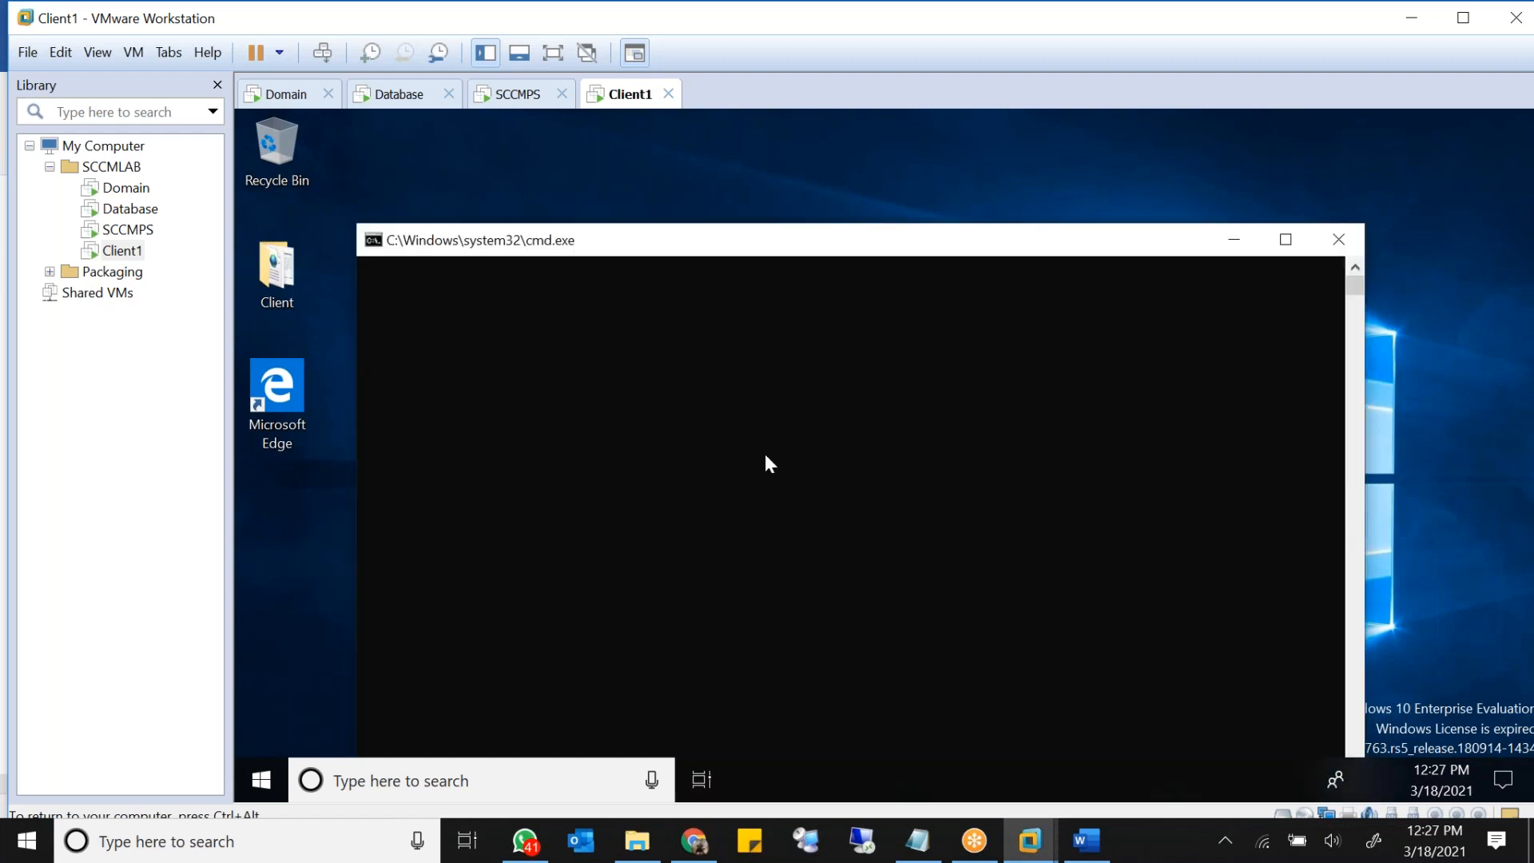
left_click(764, 455)
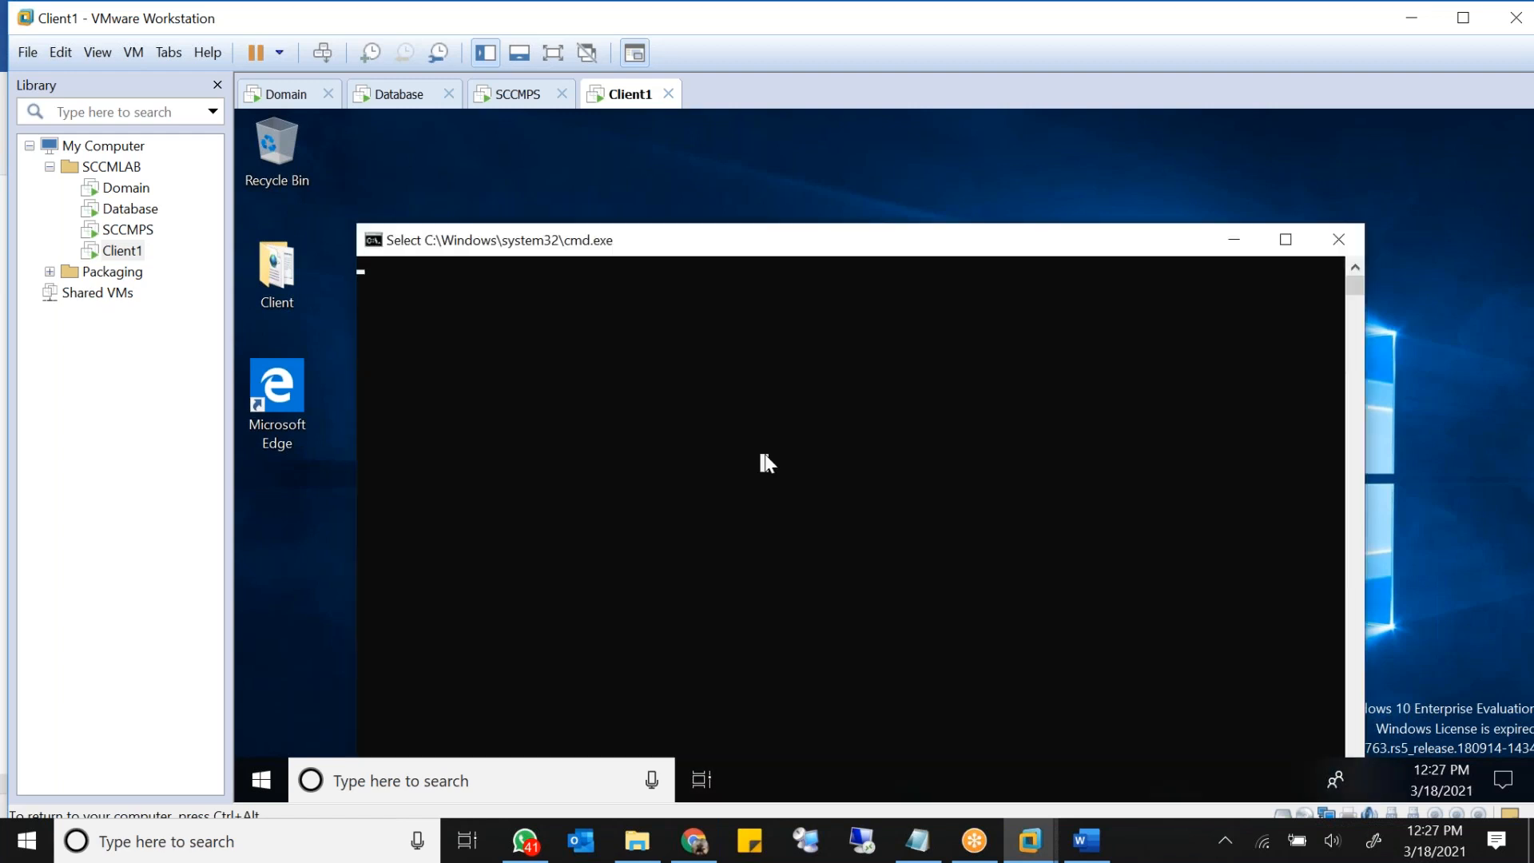
key("Escape")
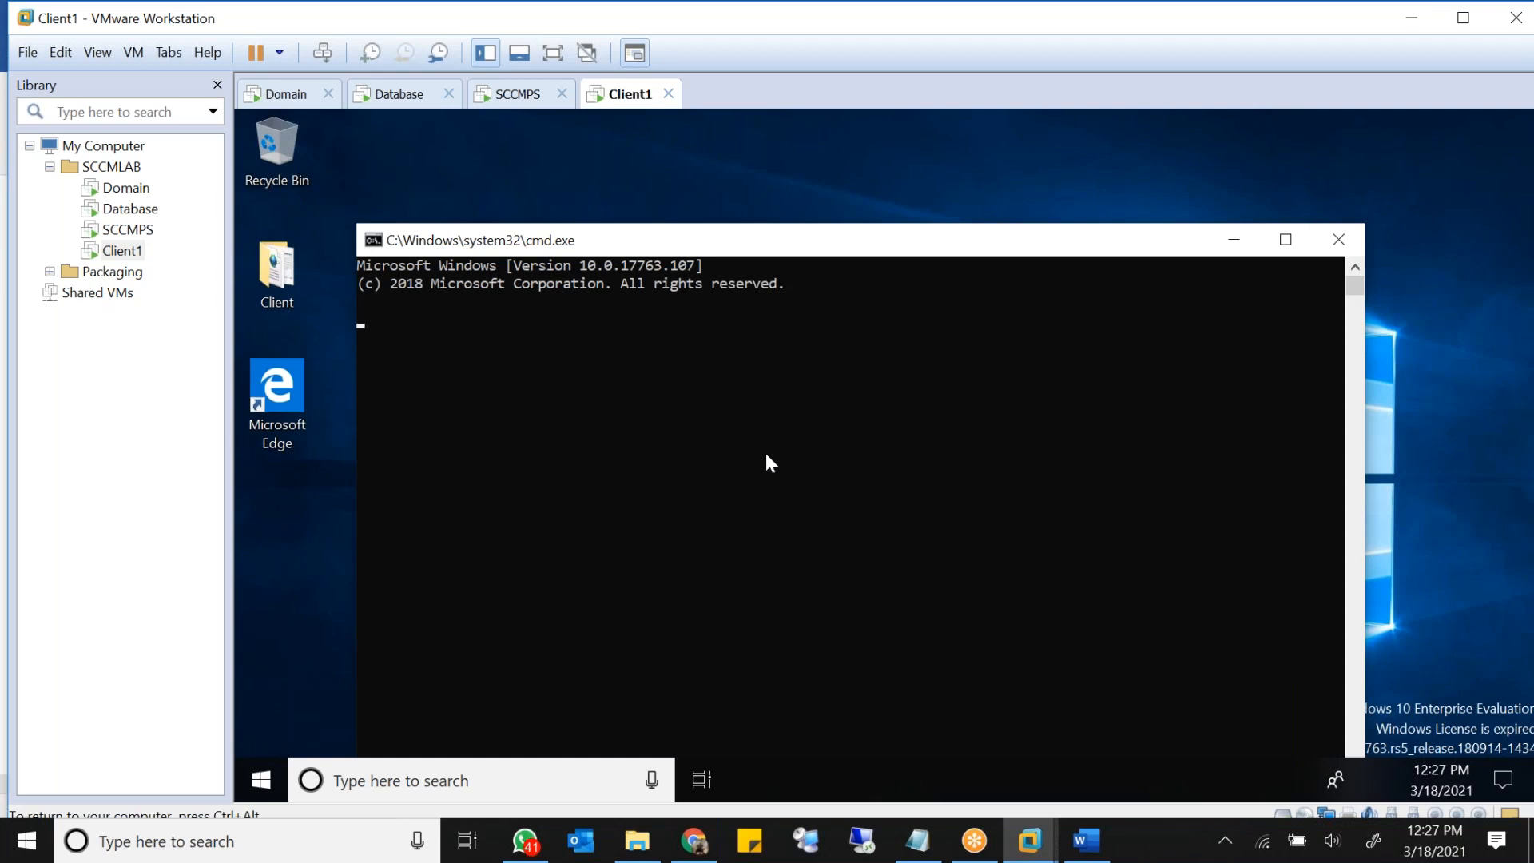
type("ckskal;skjaslkdjflaksjfd")
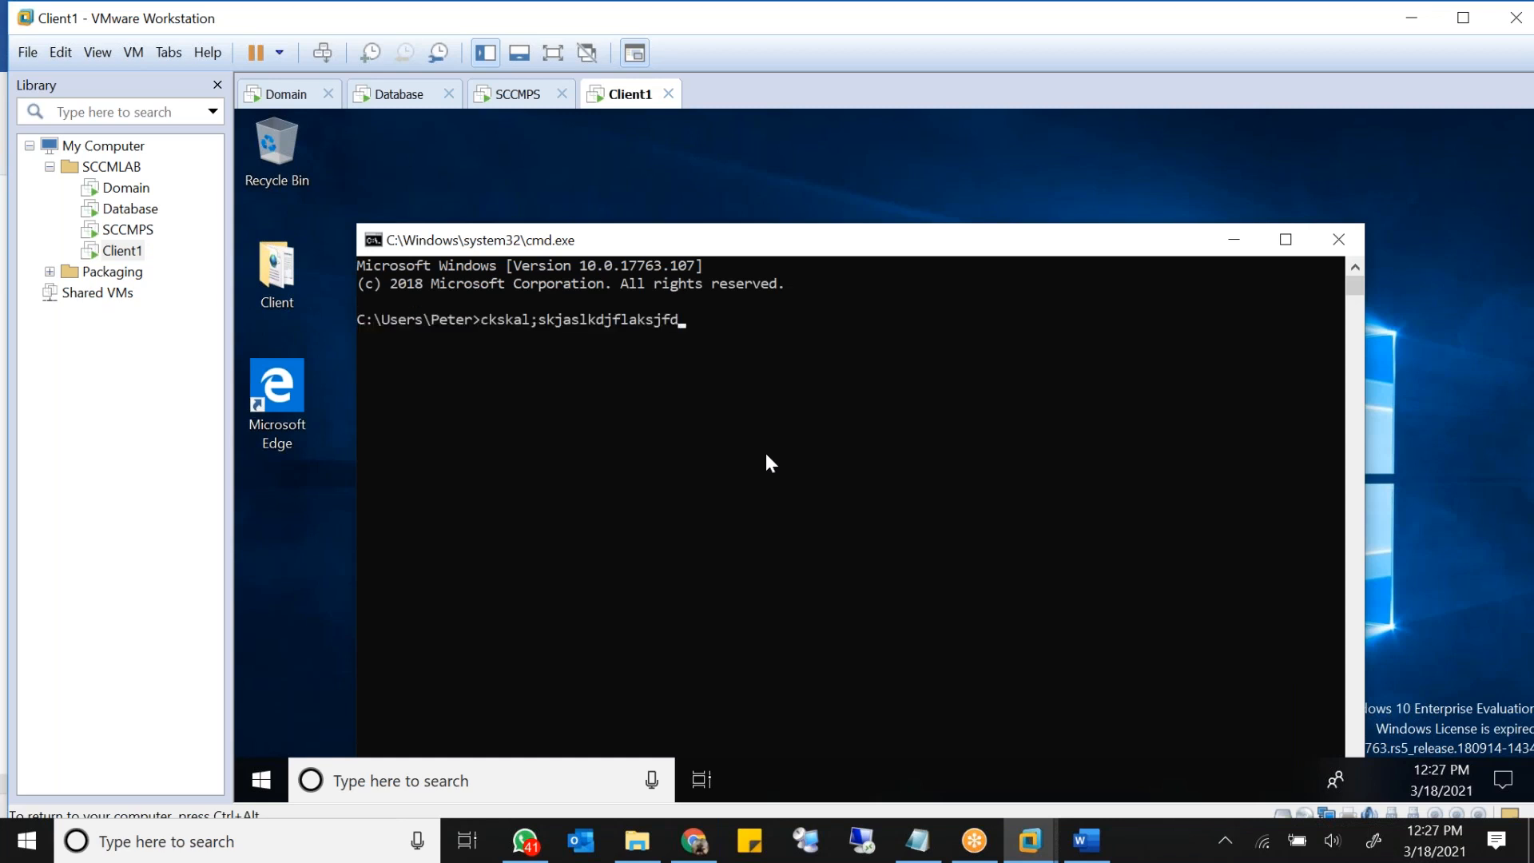
key("Escape")
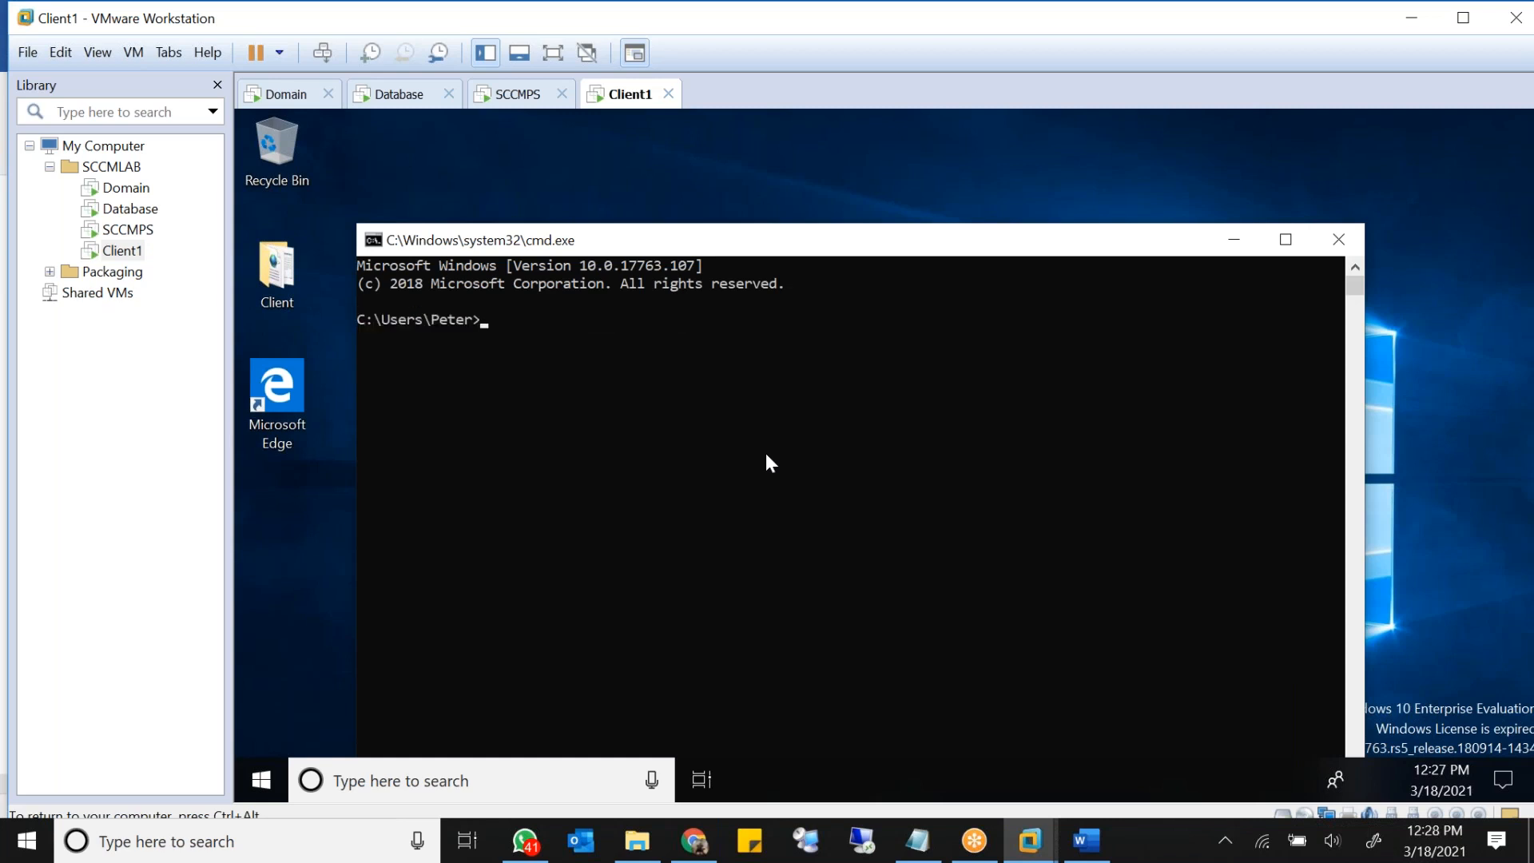
Step: Try to ping the site server under the host names sccmps and memcps, aborting the first attempt
type("k")
key("BackSpace")
type("ping sccmps")
key("Return")
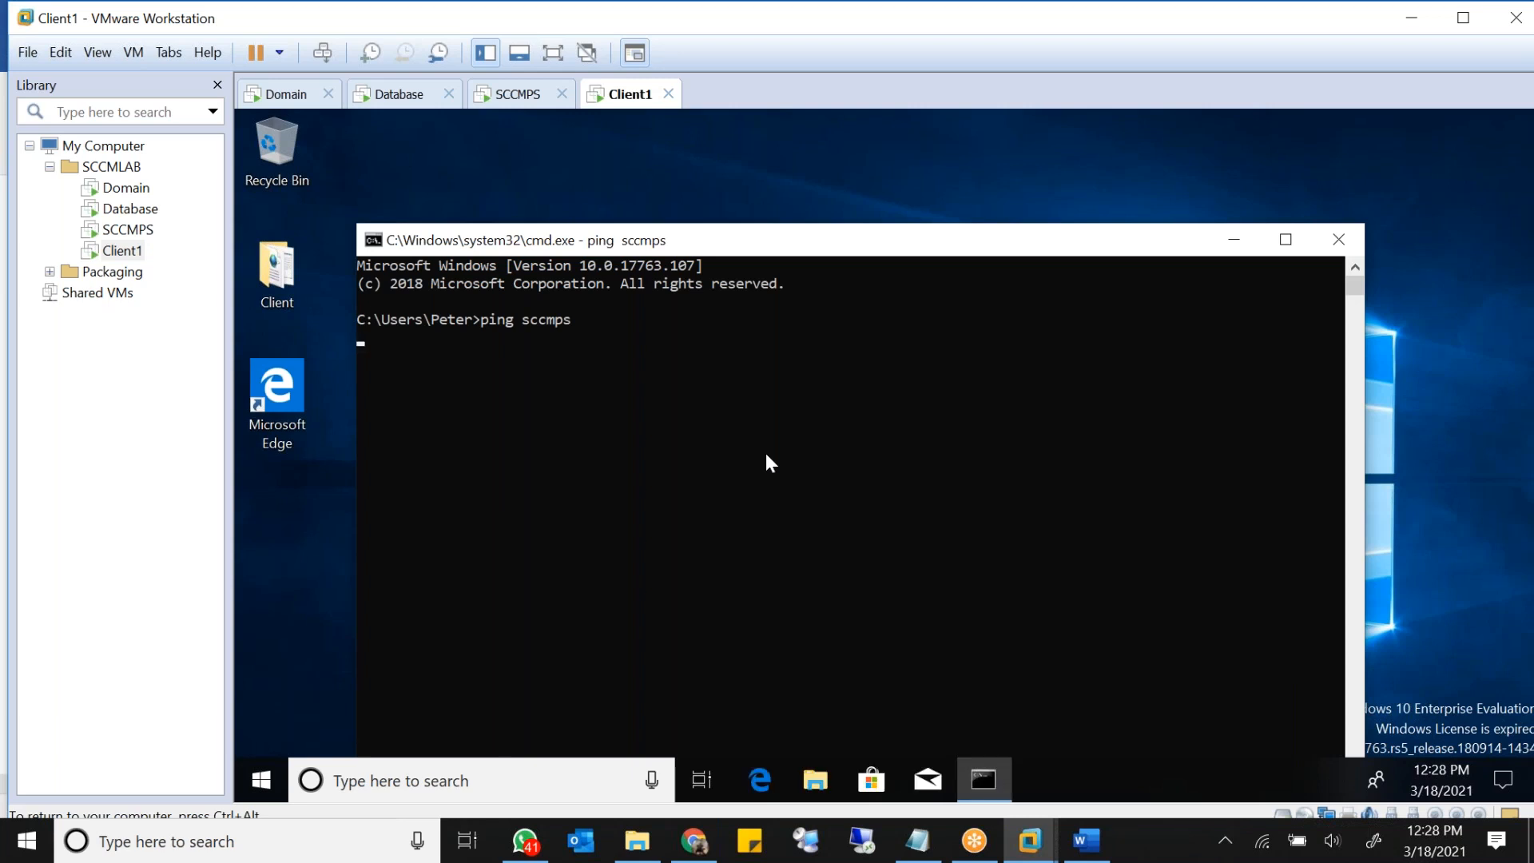
key("ctrl+c")
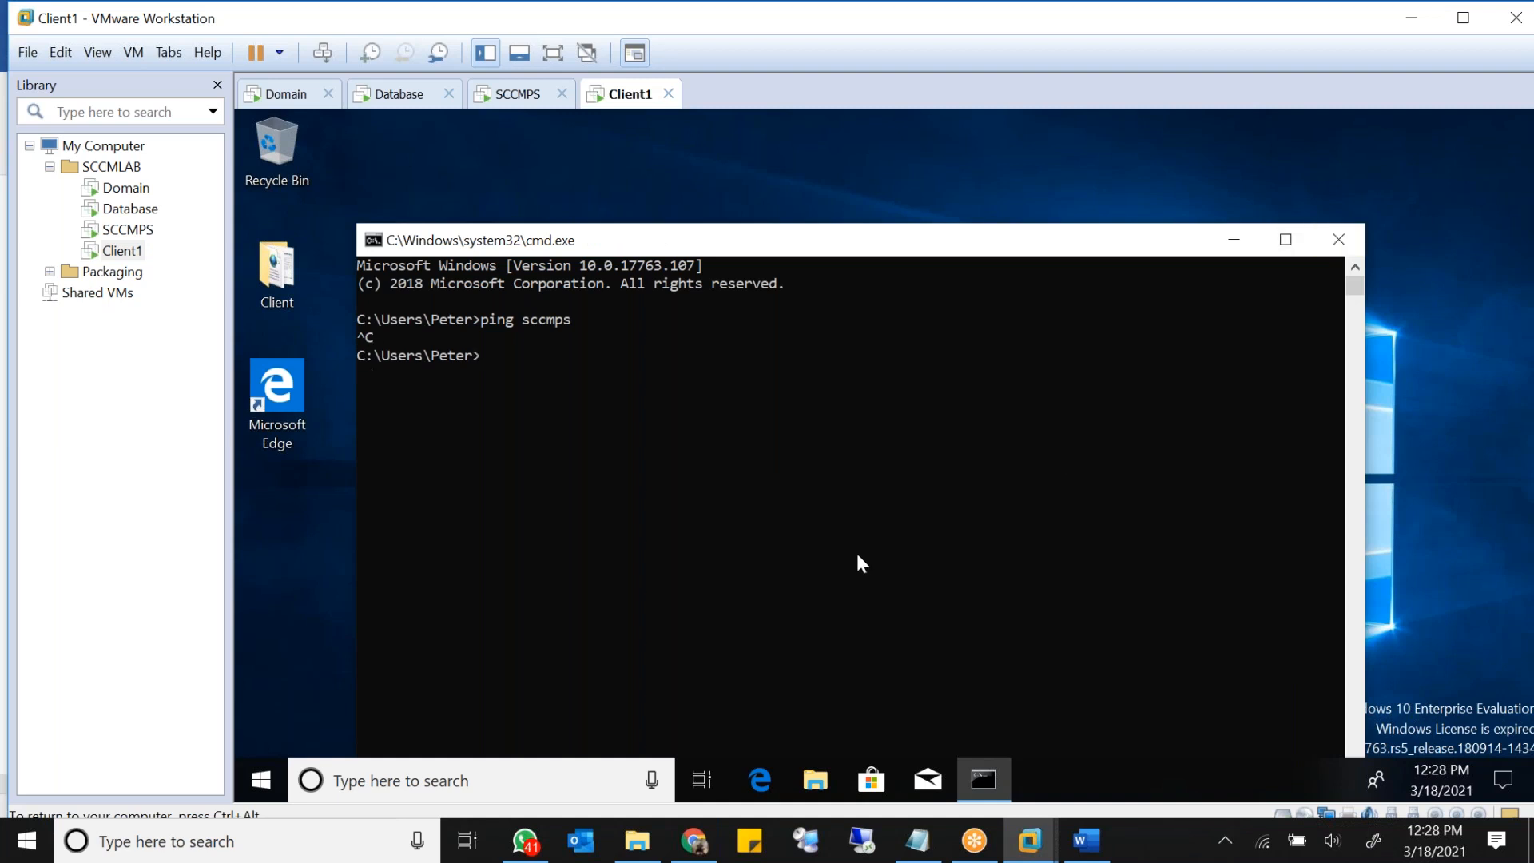
type("ping")
type(" memcp")
type("s")
key("Return")
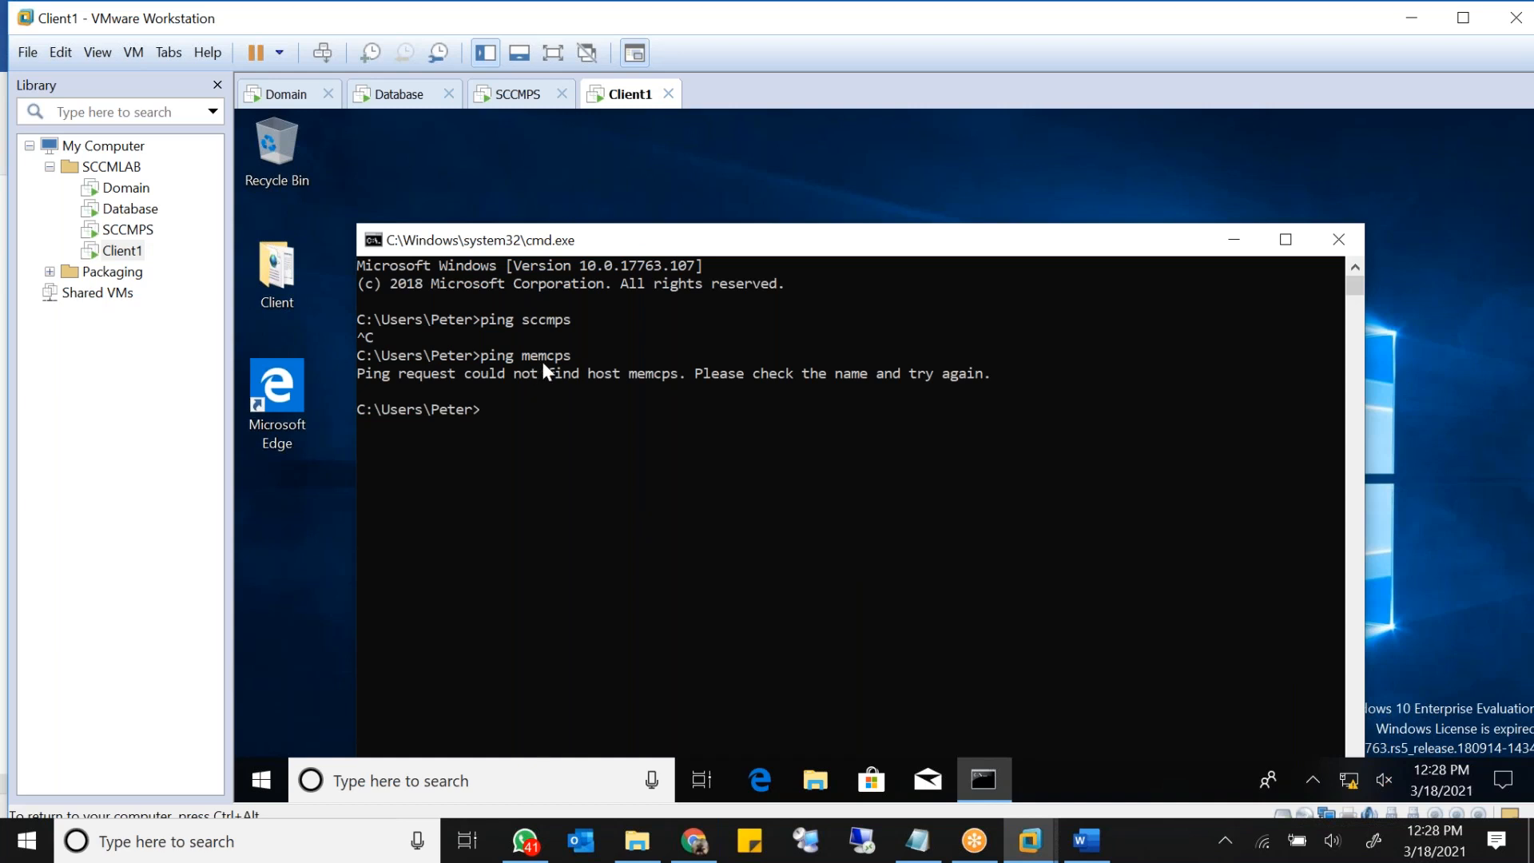
Step: Correct the host name in the previous command to ping mecmps, and close the Command Prompt
key("Up")
key("Left")
key("BackSpace")
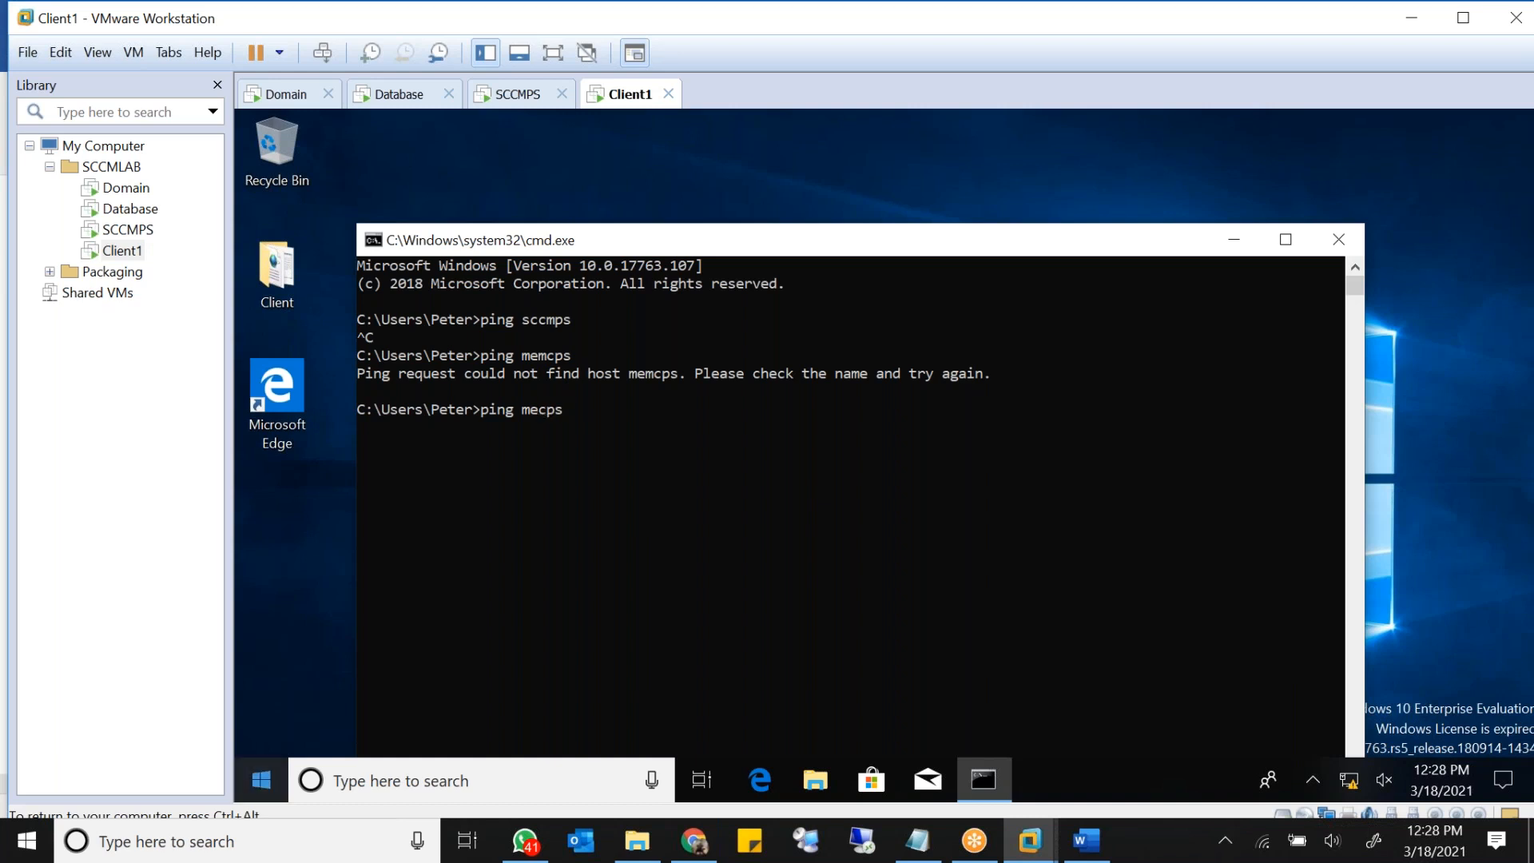
type("m")
key("Return")
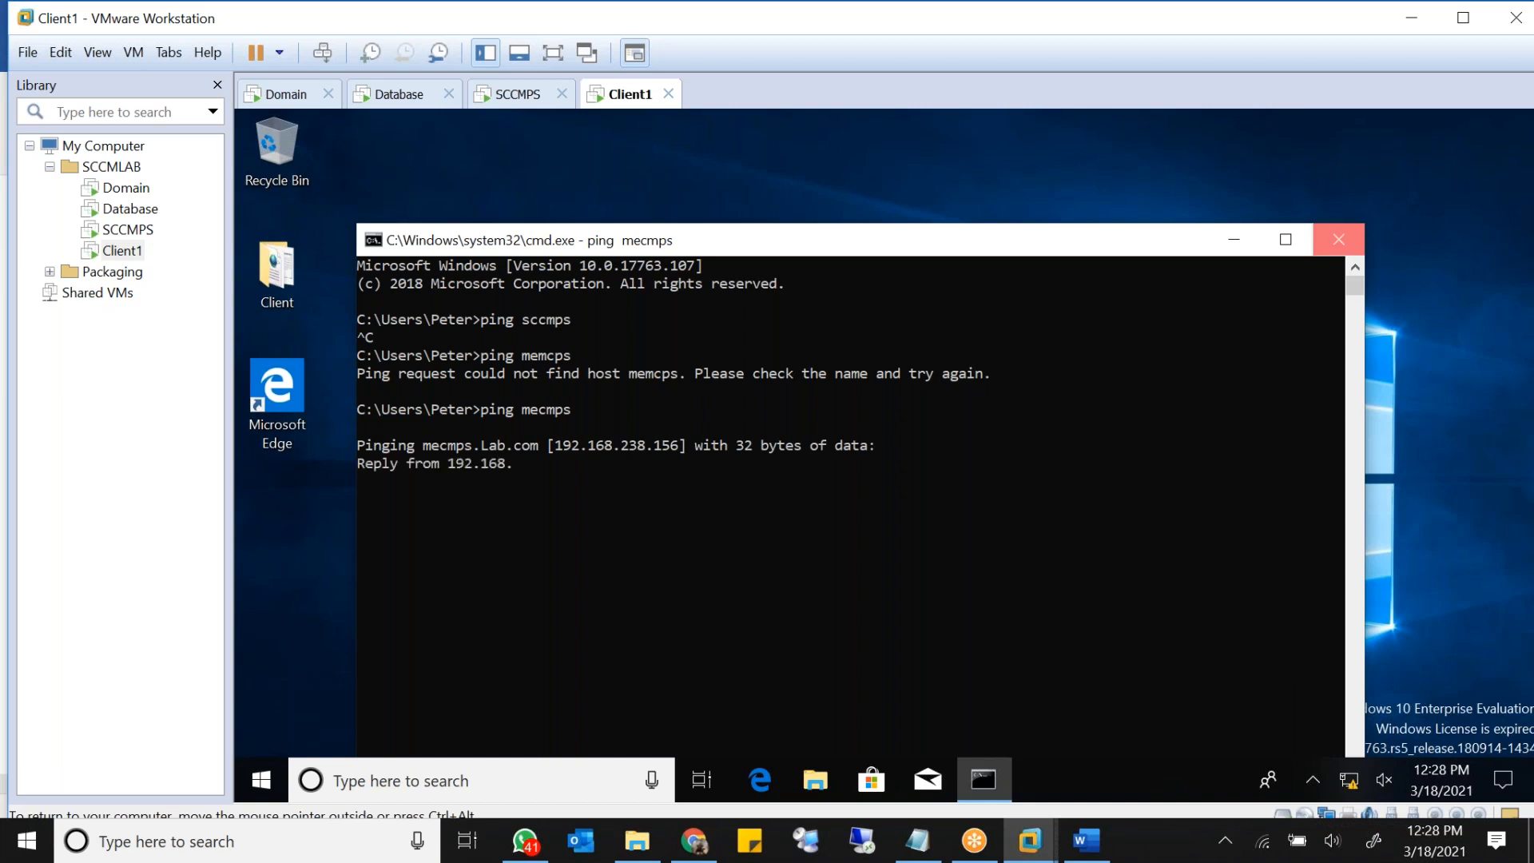
left_click(1338, 240)
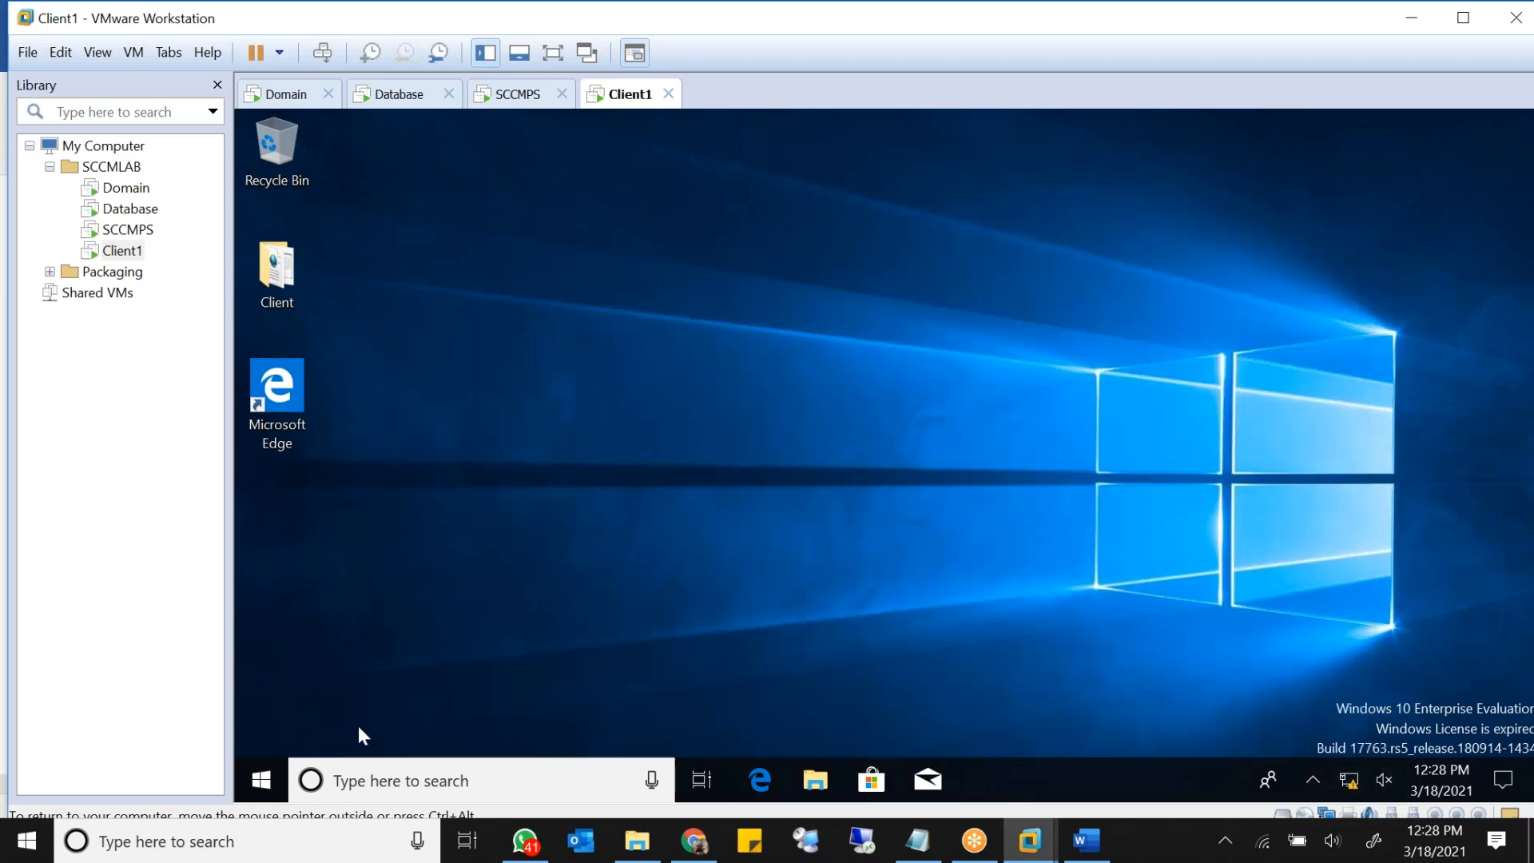
Step: Restart the Client1 machine and sign in again with the account password
right_click(276, 781)
mouse_move(471, 719)
left_click(625, 709)
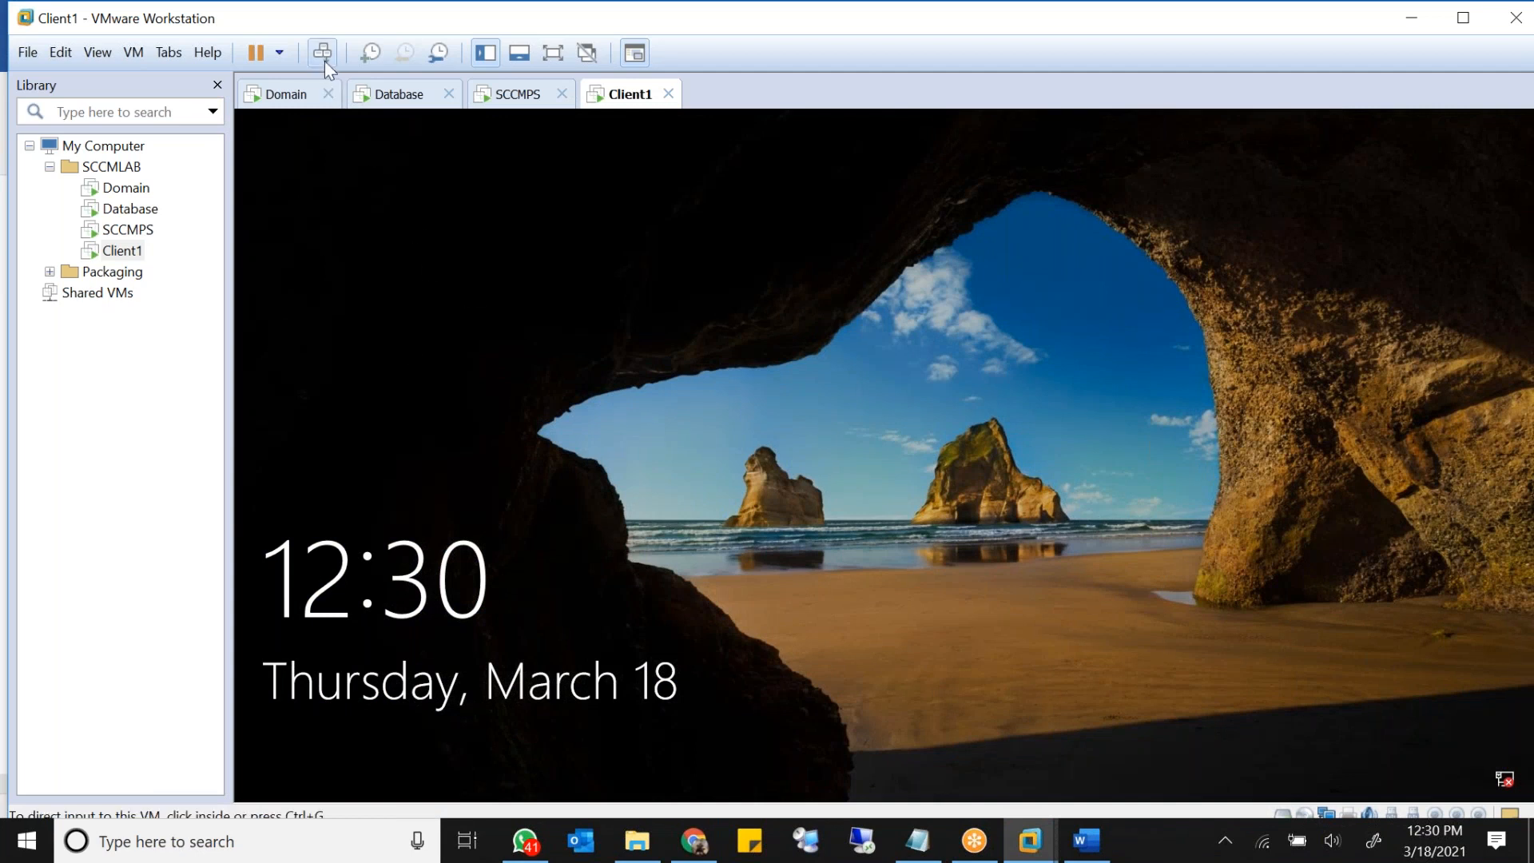
left_click(948, 565)
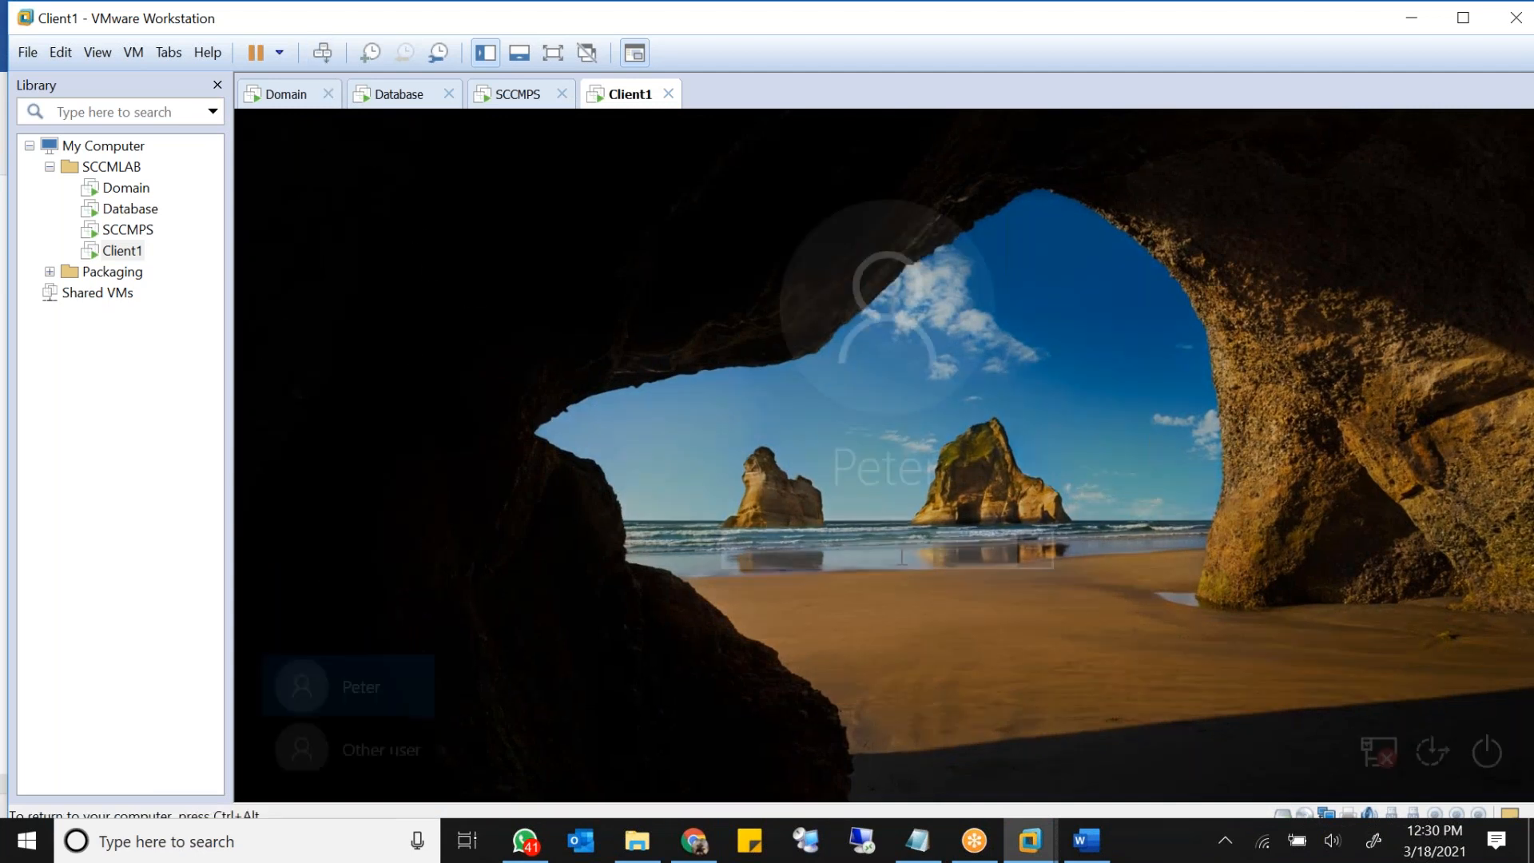
type("••••••")
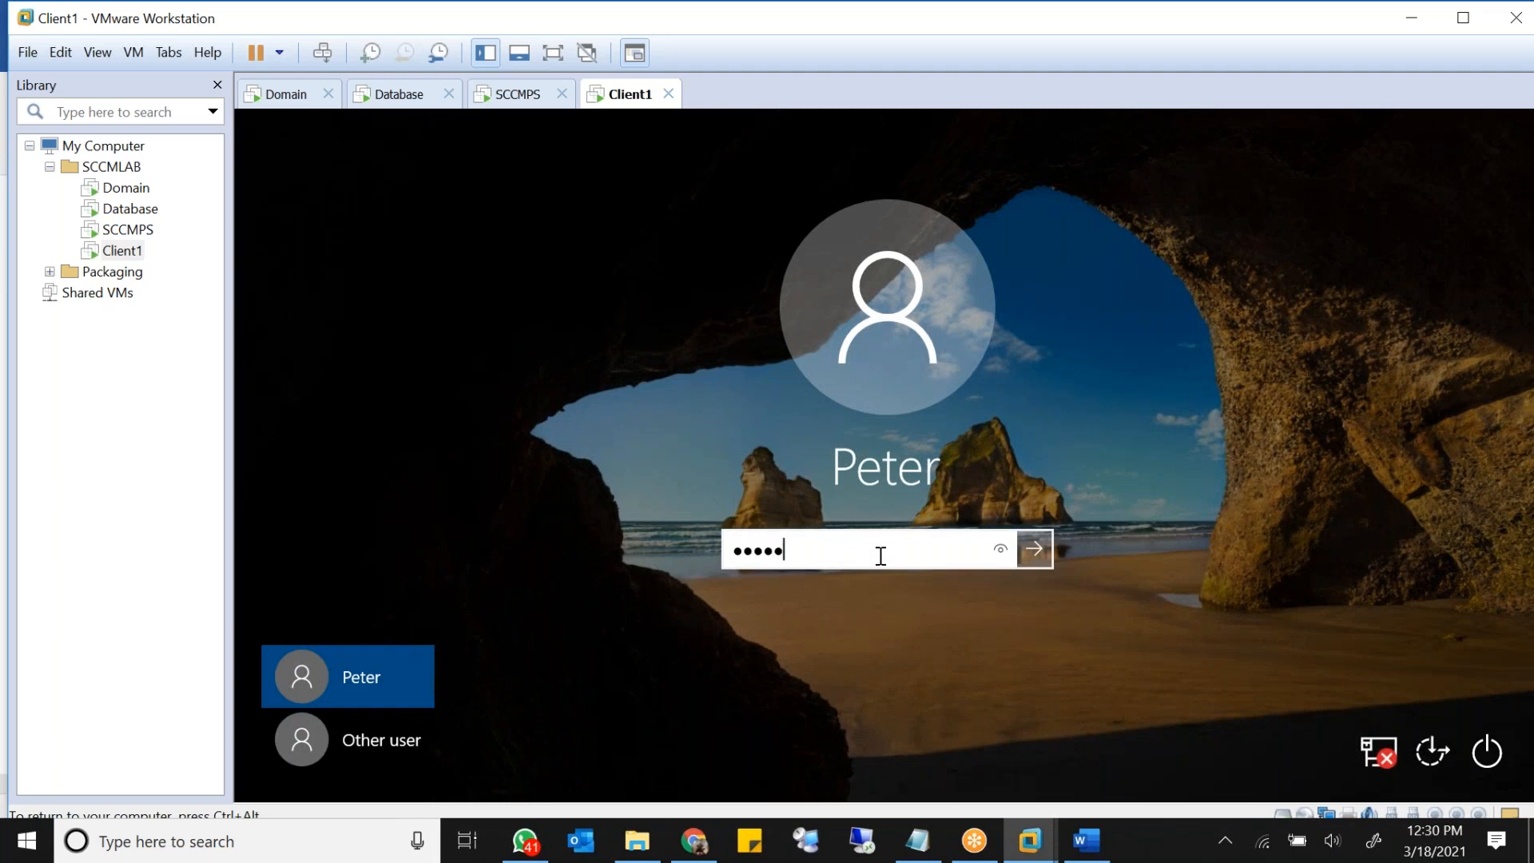
type("•••")
key("Return")
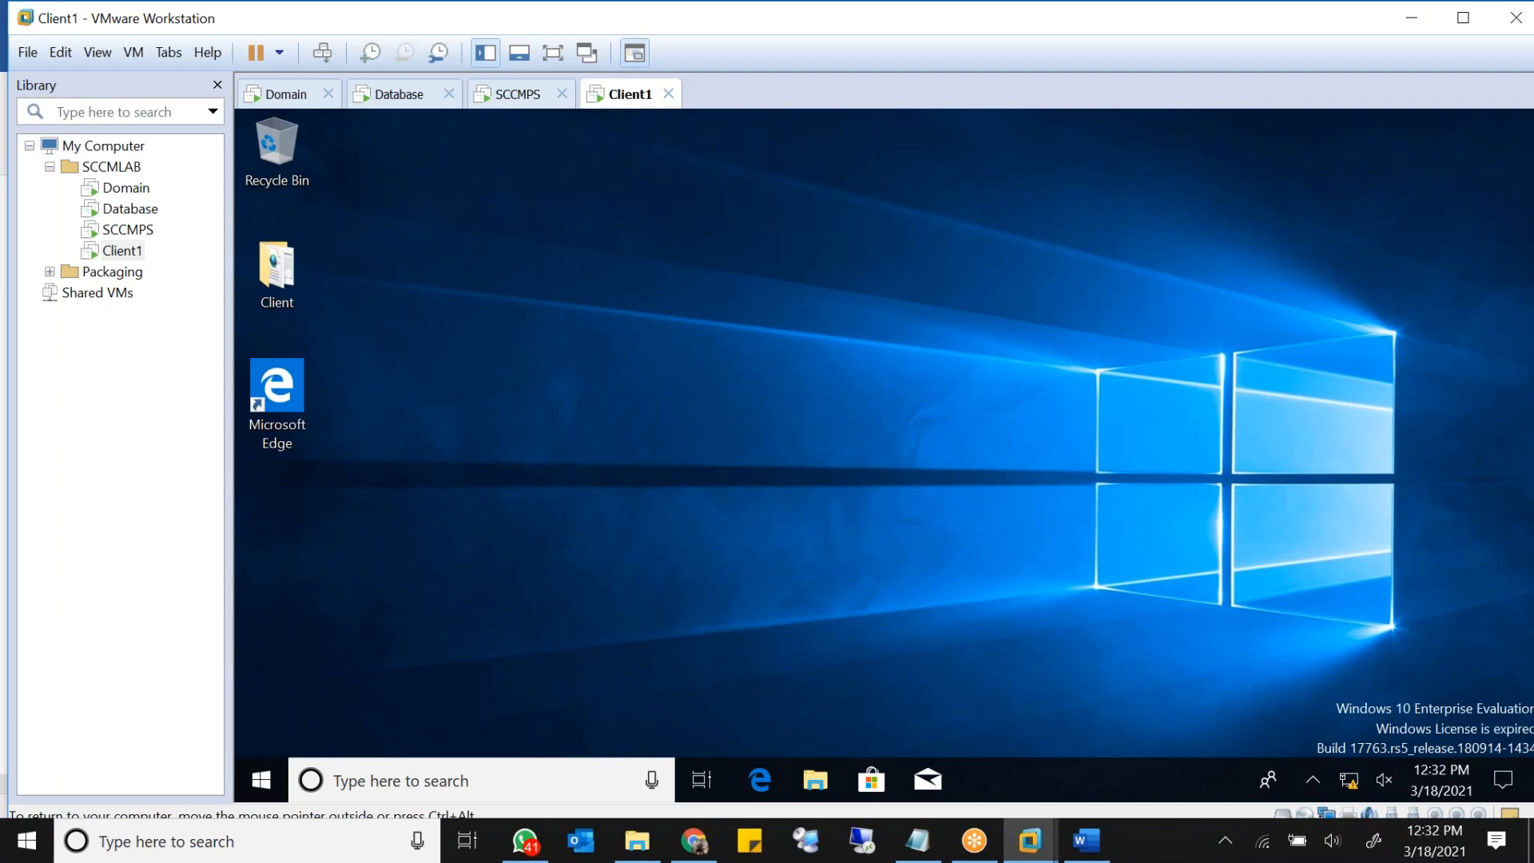
right_click(537, 470)
left_click(536, 468)
right_click(705, 496)
left_click(705, 495)
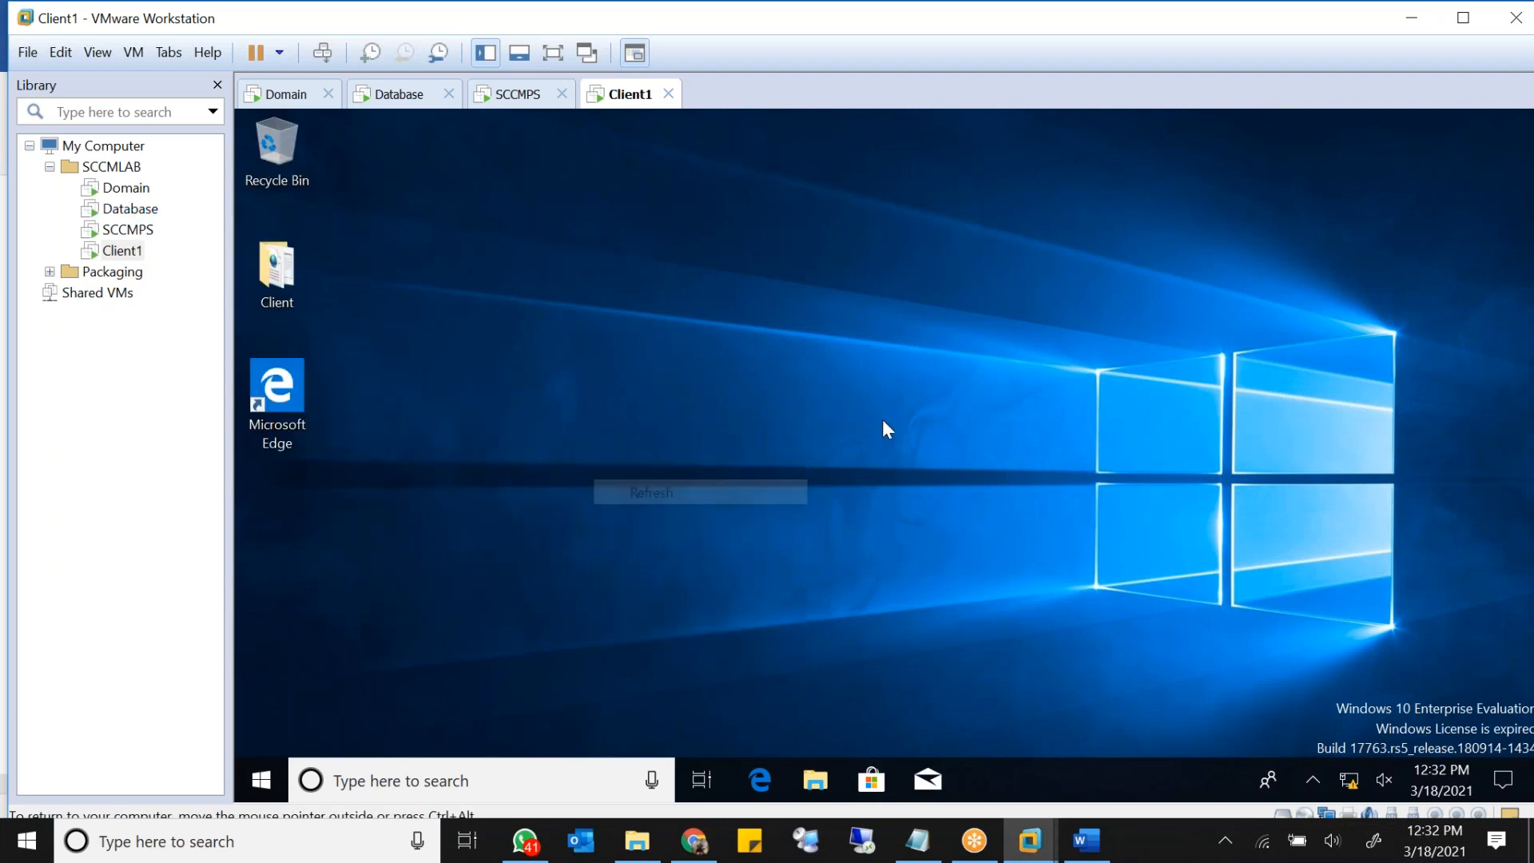
right_click(835, 493)
left_click(835, 493)
right_click(1087, 487)
left_click(1087, 487)
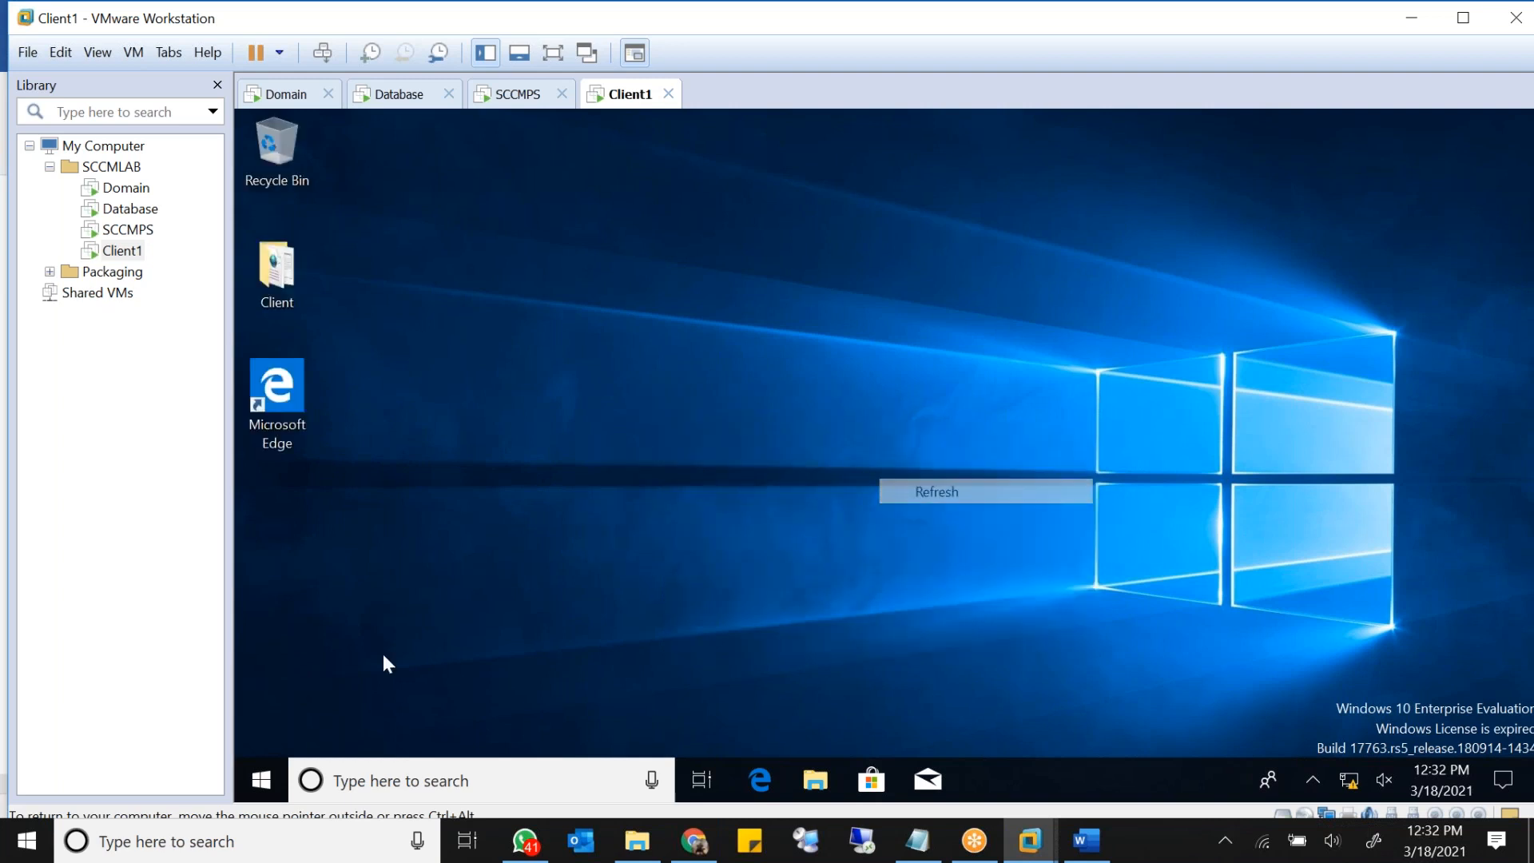
Step: Open a Command Prompt on Client1 and ping mecmps to test connectivity to the site server
right_click(277, 786)
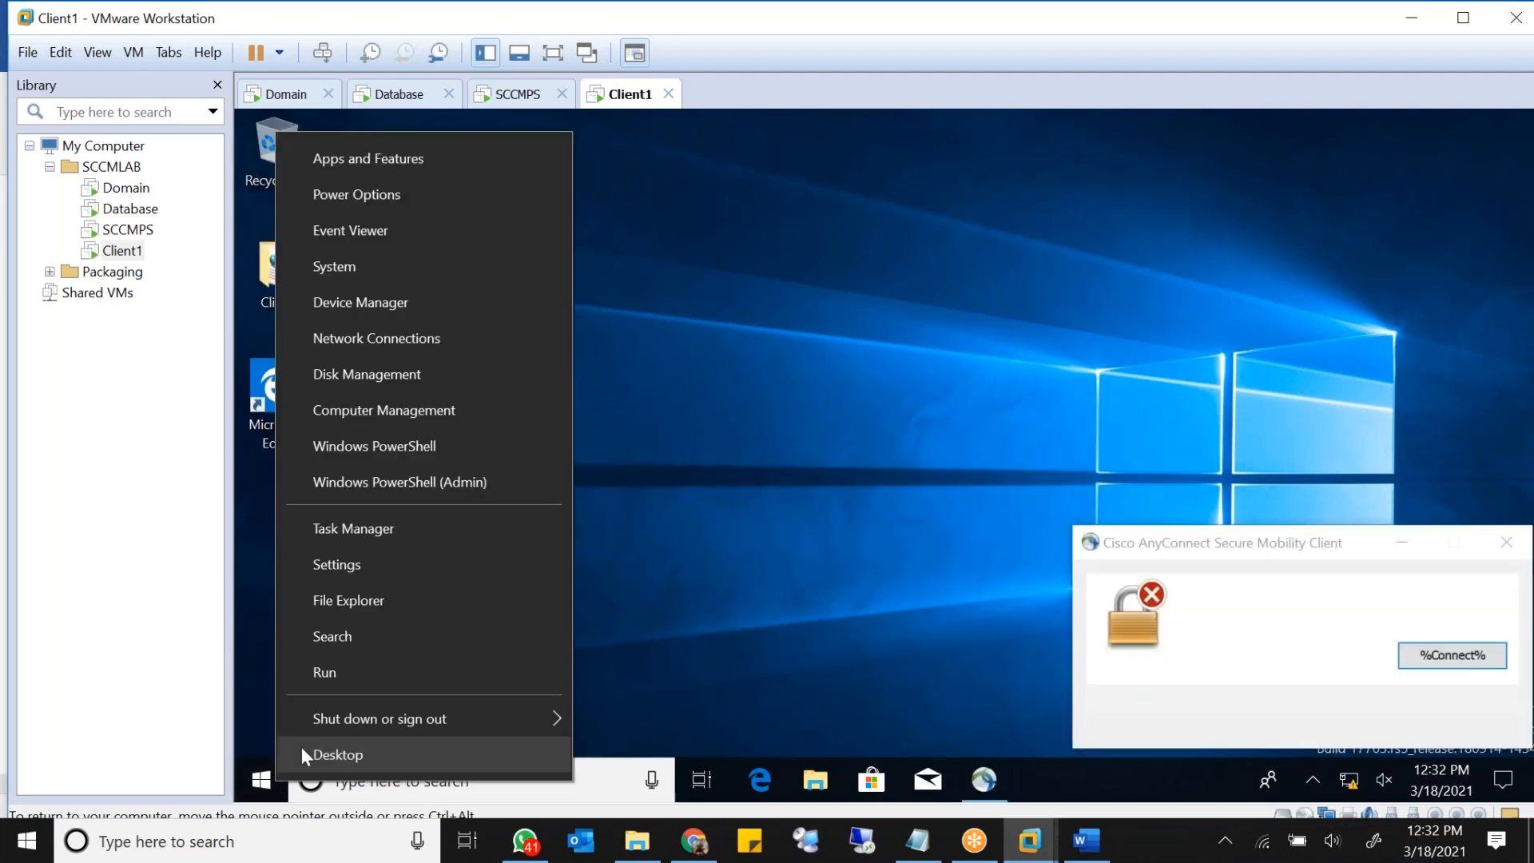
left_click(372, 669)
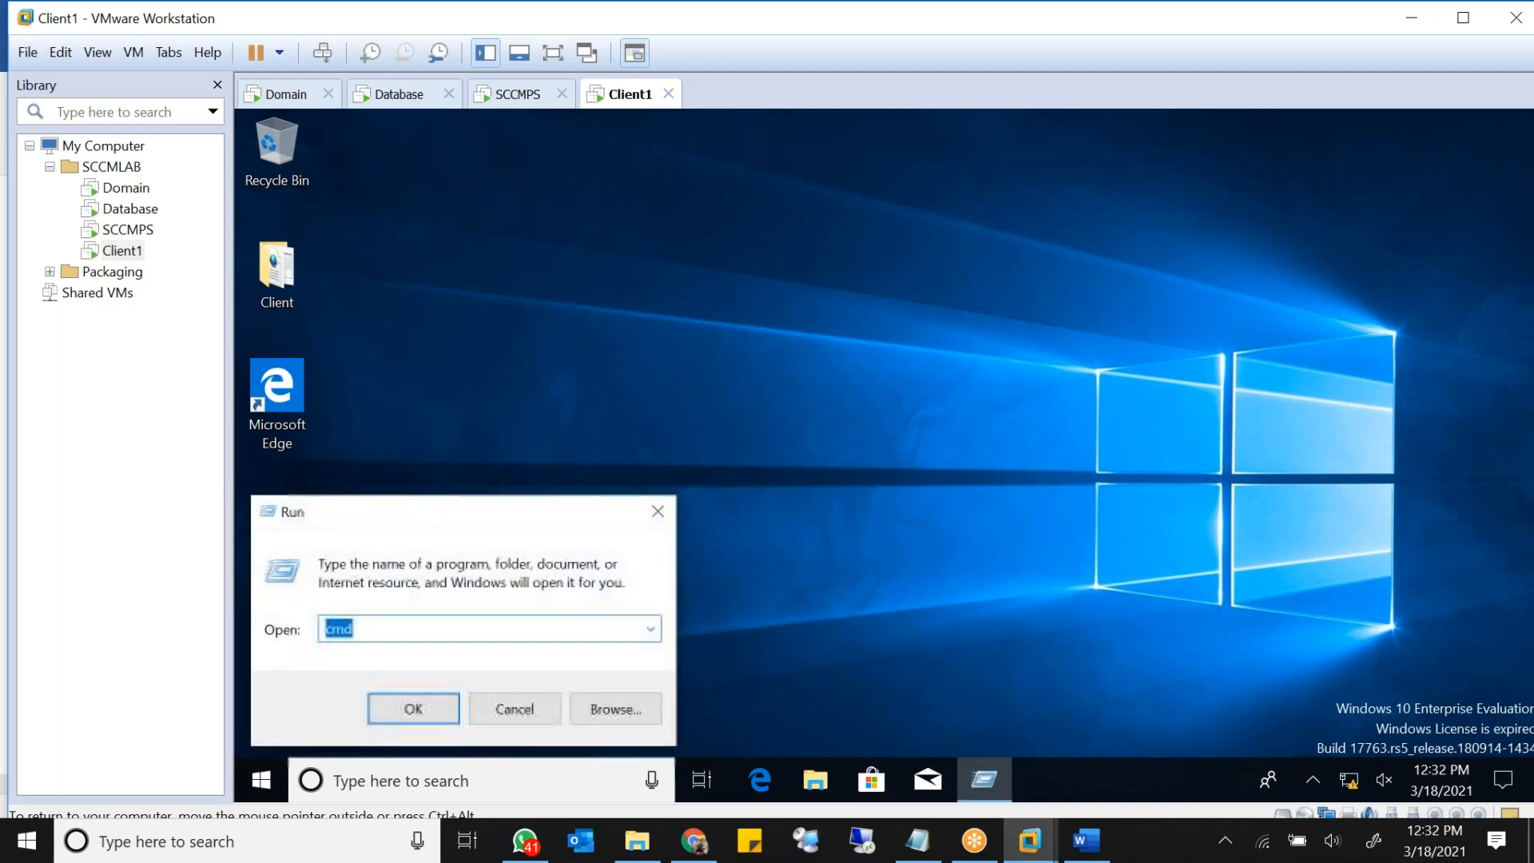
key("Return")
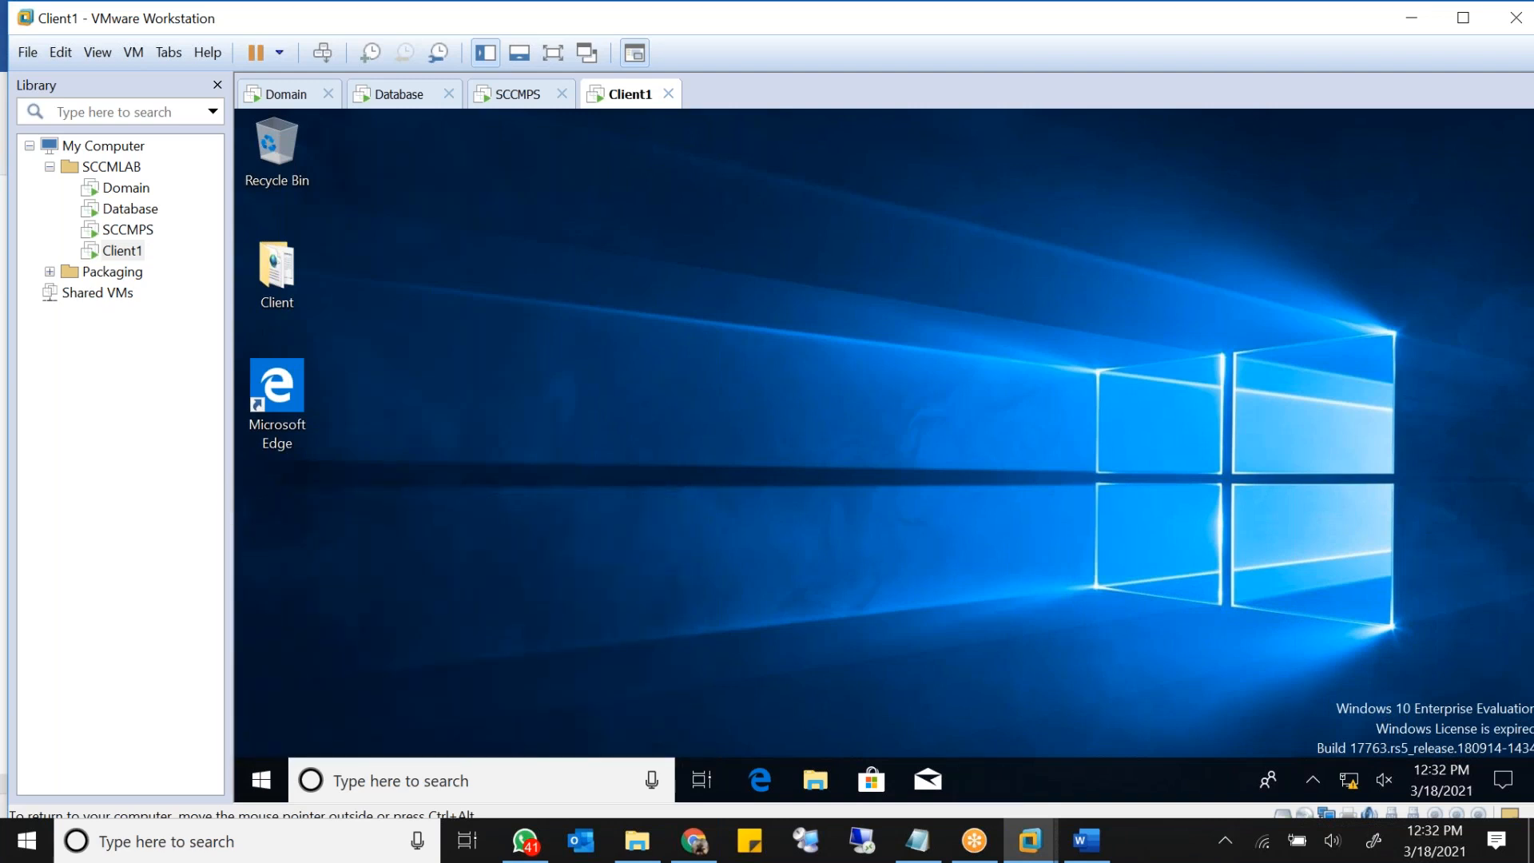
type("ping mecmps")
key("Return")
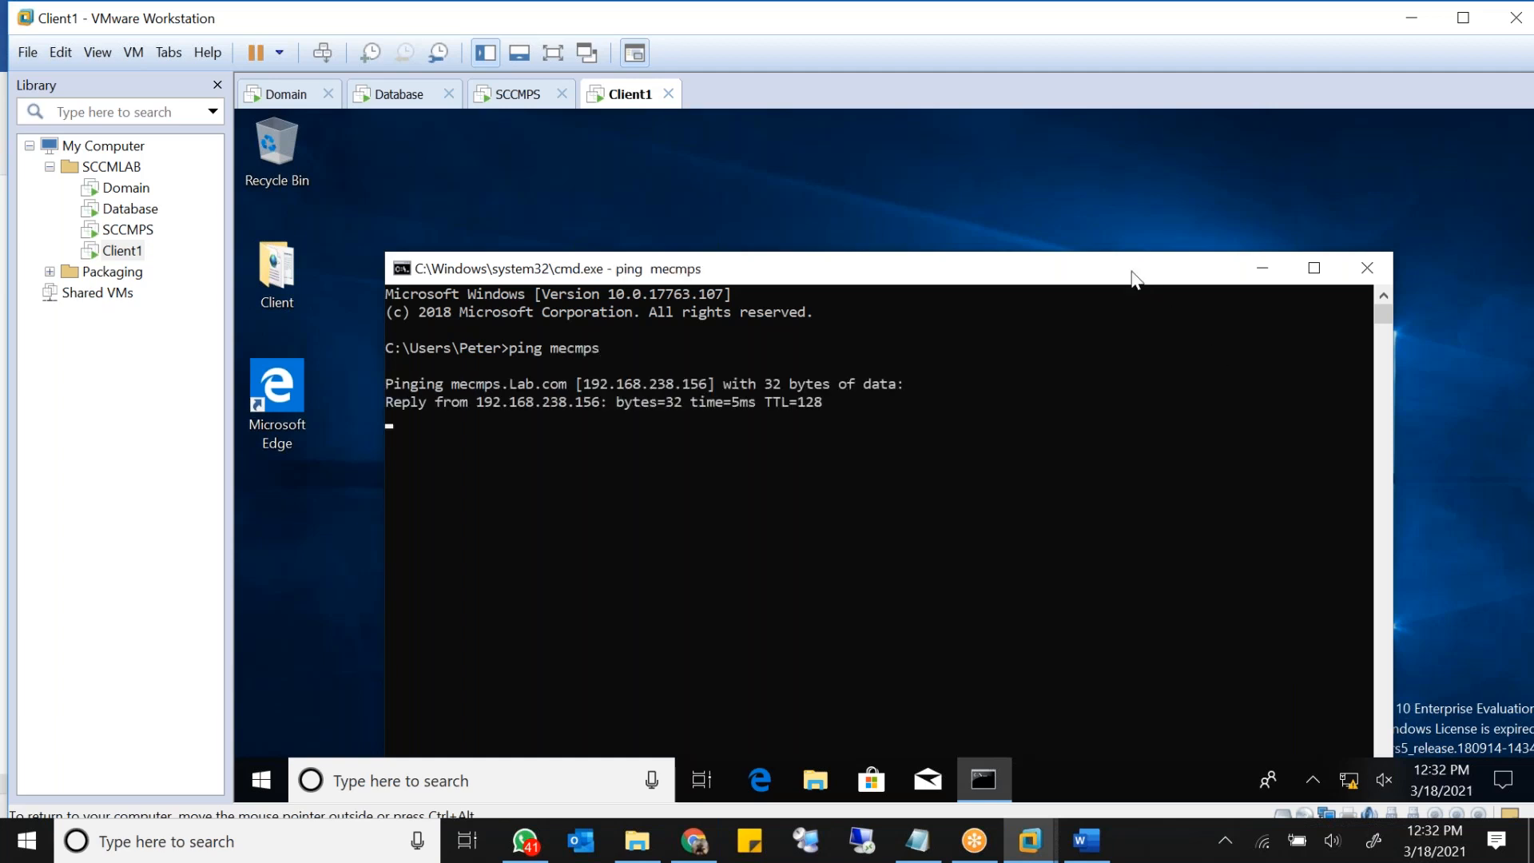
left_click_drag(1110, 273, 1082, 200)
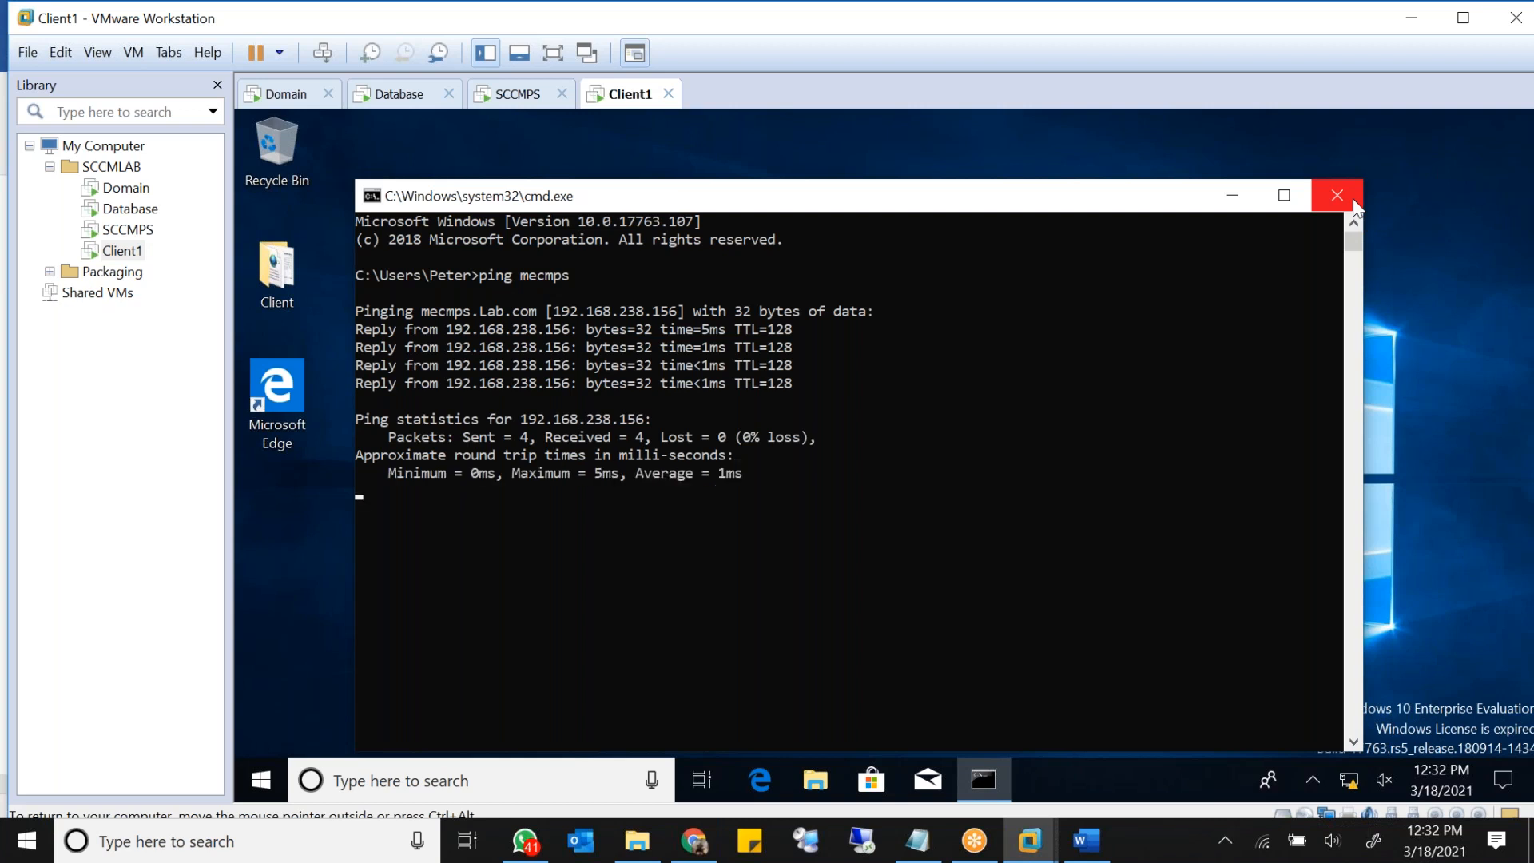
Step: Open the Services console with services.msc and find the SMS Agent Host service to check its status
type("services.msc")
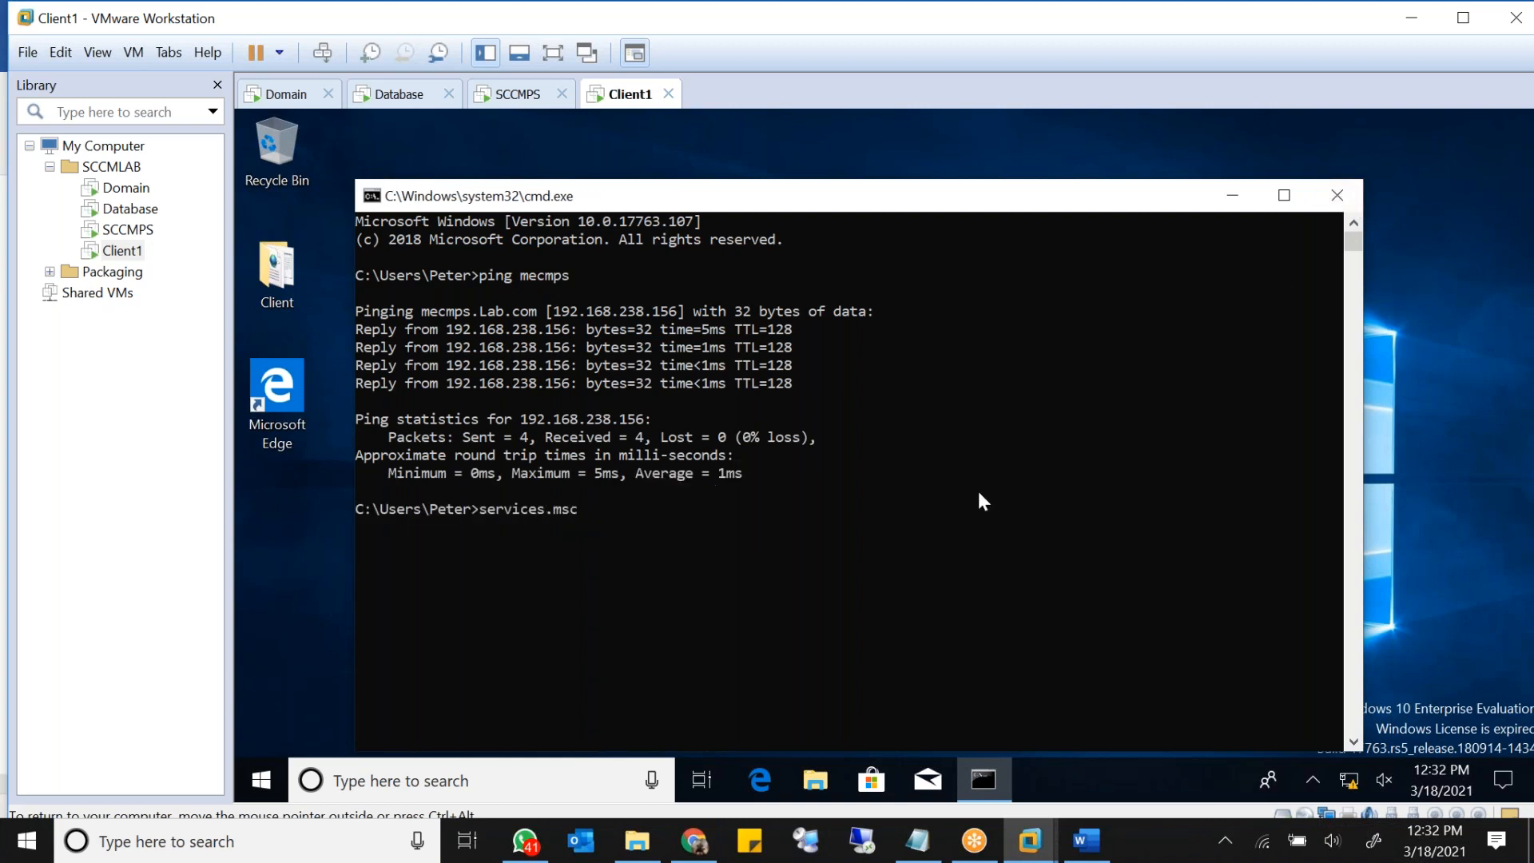
key("Return")
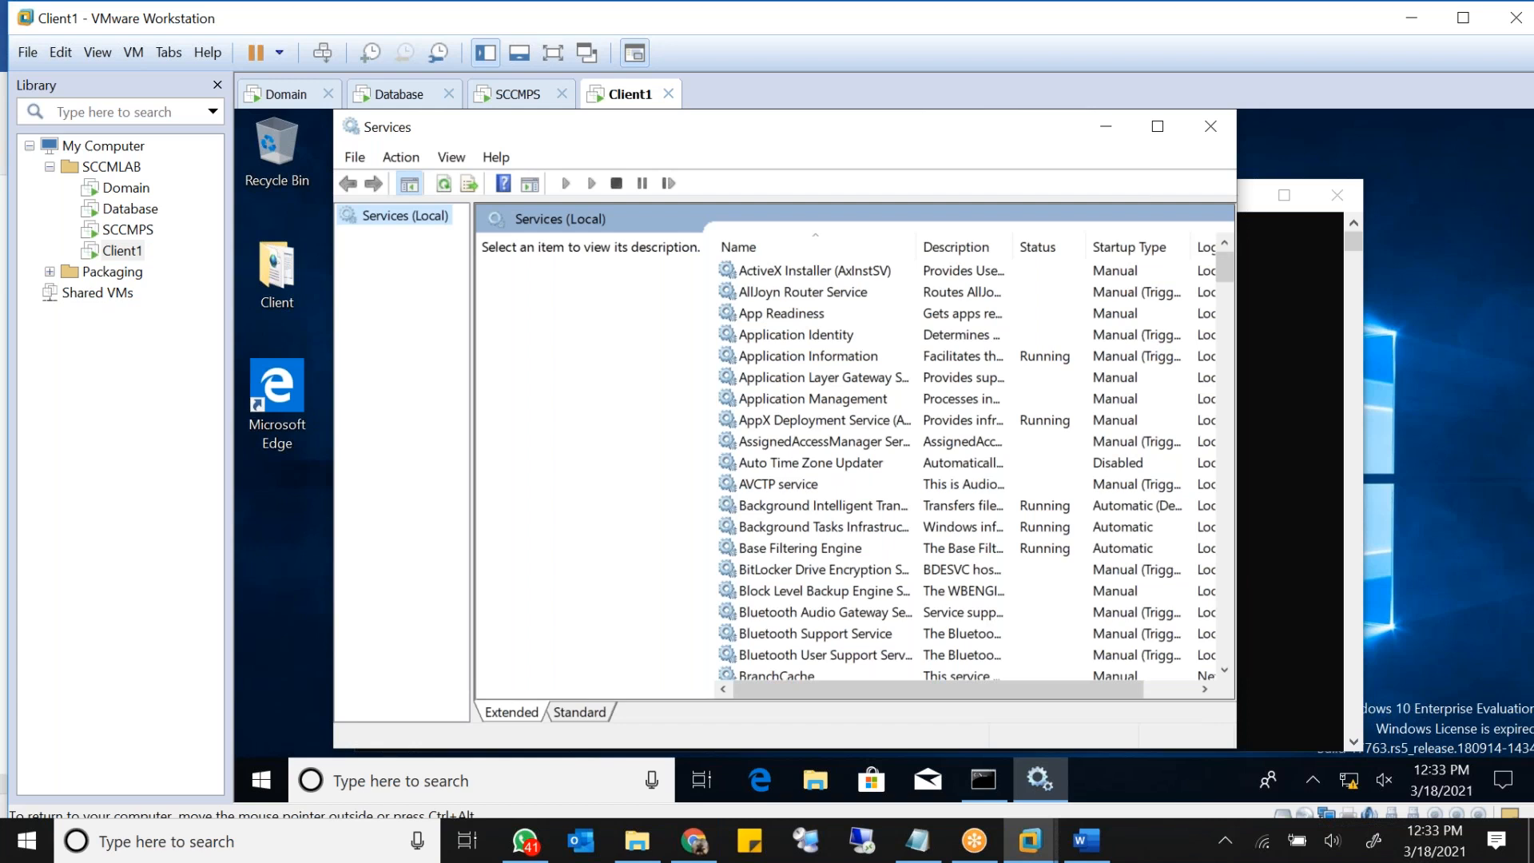
left_click(855, 483)
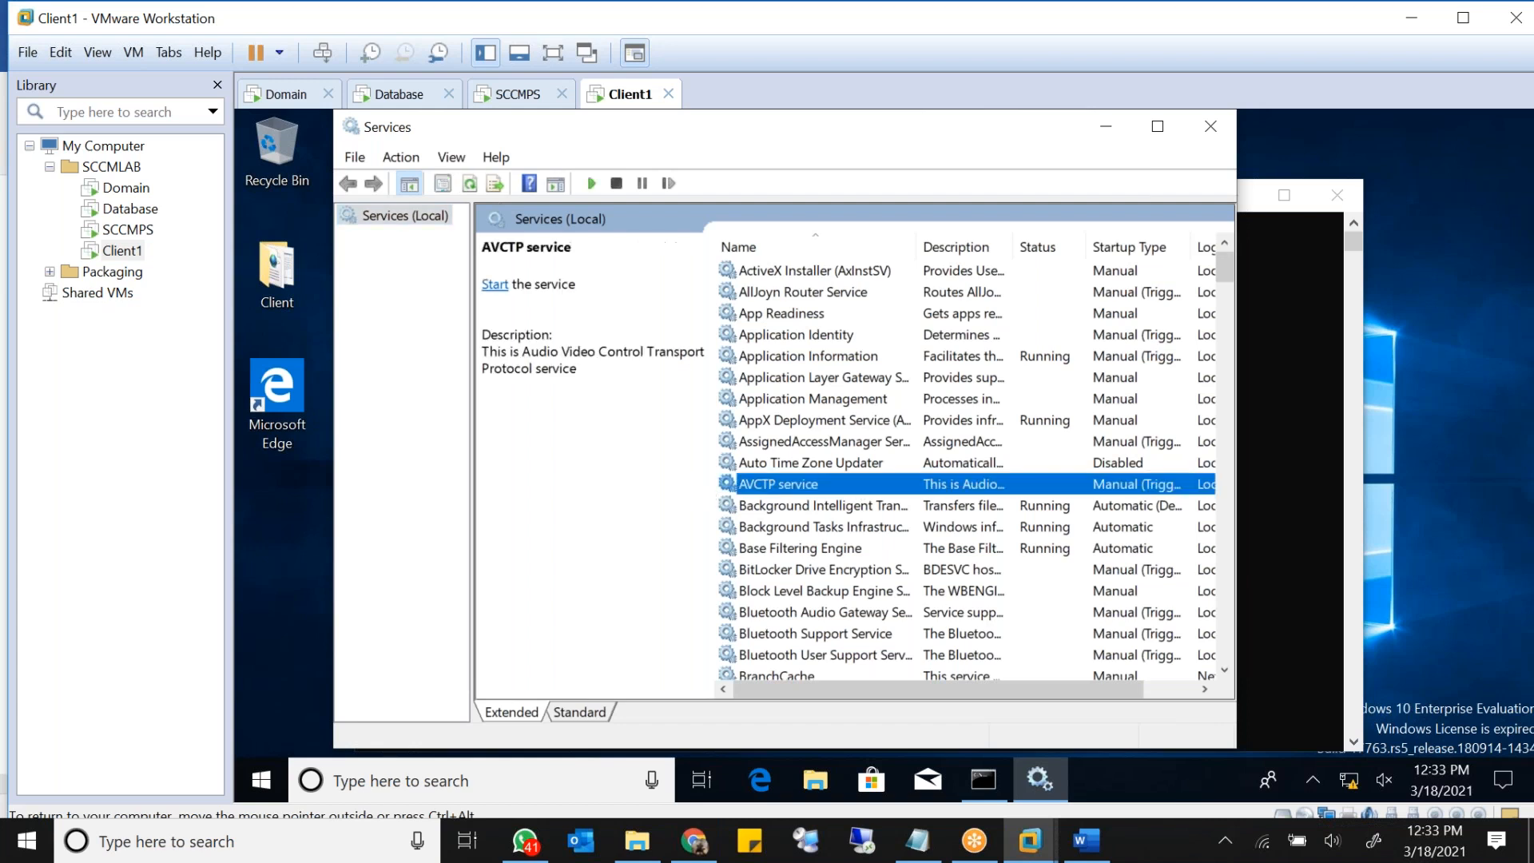
type("sms")
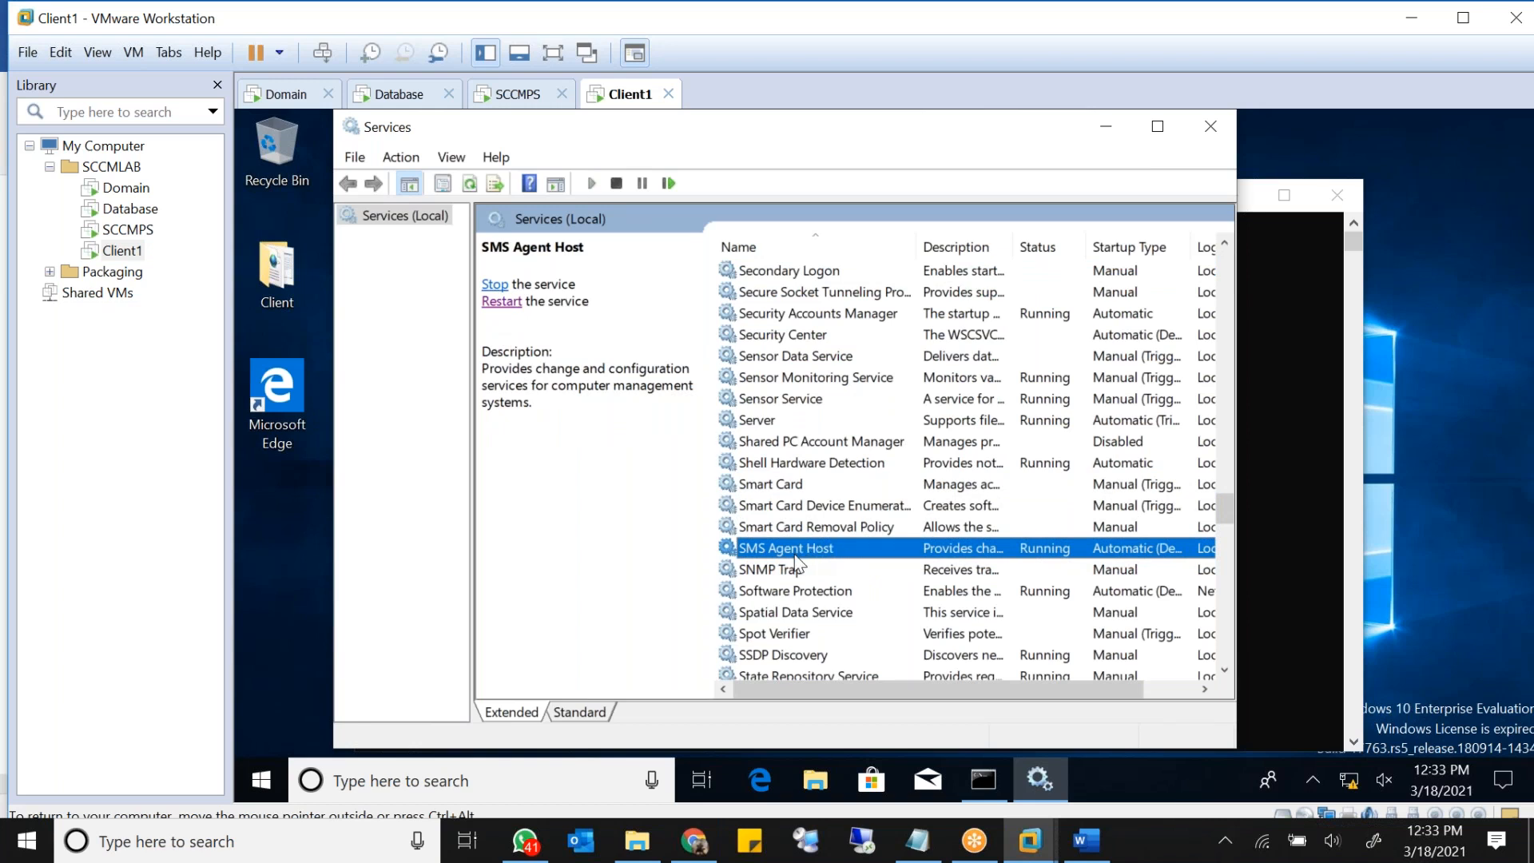
Step: Check the Windows Management Instrumentation and Windows Update services, and minimize the Services console
left_click(791, 591)
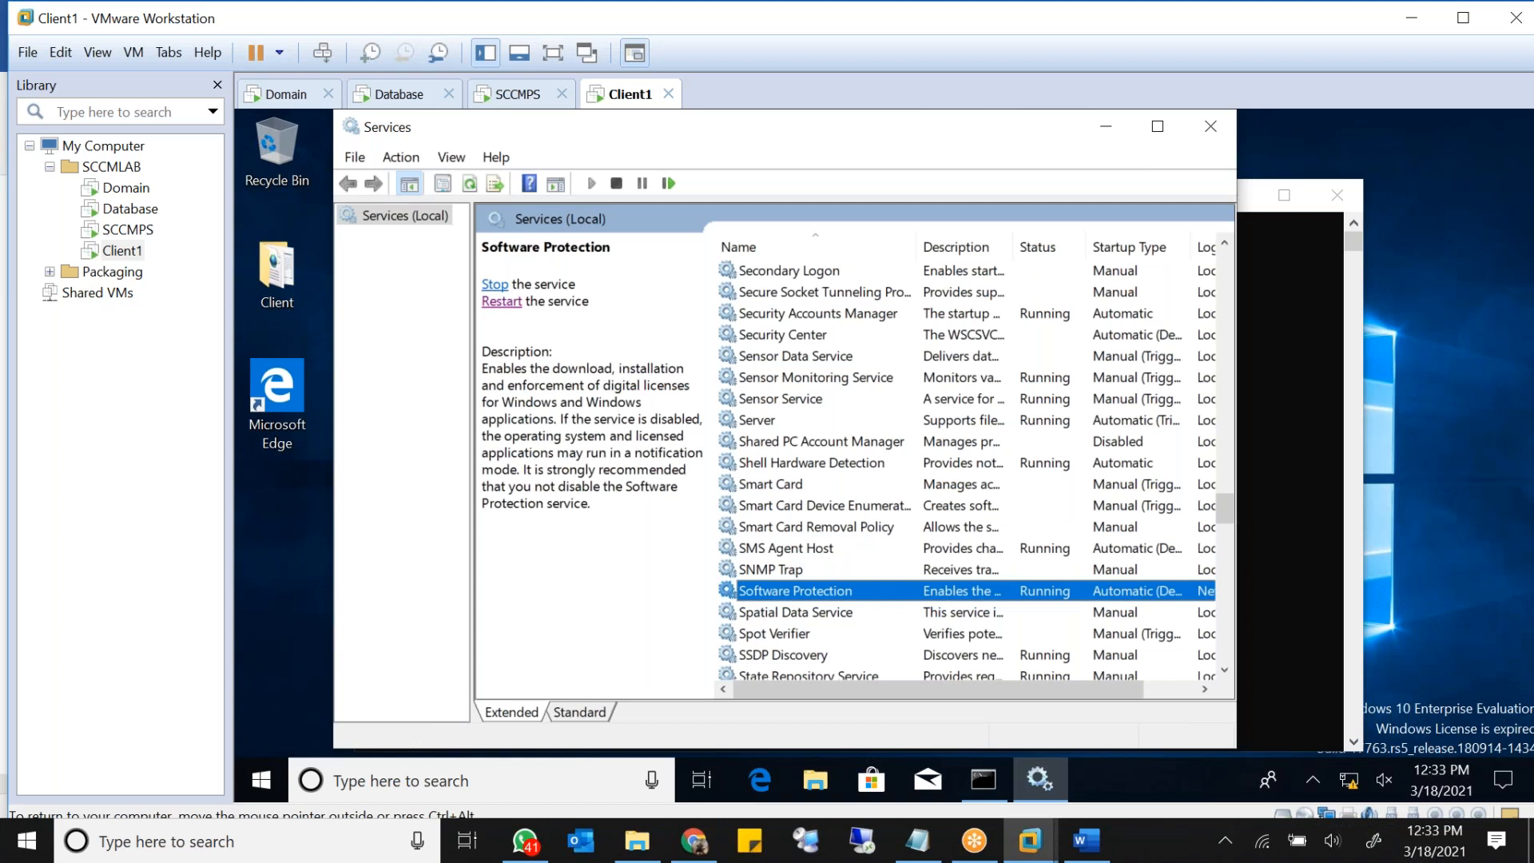
type("win")
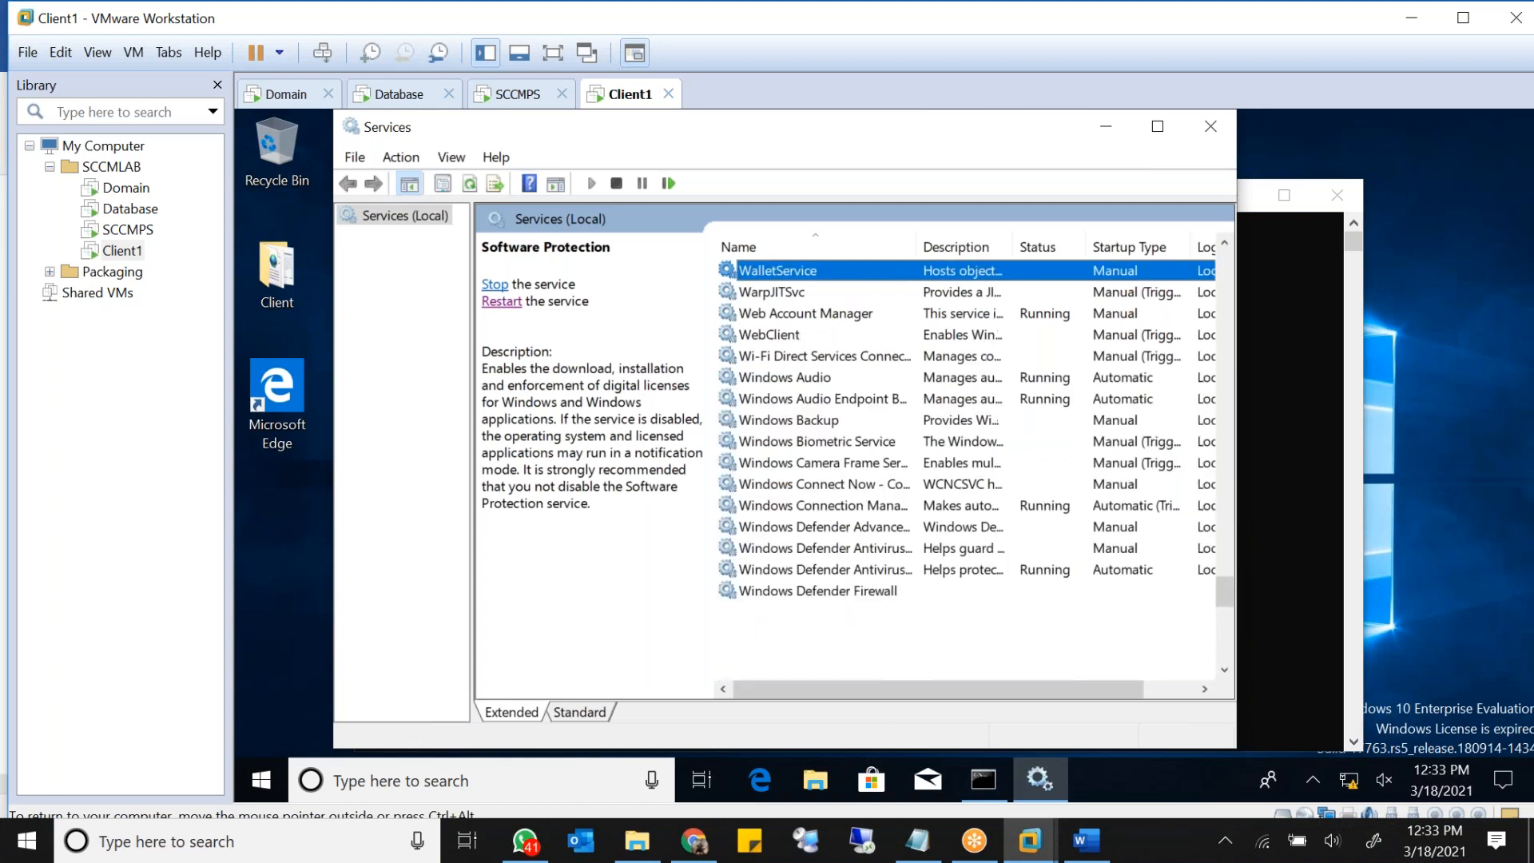
scroll(814, 618, "down", 3)
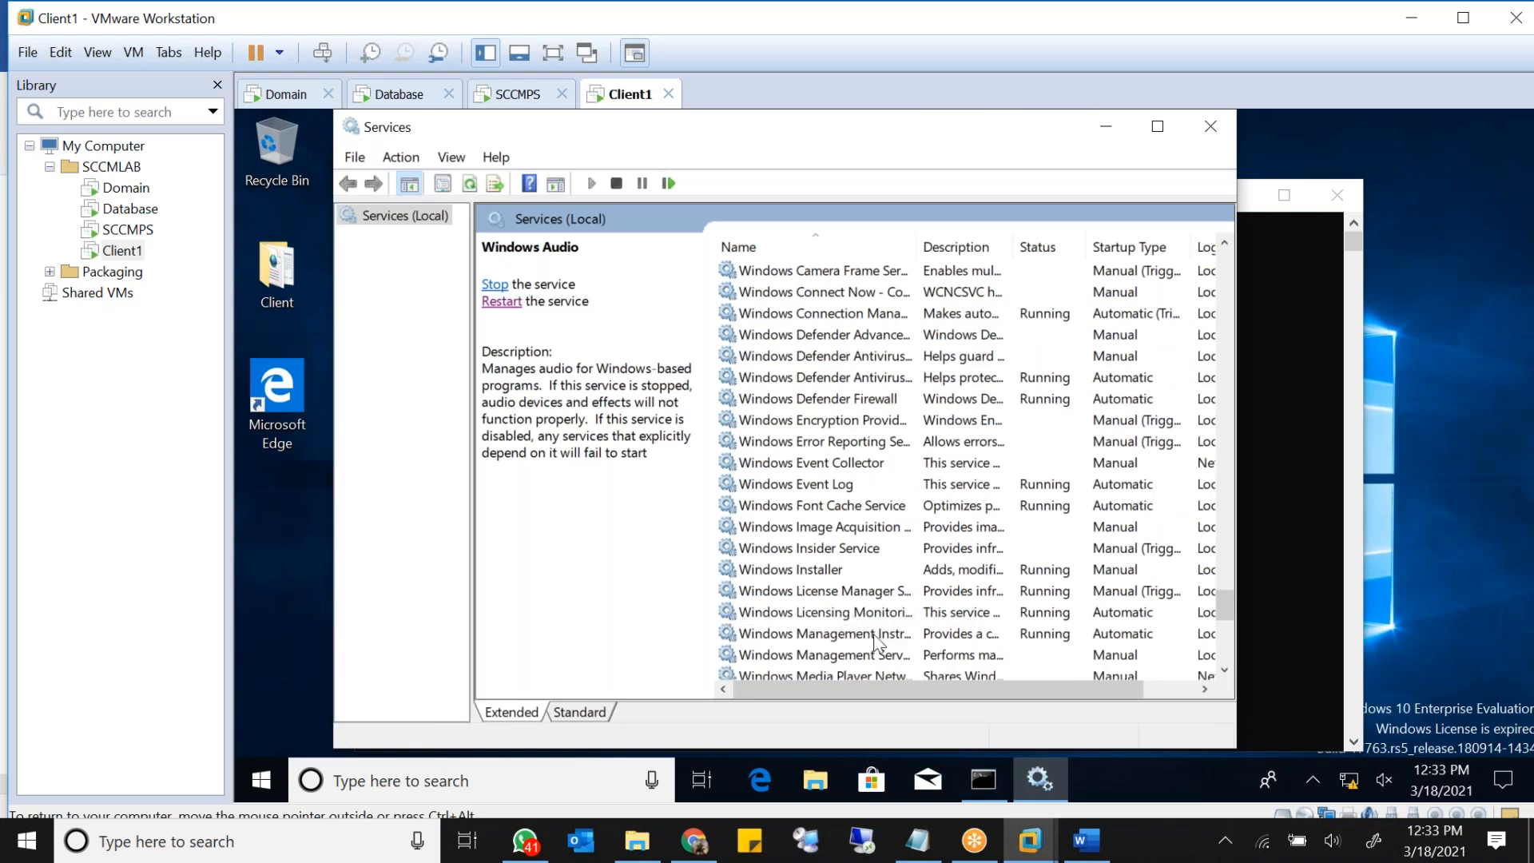
left_click(847, 636)
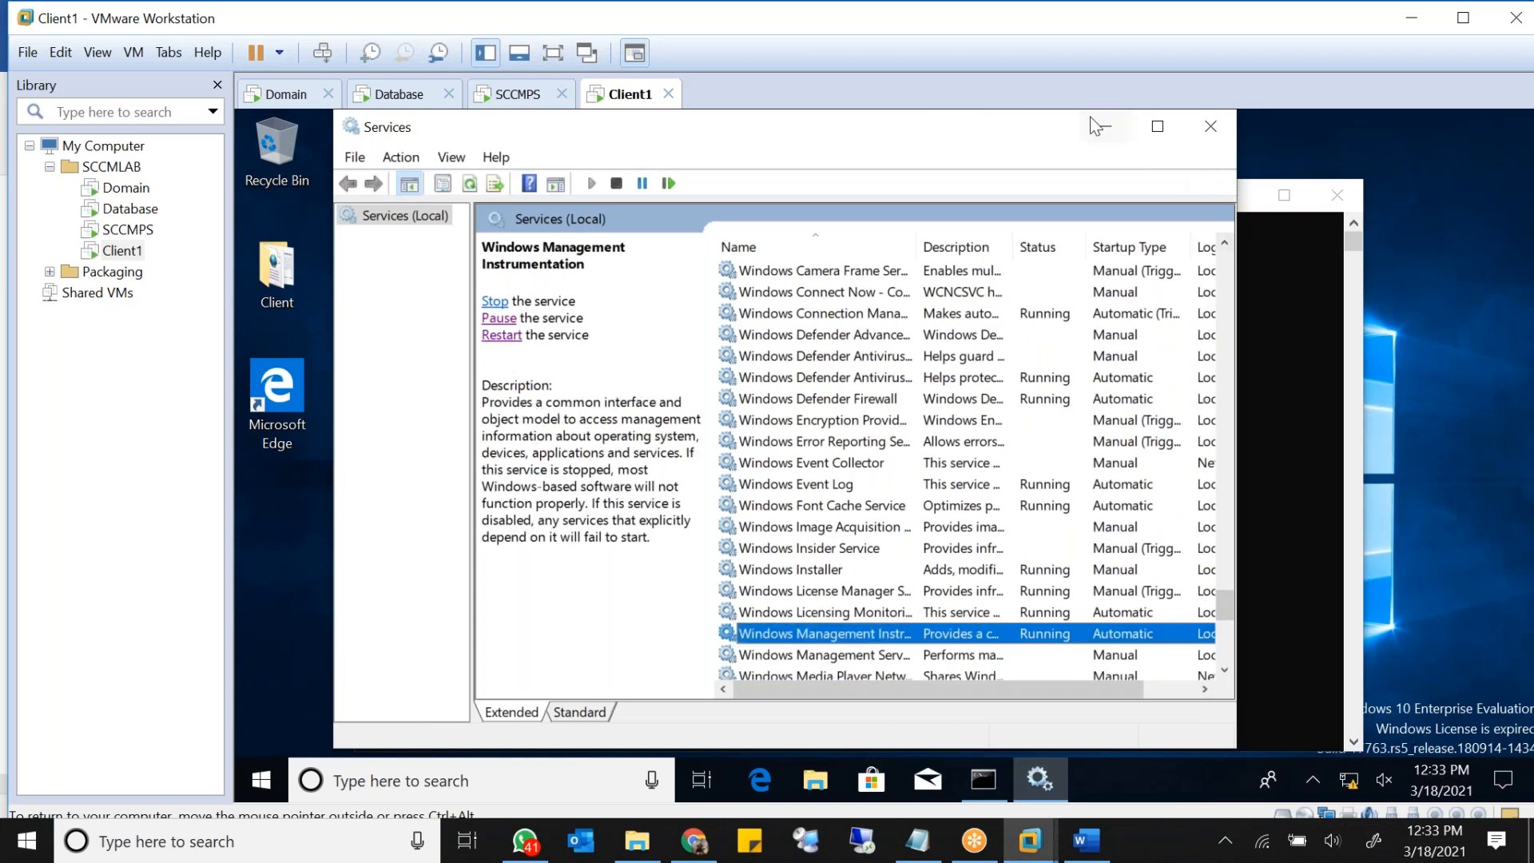
left_click(821, 550)
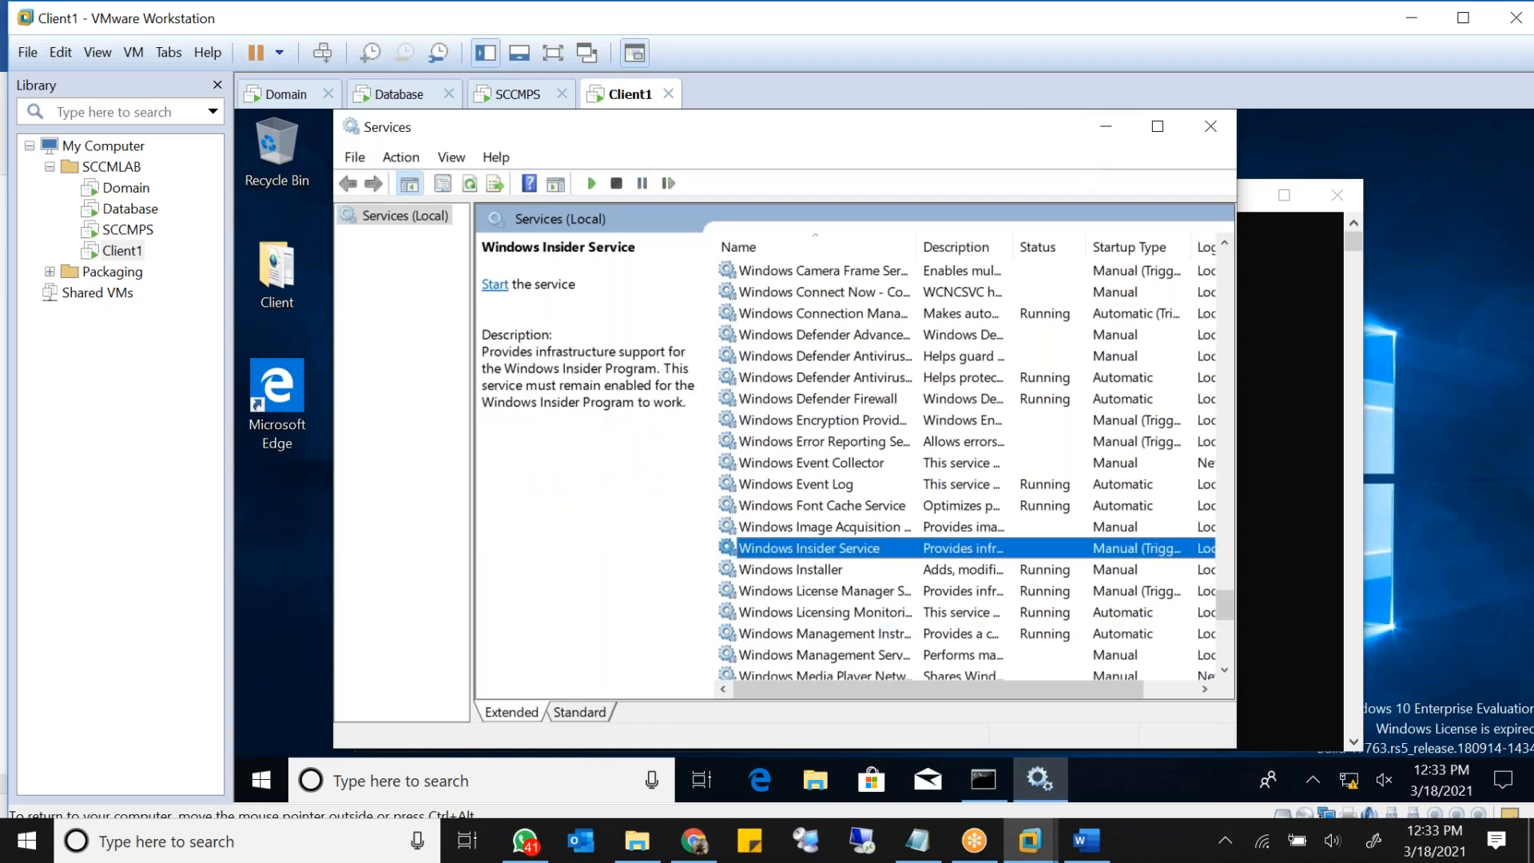
scroll(837, 551, "down", 6)
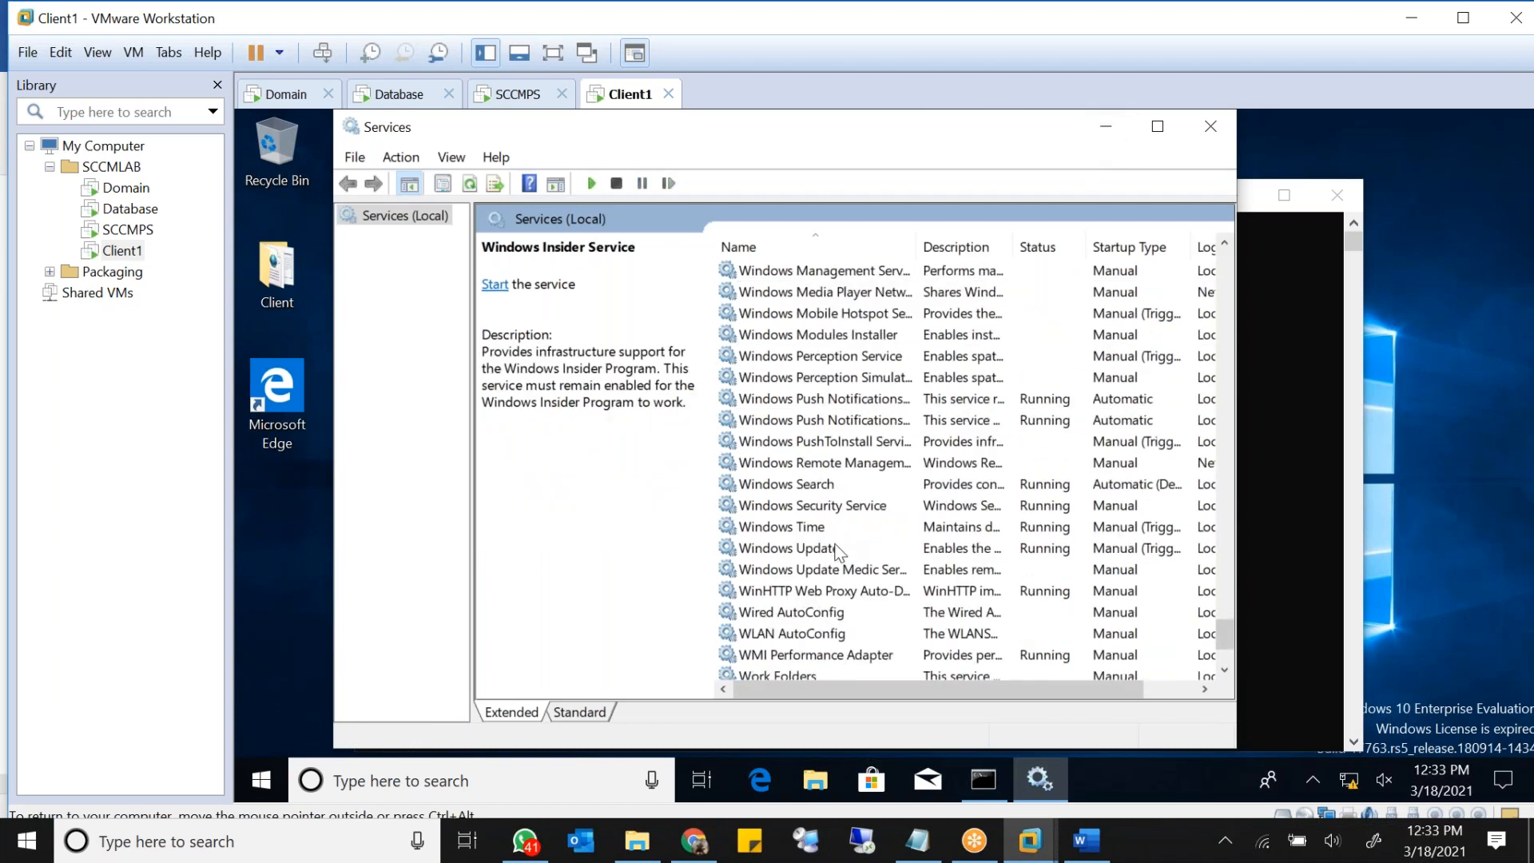
left_click(837, 550)
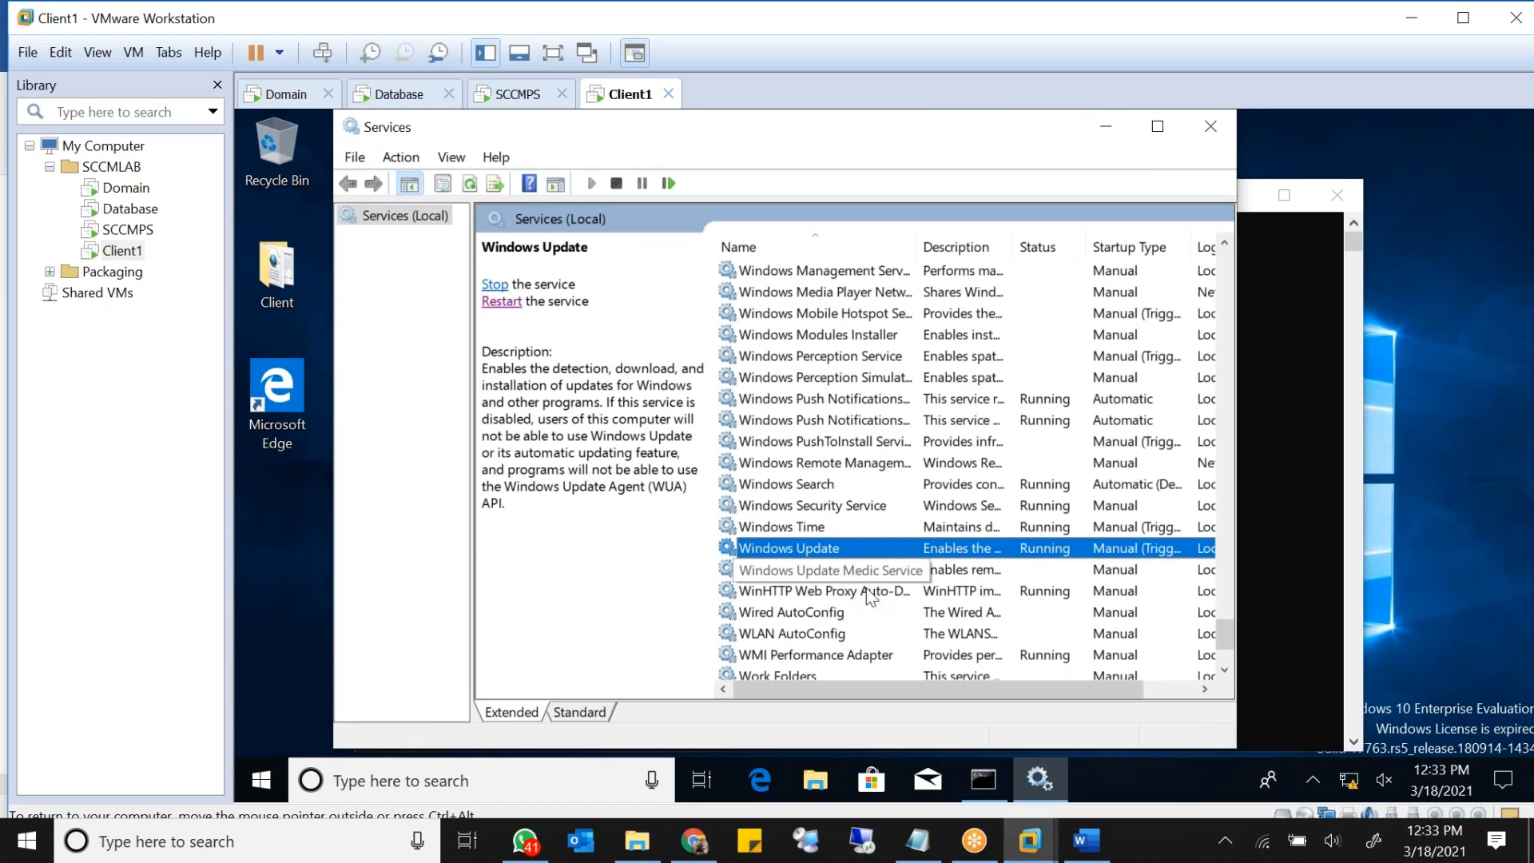
left_click(1106, 126)
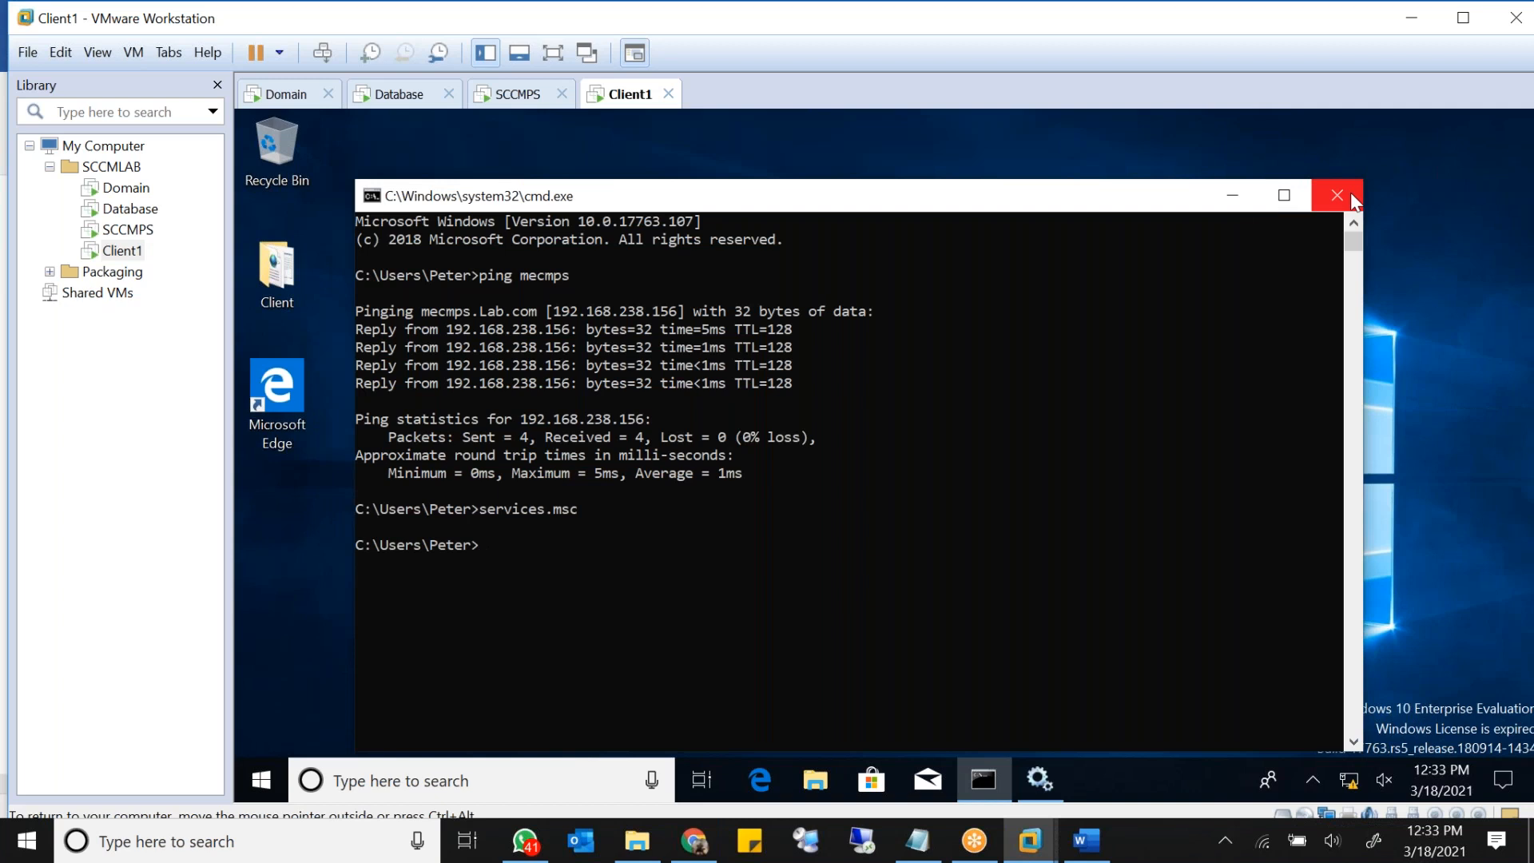
Step: Close the Command Prompt on Client1, open File Explorer at This PC and dismiss the virus protection notification
left_click(1337, 195)
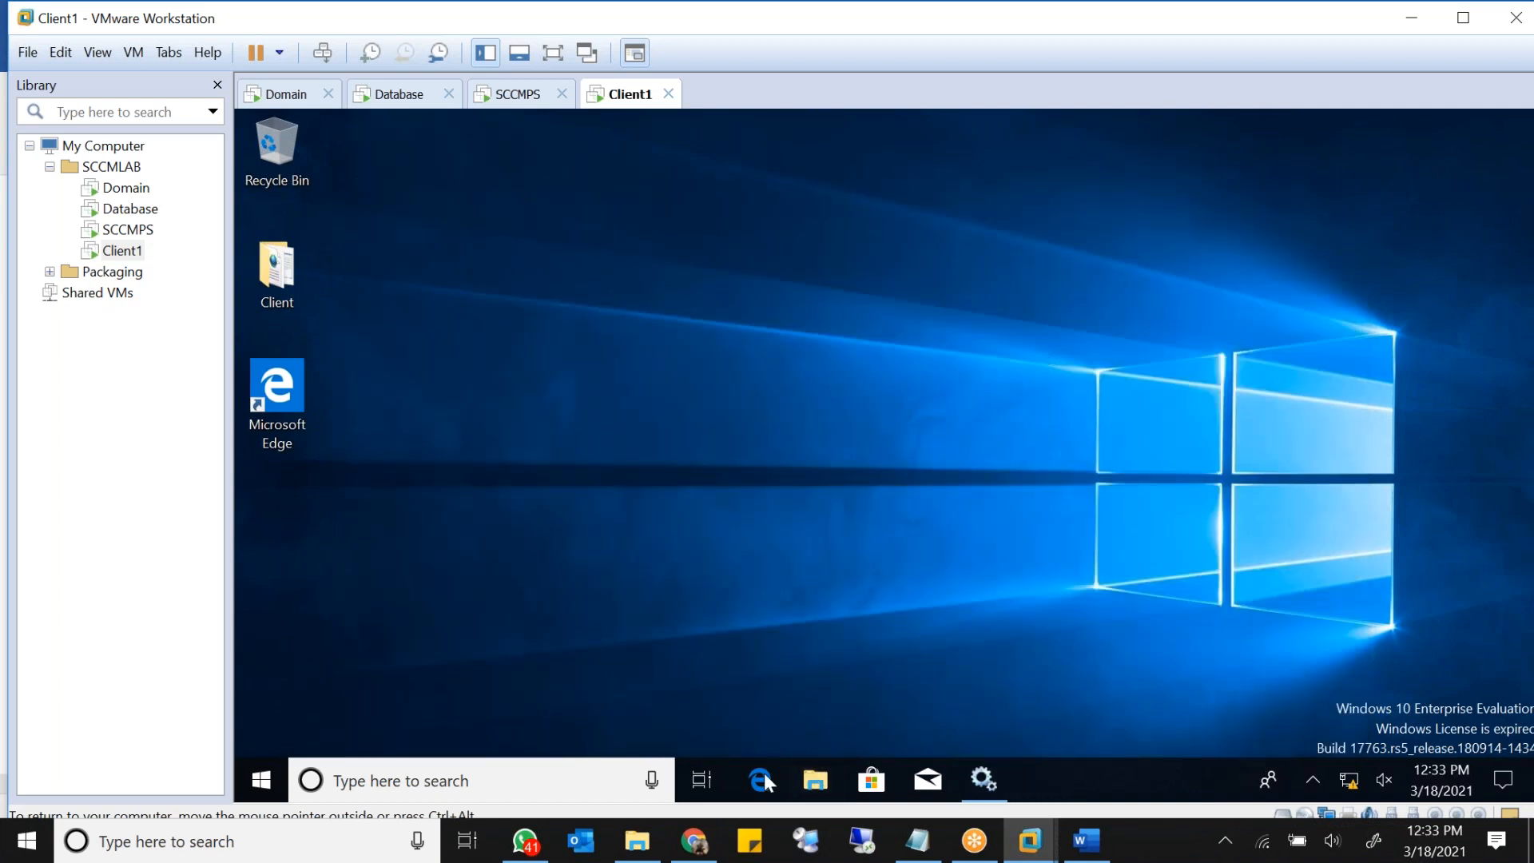
left_click(814, 786)
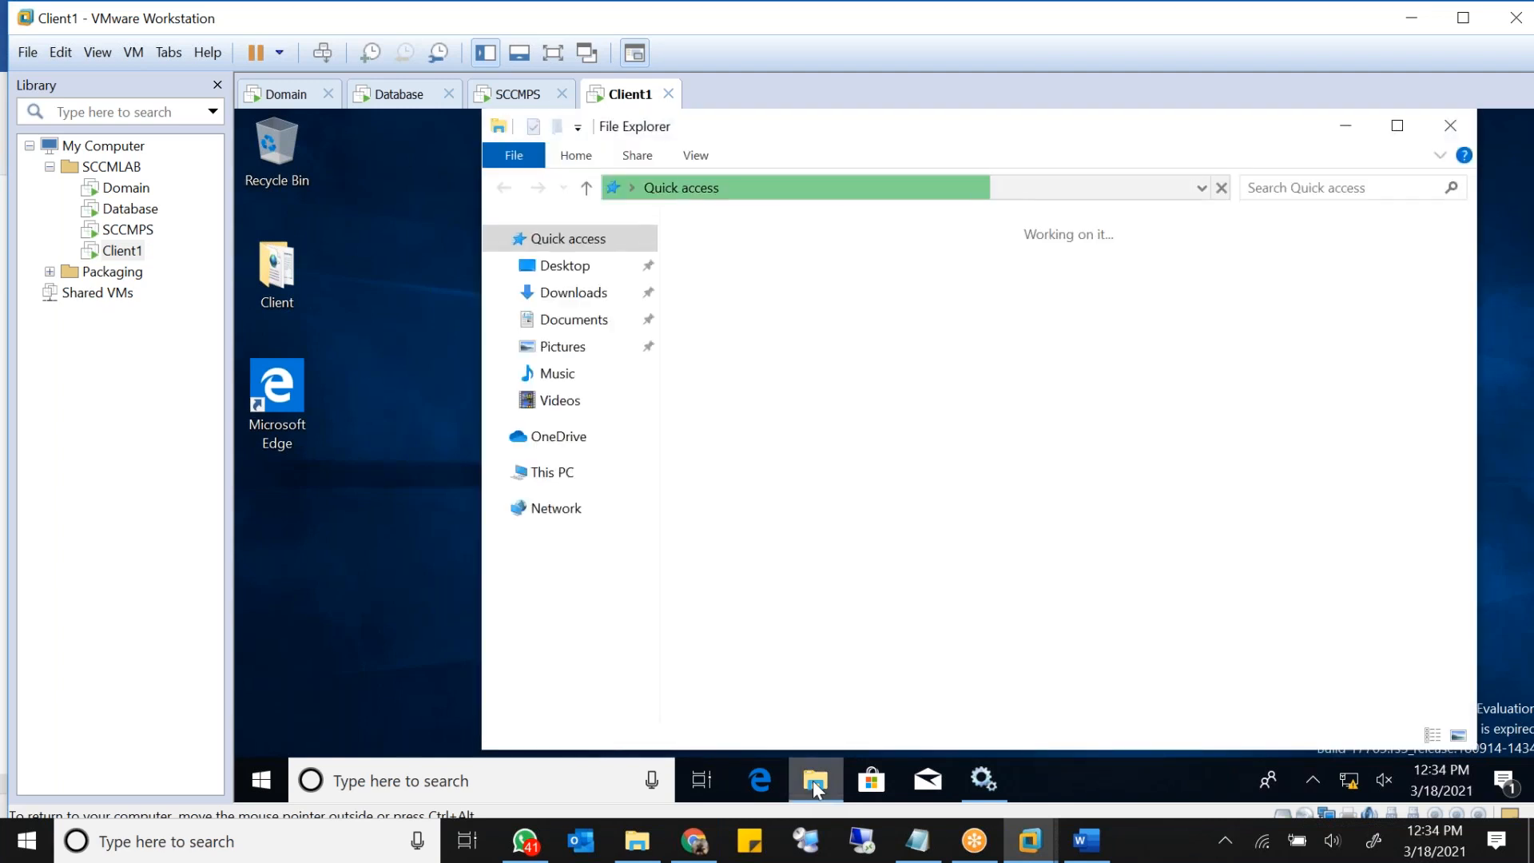
left_click(581, 472)
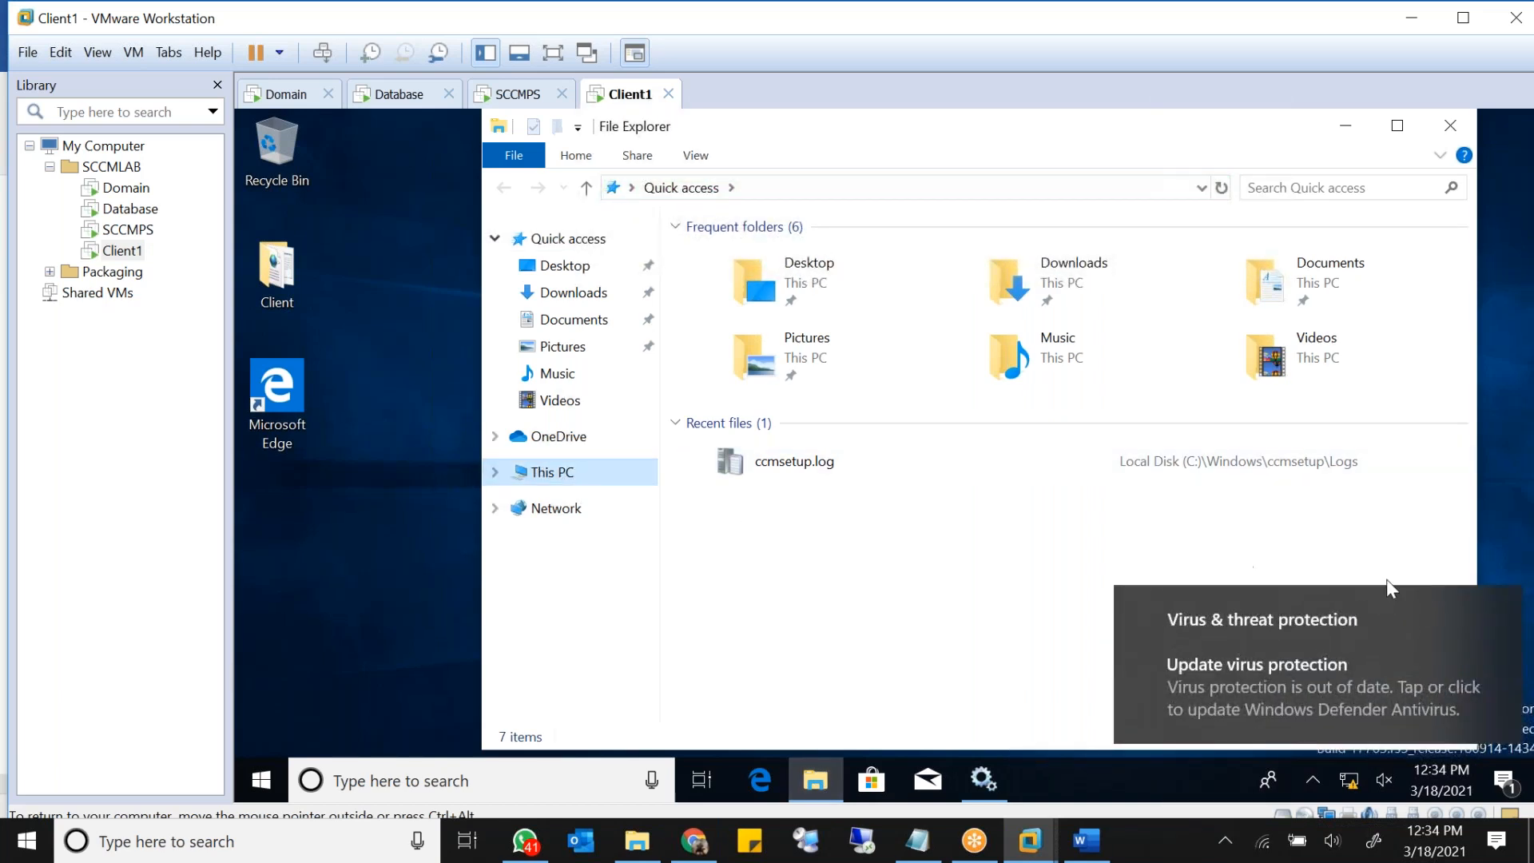
left_click(1498, 607)
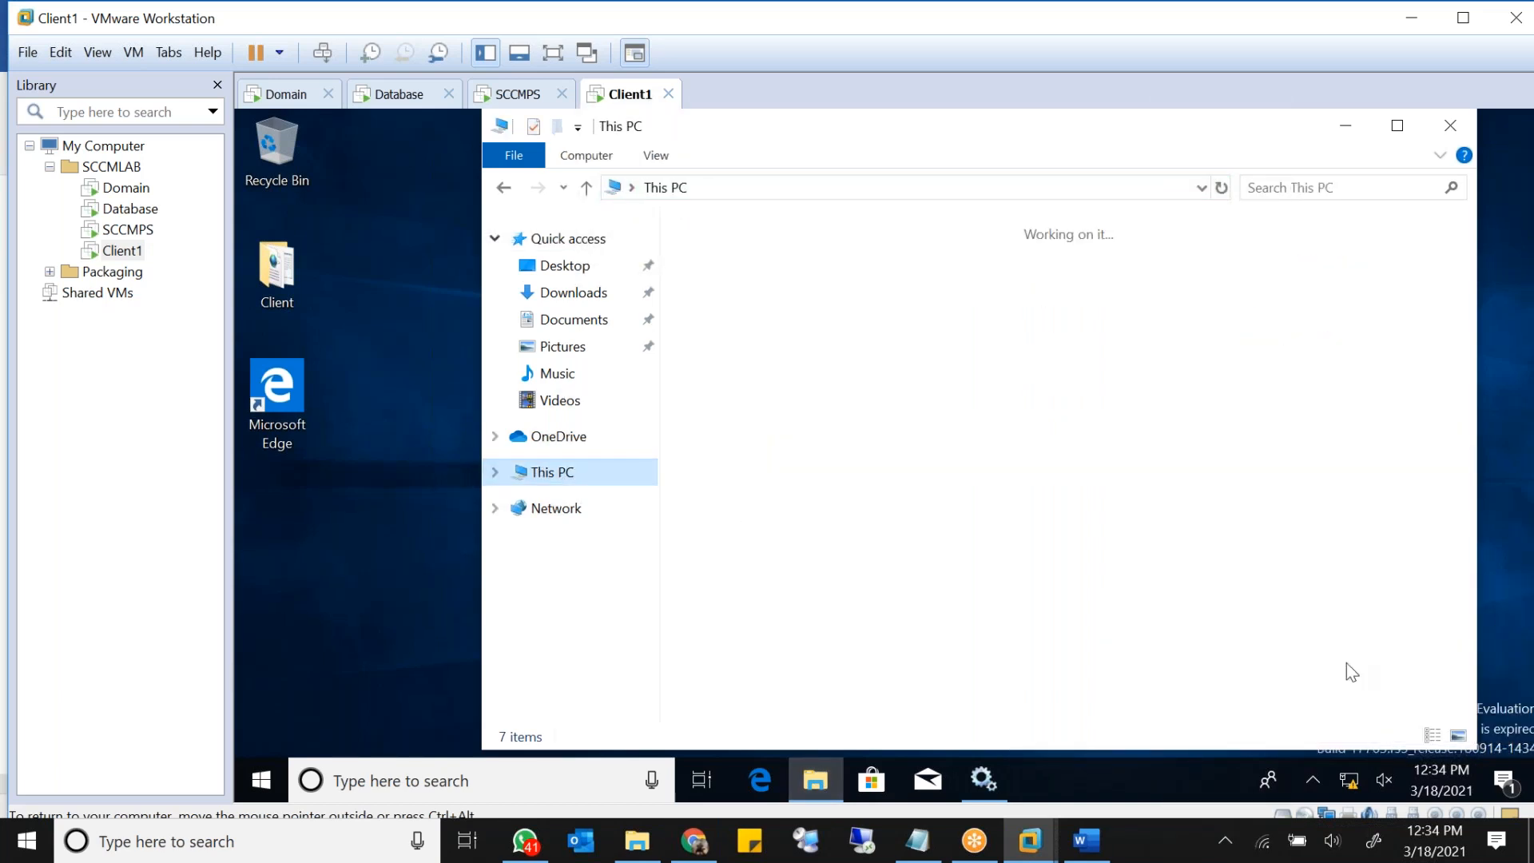
Step: Switch to the Word diagram and select the handwritten "Firwall issue" note
left_click(1086, 840)
scroll(1215, 500, "up", 4)
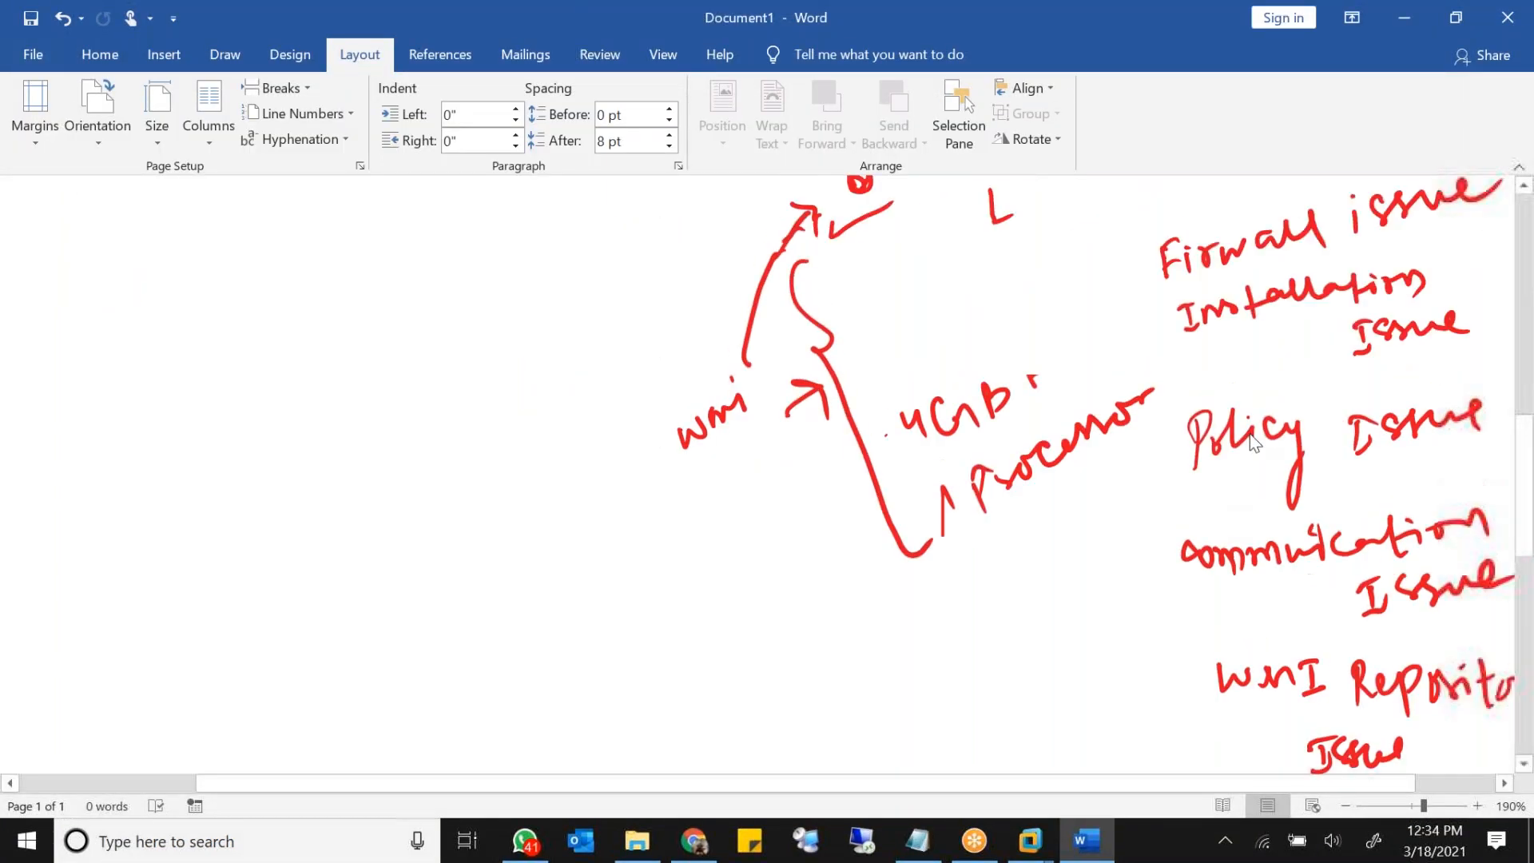
left_click(1218, 364)
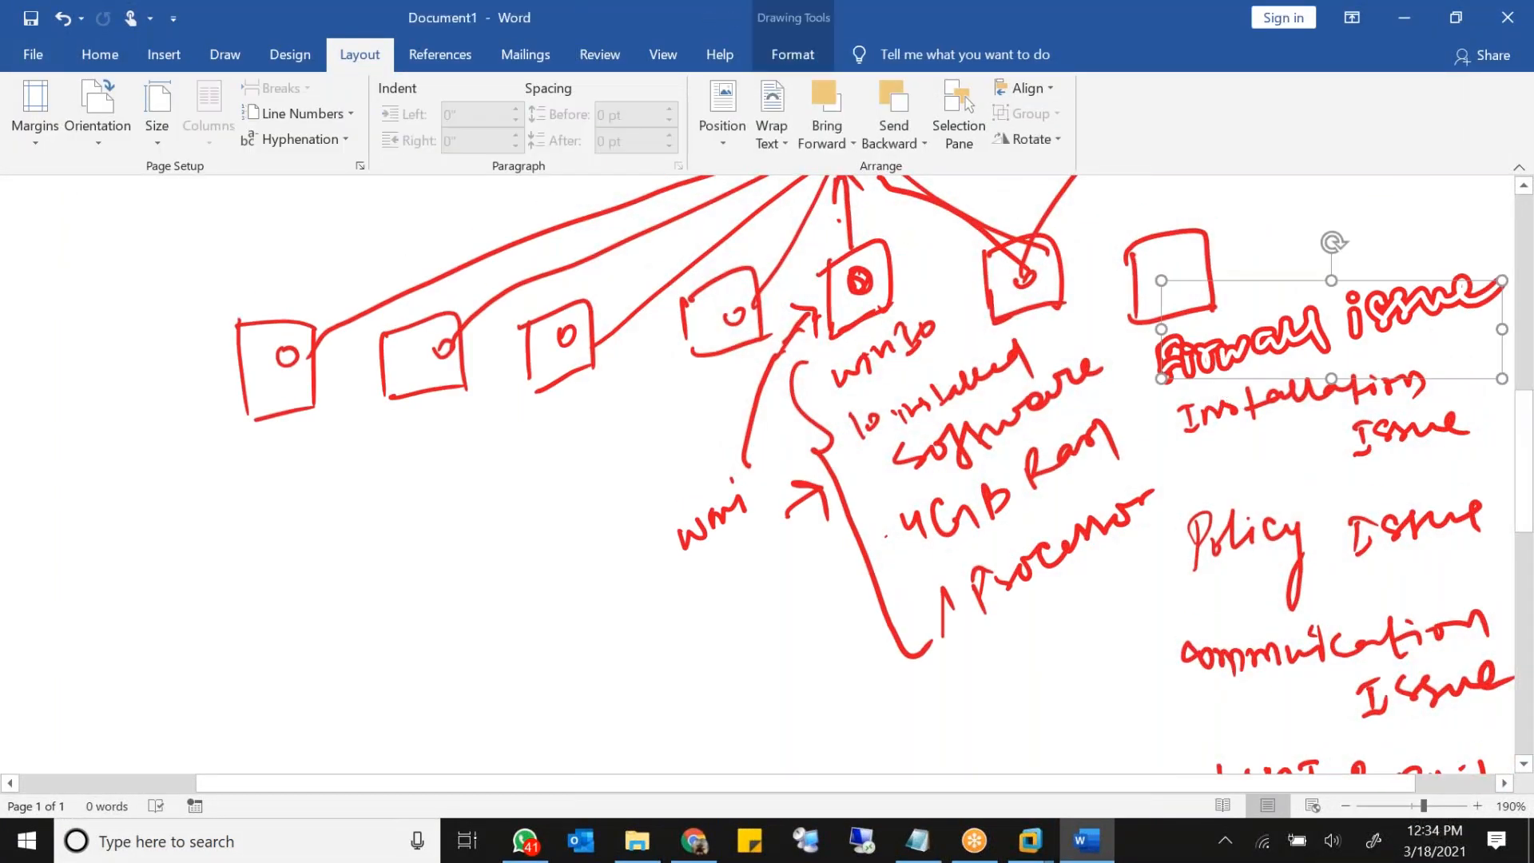
Step: Switch to the SCCMPS virtual machine and open a Command Prompt with cmd, moving its window aside from the device list
left_click(1035, 851)
left_click(1101, 708)
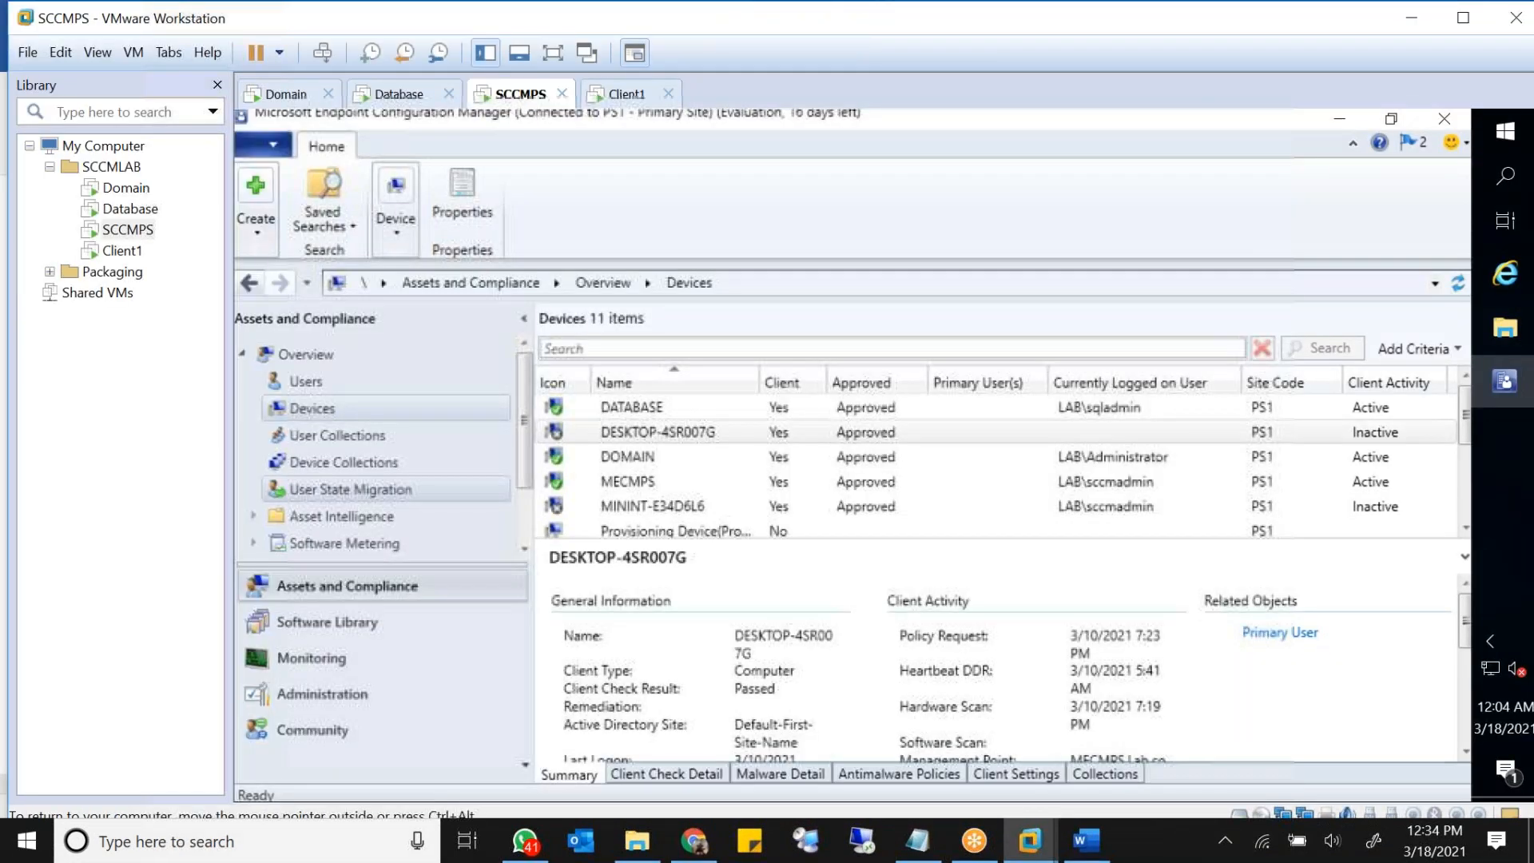
right_click(1486, 134)
left_click(1323, 644)
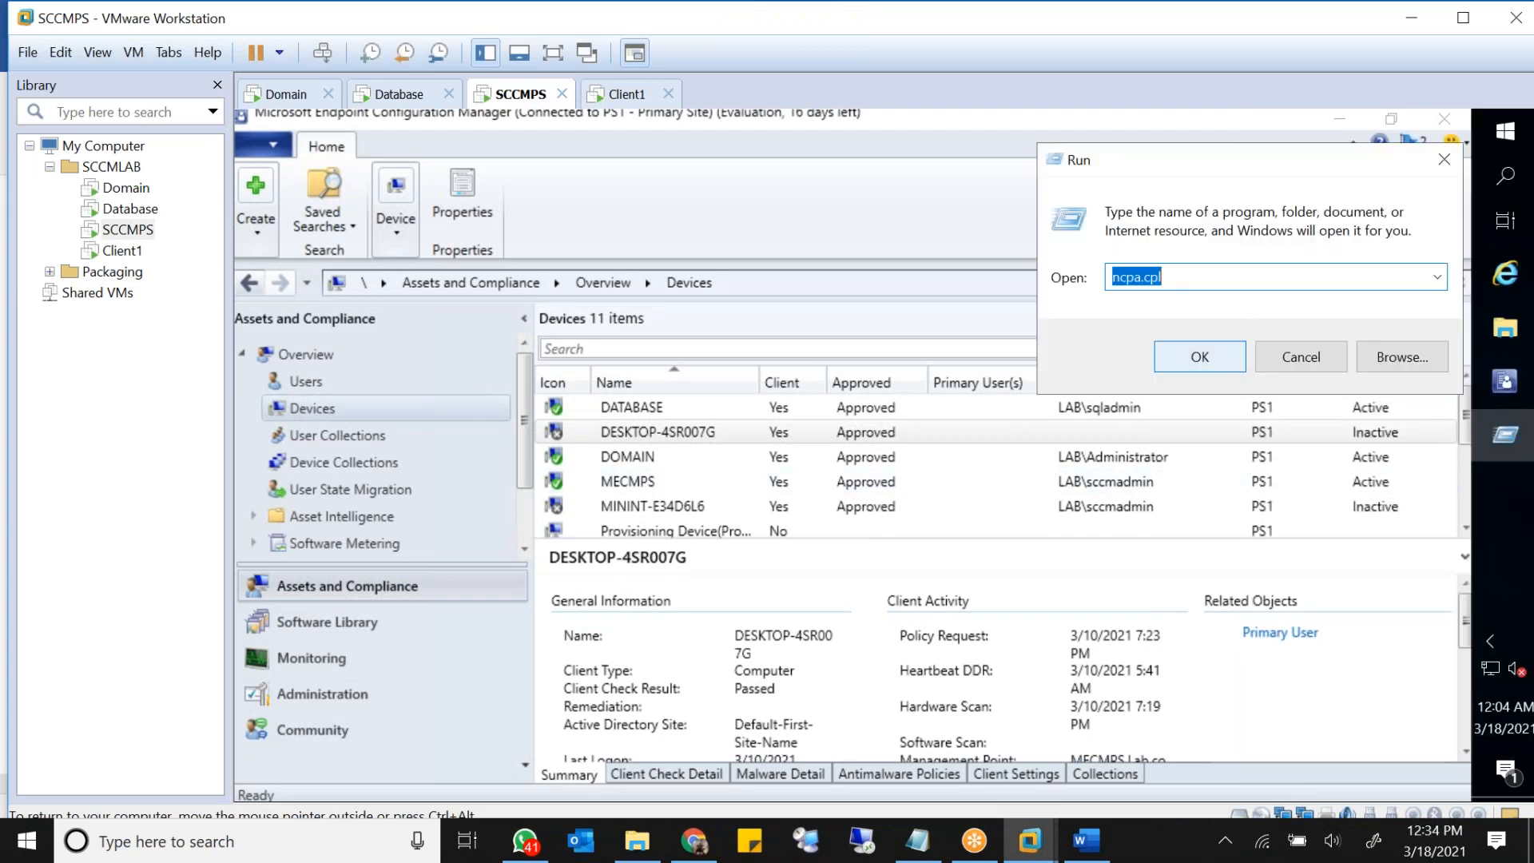
type("cmd")
key("Return")
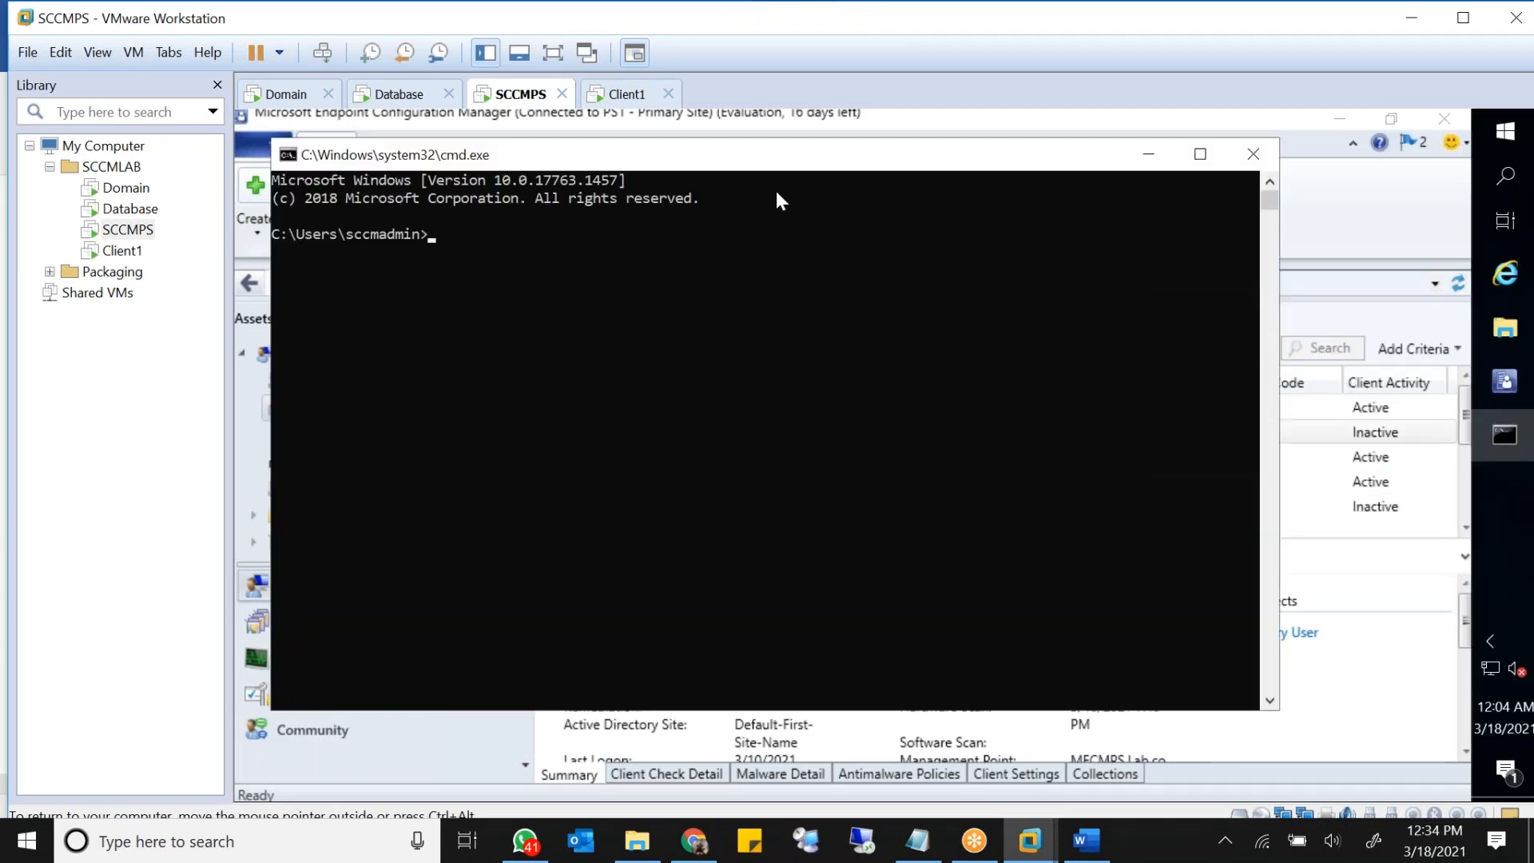
left_click_drag(791, 157, 1171, 172)
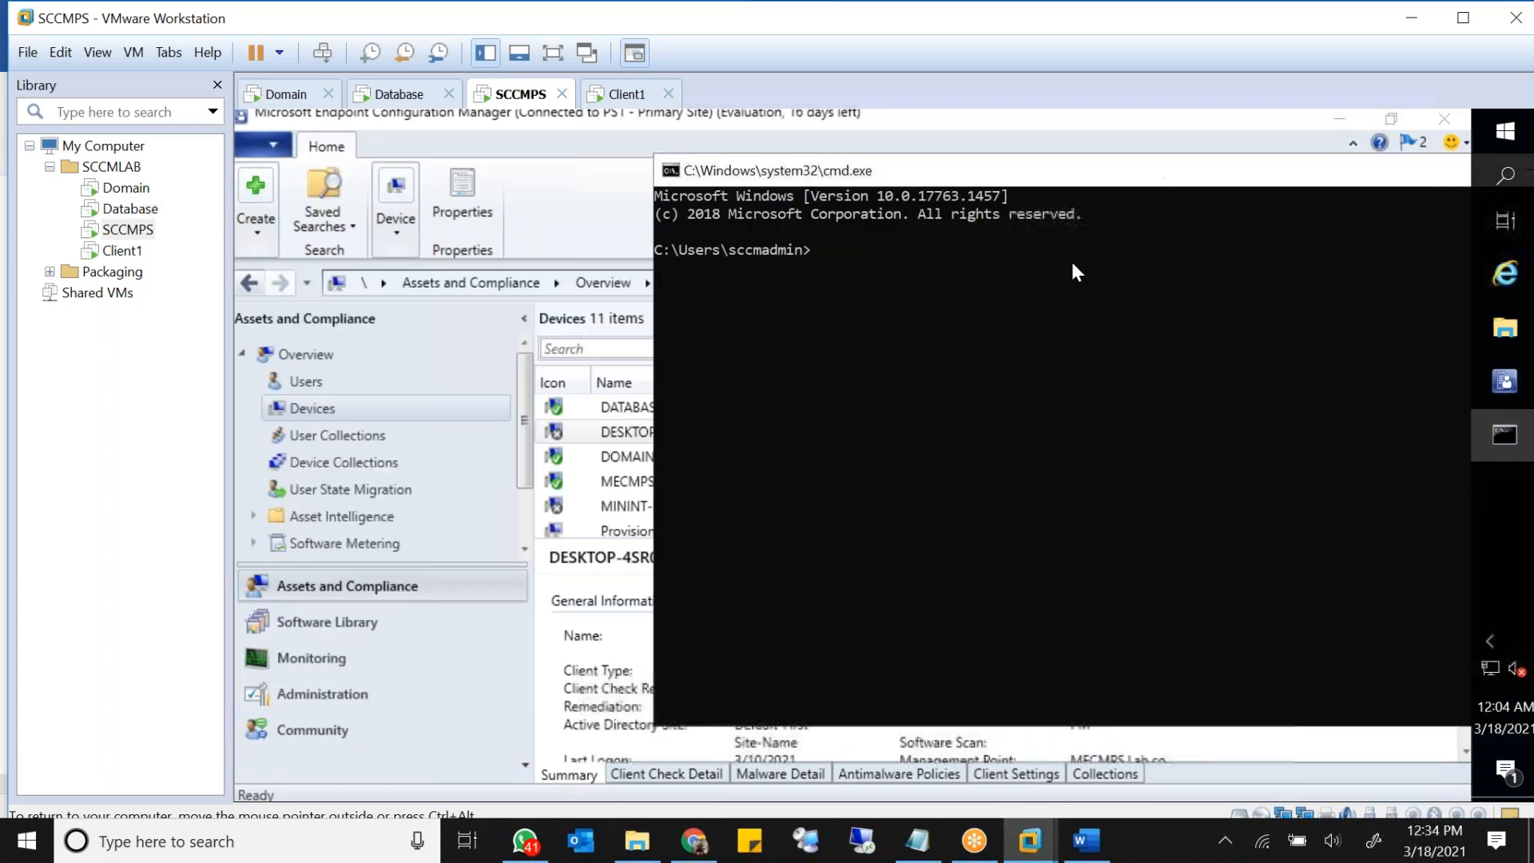
Step: Copy the name of the inactive device DESKTOP-4SR007G from its summary and ping it from the Command Prompt, stopping the ping early
left_click(718, 740)
left_click_drag(718, 640, 718, 630)
key("ctrl+c")
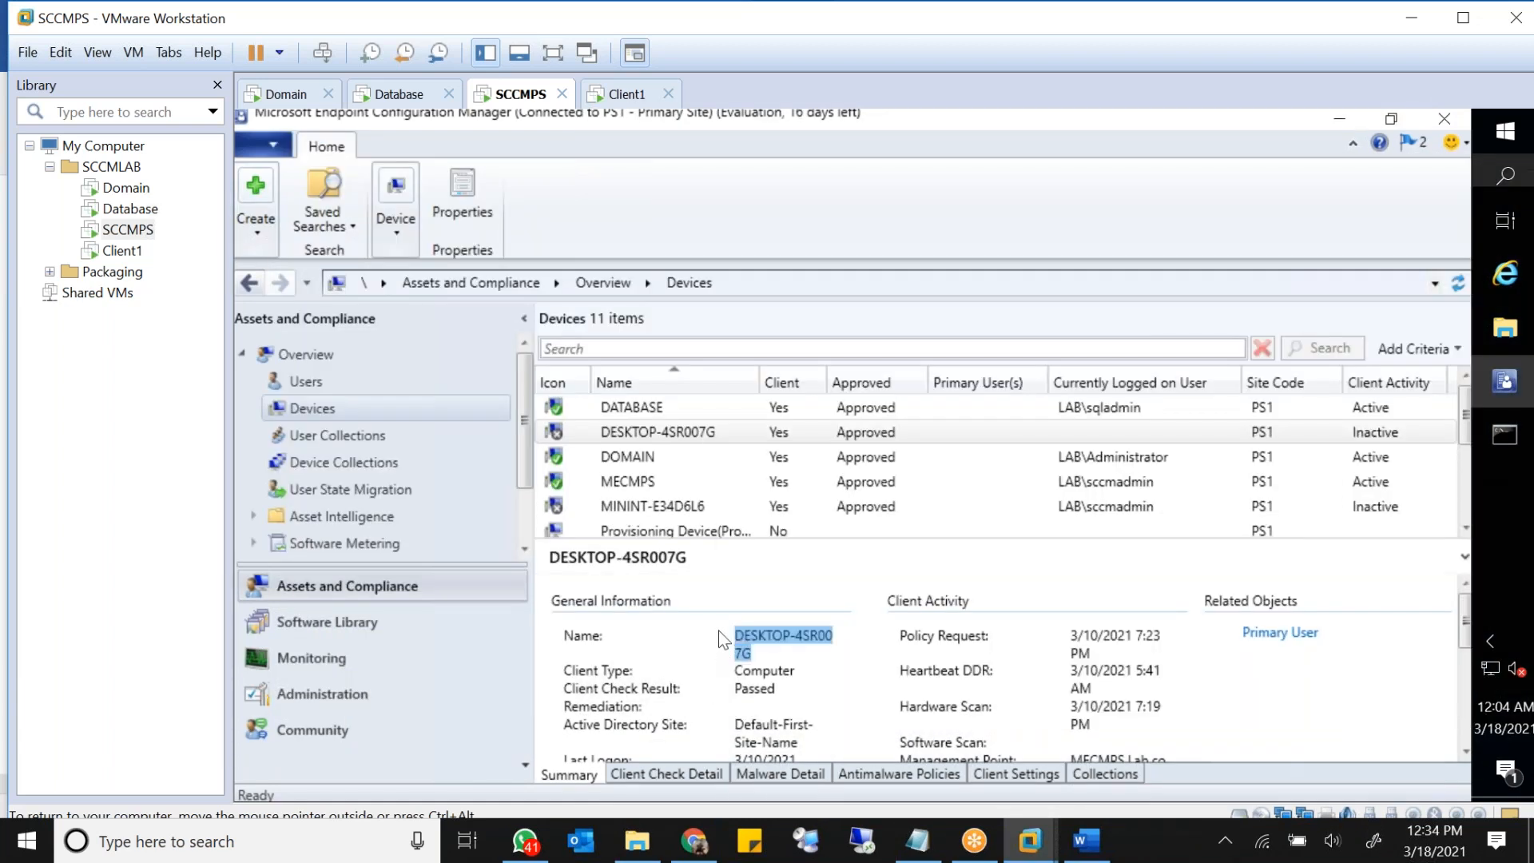
left_click(1499, 439)
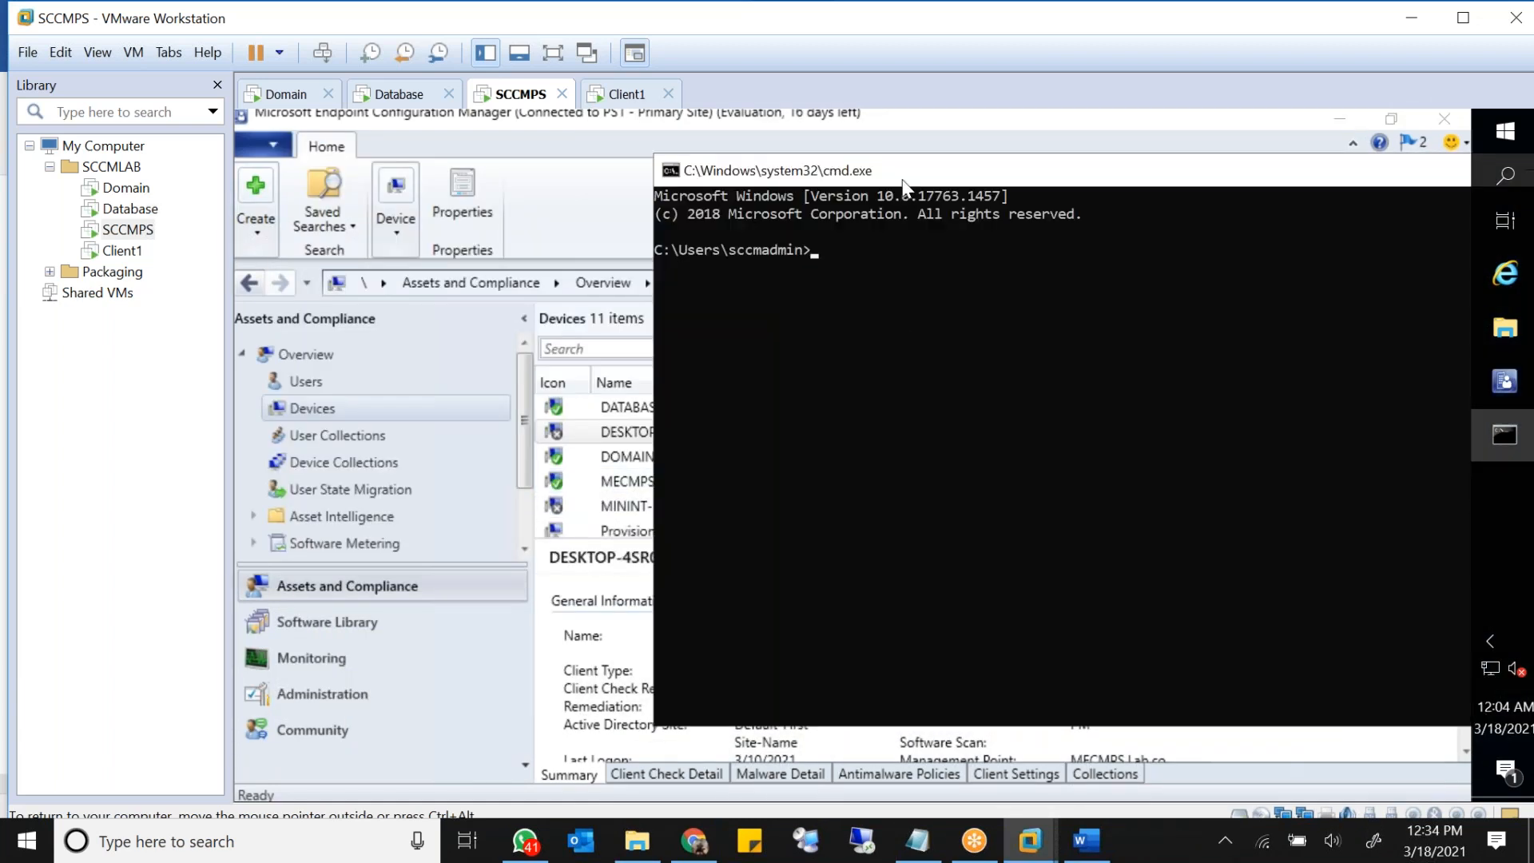
left_click_drag(902, 179, 600, 457)
type("ping")
key("ctrl+v")
key("Return")
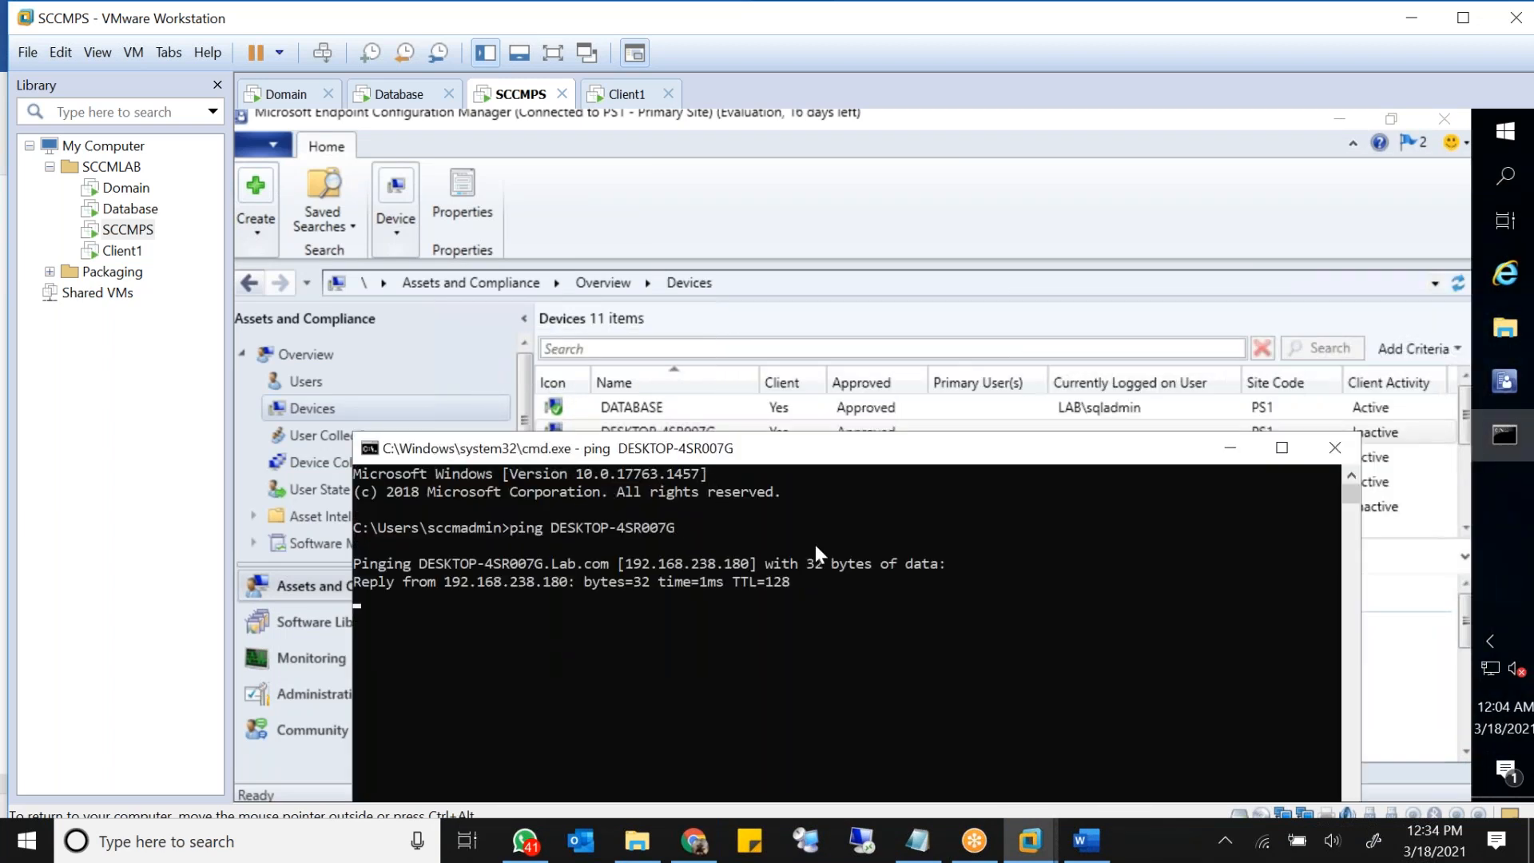
key("ctrl+c")
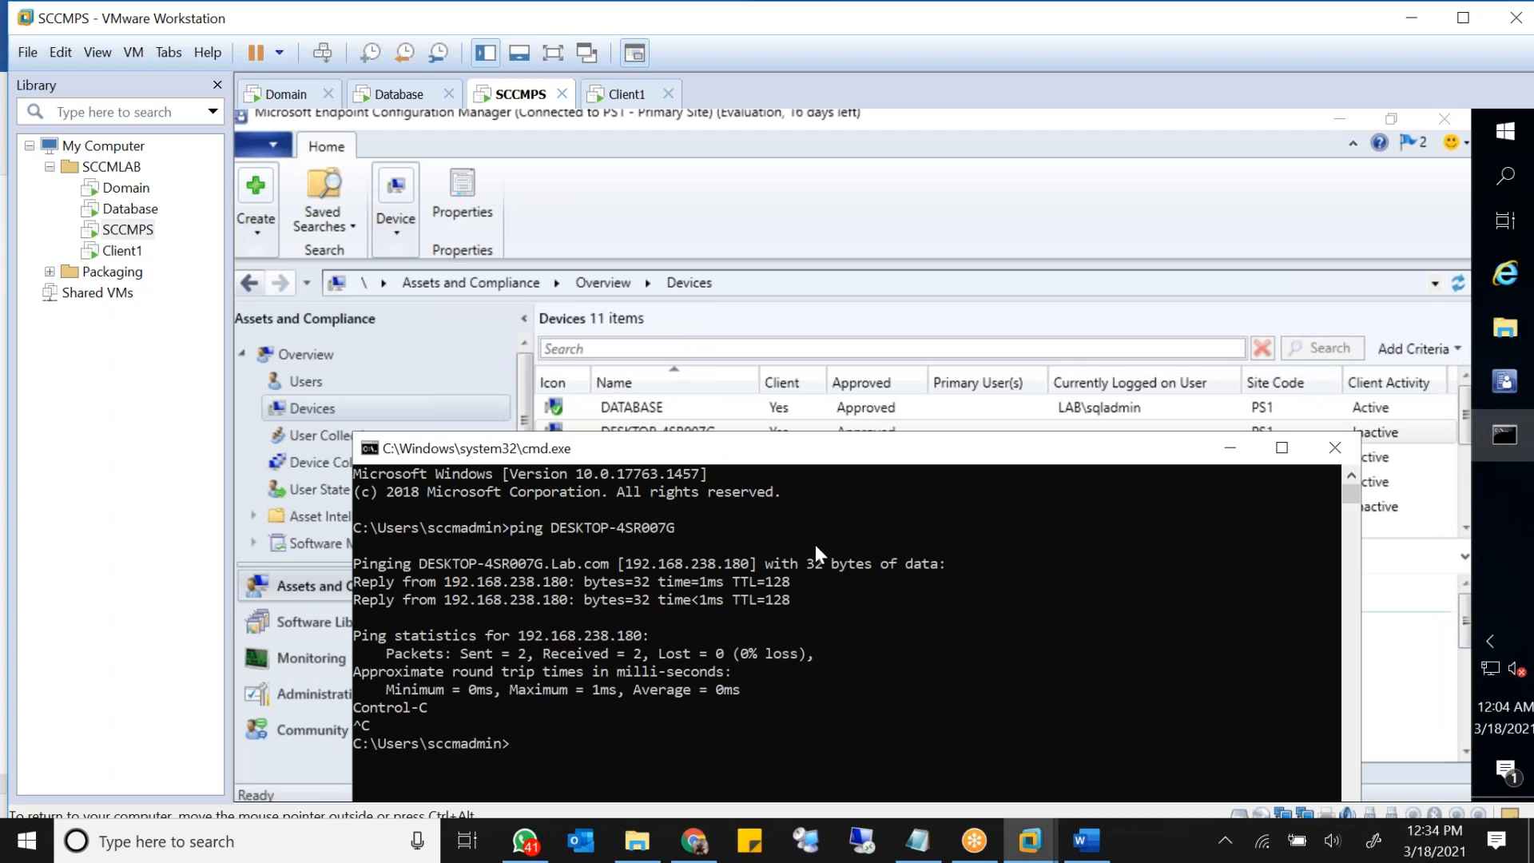
Step: Return to Client1 and browse the C:\Windows folder, looking briefly into the CCM folder
left_click(120, 250)
double_click(852, 561)
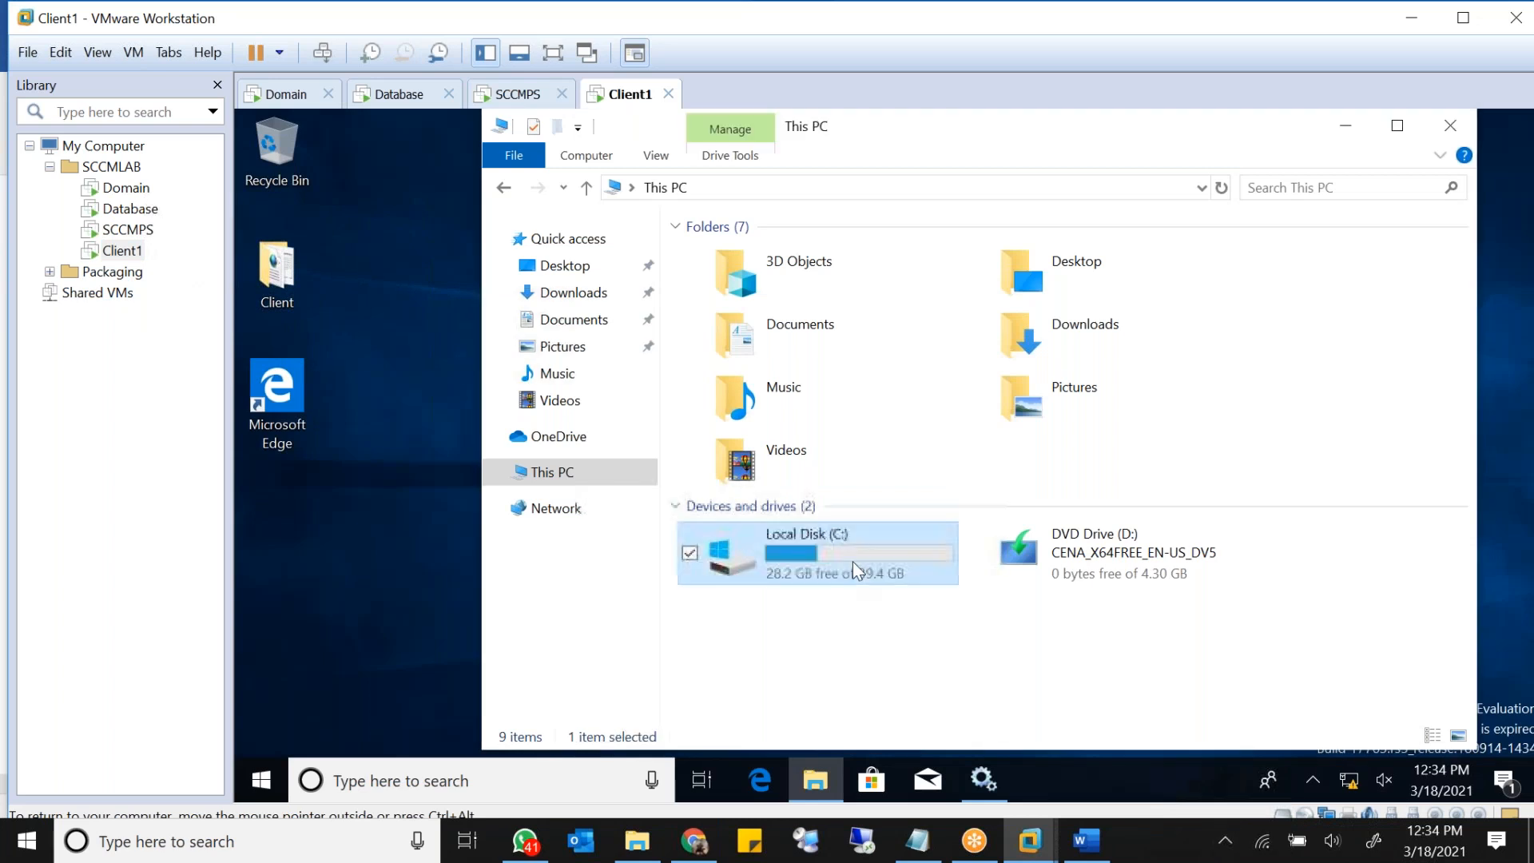
double_click(765, 353)
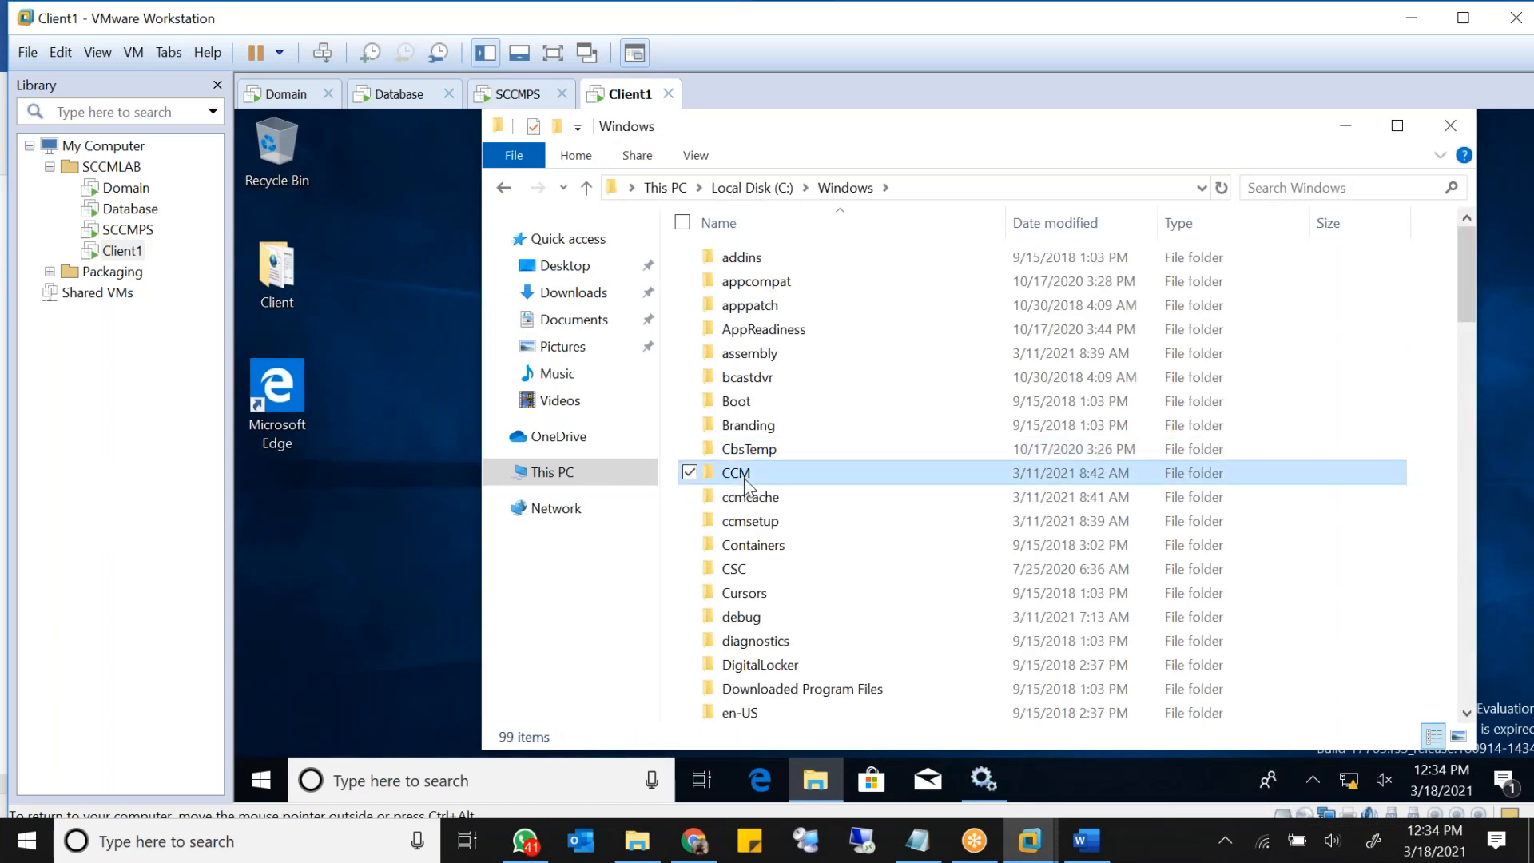
double_click(751, 452)
left_click(504, 188)
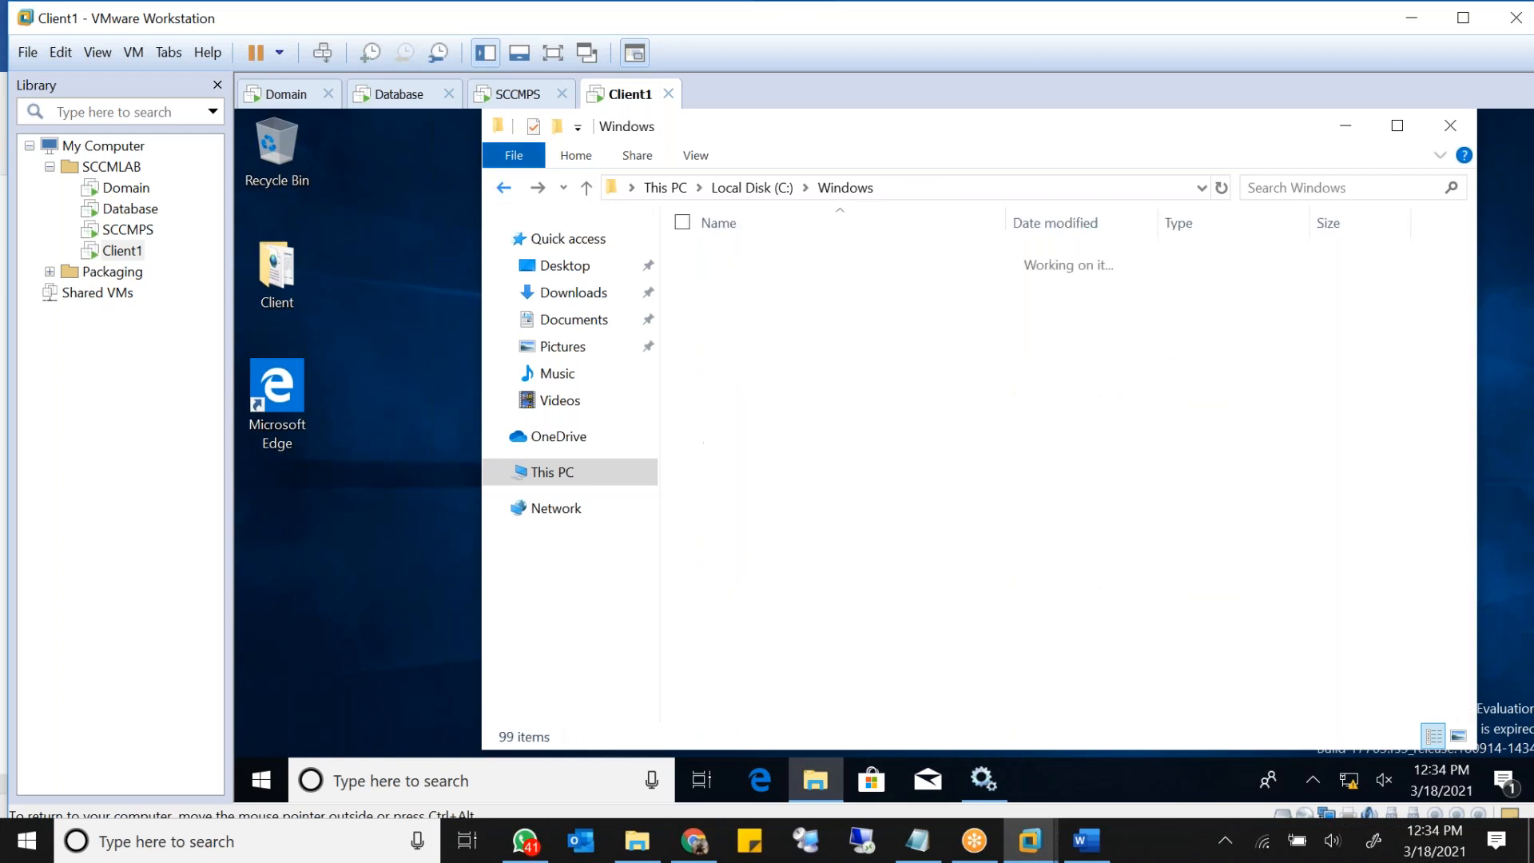
Step: Review ccmsetup.log in C:\Windows\ccmsetup\Logs to check the client installation, close it and return to the ccmsetup folder
left_click(768, 526)
double_click(768, 524)
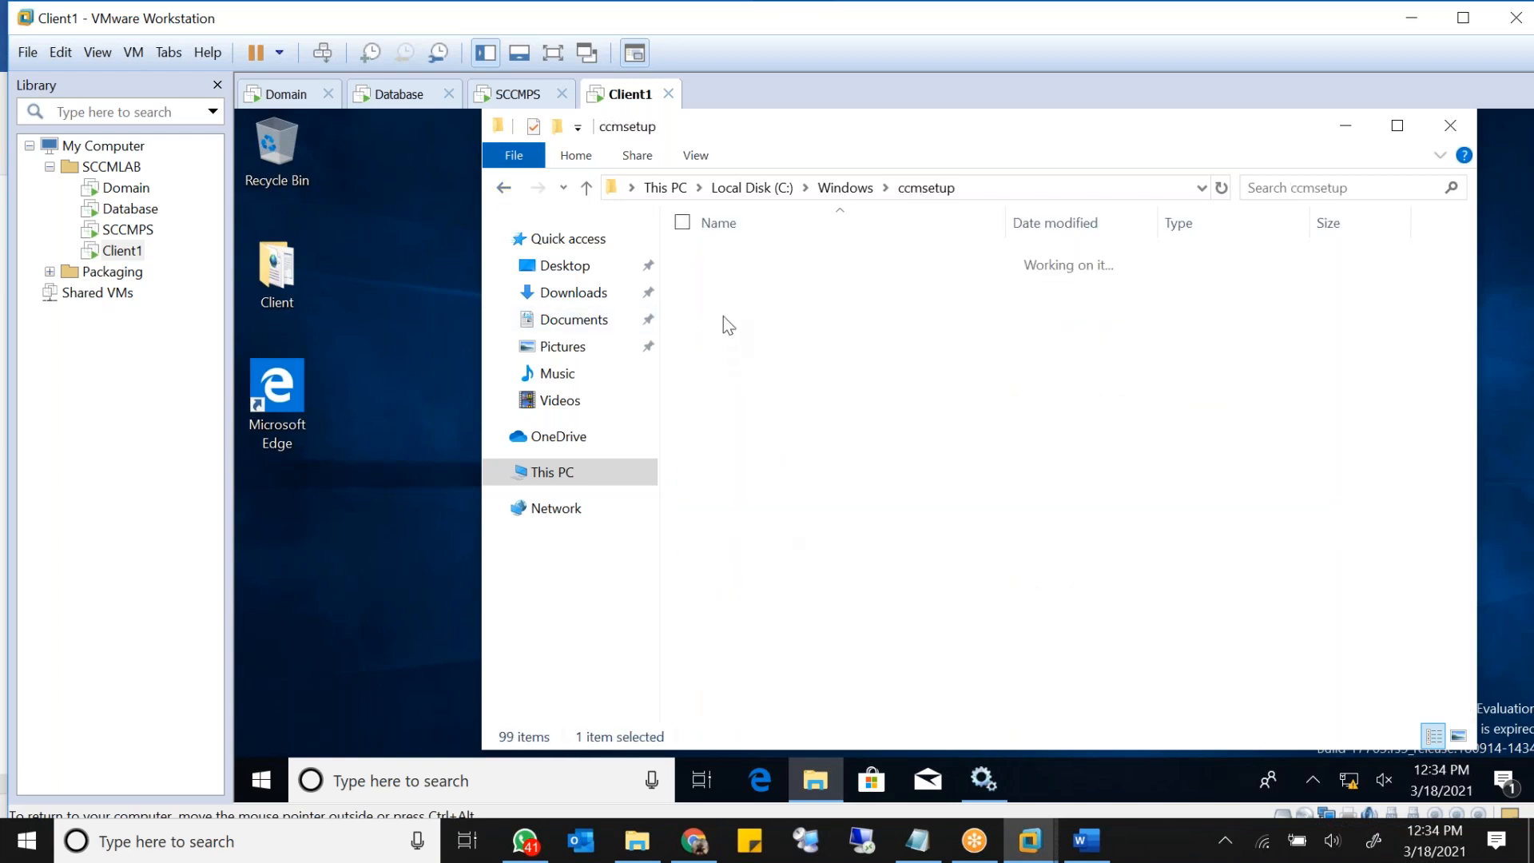
left_click(750, 332)
double_click(750, 334)
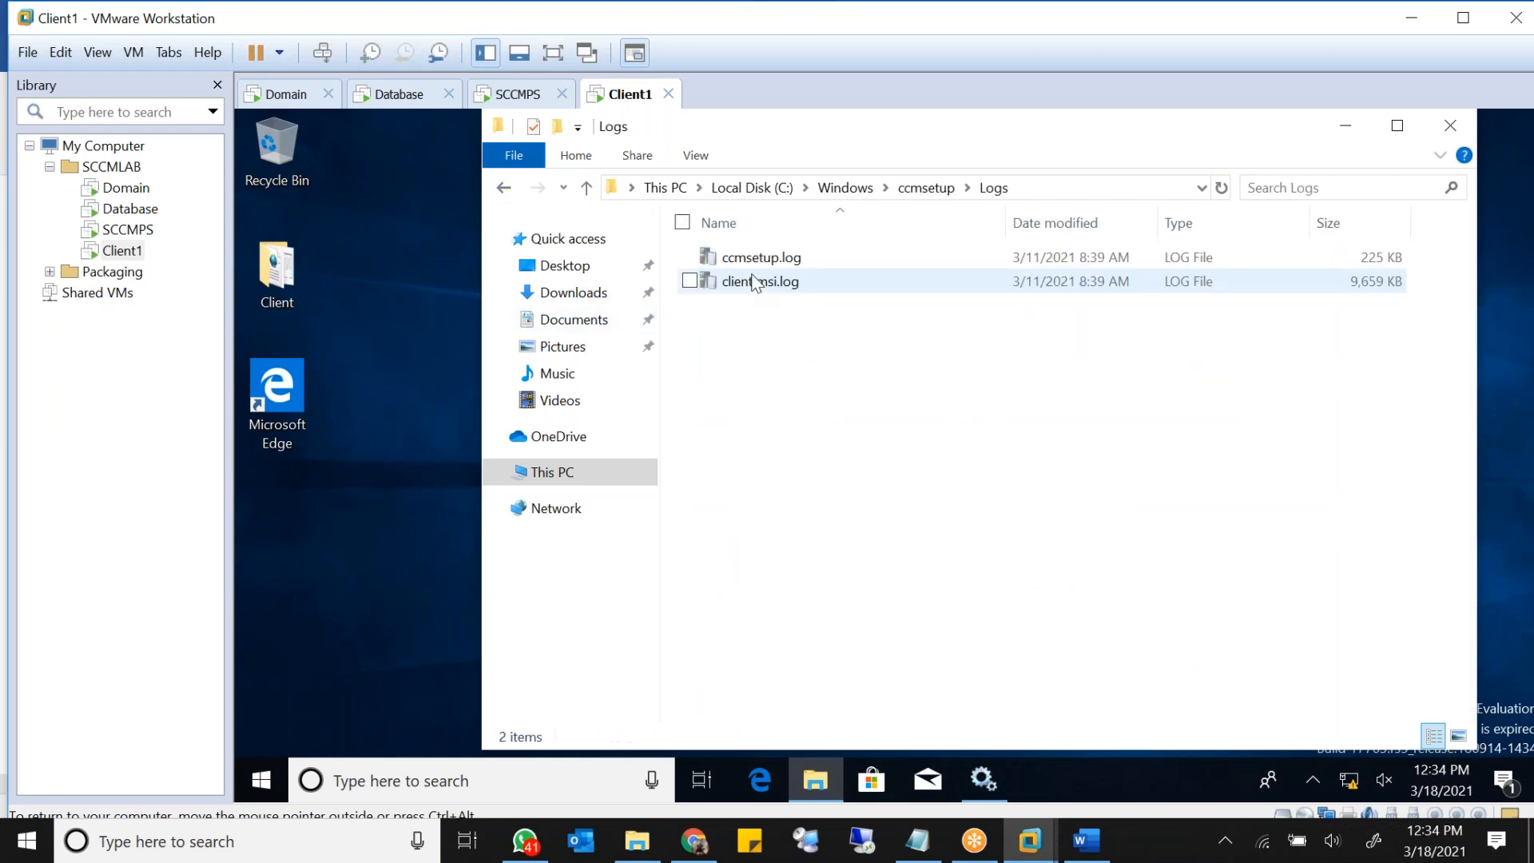
left_click(769, 264)
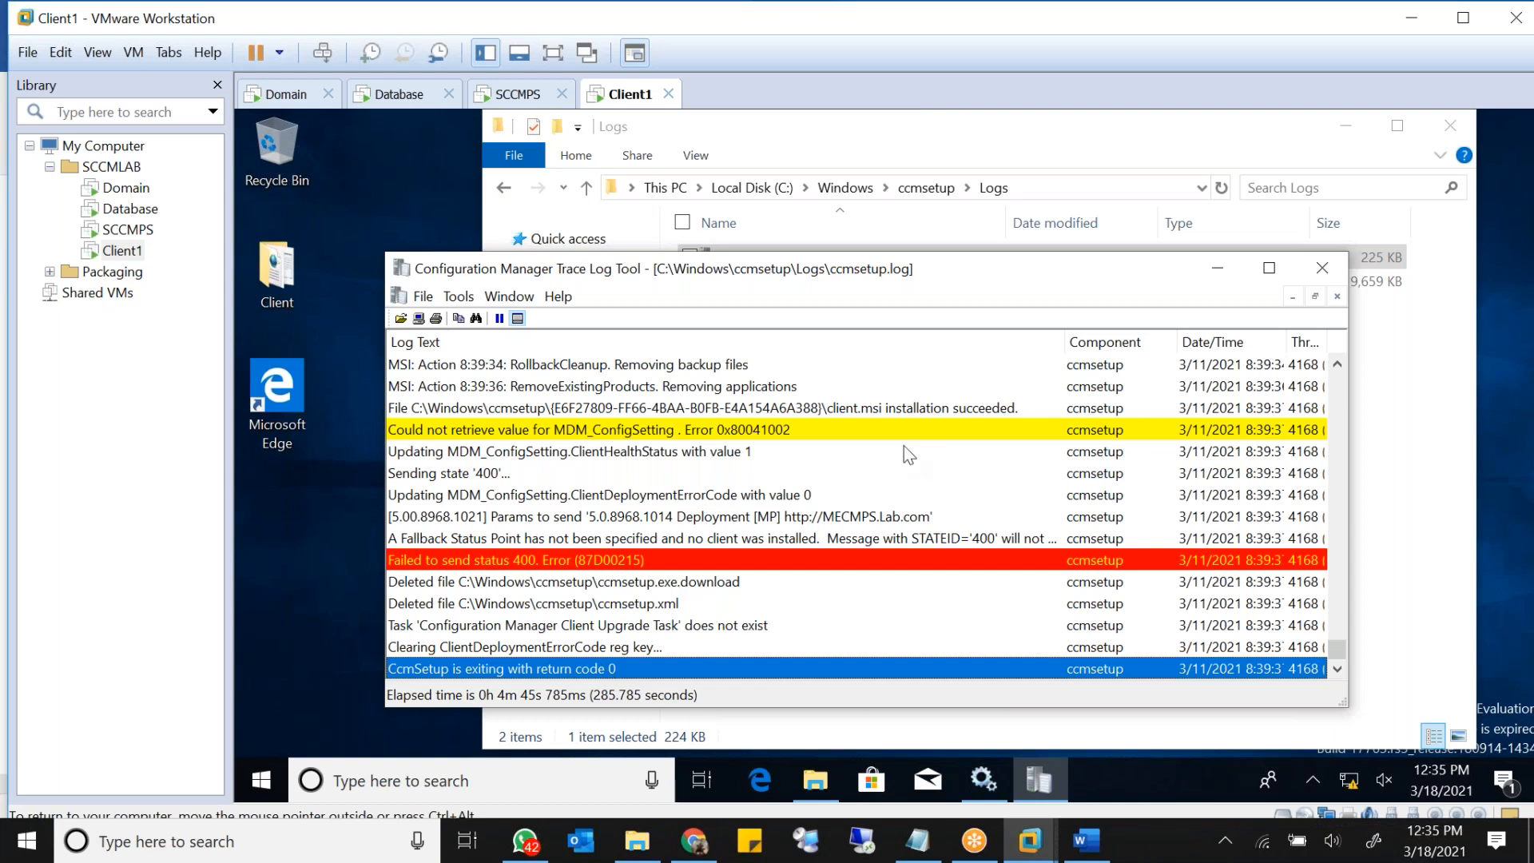
left_click(1322, 266)
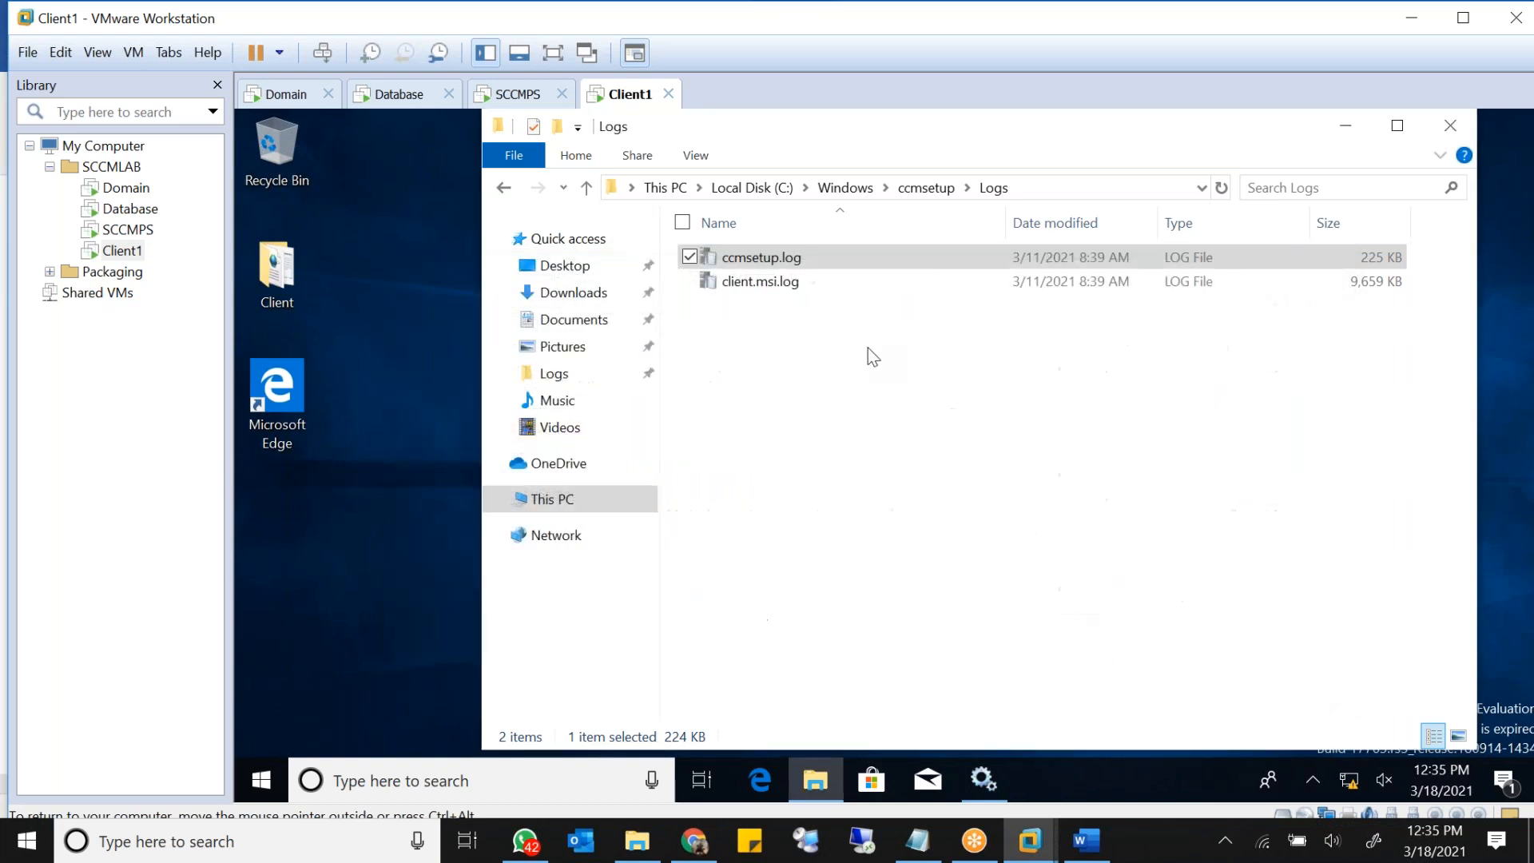
left_click(936, 189)
Step: Switch to the Word diagram and select the handwritten "Installation Issue" note
left_click(1087, 849)
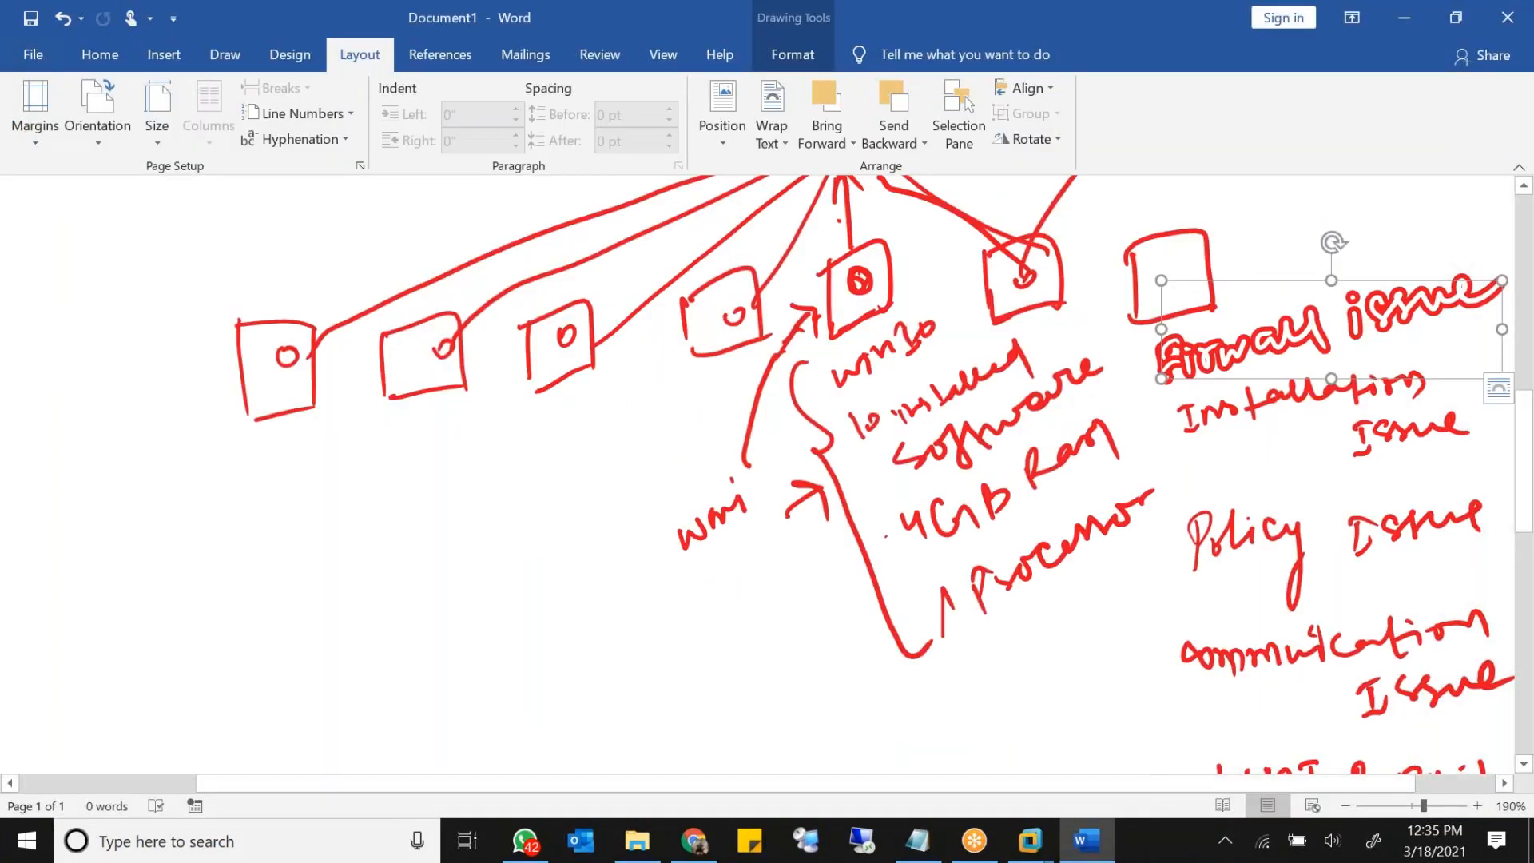
left_click(1233, 415)
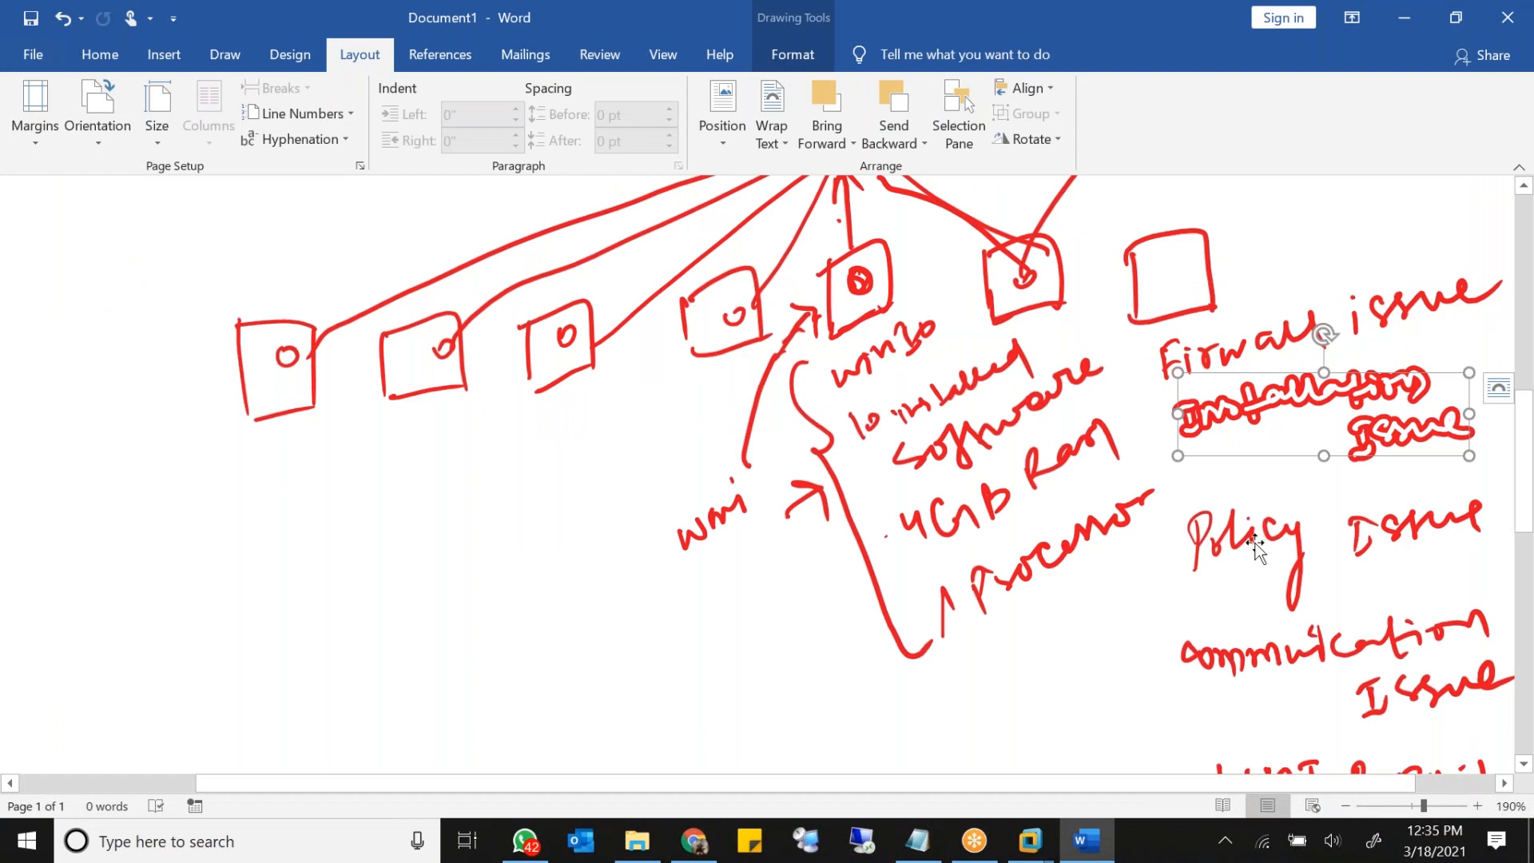
left_click(976, 842)
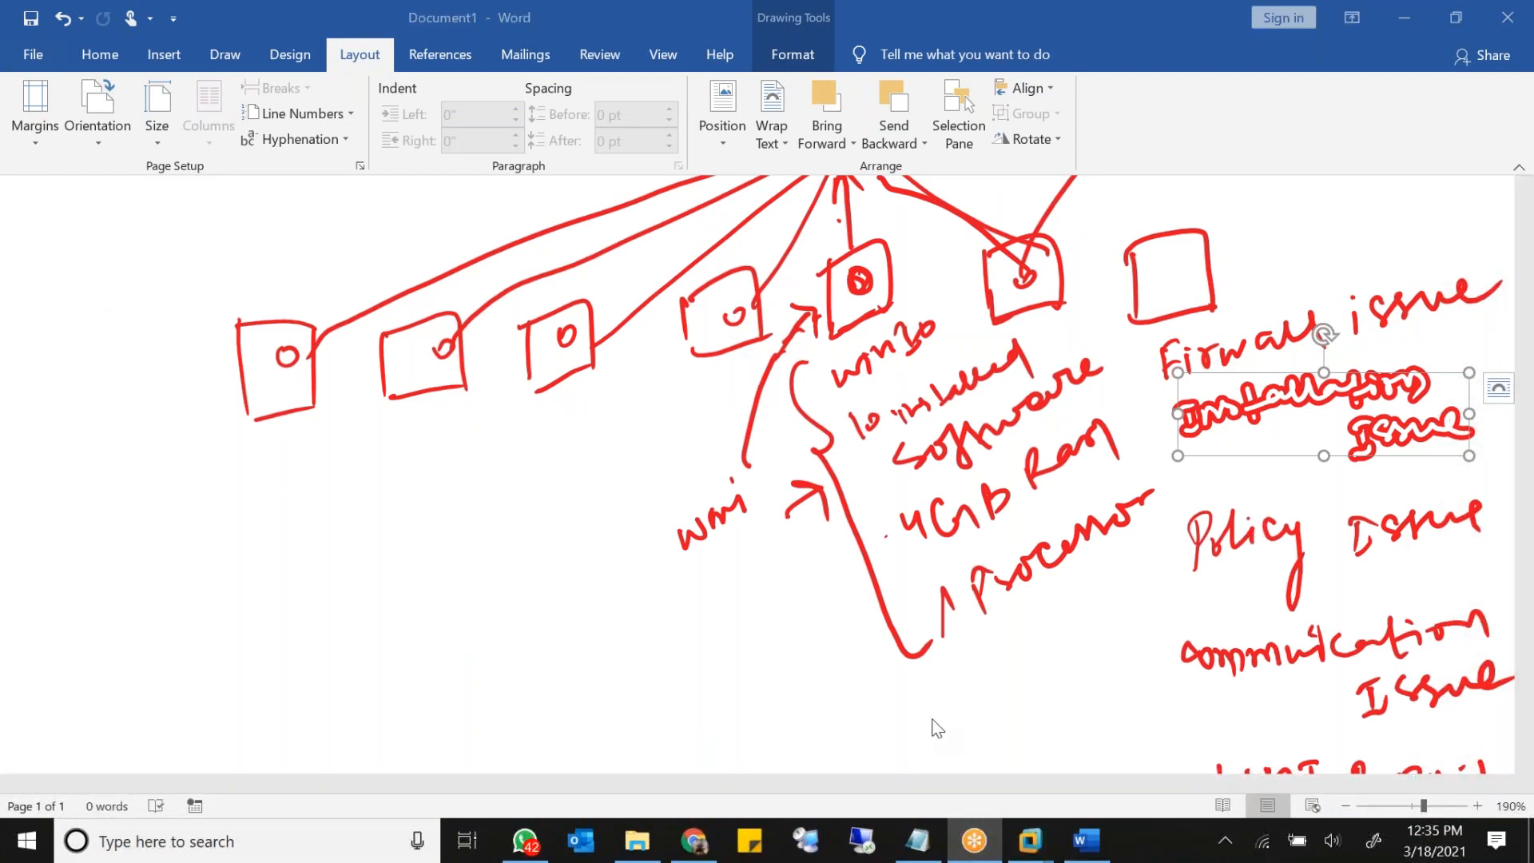
Step: Switch back to the Client1 virtual machine and open the C:\Windows\CCM\Logs folder
left_click(1042, 851)
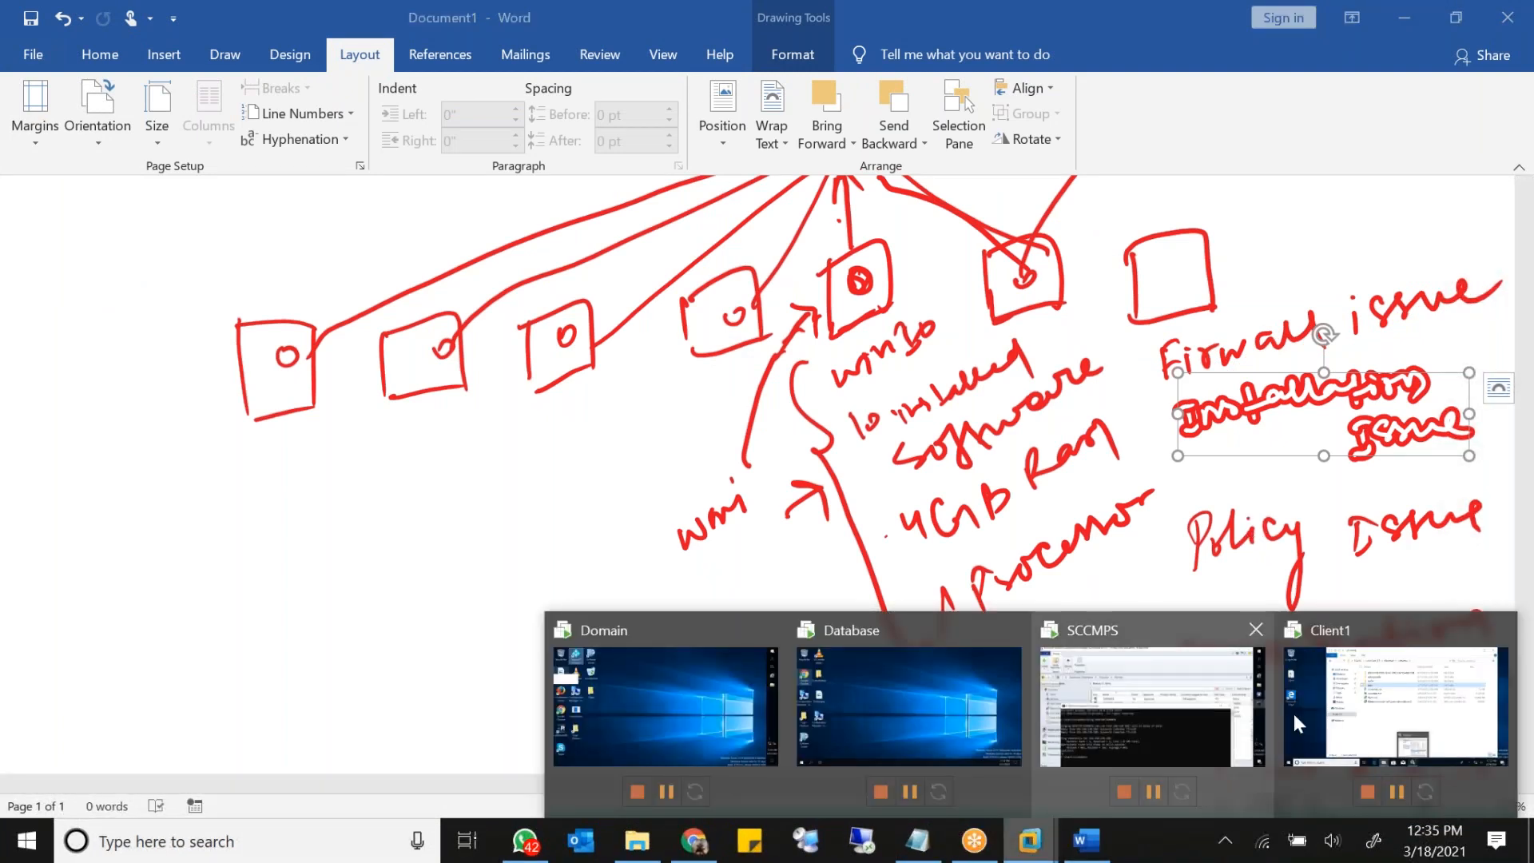
left_click(1380, 714)
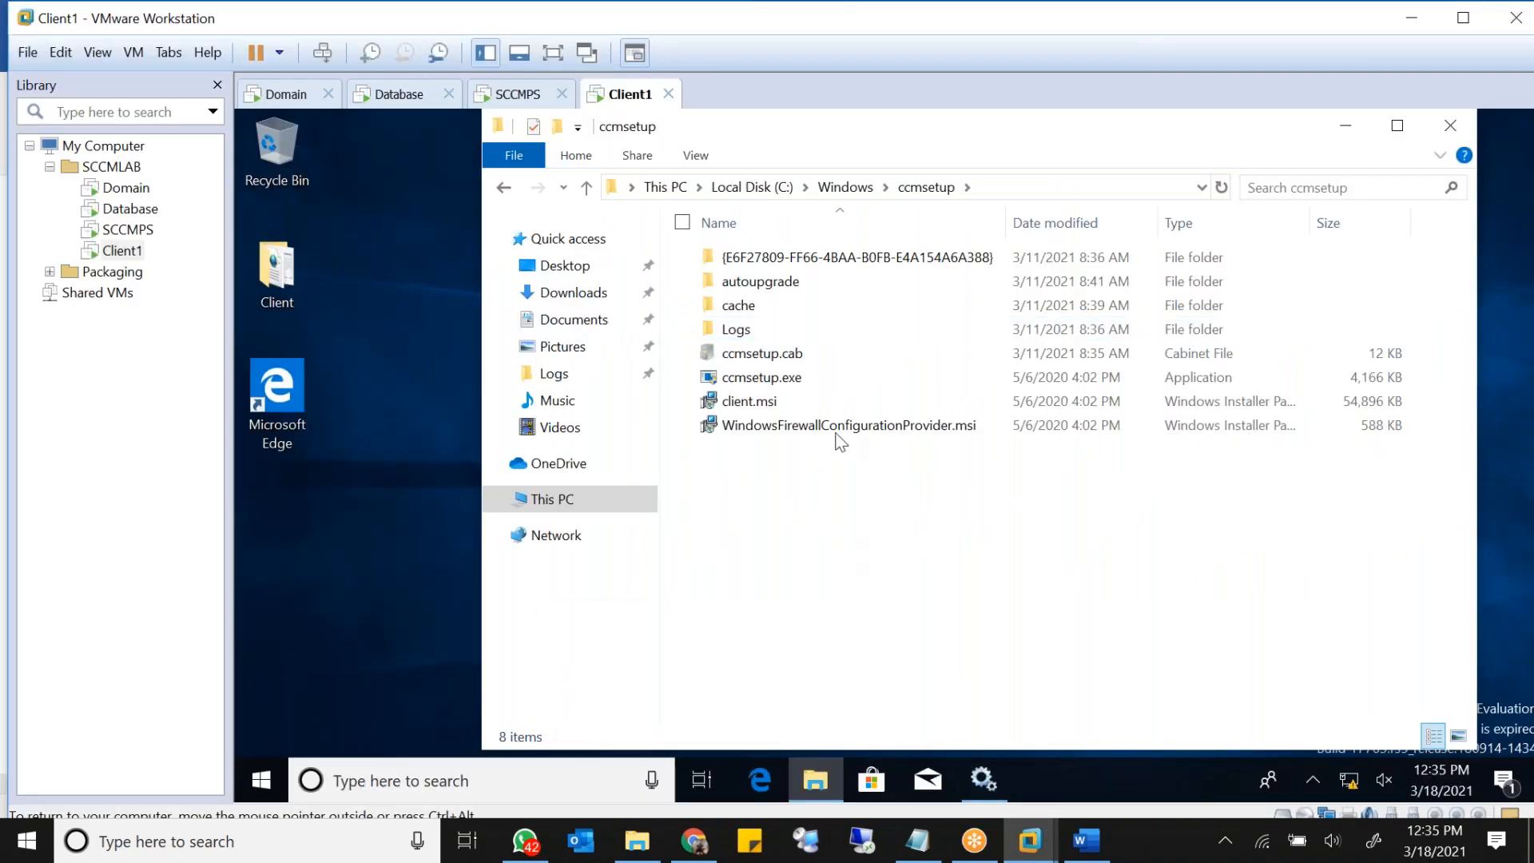
left_click(838, 187)
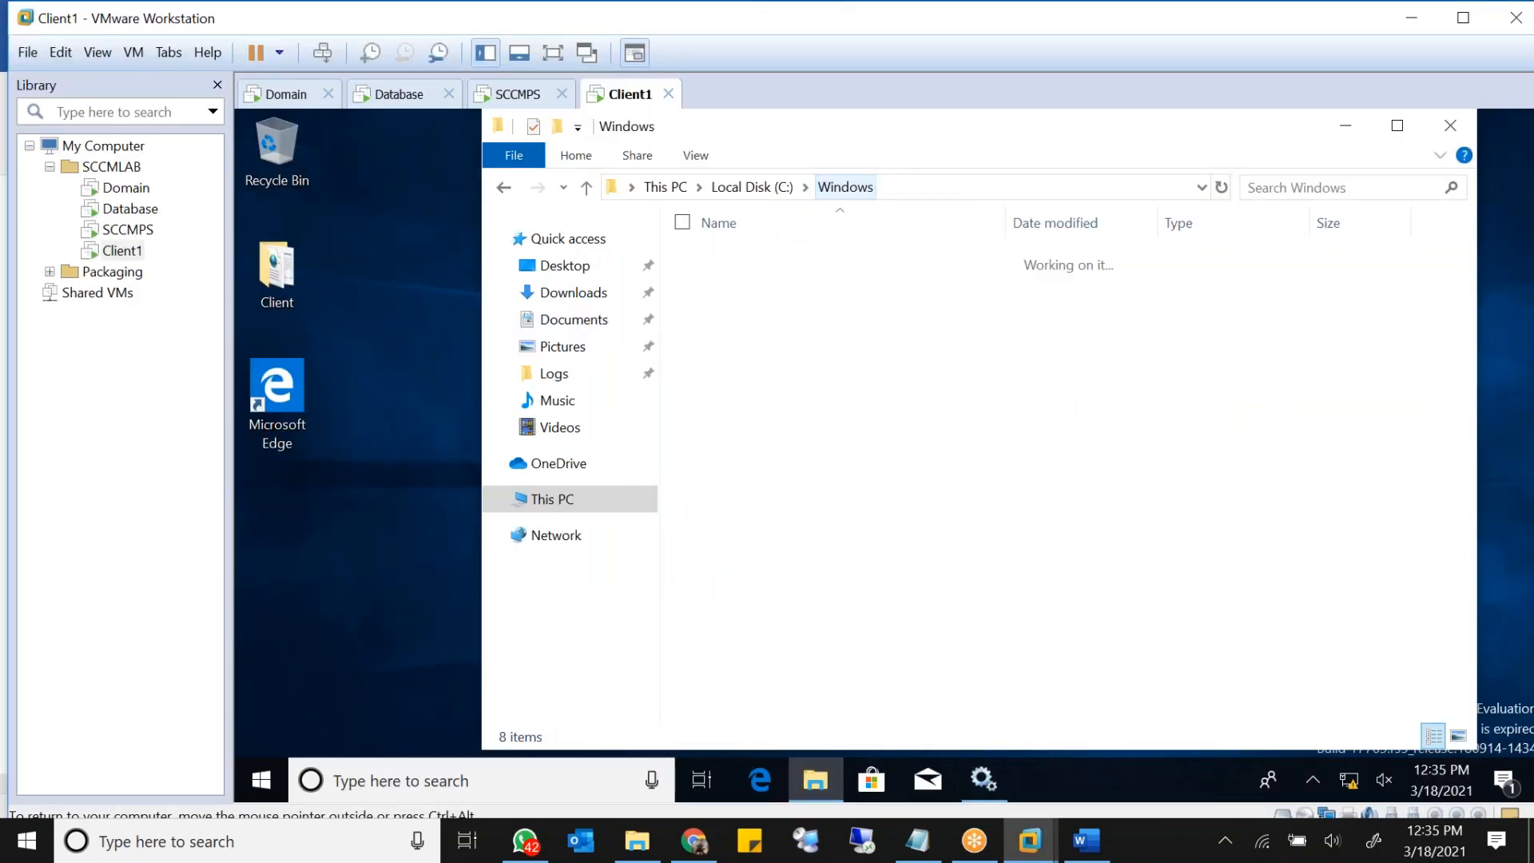
double_click(739, 473)
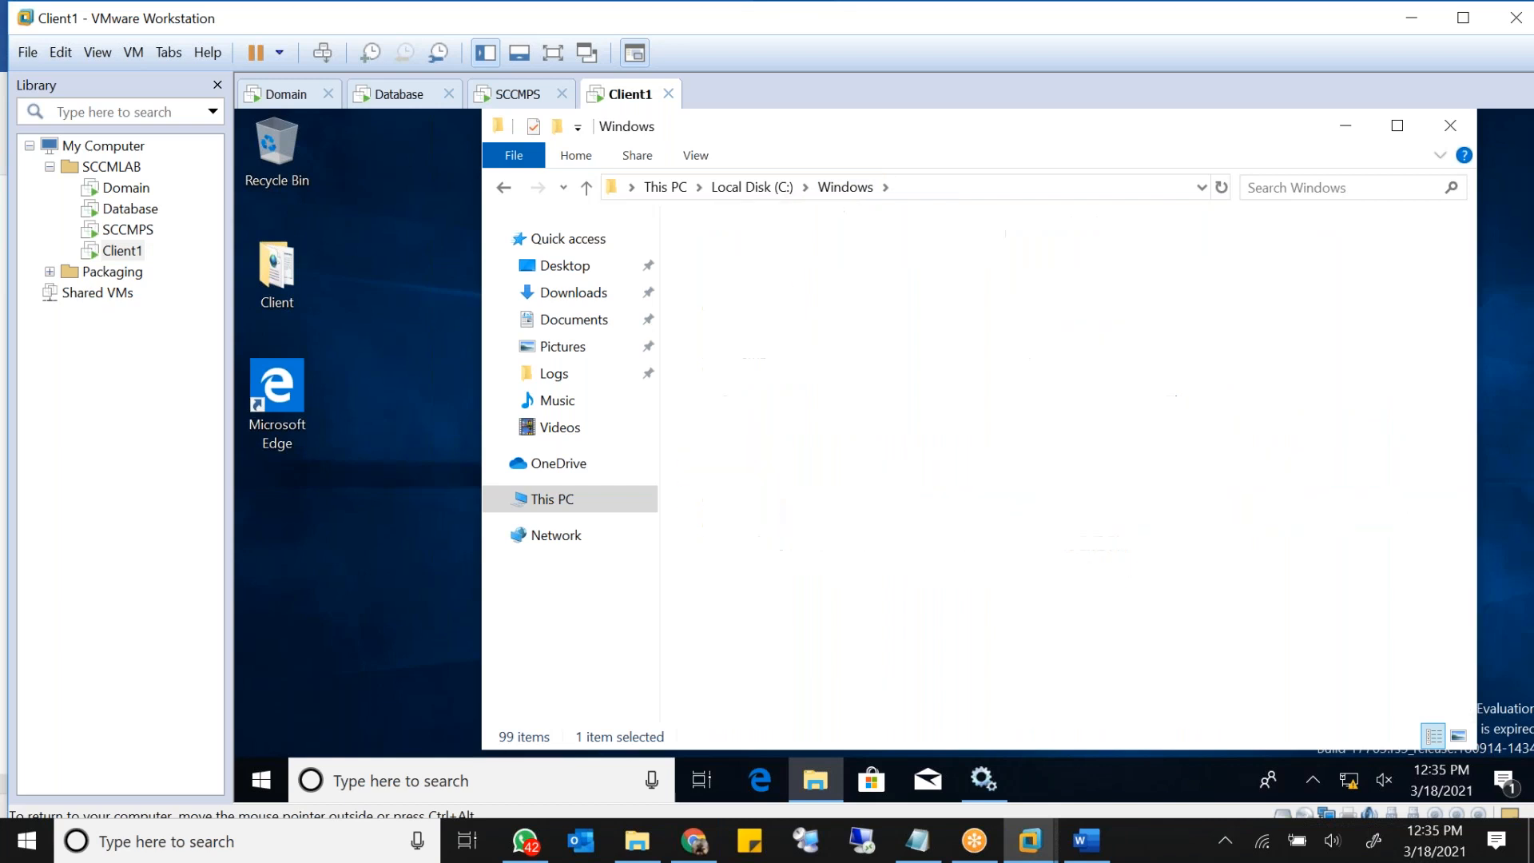
double_click(758, 403)
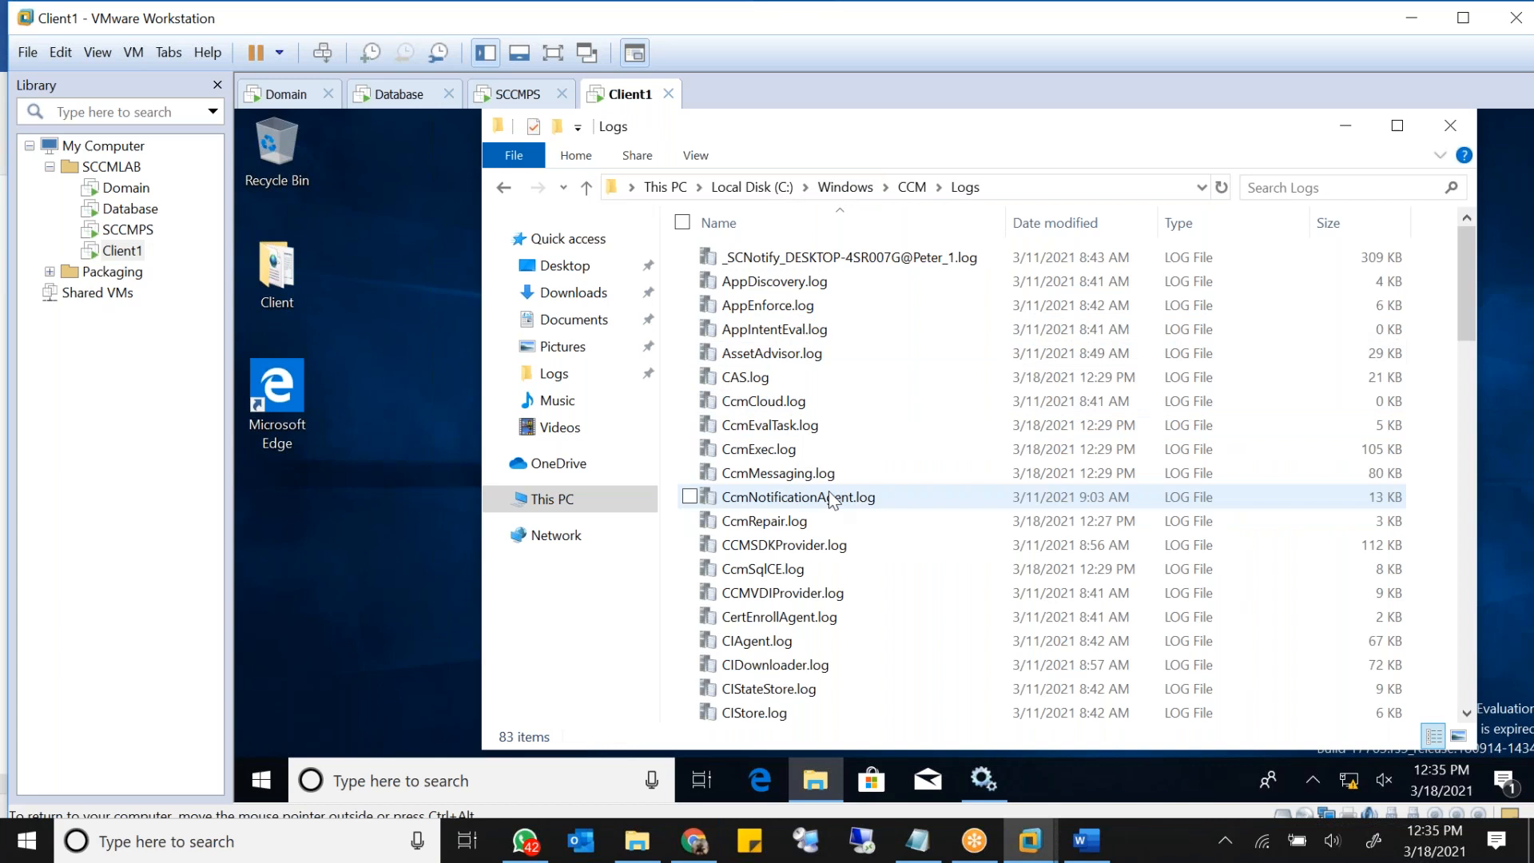
Step: Open ClientIDManagerStartup.log and highlight the RegTask entry about the client already being registered
scroll(823, 703, "down", 1)
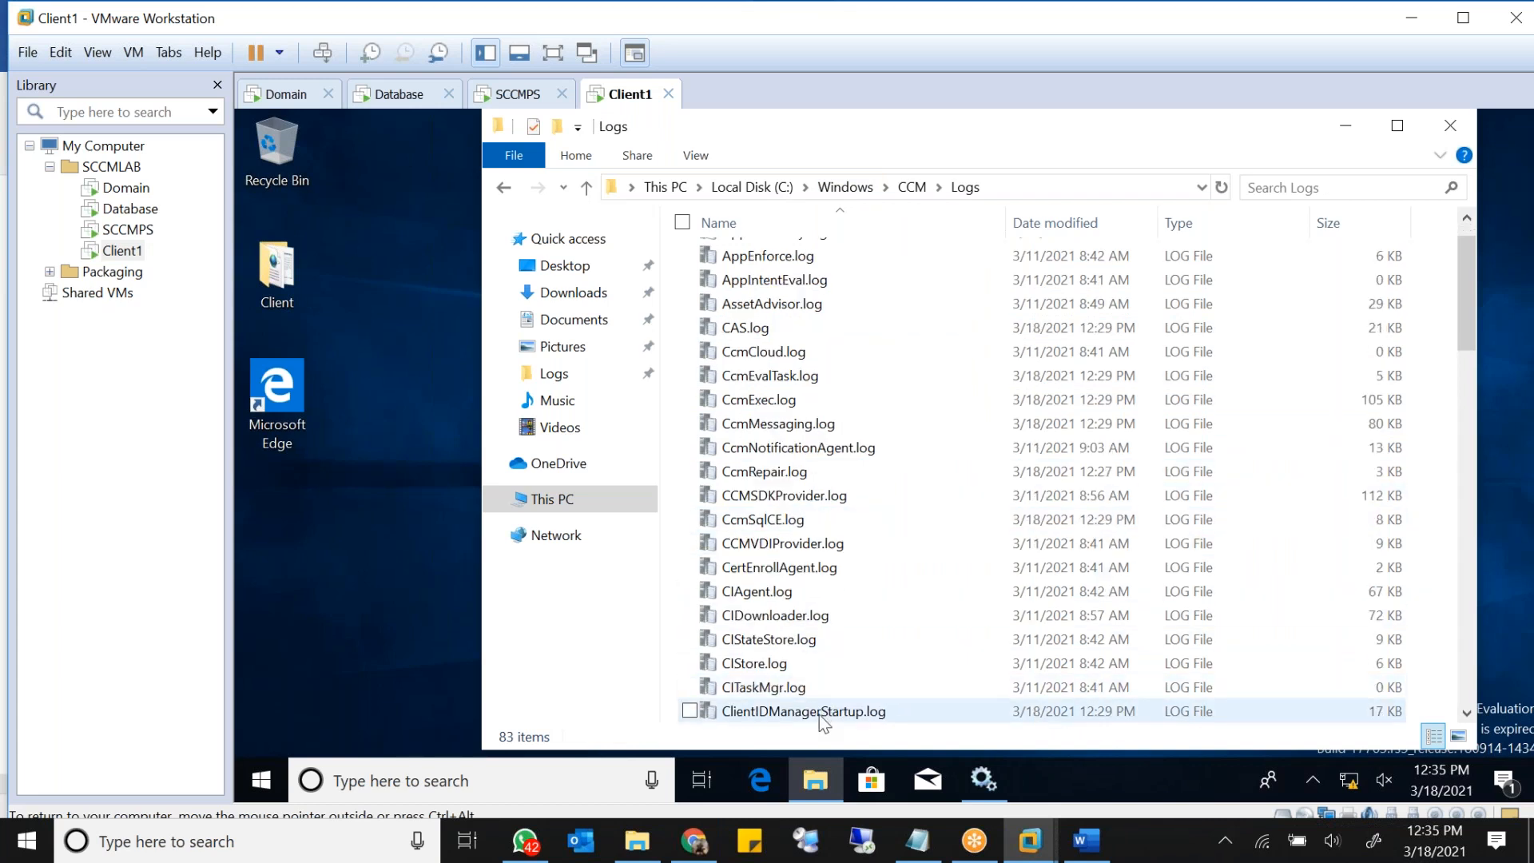
left_click(839, 712)
double_click(883, 712)
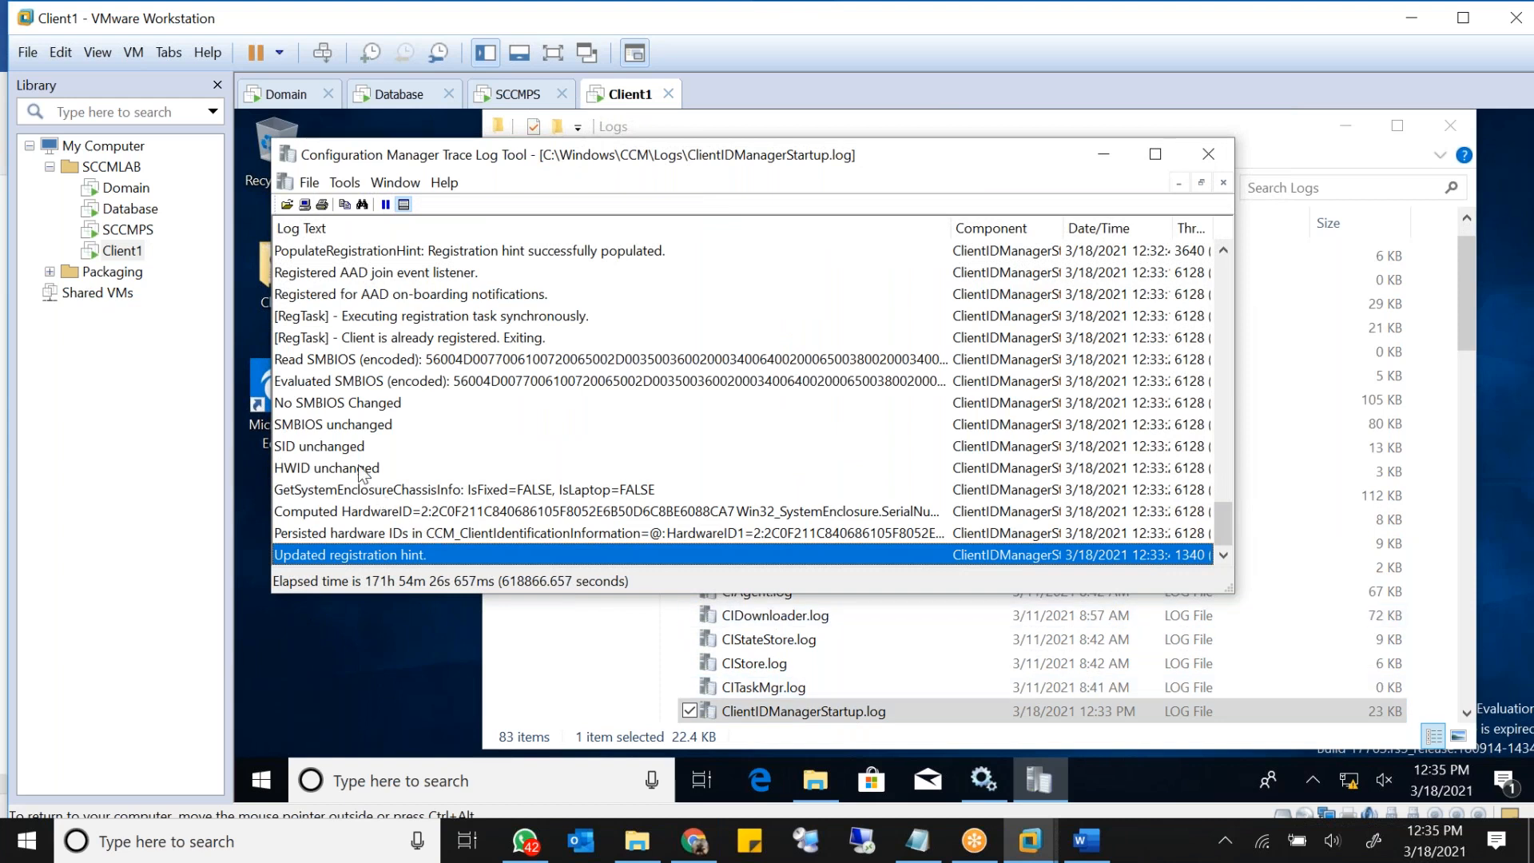
left_click(343, 340)
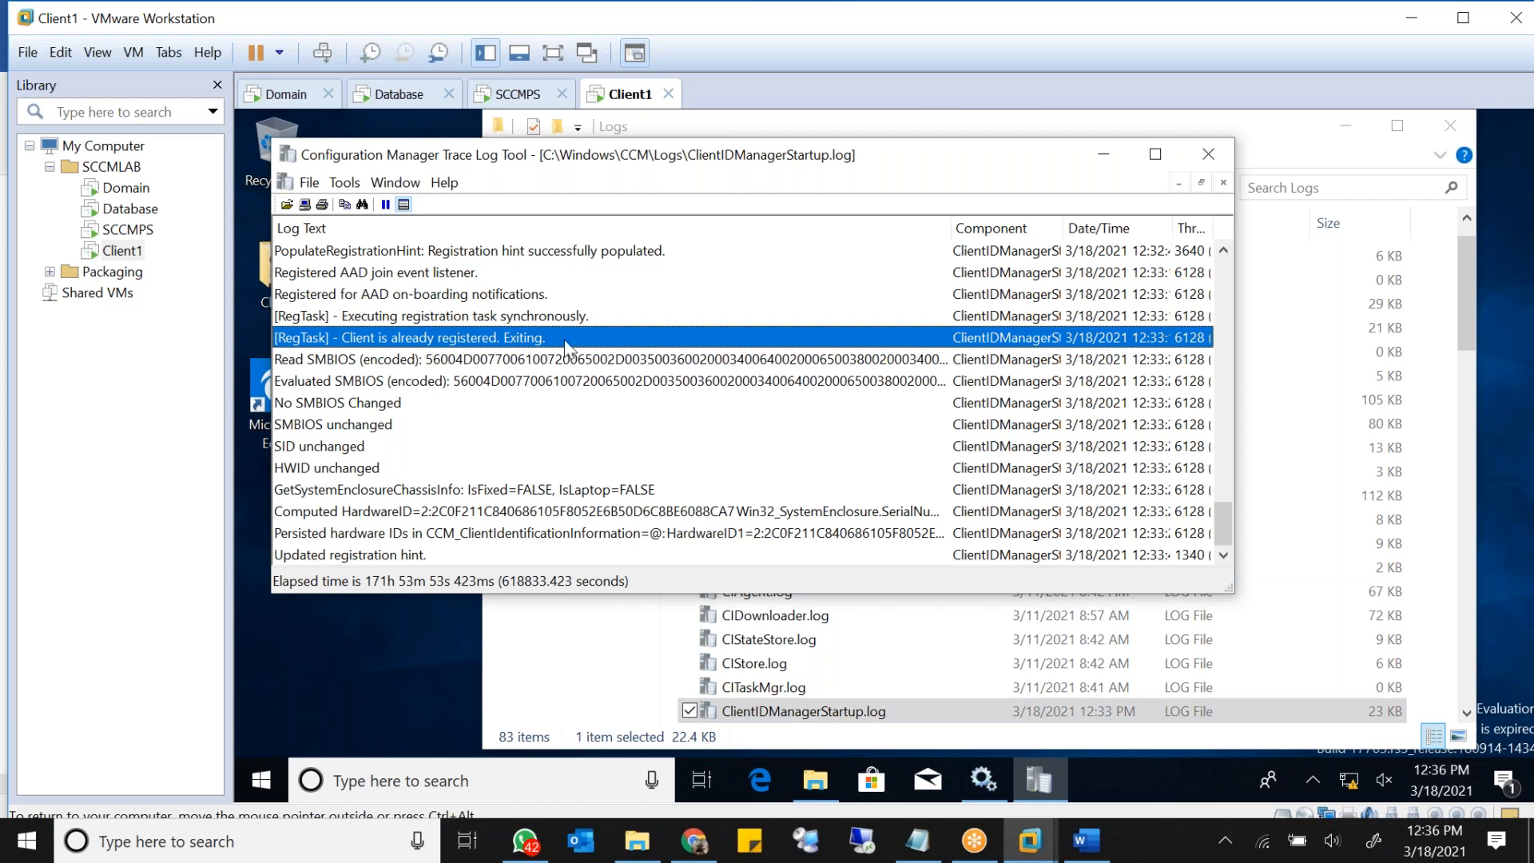
Step: Open LocationServices.log from the CCM Logs folder and move its window clear of the other log for reading
left_click(554, 663)
left_click(783, 592)
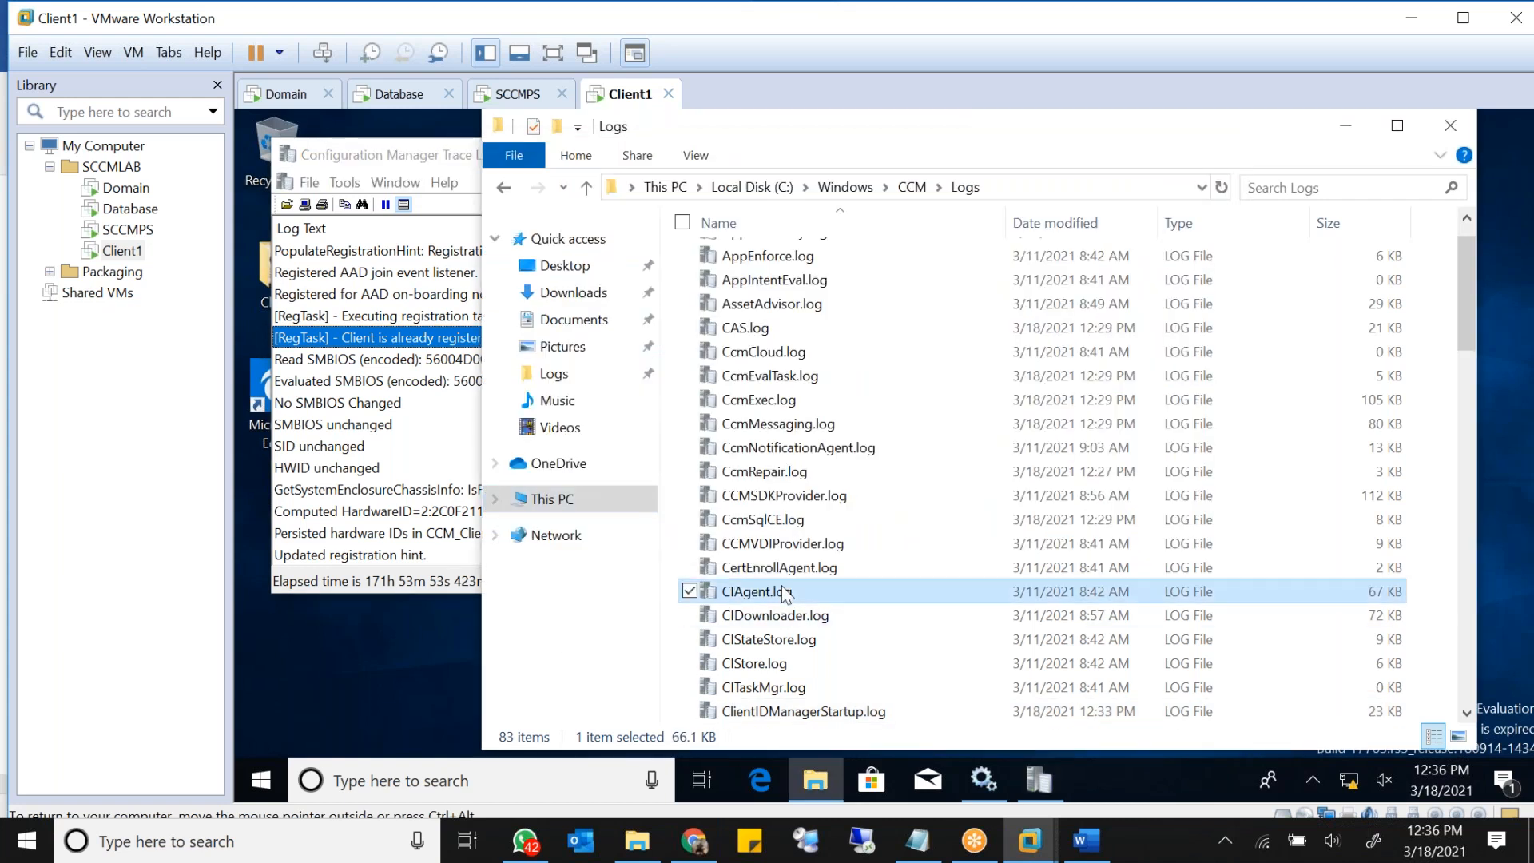
key("l")
key("Return")
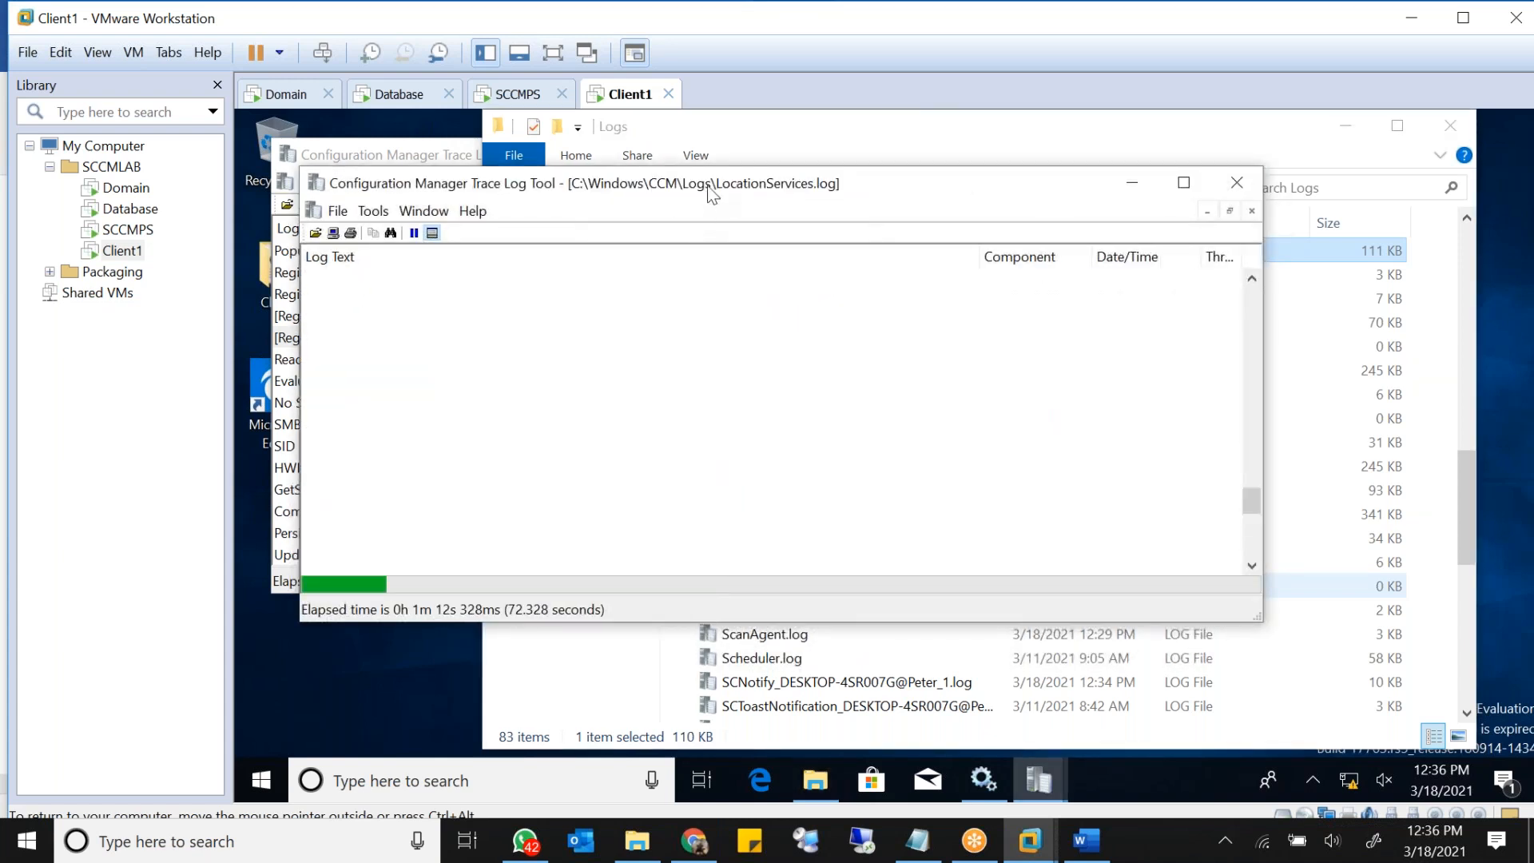
left_click_drag(713, 195, 875, 200)
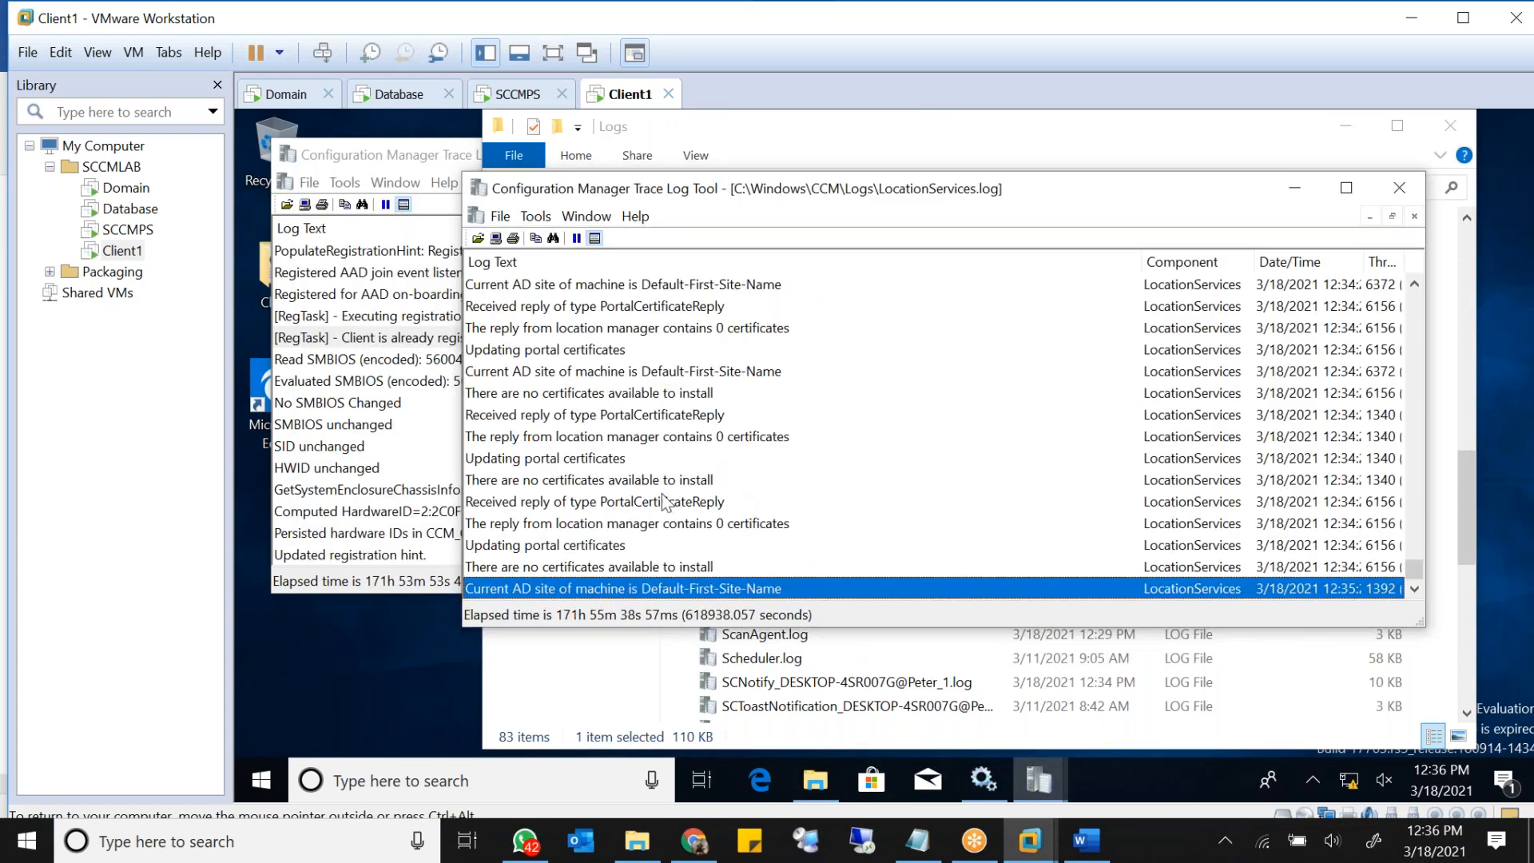
Step: Find the "Default Management Points from MP" entry in LocationServices.log and highlight the MECMPS.Lab.com line beneath it
scroll(551, 511, "up", 5)
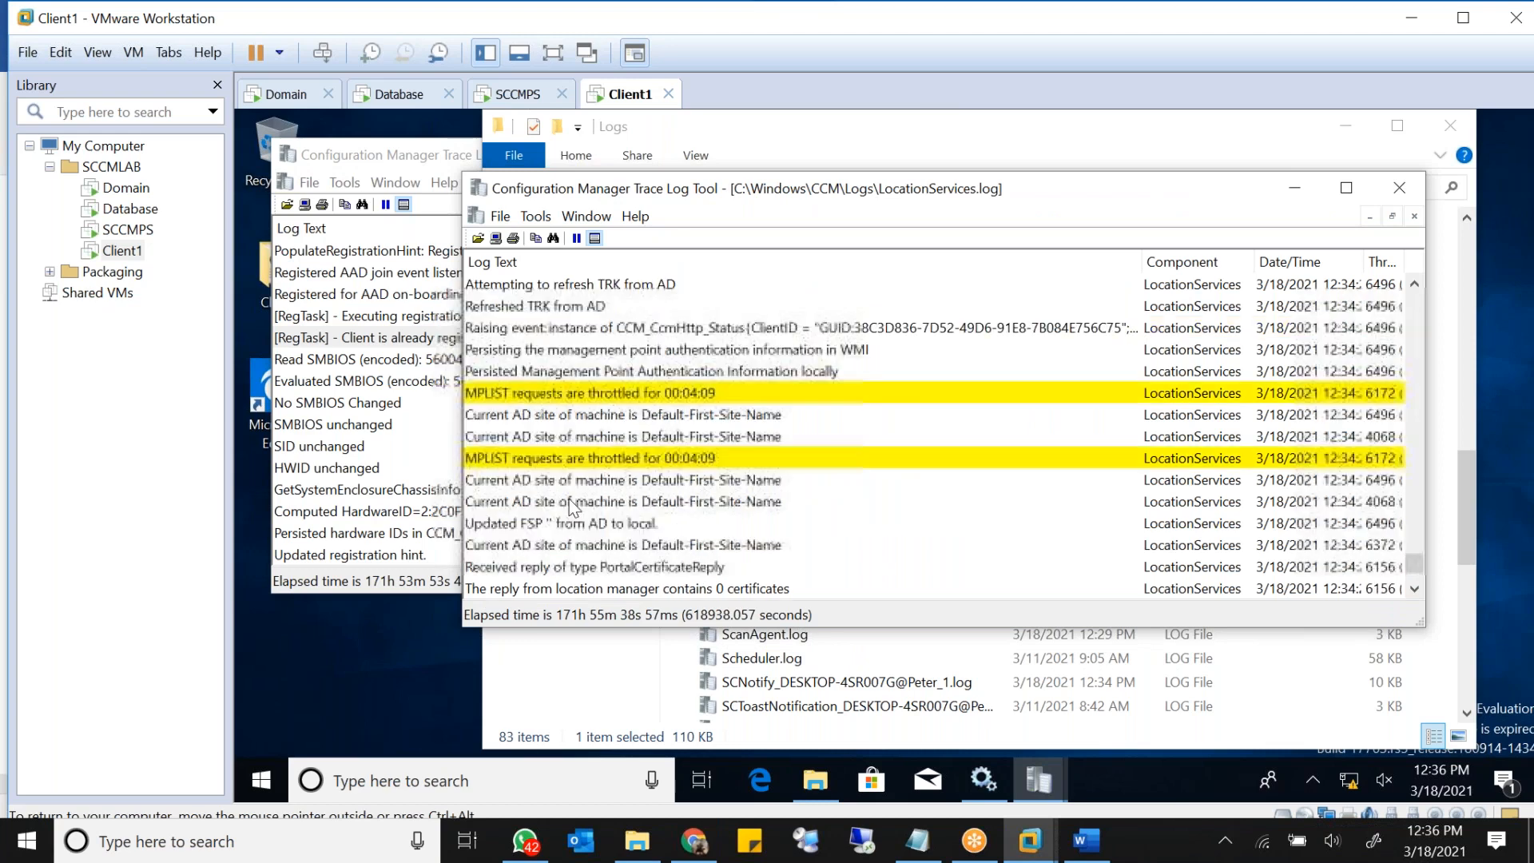
scroll(548, 450, "up", 2)
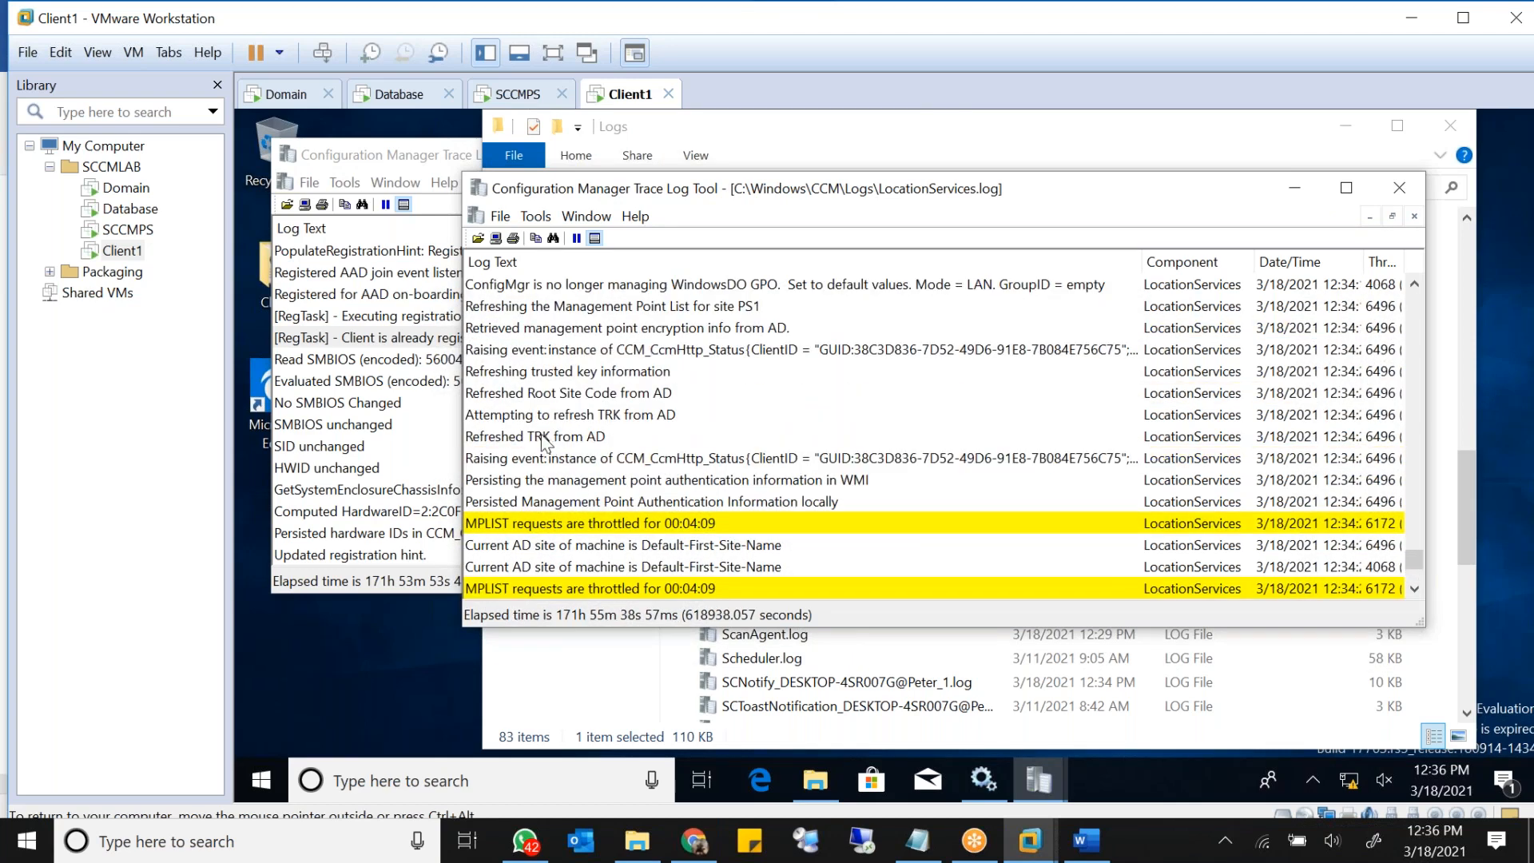
scroll(540, 446, "up", 1)
scroll(540, 445, "up", 4)
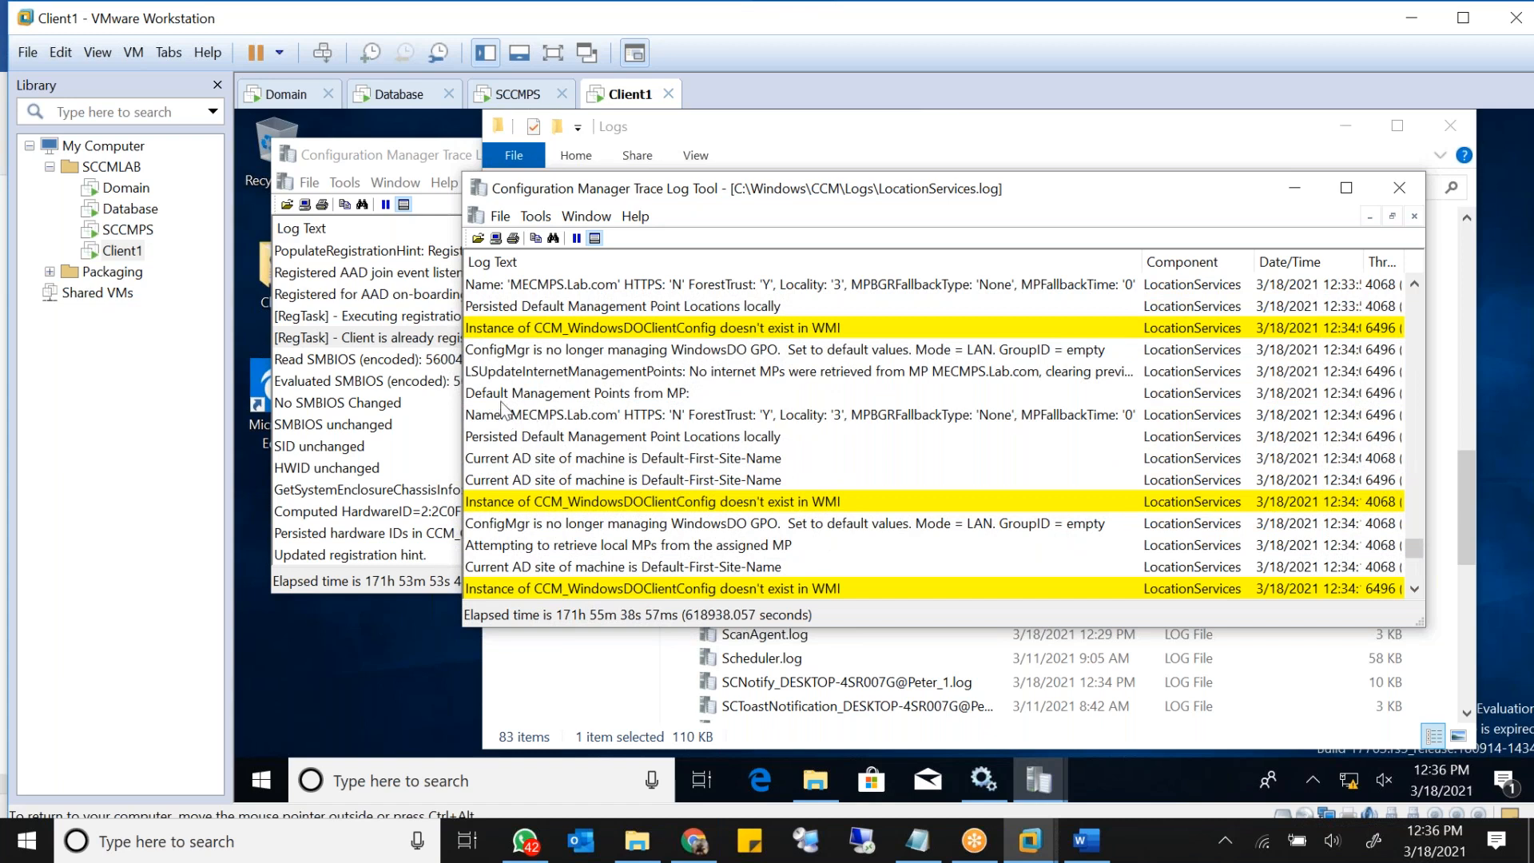
left_click(504, 396)
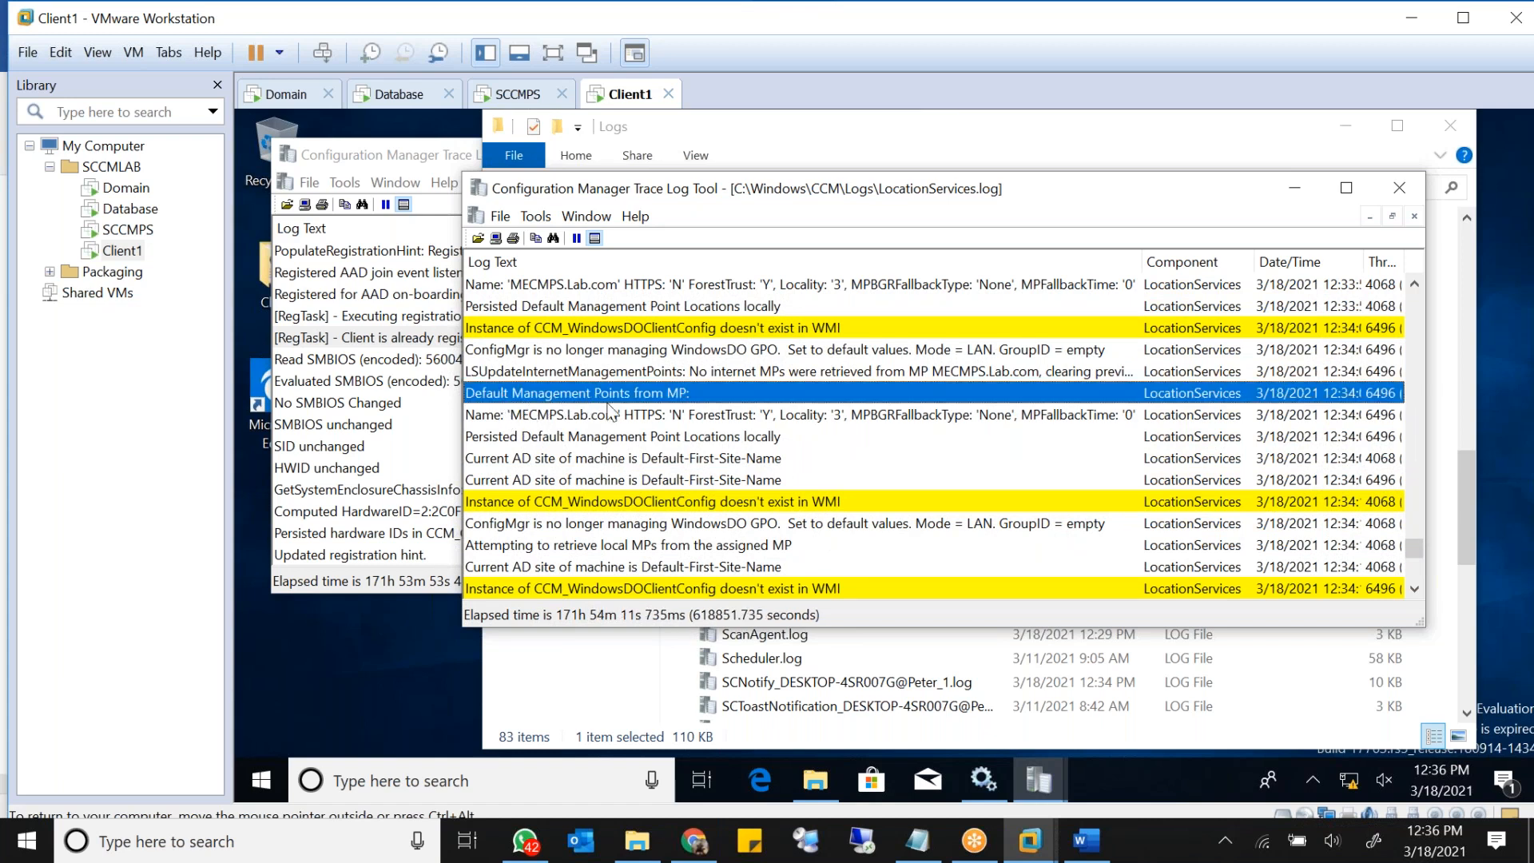
left_click(562, 417)
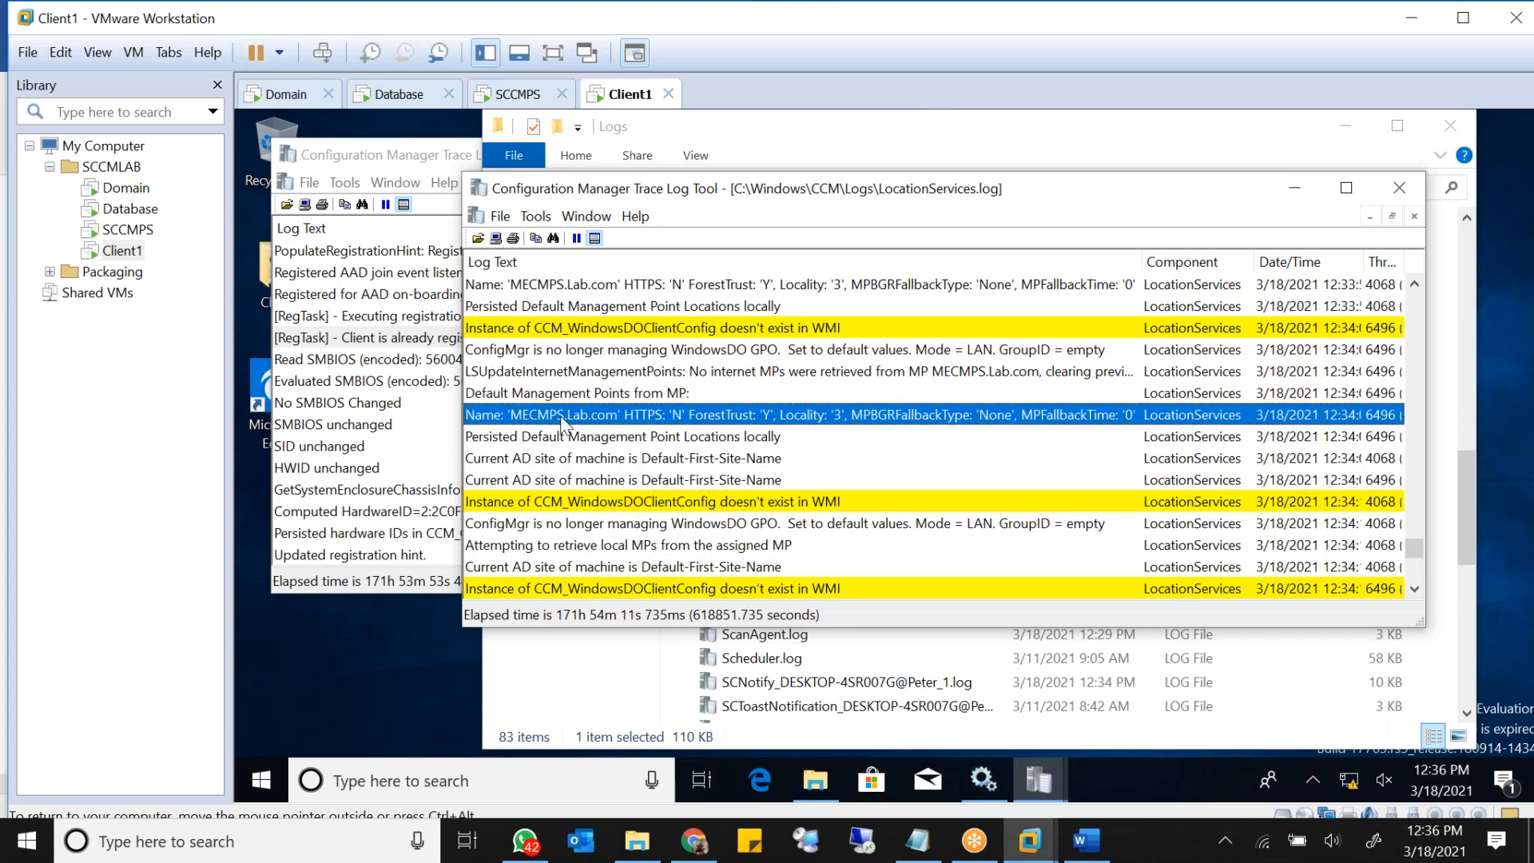
Step: Finish reading LocationServices.log and close both it and the ClientIDManagerStartup.log window
scroll(562, 417, "down", 15)
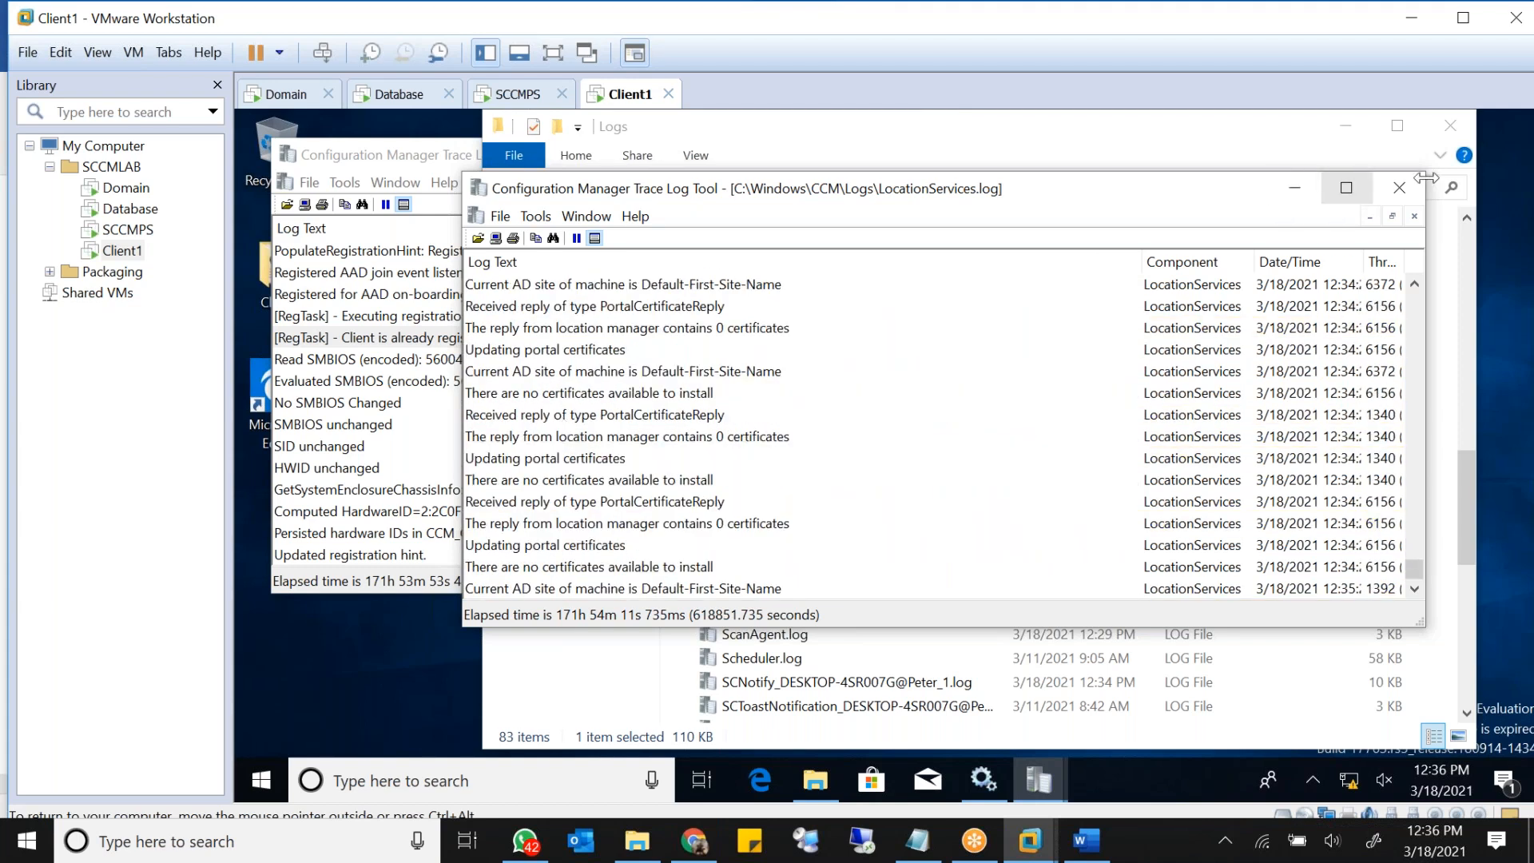
left_click(1398, 188)
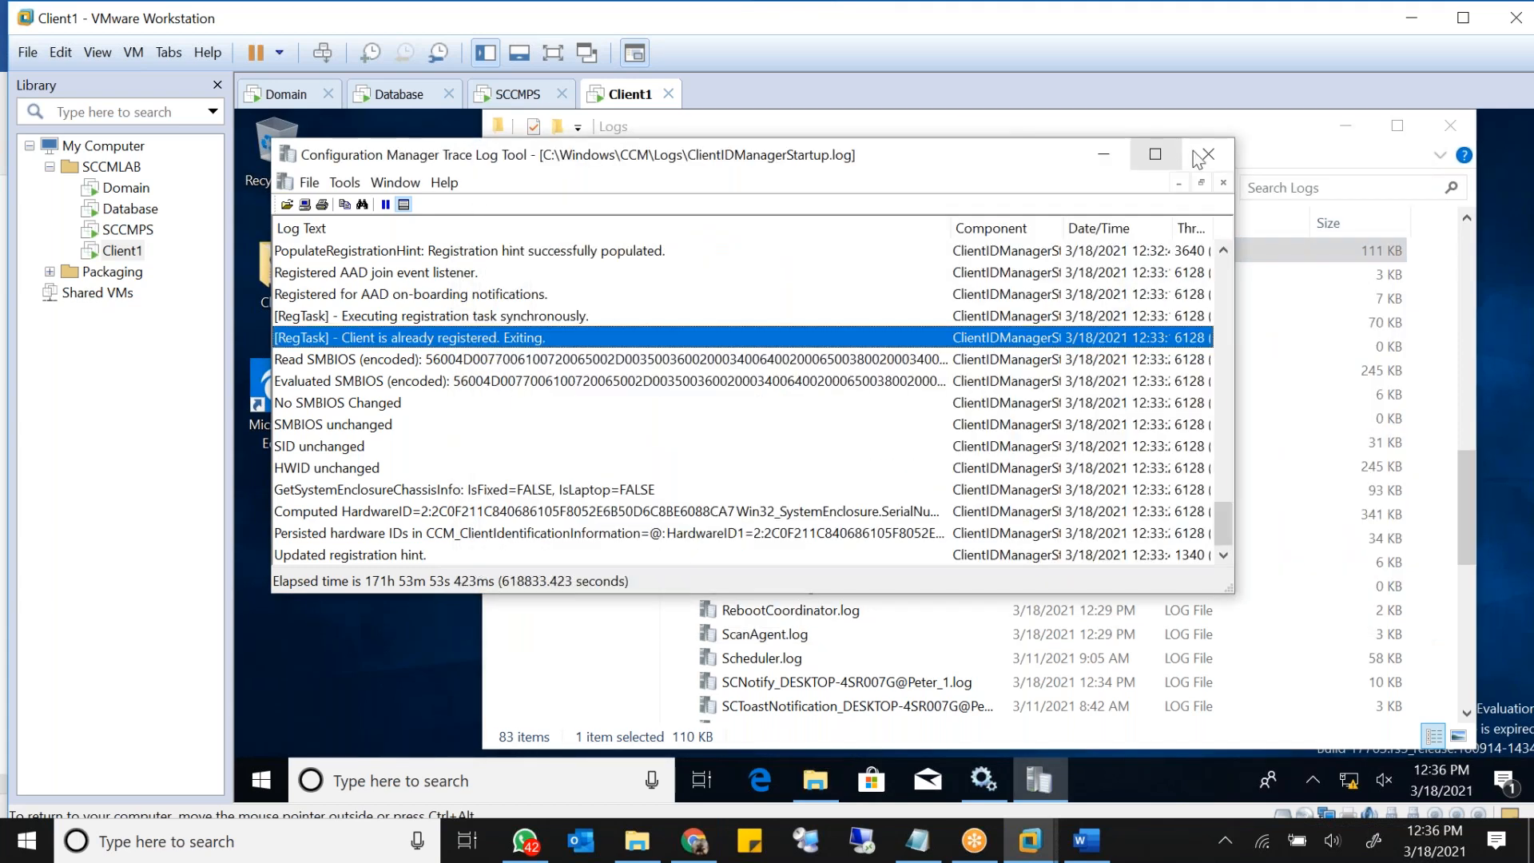
left_click(1191, 160)
Step: Switch to the Word diagram, point out the handwritten "WMI Repository Issue" note by selecting it, and clear the selection
left_click(1087, 840)
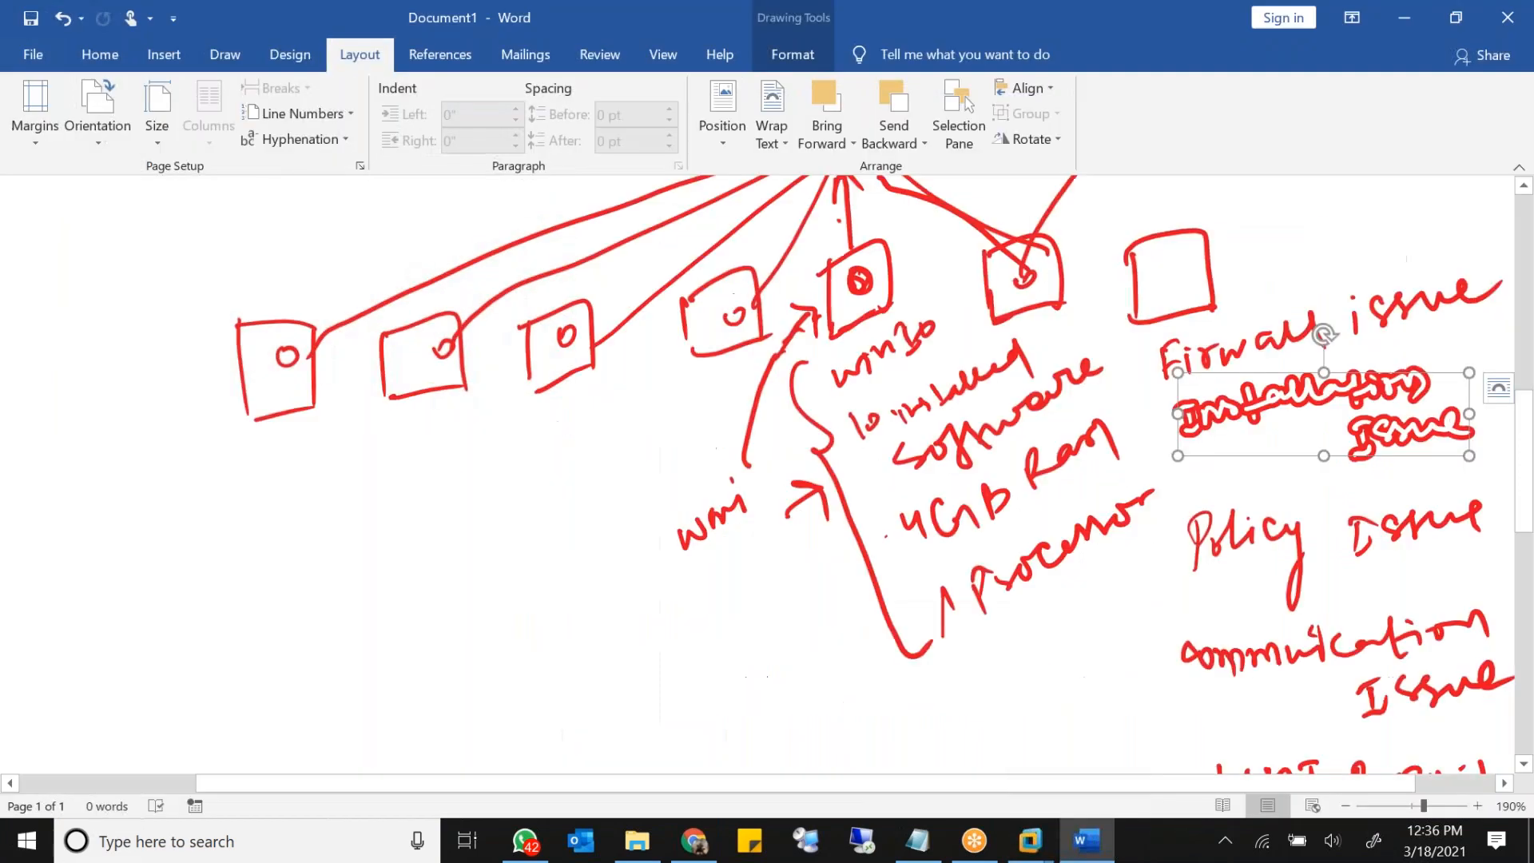
scroll(1253, 643, "up", 6)
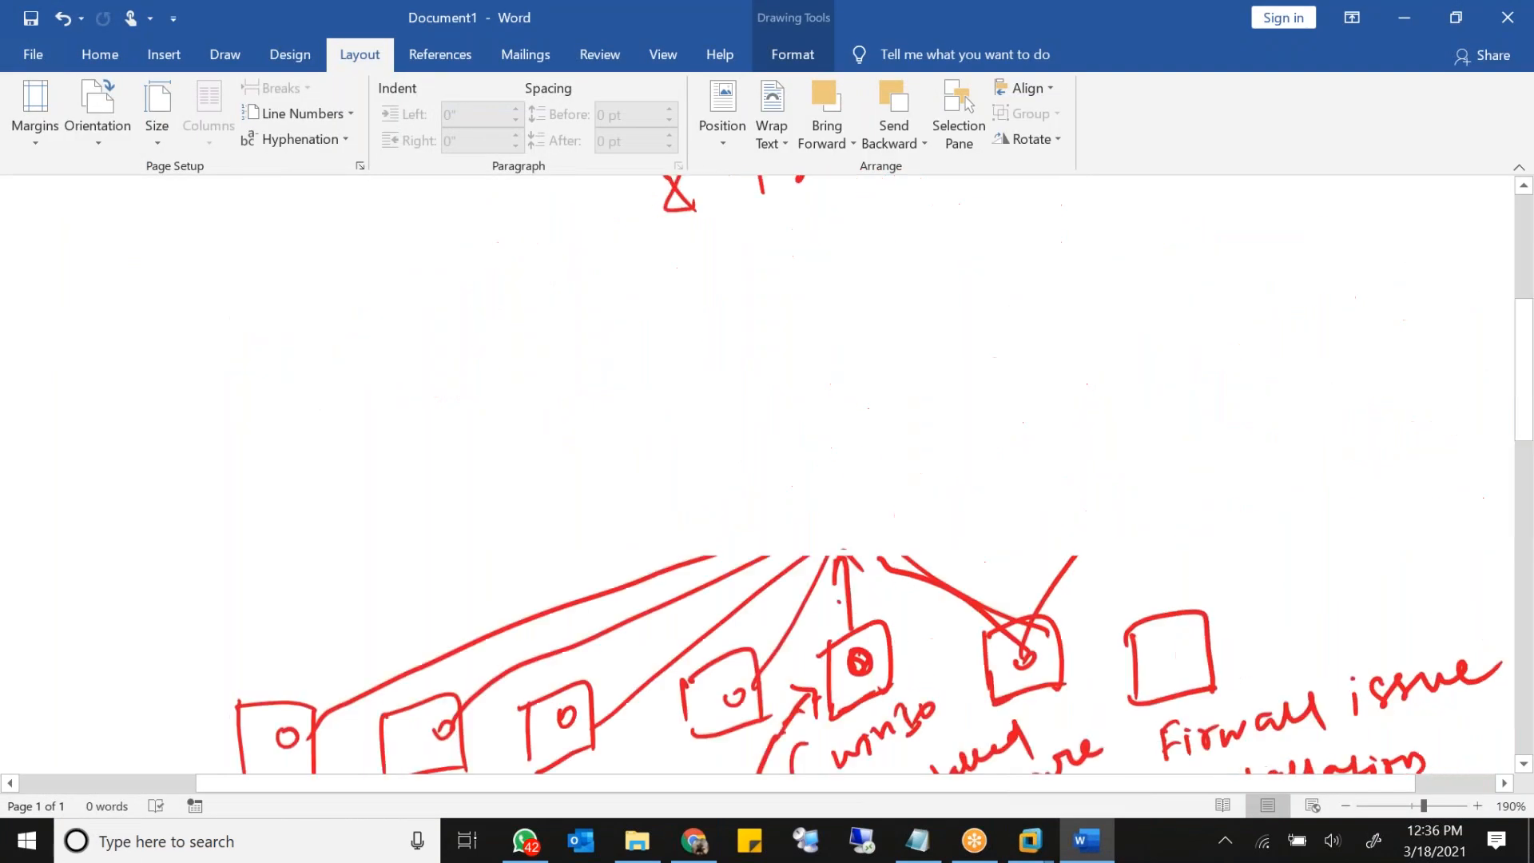
left_click(1254, 637)
scroll(1250, 627, "down", 10)
scroll(1244, 609, "up", 3)
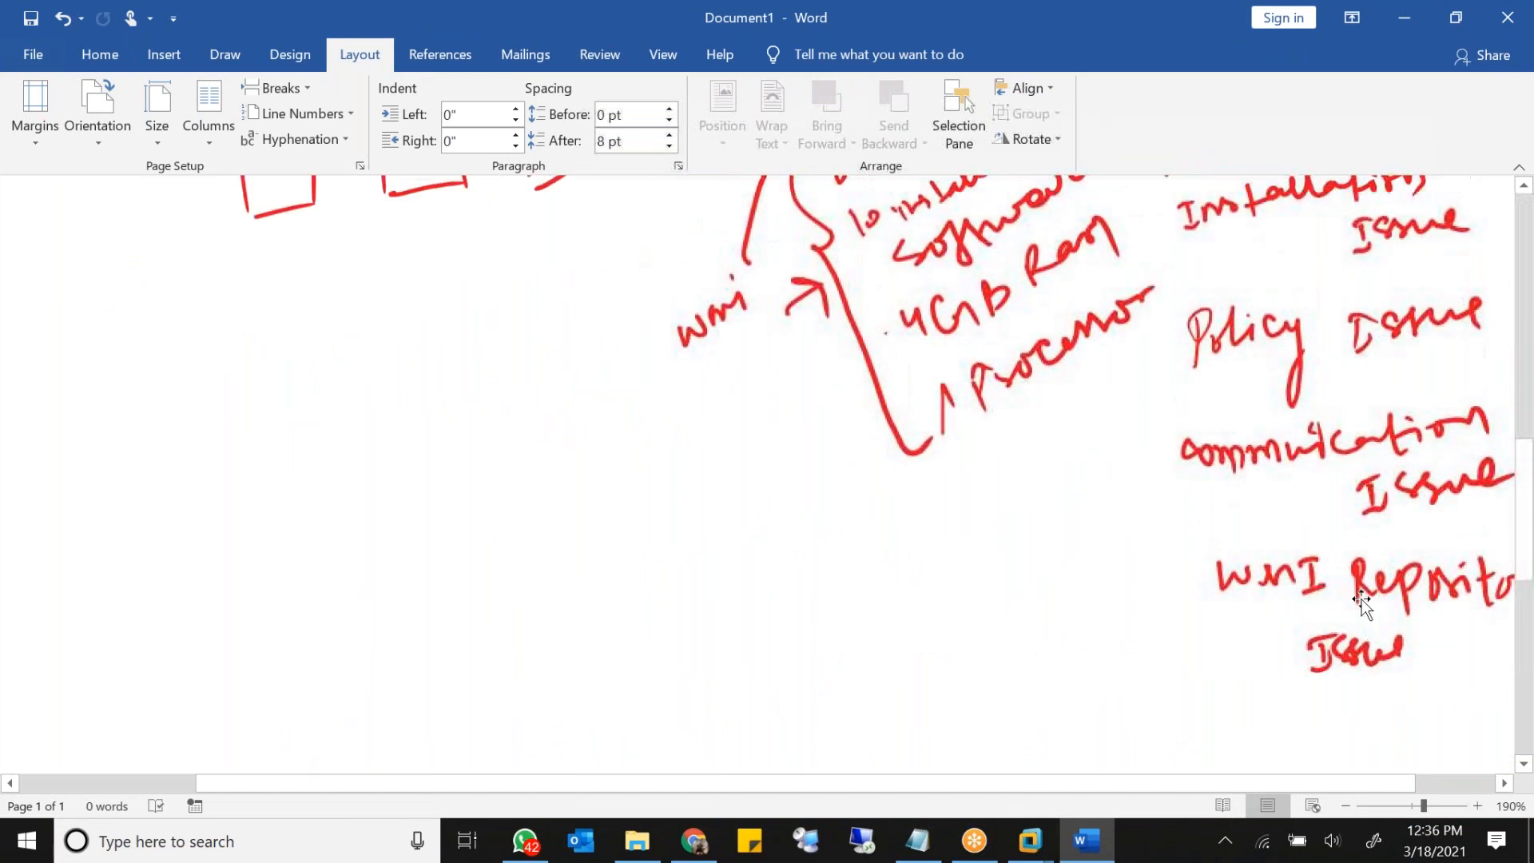
left_click(1369, 591)
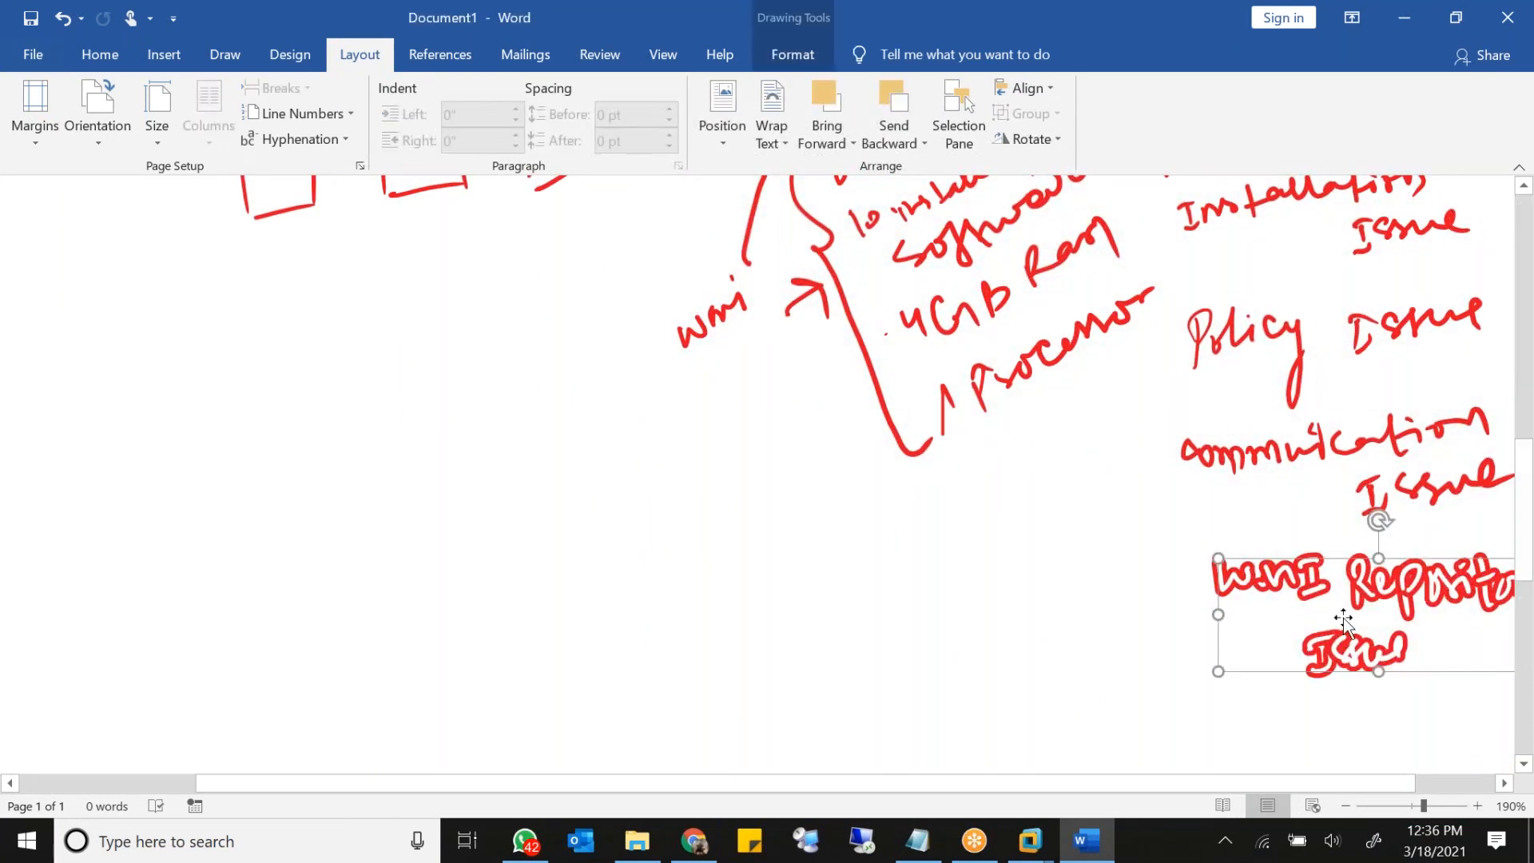
left_click(1174, 627)
scroll(1166, 635, "down", 2)
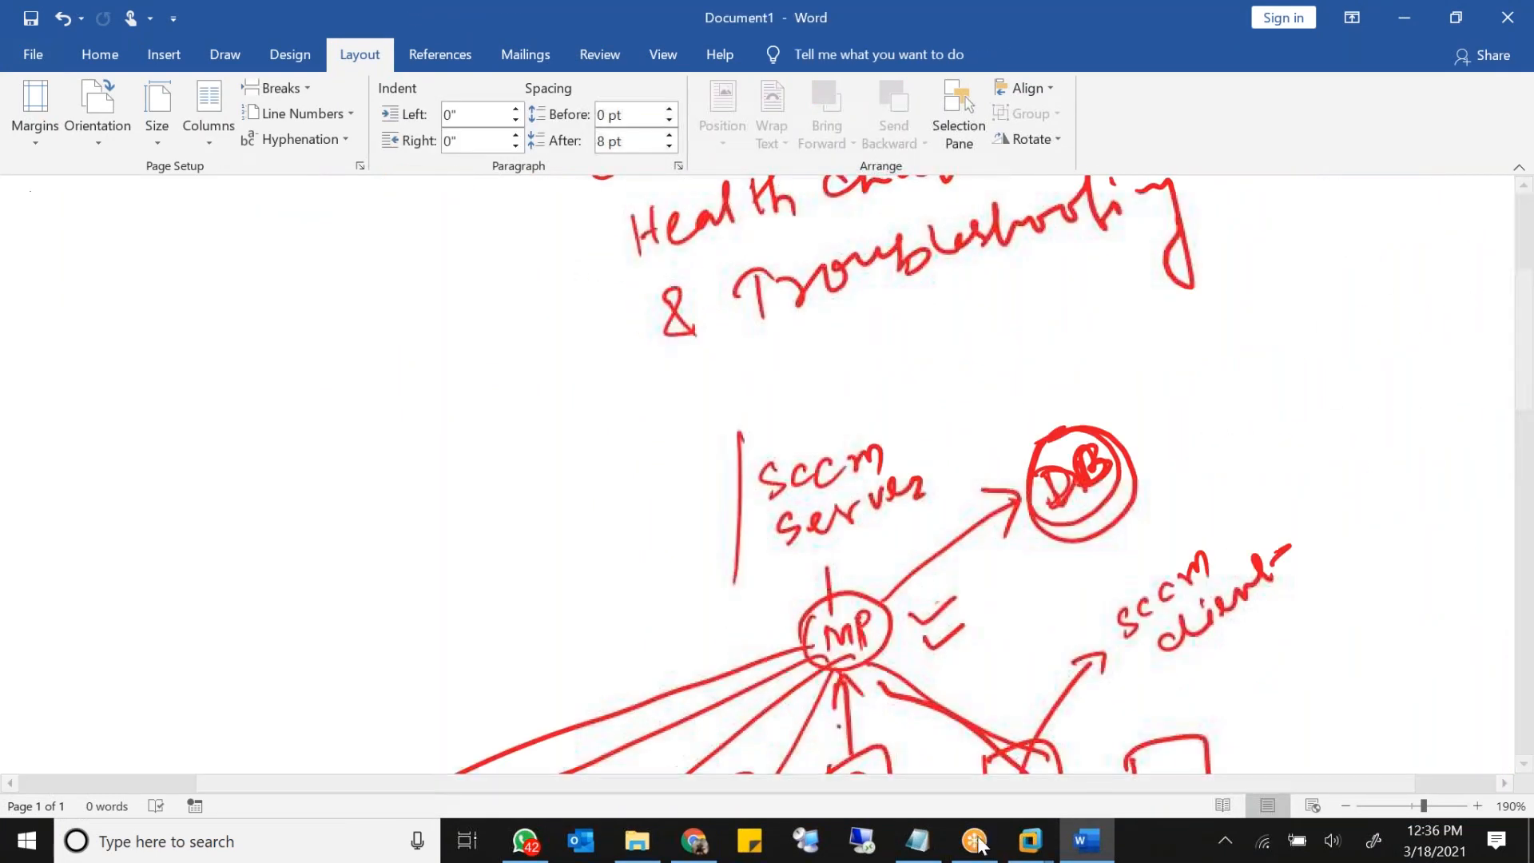
Step: Switch back to the Client1 virtual machine and open the C:\Windows\System32\wbem\repository folder
mouse_move(1030, 842)
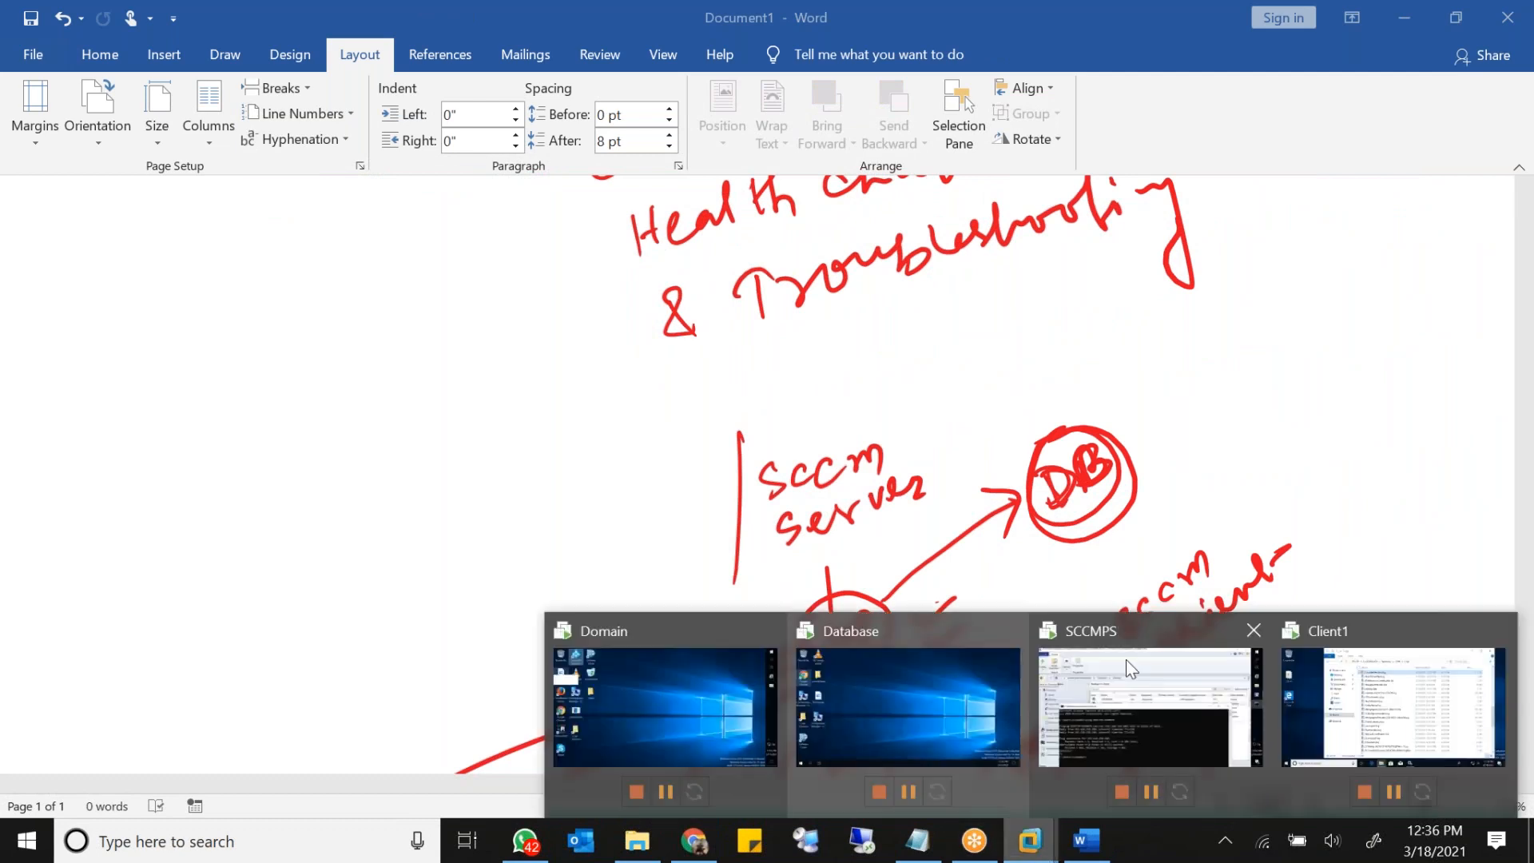
left_click(1392, 707)
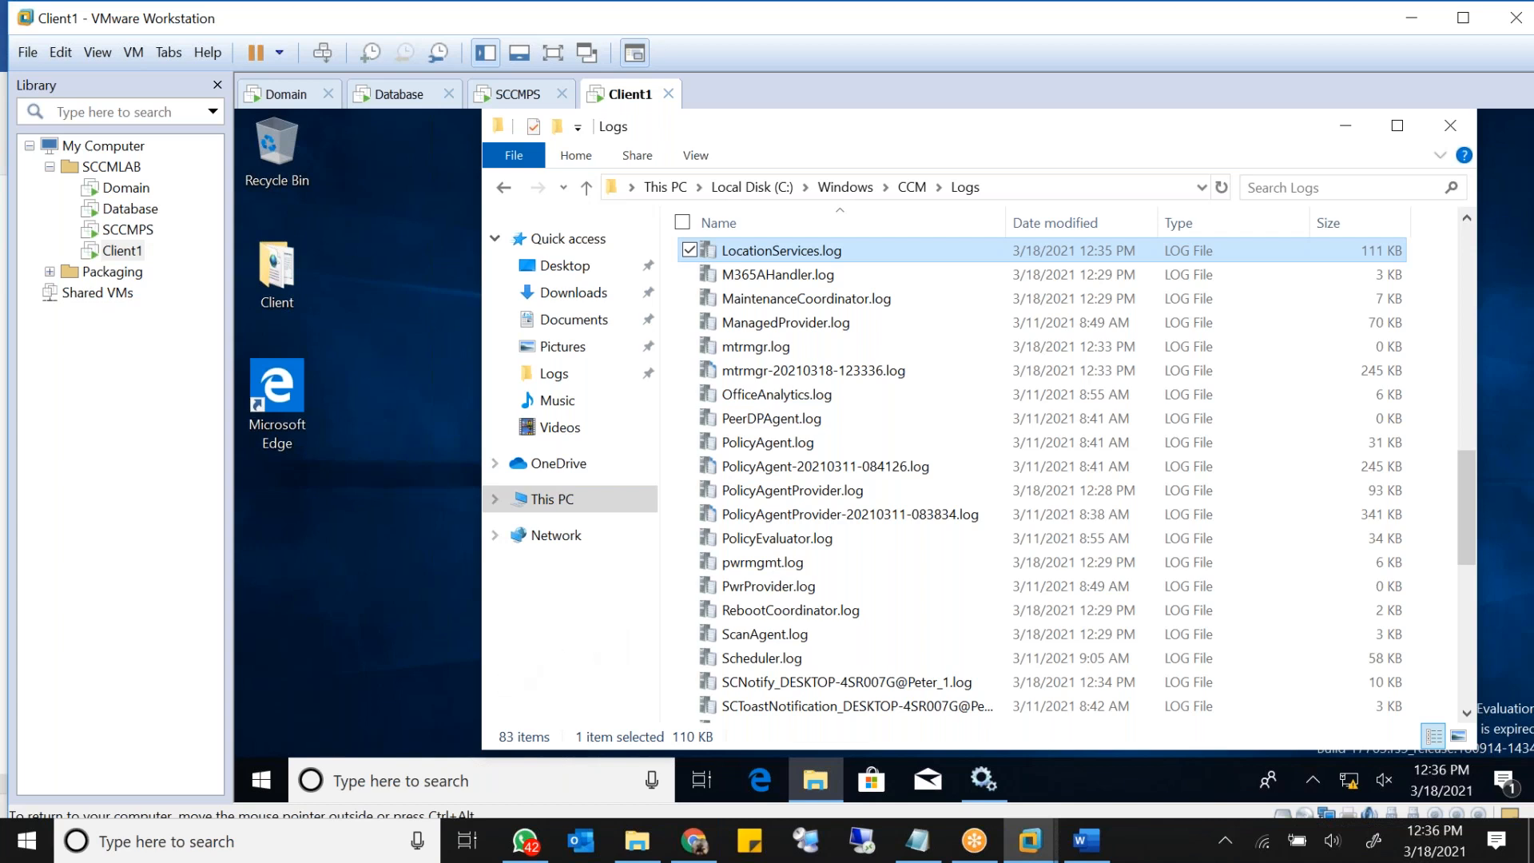
left_click(859, 190)
left_click(751, 450)
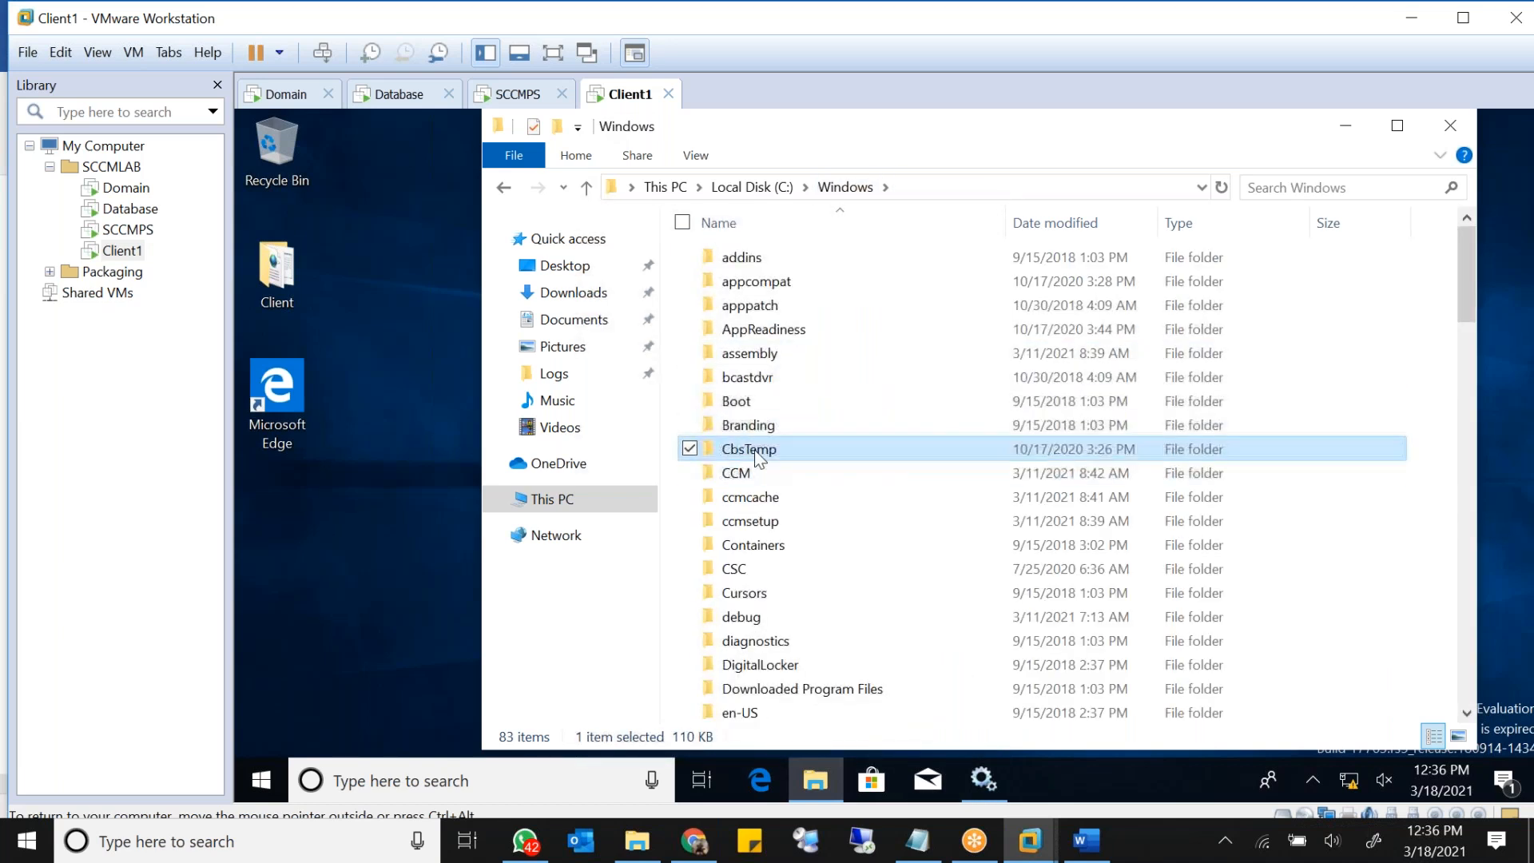
type("s > System")
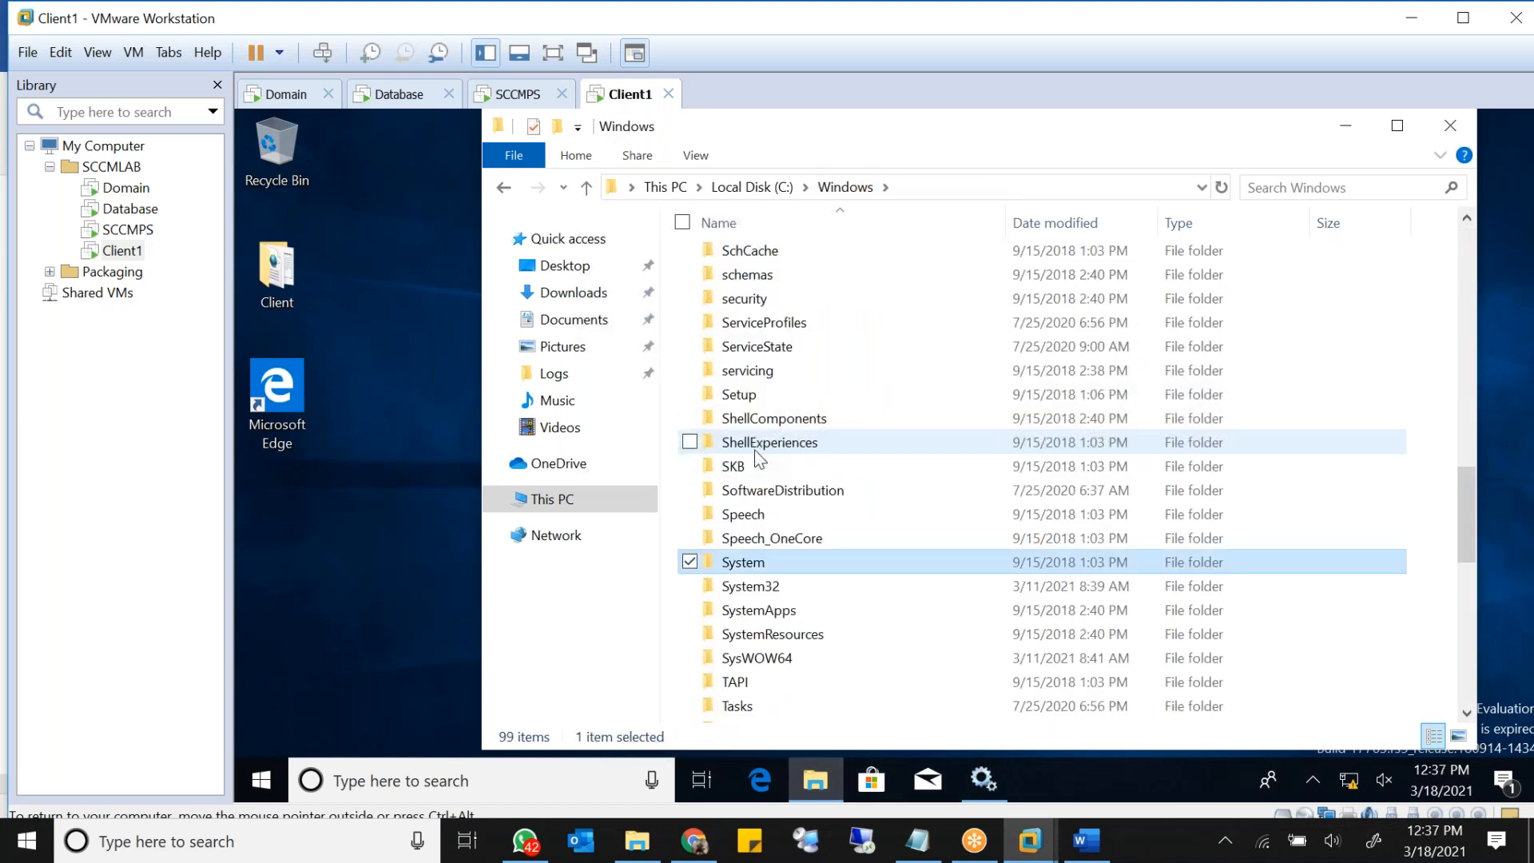
type("32")
key("Return")
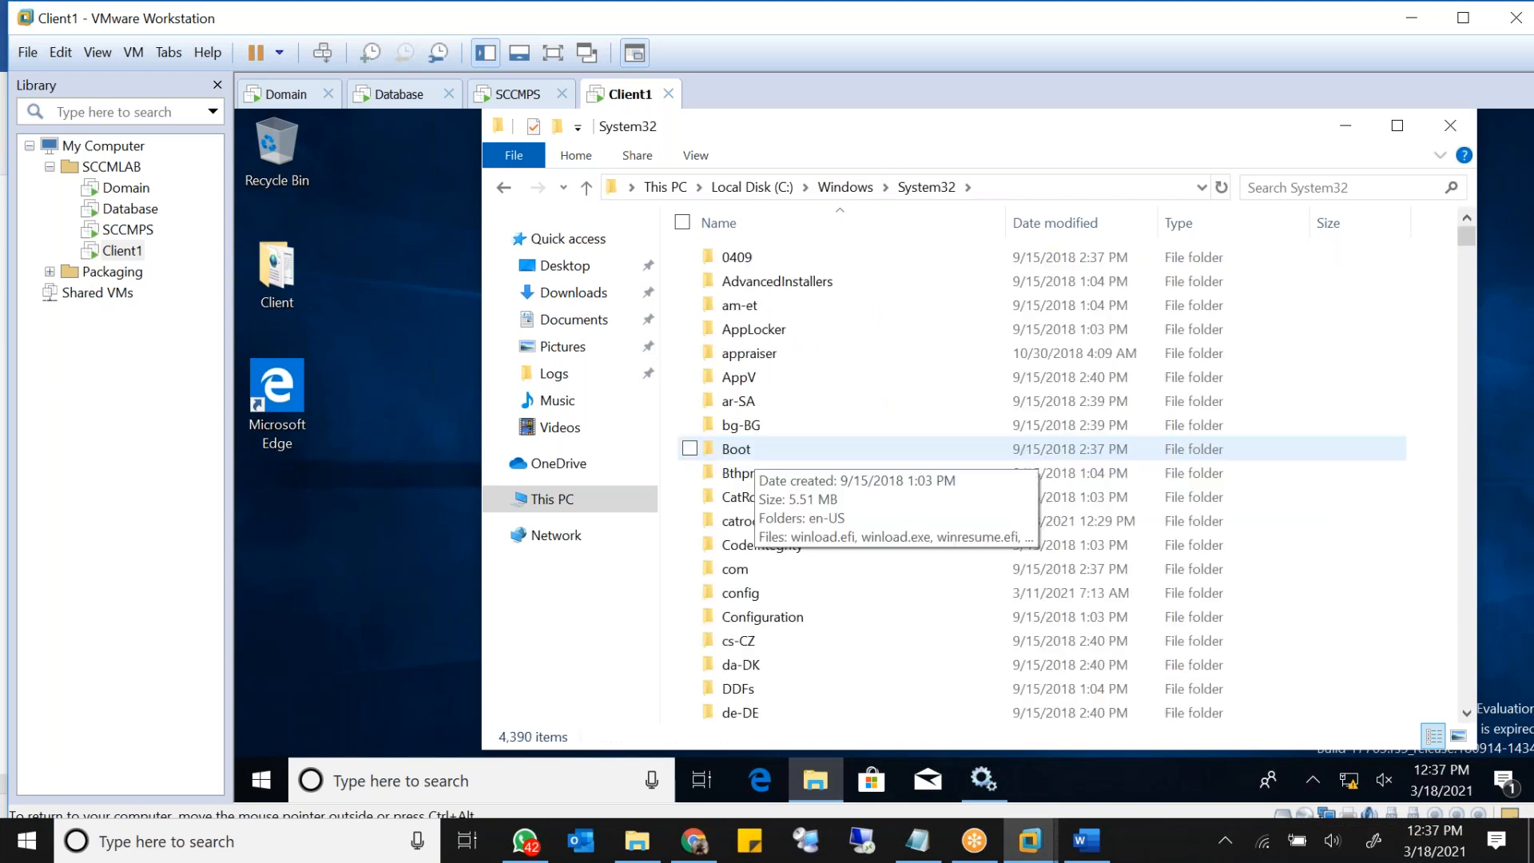
type("wbem")
key("Return")
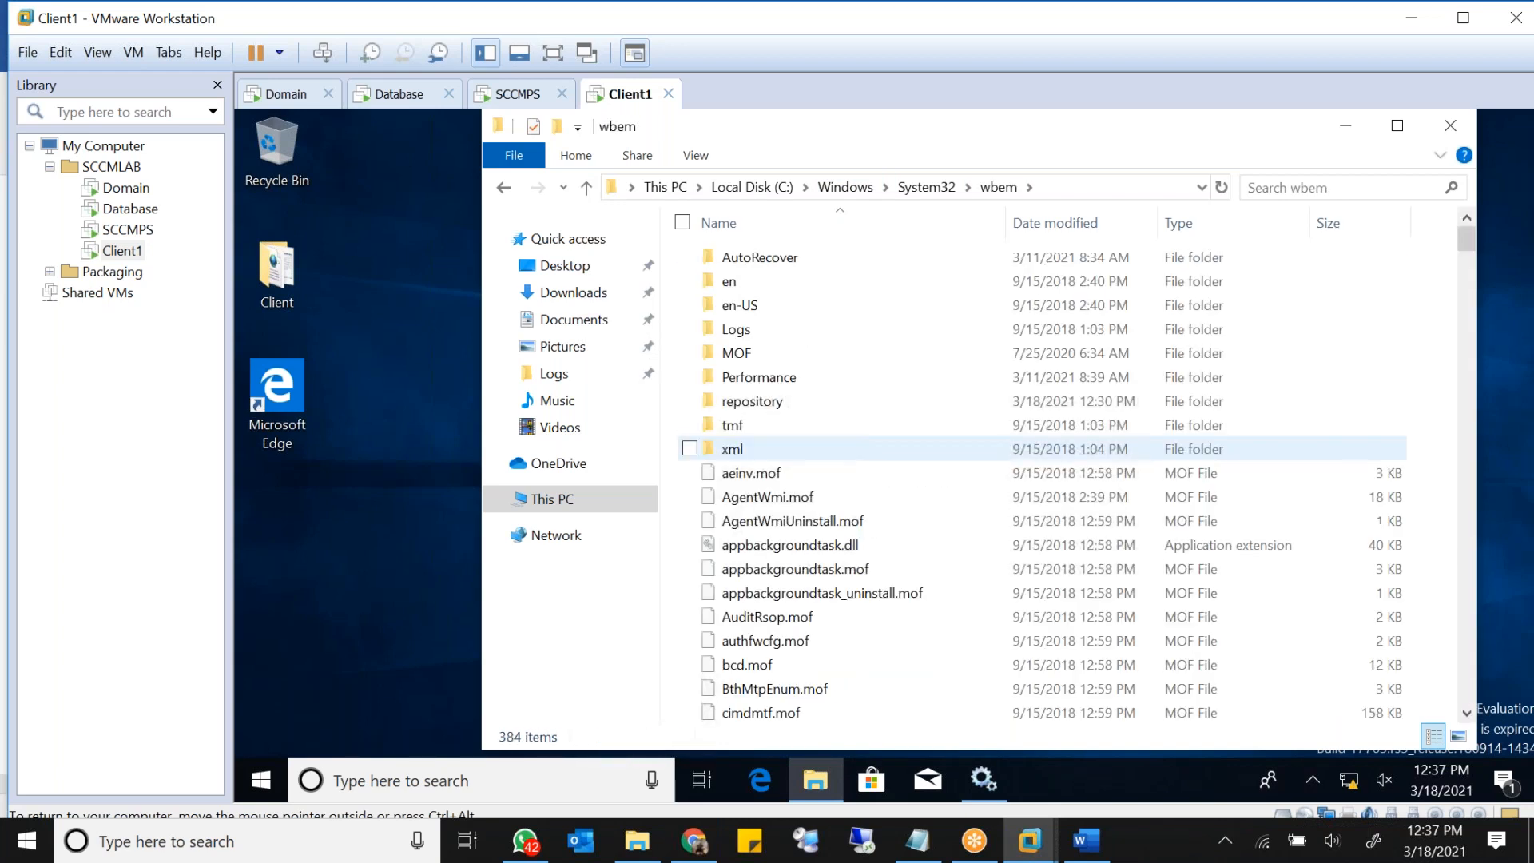
key("r")
key("Return")
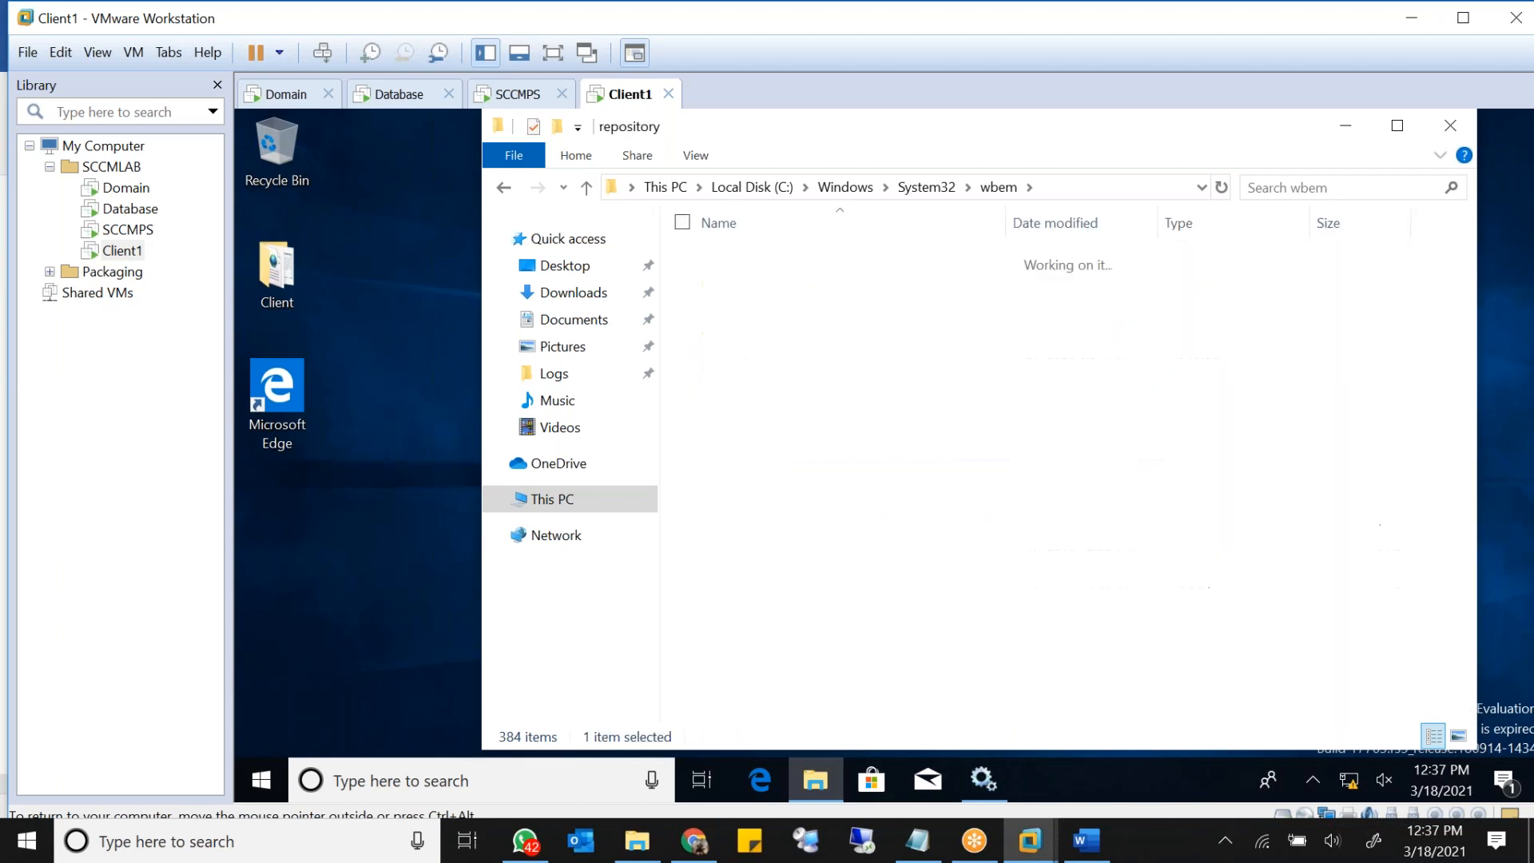
Step: Highlight all the WMI repository files and point out the folder's full path
left_click_drag(932, 470, 779, 194)
left_click_drag(1070, 519, 855, 238)
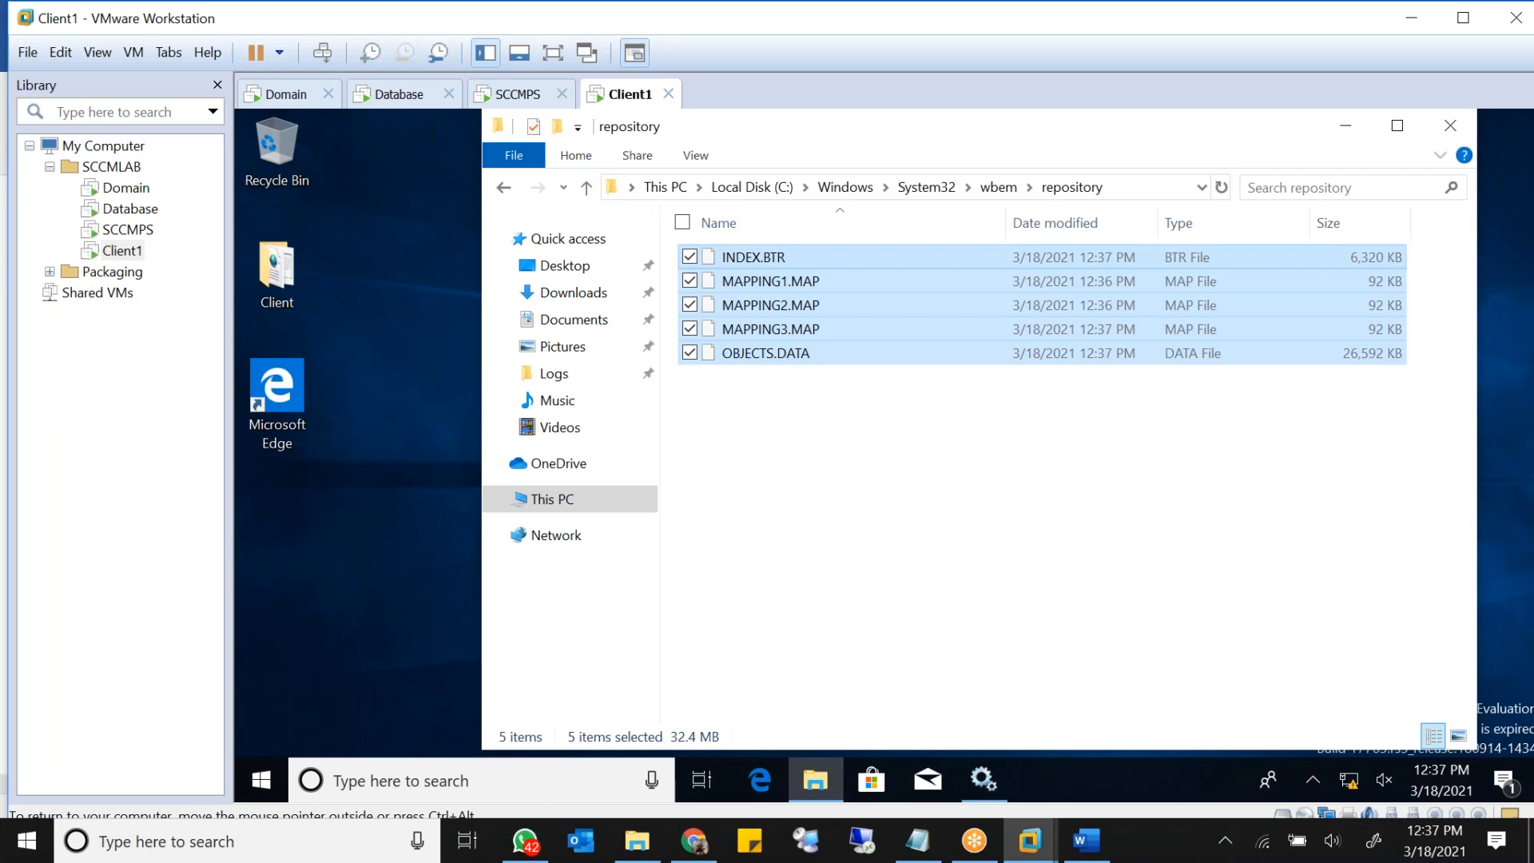
left_click(879, 457)
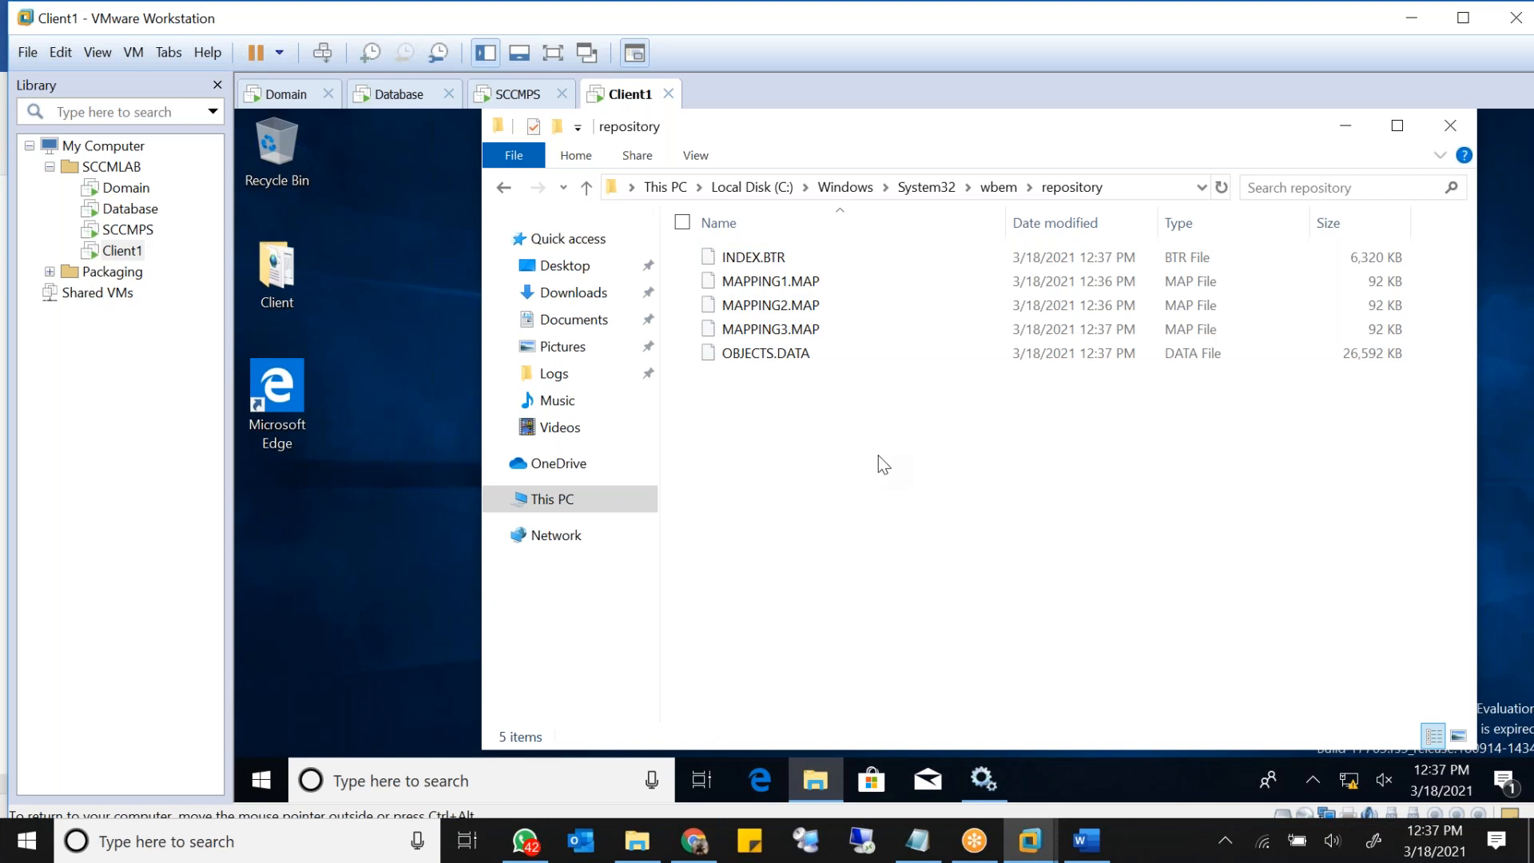
left_click_drag(878, 456, 798, 238)
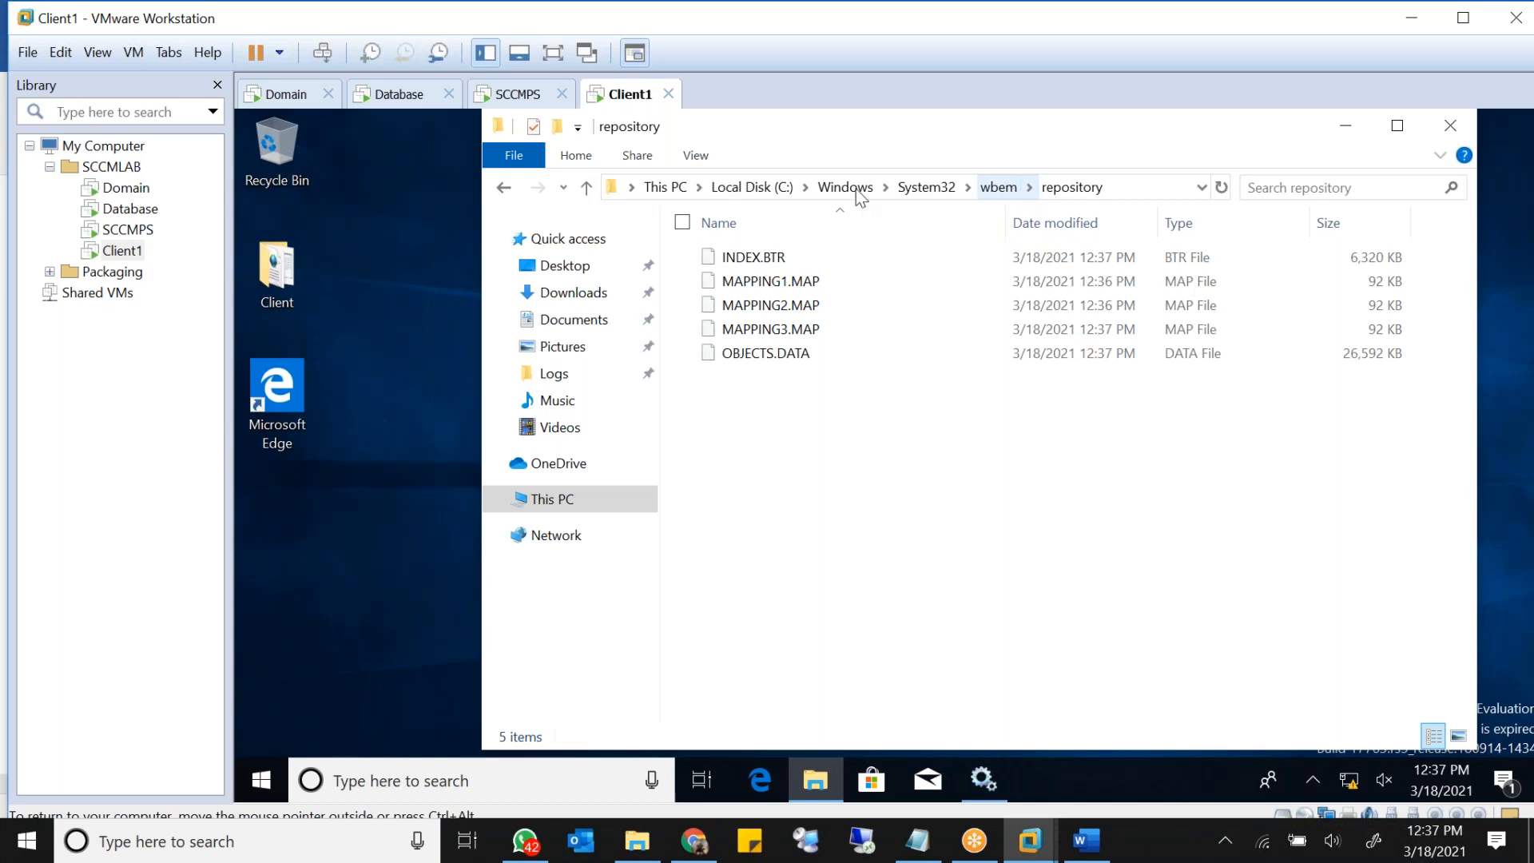
left_click(1158, 186)
left_click(1082, 447)
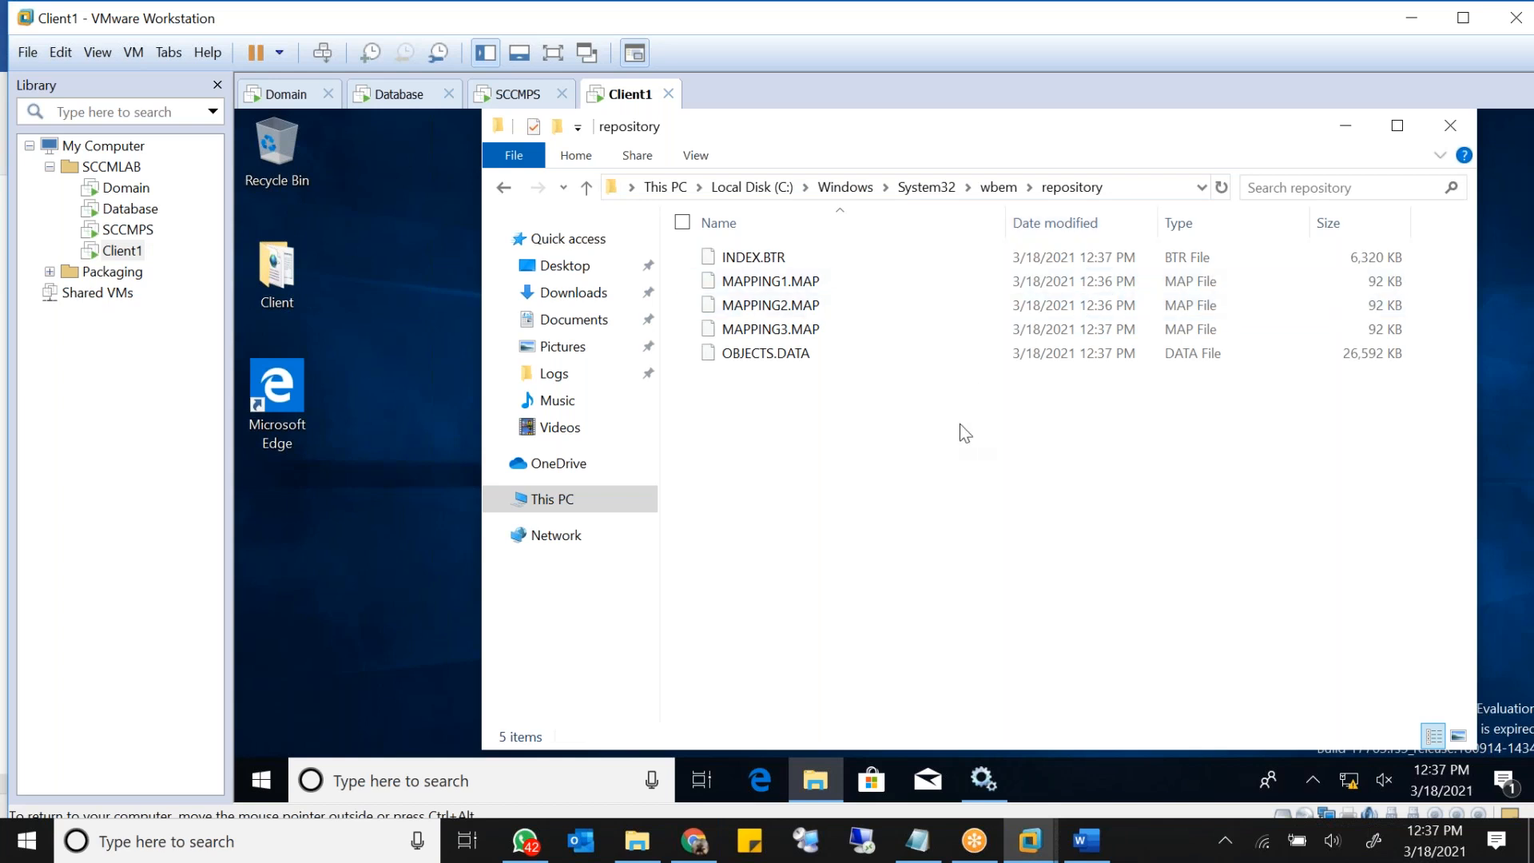
Step: Repeatedly select and deselect INDEX.BTR, the three MAPPING files and OBJECTS.DATA together to point them out as the WMI repository contents
left_click_drag(836, 427, 773, 297)
left_click(931, 418)
left_click_drag(922, 419, 757, 240)
left_click(899, 410)
left_click_drag(899, 410, 746, 237)
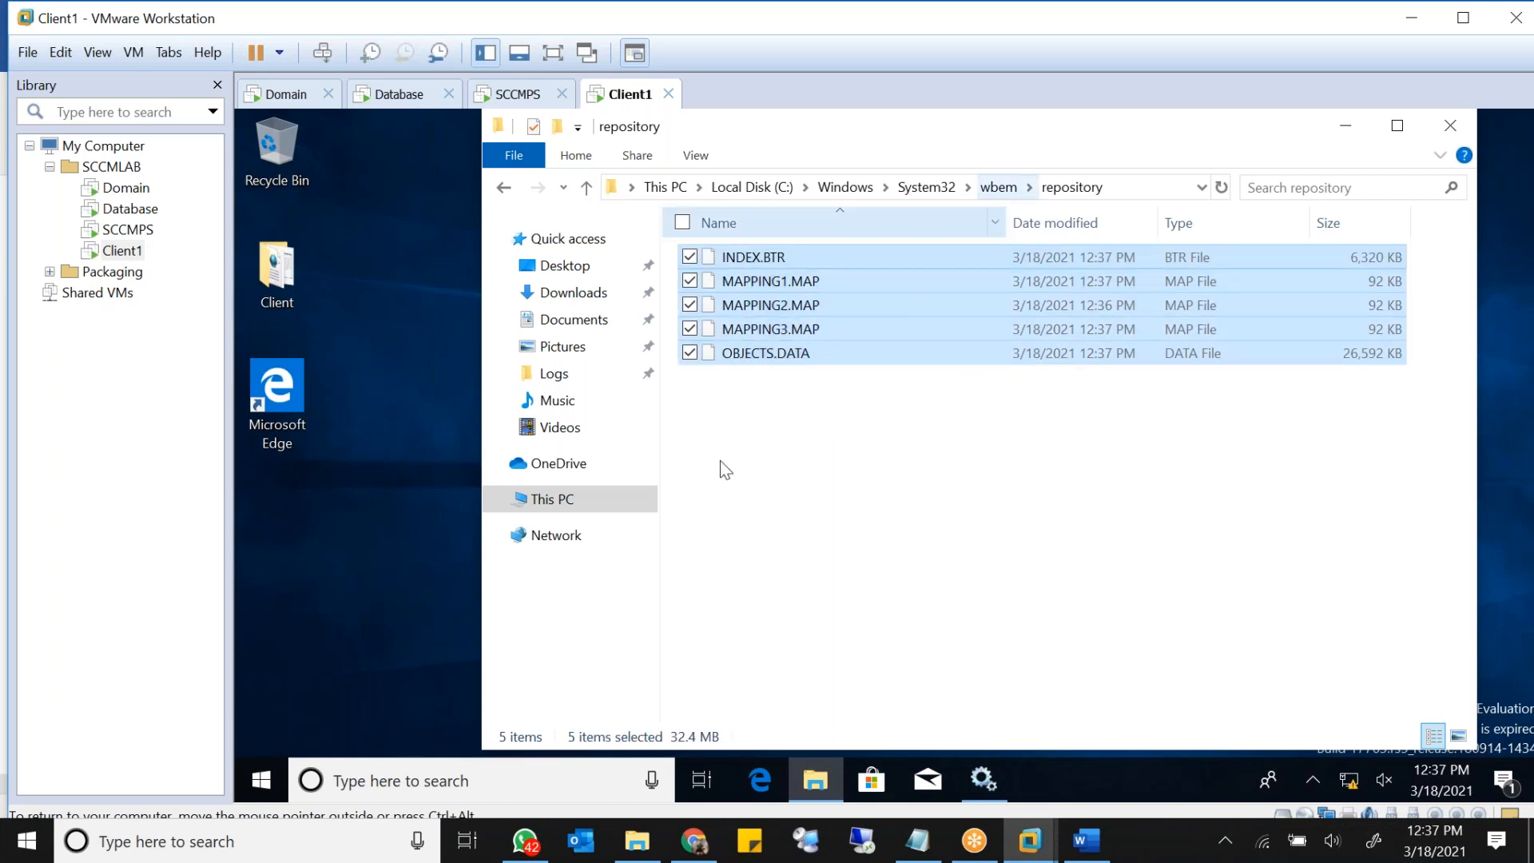
left_click(826, 431)
left_click_drag(824, 429, 719, 238)
left_click_drag(965, 470, 753, 196)
left_click_drag(864, 430, 746, 218)
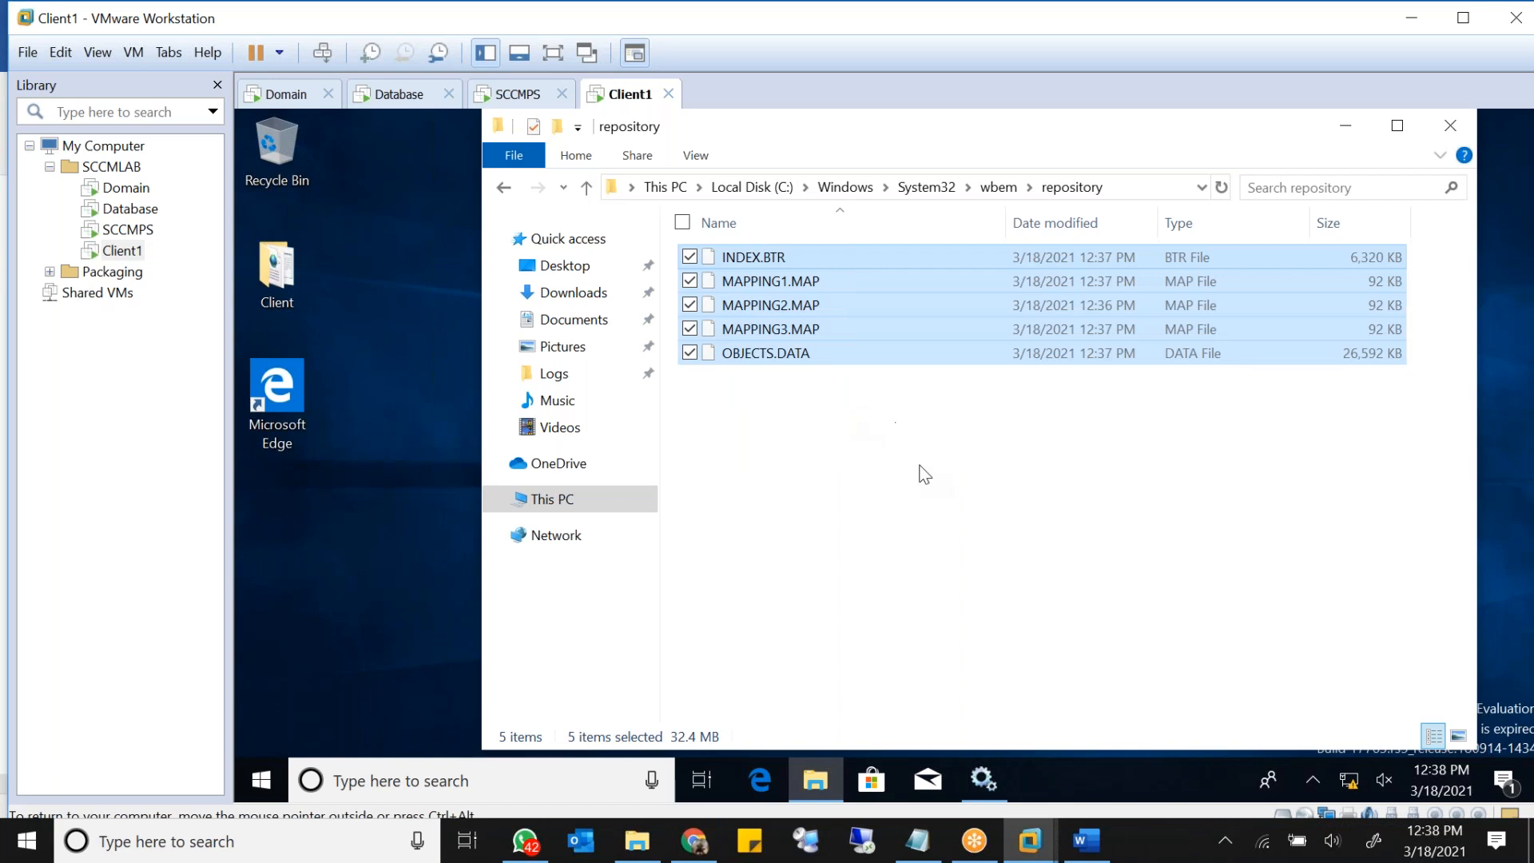
left_click(920, 474)
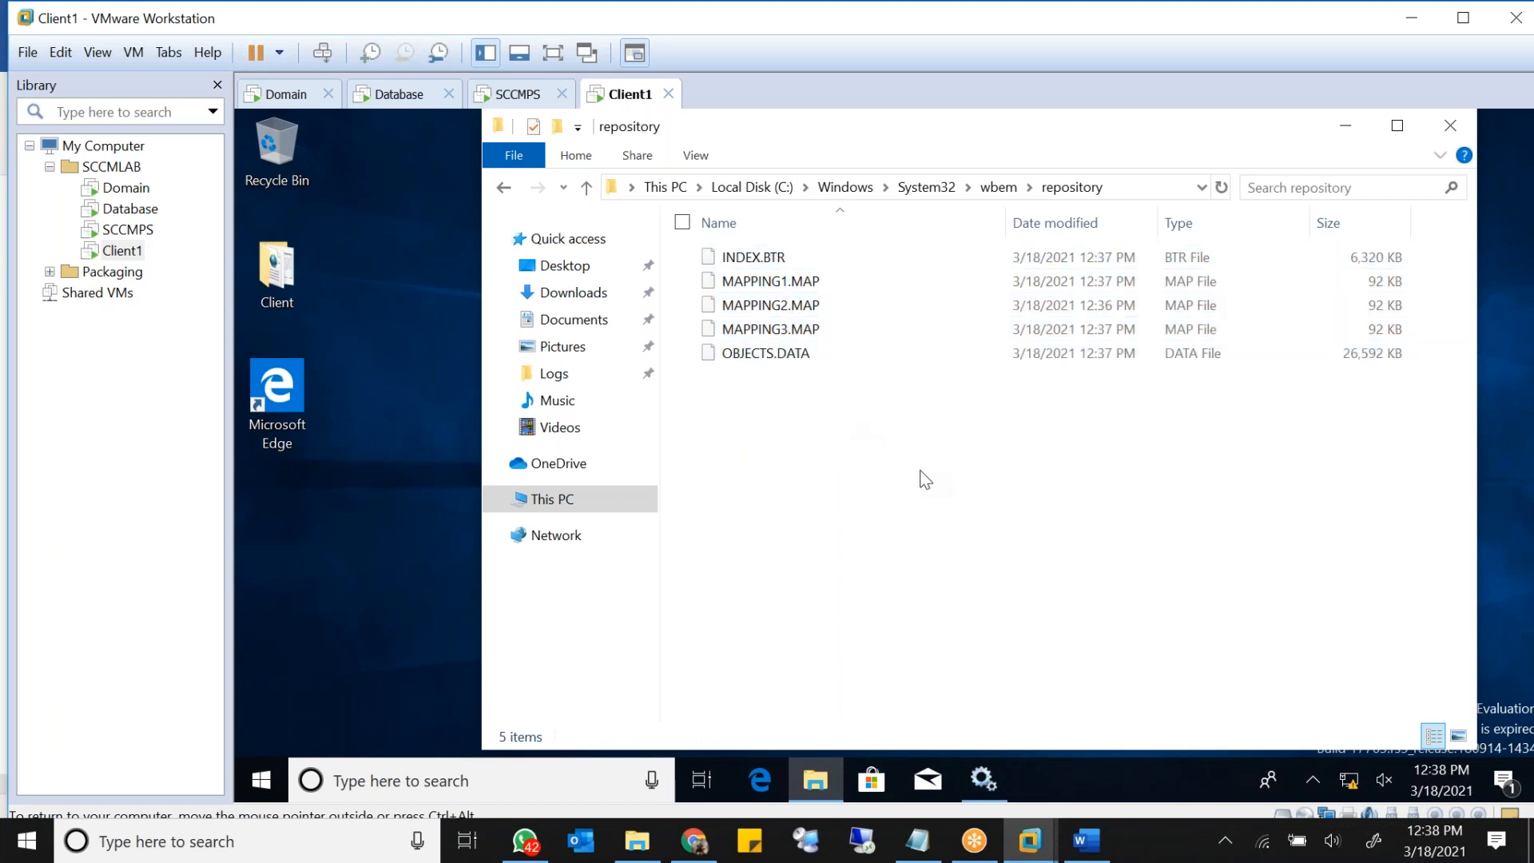
left_click_drag(919, 471, 789, 224)
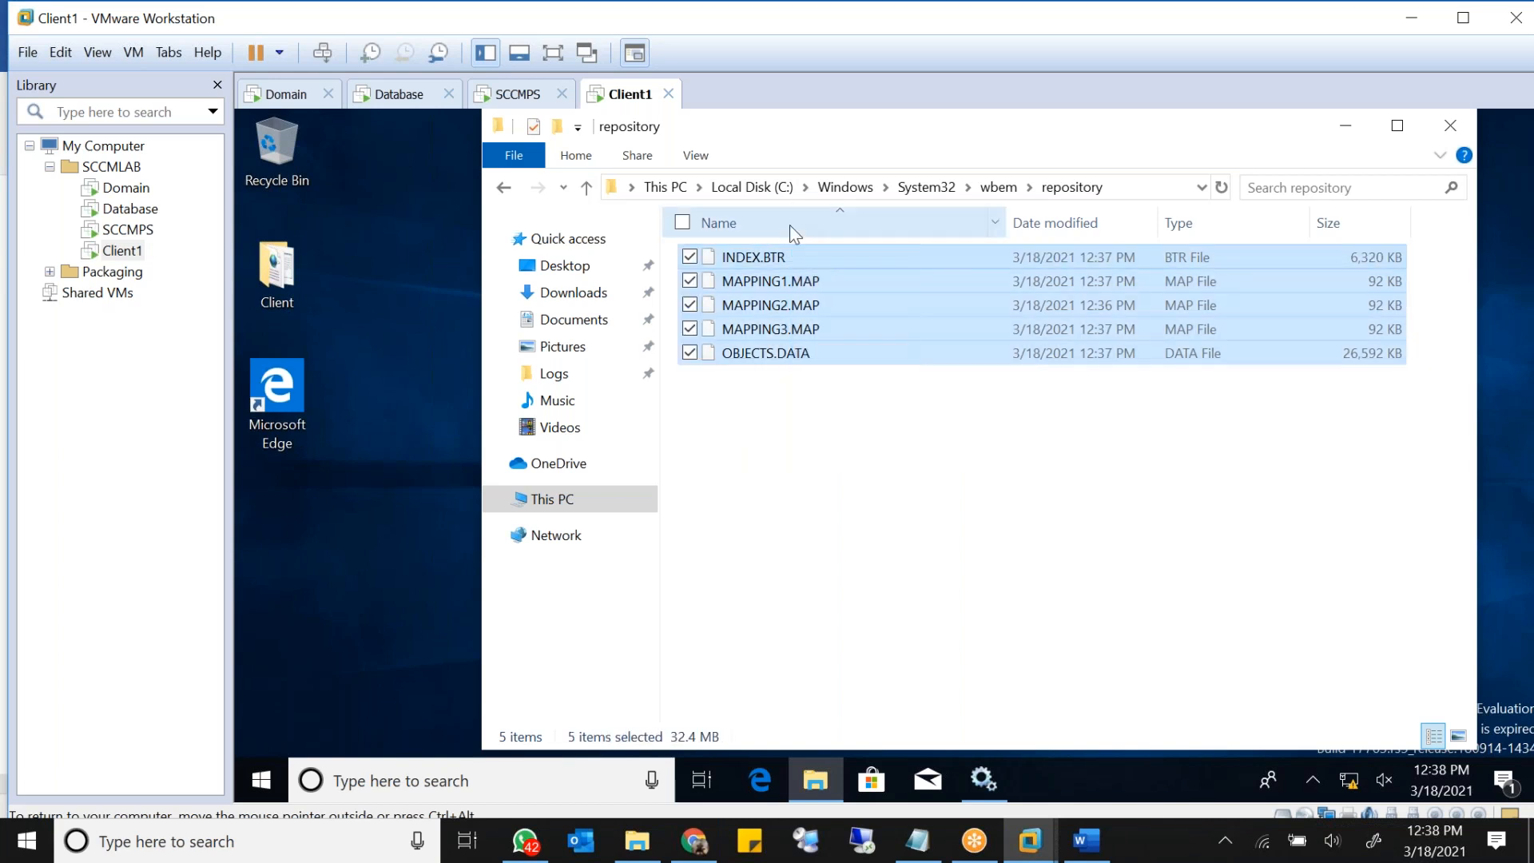
left_click_drag(836, 423, 722, 204)
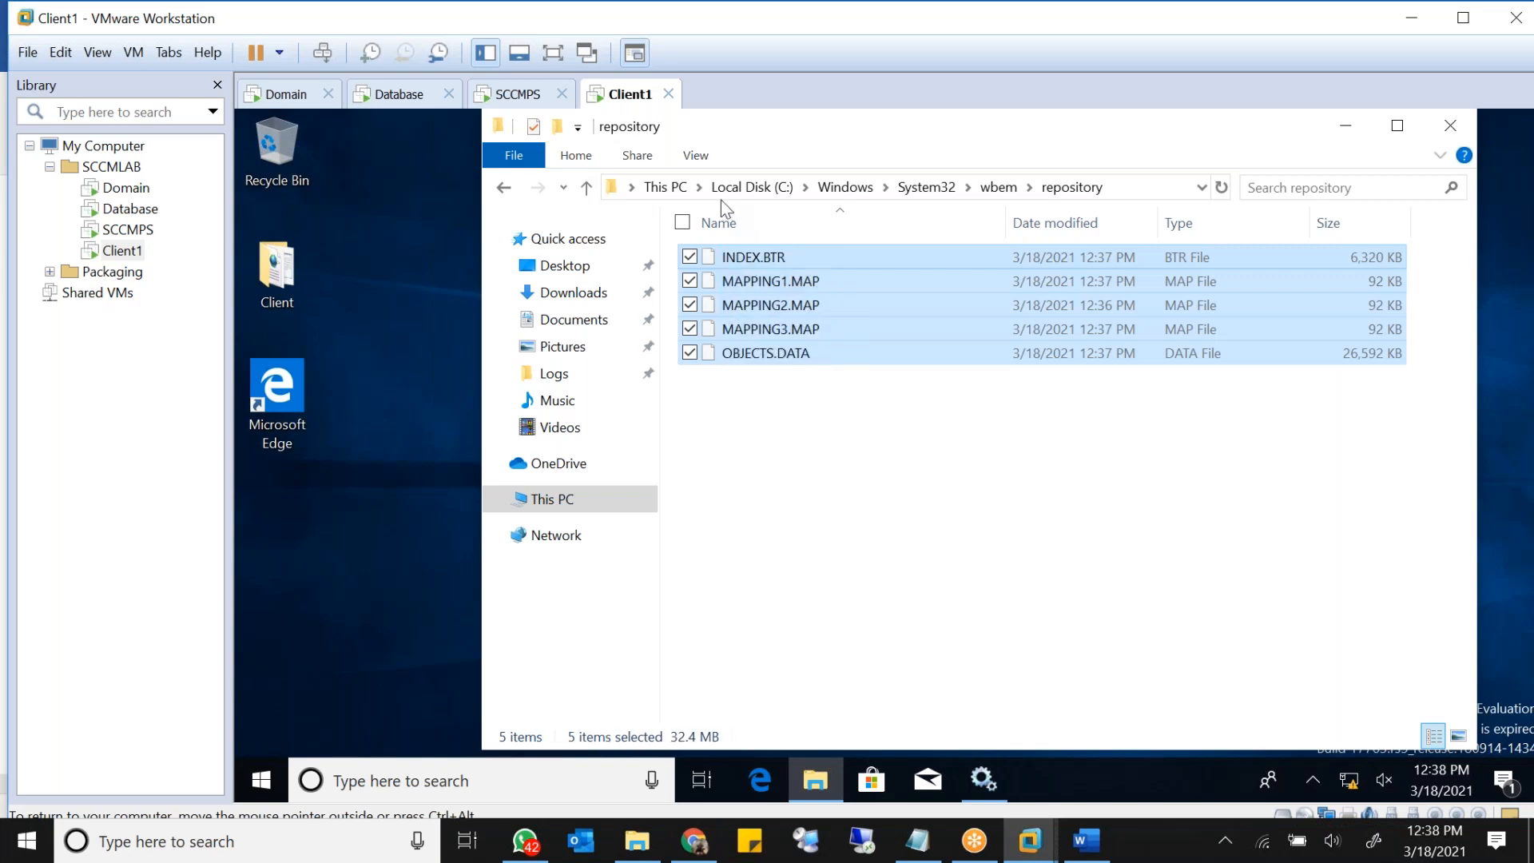
left_click_drag(847, 421, 725, 192)
left_click_drag(854, 428, 740, 178)
left_click_drag(854, 448, 750, 237)
left_click(873, 462)
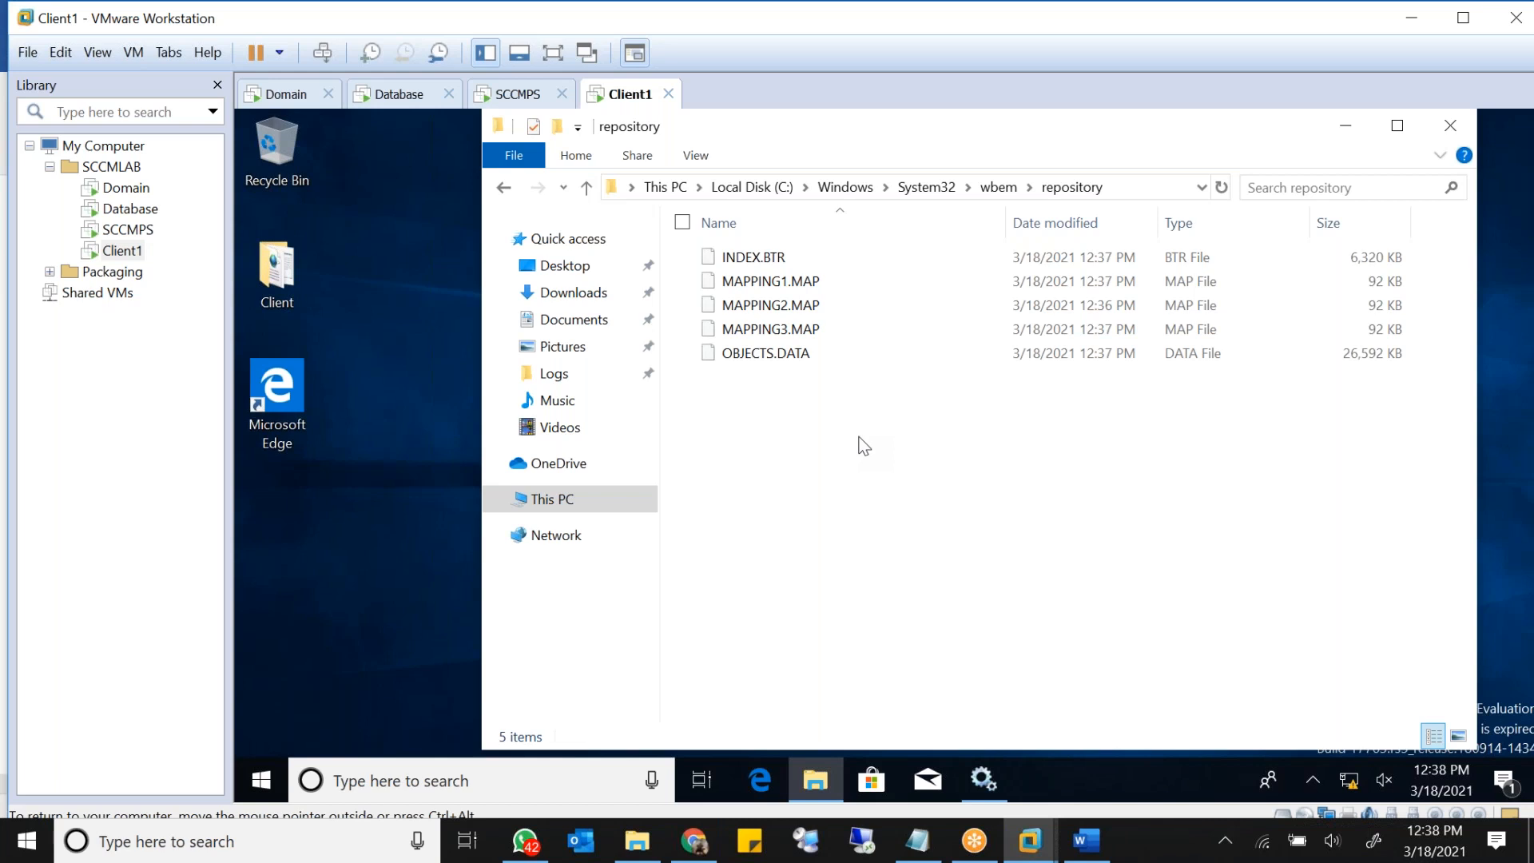
left_click_drag(836, 412, 746, 237)
left_click(913, 434)
left_click_drag(860, 435, 787, 251)
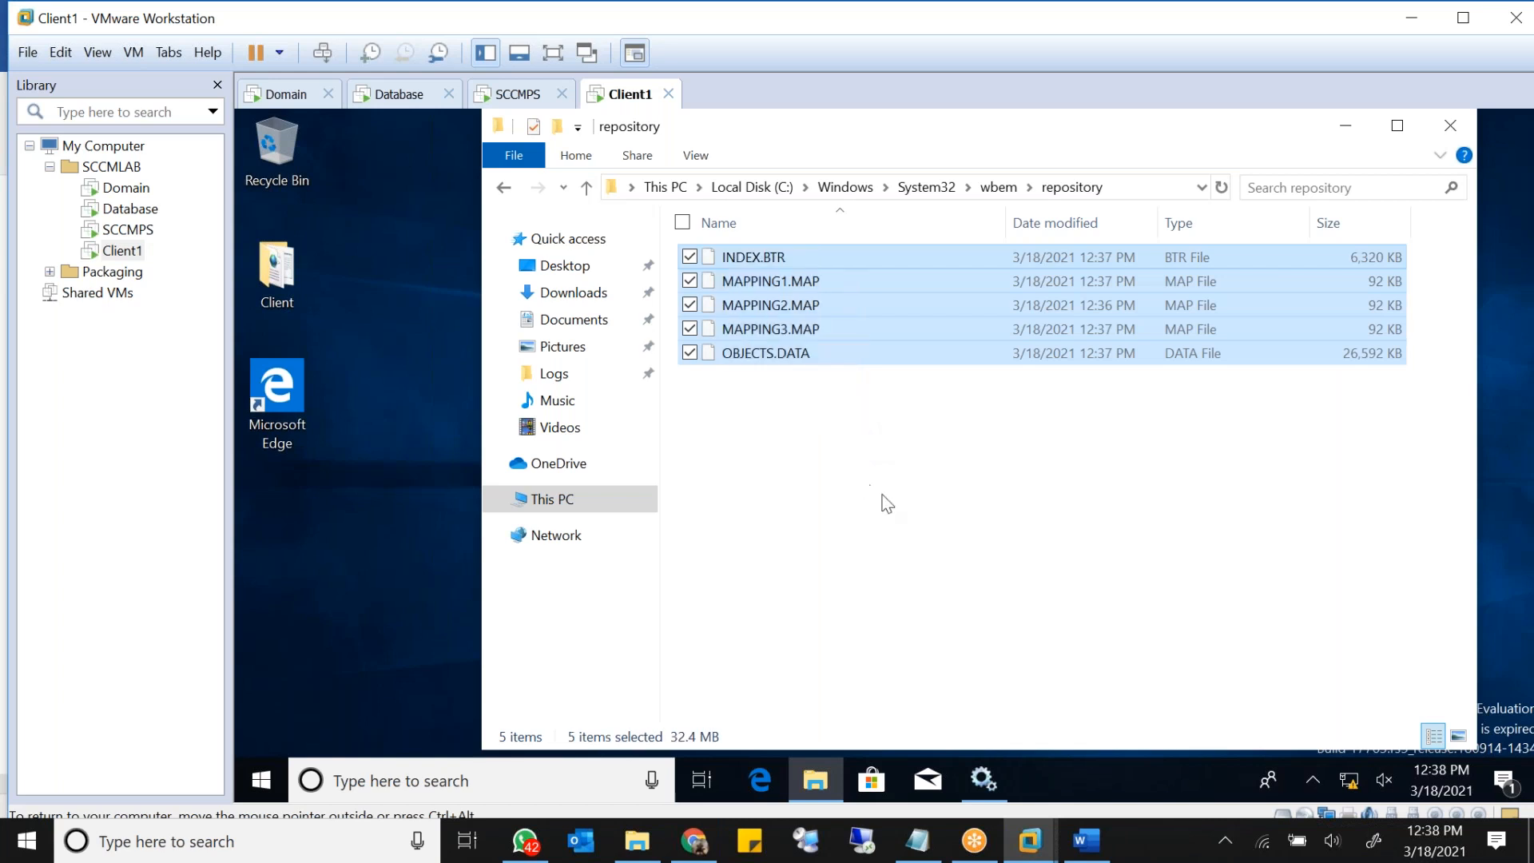
left_click(885, 510)
Step: On the SCCMPS virtual machine, refresh the DESKTOP-4SR007G device and highlight its Policy Request time
left_click(128, 229)
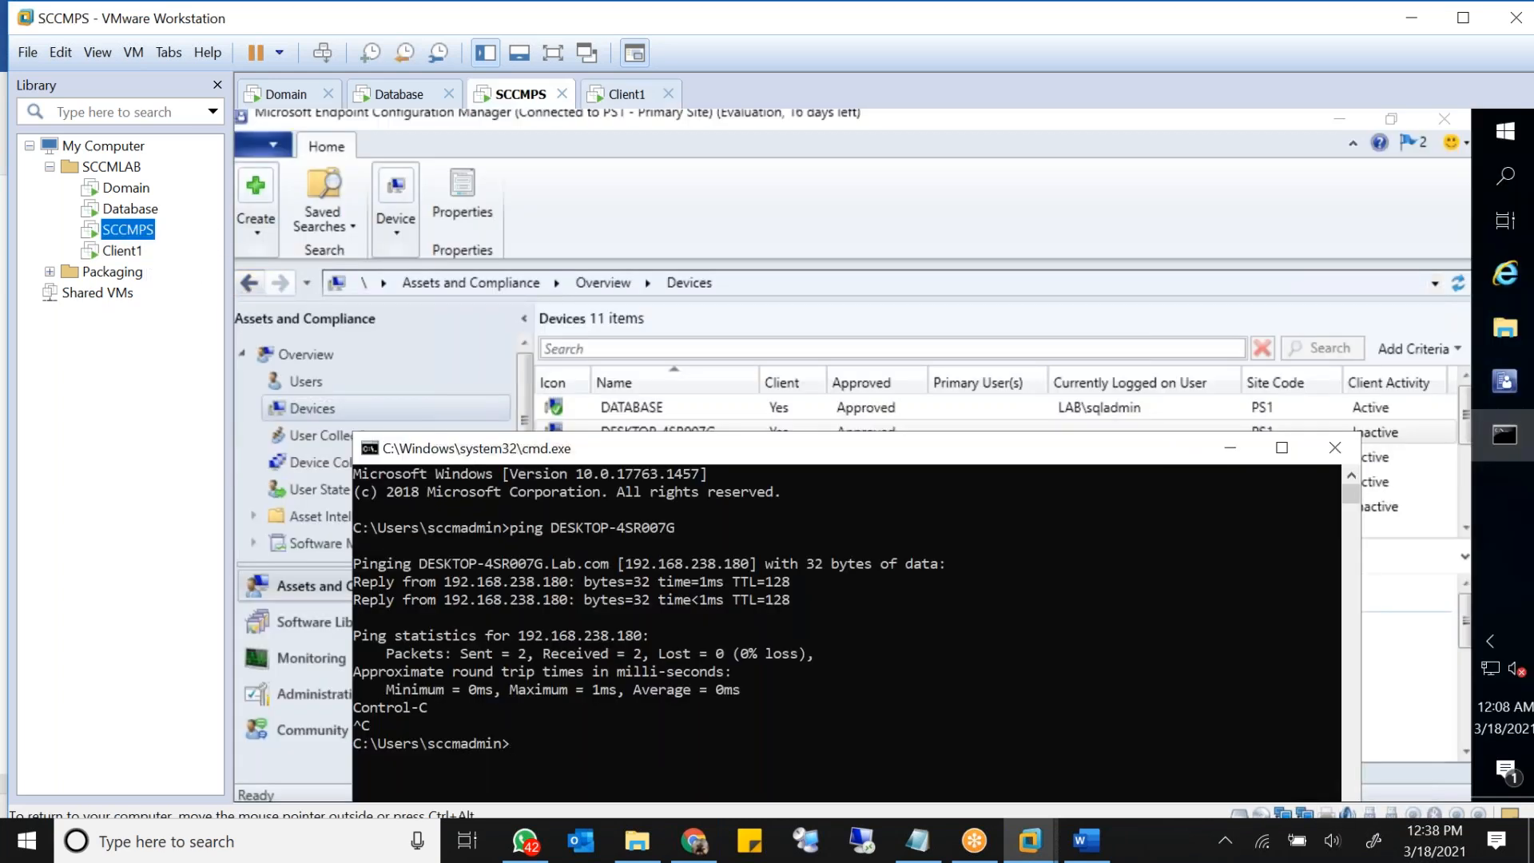
left_click(1155, 433)
right_click(1155, 433)
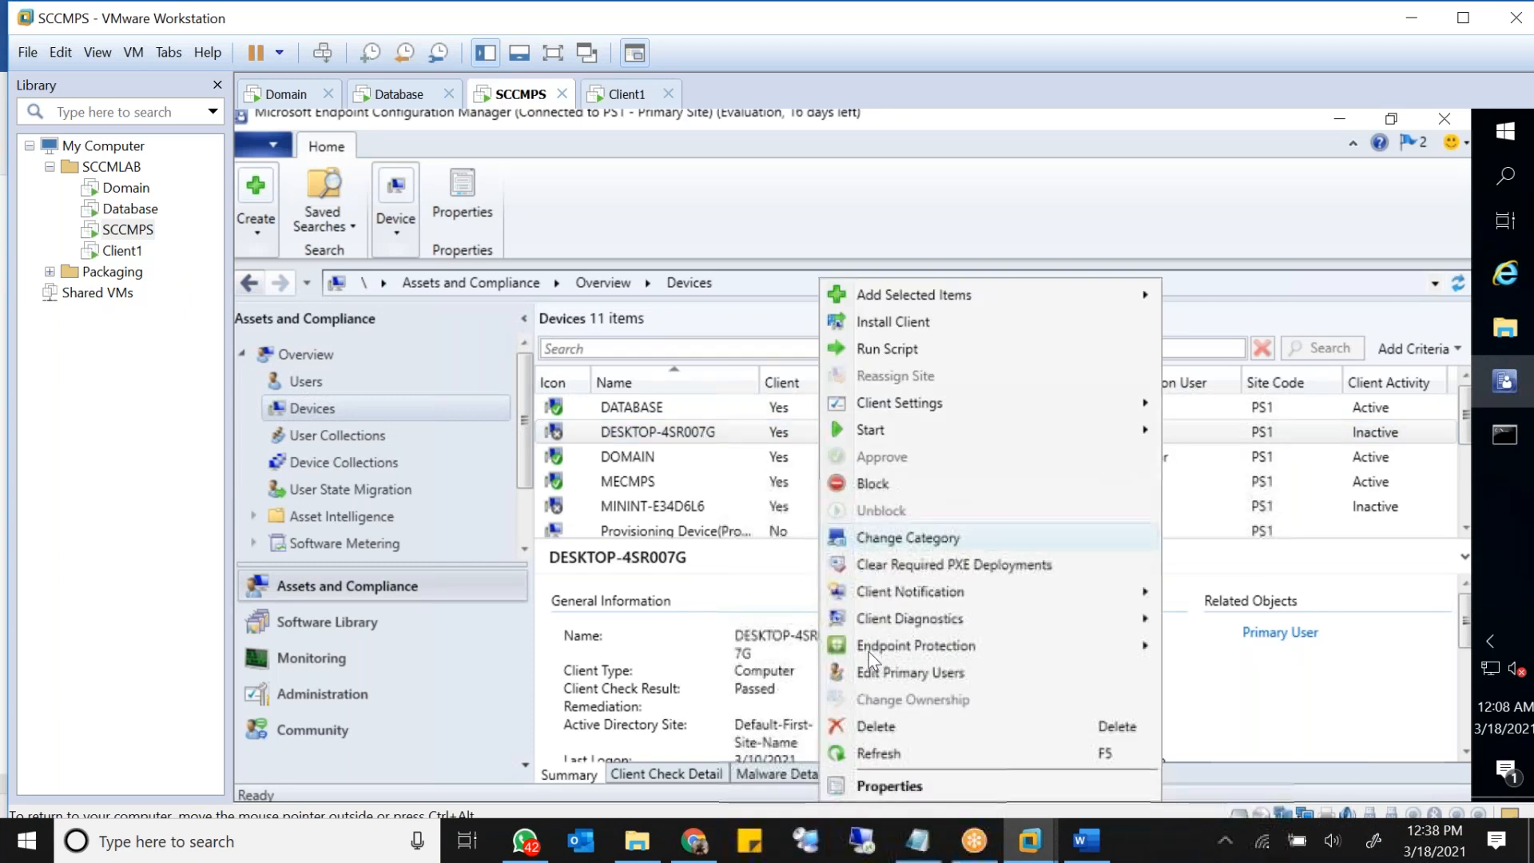
left_click(879, 753)
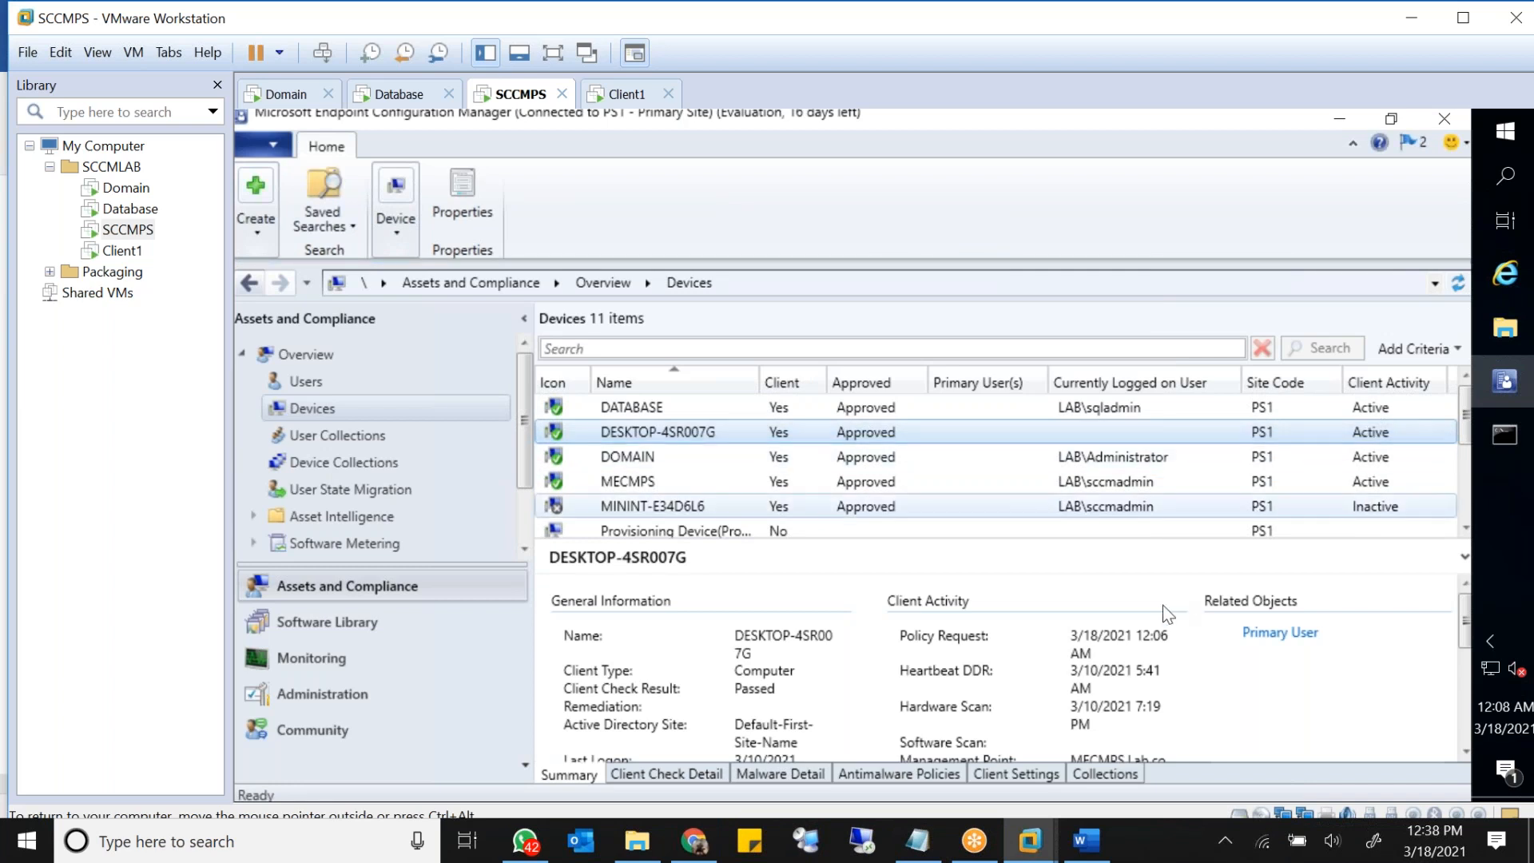
triple_click(1100, 652)
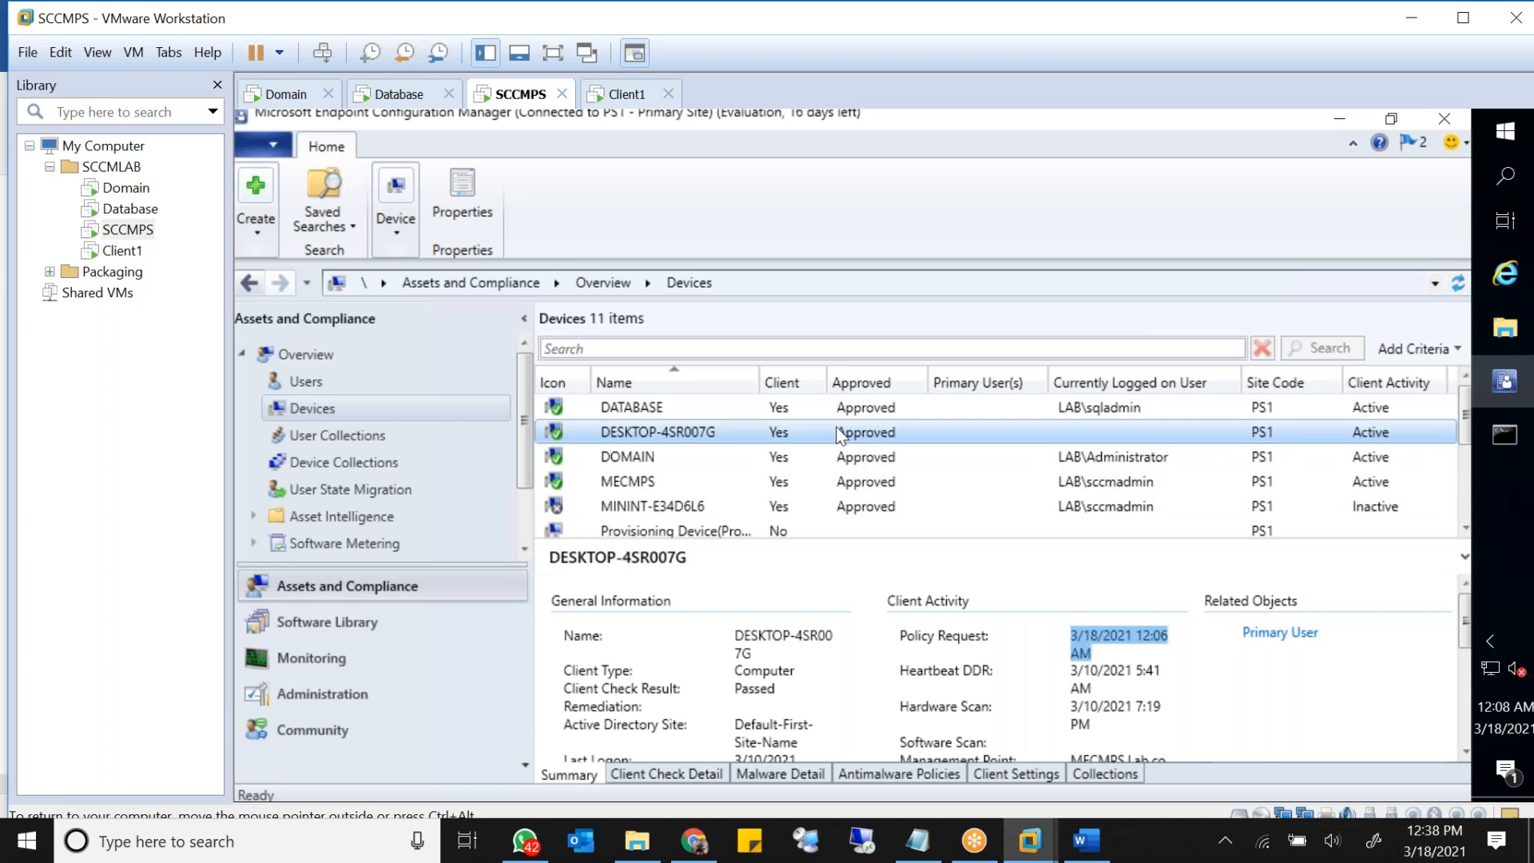
Step: Switch back to the Client1 virtual machine and search Windows for cmd to run it as administrator
left_click(121, 250)
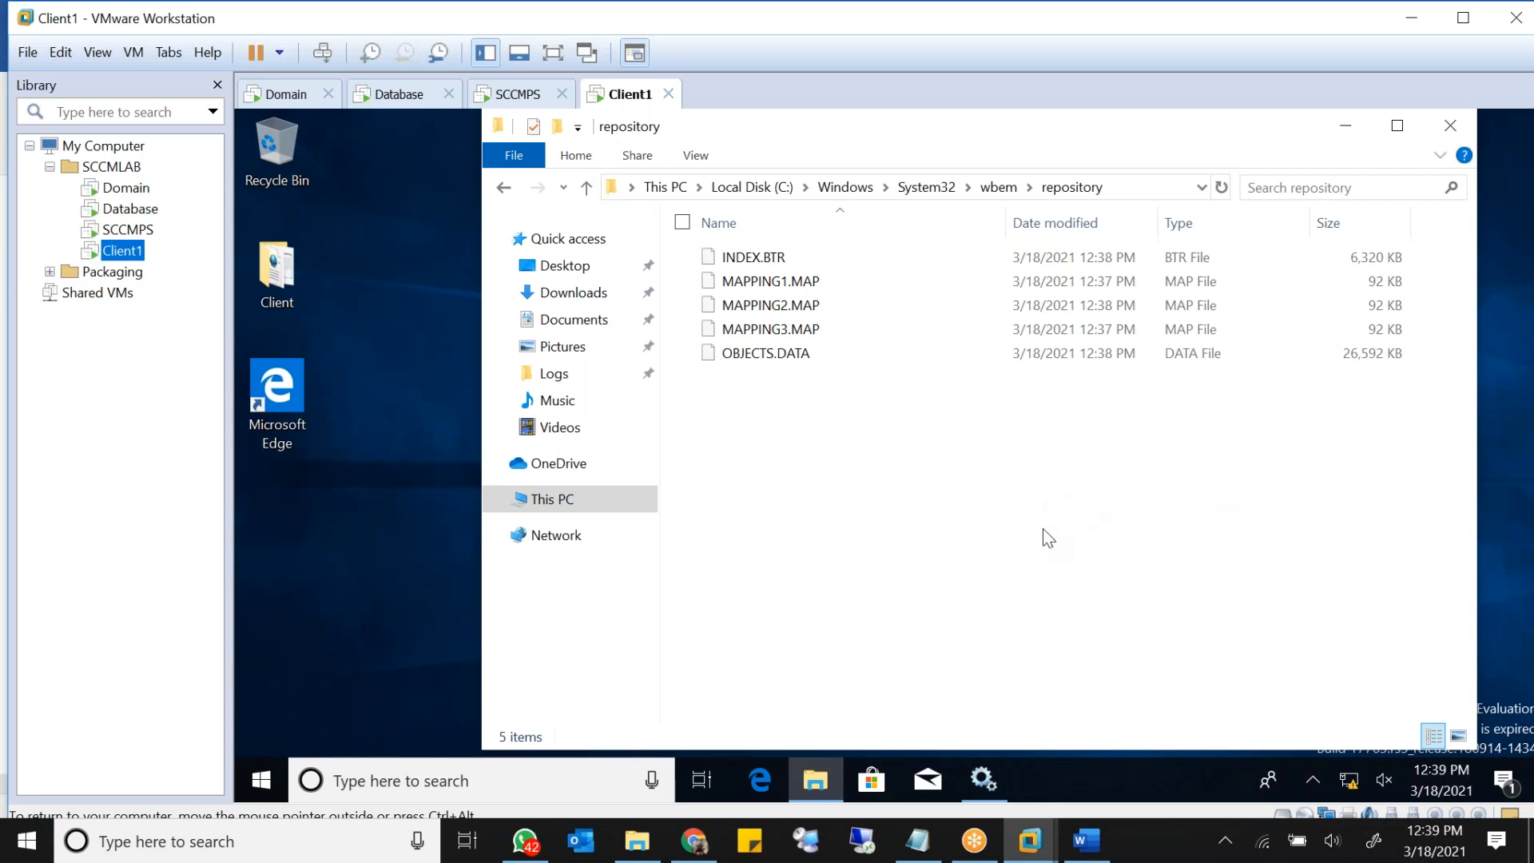
left_click(479, 780)
right_click(258, 786)
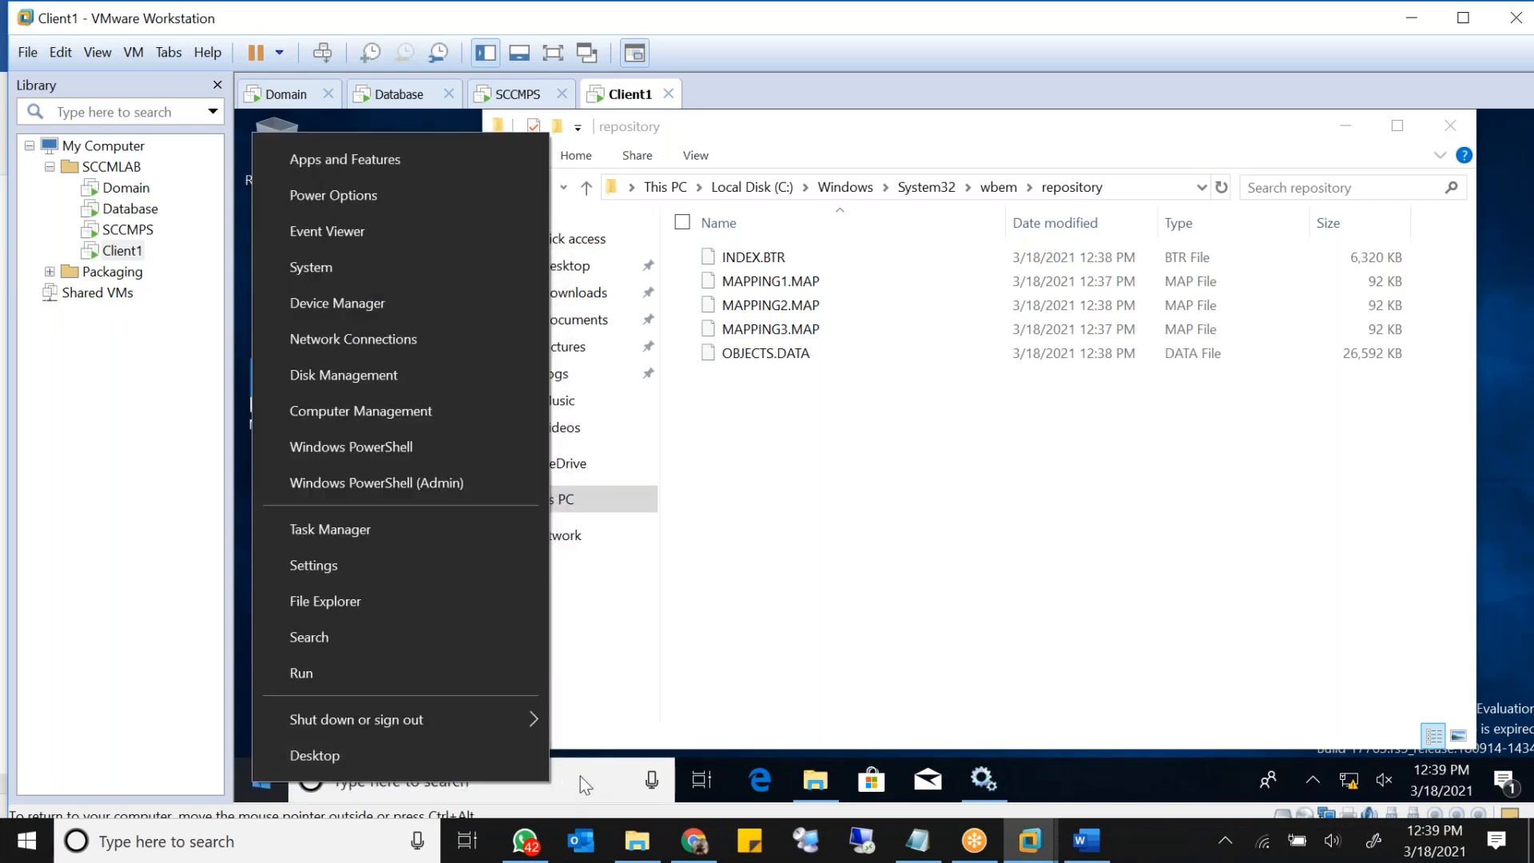
left_click(584, 783)
type("cmd")
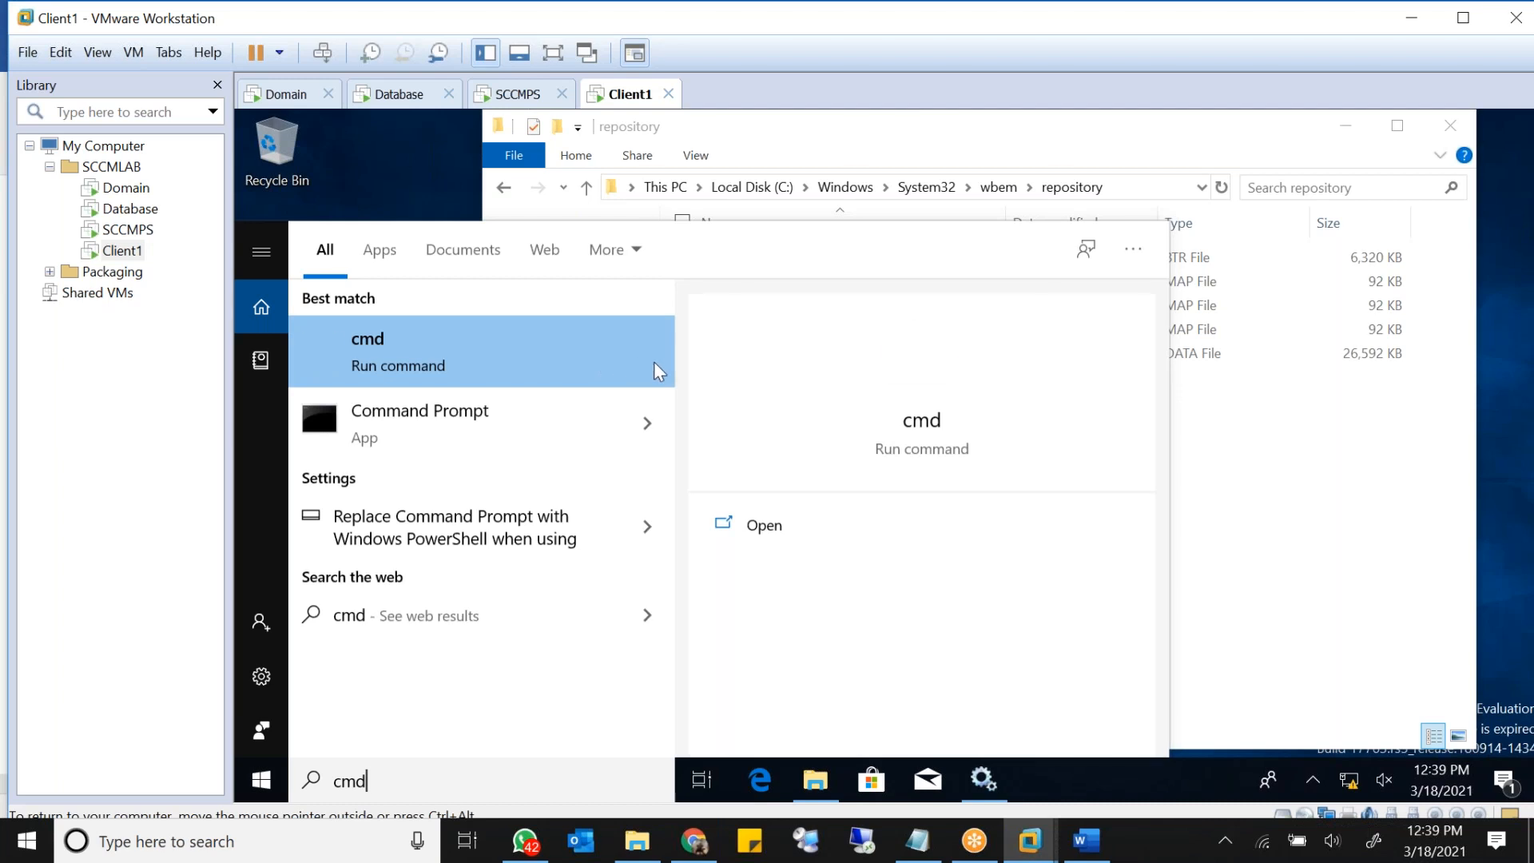
right_click(650, 372)
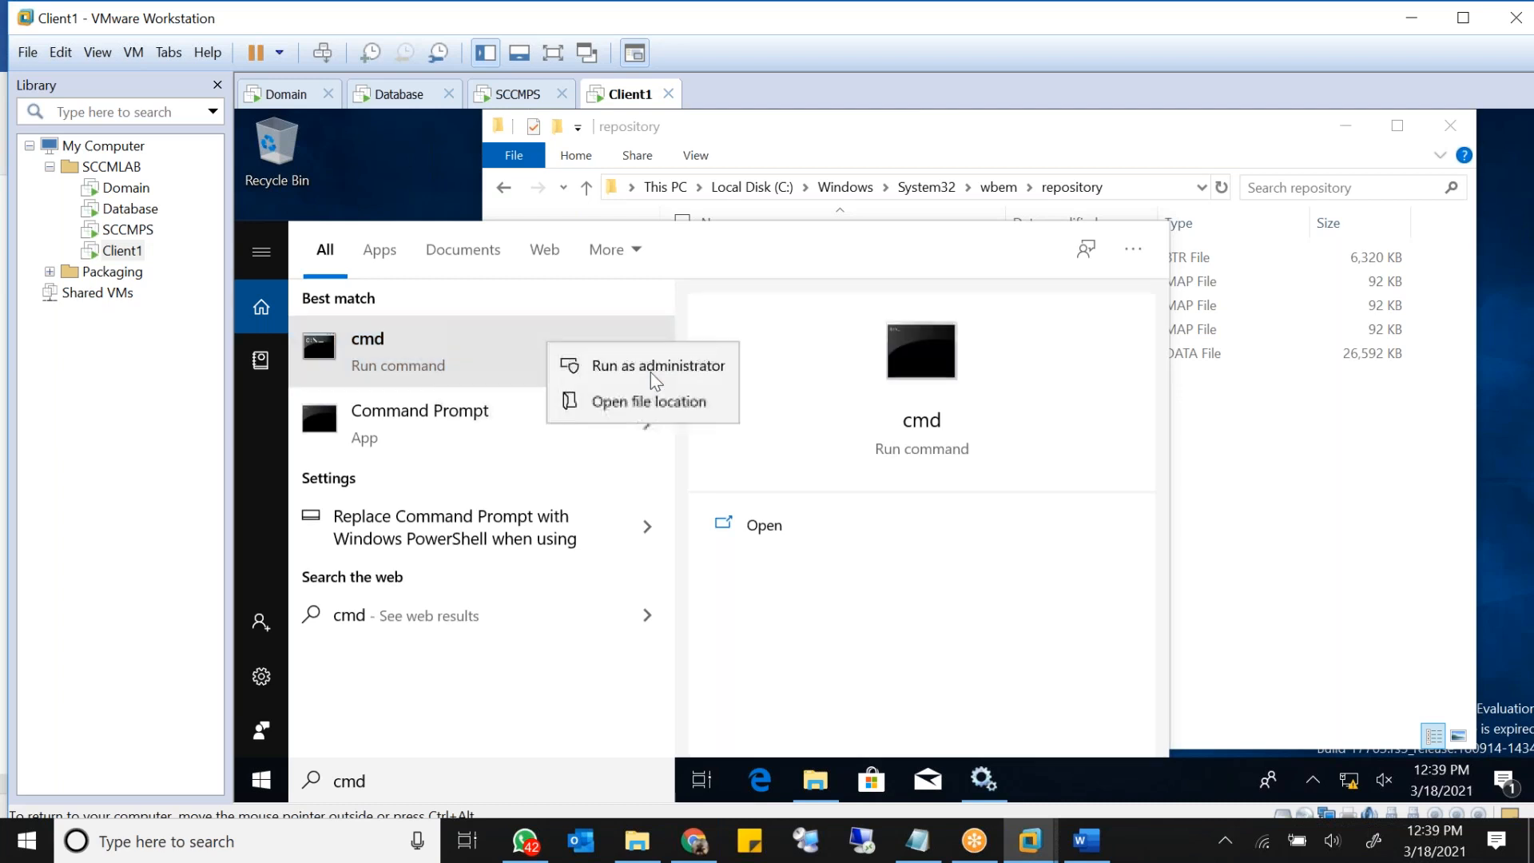
Step: Run cmd as administrator on the Client1 machine
left_click(640, 368)
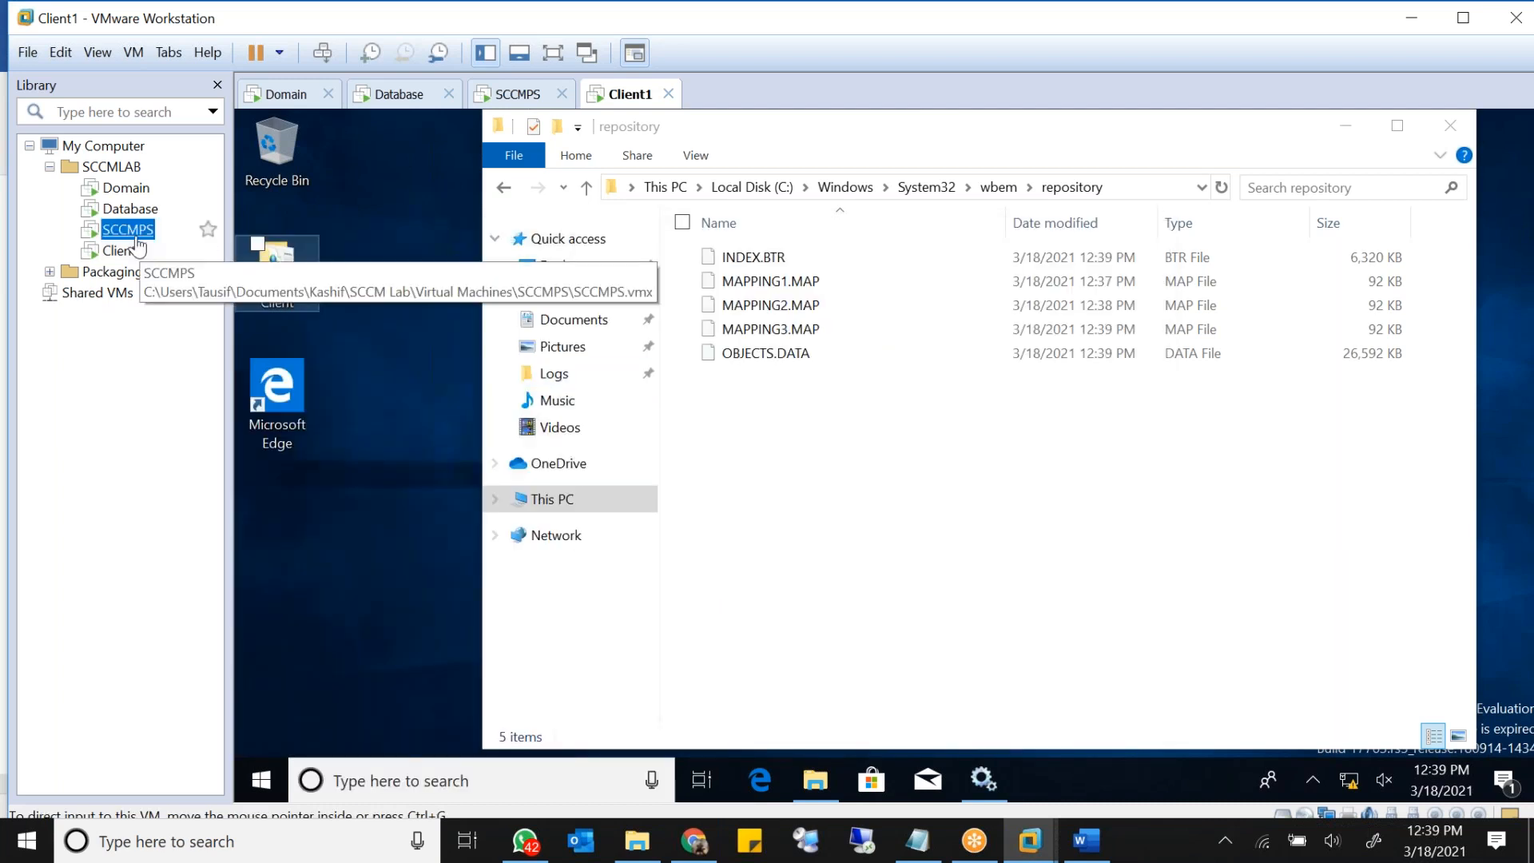
Step: Switch to the SCCMPS machine and open the client push installation options for the device DESKTOP-4SR007G
left_click(127, 229)
left_click(759, 433)
right_click(759, 432)
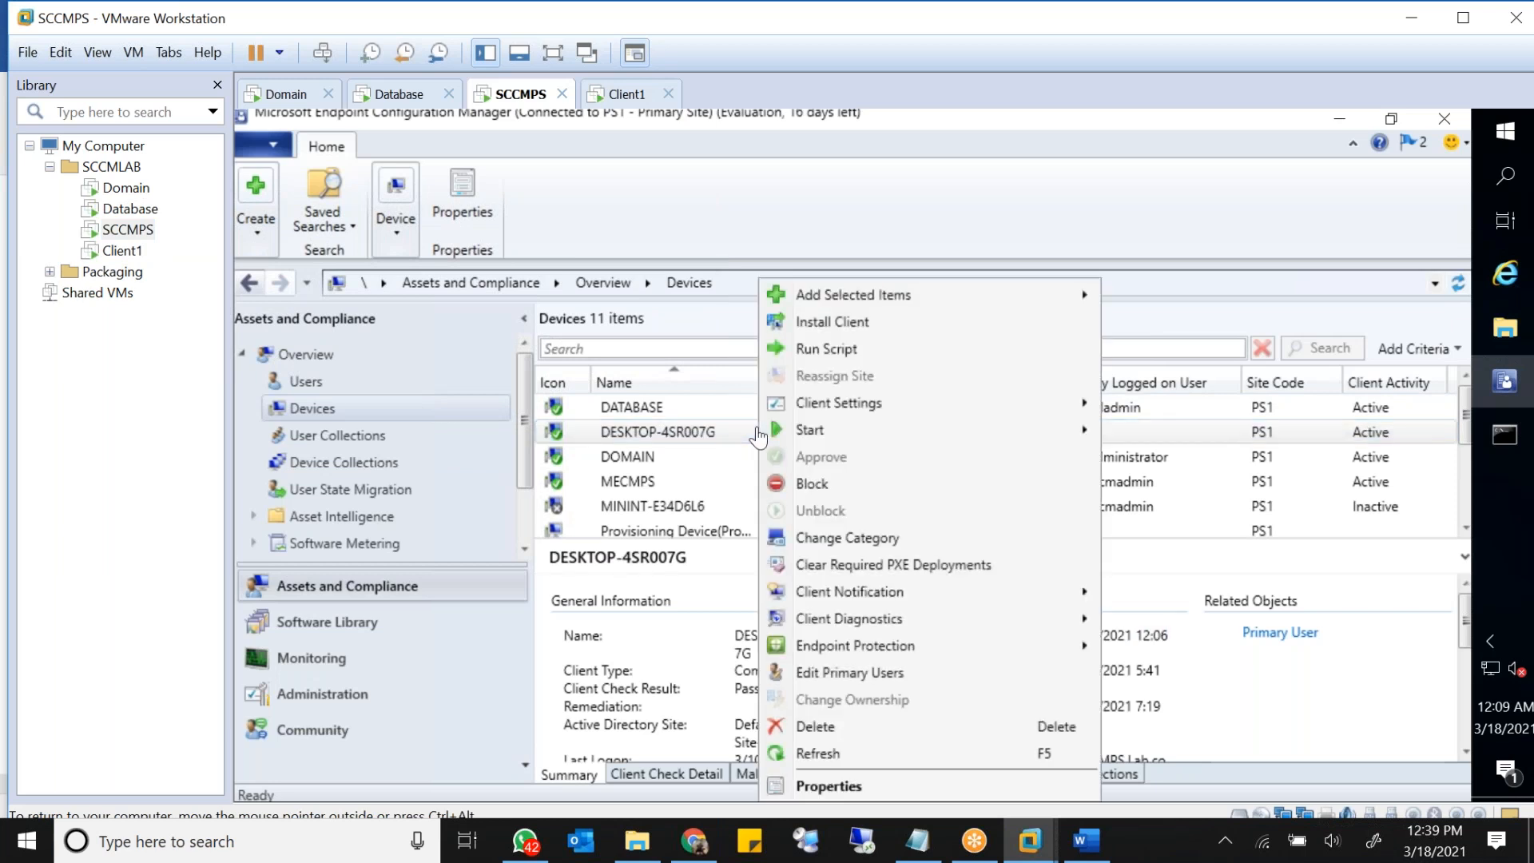
left_click(917, 324)
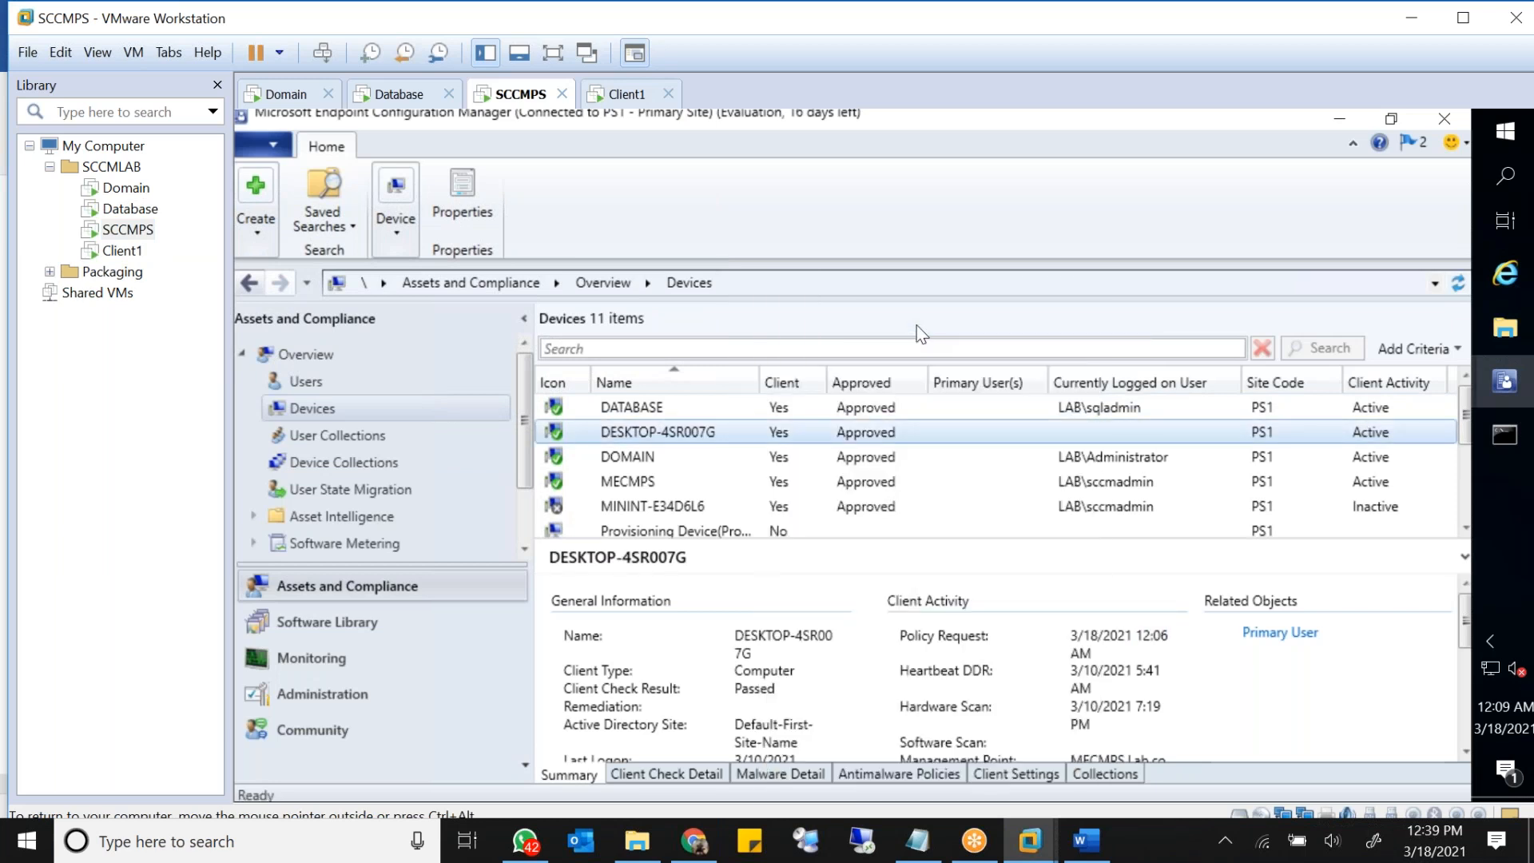
left_click(962, 759)
Step: Enable always installing the client software and uninstalling the existing client first, and cancel the installation wizard
left_click(690, 432)
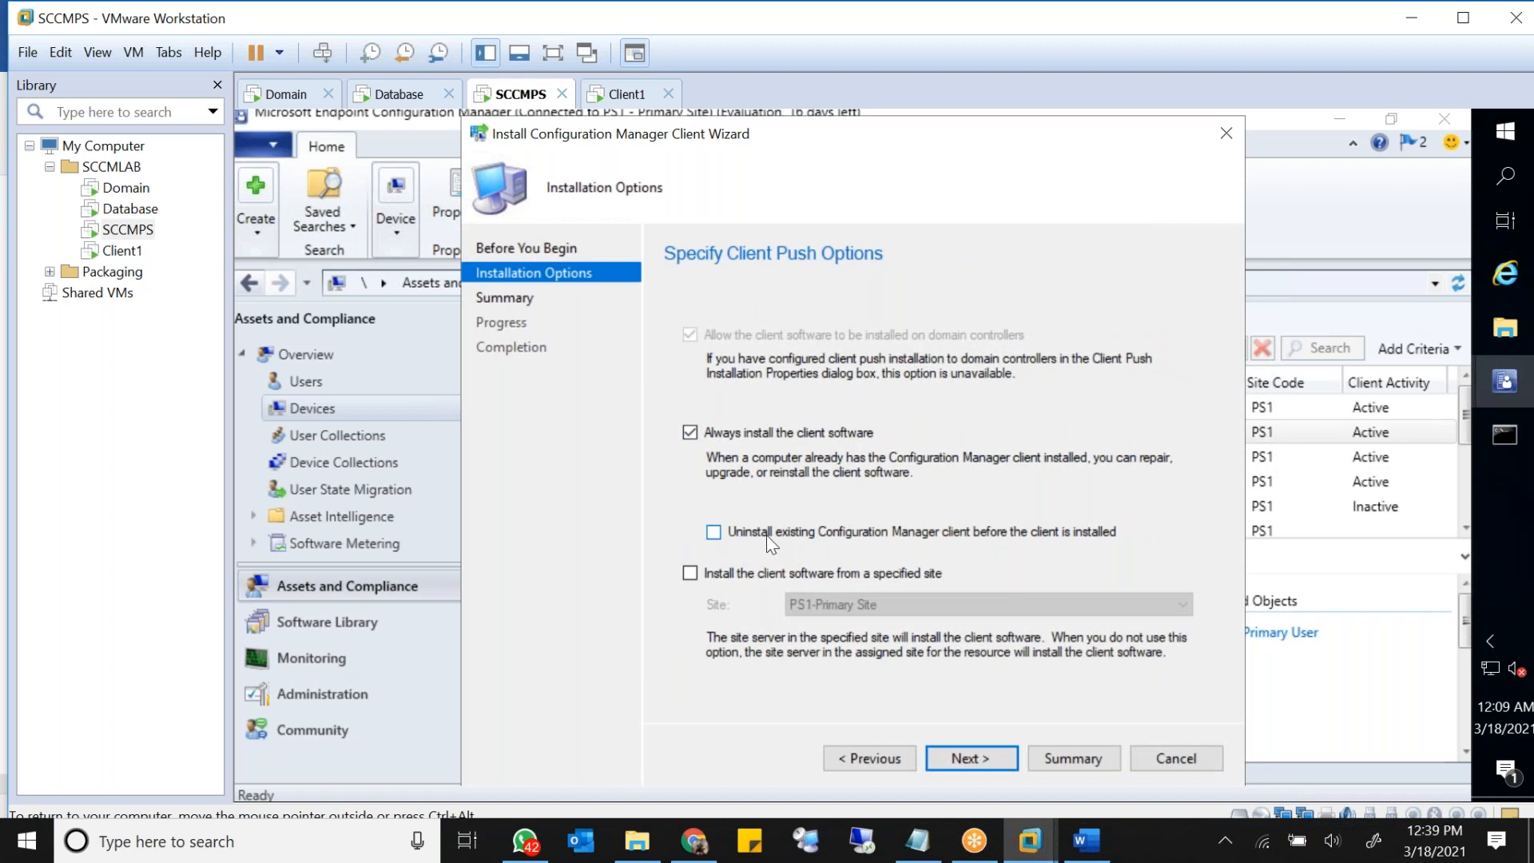
left_click(690, 433)
left_click(691, 434)
left_click(714, 532)
left_click(936, 559)
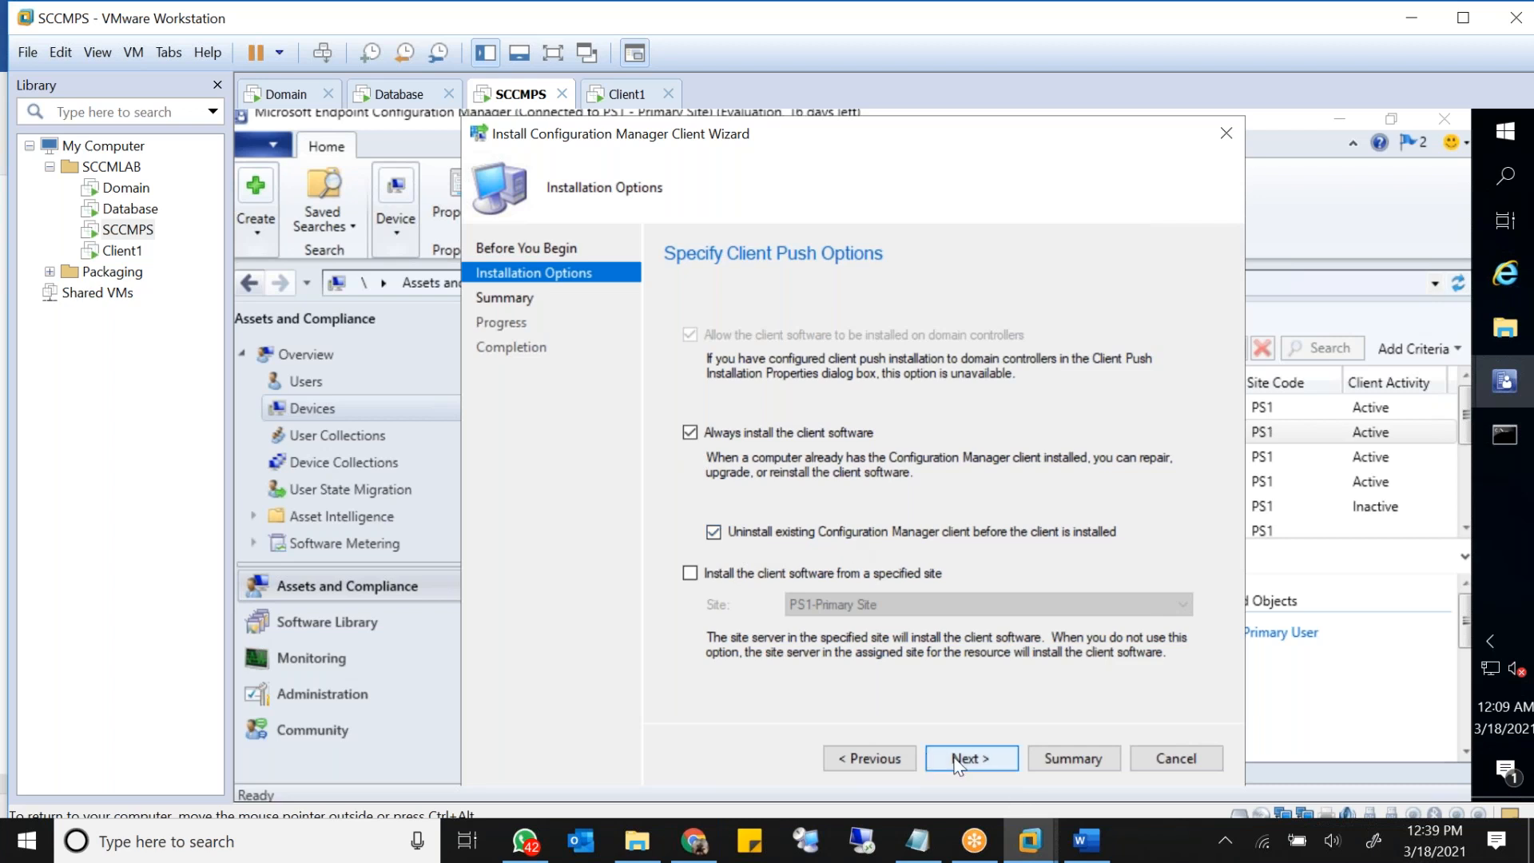
left_click(1185, 769)
left_click(927, 550)
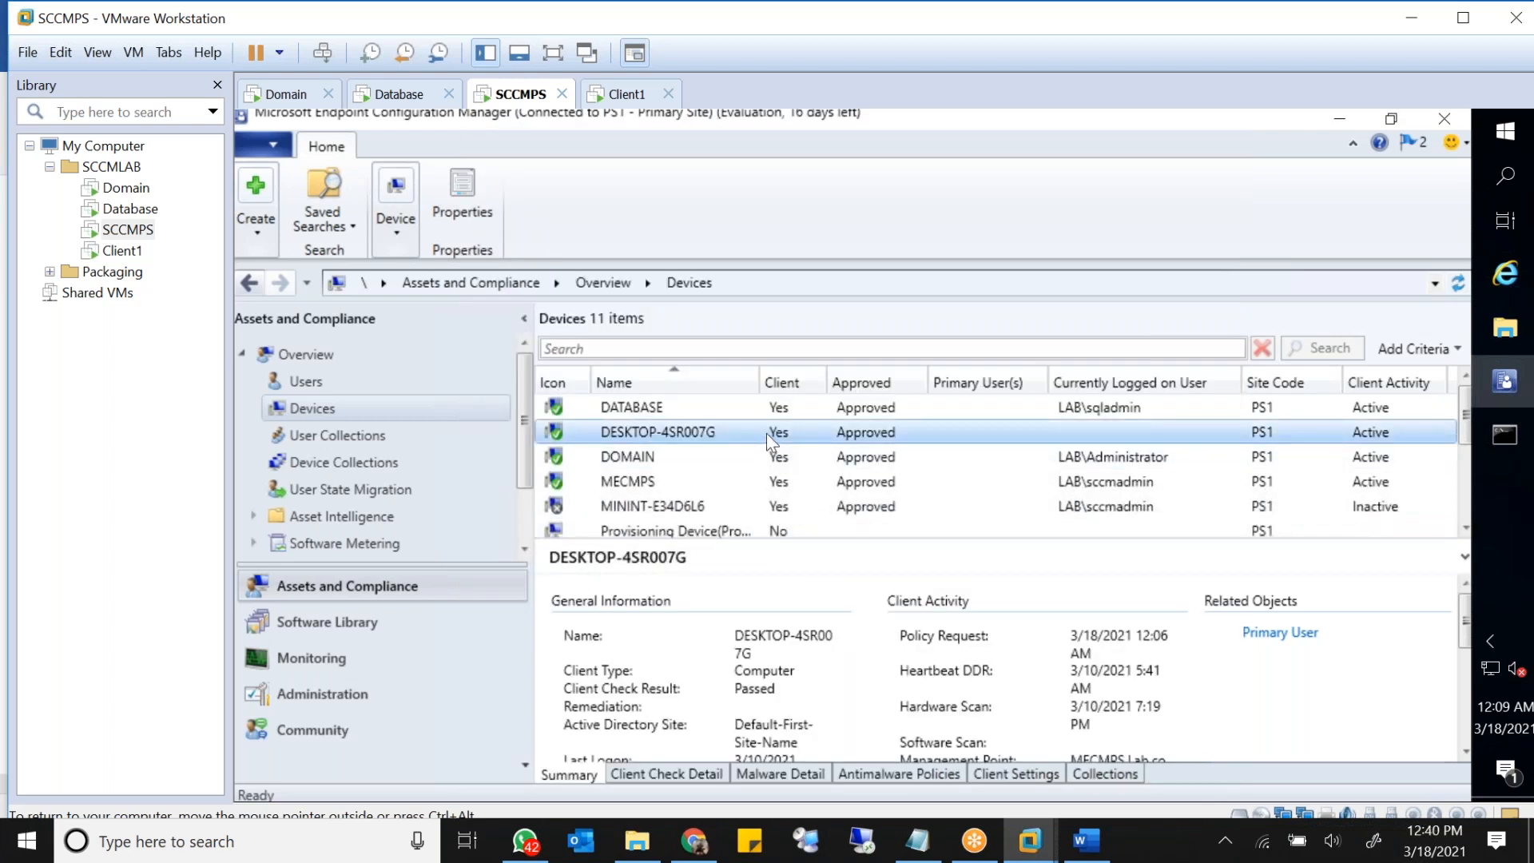
Step: Return to Client1 and change the elevated Command Prompt's directory to C:\Windows\ccmsetup
left_click(128, 229)
left_click(123, 250)
left_click(870, 584)
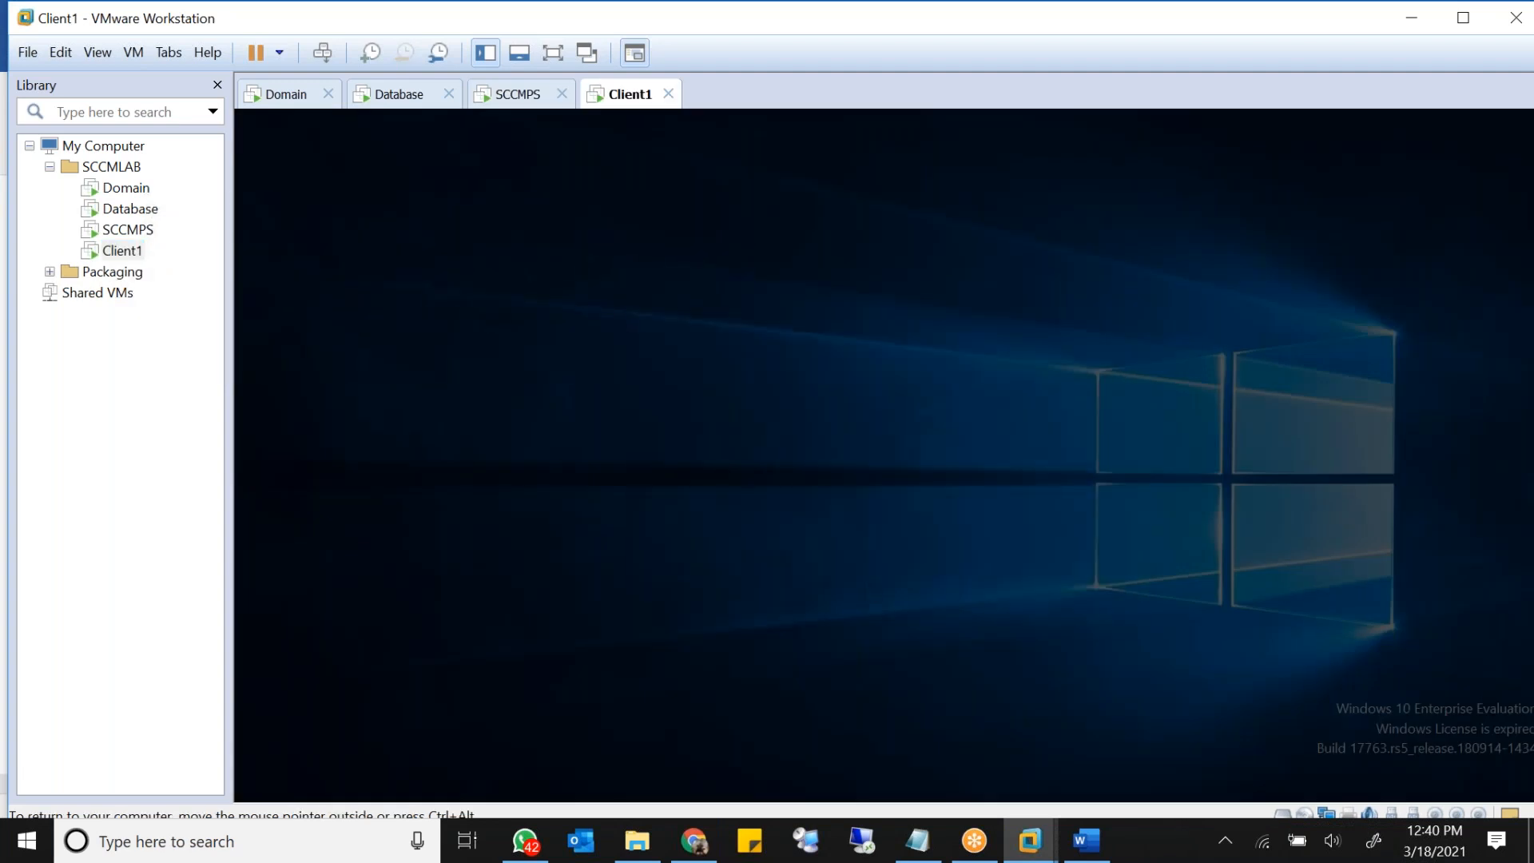
left_click_drag(831, 256, 1033, 392)
left_click_drag(841, 245, 946, 329)
type("cd\\")
key("Return")
type("cd Windows\\ccmsetup")
key("Return")
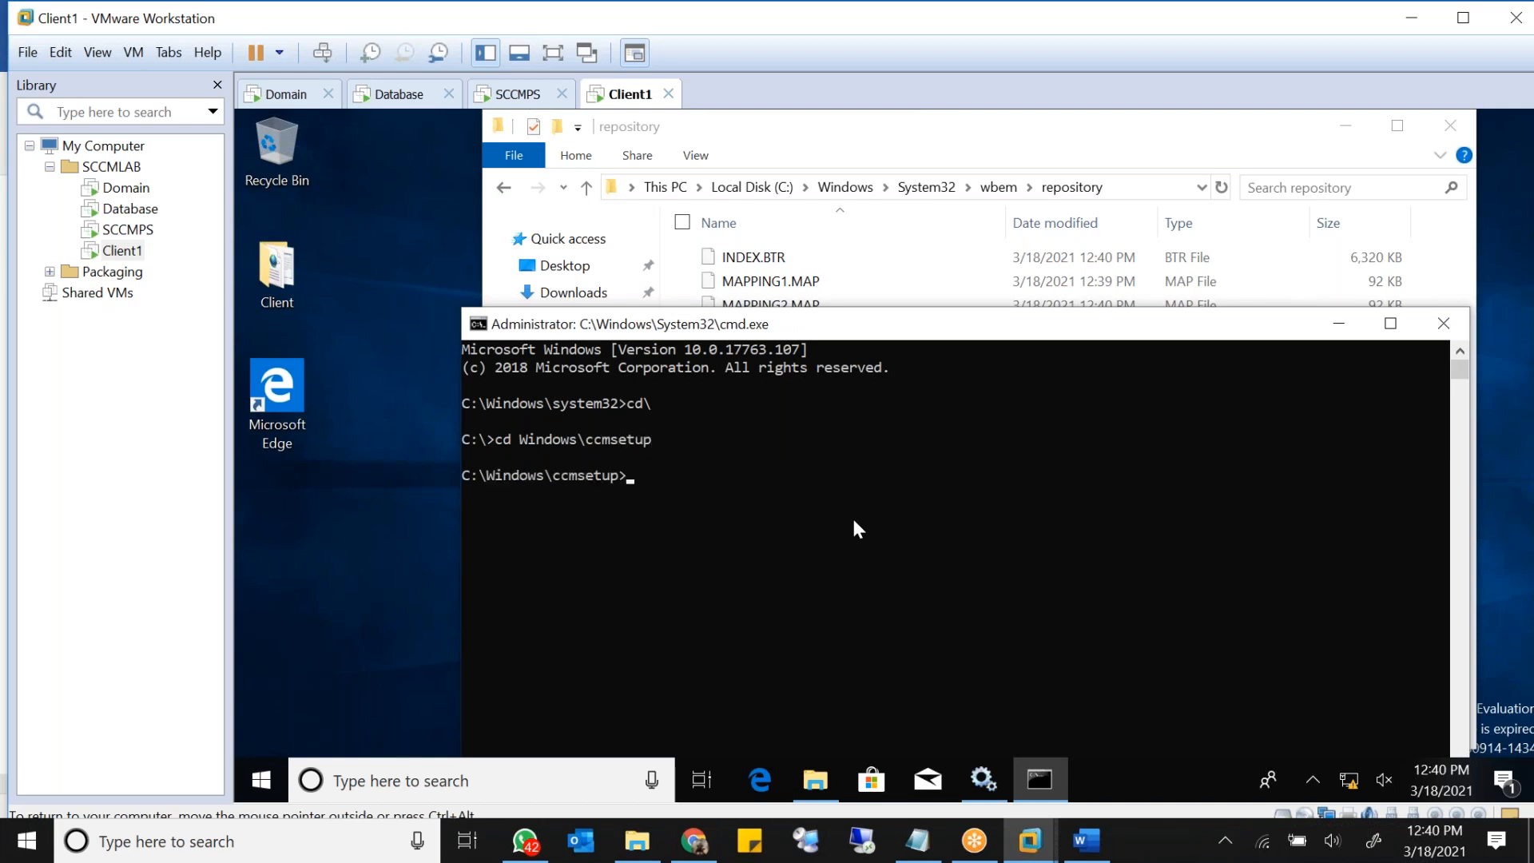
Step: Uninstall the Configuration Manager client by running ccmsetup.exe /uninstall
type("ccmsetup.cab")
key("Tab")
type("/uninstall")
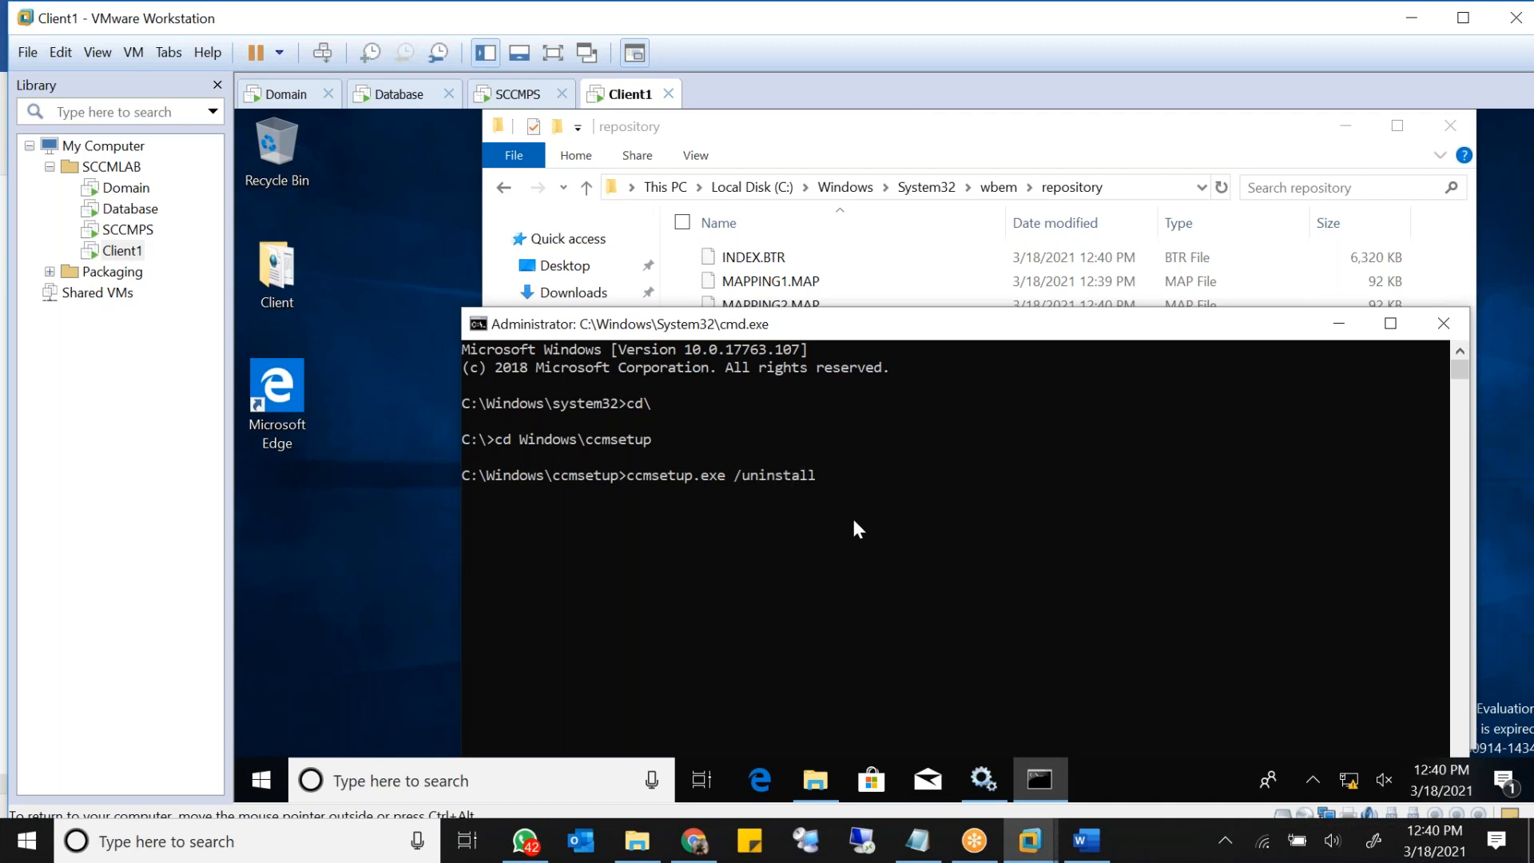
key("Return")
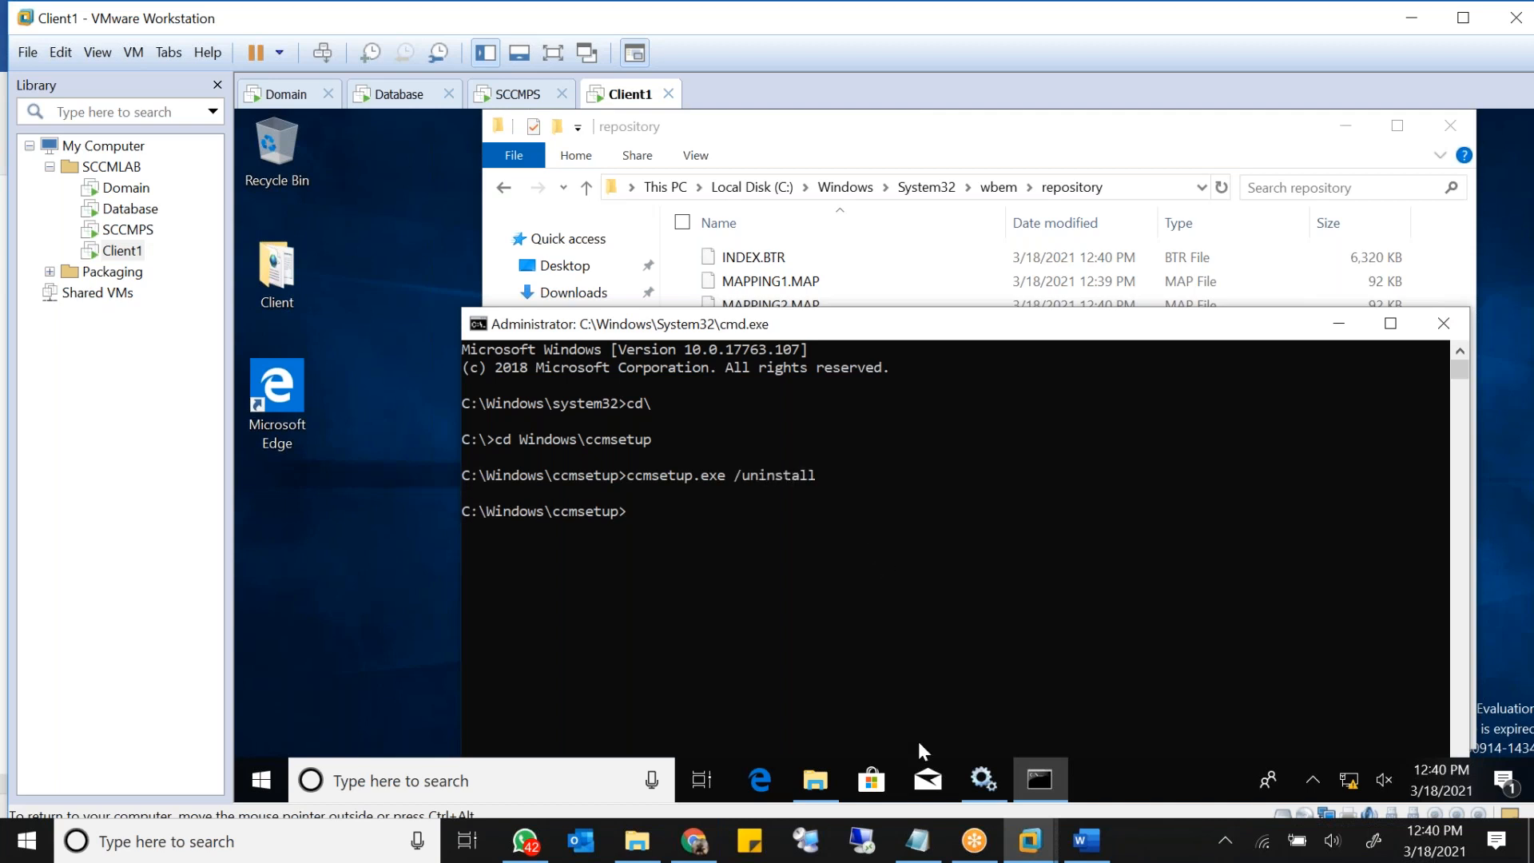
Step: Close the Services window and the WMI repository folder window, and move the Command Prompt window higher
left_click(981, 772)
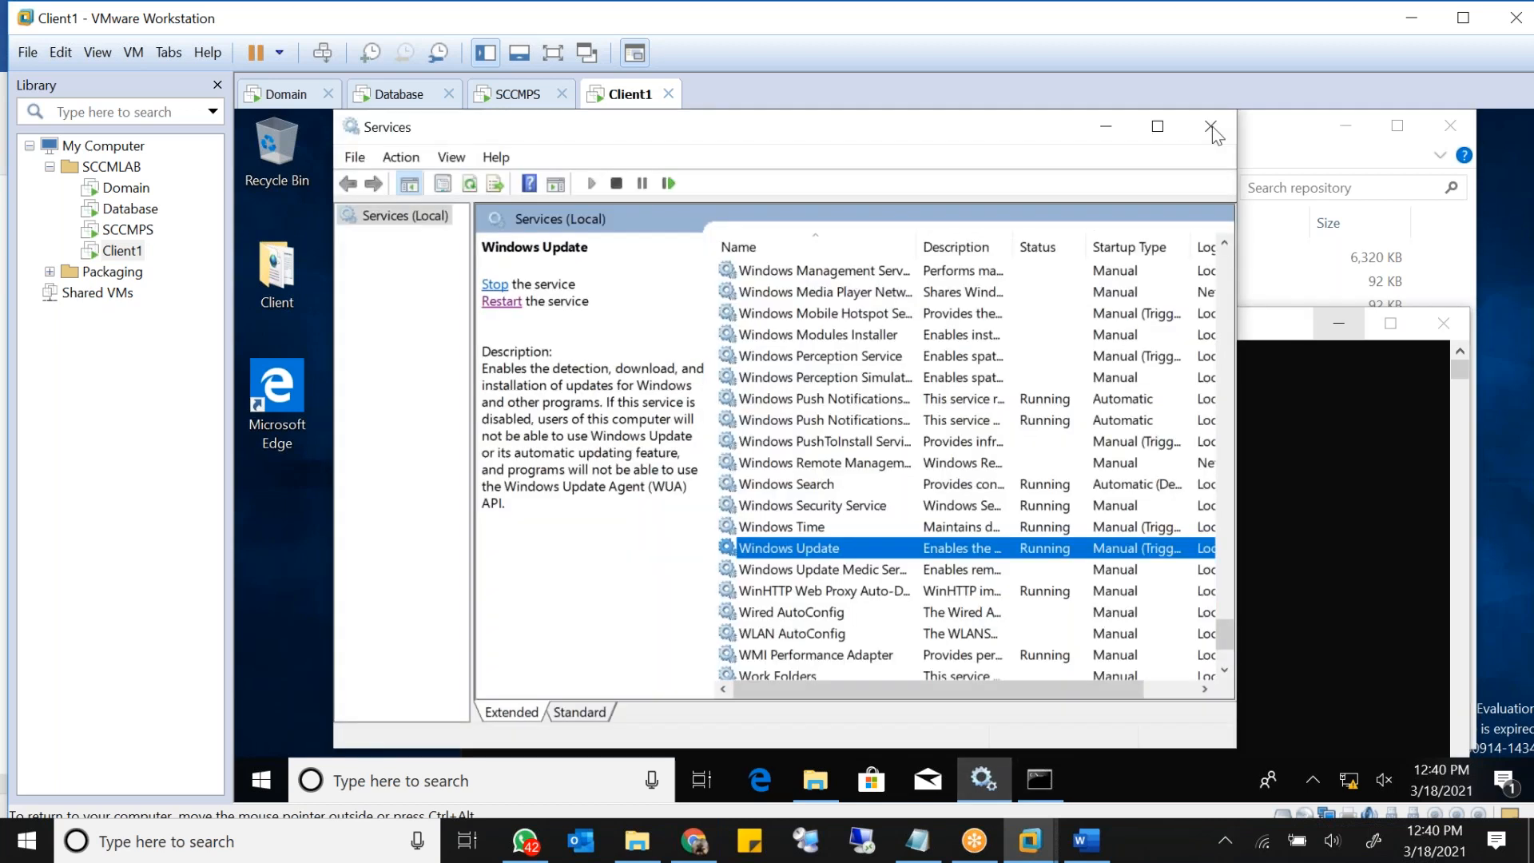
left_click(1212, 126)
left_click(822, 787)
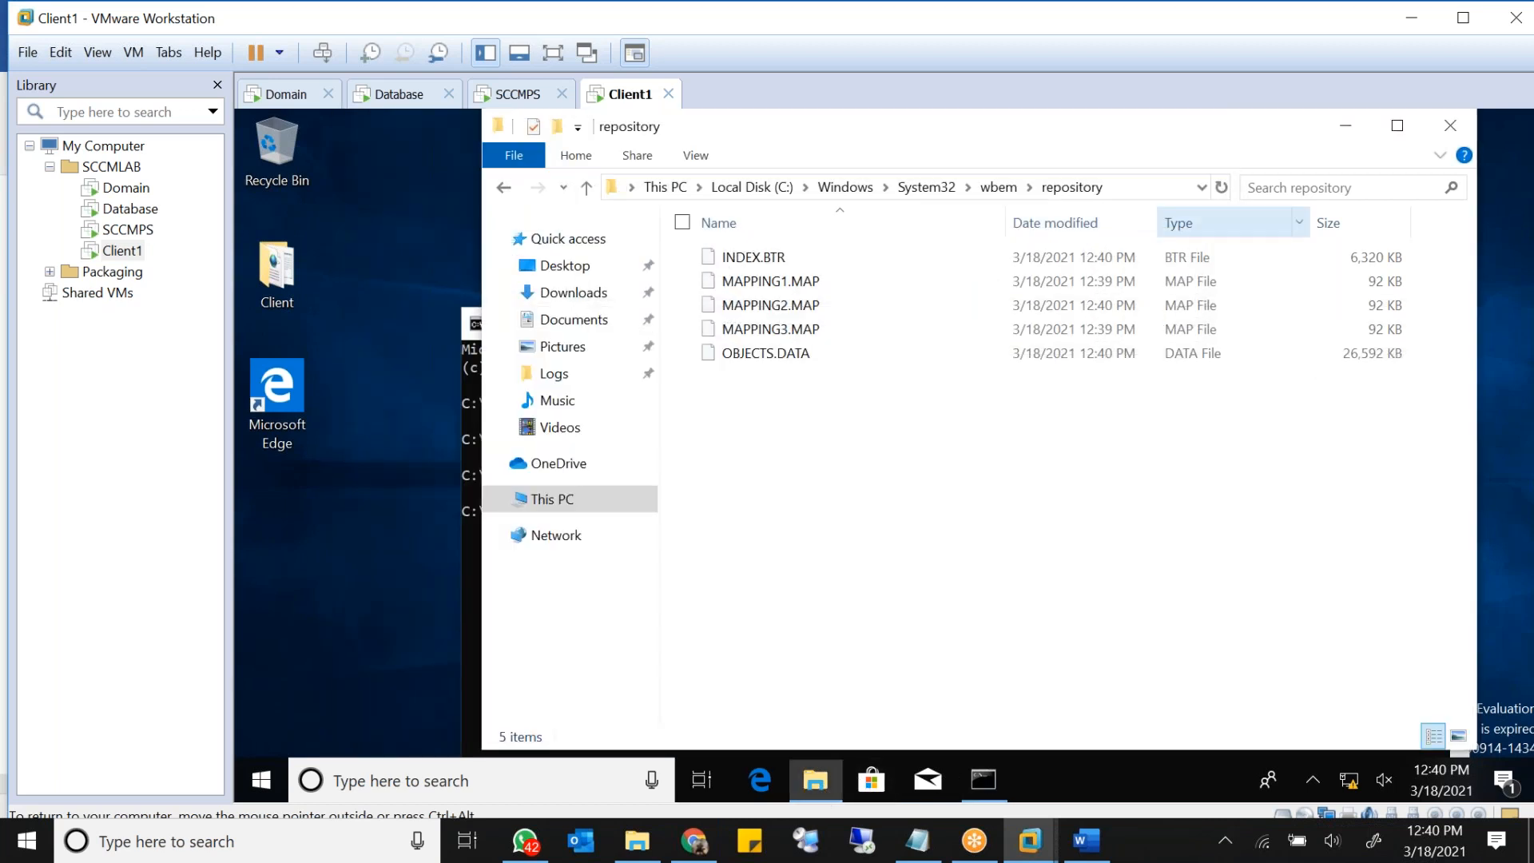
left_click(1450, 126)
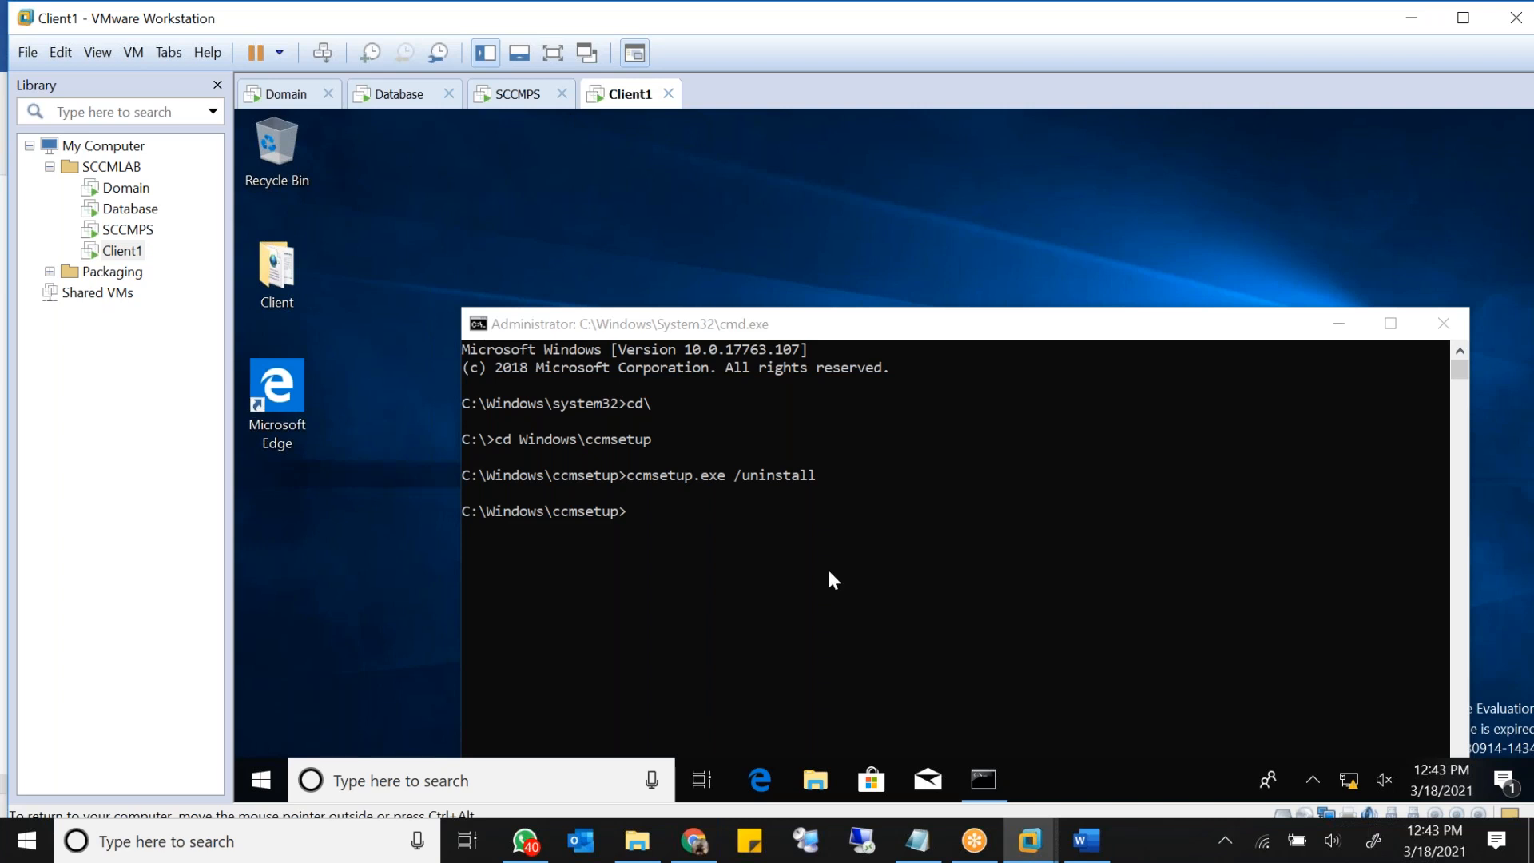
left_click_drag(856, 339, 846, 240)
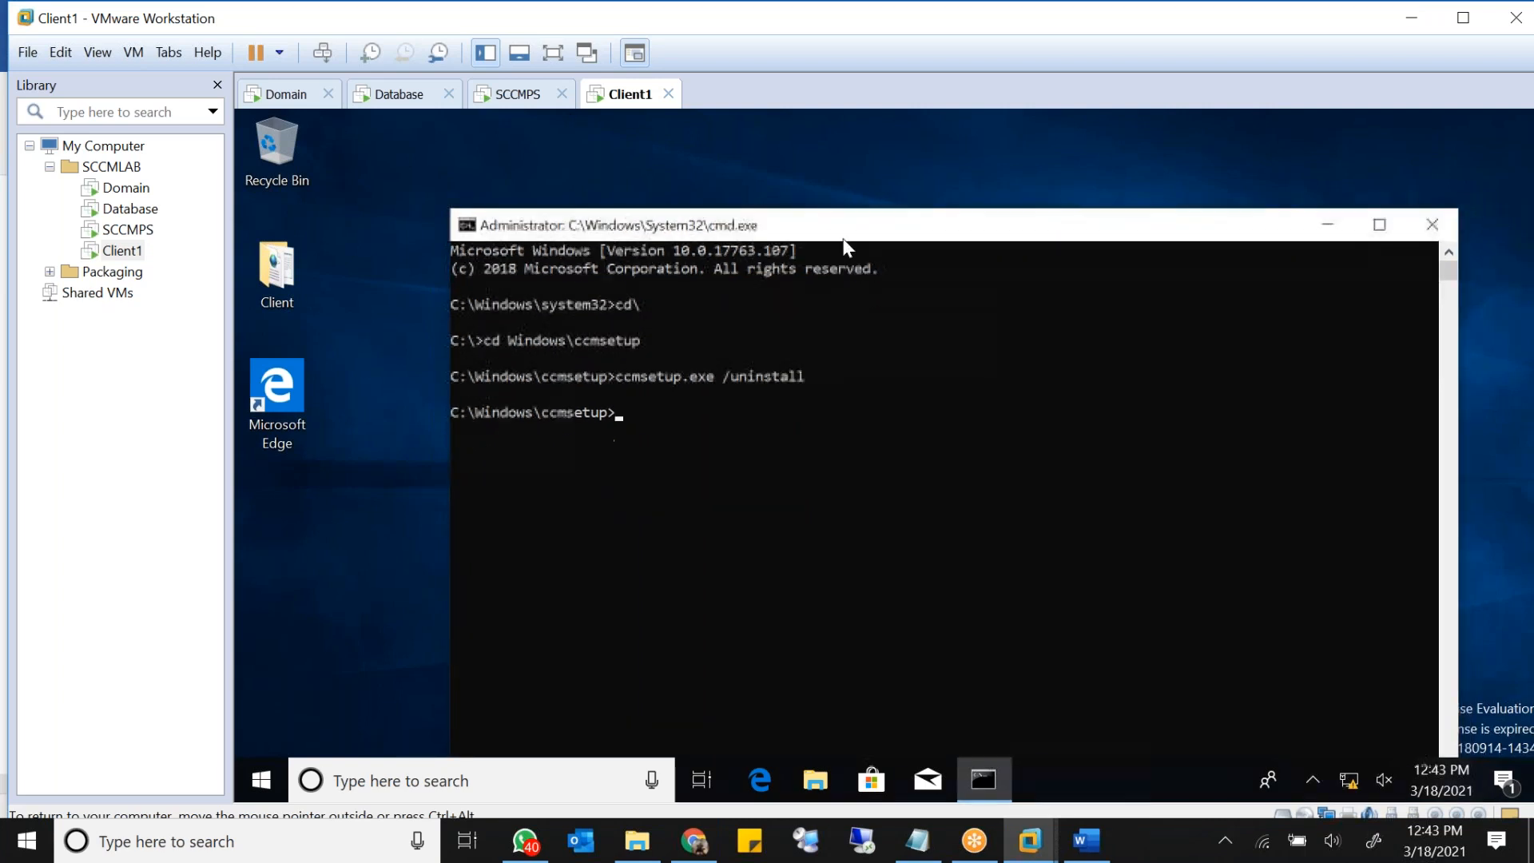
Step: Browse to C:\Windows\ccmsetup\Logs in File Explorer, granting permanent access to the ccmsetup folder
left_click(815, 785)
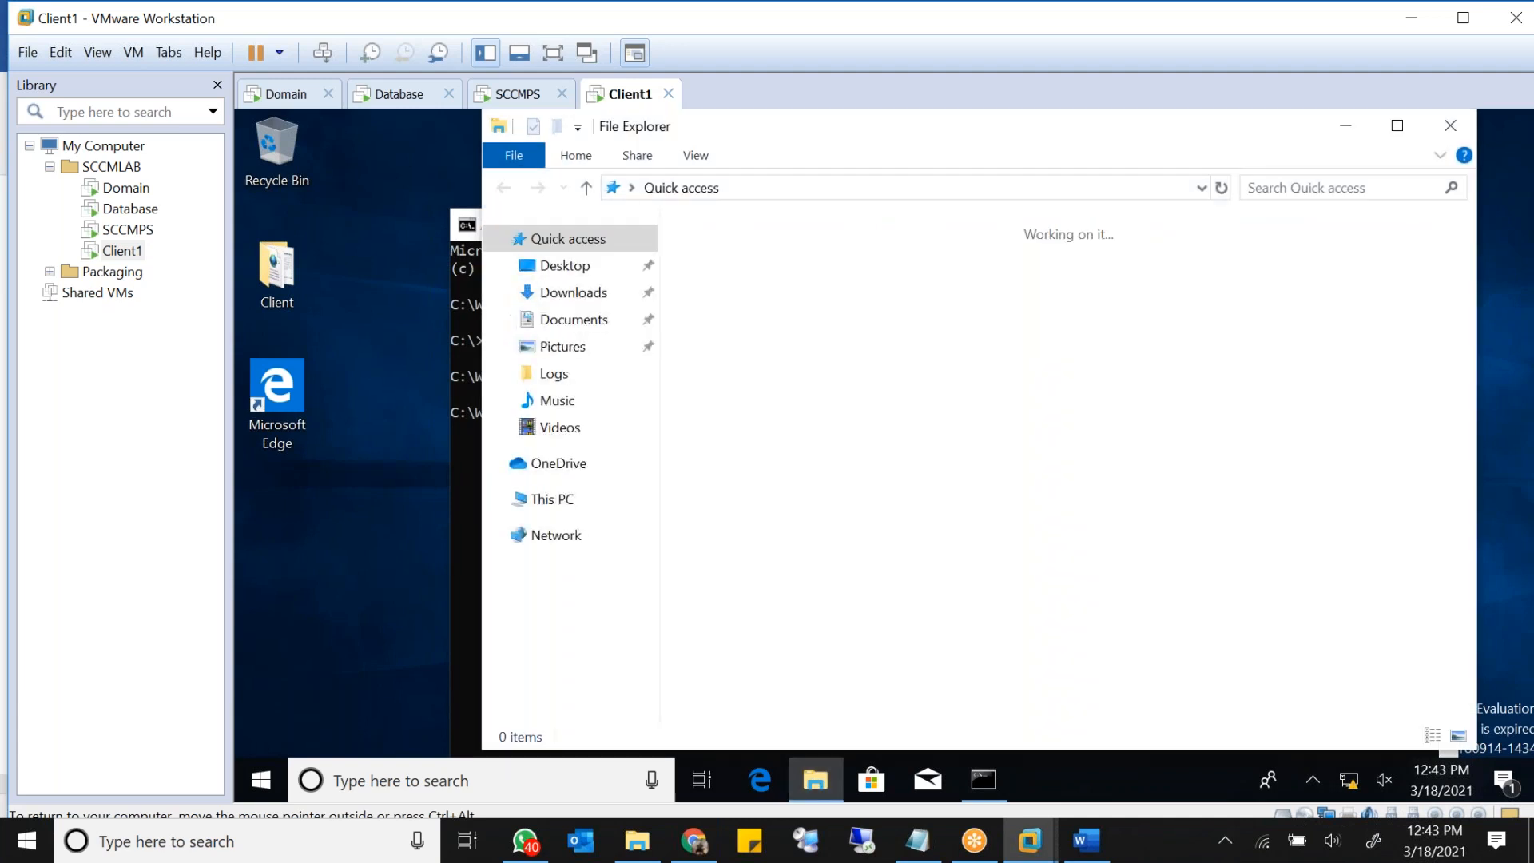
left_click(559, 501)
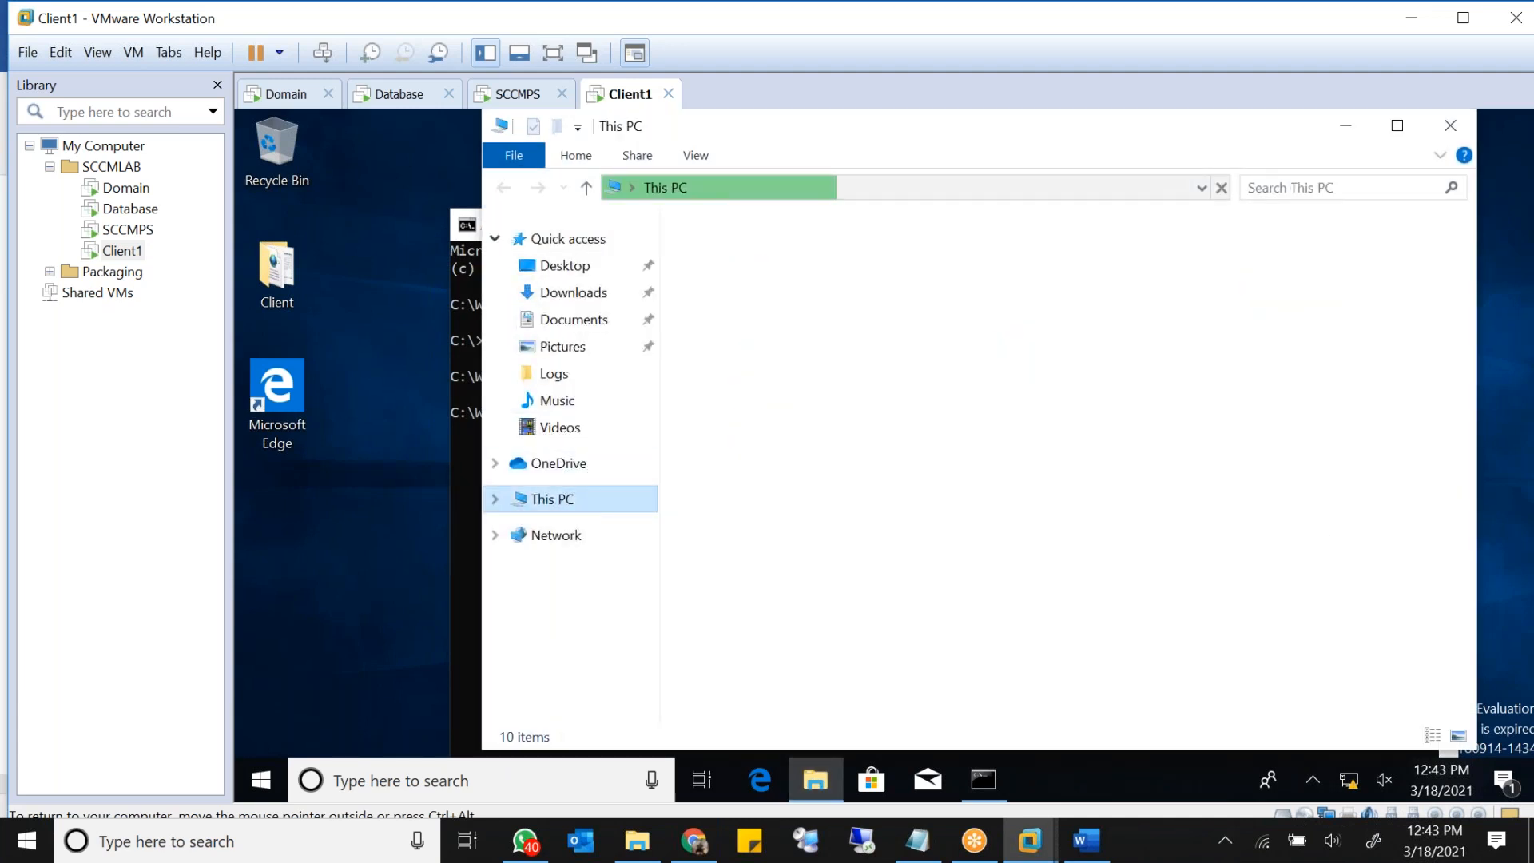
double_click(832, 572)
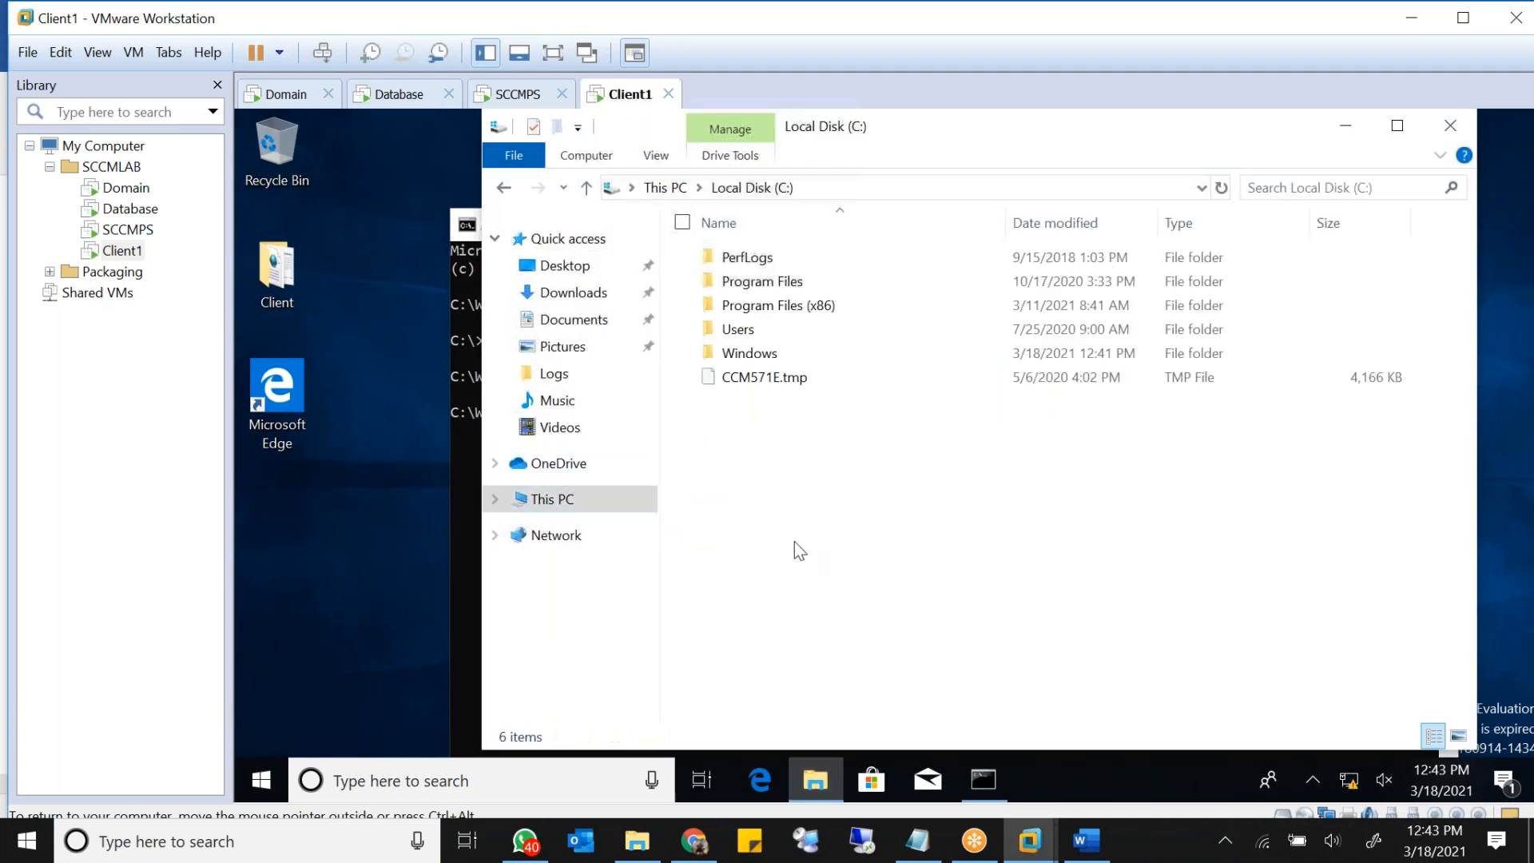
double_click(751, 354)
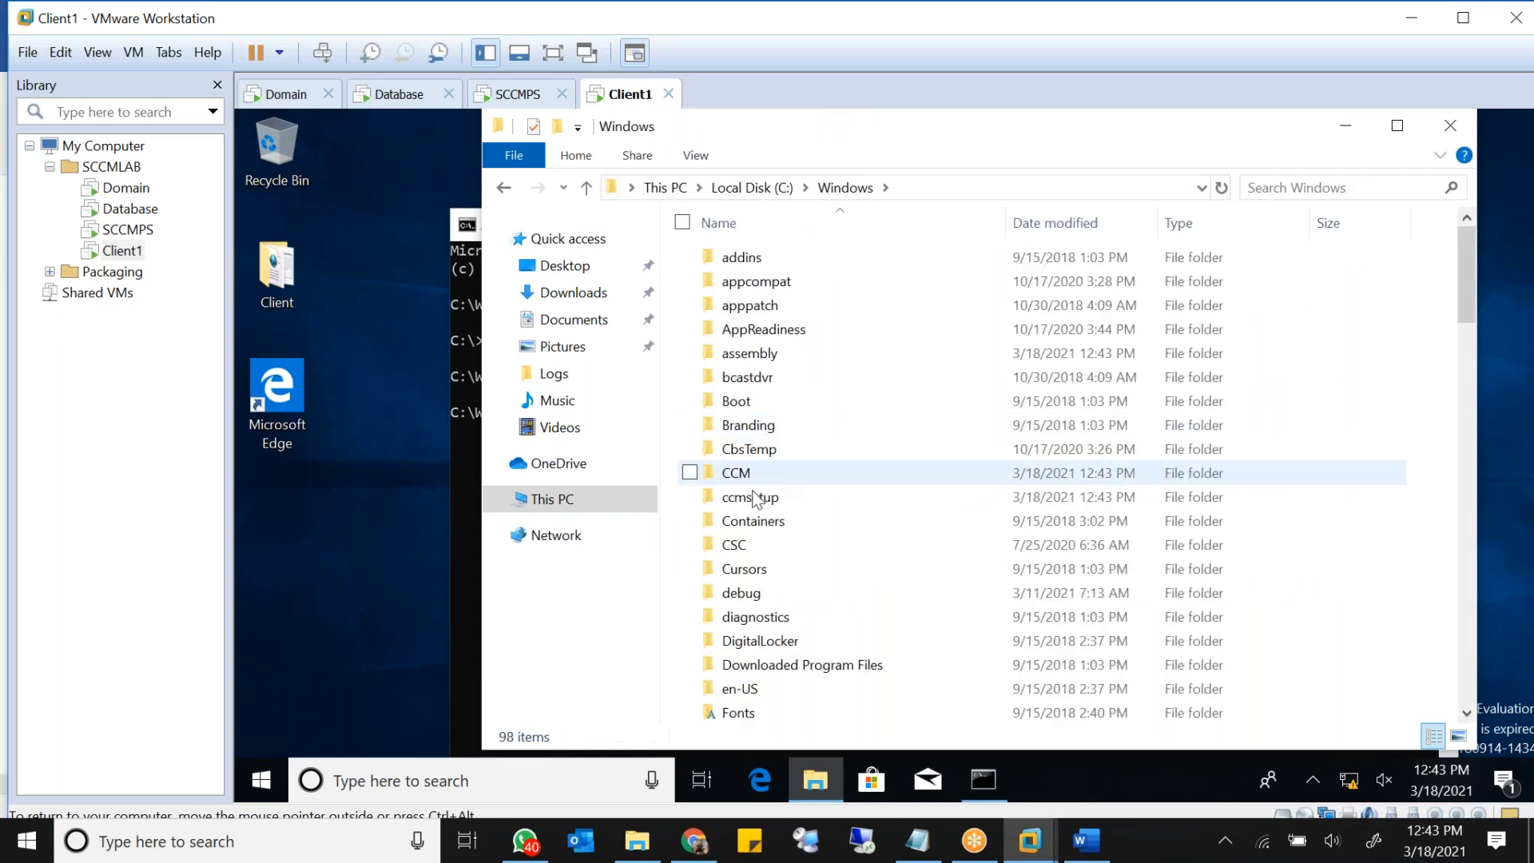
double_click(761, 500)
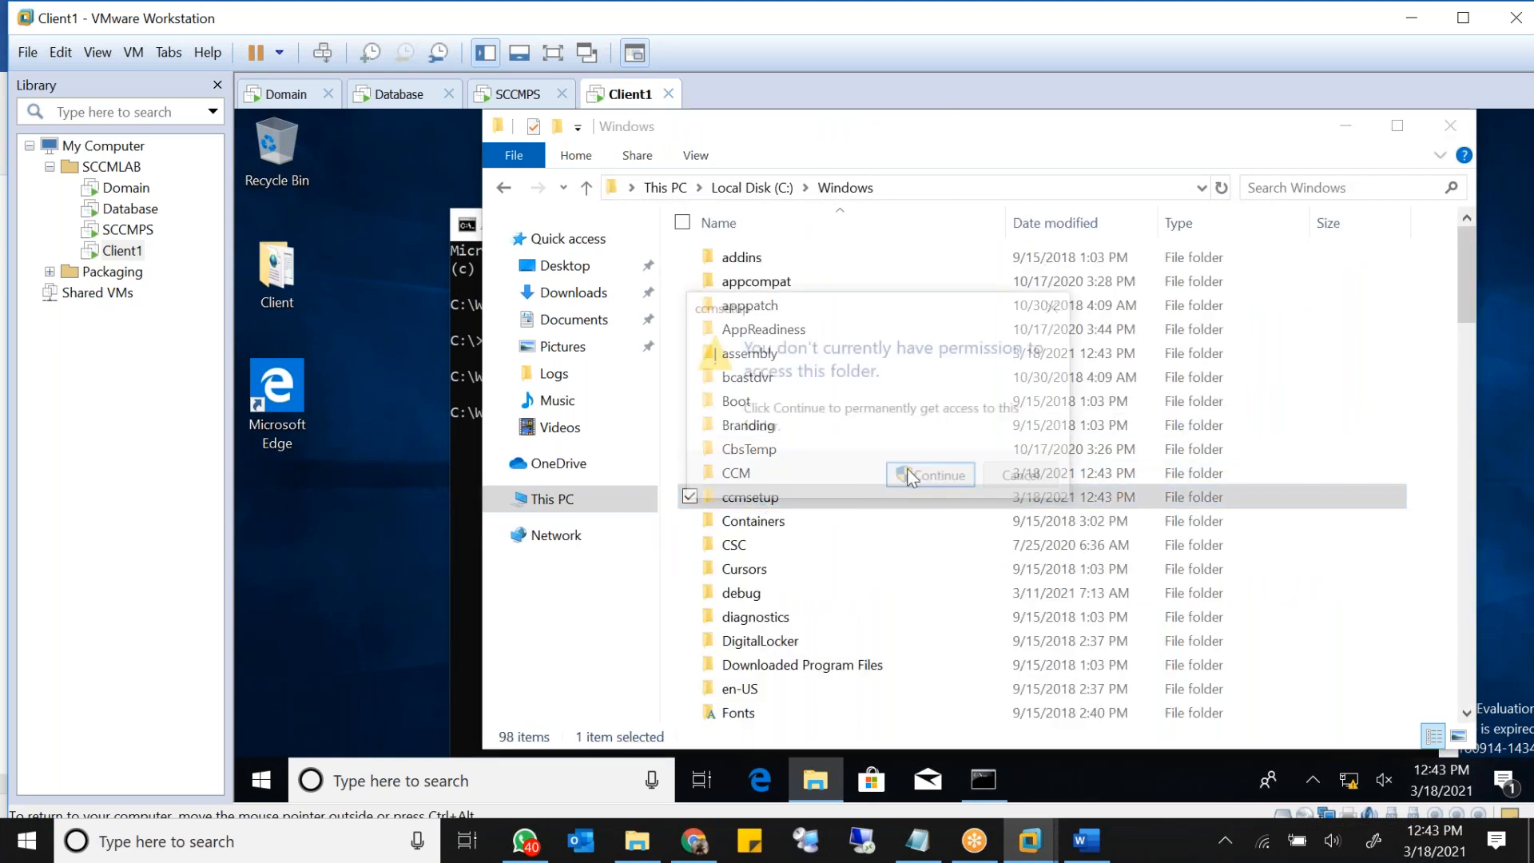
left_click(950, 479)
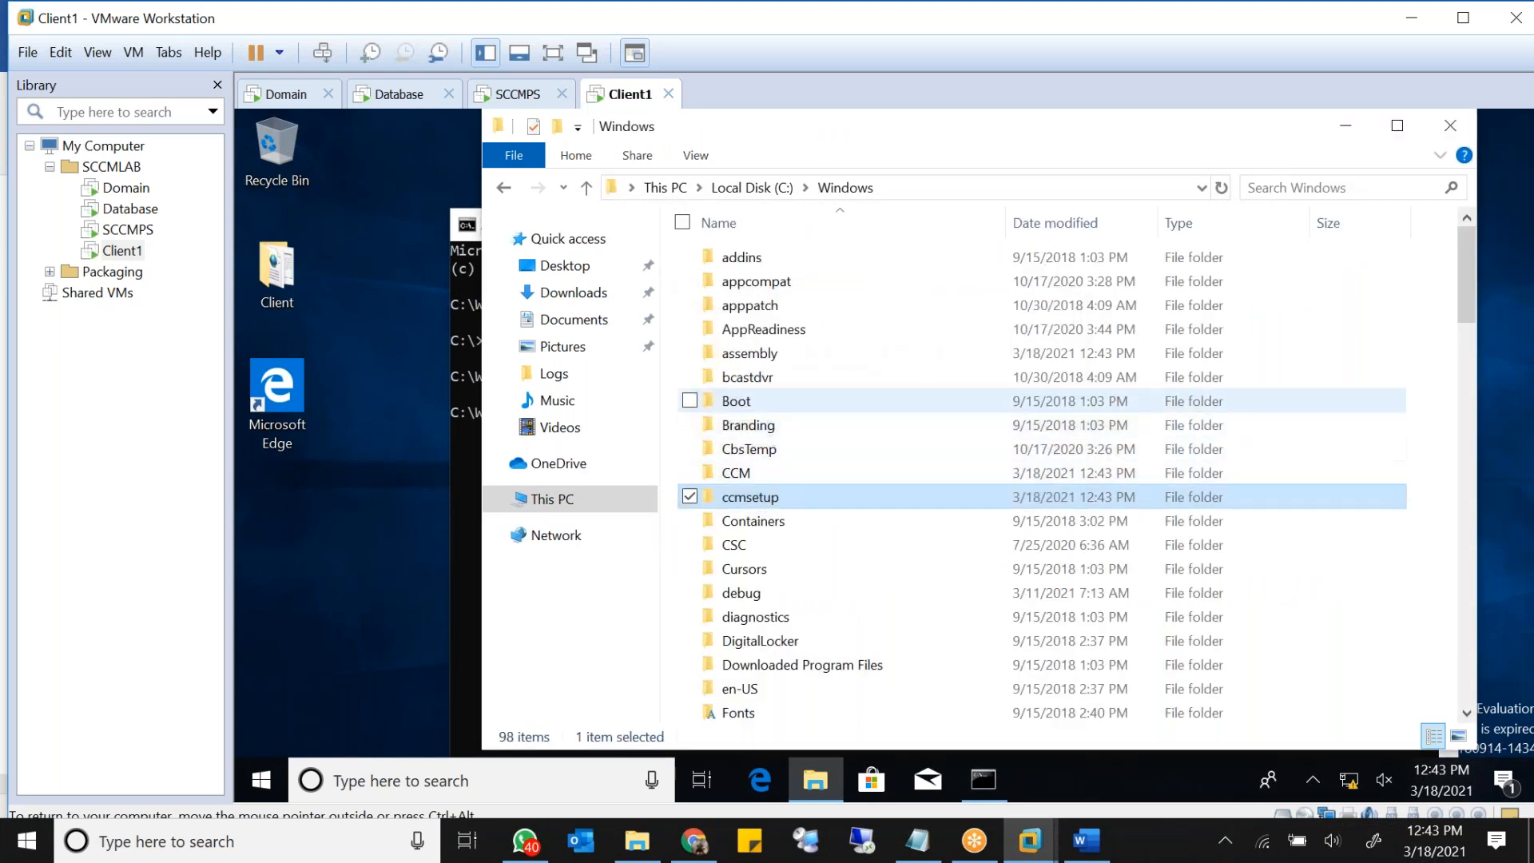
double_click(759, 266)
Step: Open ccmsetup.log in Notepad, check the return code in its last entry, and close the log
left_click(770, 257)
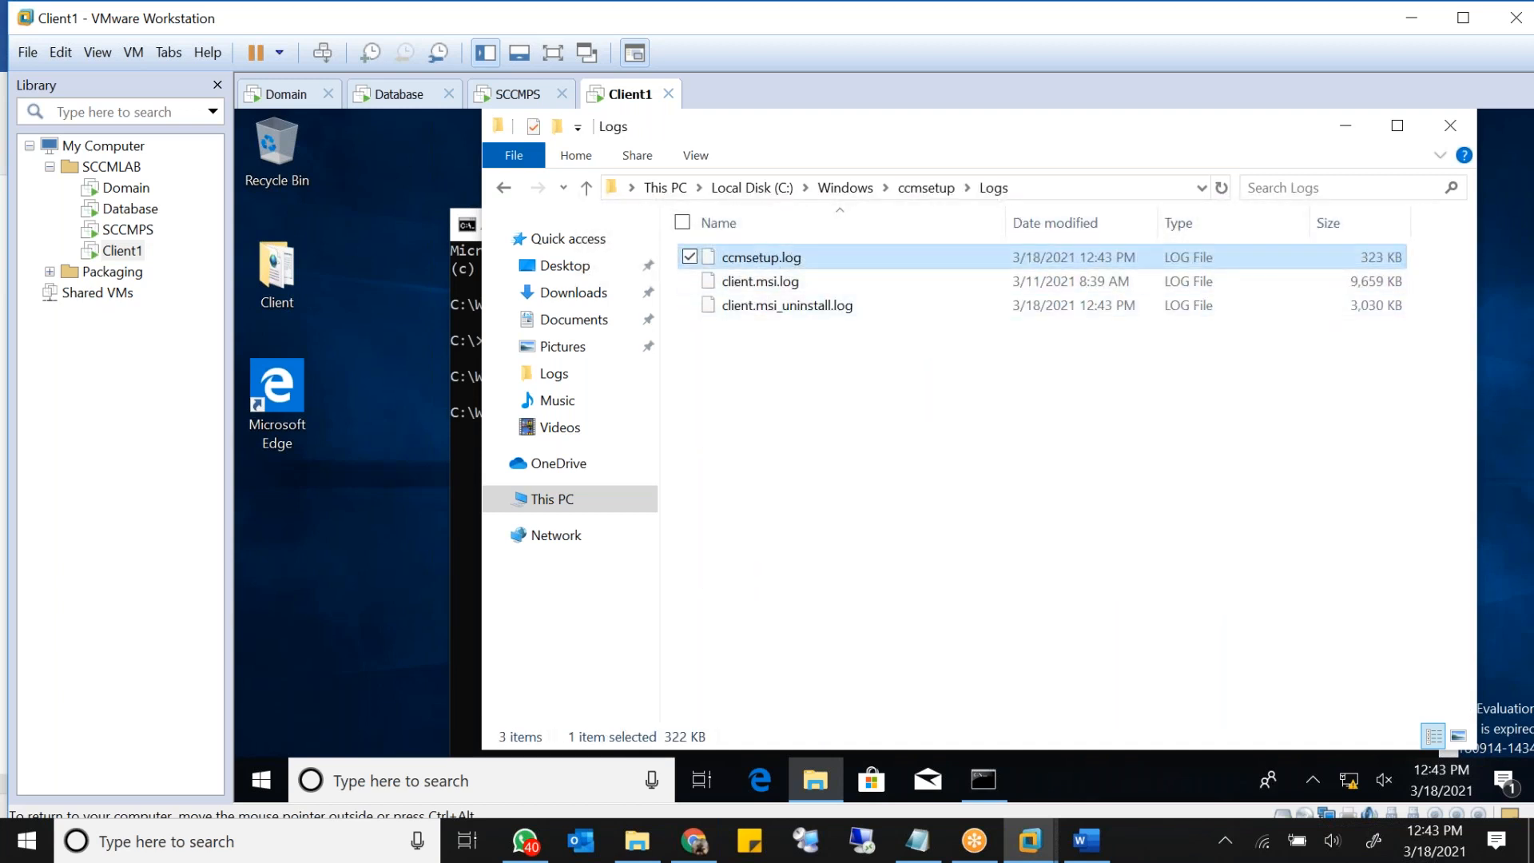
double_click(770, 257)
left_click(911, 424)
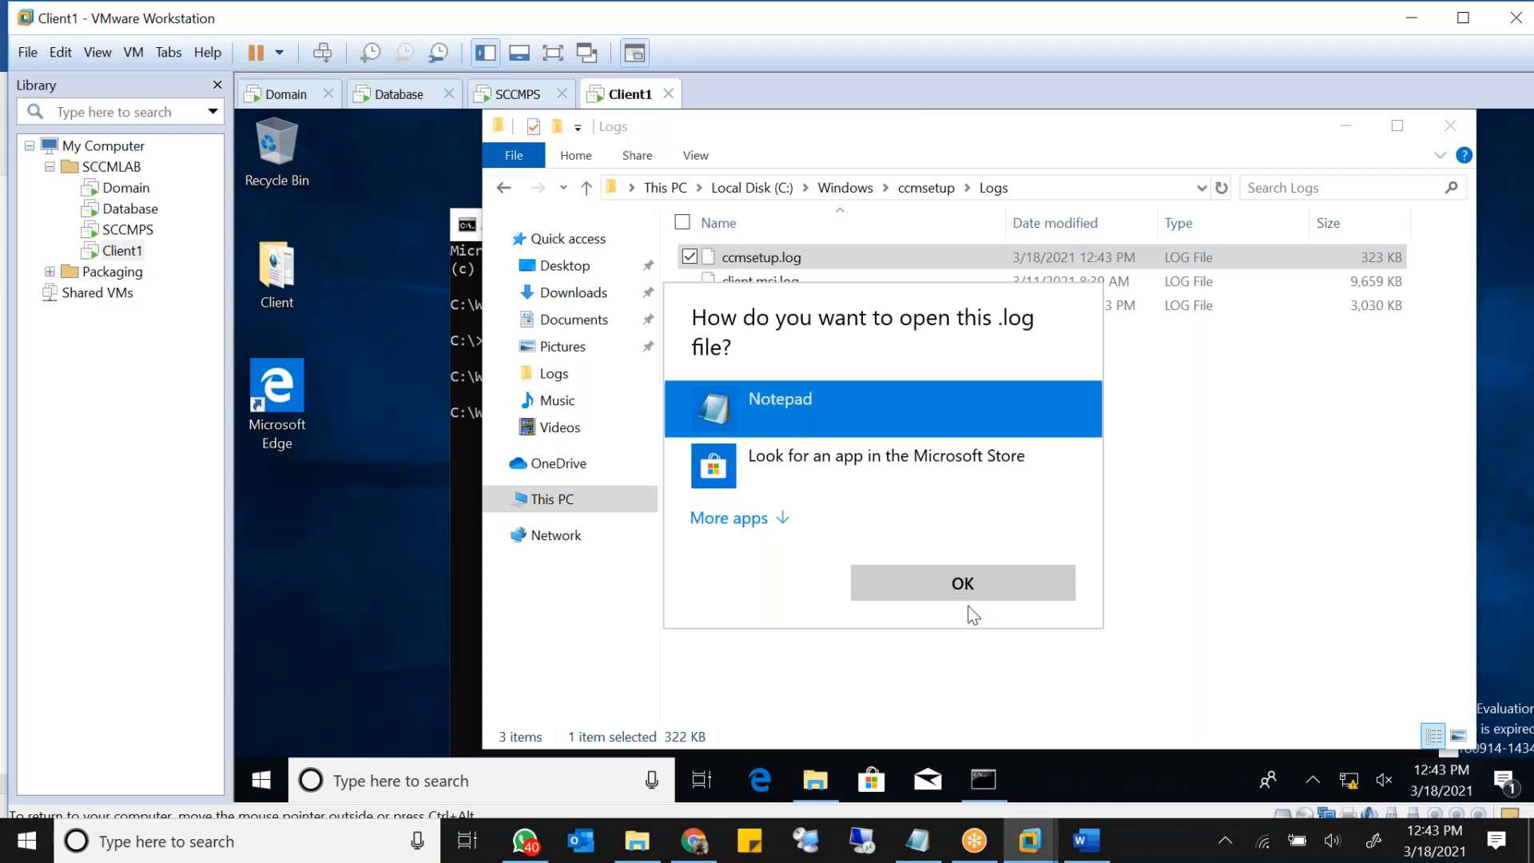
left_click(966, 593)
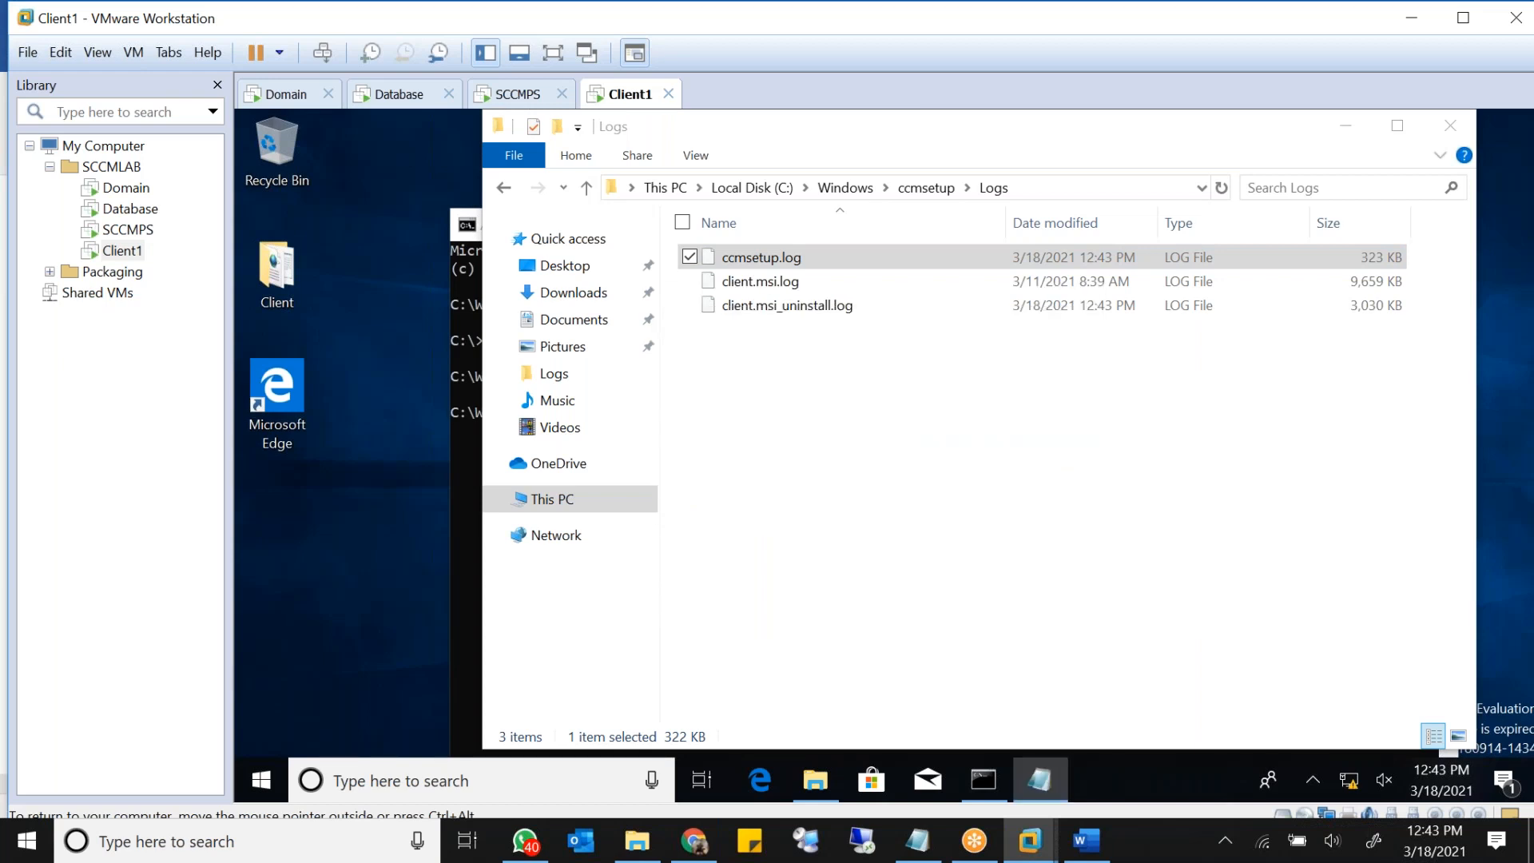
scroll(449, 628, "down", 20)
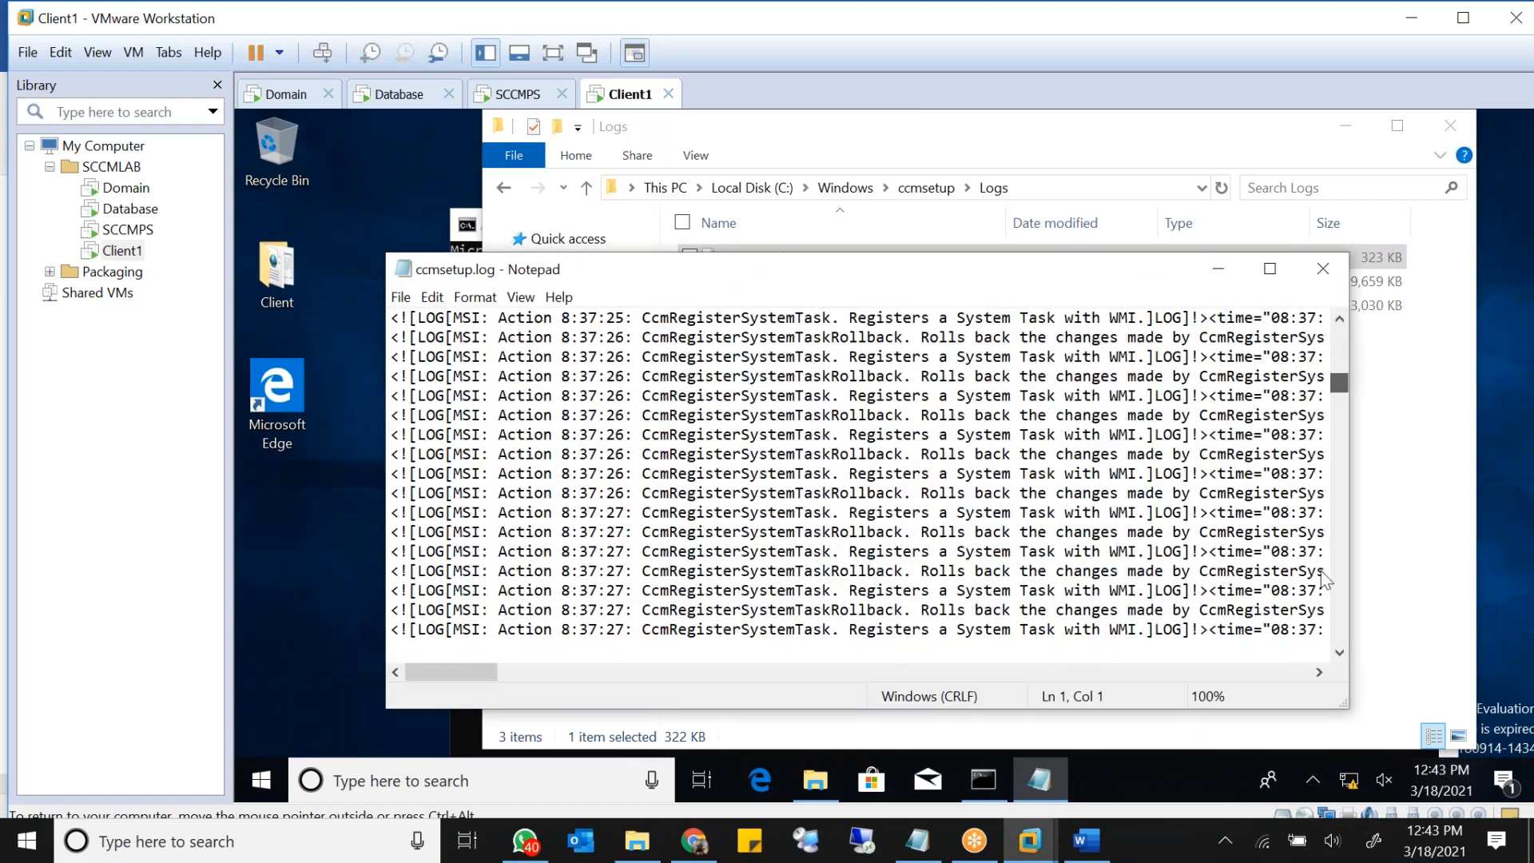
left_click_drag(448, 628, 798, 633)
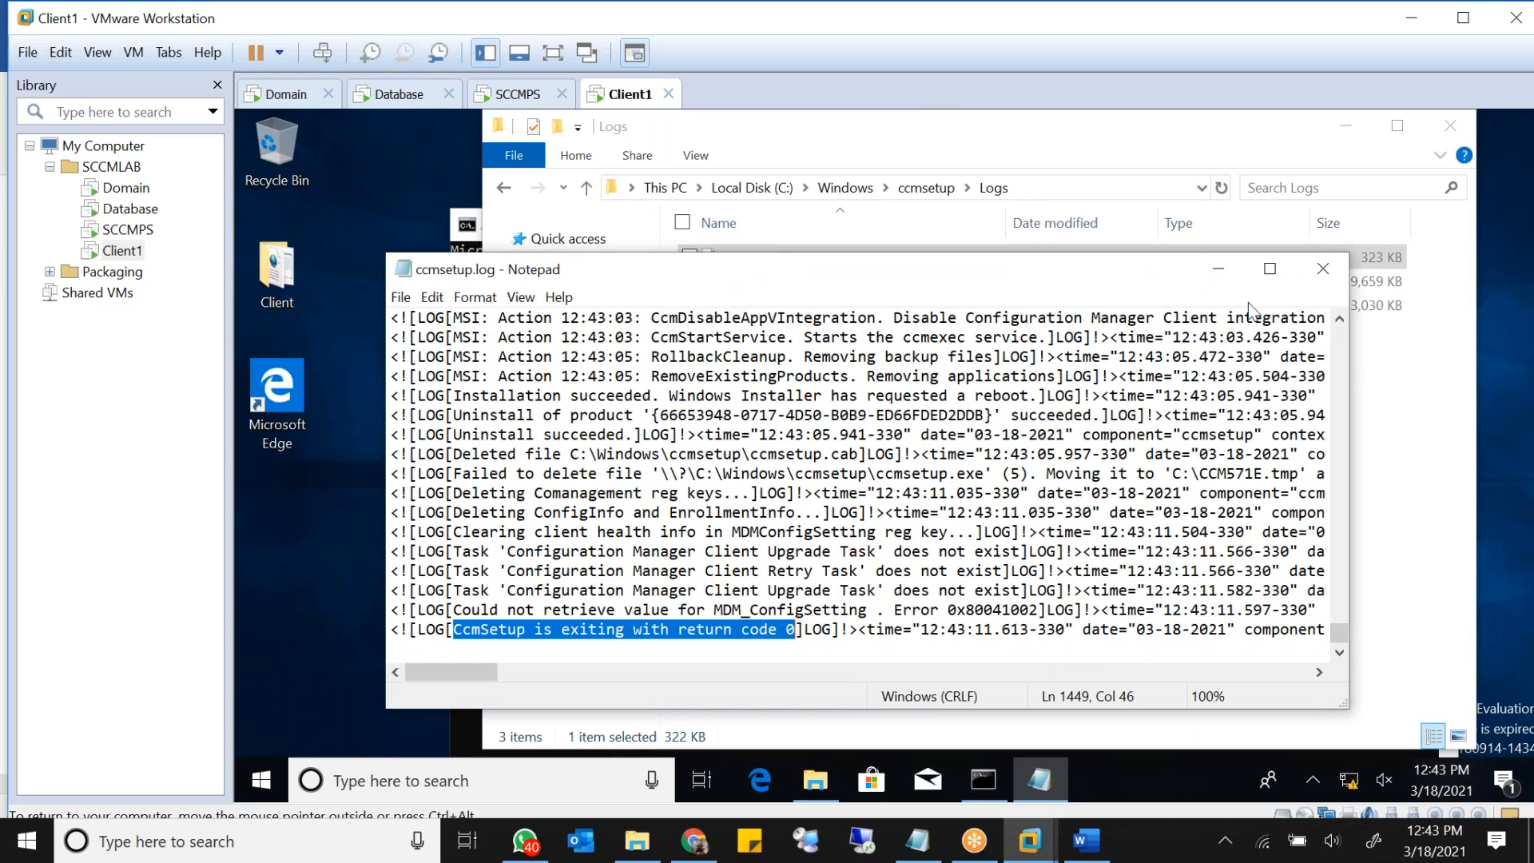
left_click(1342, 277)
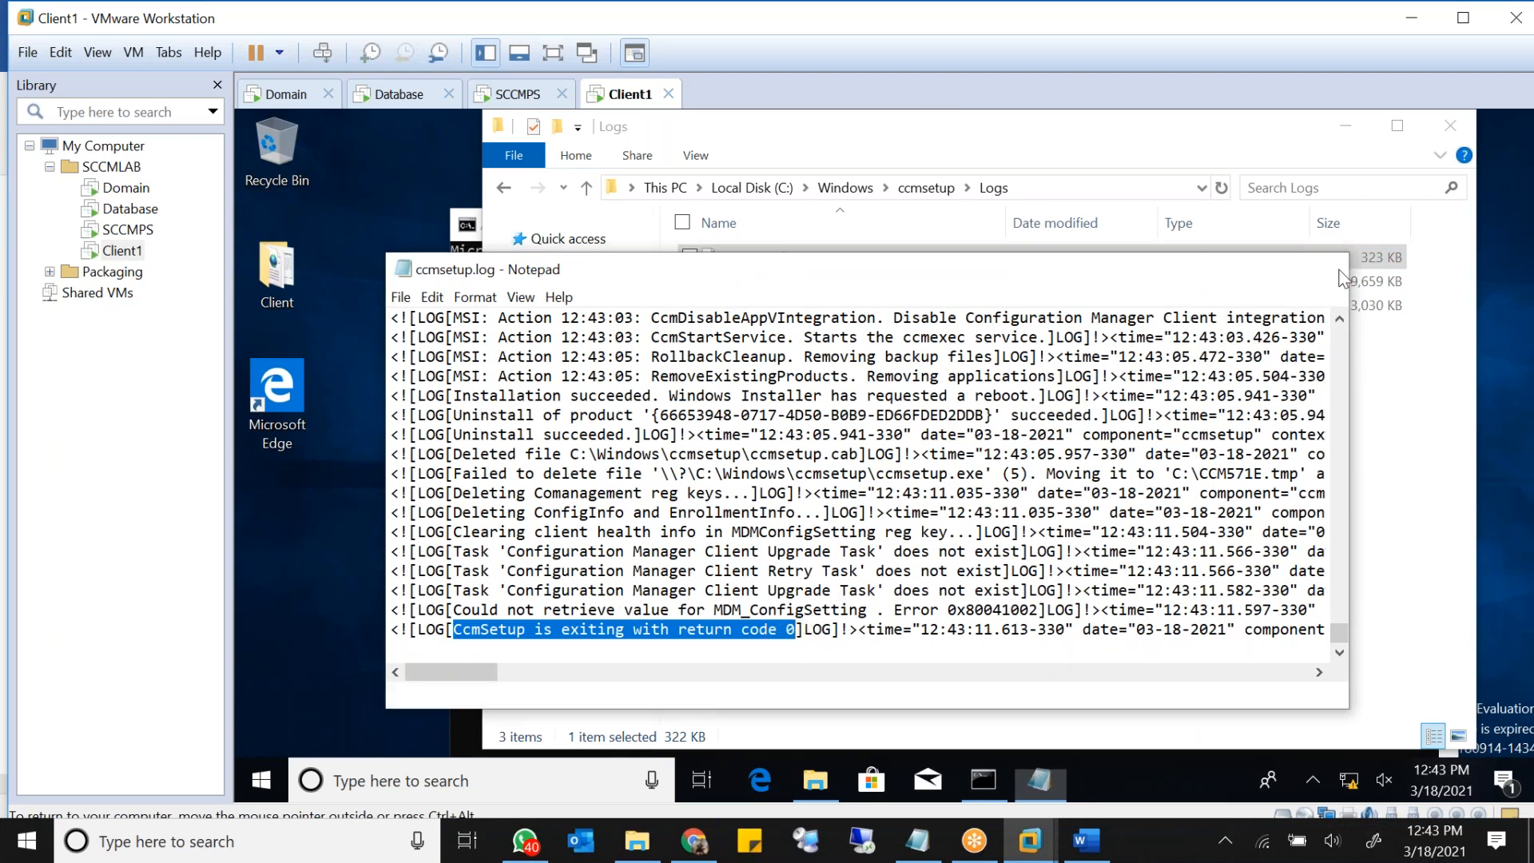
Step: Go back to the Windows folder and permanently delete the CCM and ccmsetup folders
left_click(846, 188)
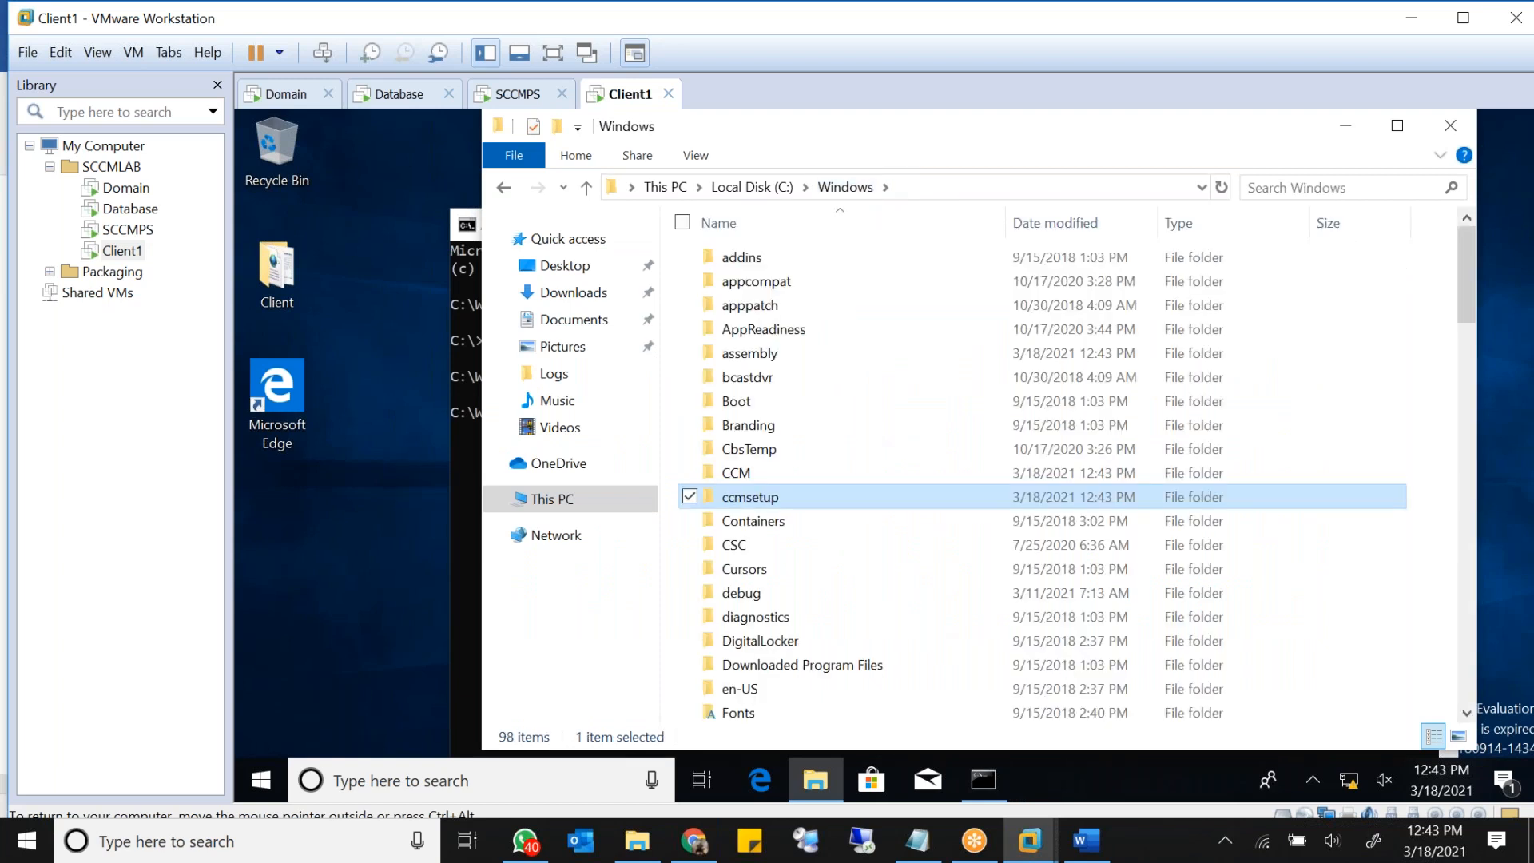
left_click(466, 432)
left_click(873, 147)
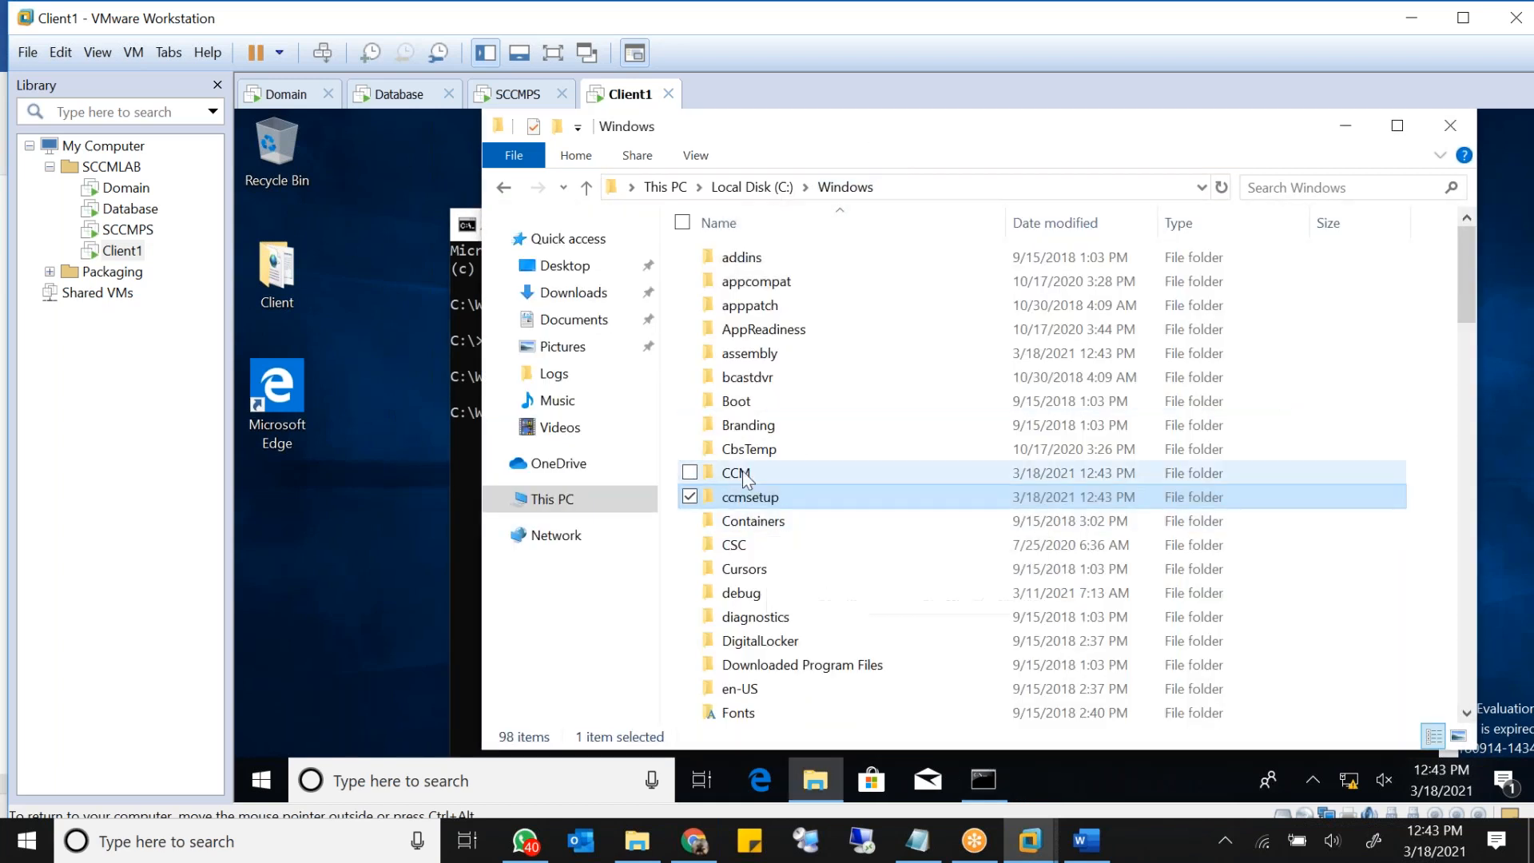
left_click(767, 473, "ctrl")
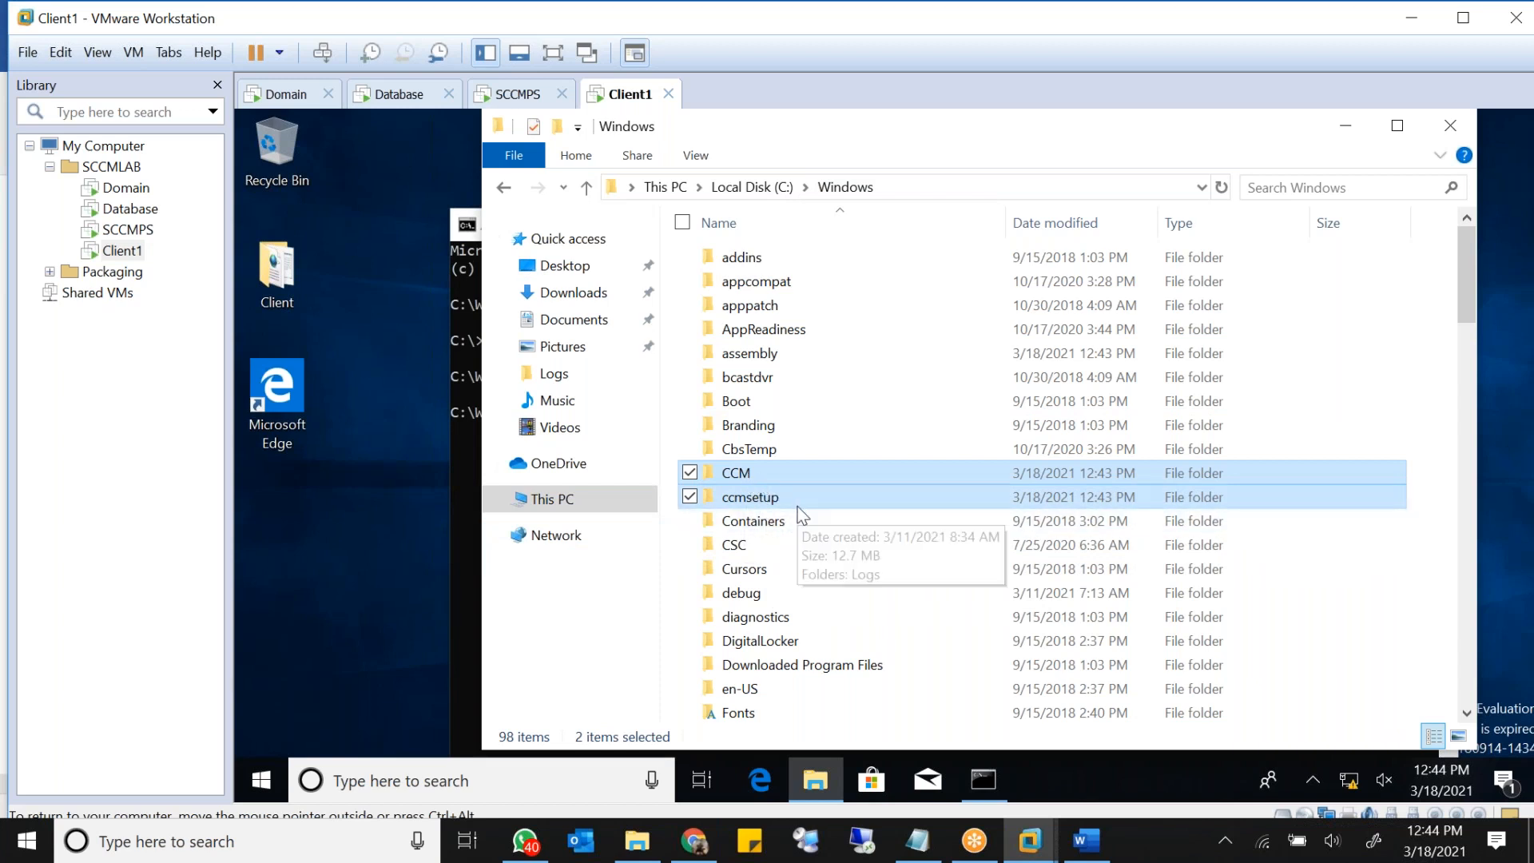
key("shift+Delete")
key("Return")
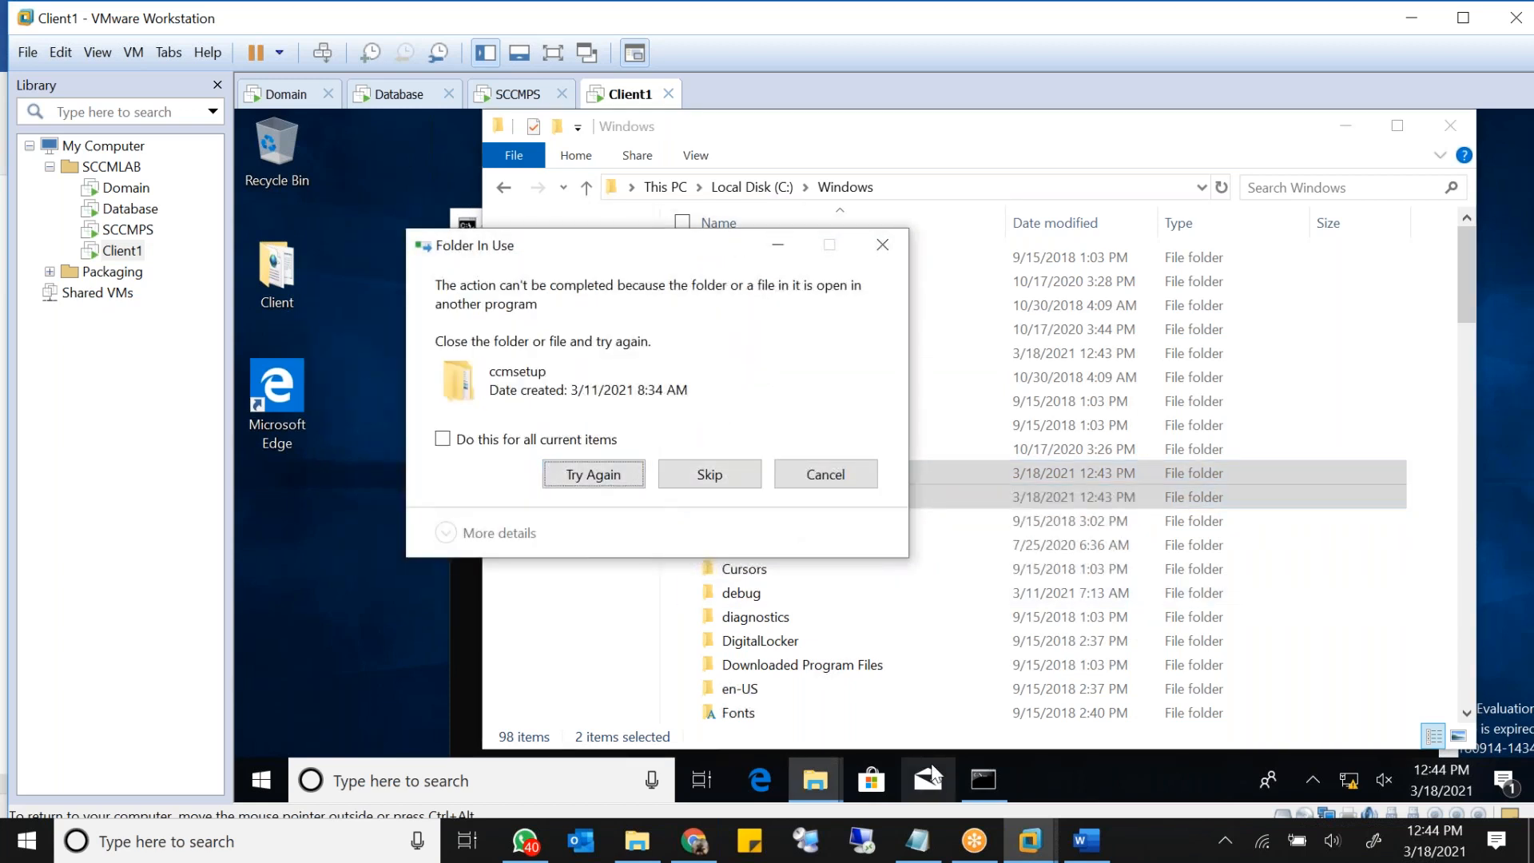
Step: Close the Command Prompt that is using ccmsetup and retry the deletion for all current items
left_click(457, 631)
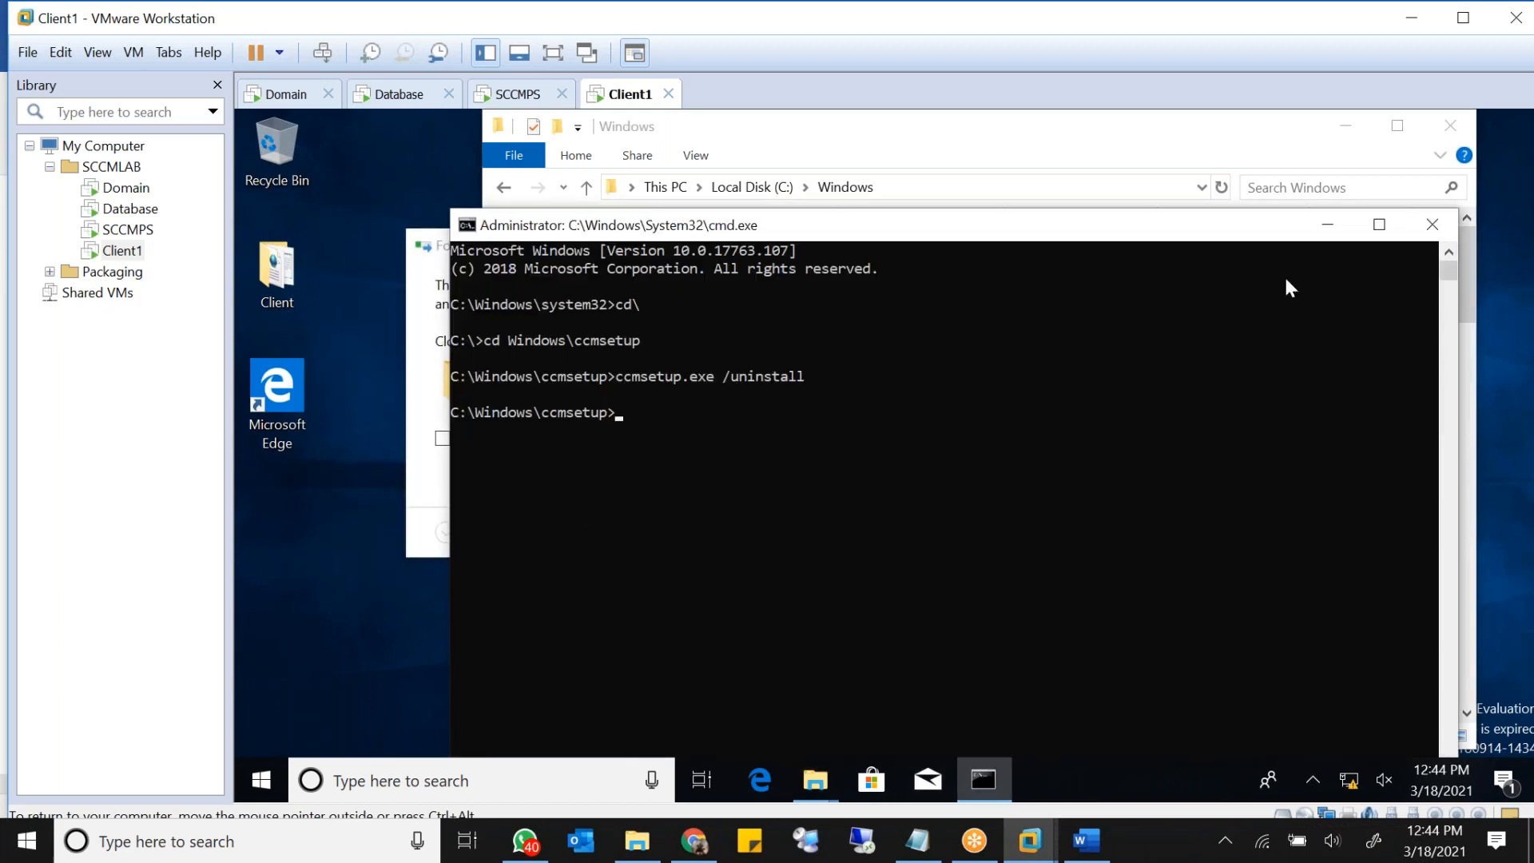
left_click(1432, 225)
left_click(502, 439)
left_click(604, 473)
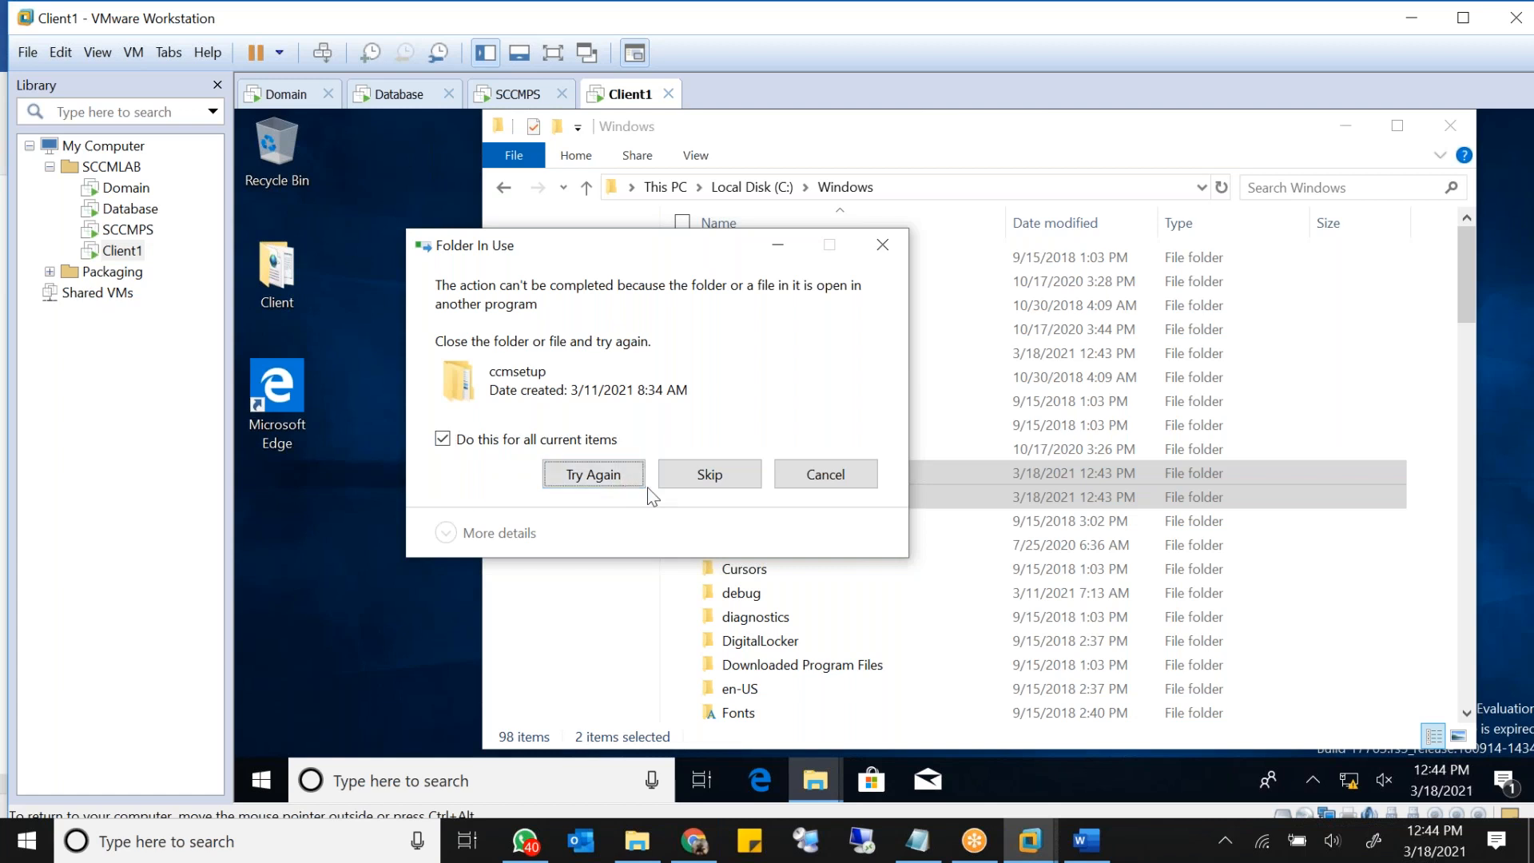
Step: Continue the folder deletion, skipping AssetAdvisor.log and the other files still in use
left_click(566, 416)
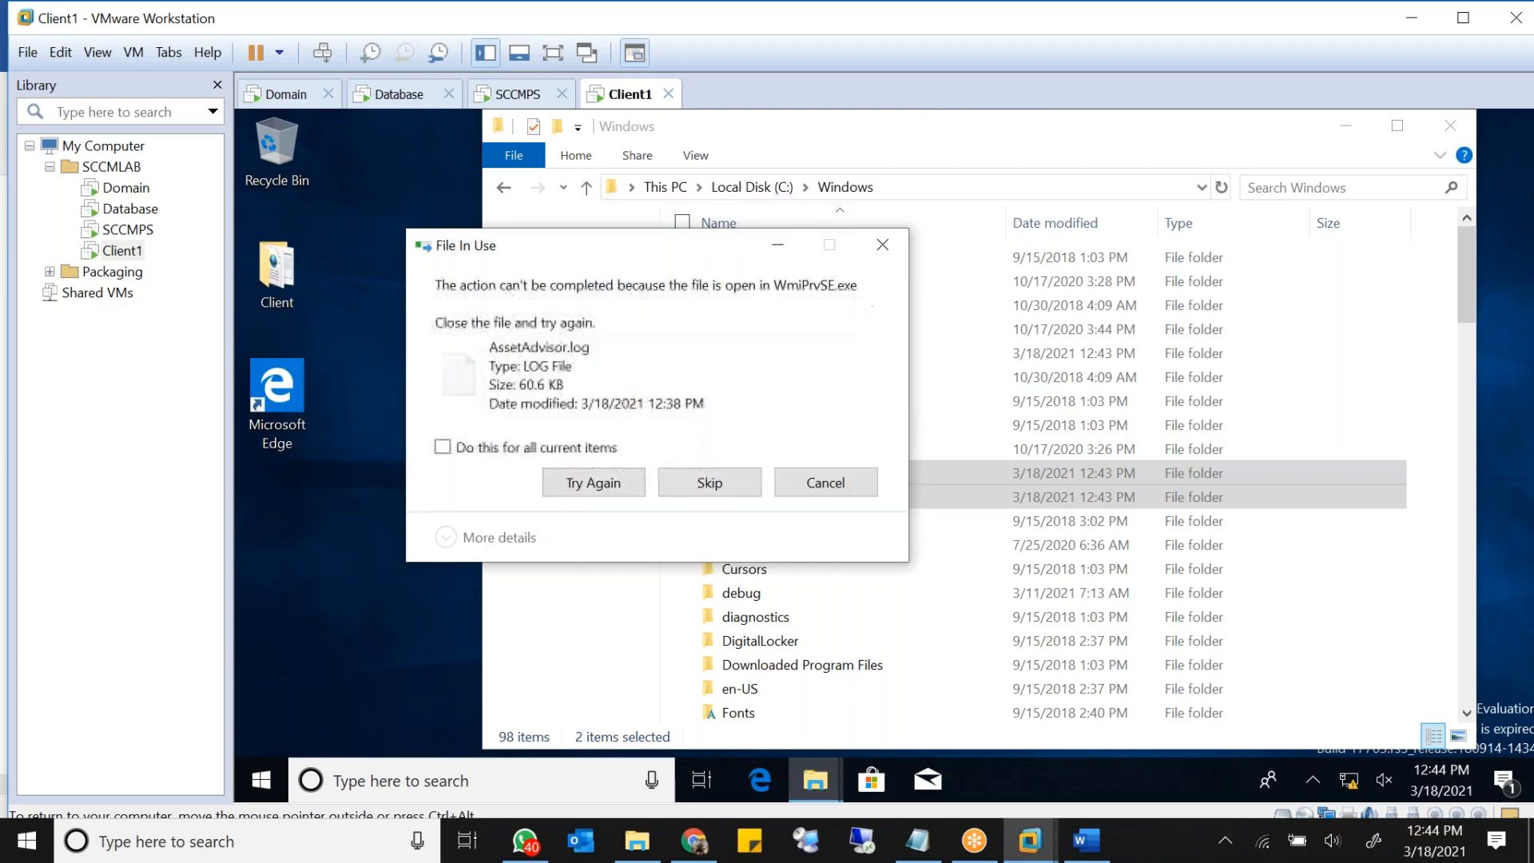
left_click(692, 489)
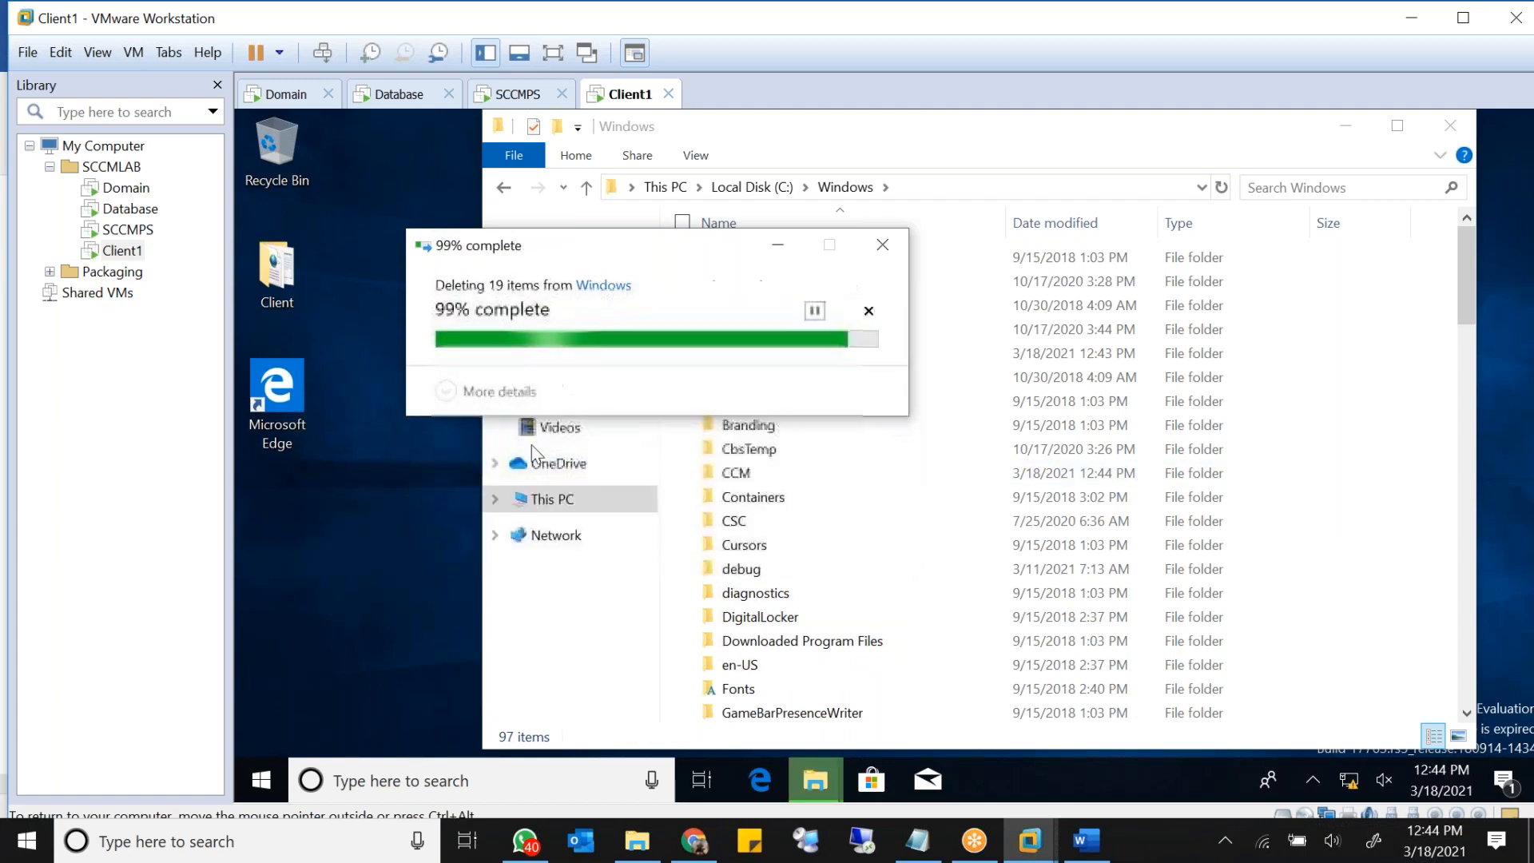
left_click(531, 444)
left_click(752, 487)
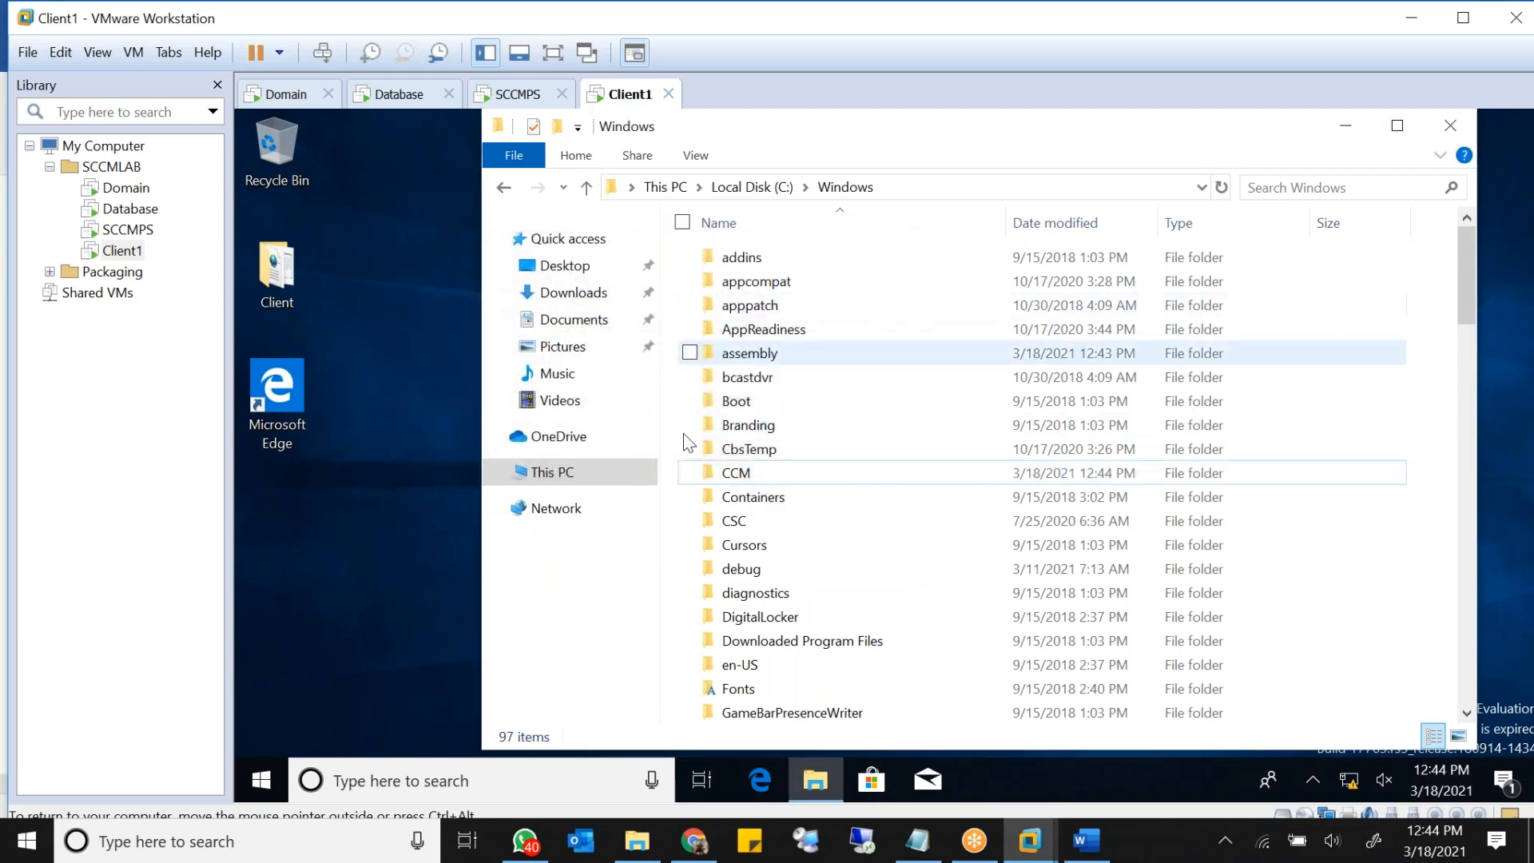
Step: Refresh the Windows folder, try deleting CCM again while skipping AssetAdvisor.log and other files in use, and close the folder window
left_click(1220, 189)
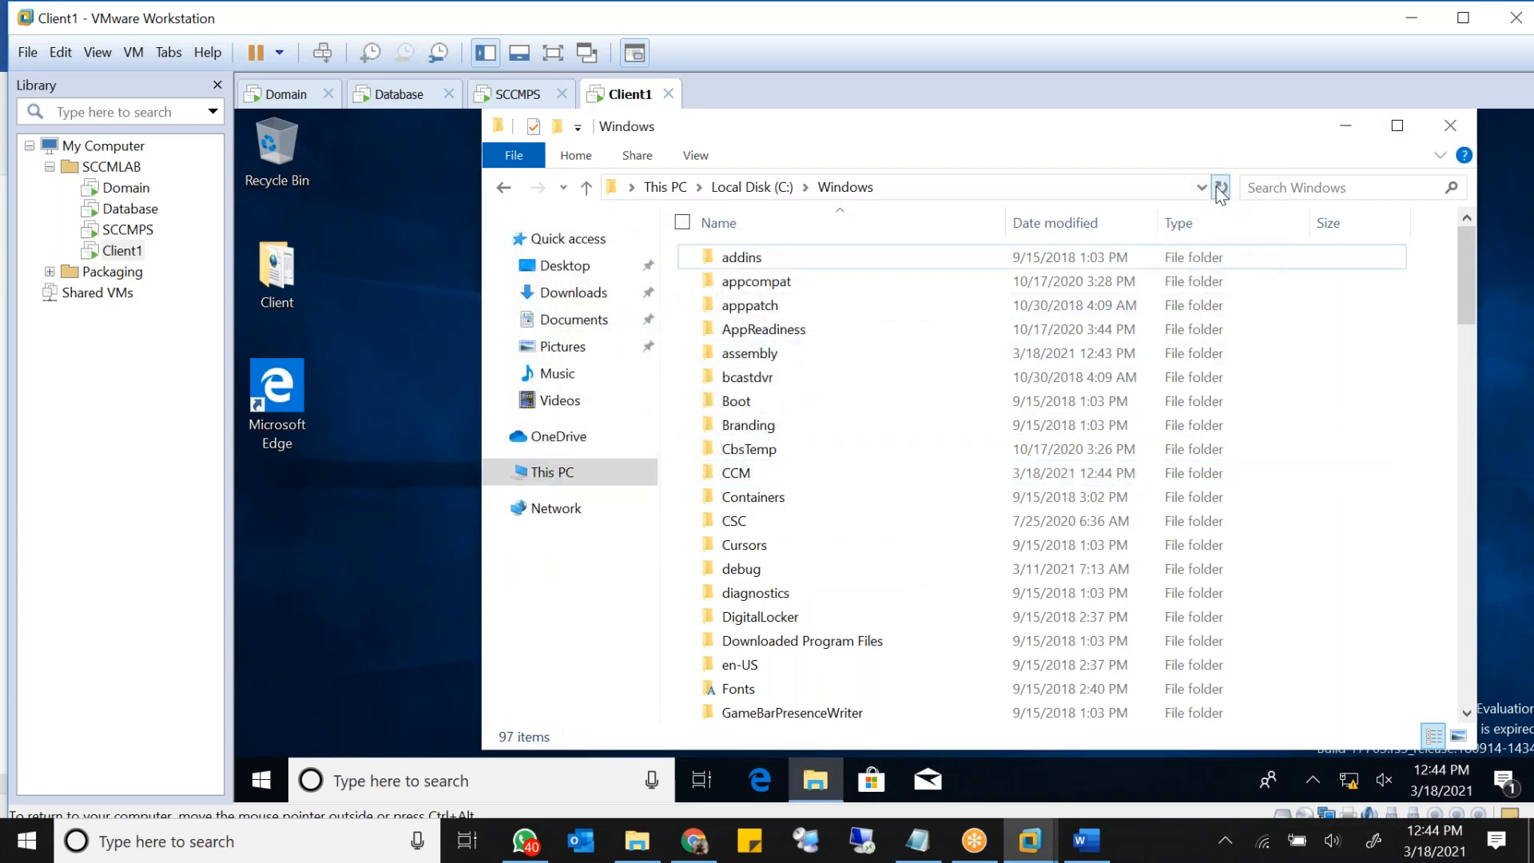
left_click(777, 478)
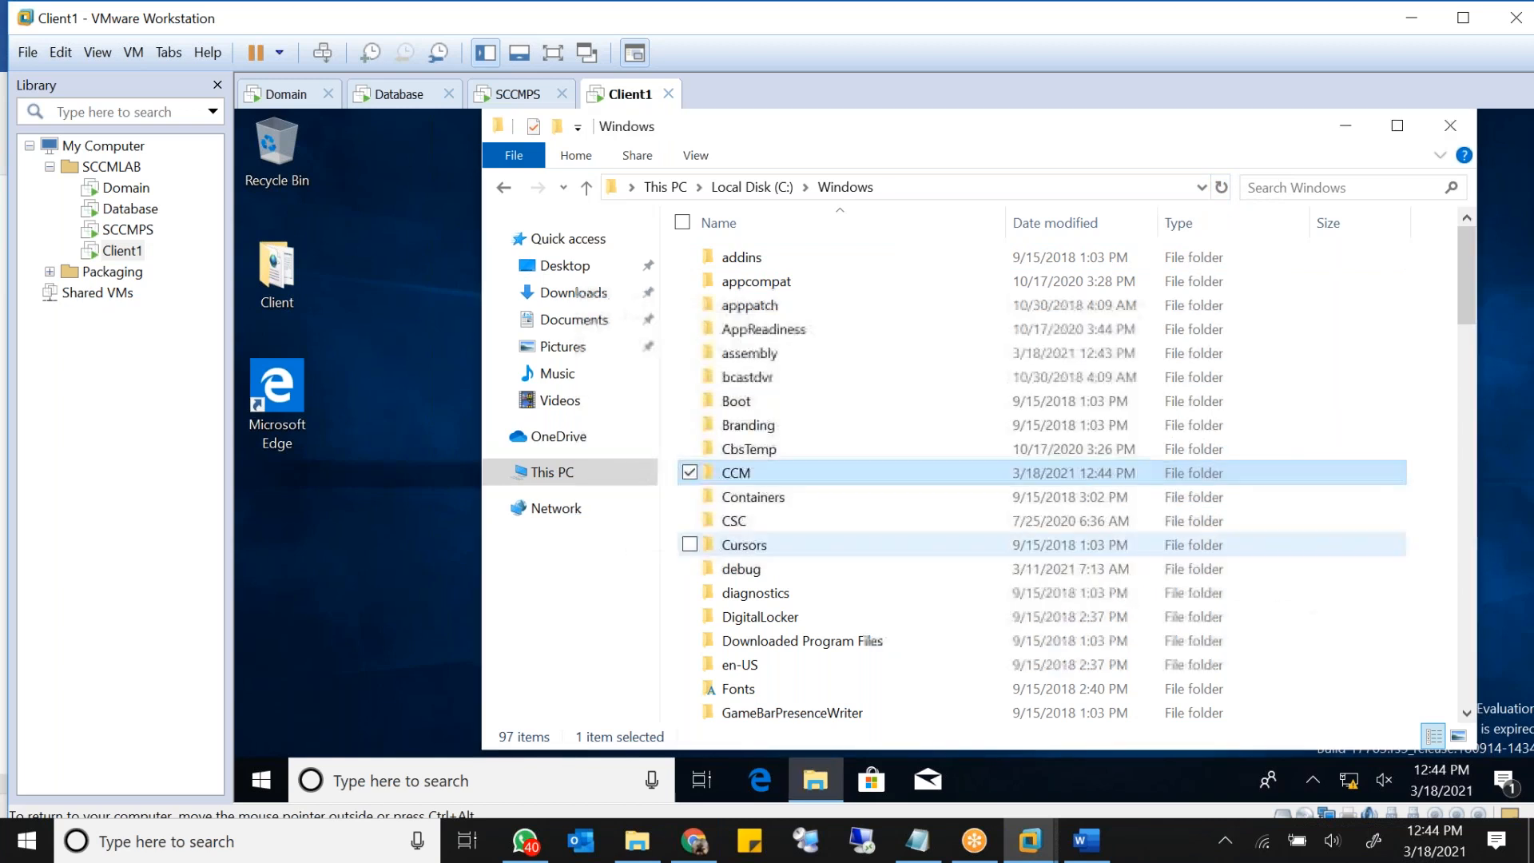
left_click(850, 381)
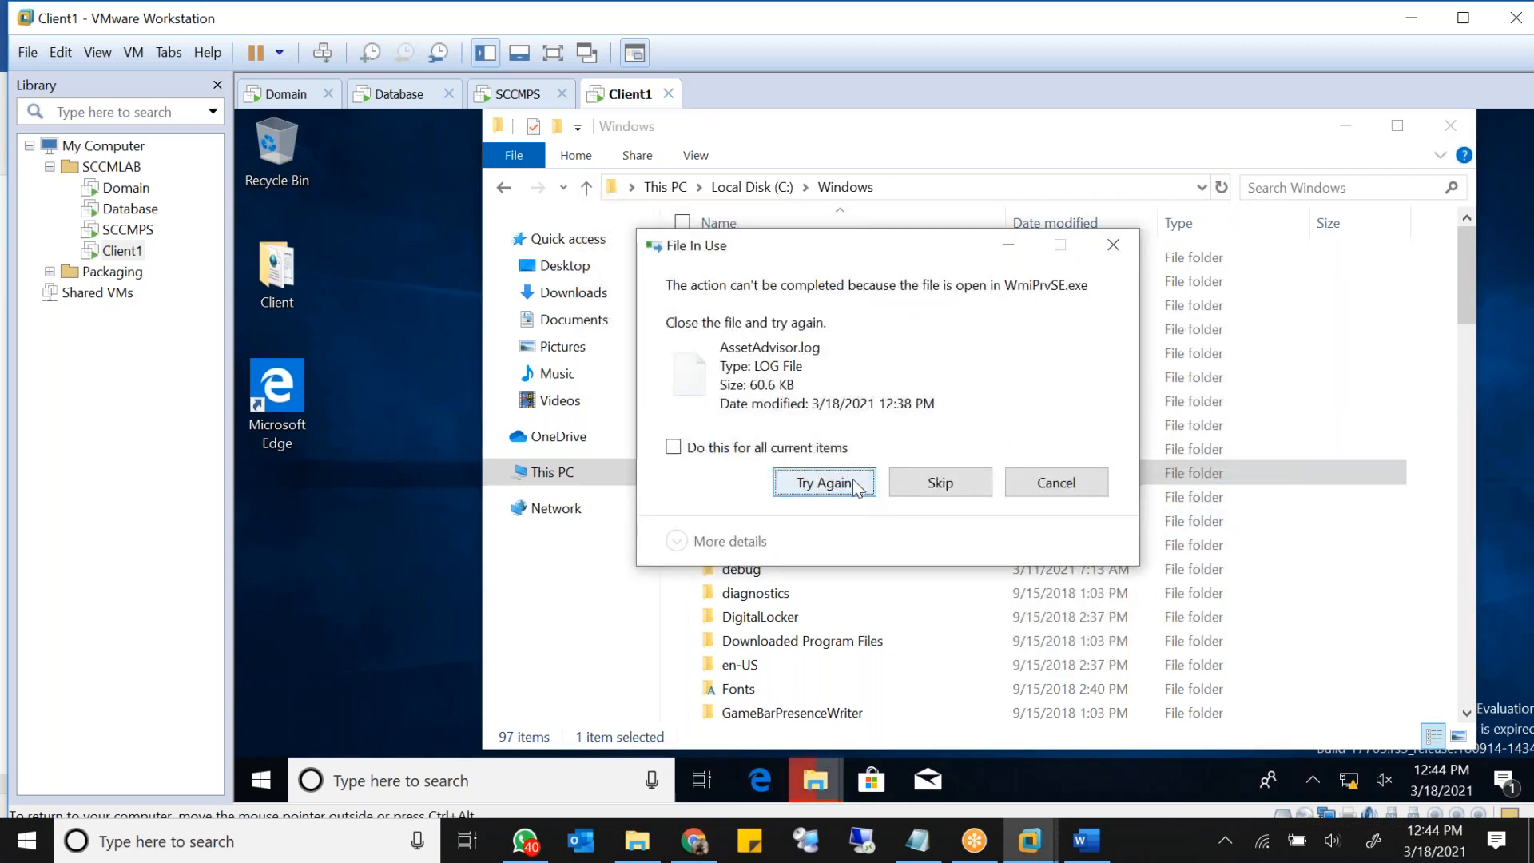
left_click(946, 481)
left_click(988, 484)
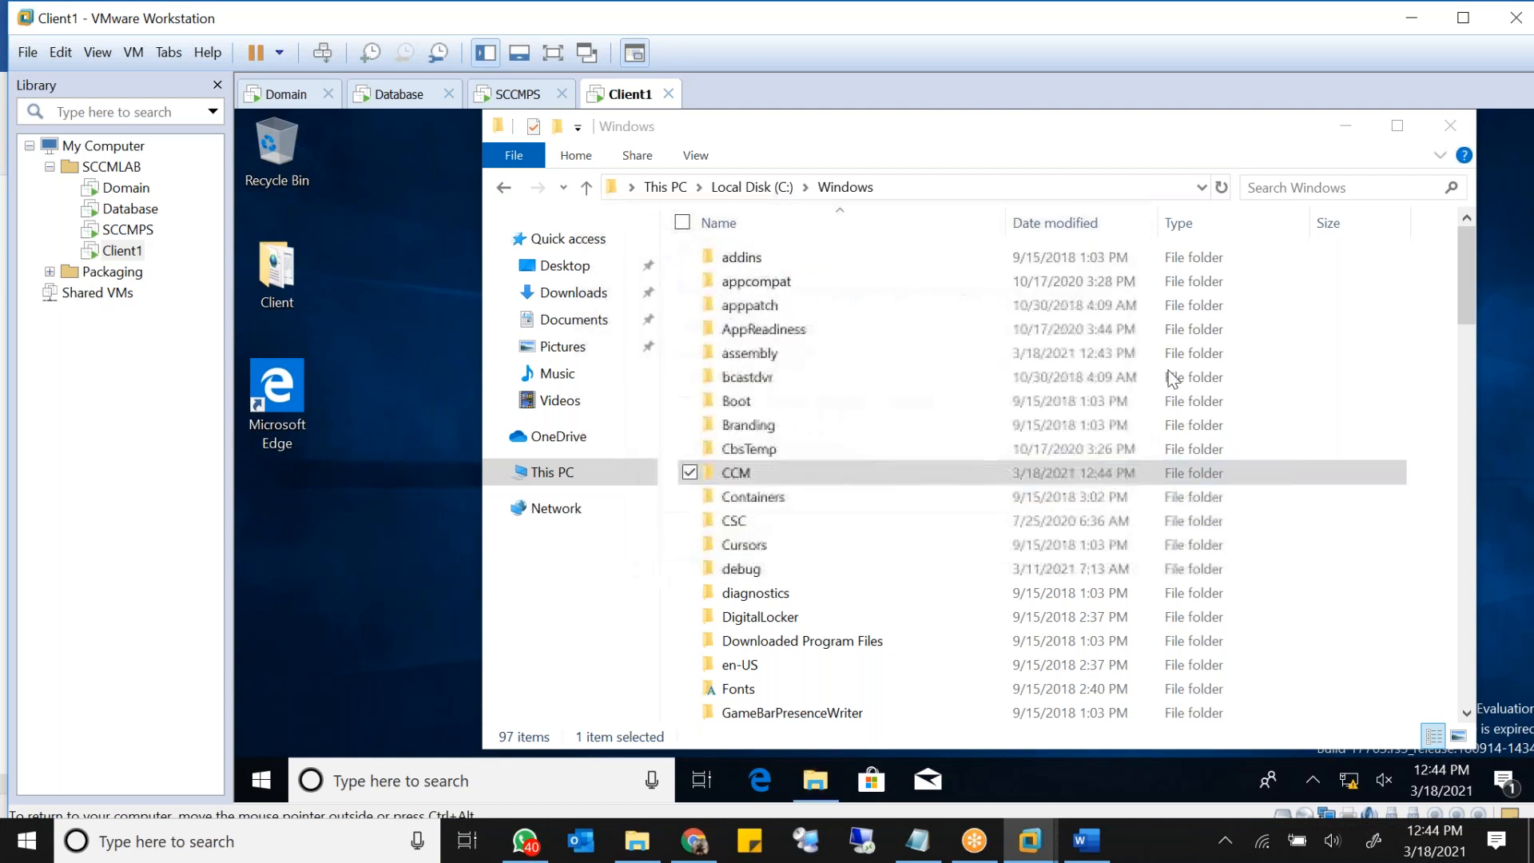
left_click(1436, 144)
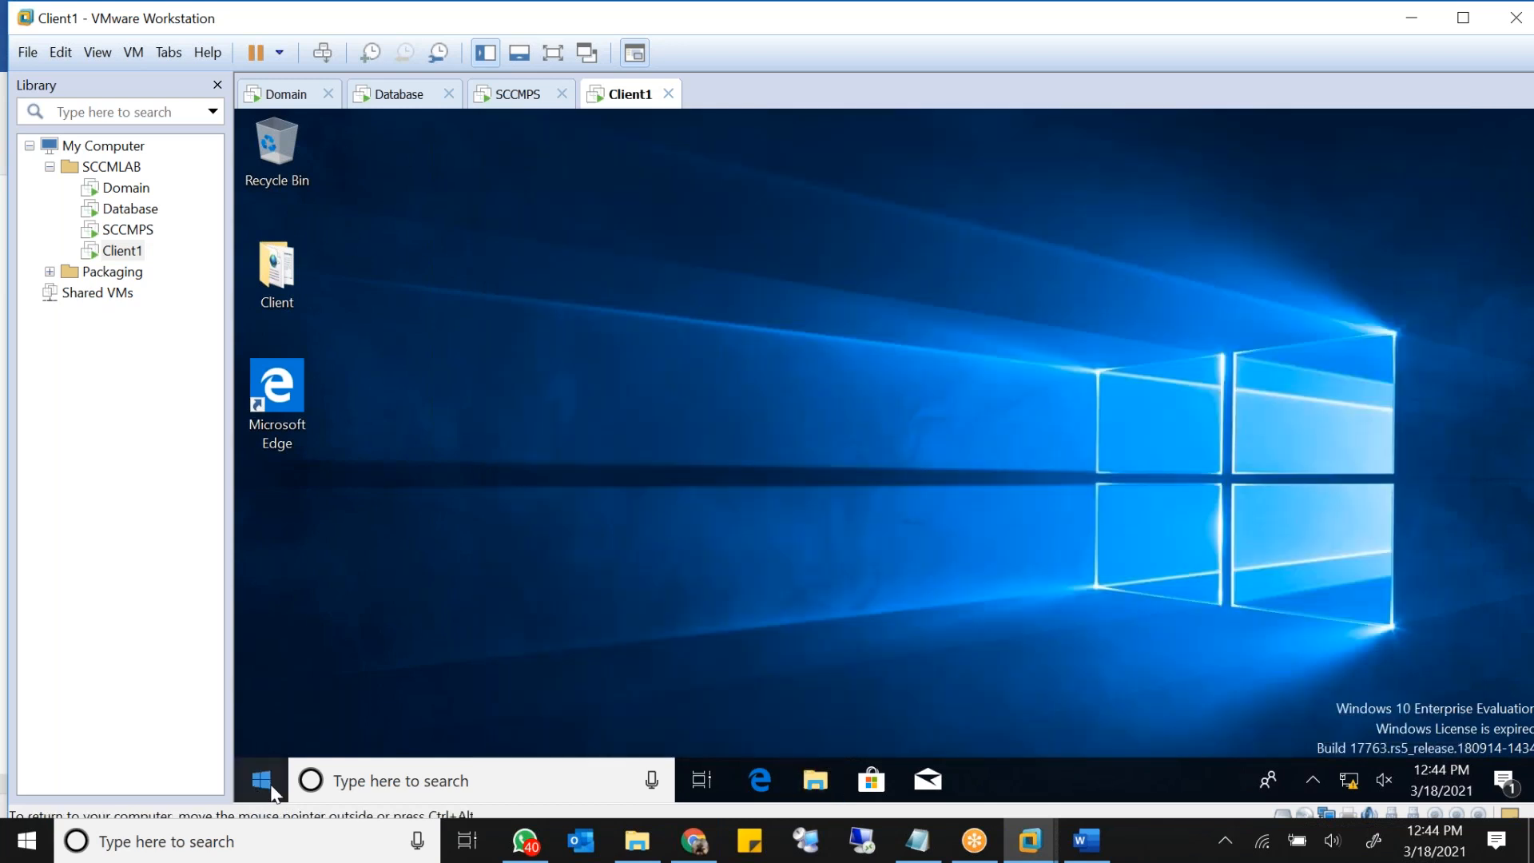
Step: Restart Windows on Client1
right_click(261, 780)
mouse_move(444, 723)
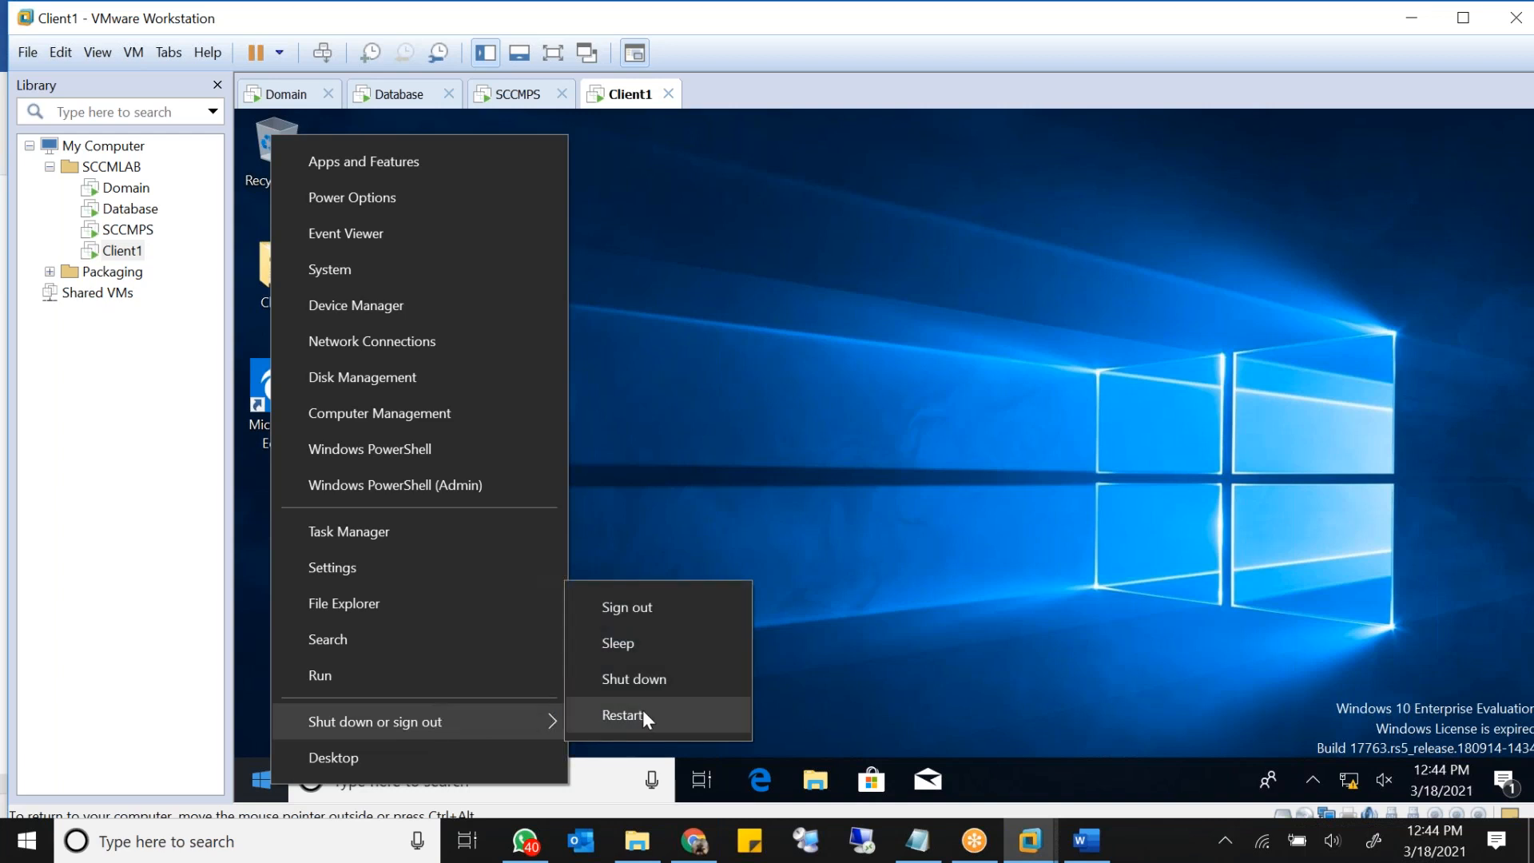
left_click(642, 711)
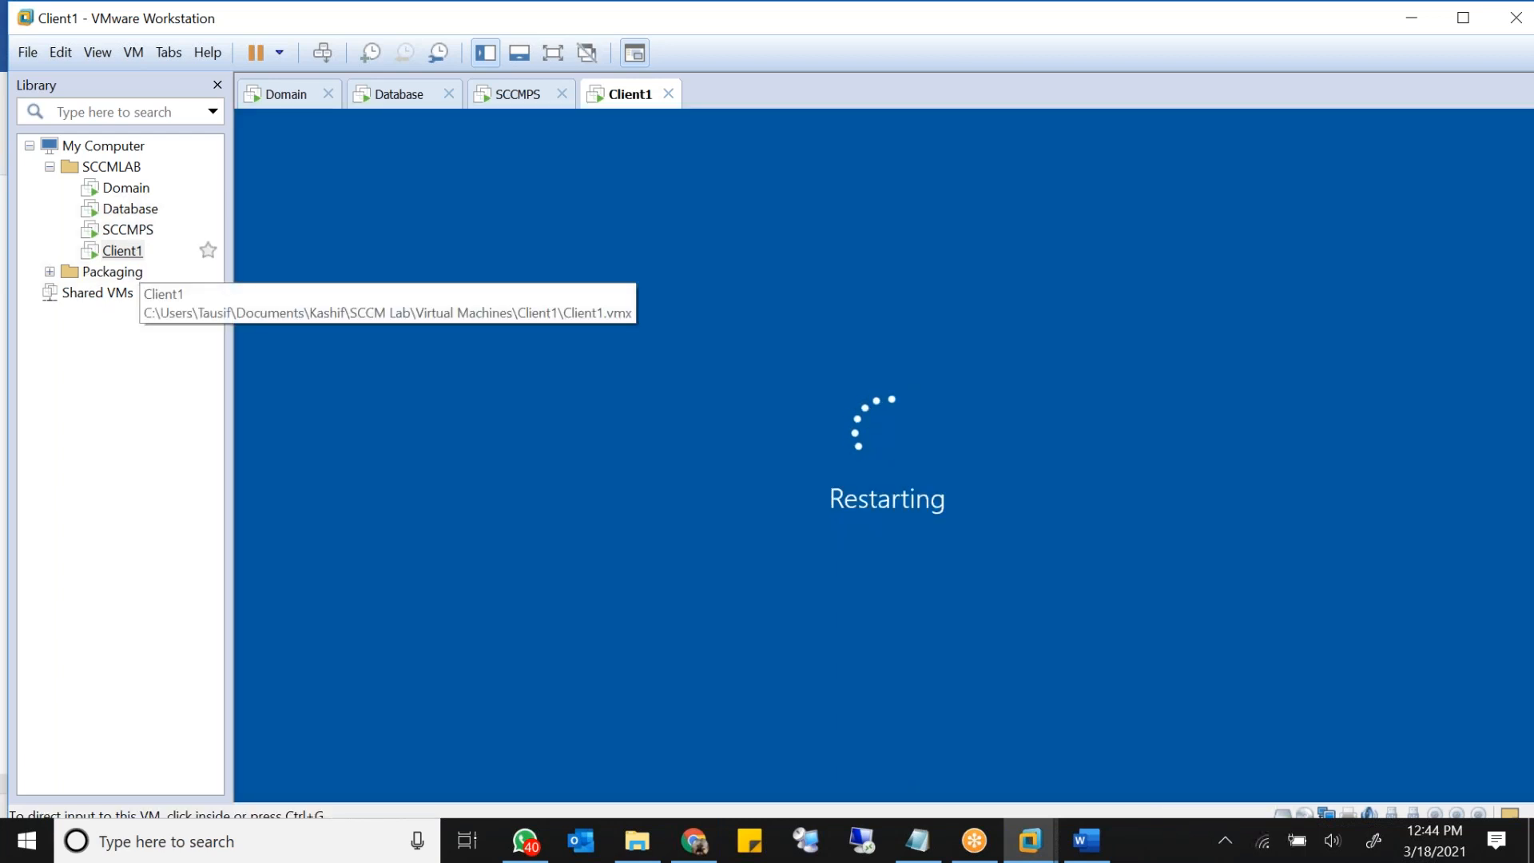
Step: Force the Client1 virtual machine to power off during the restart and power it on again
right_click(136, 258)
mouse_move(324, 376)
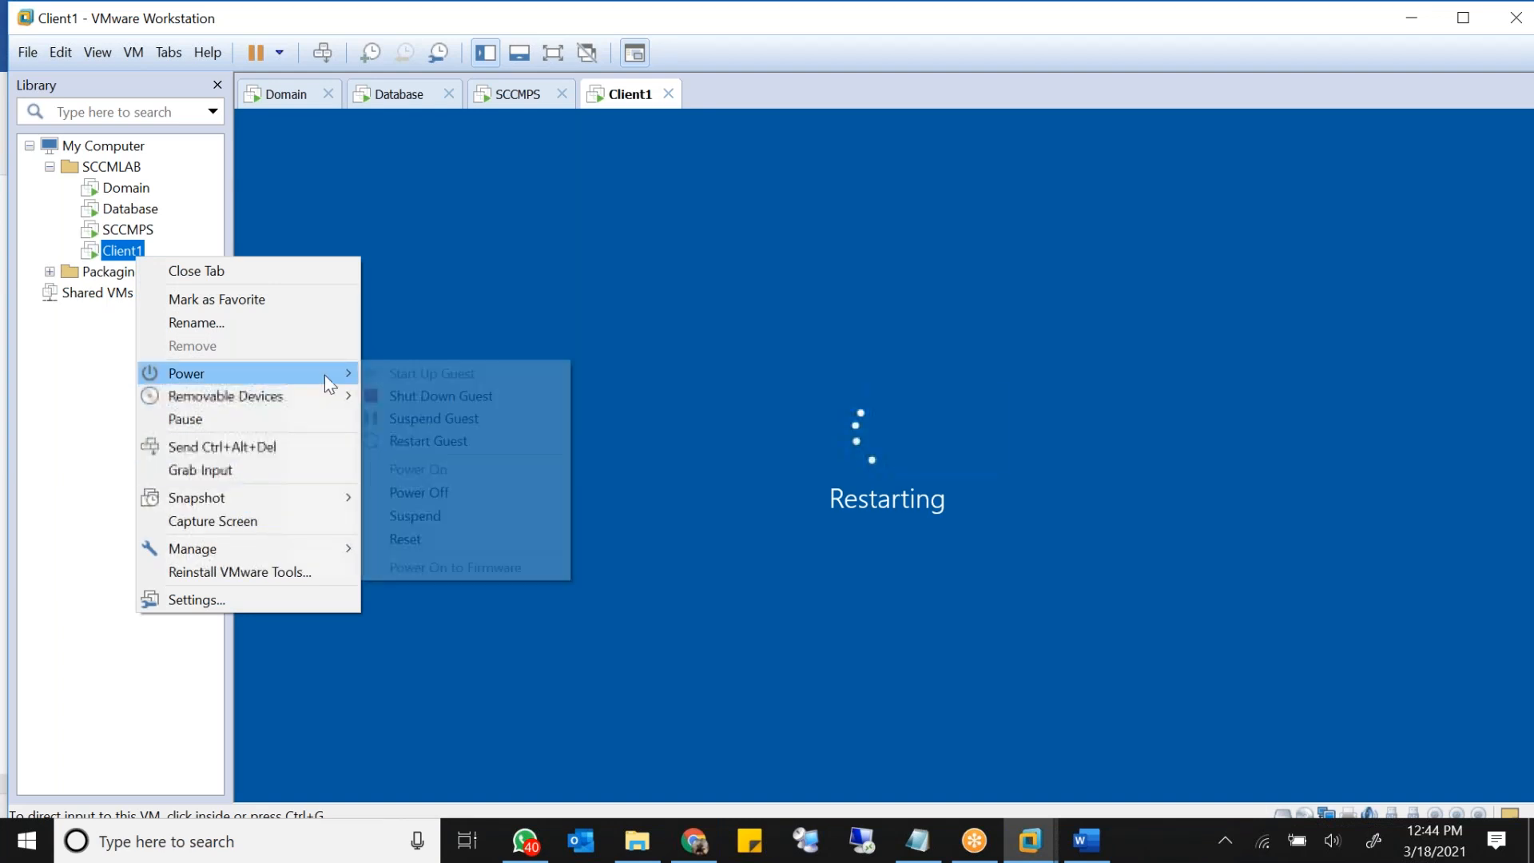
left_click(420, 492)
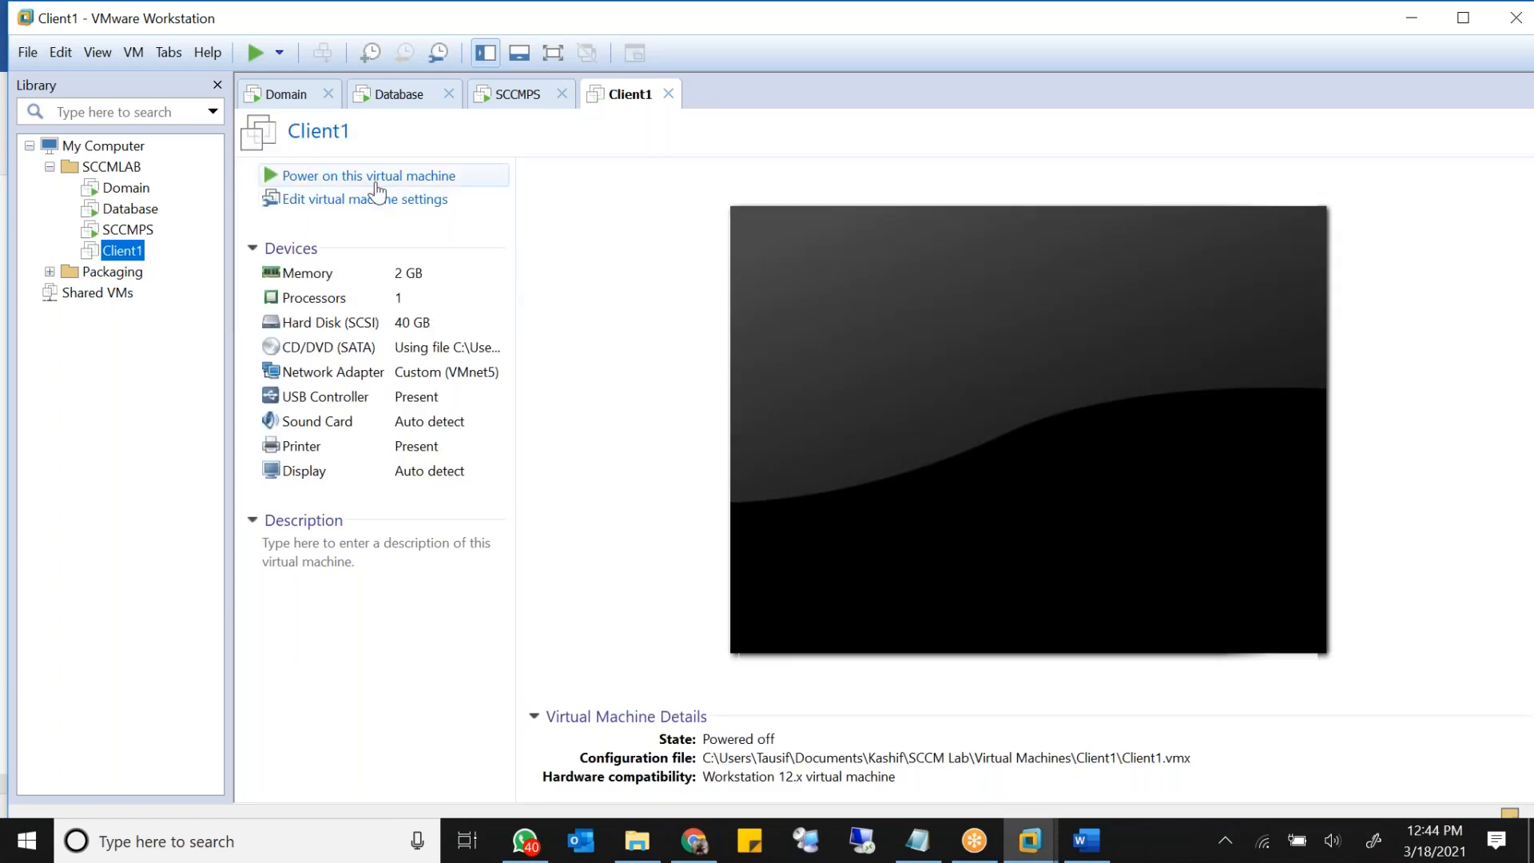
left_click(375, 177)
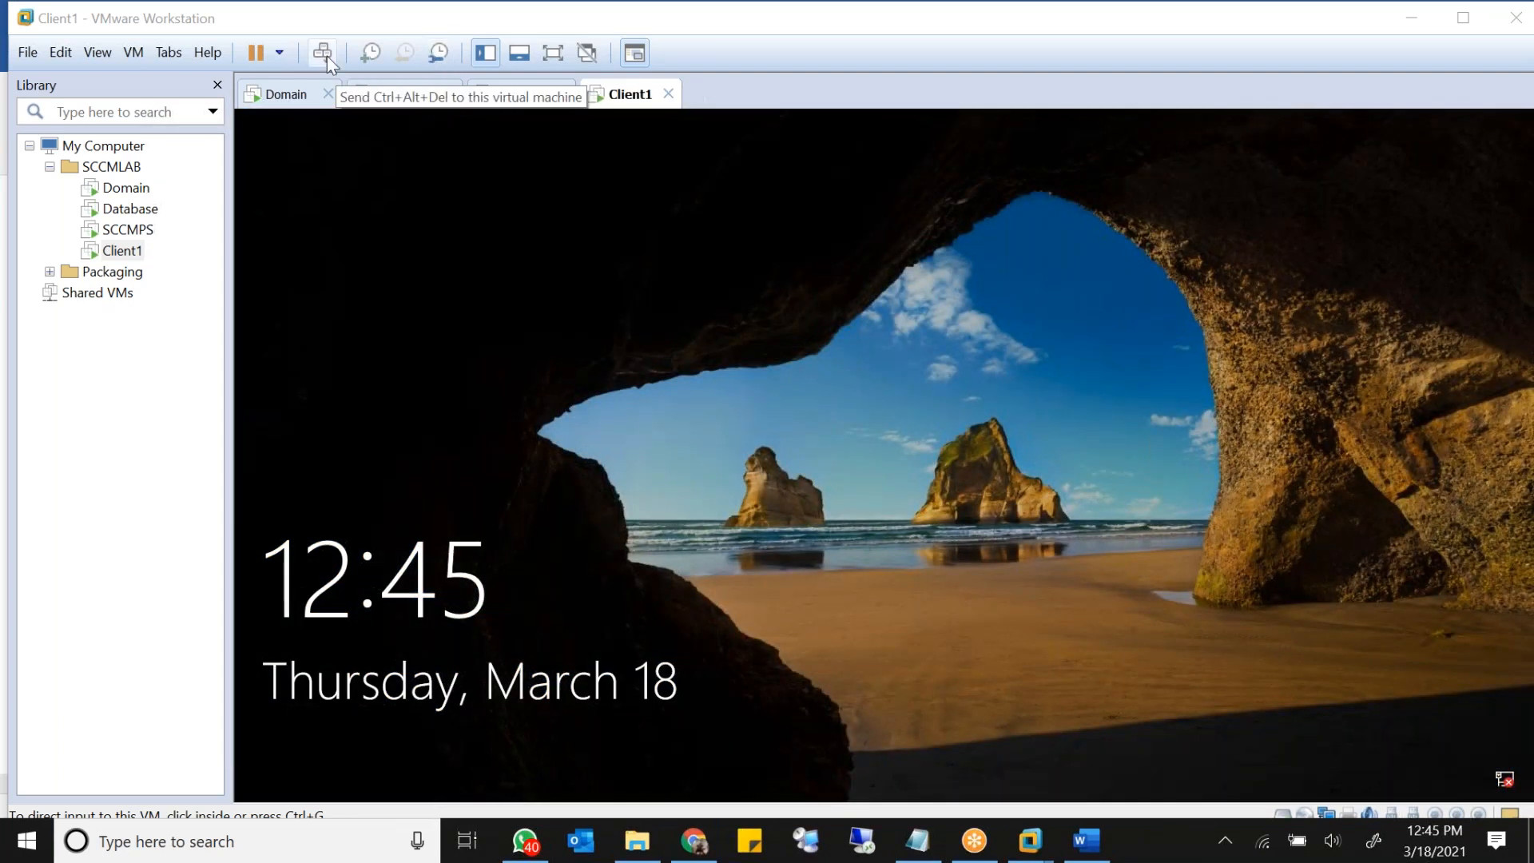
Step: Unlock the Client1 sign-in screen and sign in with the account password
left_click(324, 54)
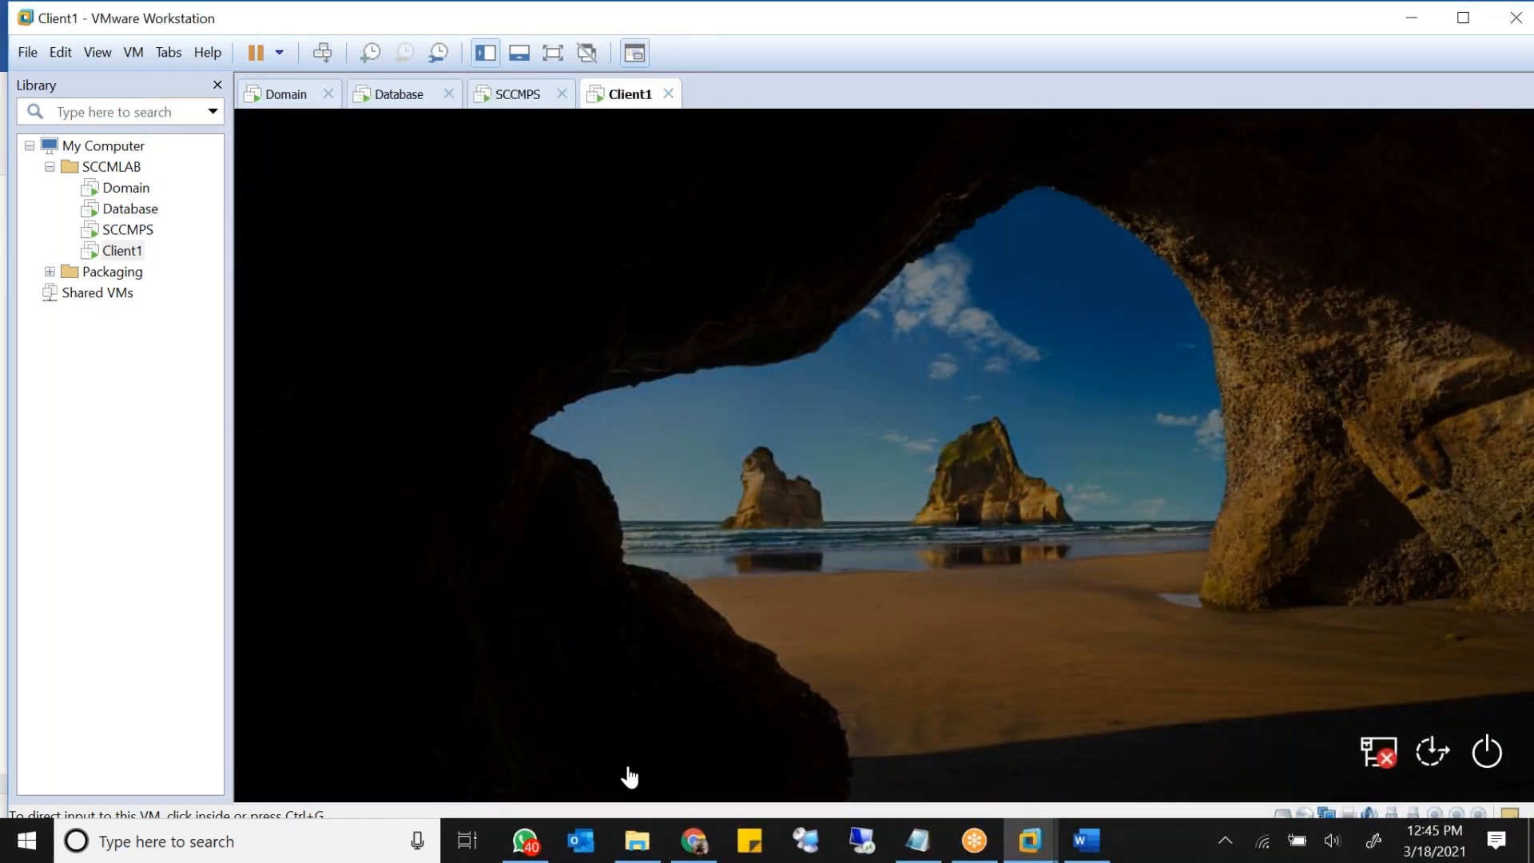
left_click(841, 555)
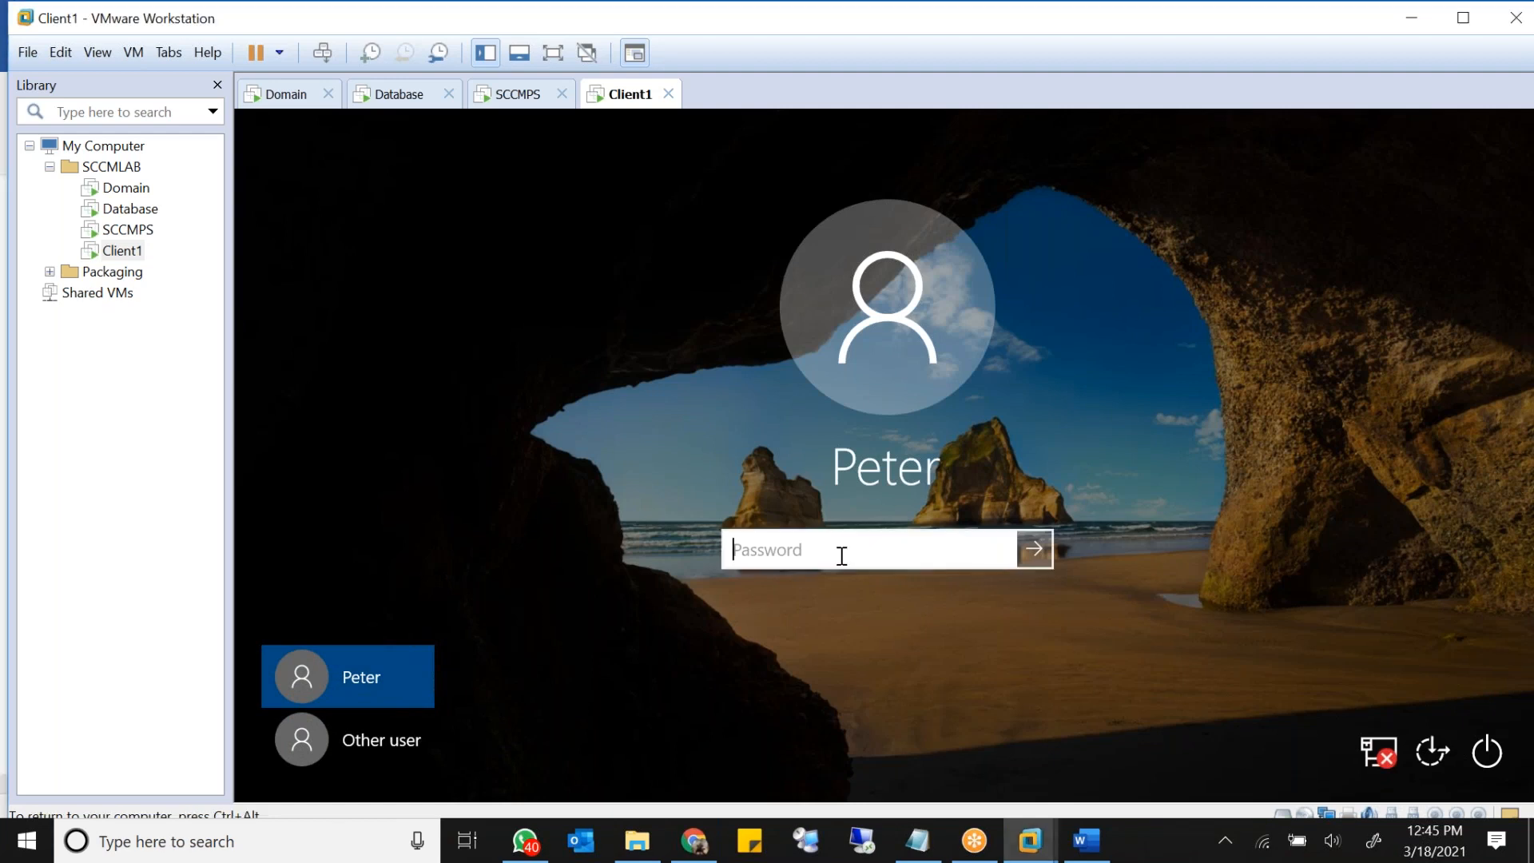
type("•••••••••")
key("Return")
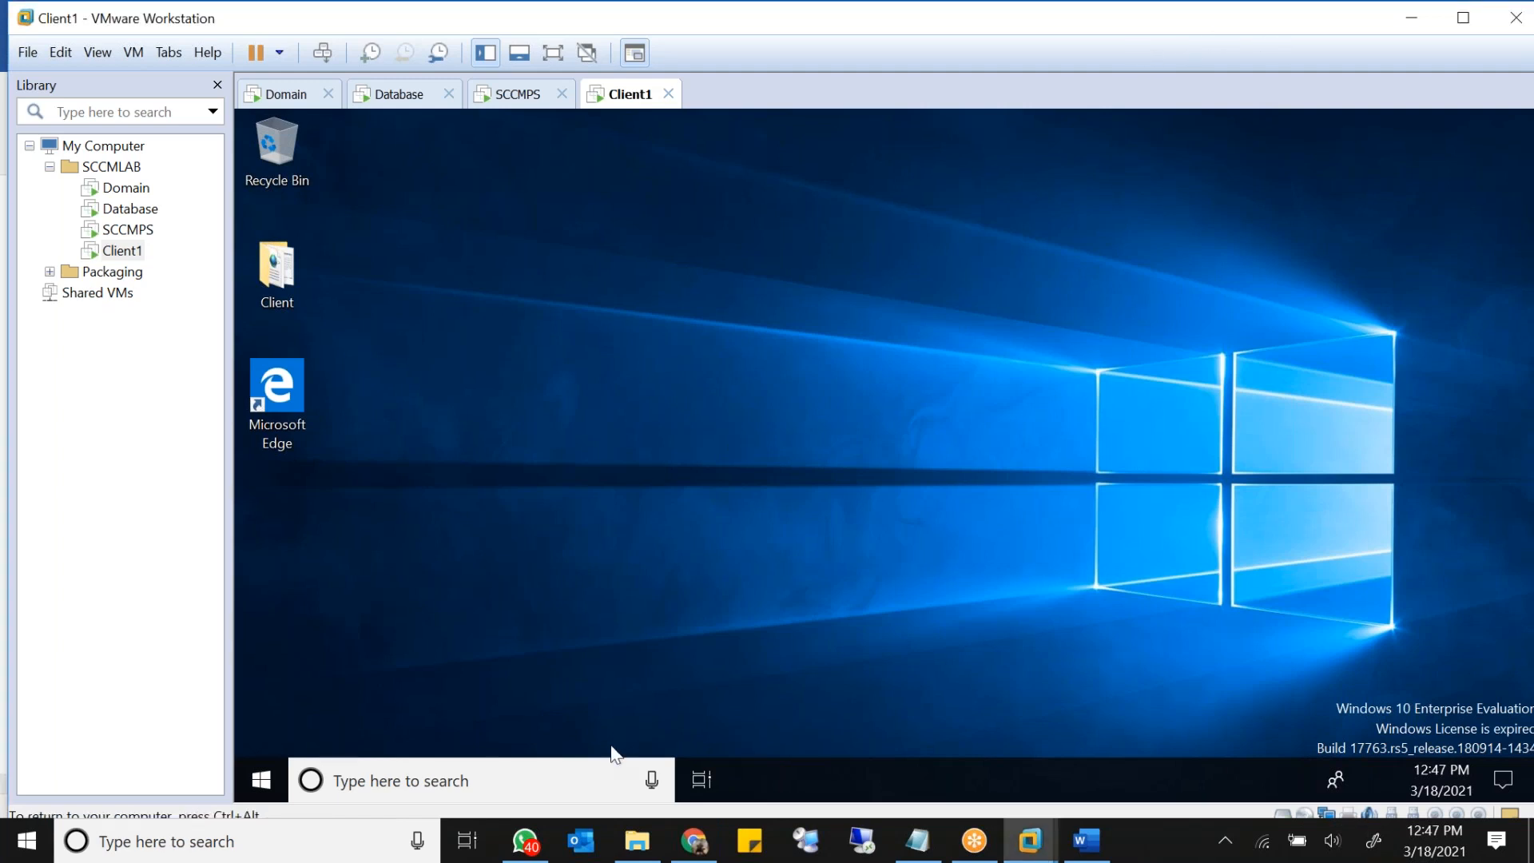
left_click(281, 274)
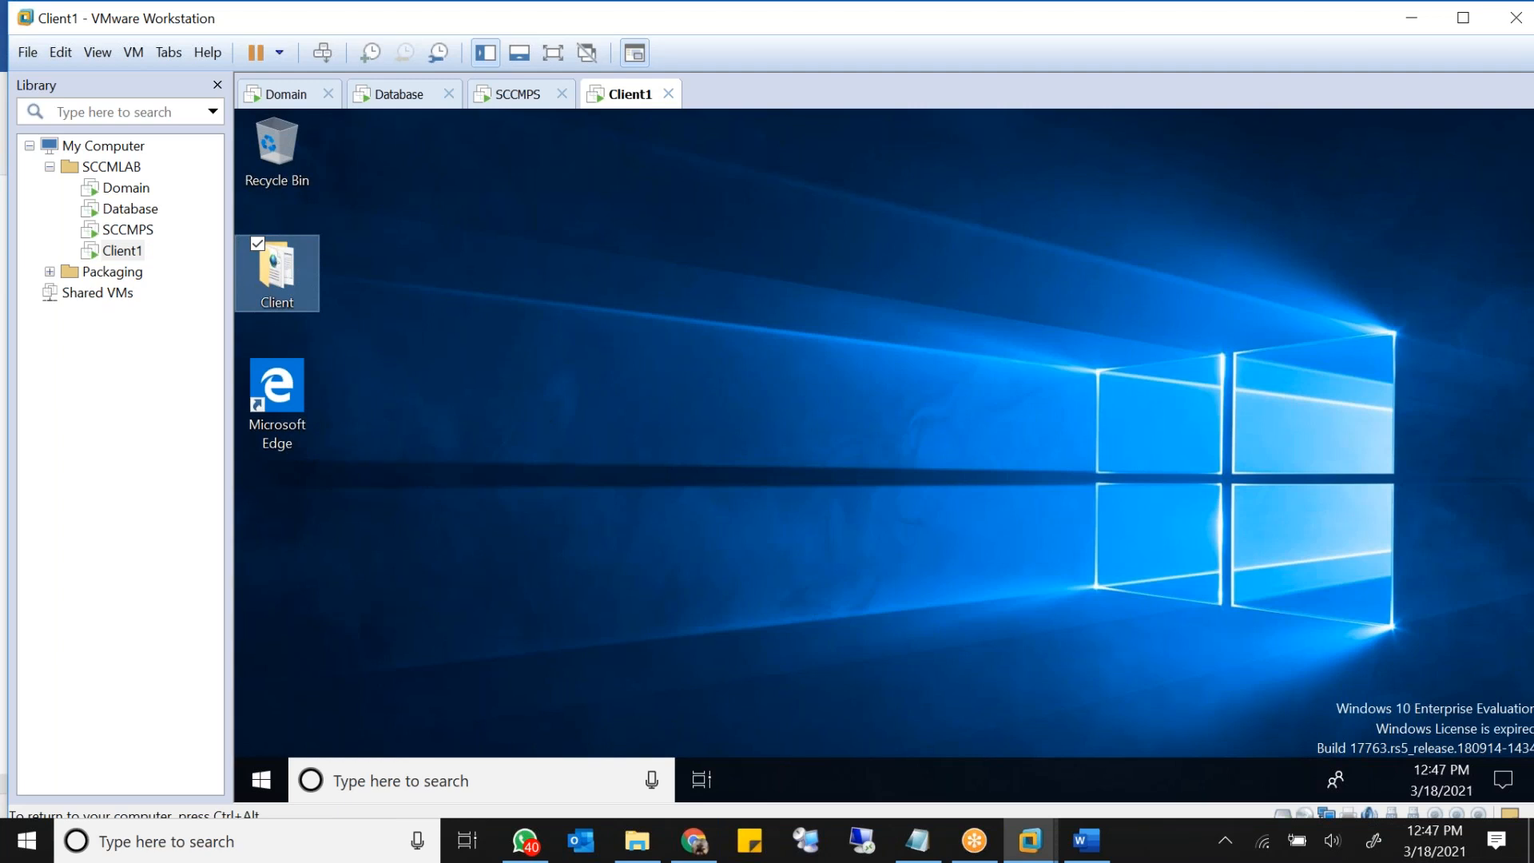
Step: Switch to the SCCMPS machine and refresh the DESKTOP-4SR007G entry in the Devices list to check its client status
left_click(515, 94)
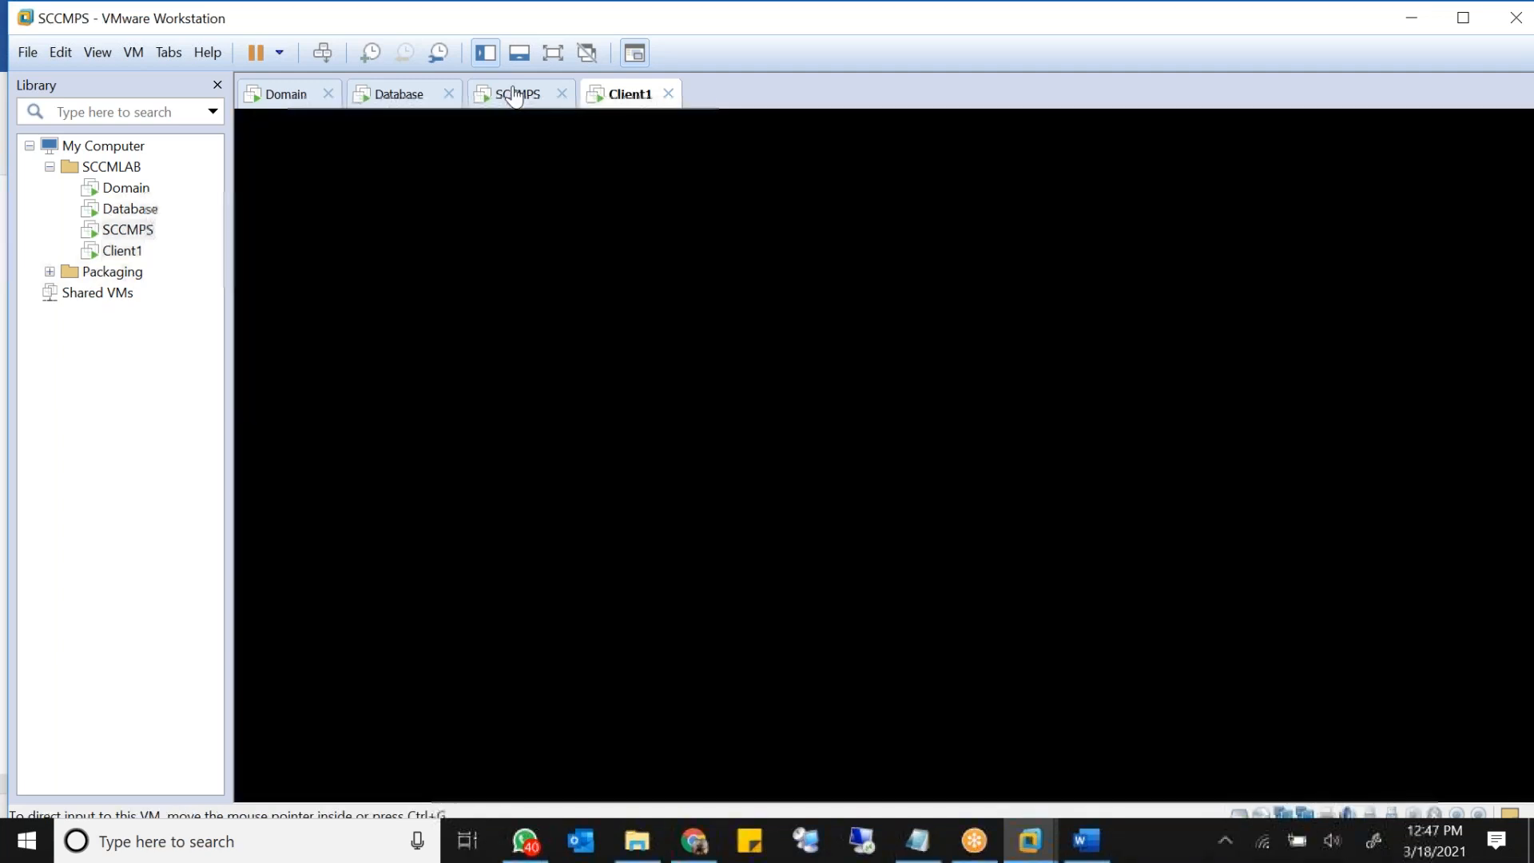
right_click(590, 423)
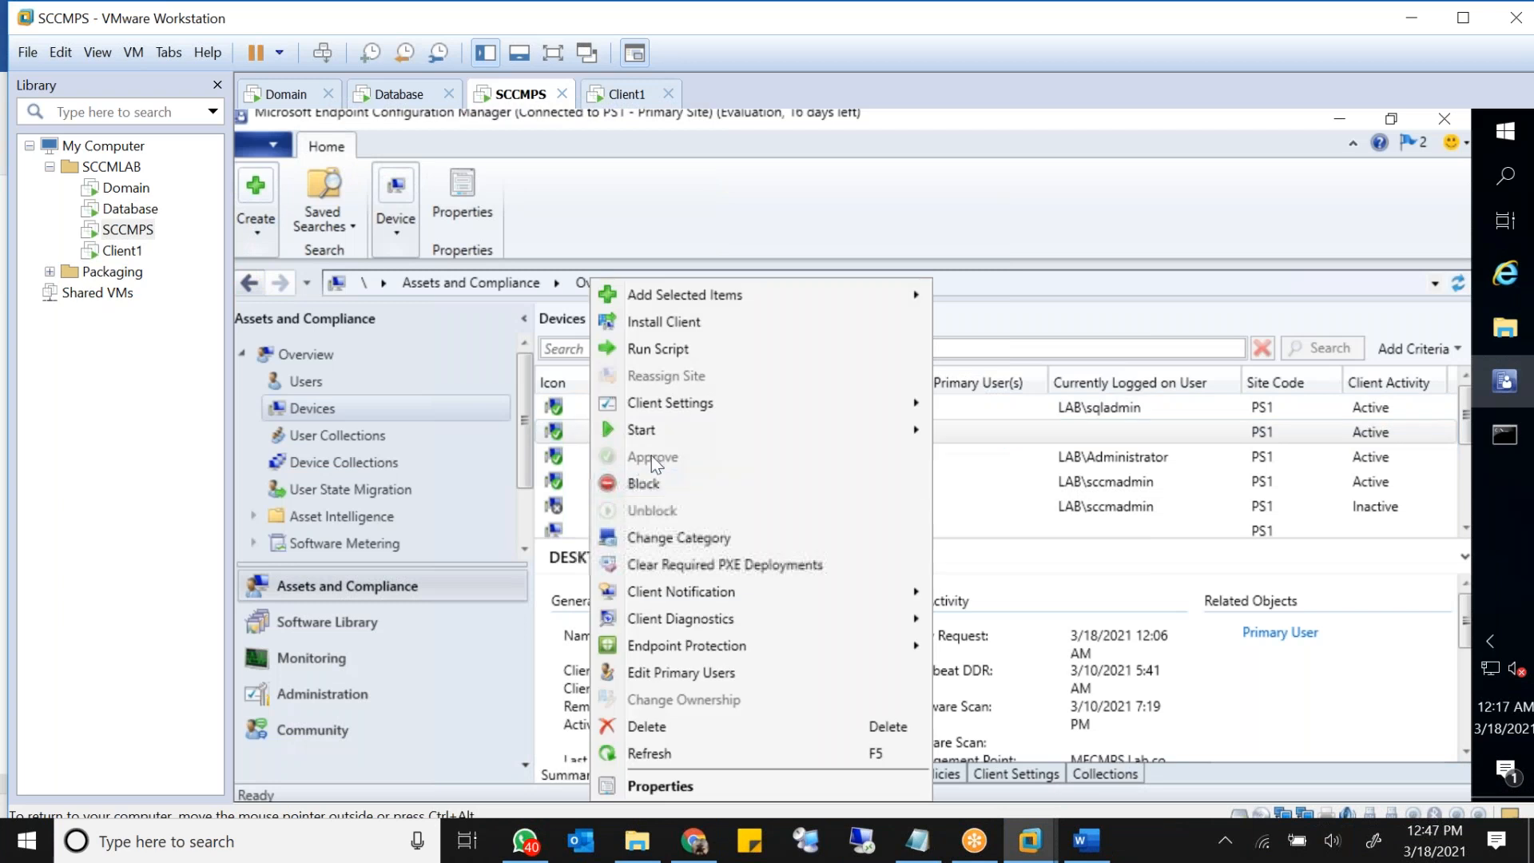
left_click(669, 746)
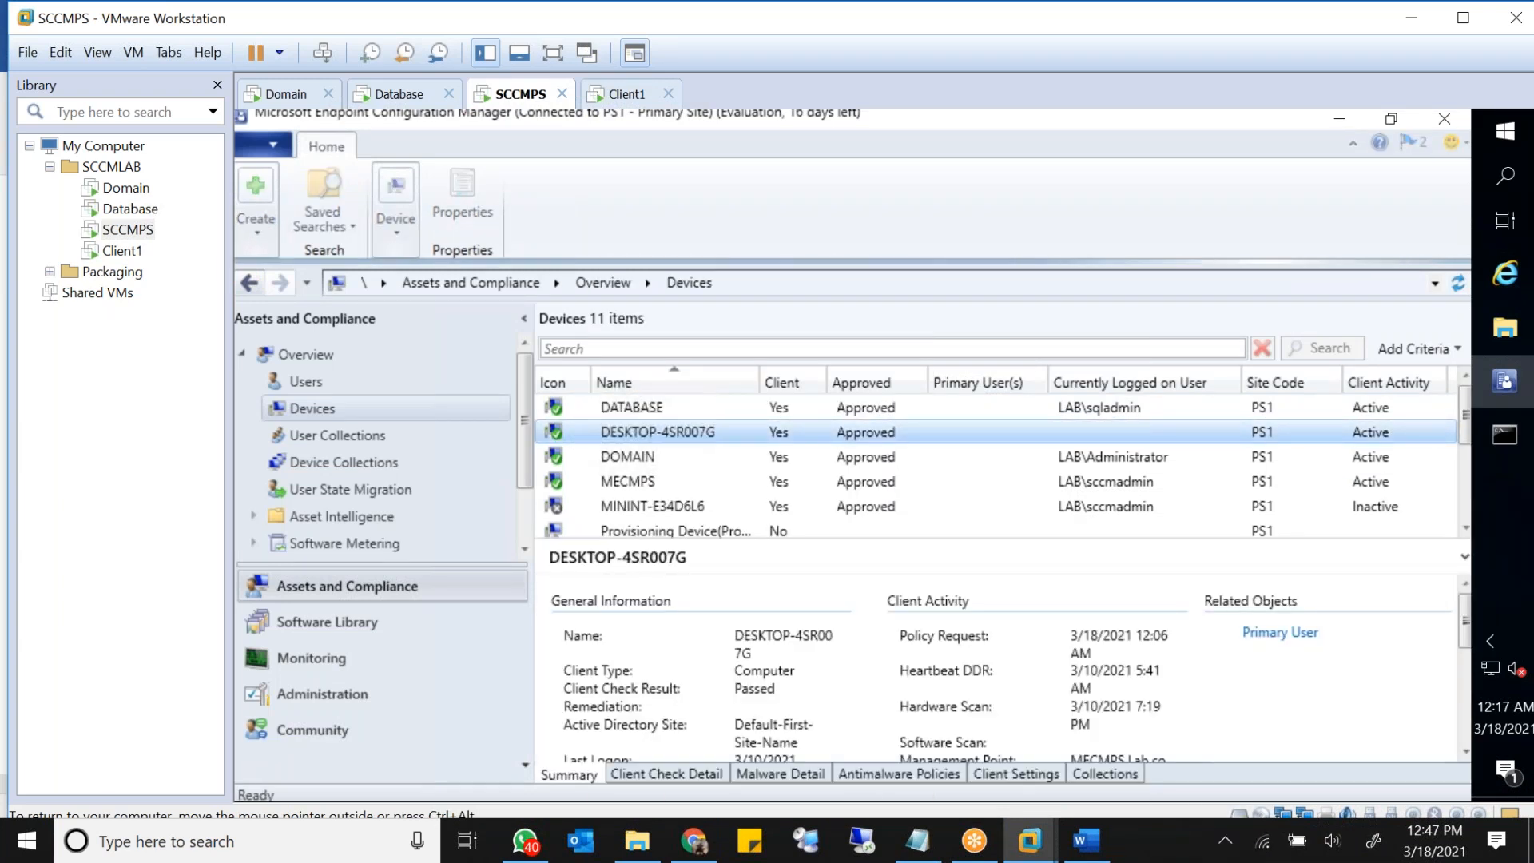
right_click(579, 431)
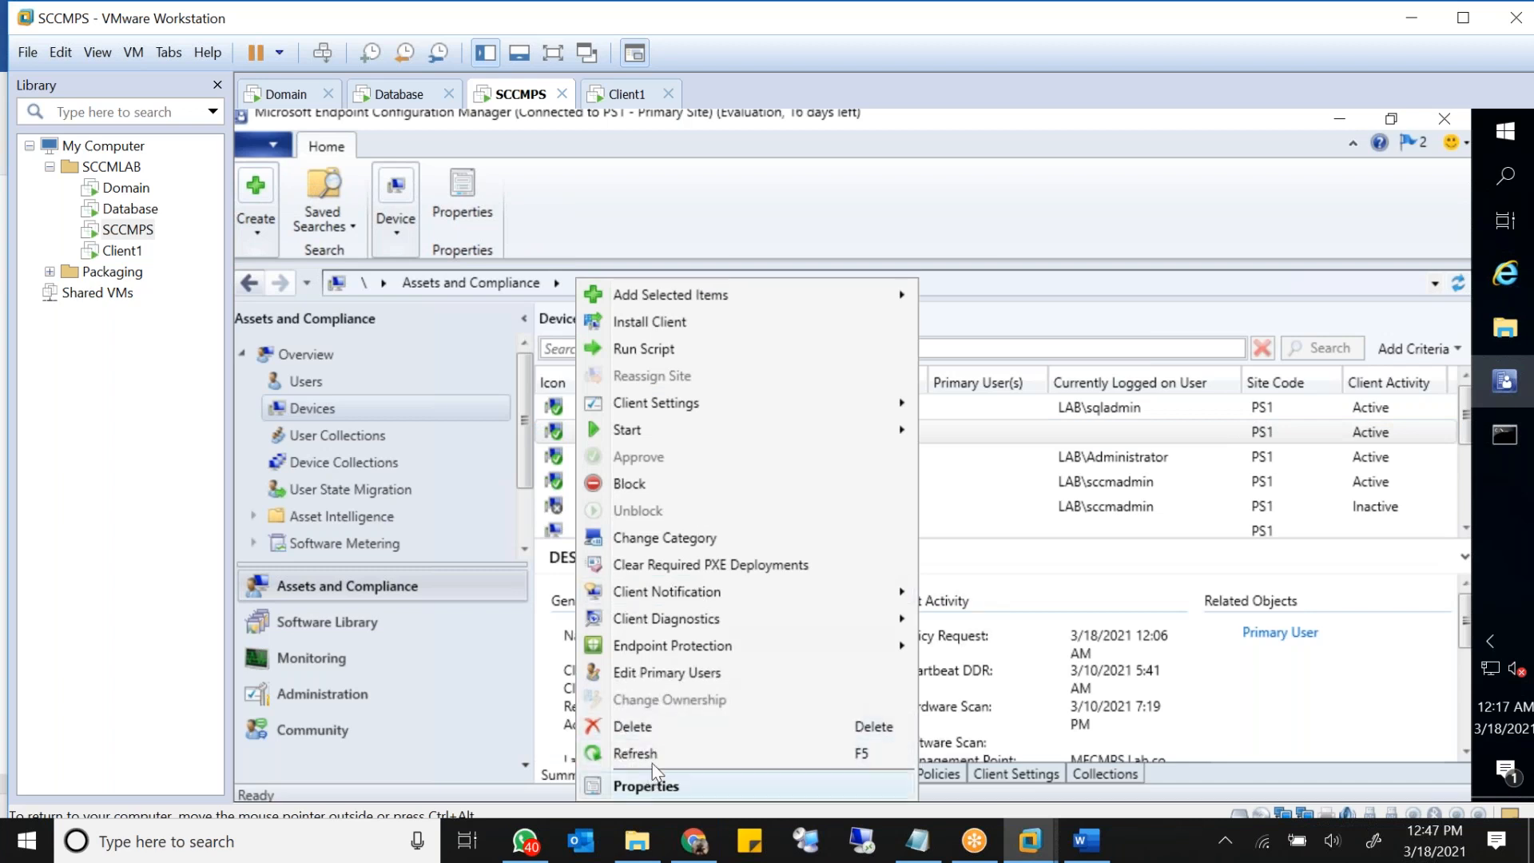
left_click(656, 751)
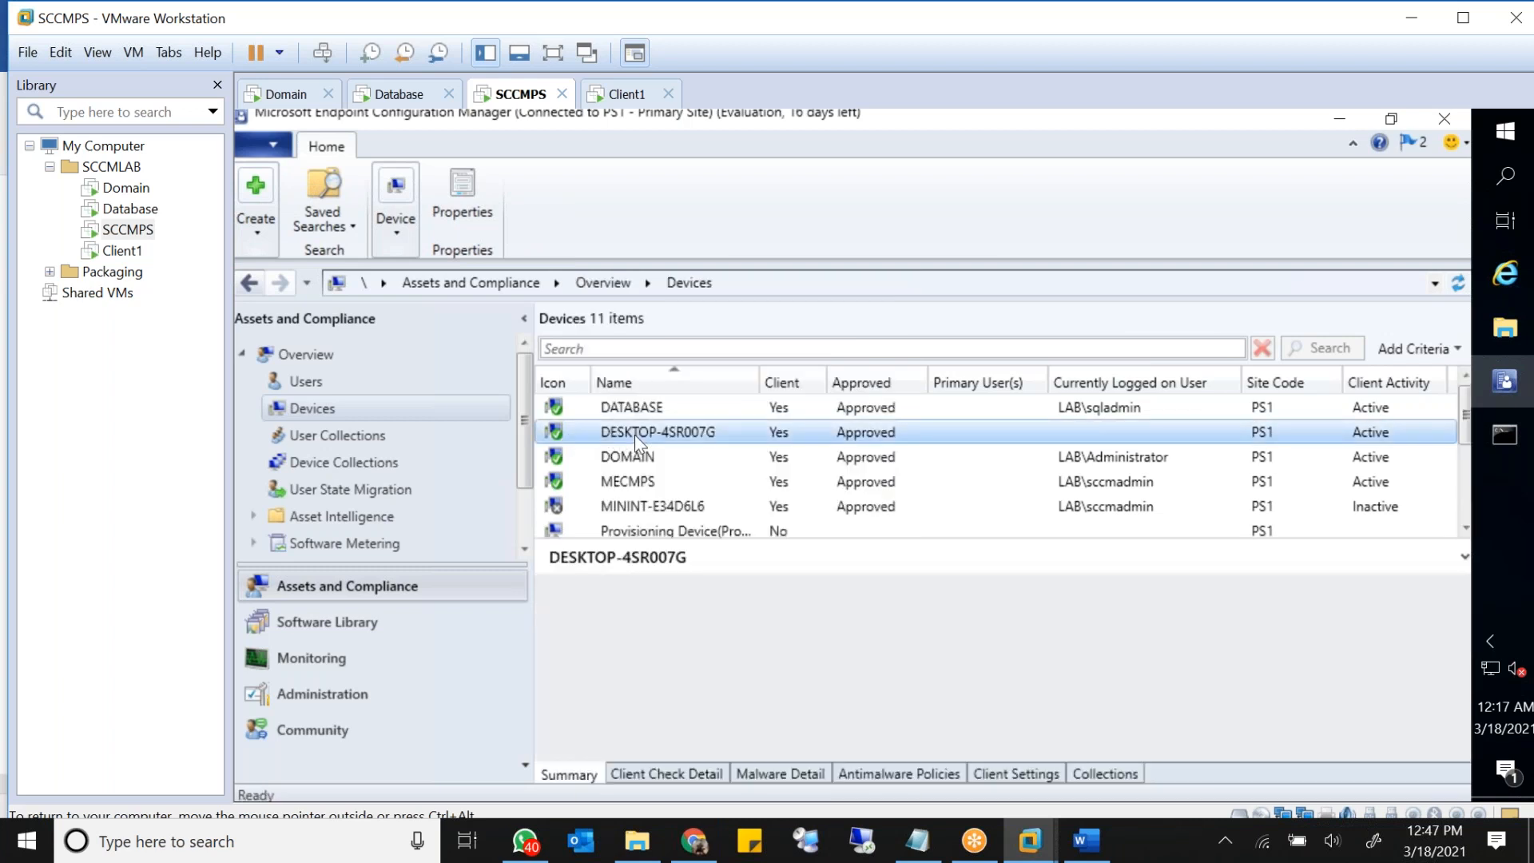
Step: Return to the Client1 machine and open the Windows folder on Local Disk (C:) in File Explorer
left_click(627, 94)
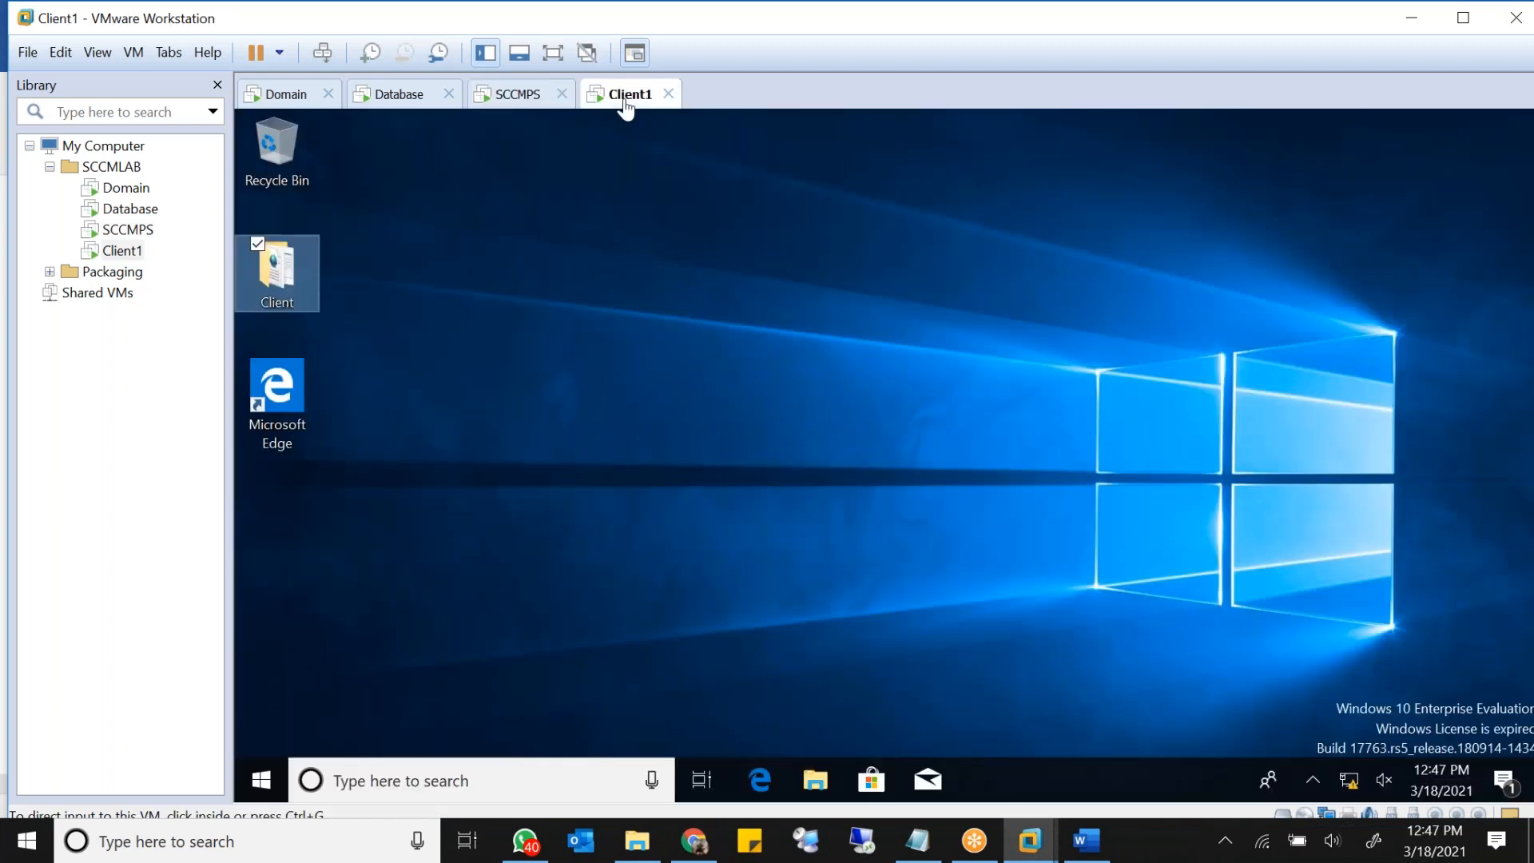
left_click(811, 781)
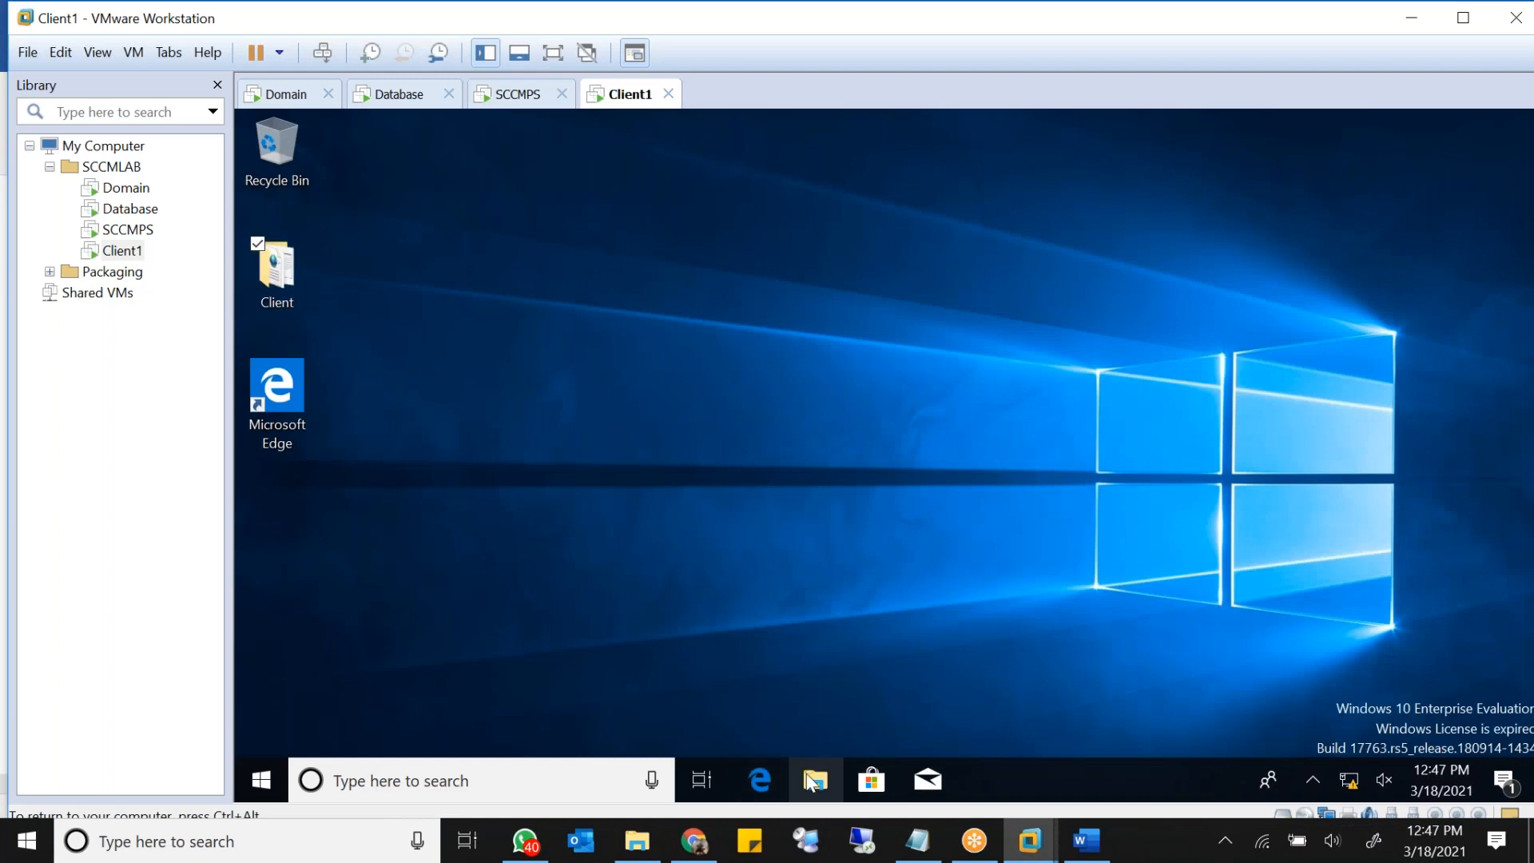
left_click(811, 780)
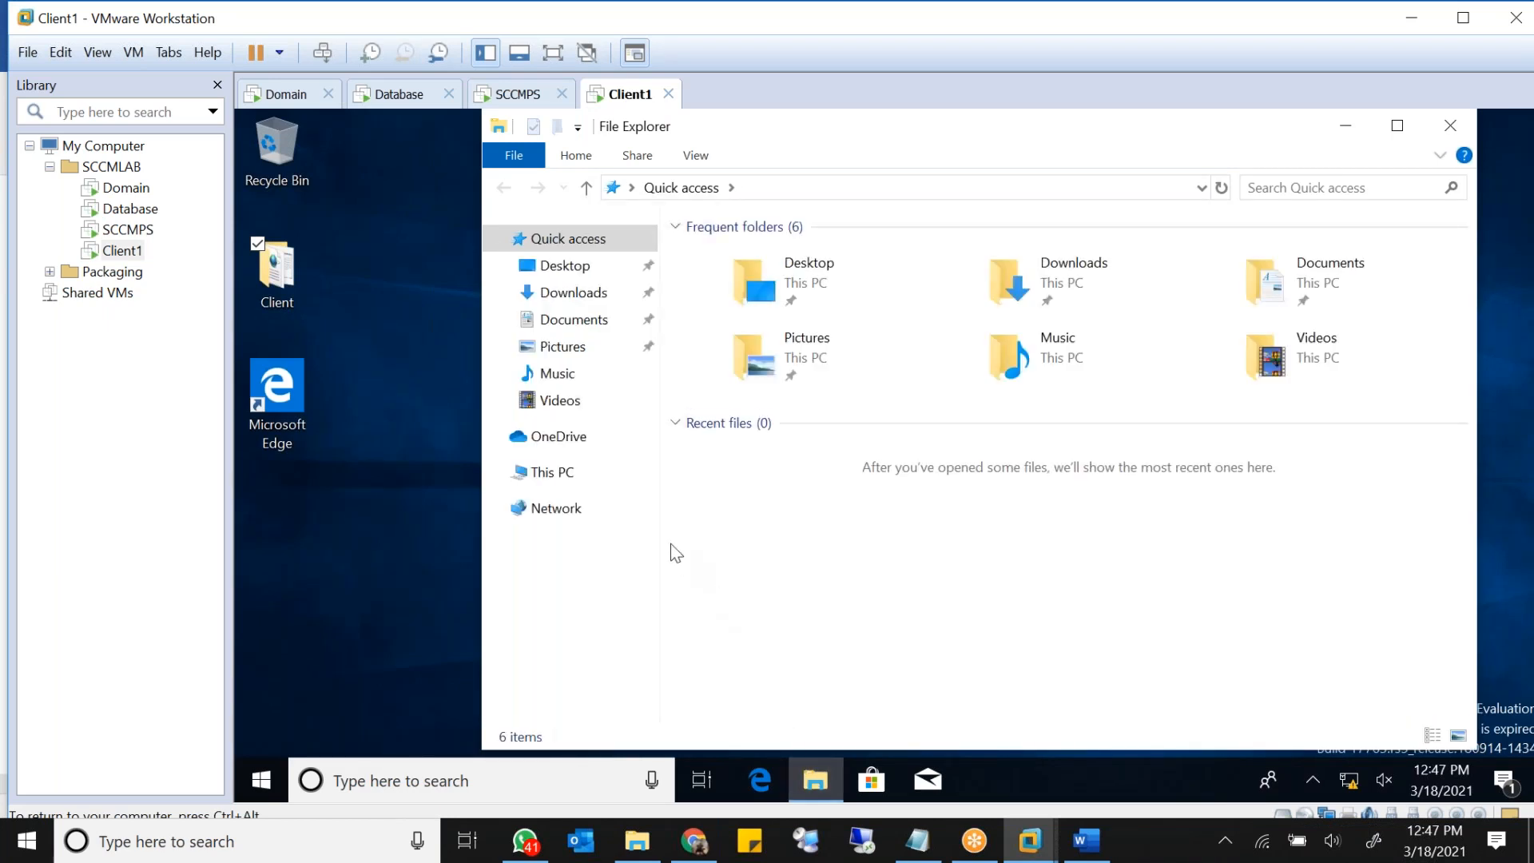
key("super+r")
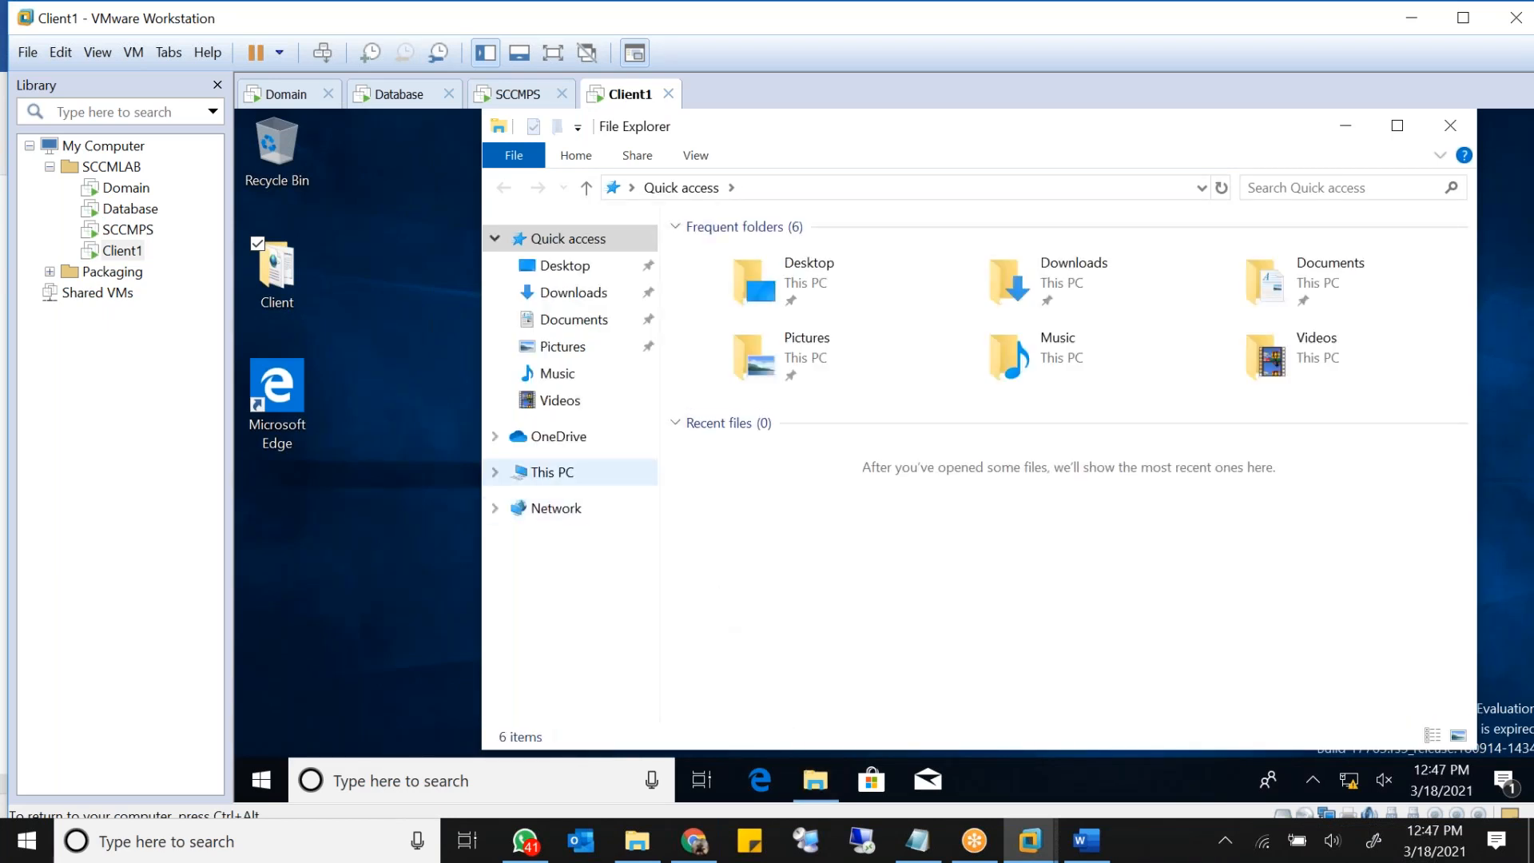
left_click(563, 476)
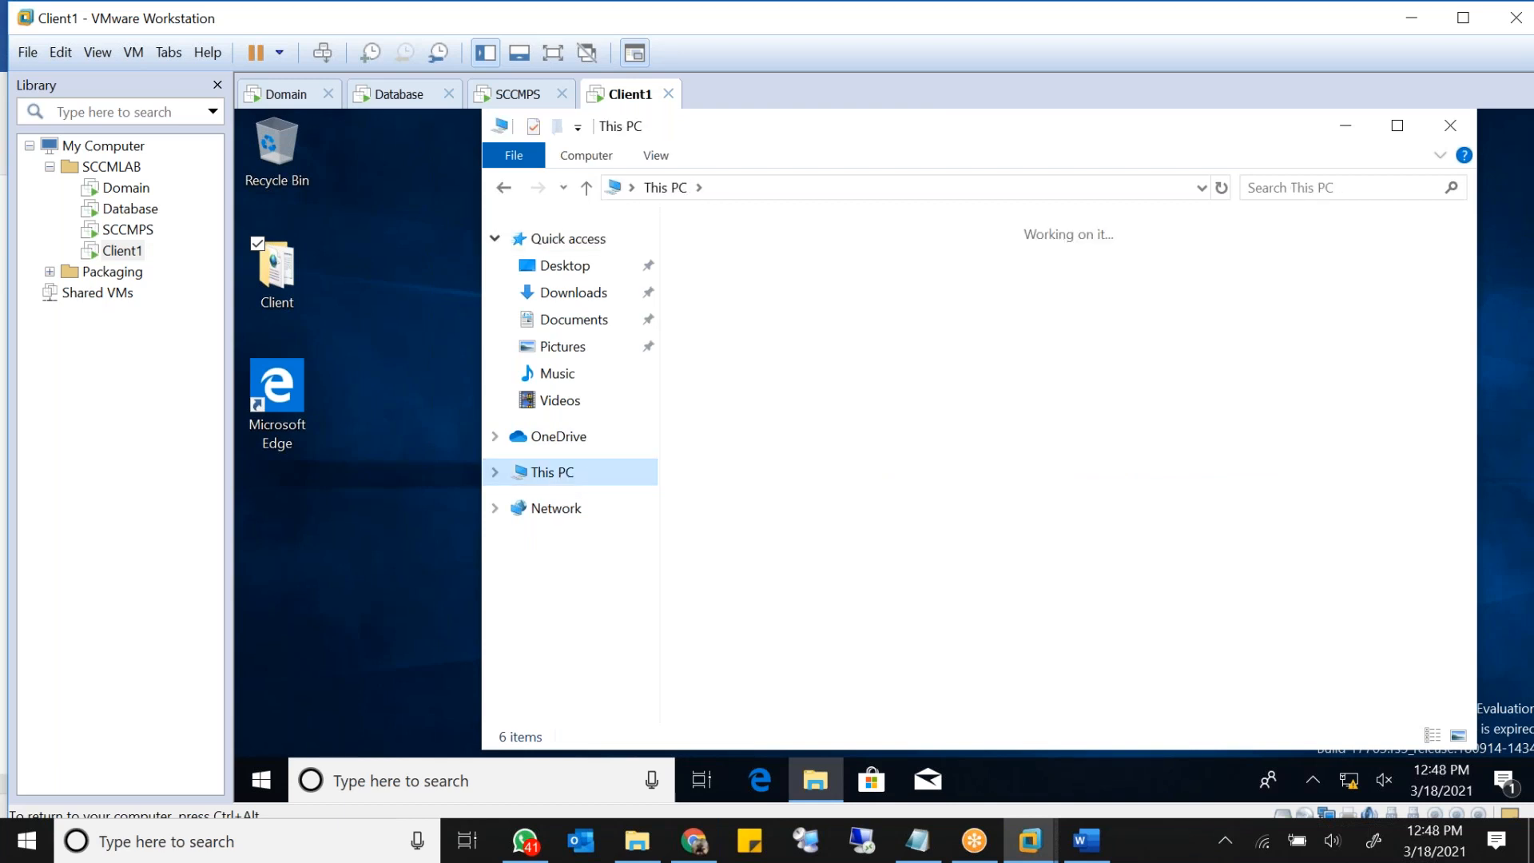
double_click(817, 553)
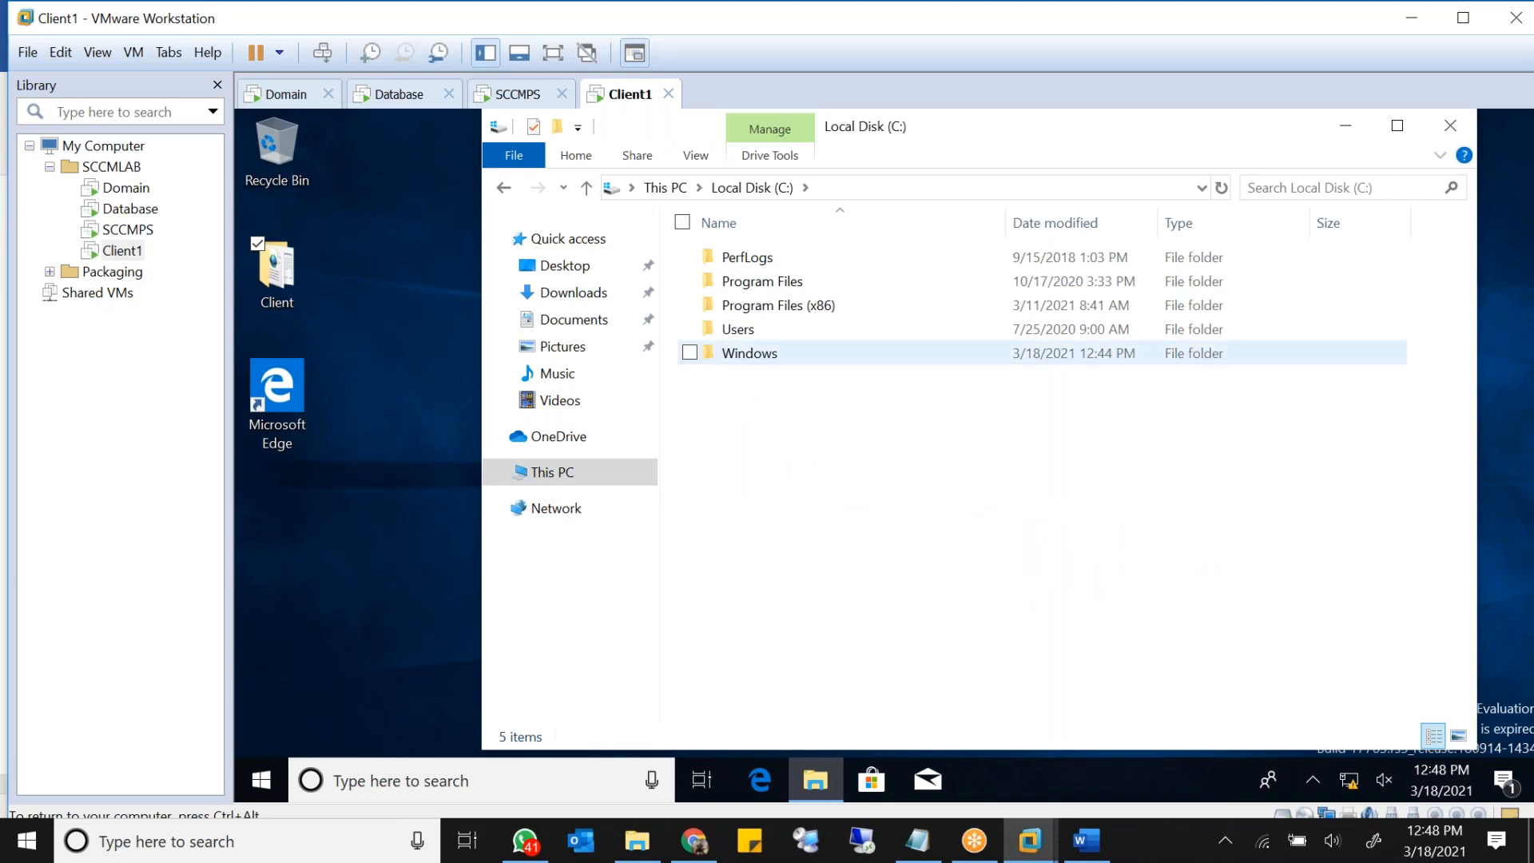
double_click(749, 352)
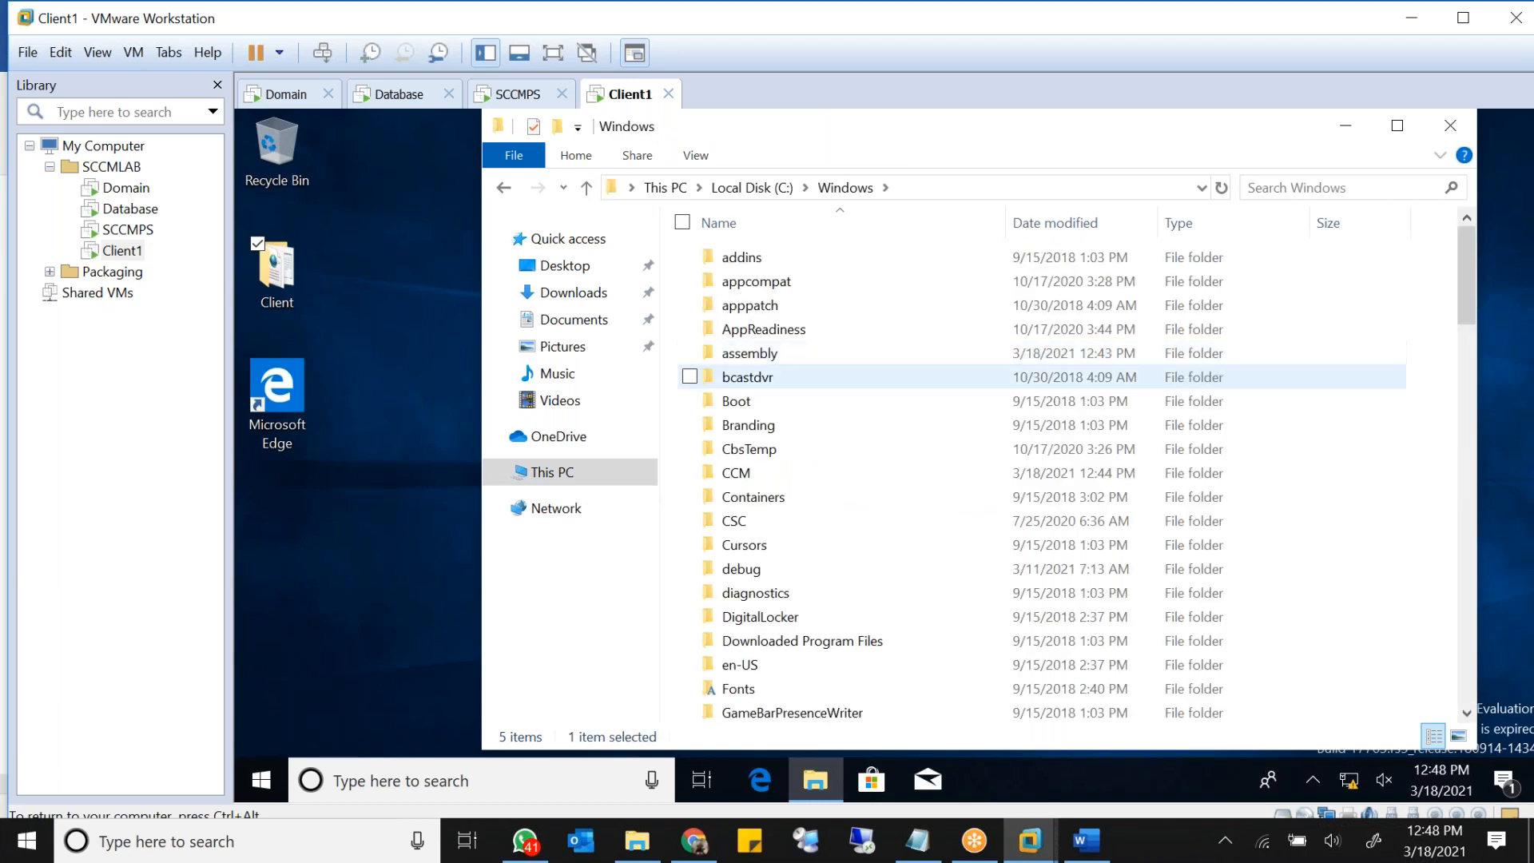
Step: Permanently delete the CCM folder from the Windows folder, granting administrator permission for the deletion
left_click(767, 477)
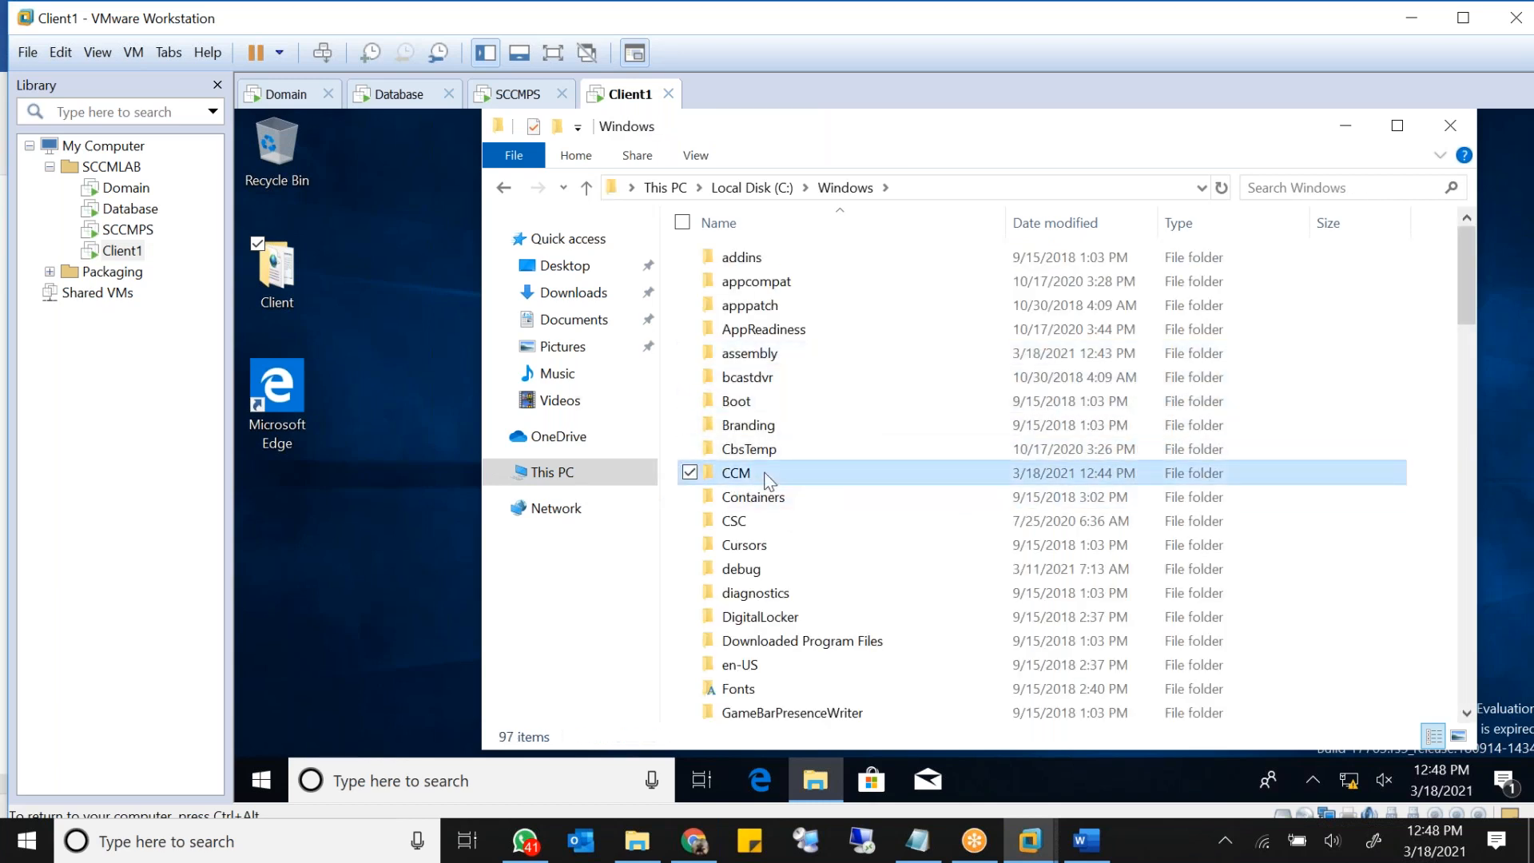
double_click(764, 473)
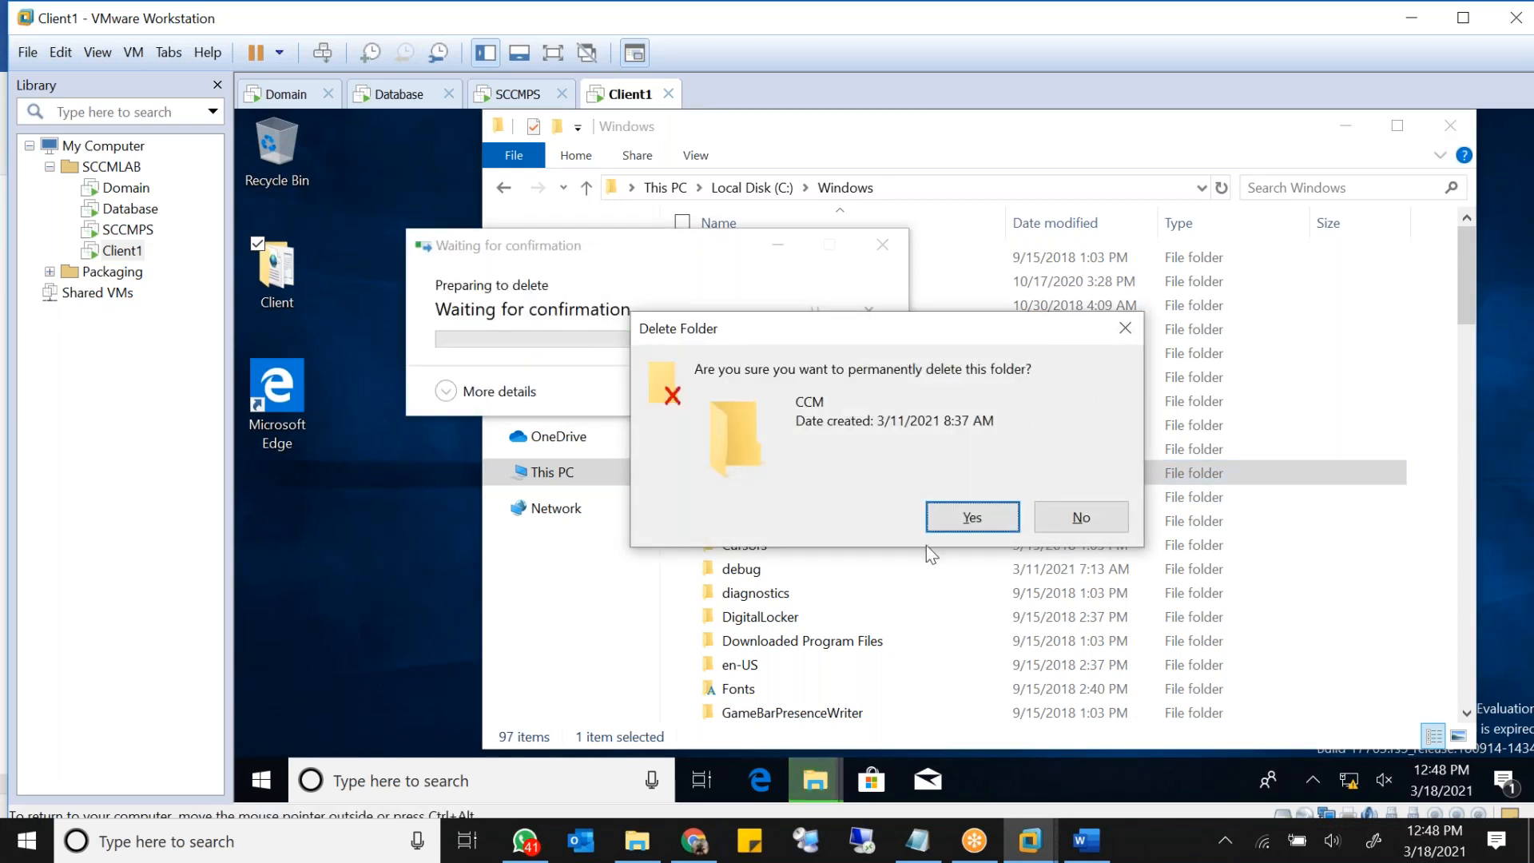
left_click(972, 526)
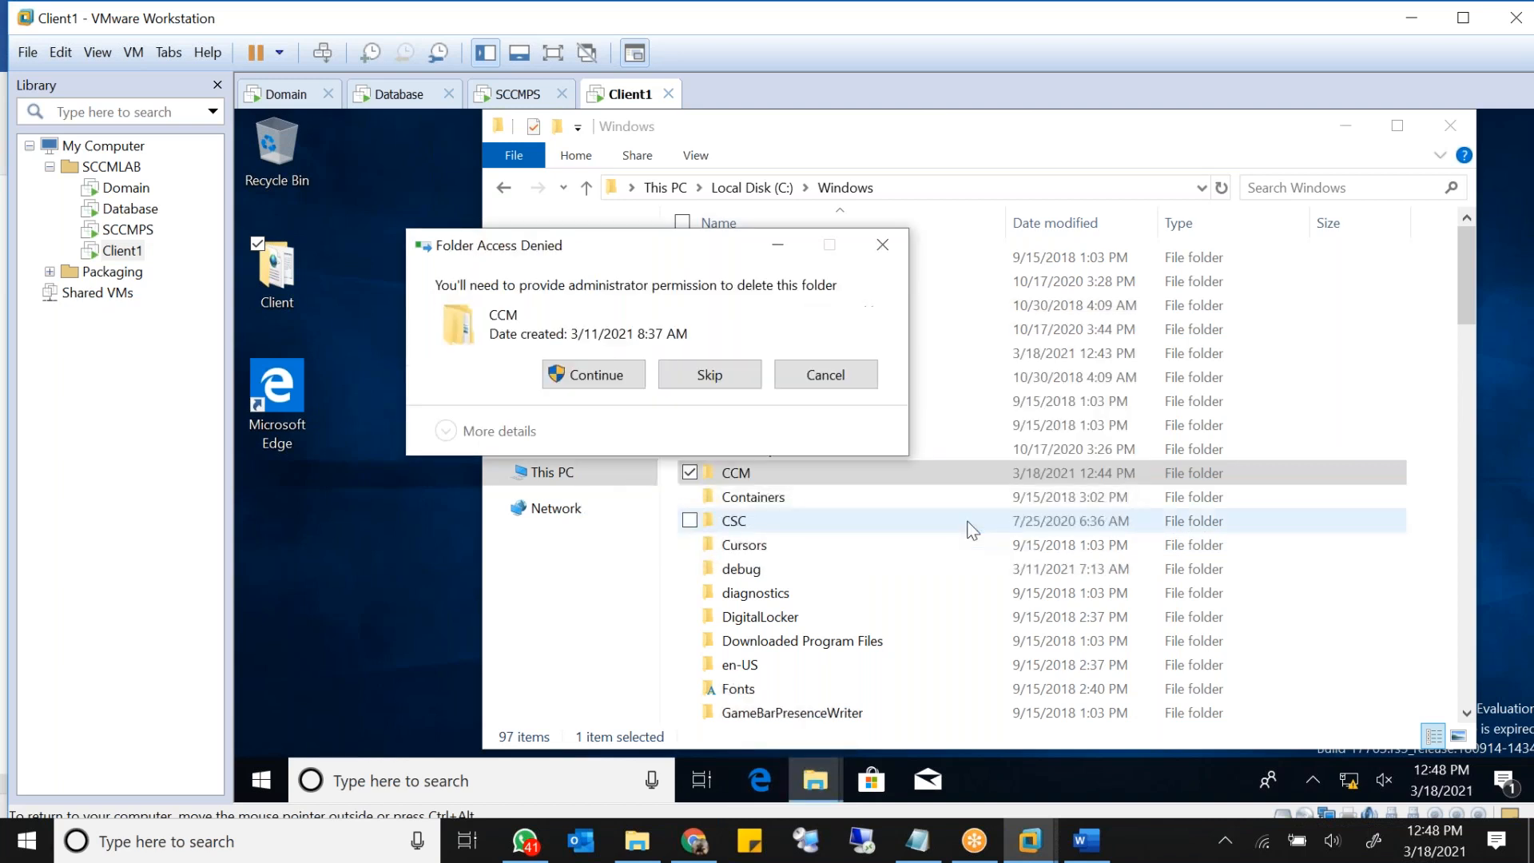
left_click(602, 381)
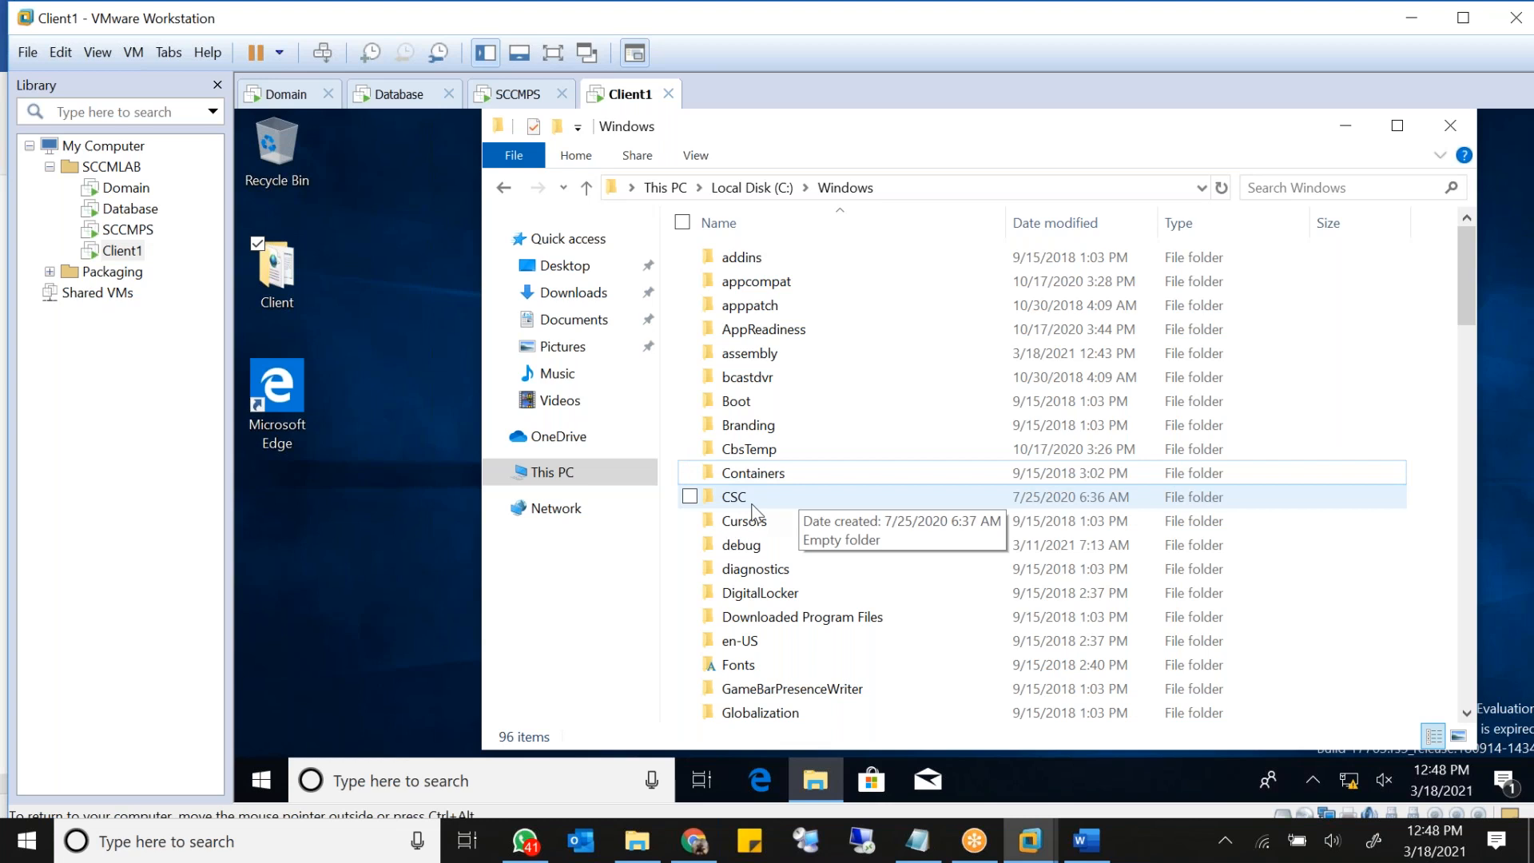
Step: Open the Services console with services.msc and select the Windows Management Instrumentation service
left_click(767, 474)
left_click(416, 296)
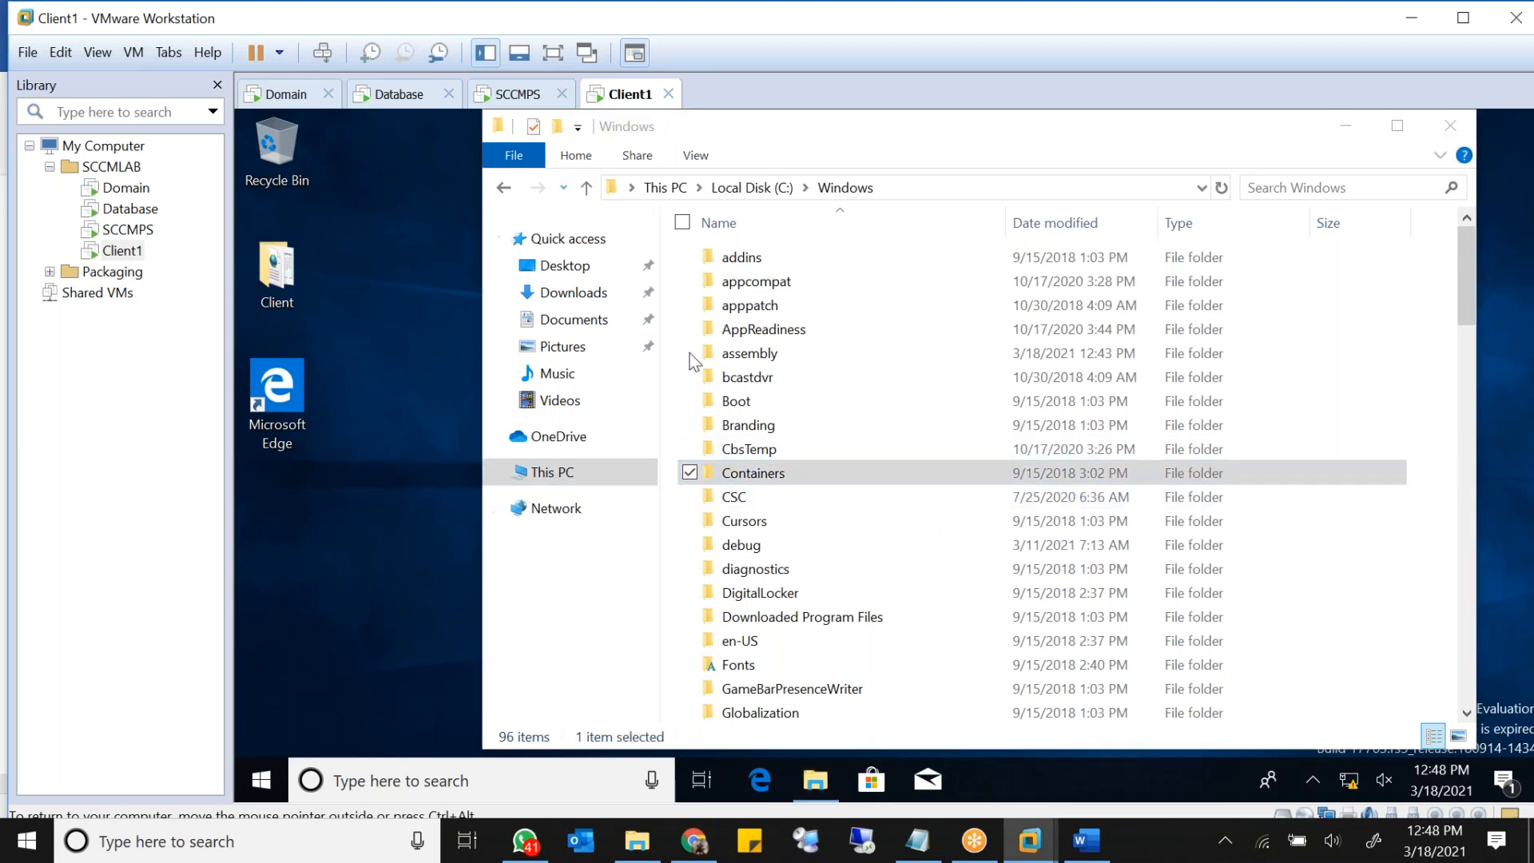
right_click(269, 772)
left_click(396, 677)
type("ser")
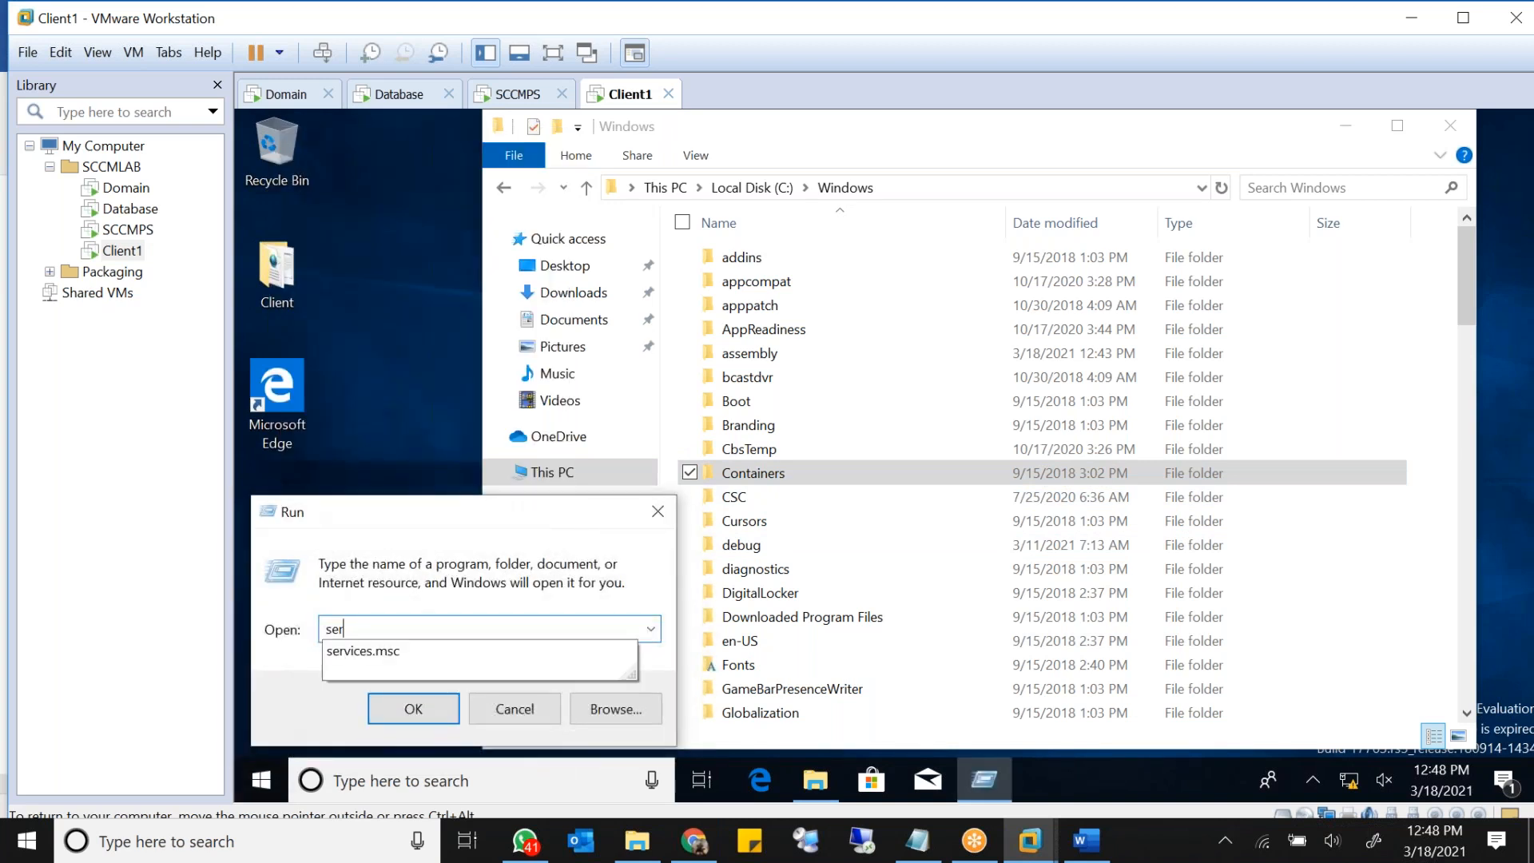
key("Down")
key("Return")
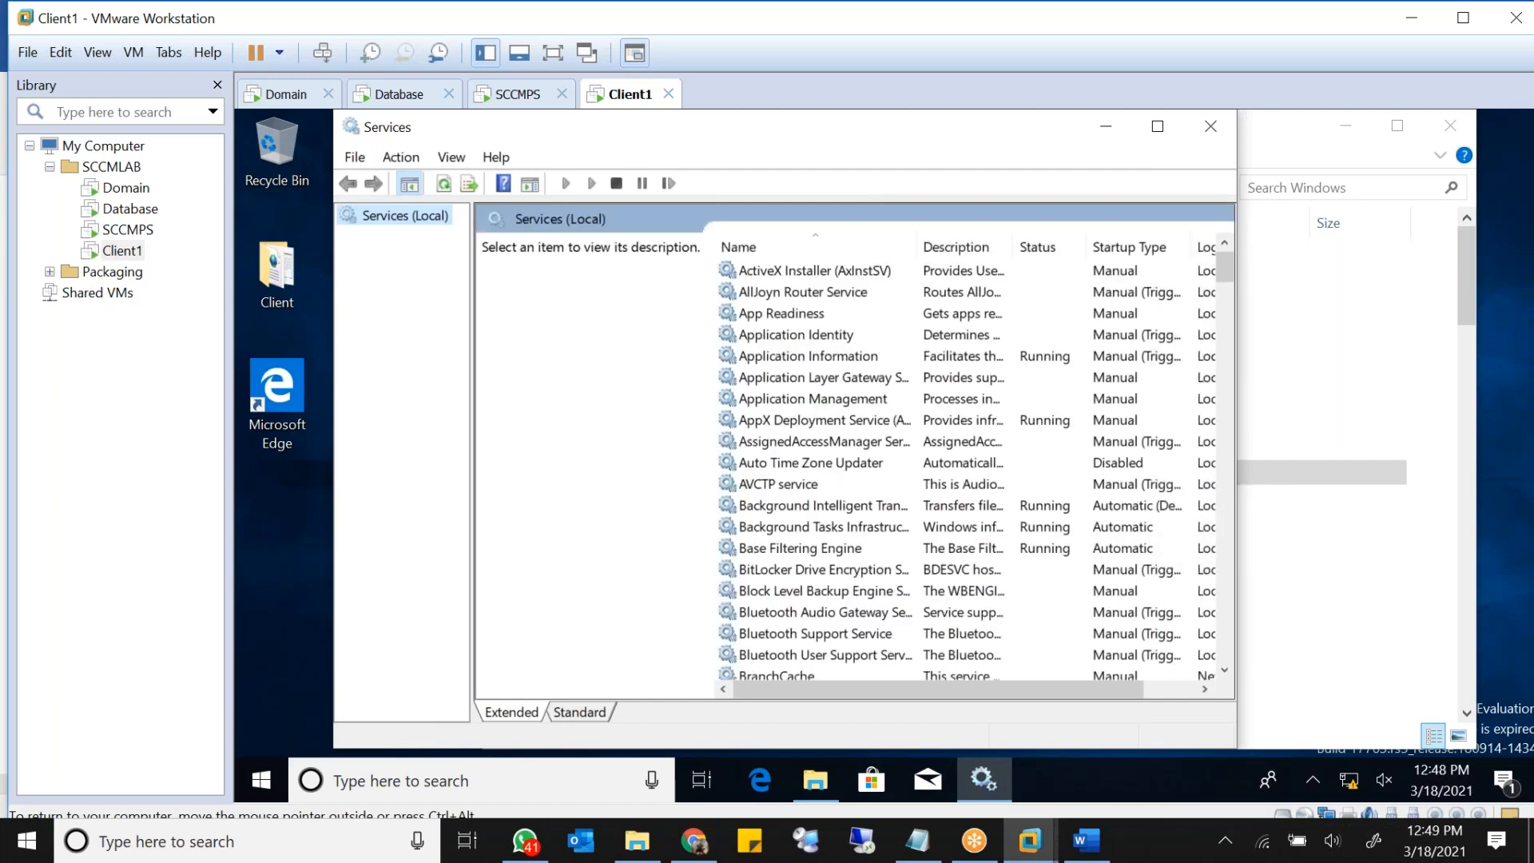
left_click(810, 462)
type("win")
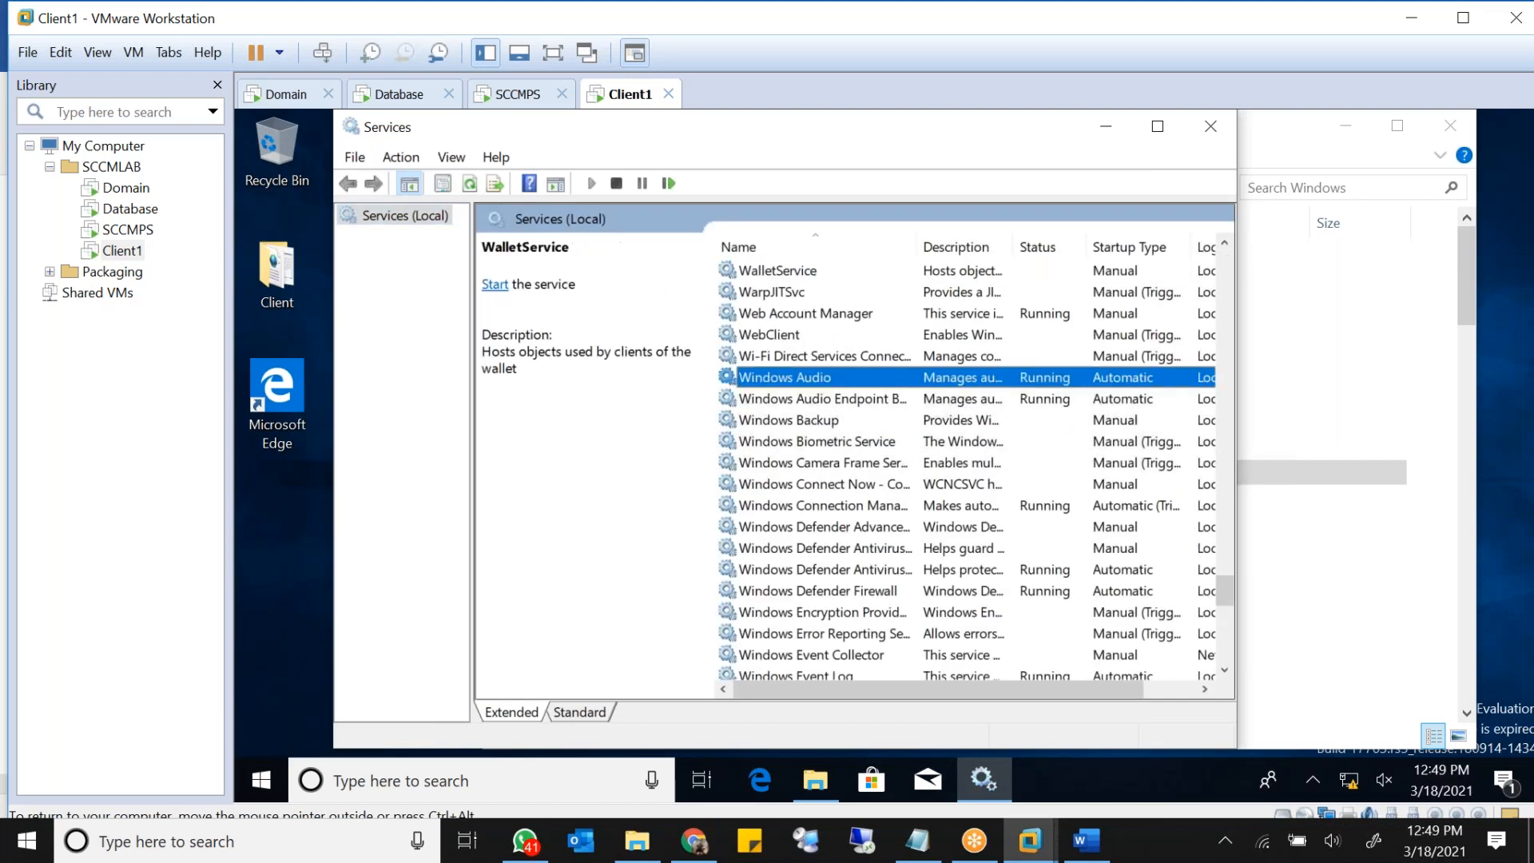
type("dows m")
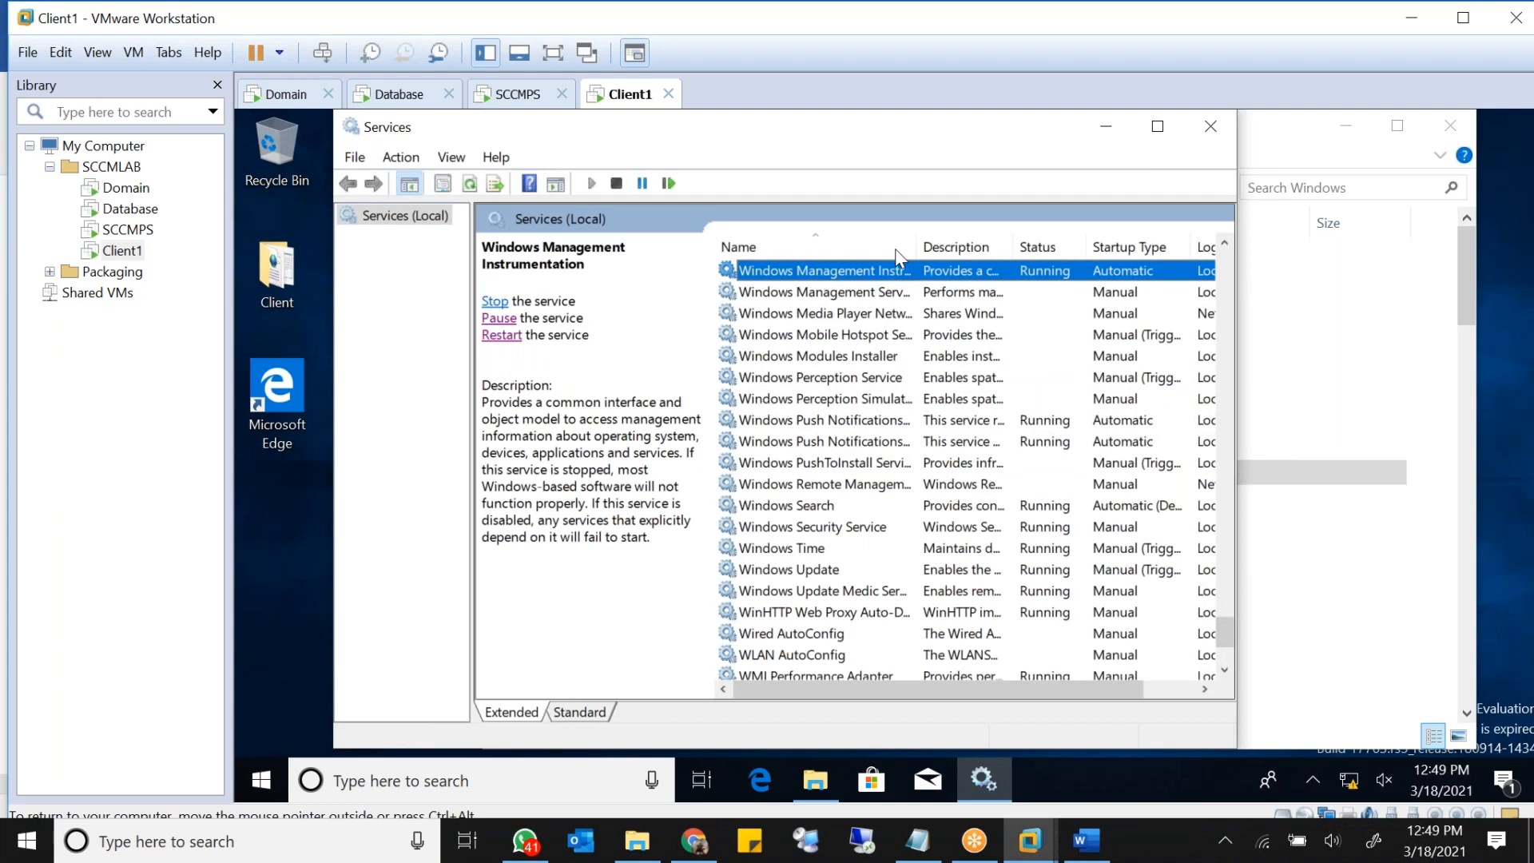
Step: Widen the Name column in the services list and pause the Windows Management Instrumentation service
left_click_drag(917, 248, 998, 251)
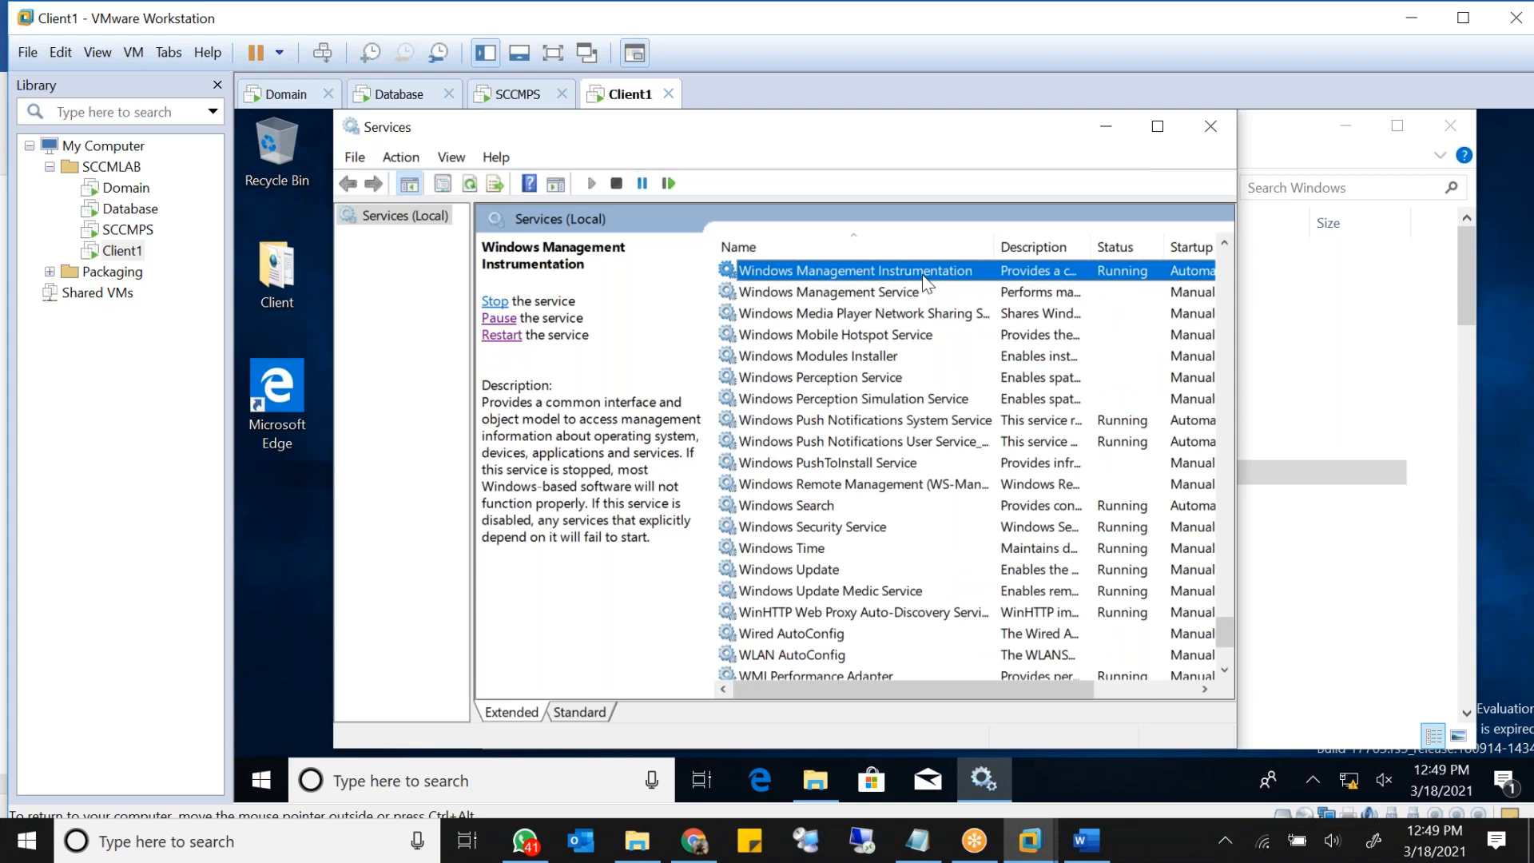
left_click(499, 318)
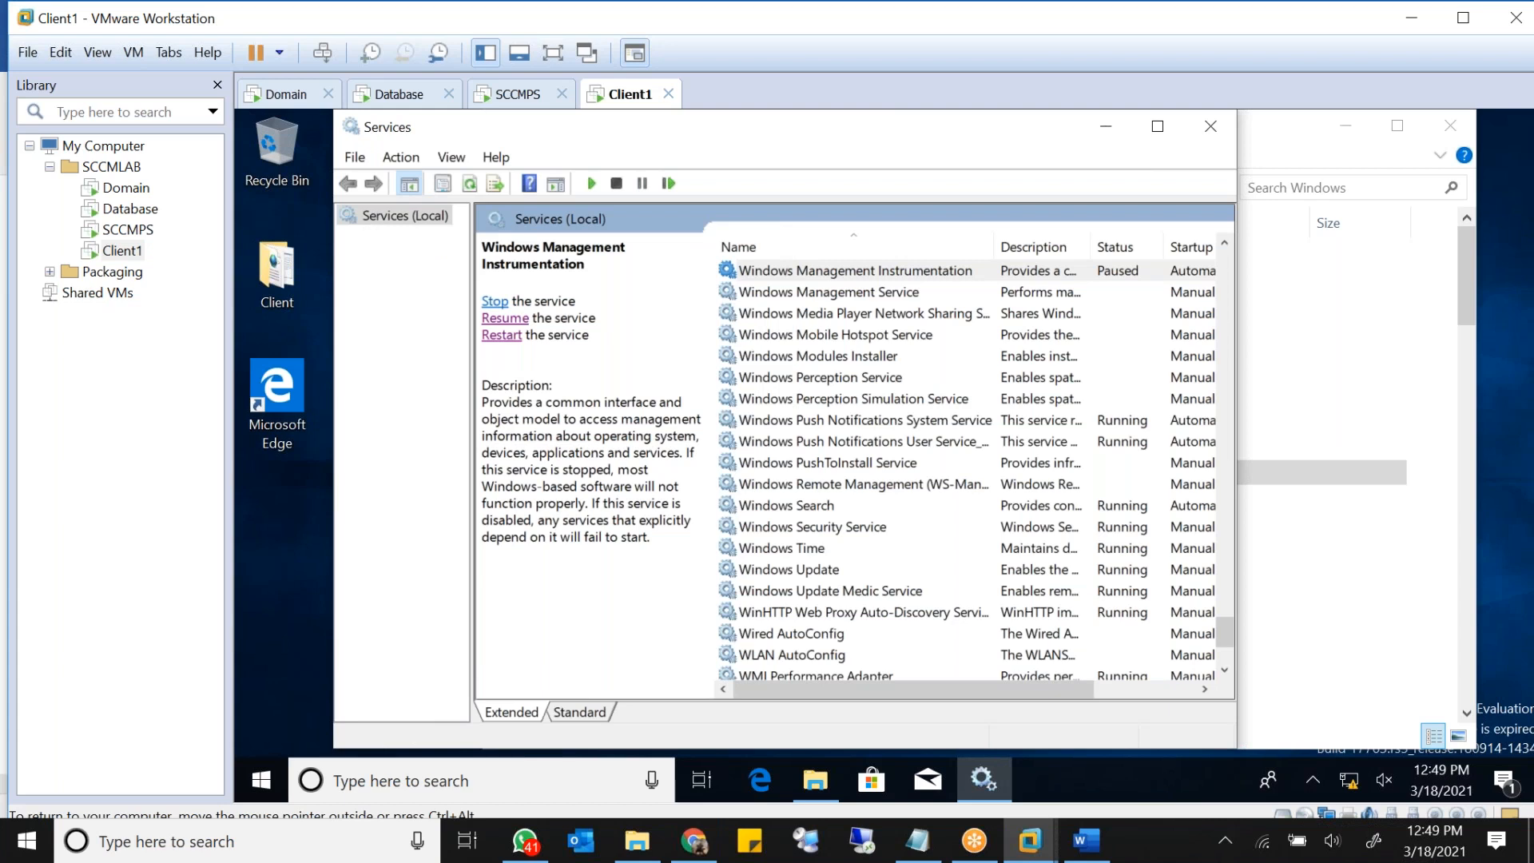
Step: Return to the Windows folder in File Explorer and open System32\wbem
left_click(1459, 293)
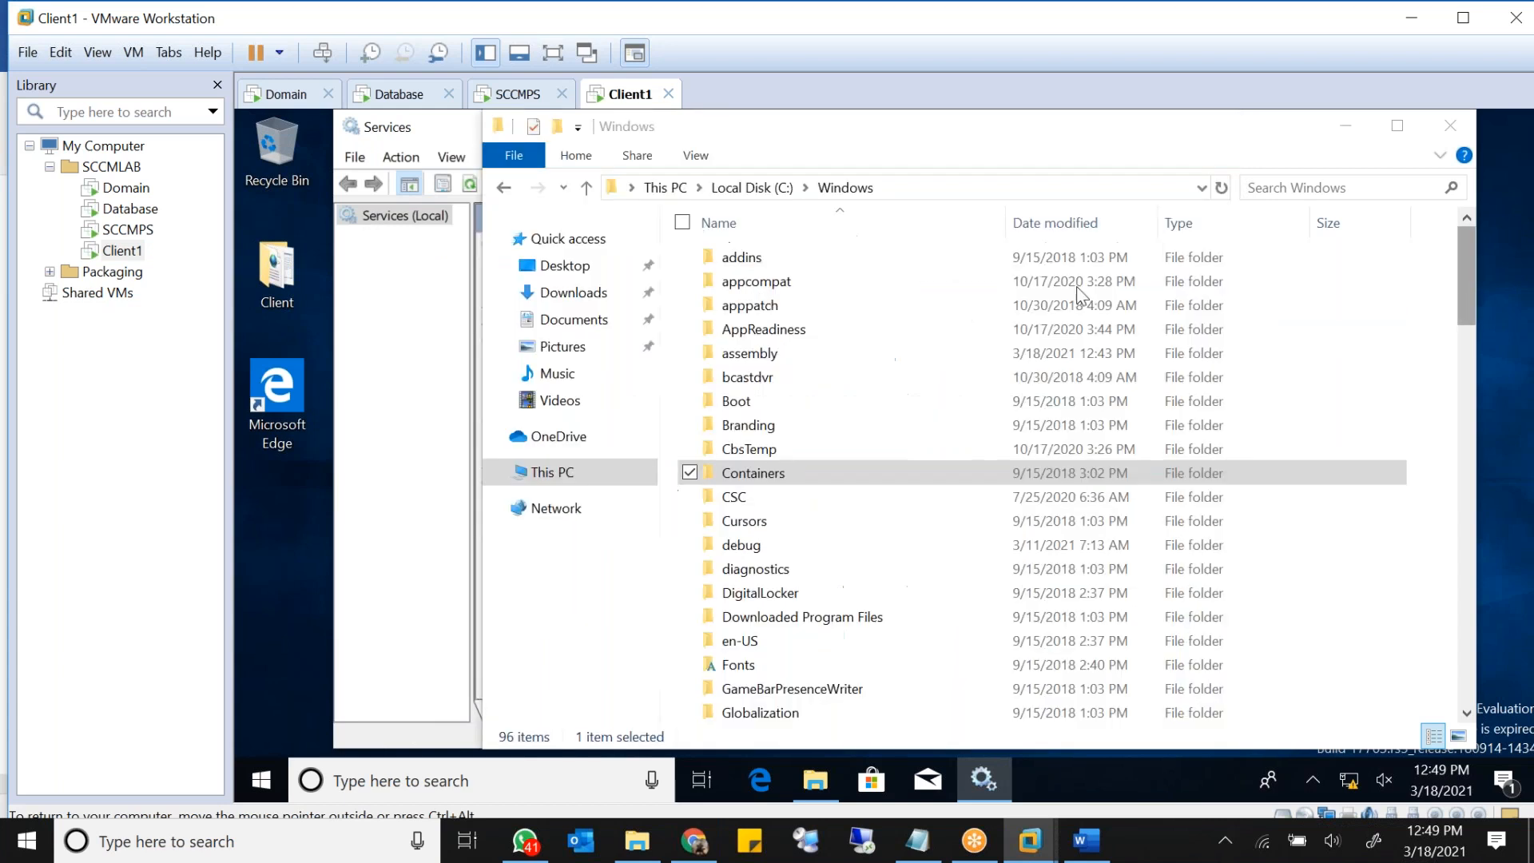
left_click(743, 357)
type("sys")
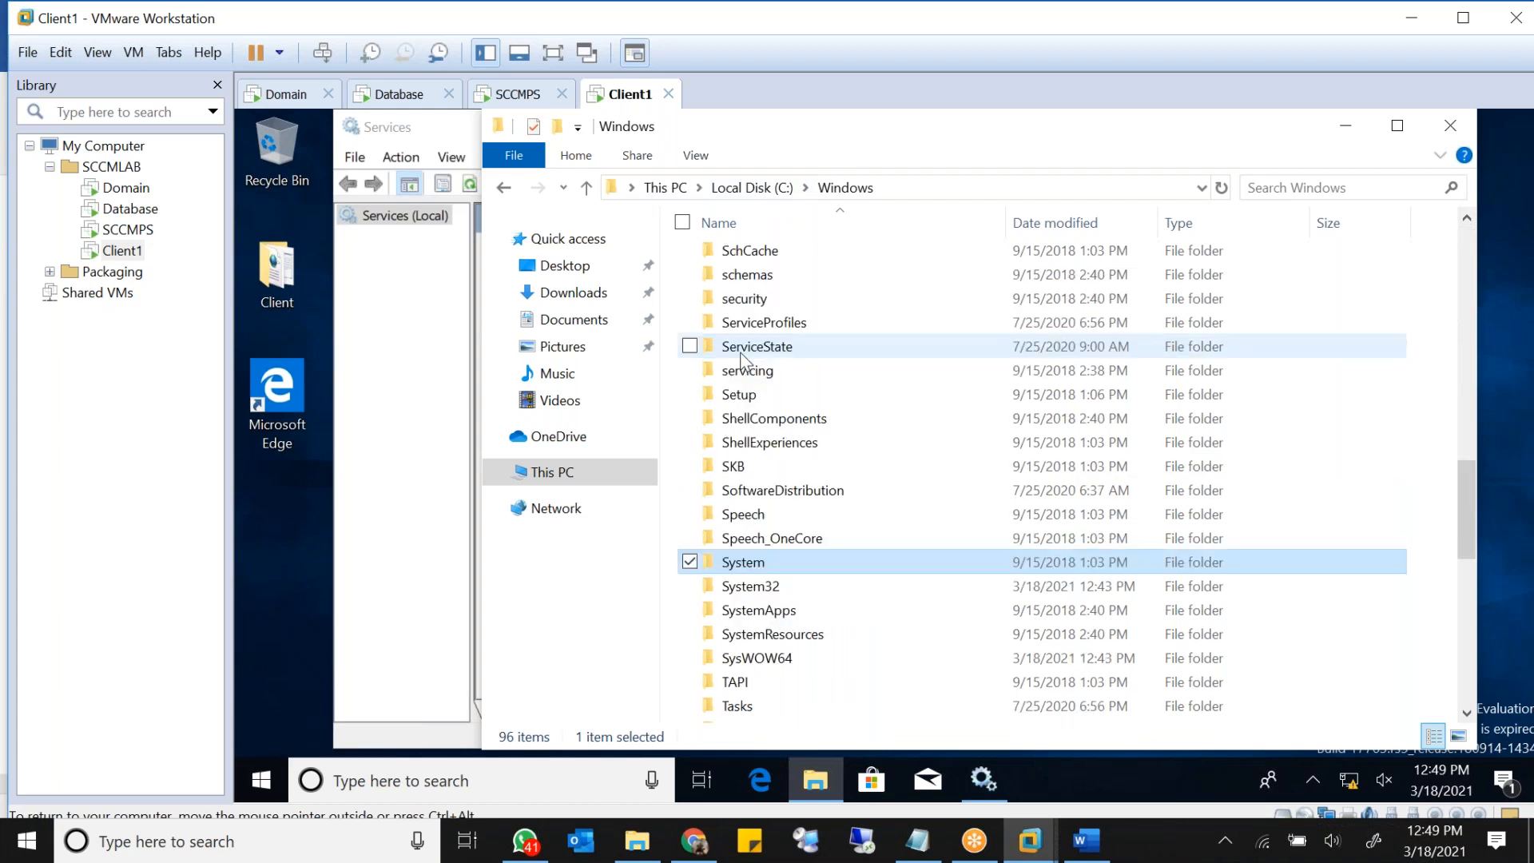
key("Down")
key("Return")
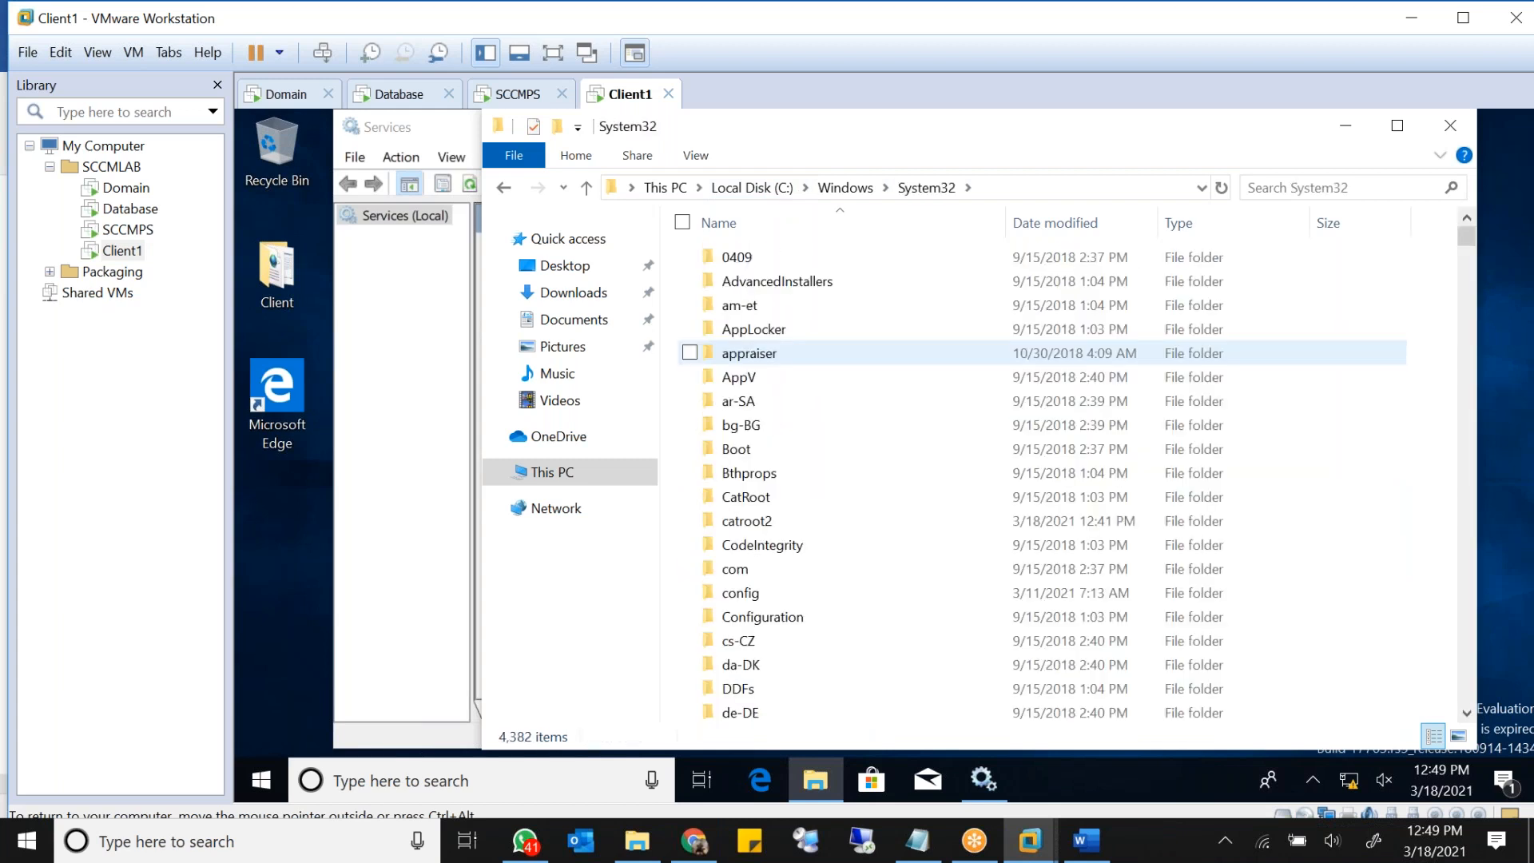
key("w")
key("Return")
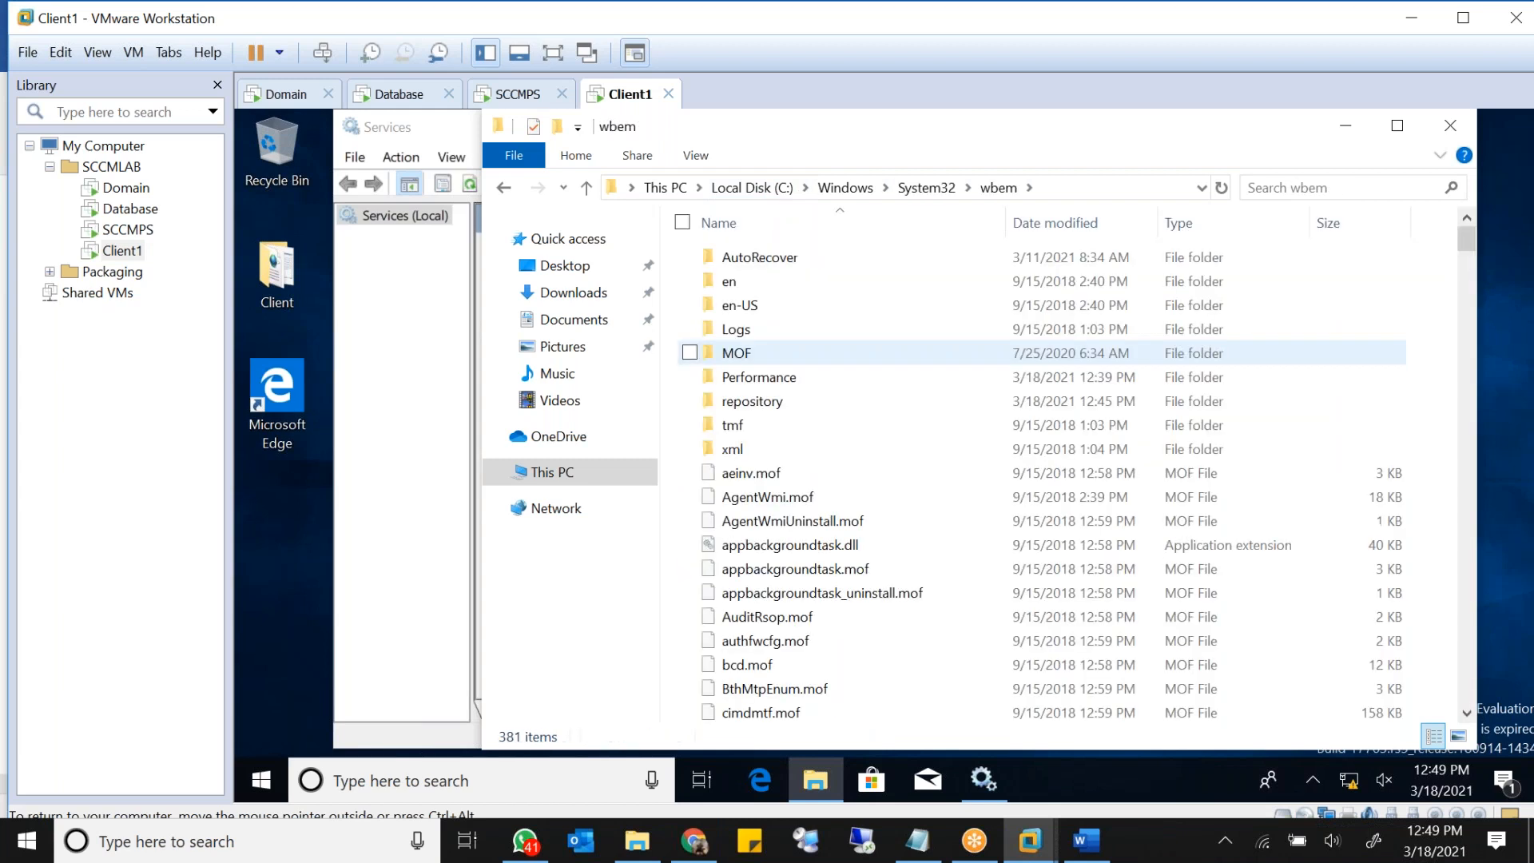
Step: Permanently delete the repository folder from the wbem folder
key("r")
key("shift+Delete")
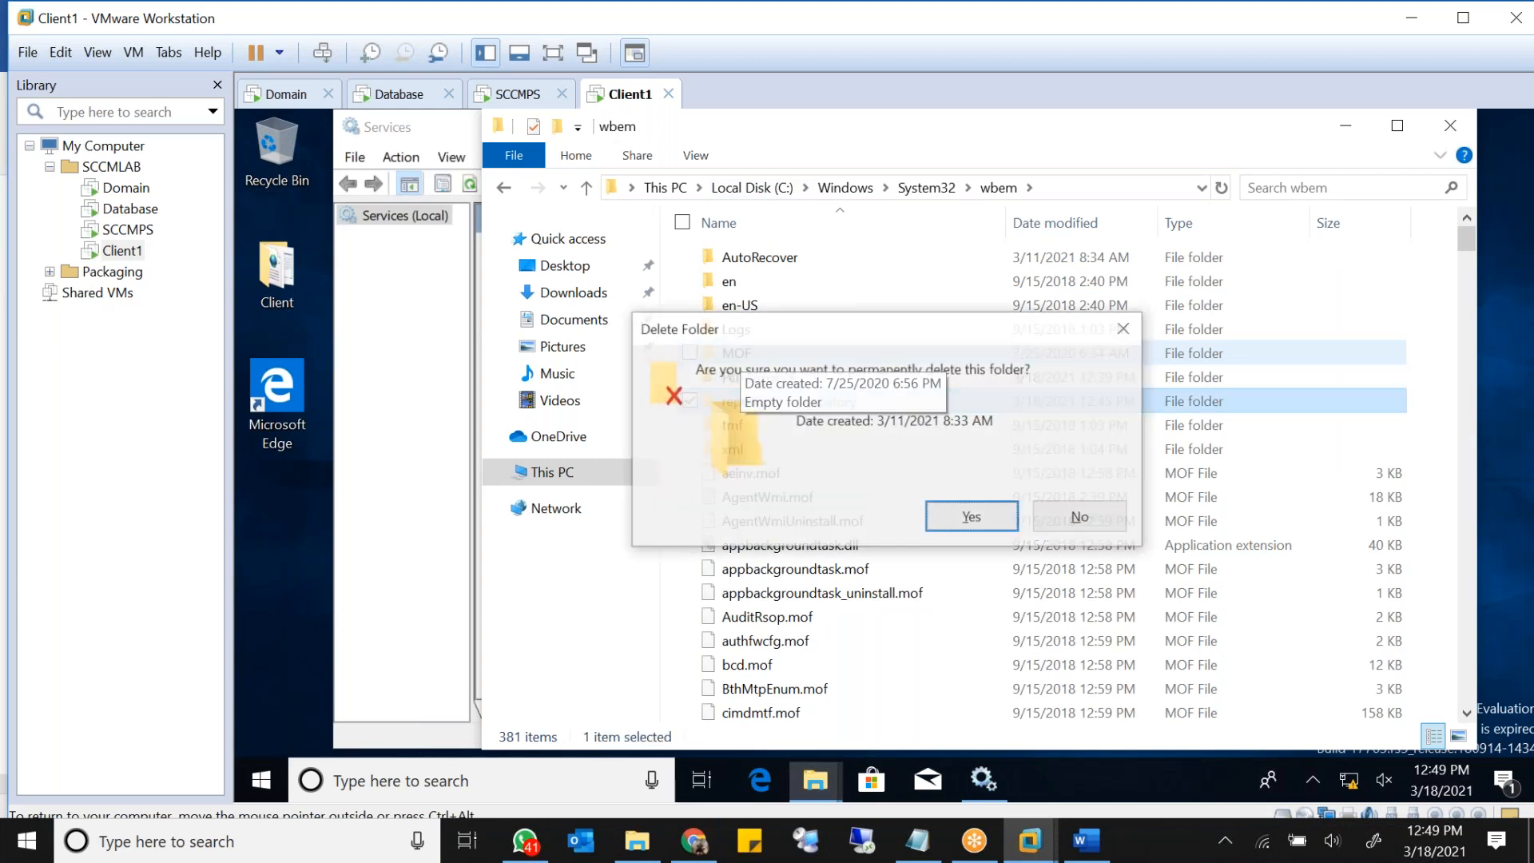
left_click(968, 527)
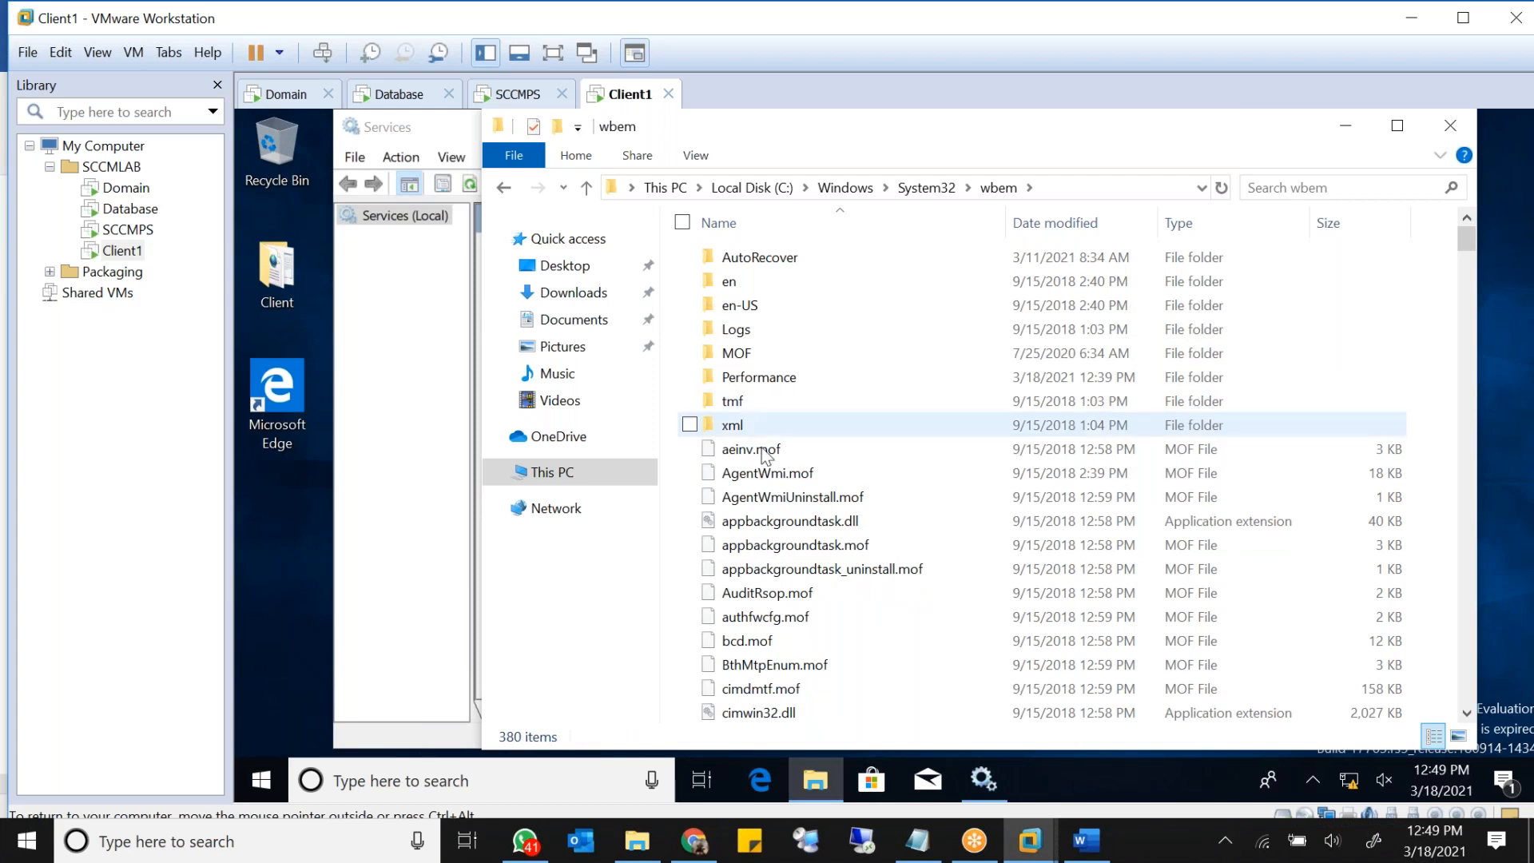
Step: Return to the Services console and resume the Windows Management Instrumentation service
left_click(982, 791)
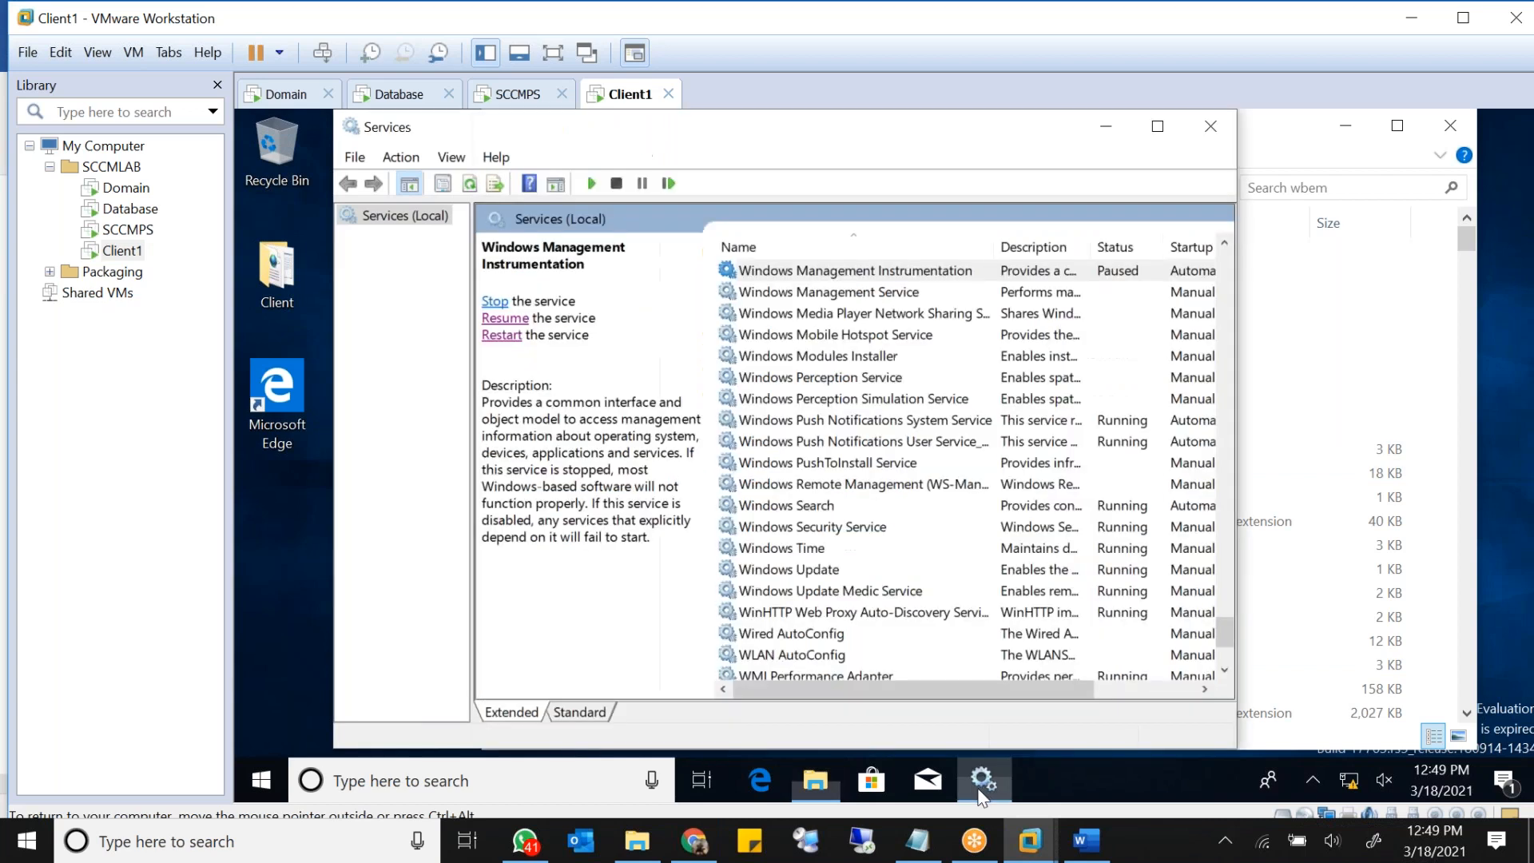
left_click(804, 270)
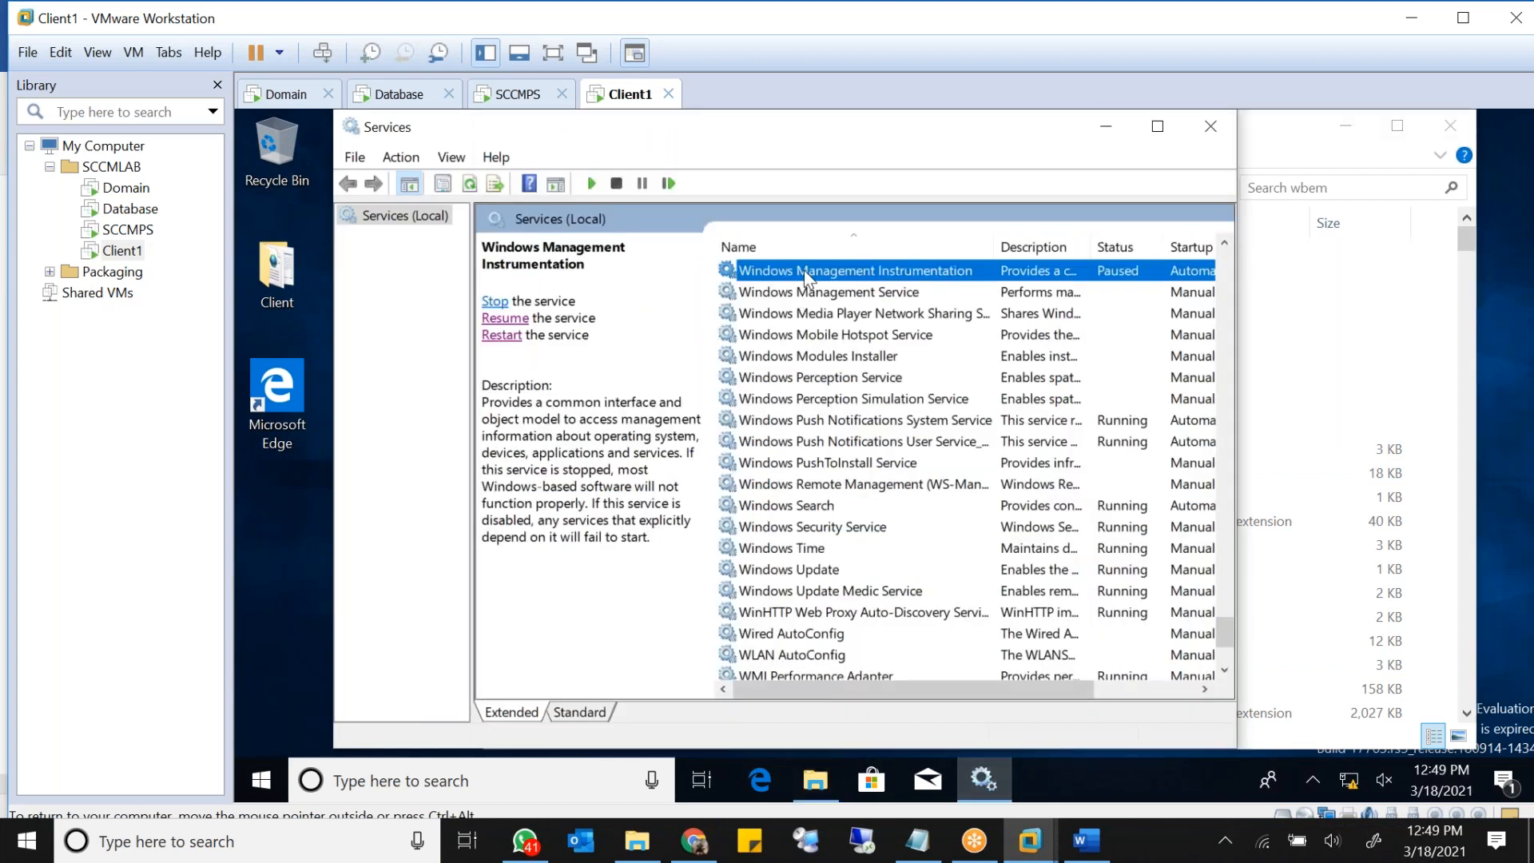
left_click(520, 318)
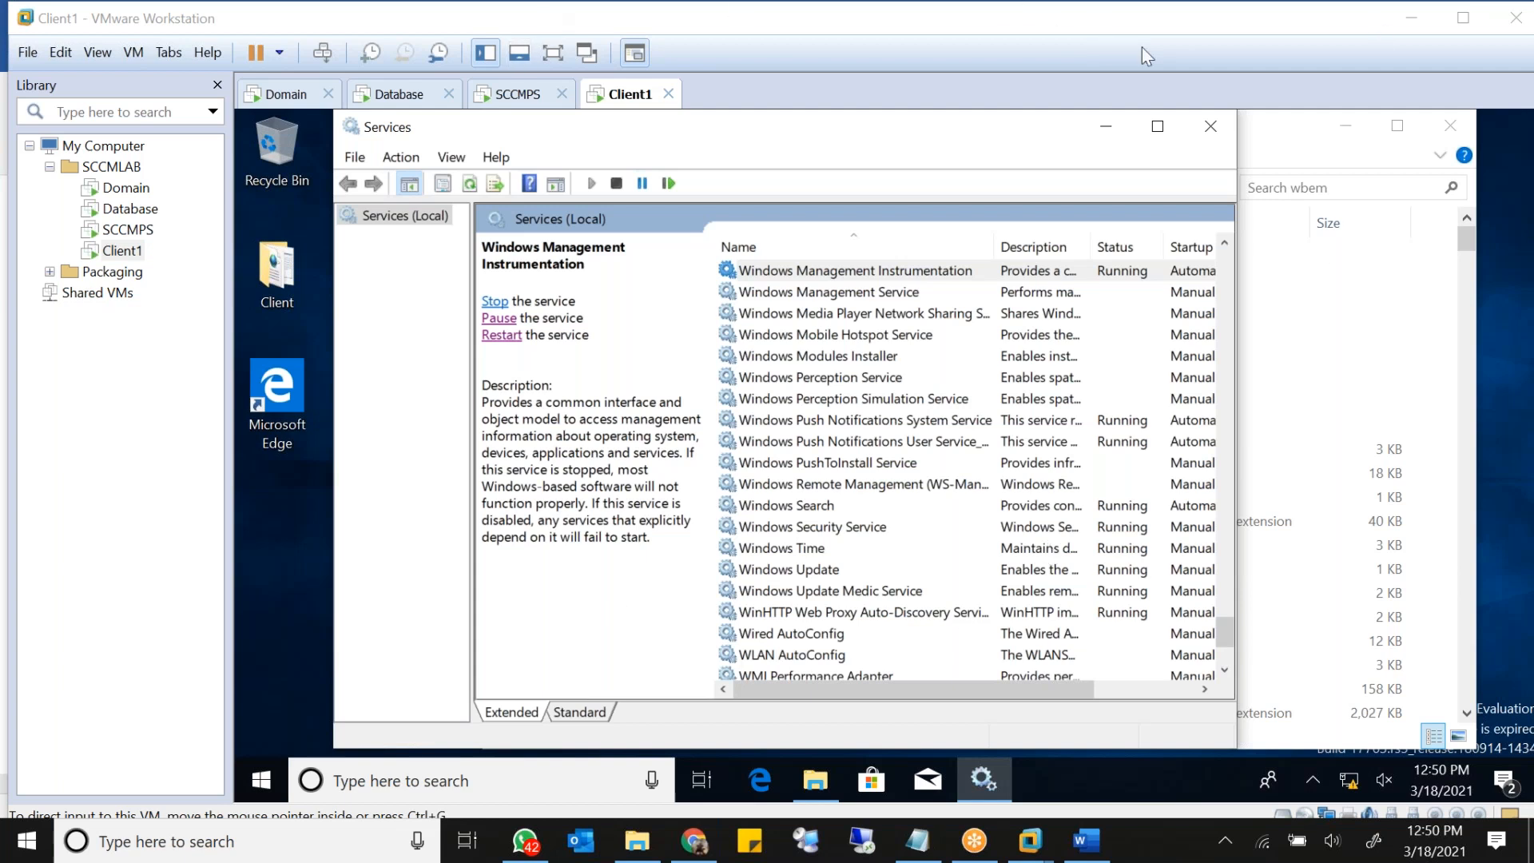
Step: Check the Windows Management Instrumentation service and the wbem folder's contents, and close the Services console
left_click(851, 274)
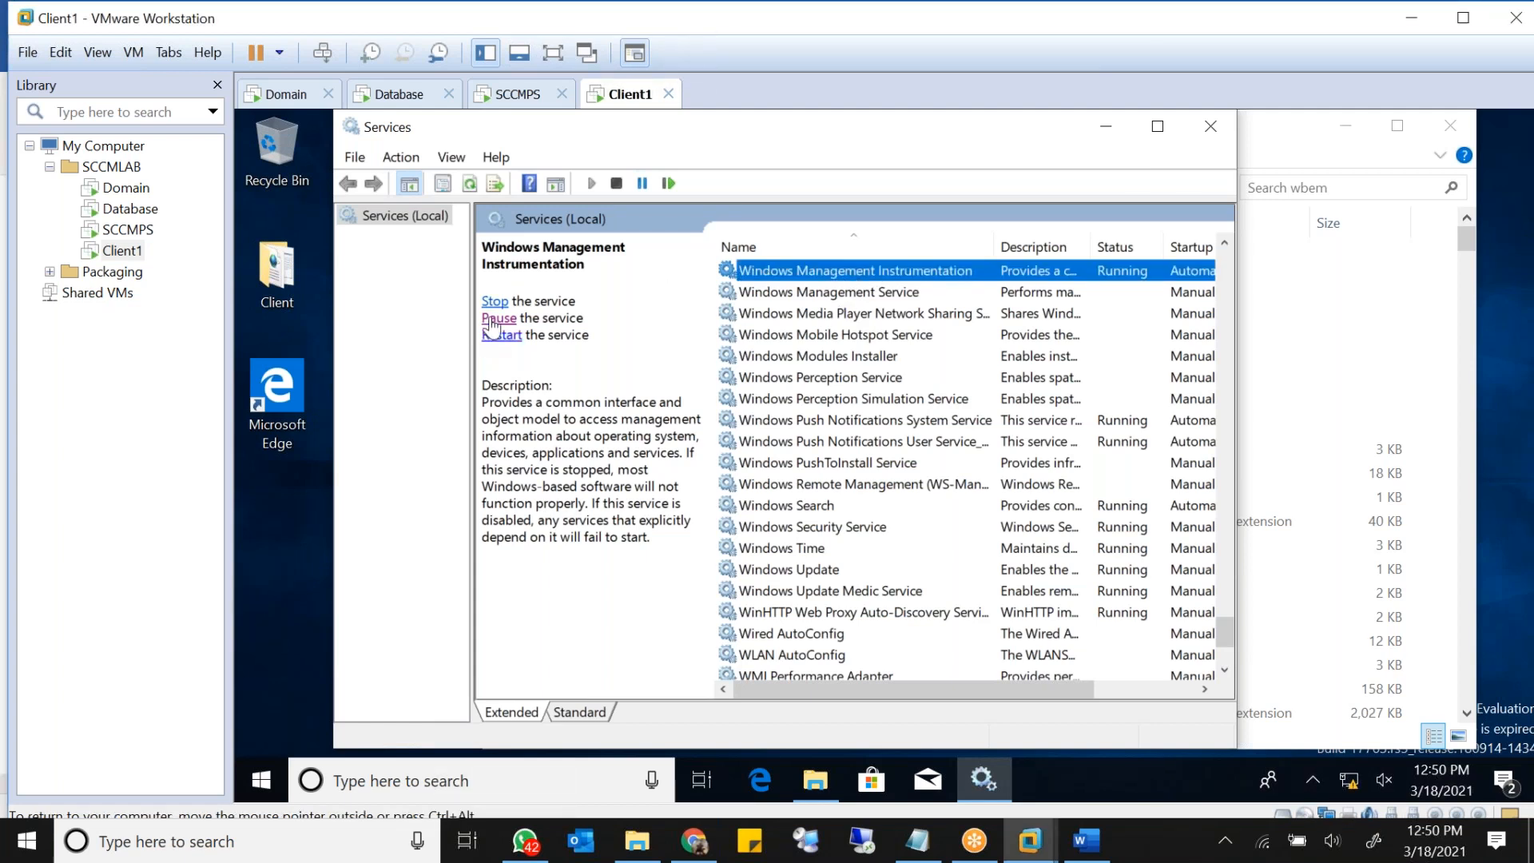
left_click(1297, 136)
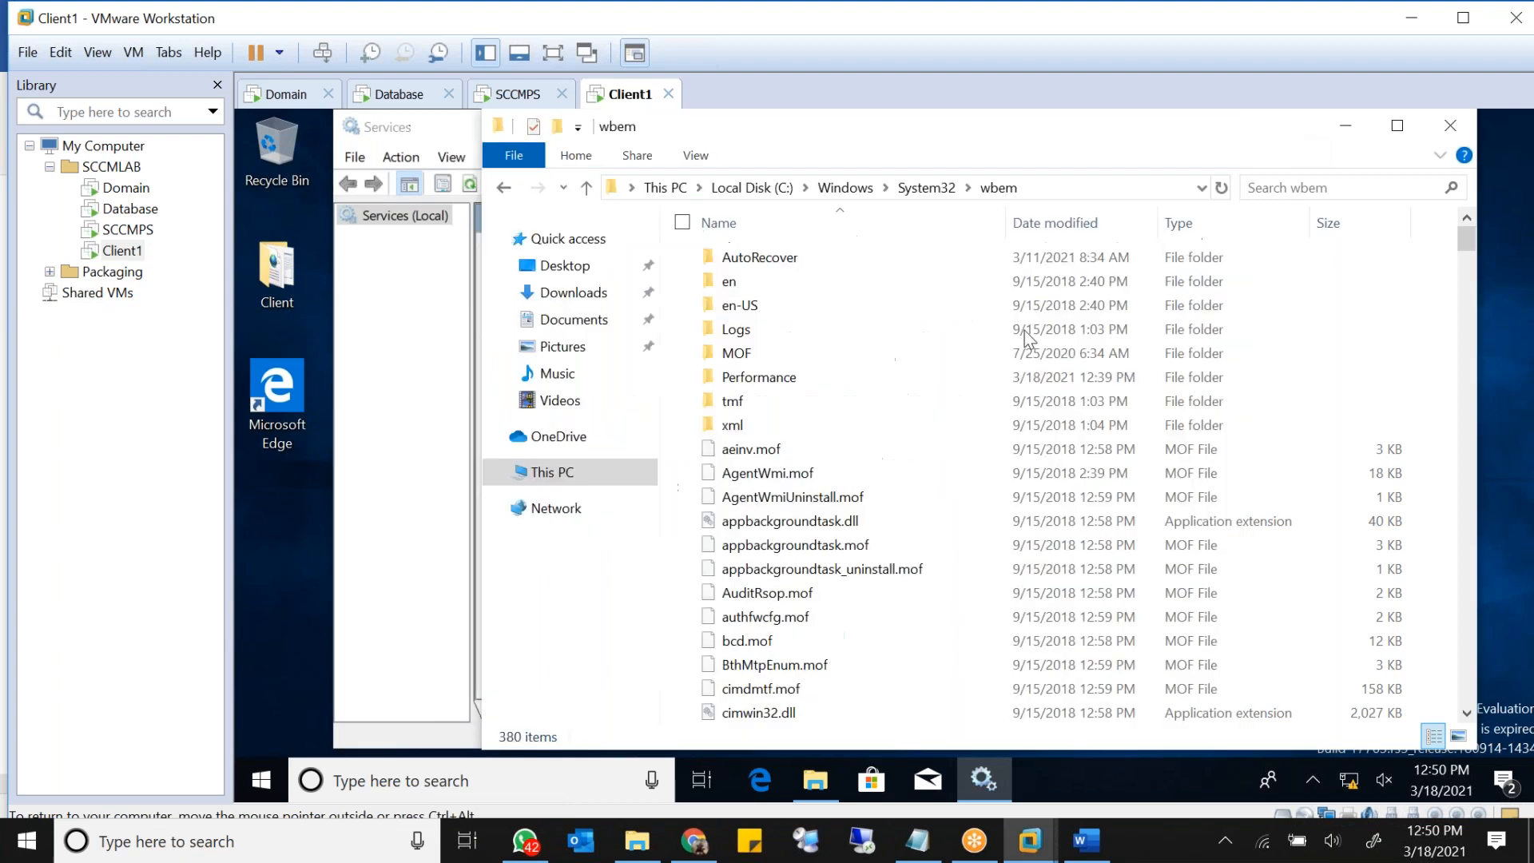
left_click(830, 386)
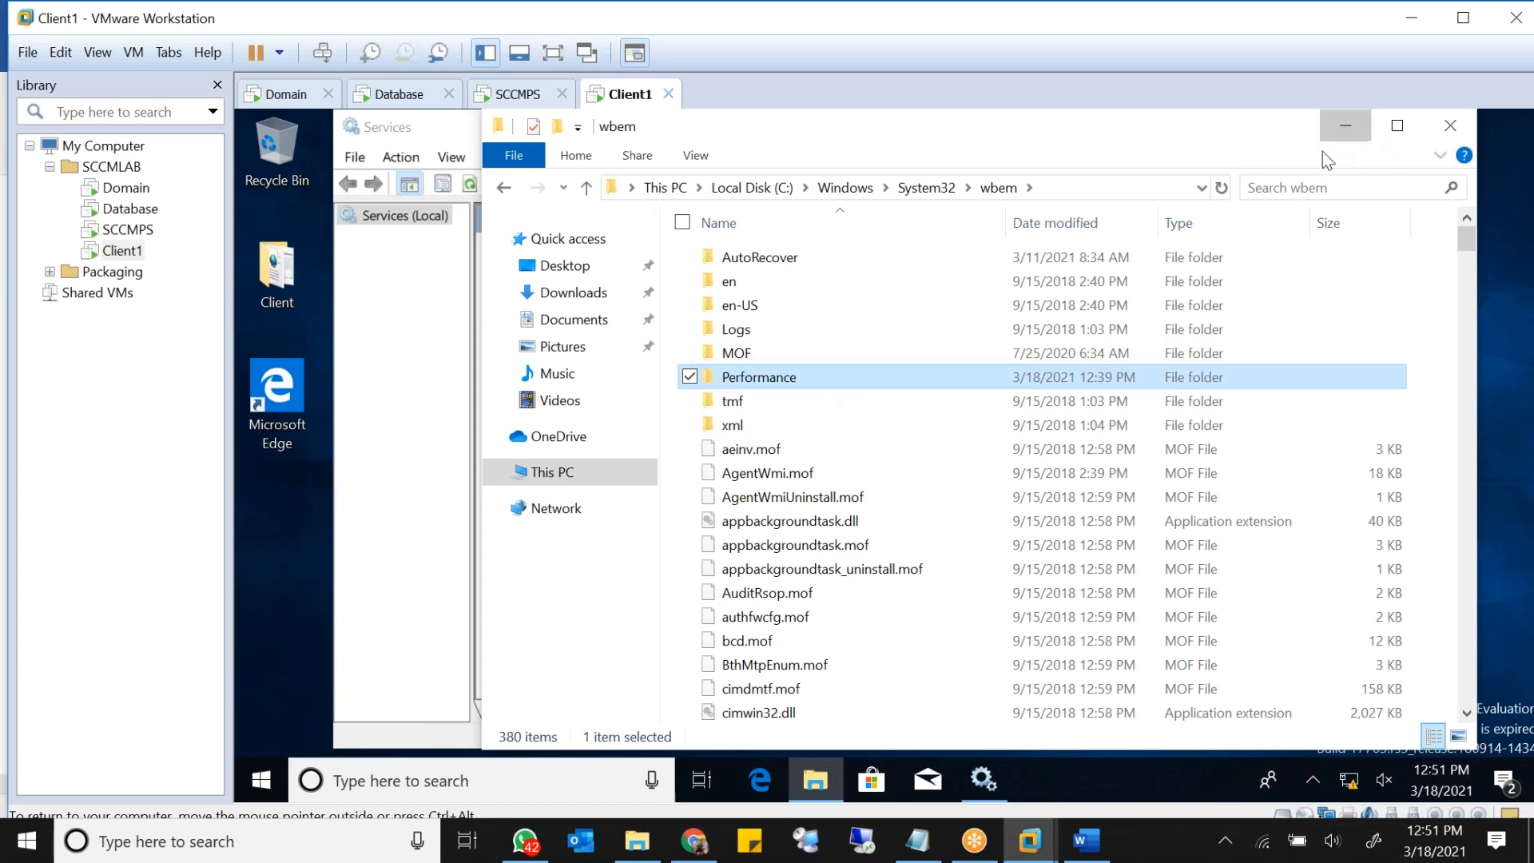
left_click(1346, 125)
left_click(1210, 128)
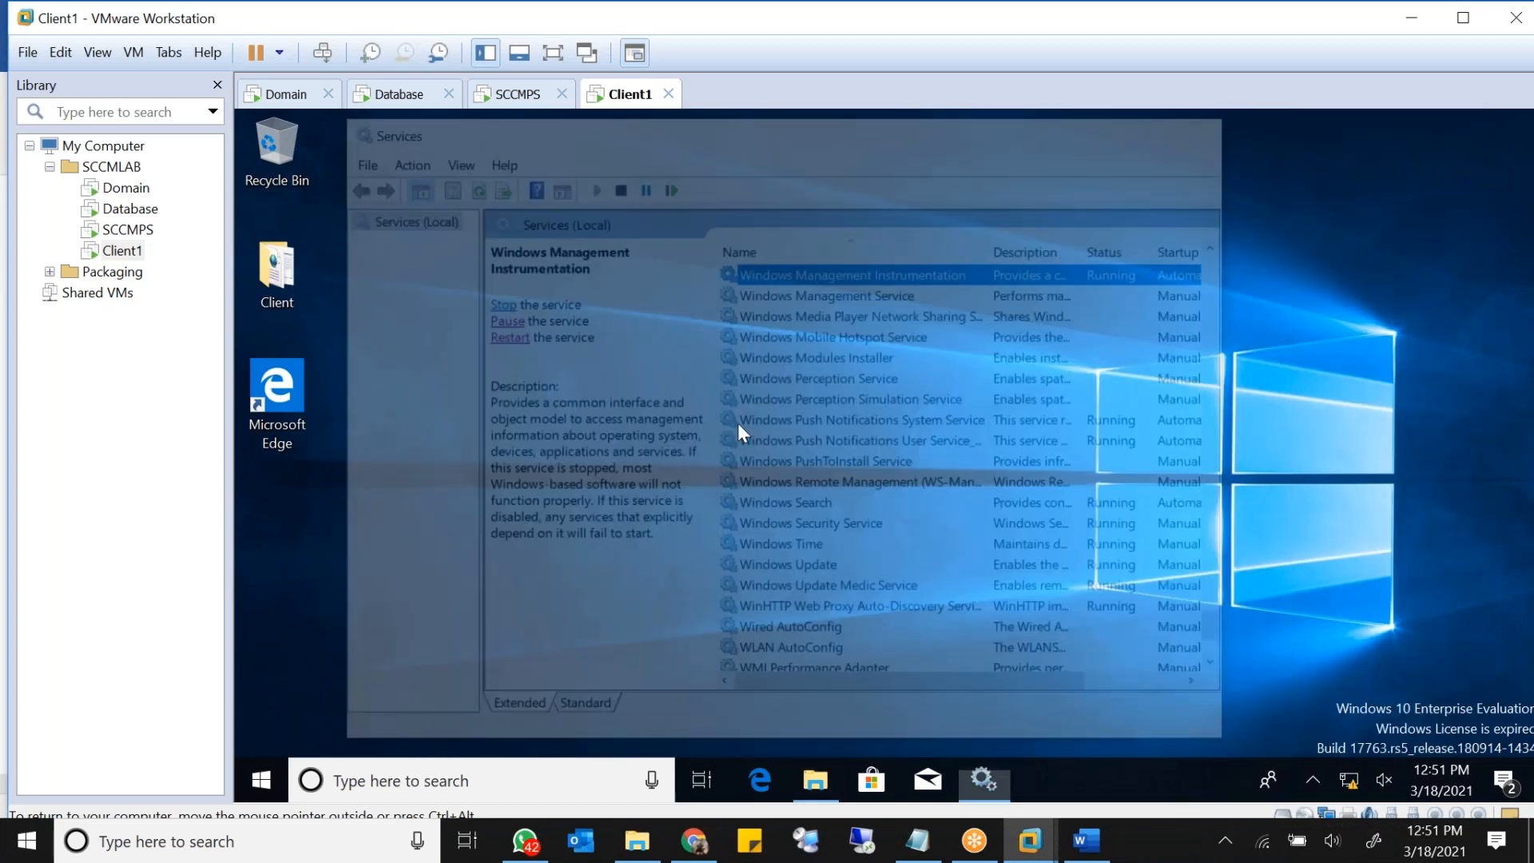
Step: Try to open the administrative share \\mecmps\c$ from the wbem File Explorer window
left_click(815, 780)
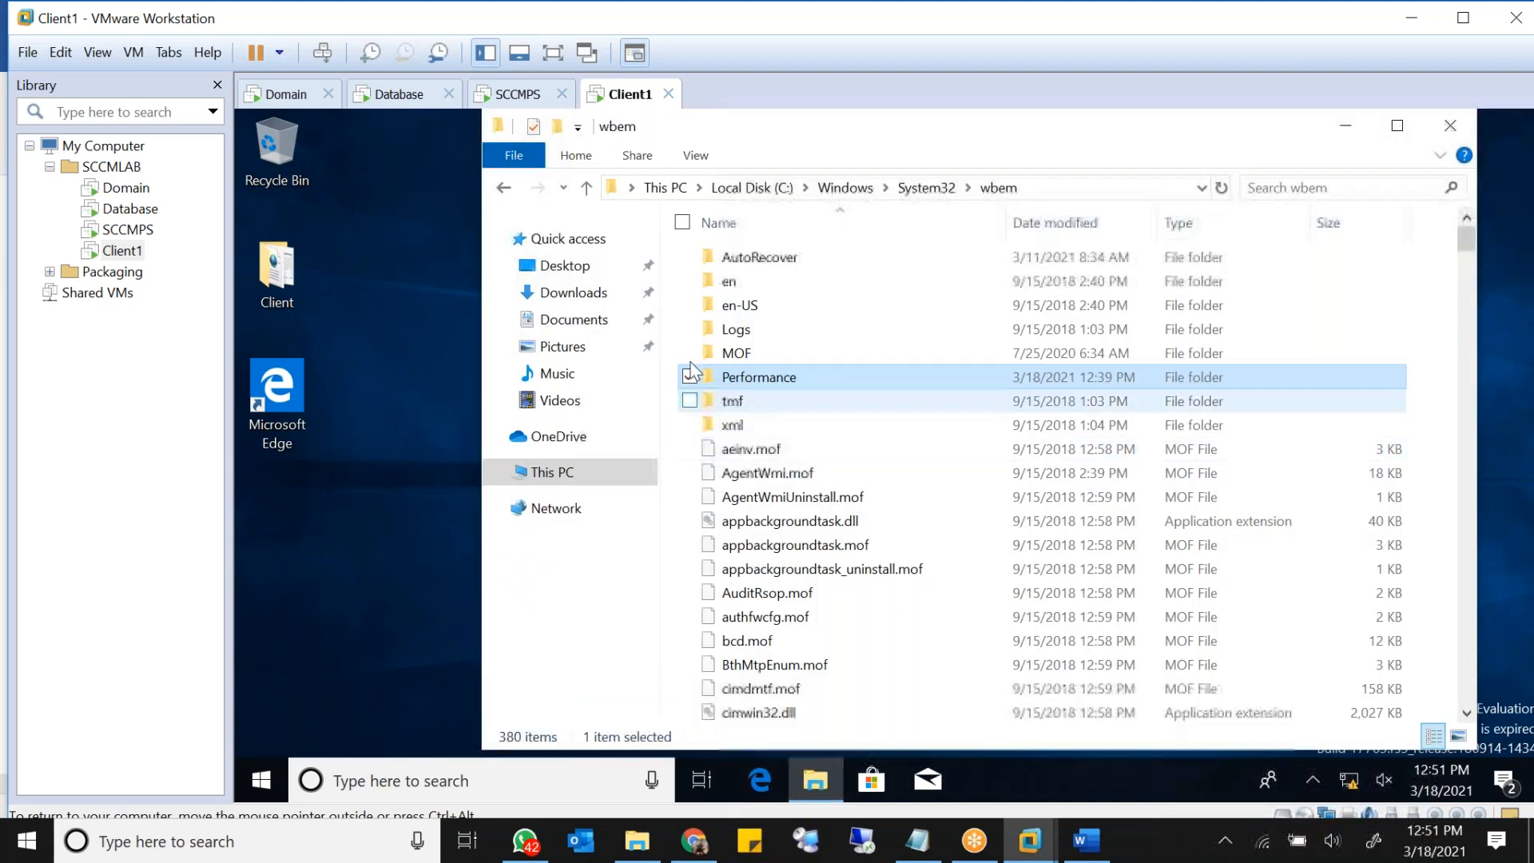
left_click(1058, 189)
type("\\\\mecm")
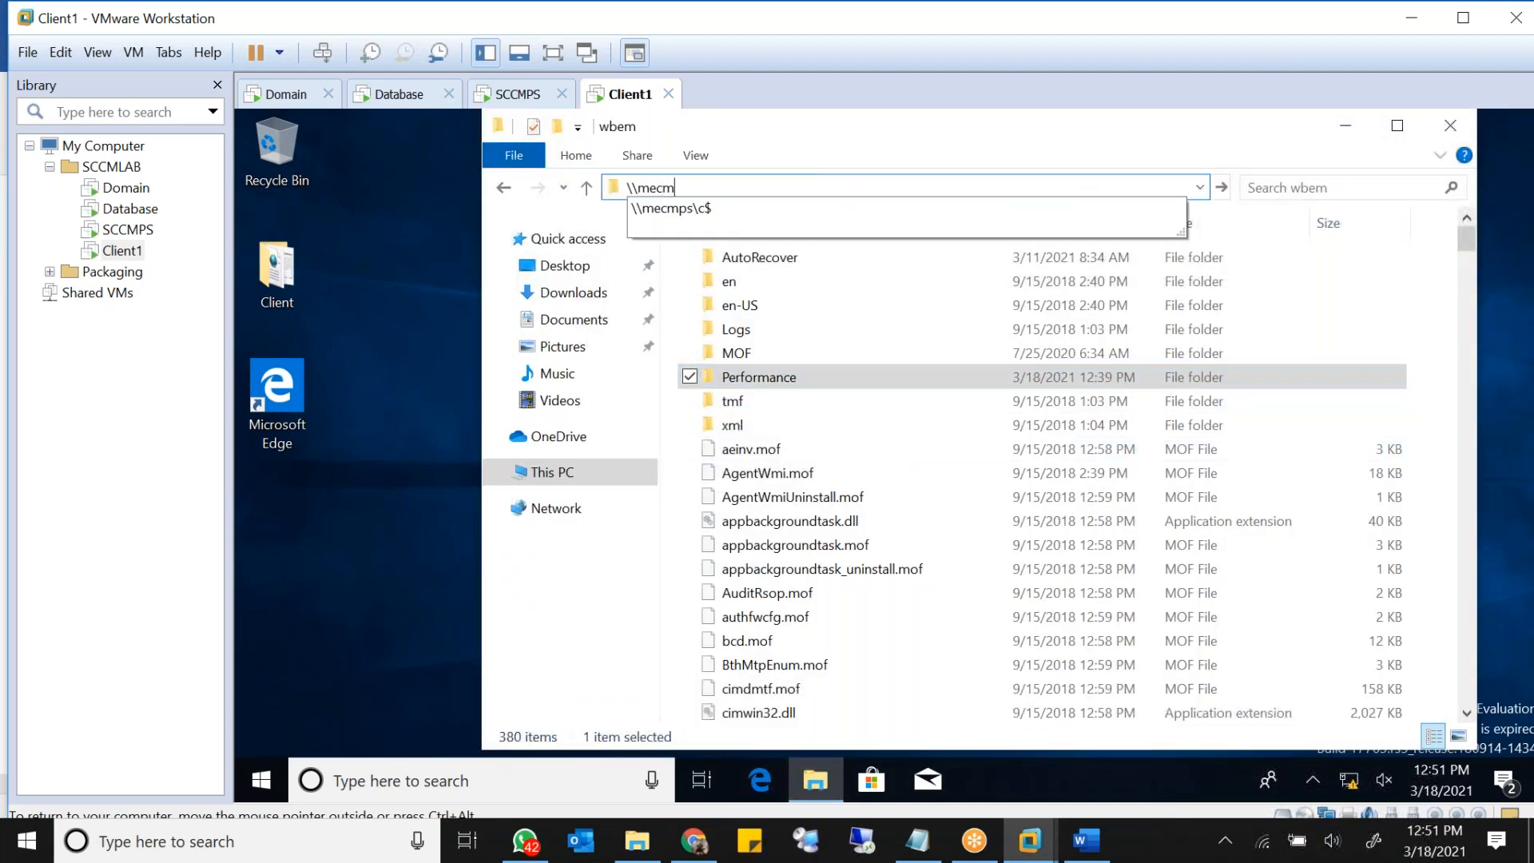
key("Down")
key("Return")
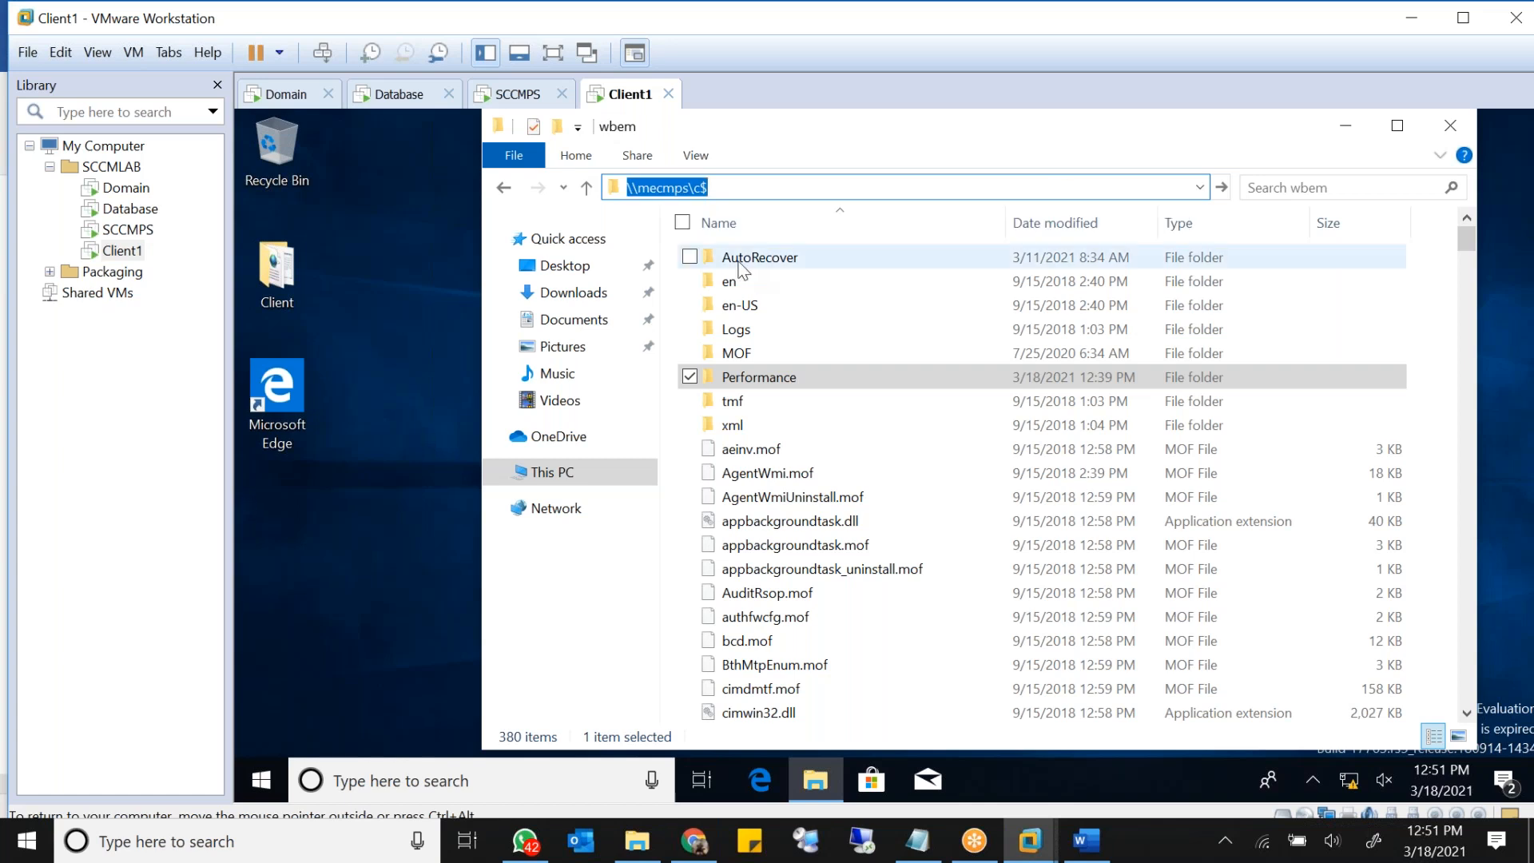
left_click(741, 187)
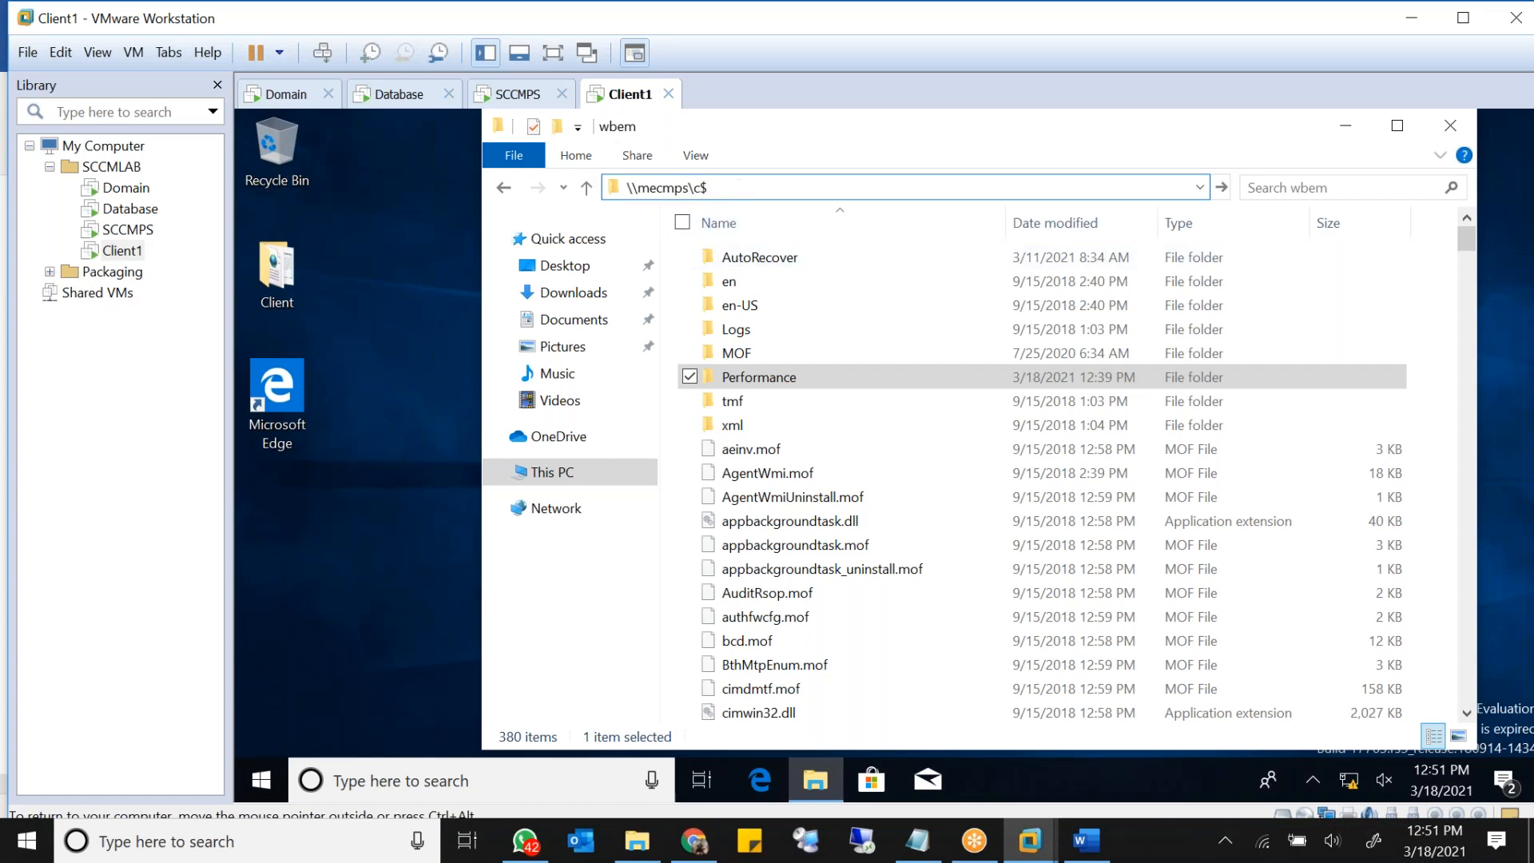
key("Return")
left_click(741, 189)
key("Return")
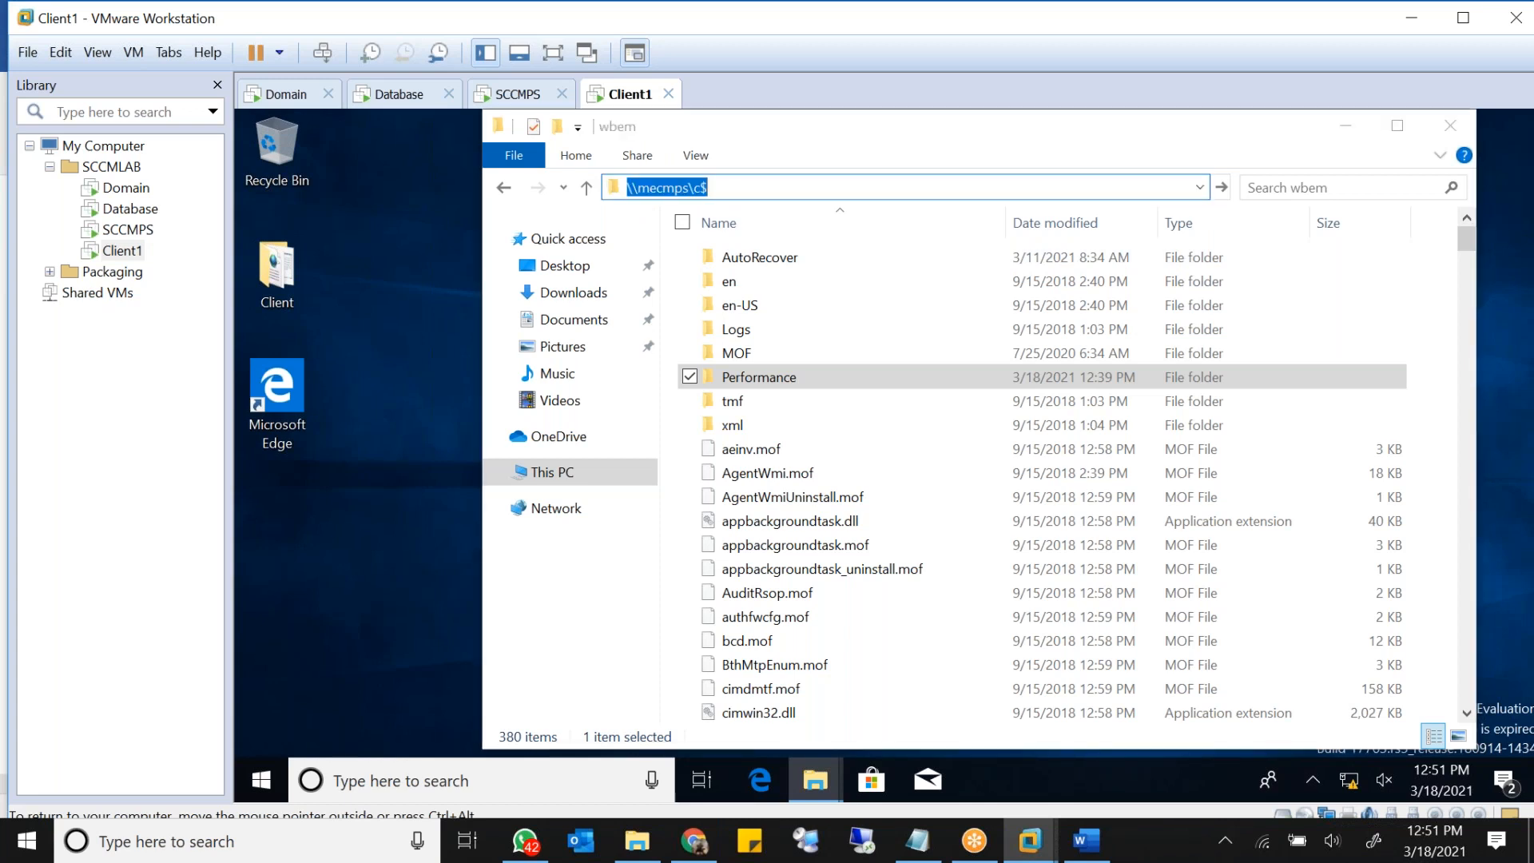
left_click(1047, 476)
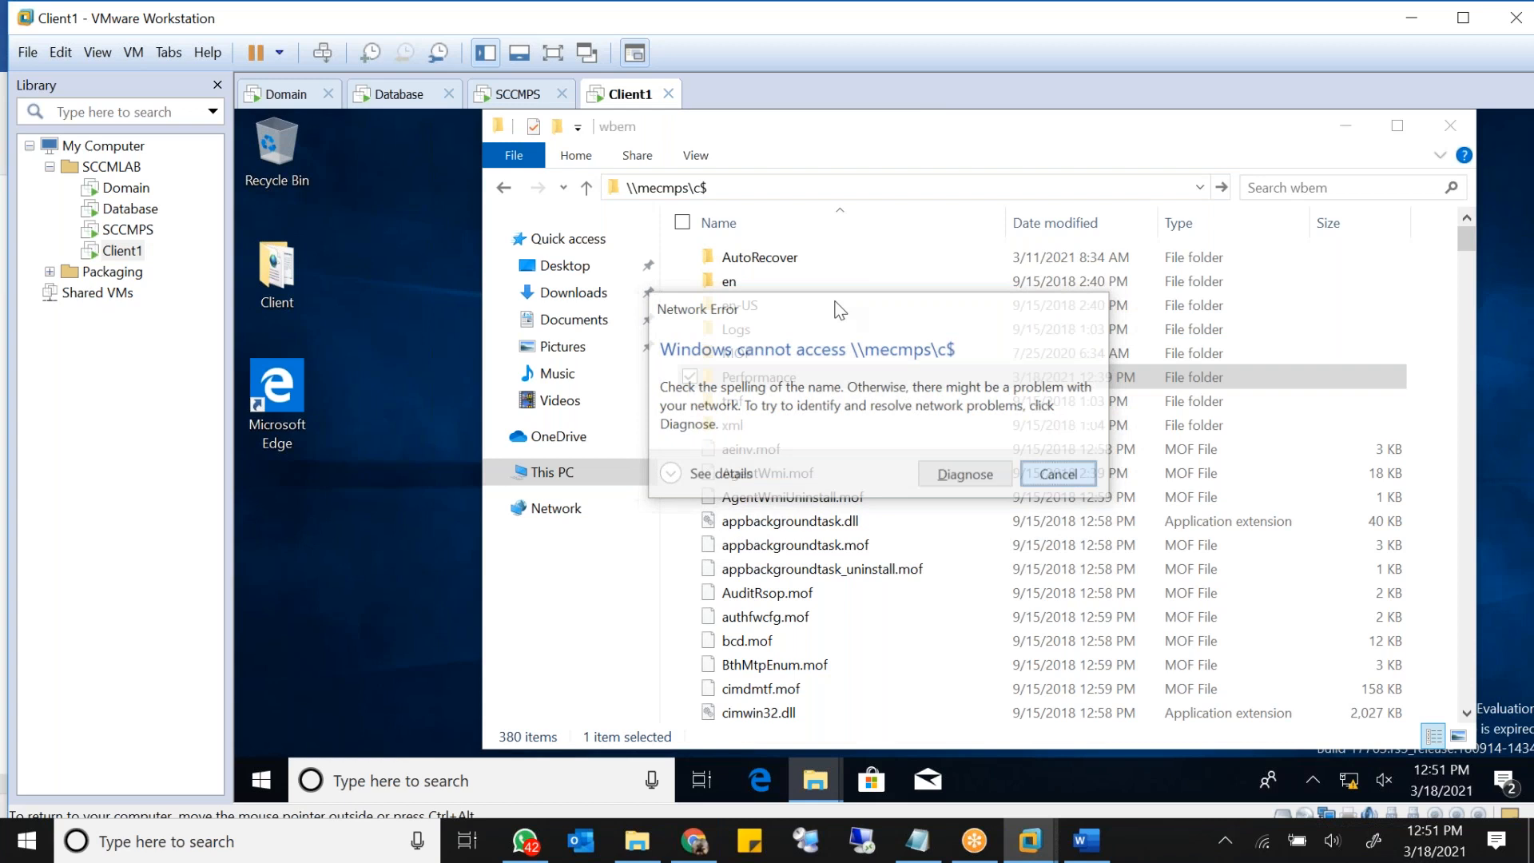
Step: Retry connecting to \\mecmps\c$ in File Explorer, entering the full network path again
left_click(715, 185)
key("Return")
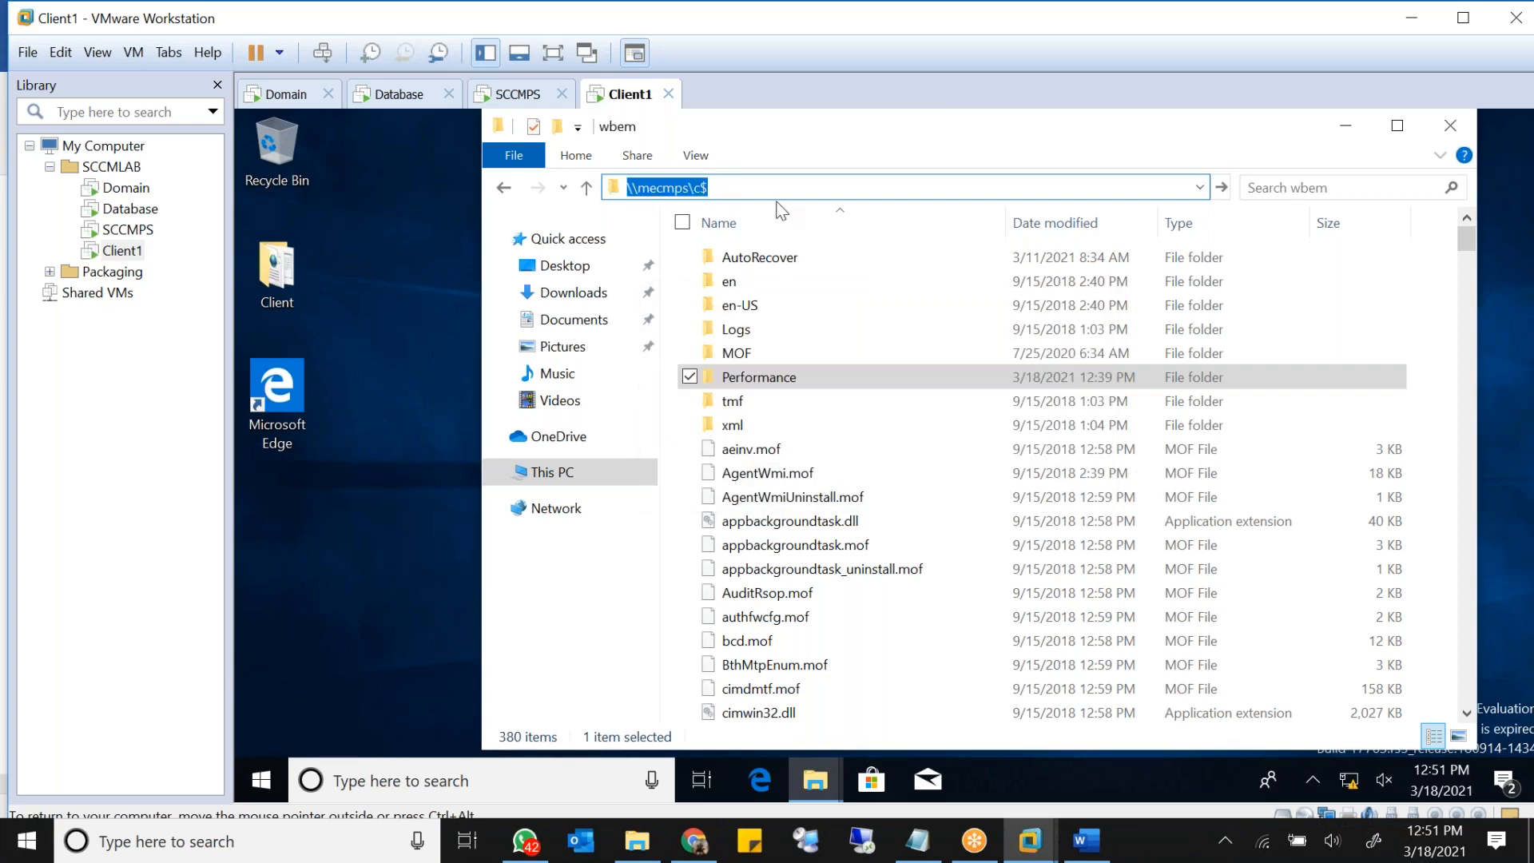
left_click(1059, 476)
left_click(807, 192)
key("Return")
type("\\\\mecm")
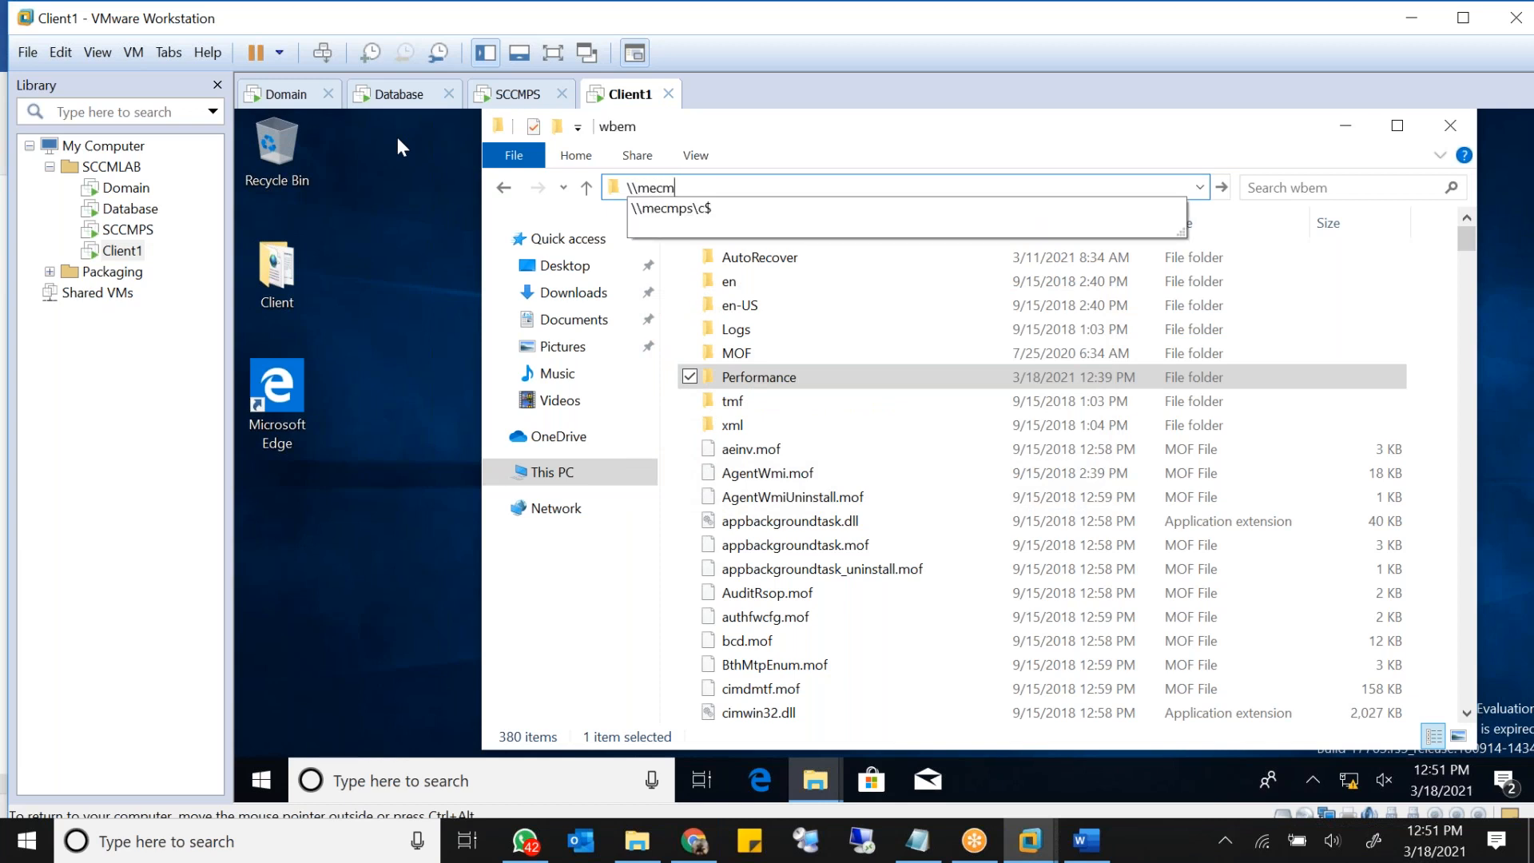
type("ps\\c$")
key("Return")
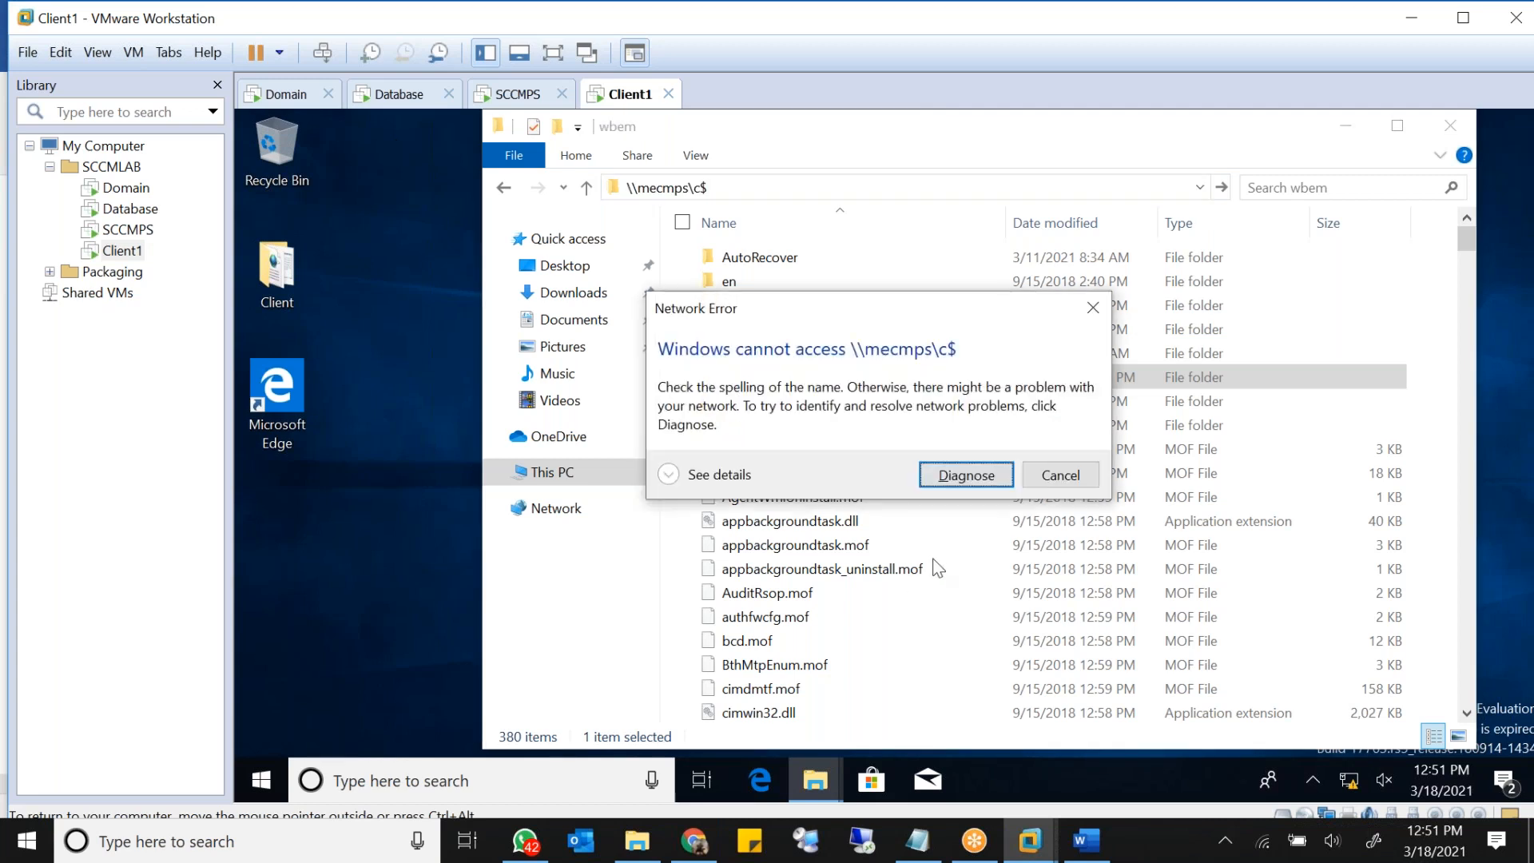
left_click(1061, 475)
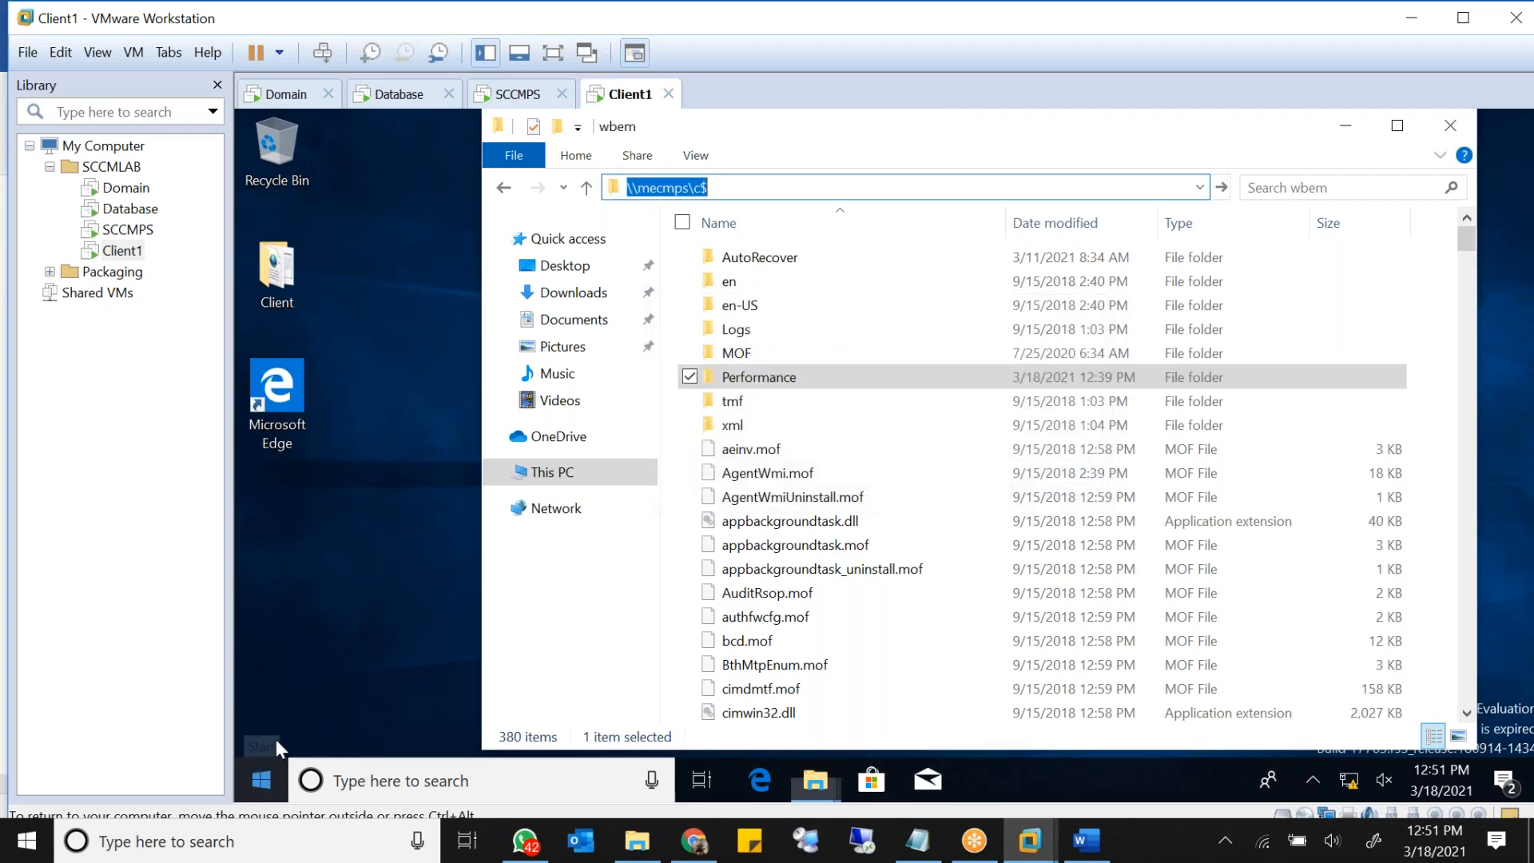
Step: Open Command Prompt and ping mecmps to test the connection, stopping the ping early
right_click(262, 779)
left_click(319, 678)
type("cmd")
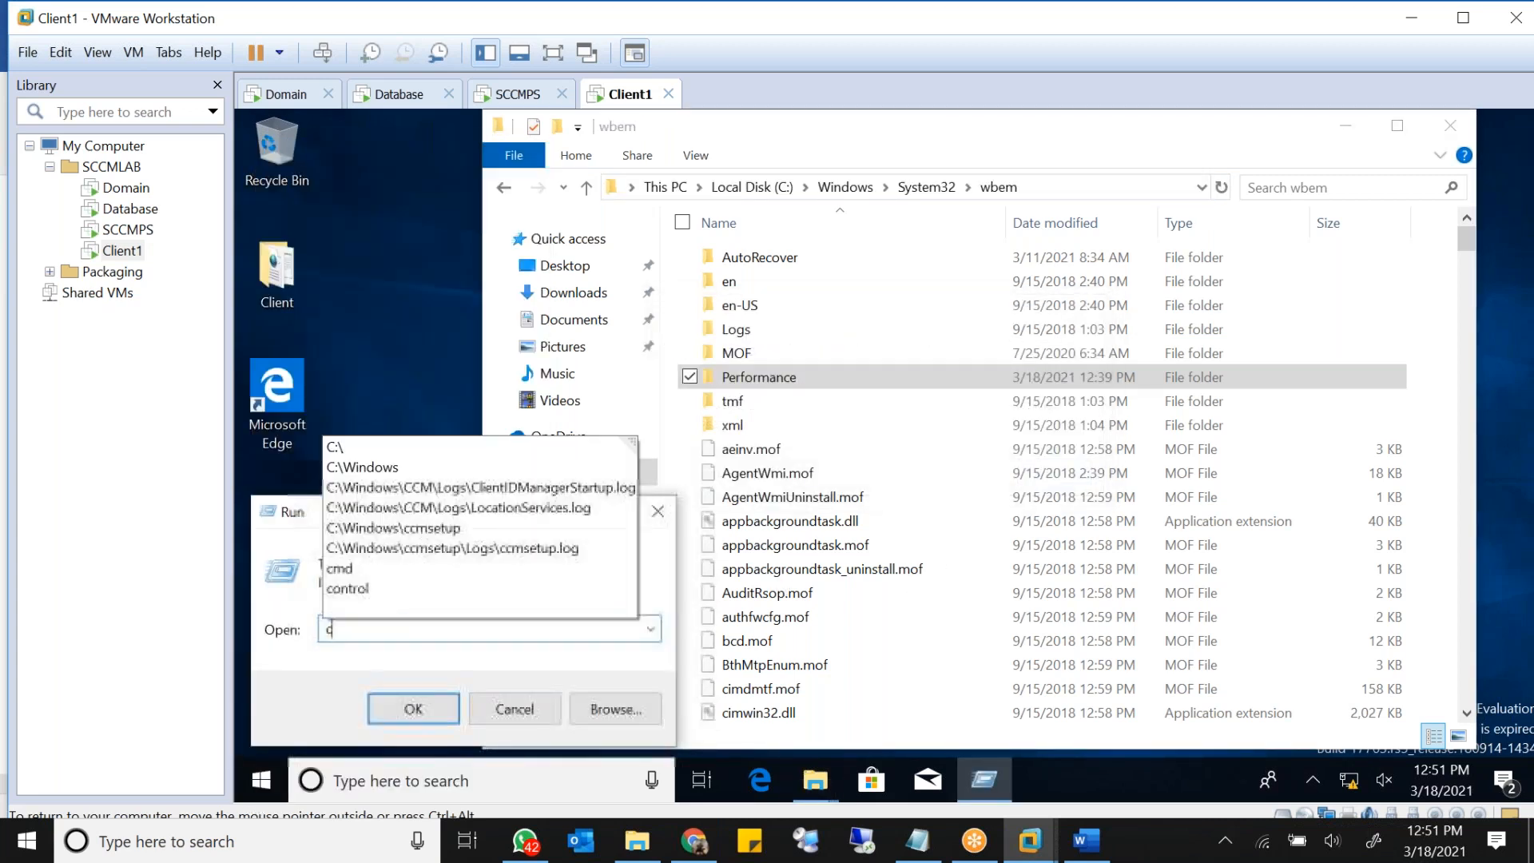
key("Return")
type("pi")
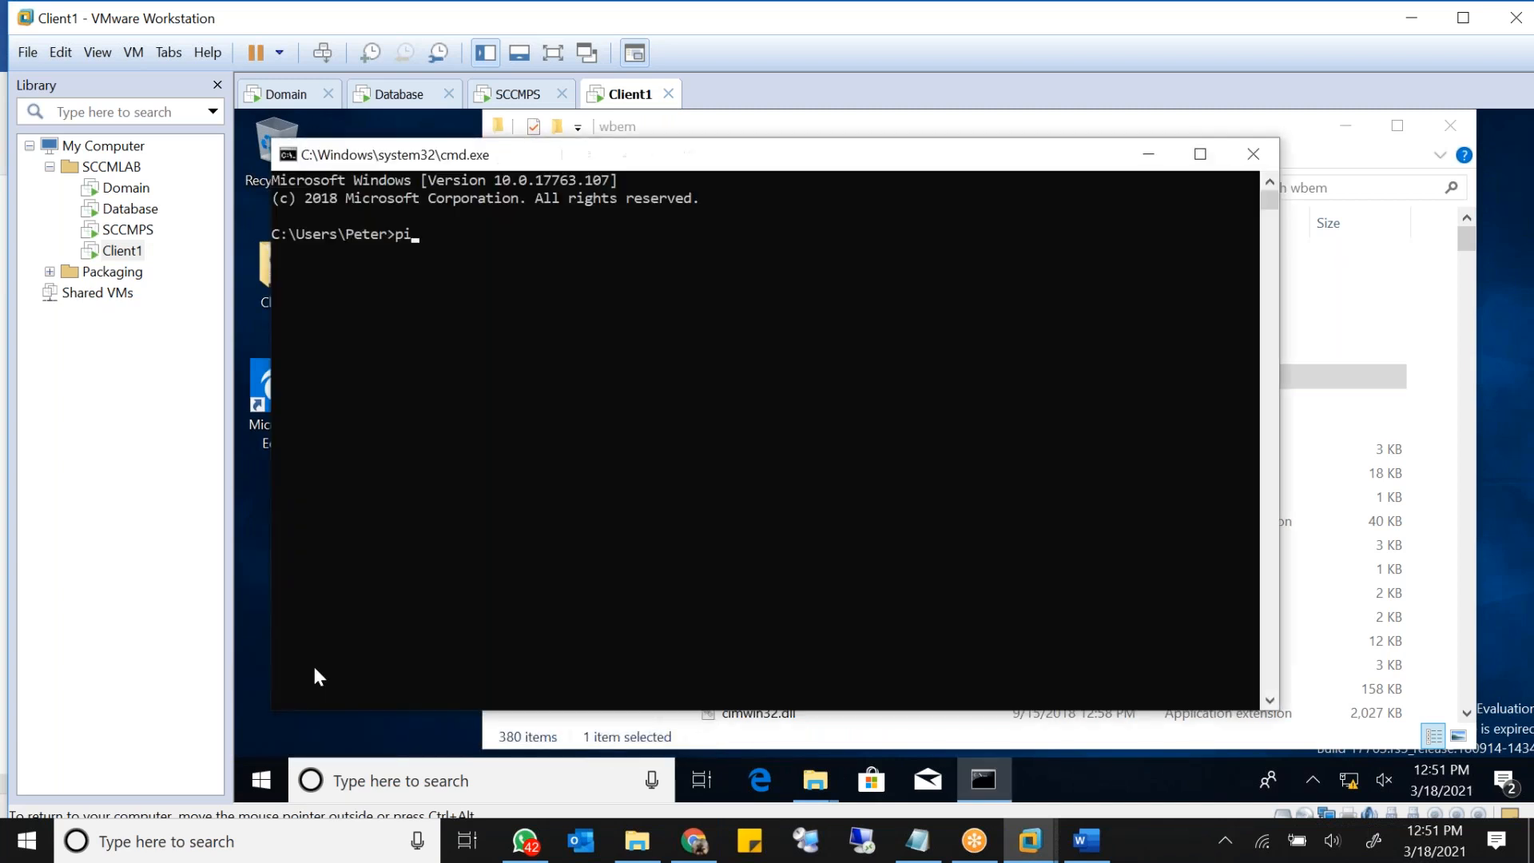
type("ng mecmps")
key("Return")
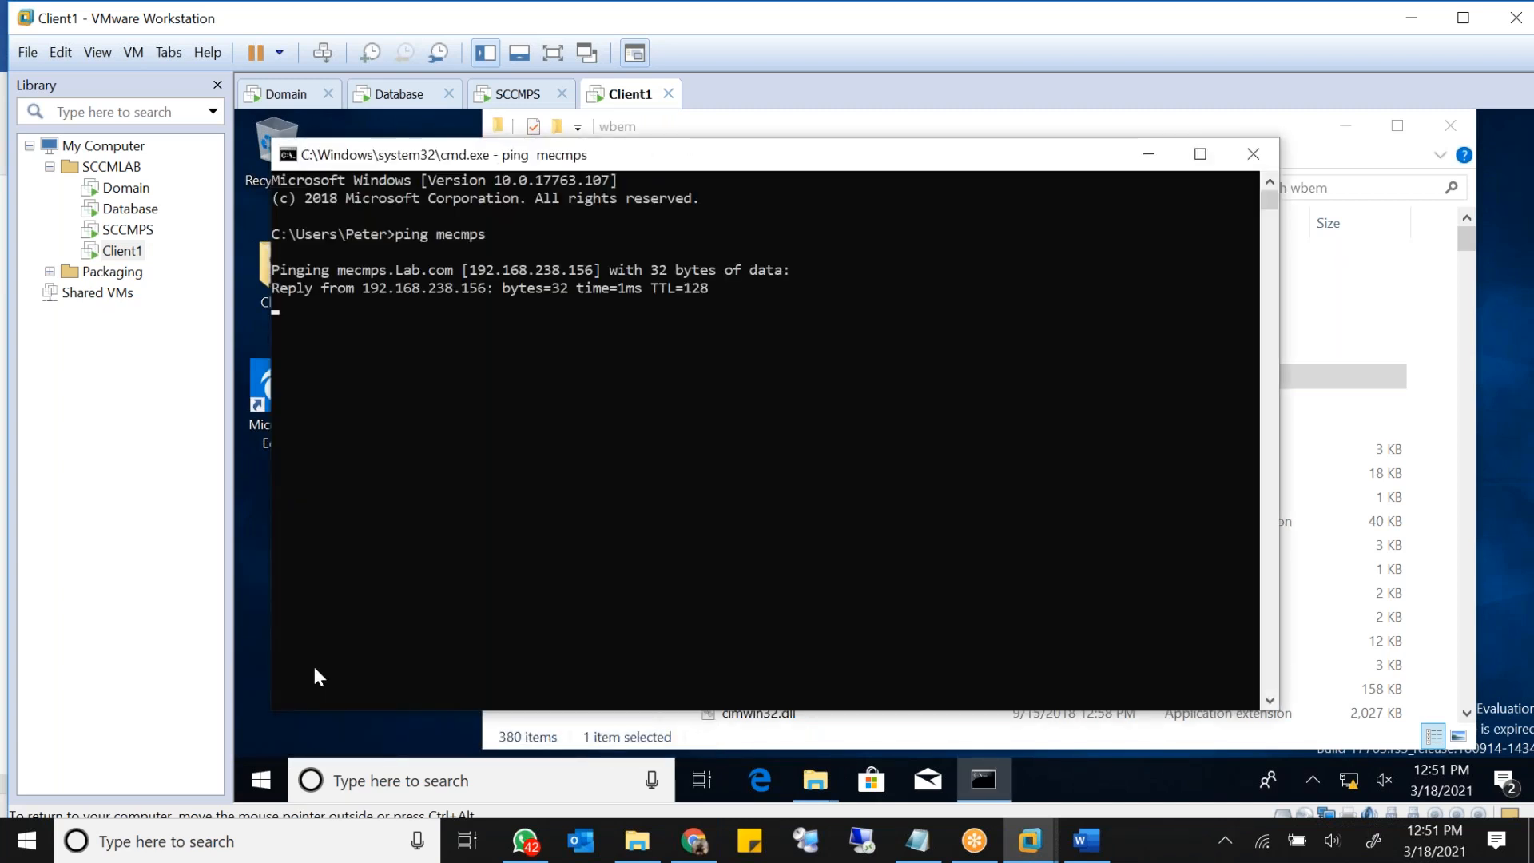
key("ctrl+c")
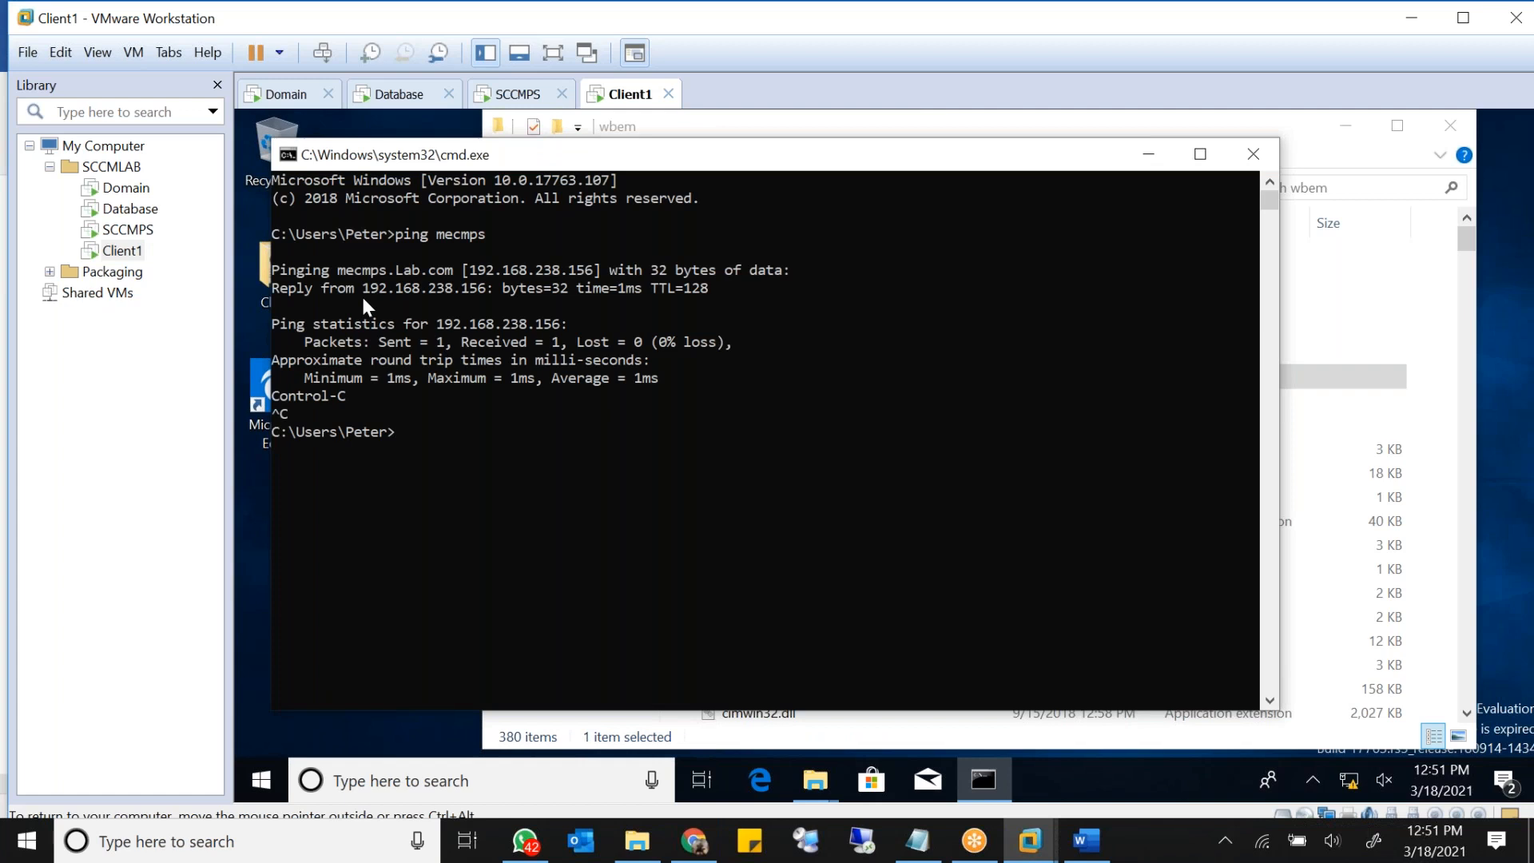
Step: Copy the server's IP address from the ping reply, try to open \\192.168.238.156\c$ in File Explorer, and close Command Prompt
left_click_drag(364, 290, 483, 302)
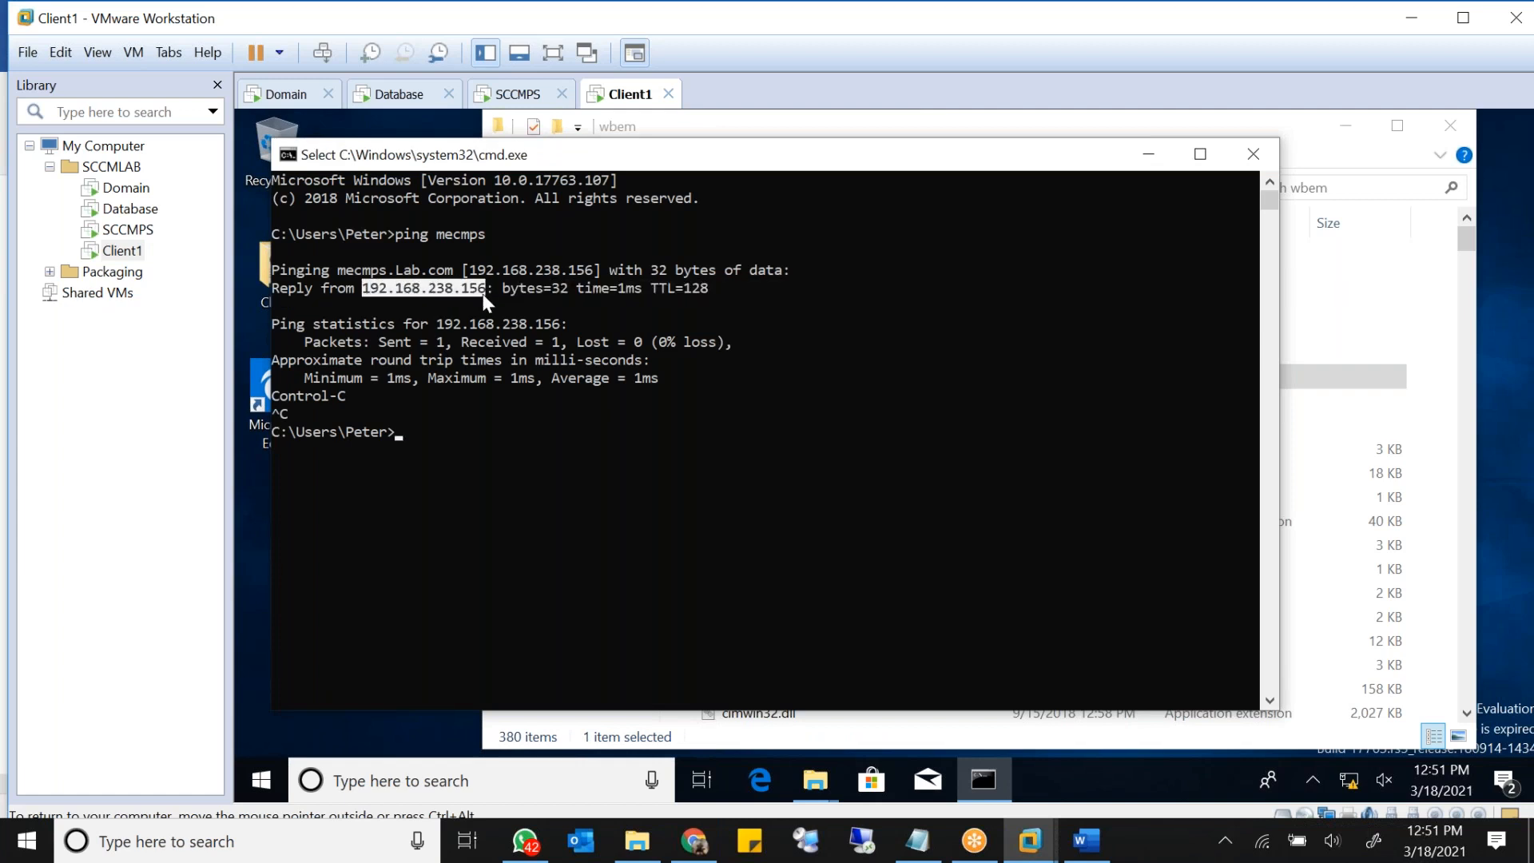
right_click(553, 388)
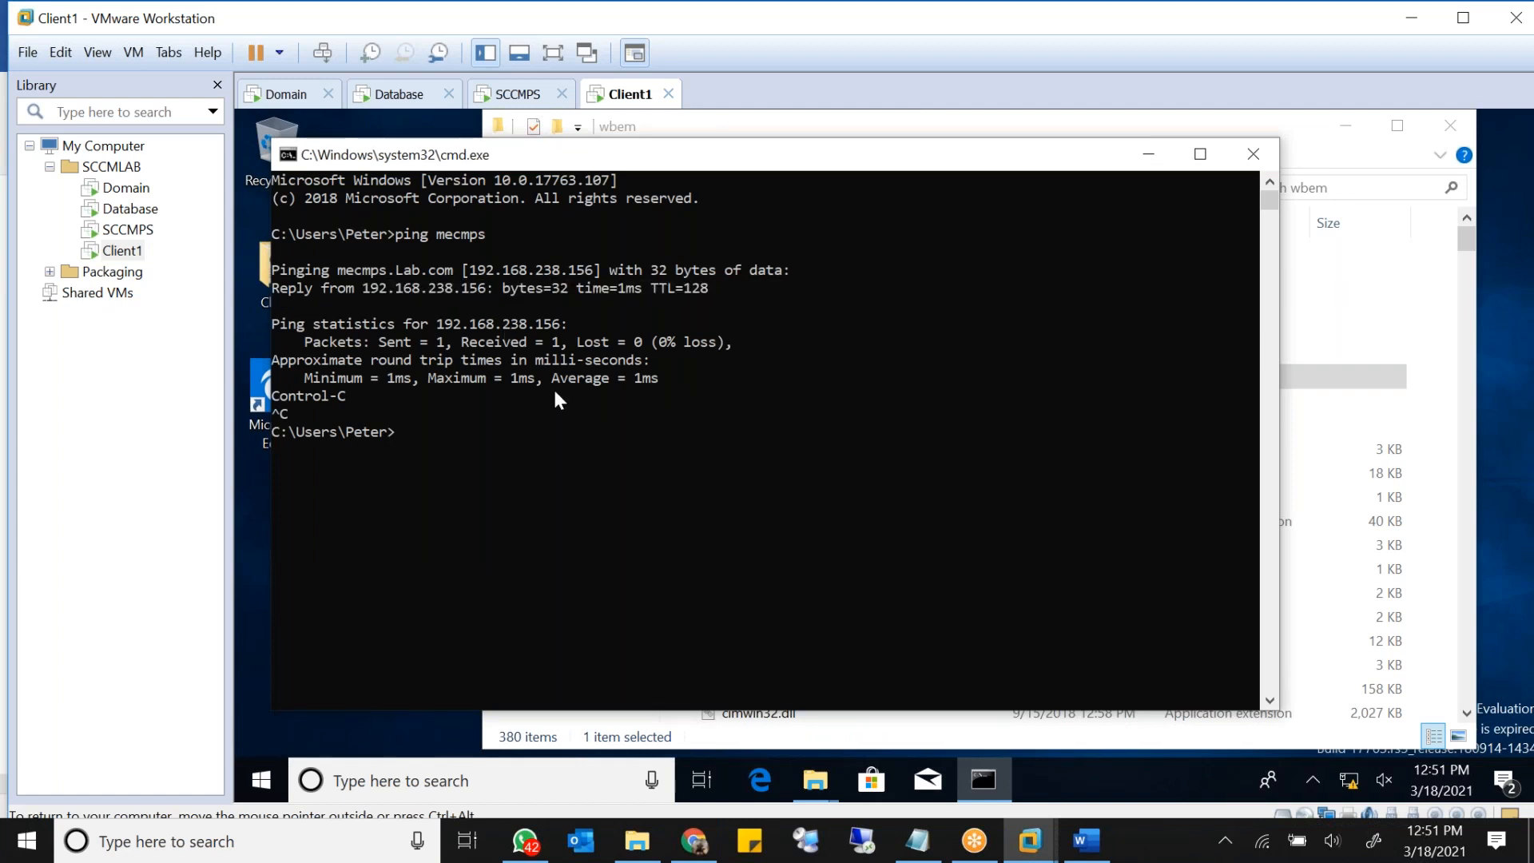
left_click(1334, 150)
left_click(1080, 189)
type("\\\\")
key("ctrl+v")
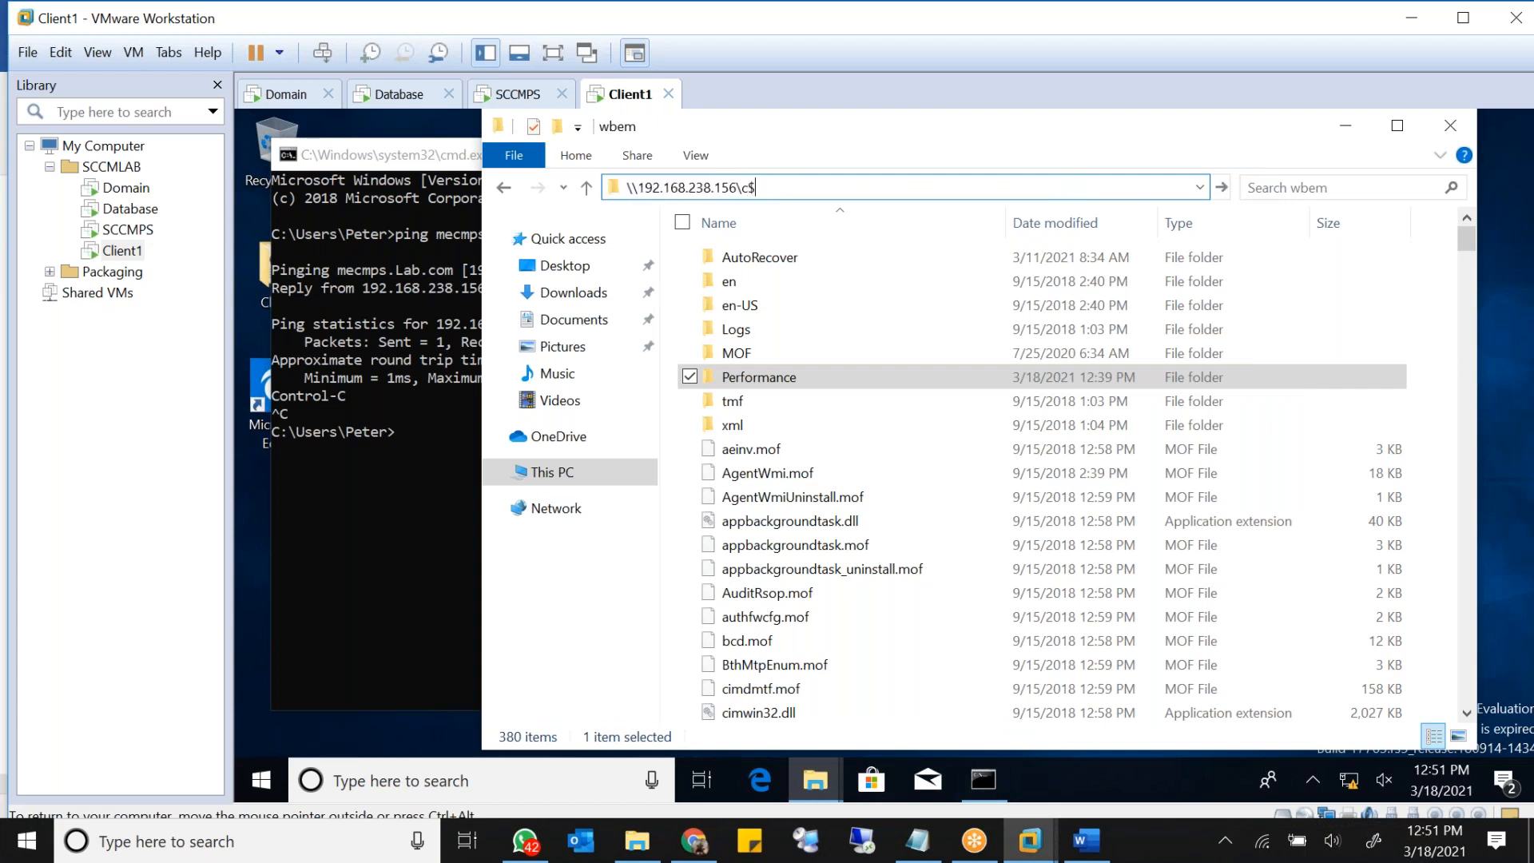
key("ctrl+a")
key("Return")
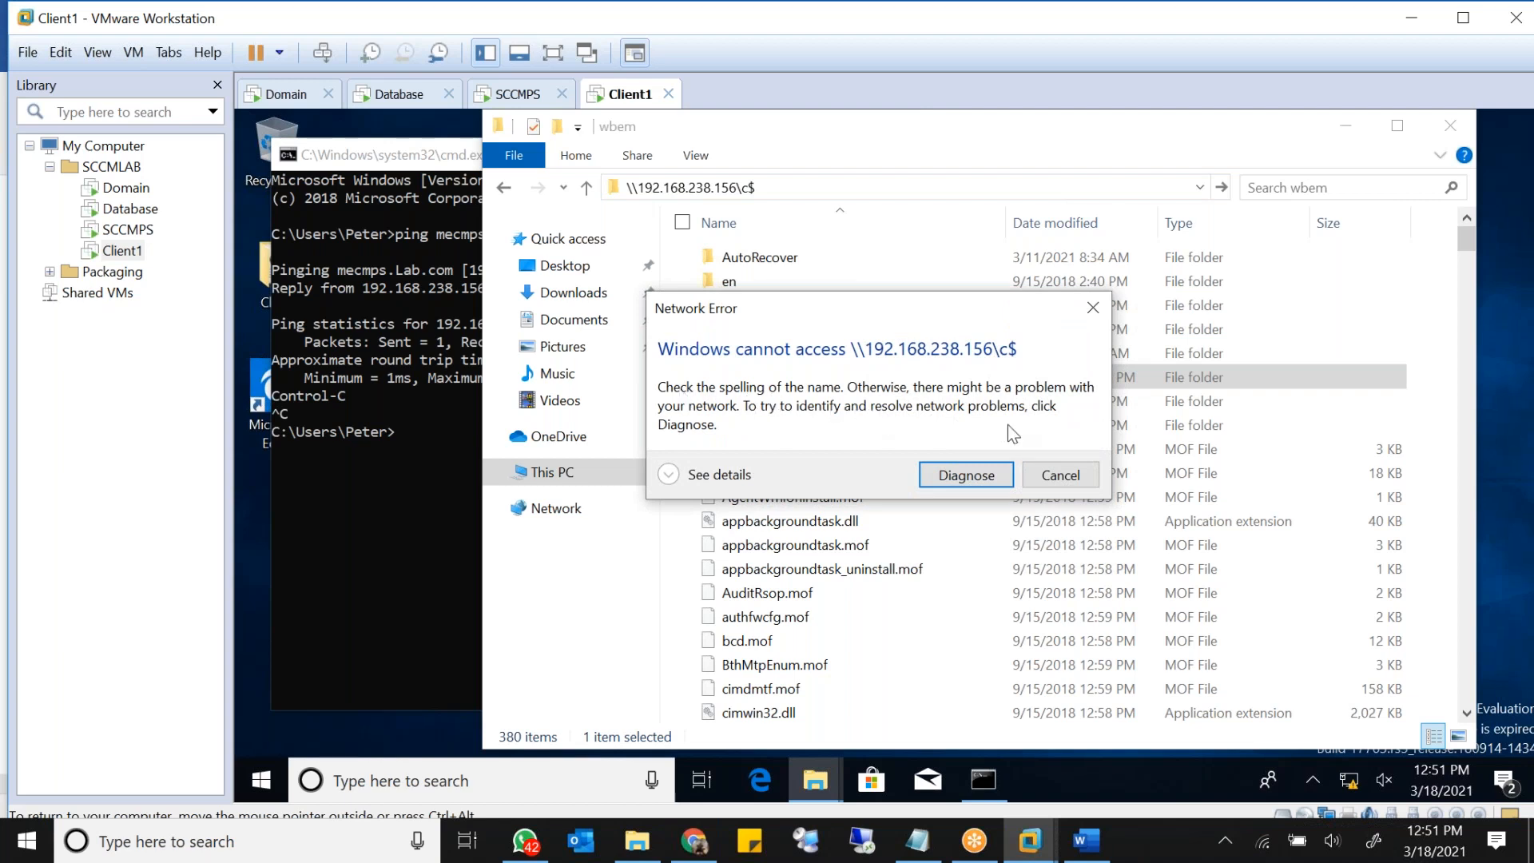
left_click(1038, 475)
left_click(477, 223)
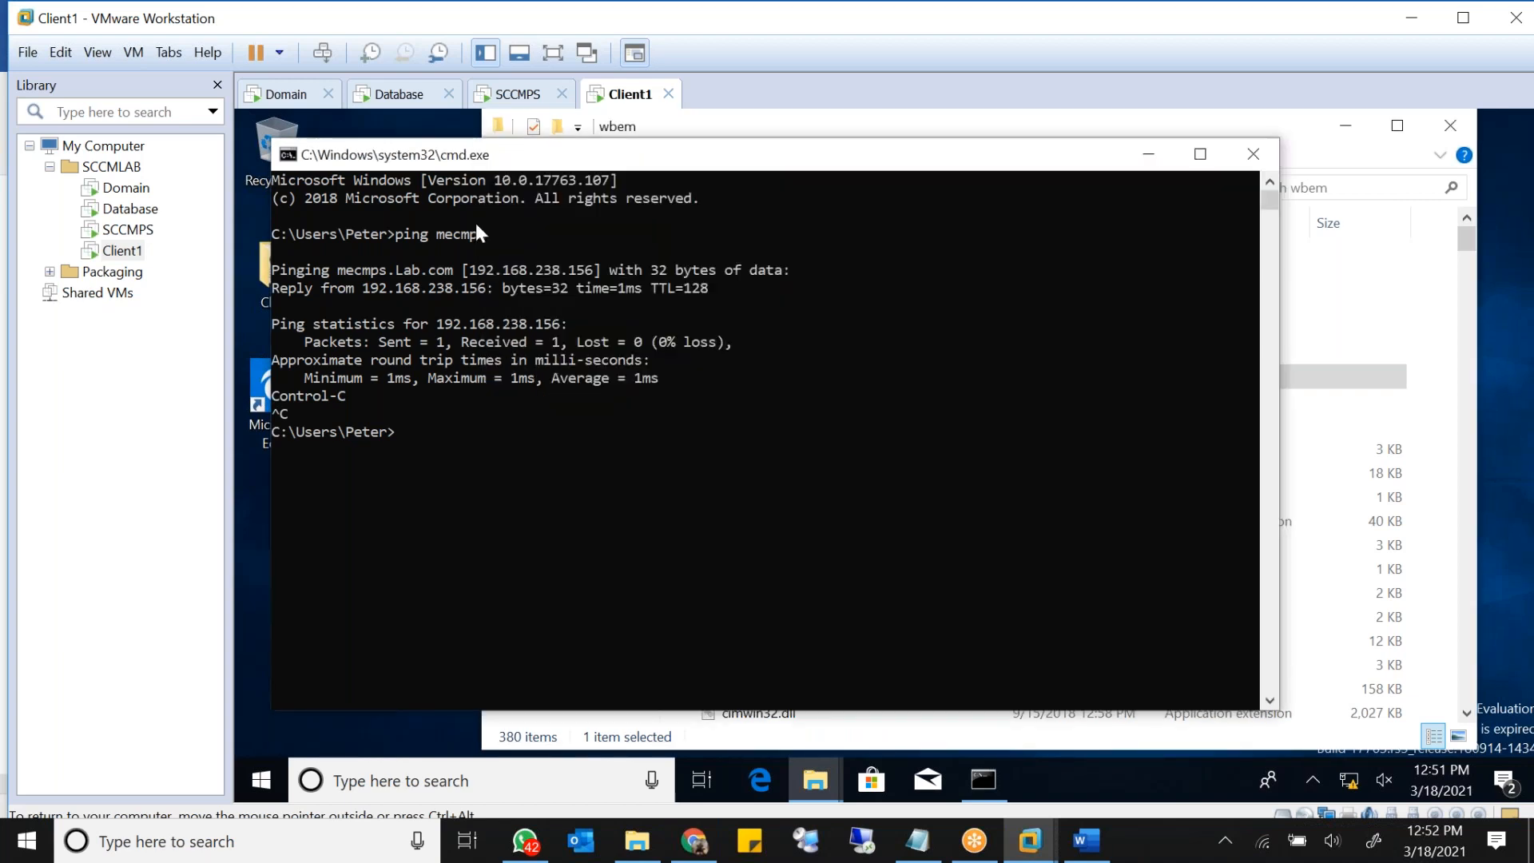
left_click(1253, 154)
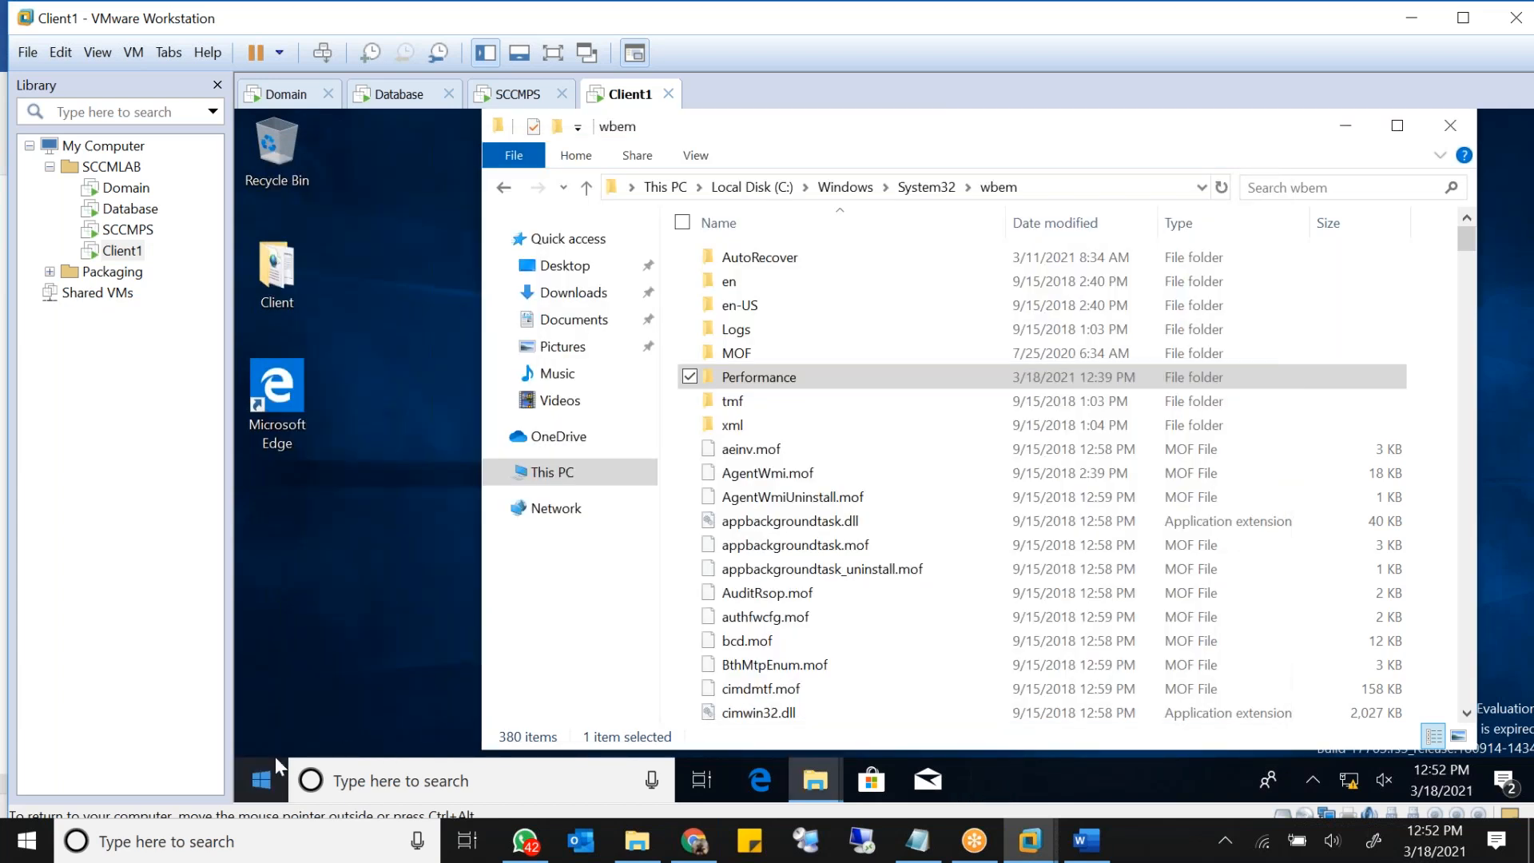
Step: Try to open the share \\mecmps\c$ through the Run dialog and dismiss the message
right_click(262, 779)
left_click(346, 661)
type("\\\\")
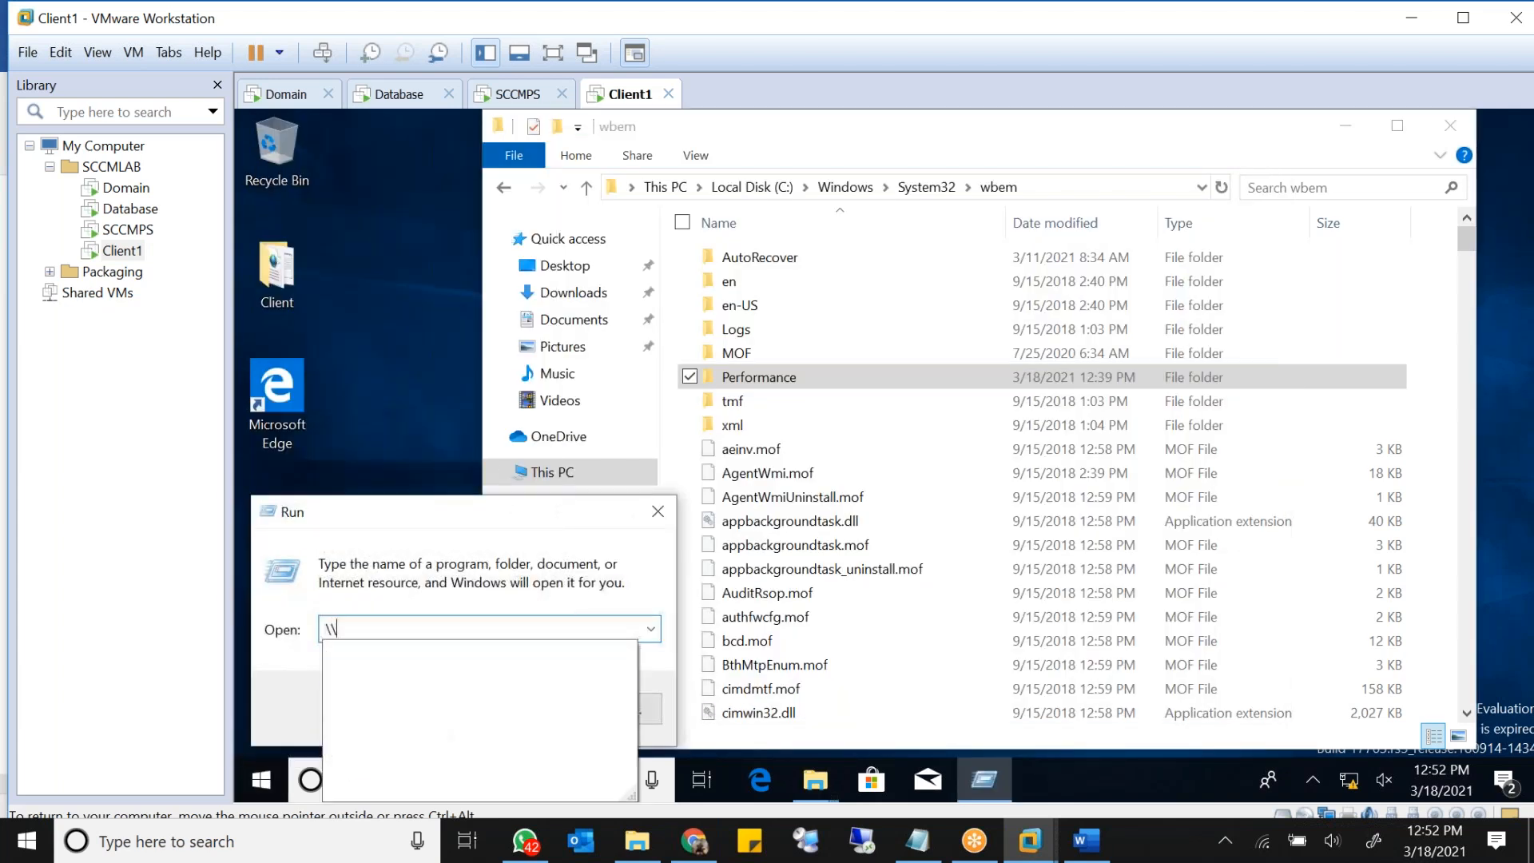
type("me")
key("Down")
key("Return")
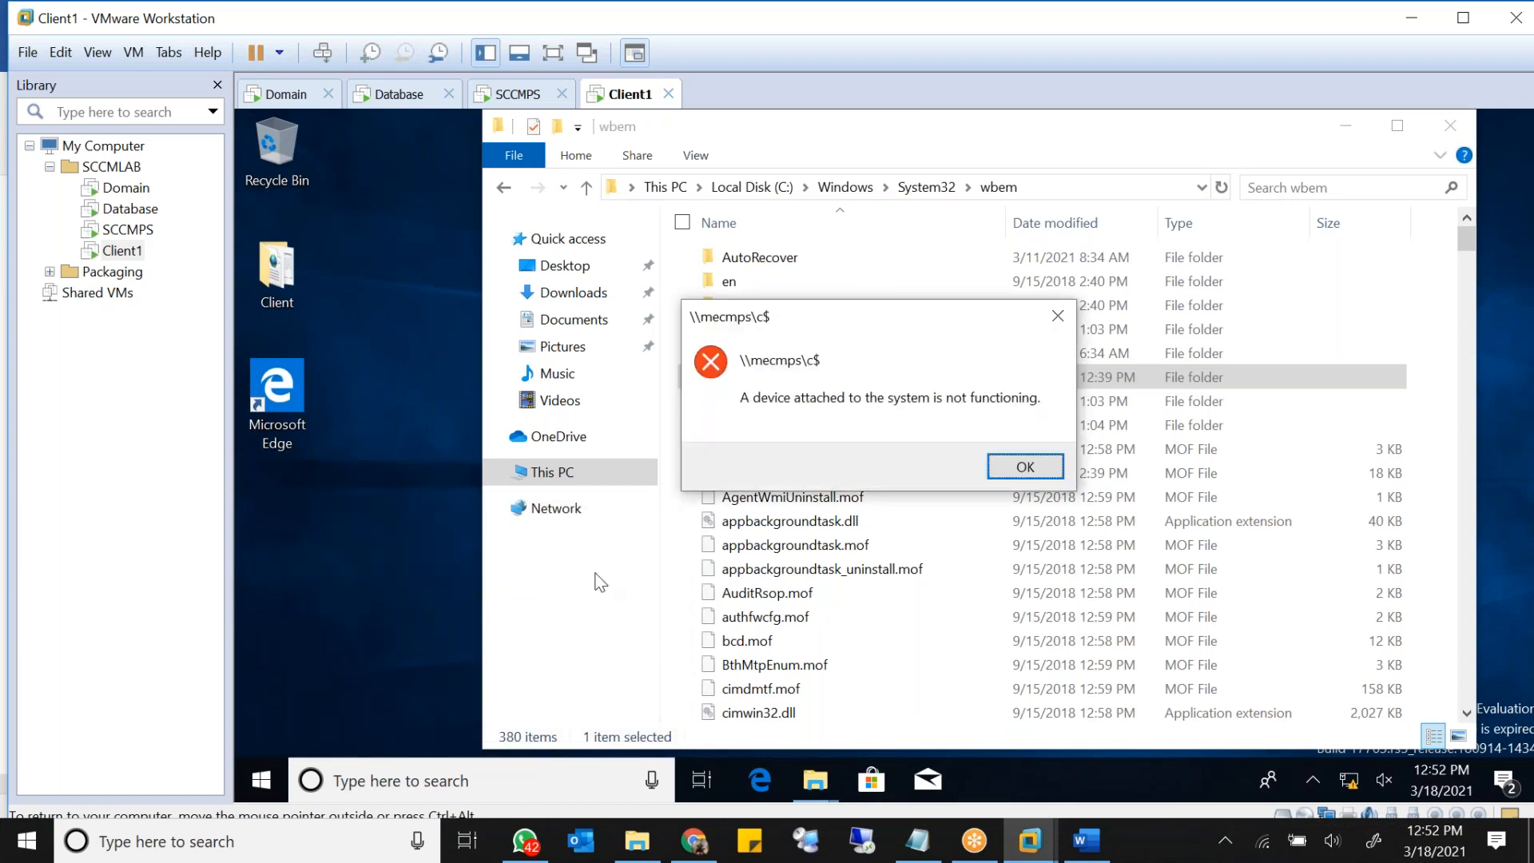
left_click(1013, 467)
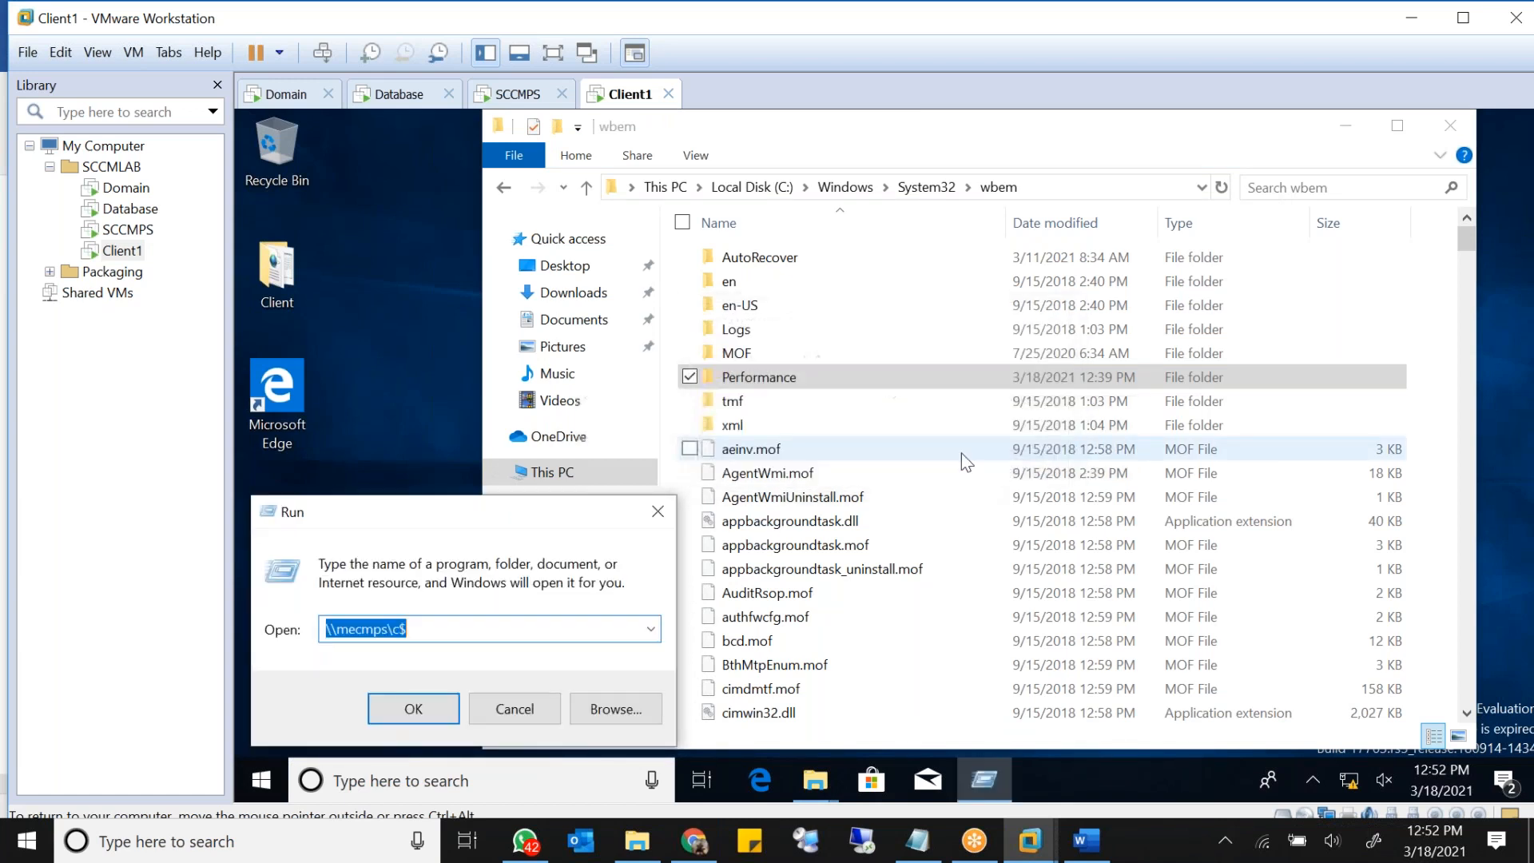
Step: Retry \\mecmps\c$ from the still-open Run dialog, dismiss the message and cancel the dialog
left_click(784, 395)
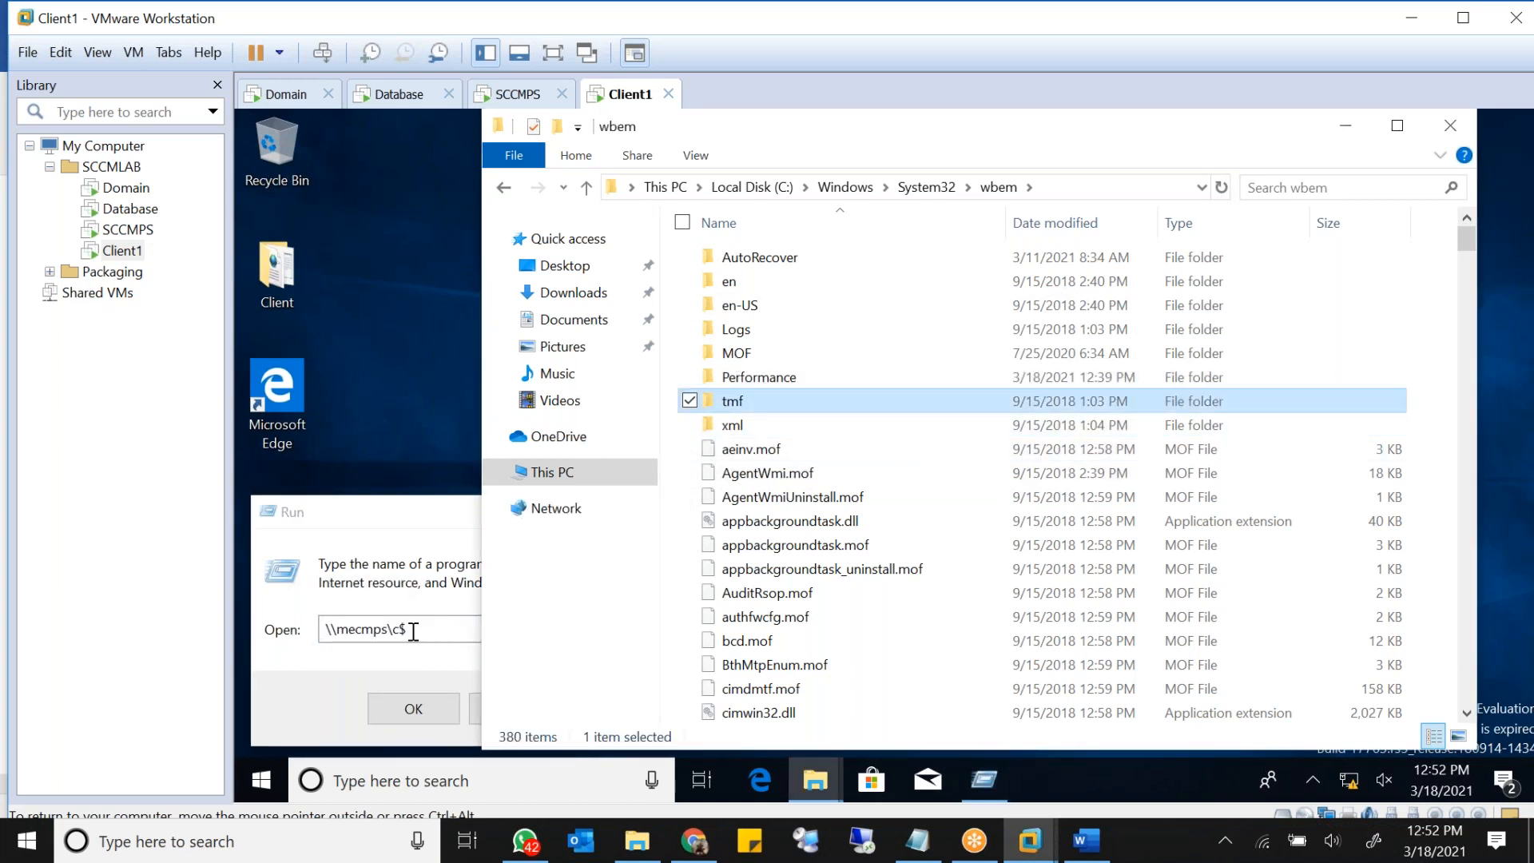
left_click(438, 628)
left_click(407, 710)
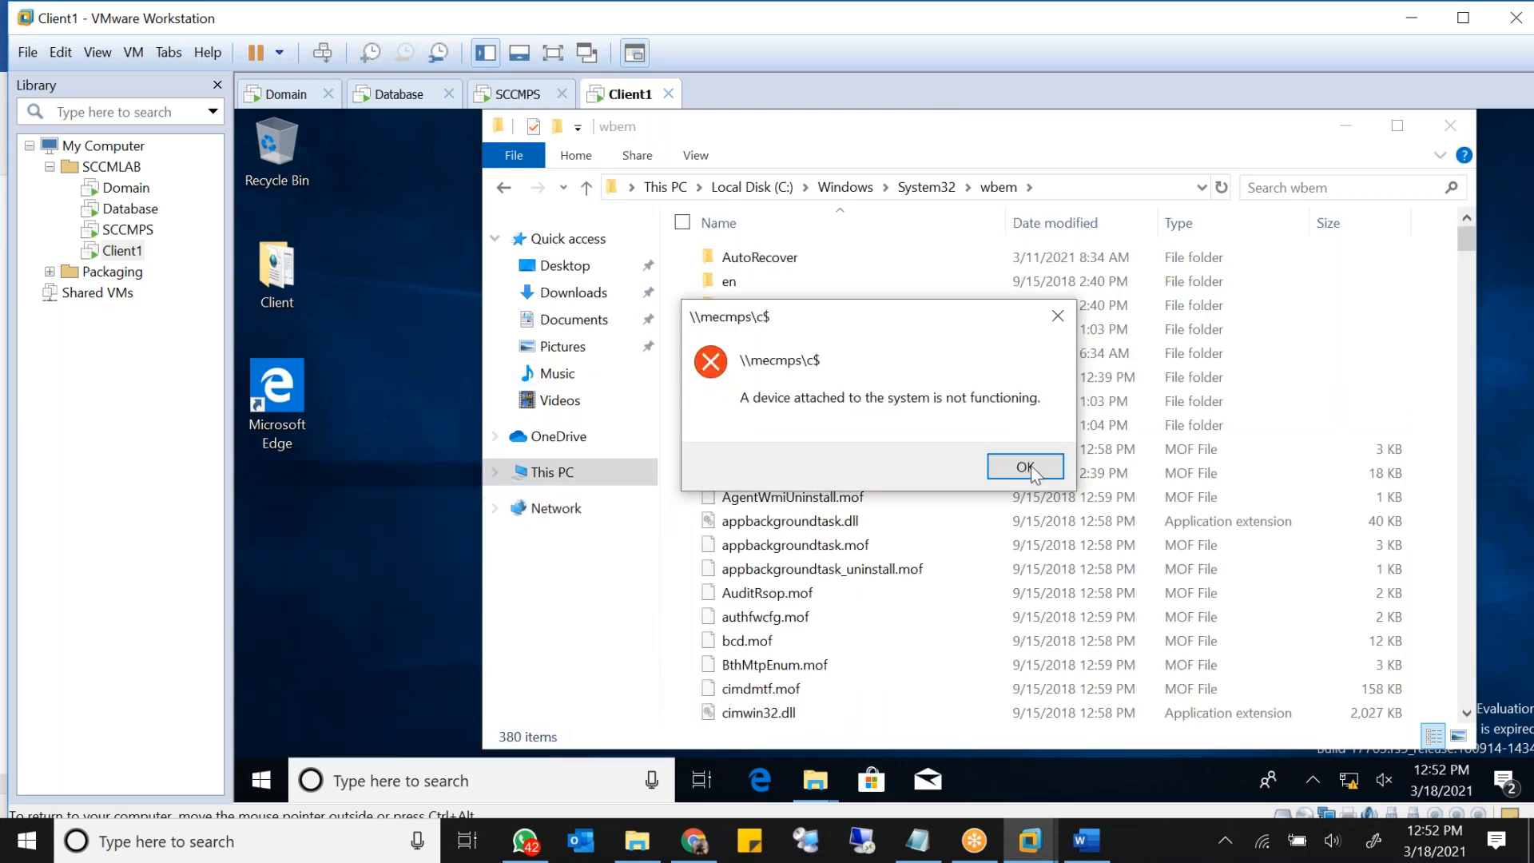
left_click(1026, 468)
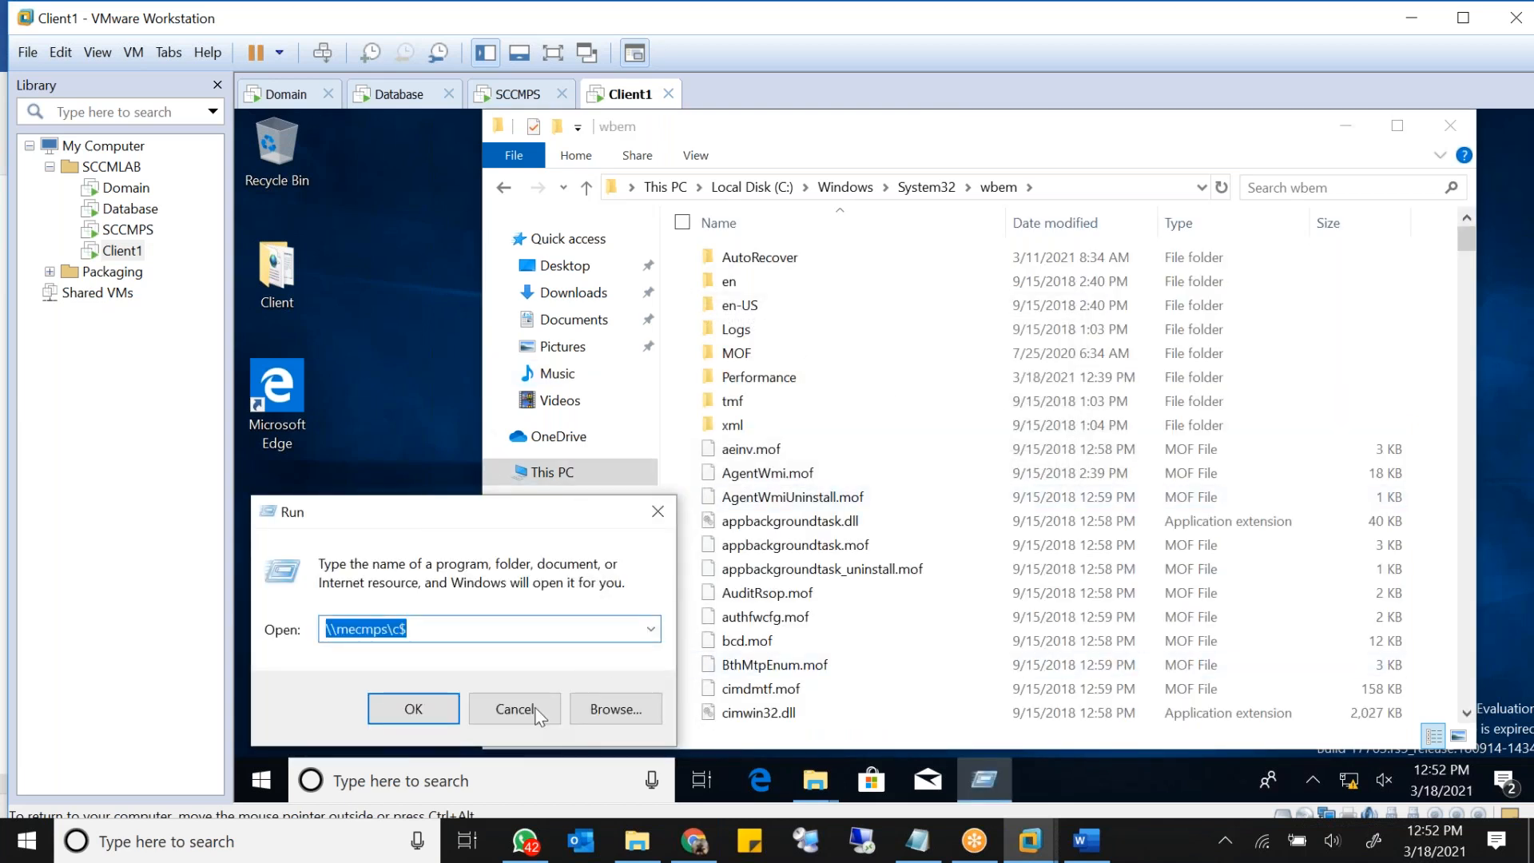
left_click(536, 709)
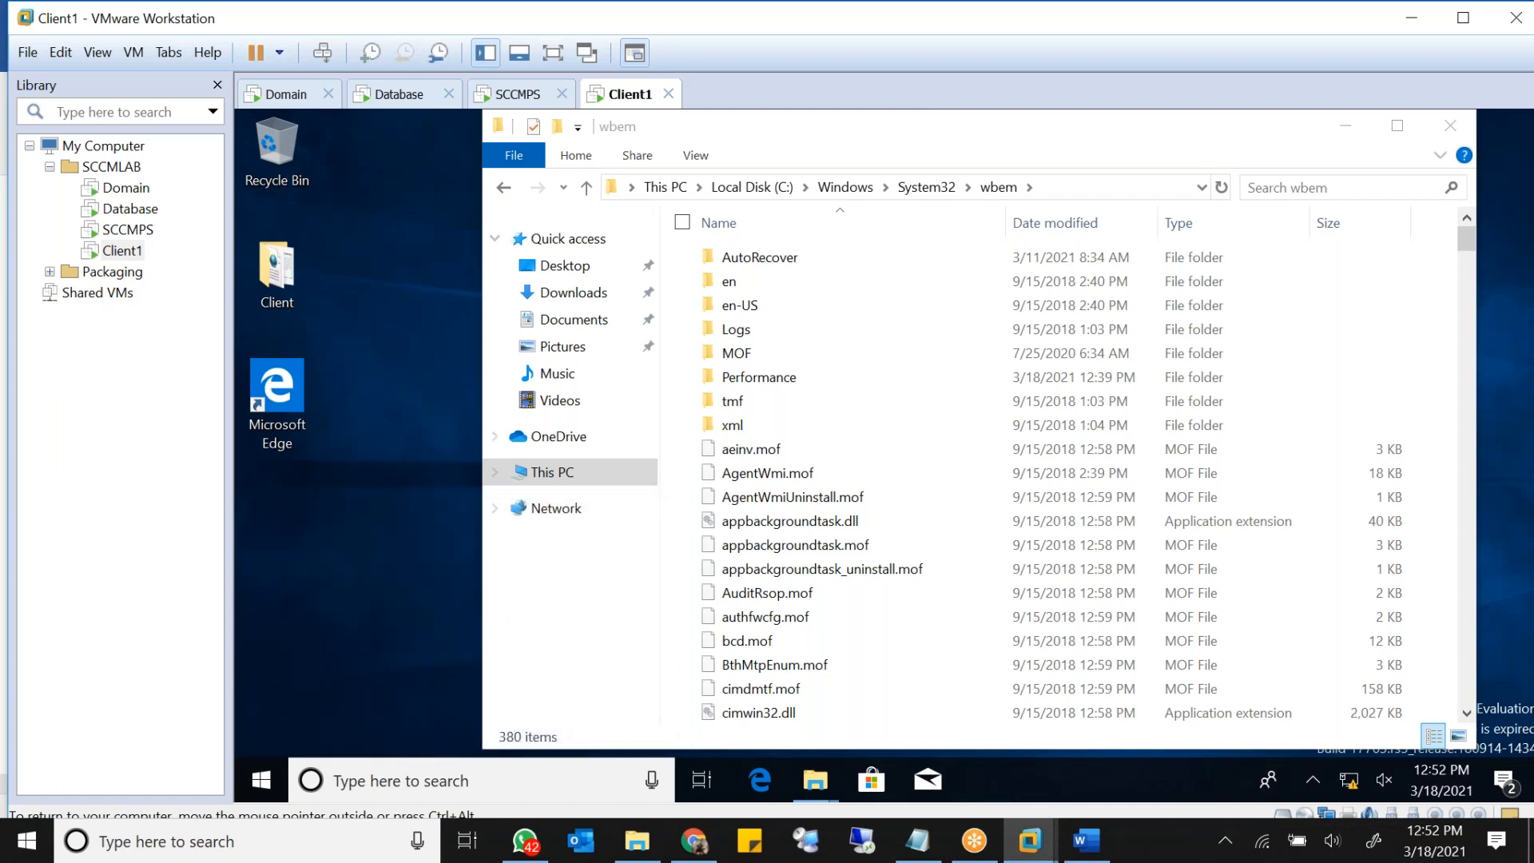
Step: Switch to the SCCMPS virtual machine, closing its Command Prompt and opening File Explorer
double_click(124, 230)
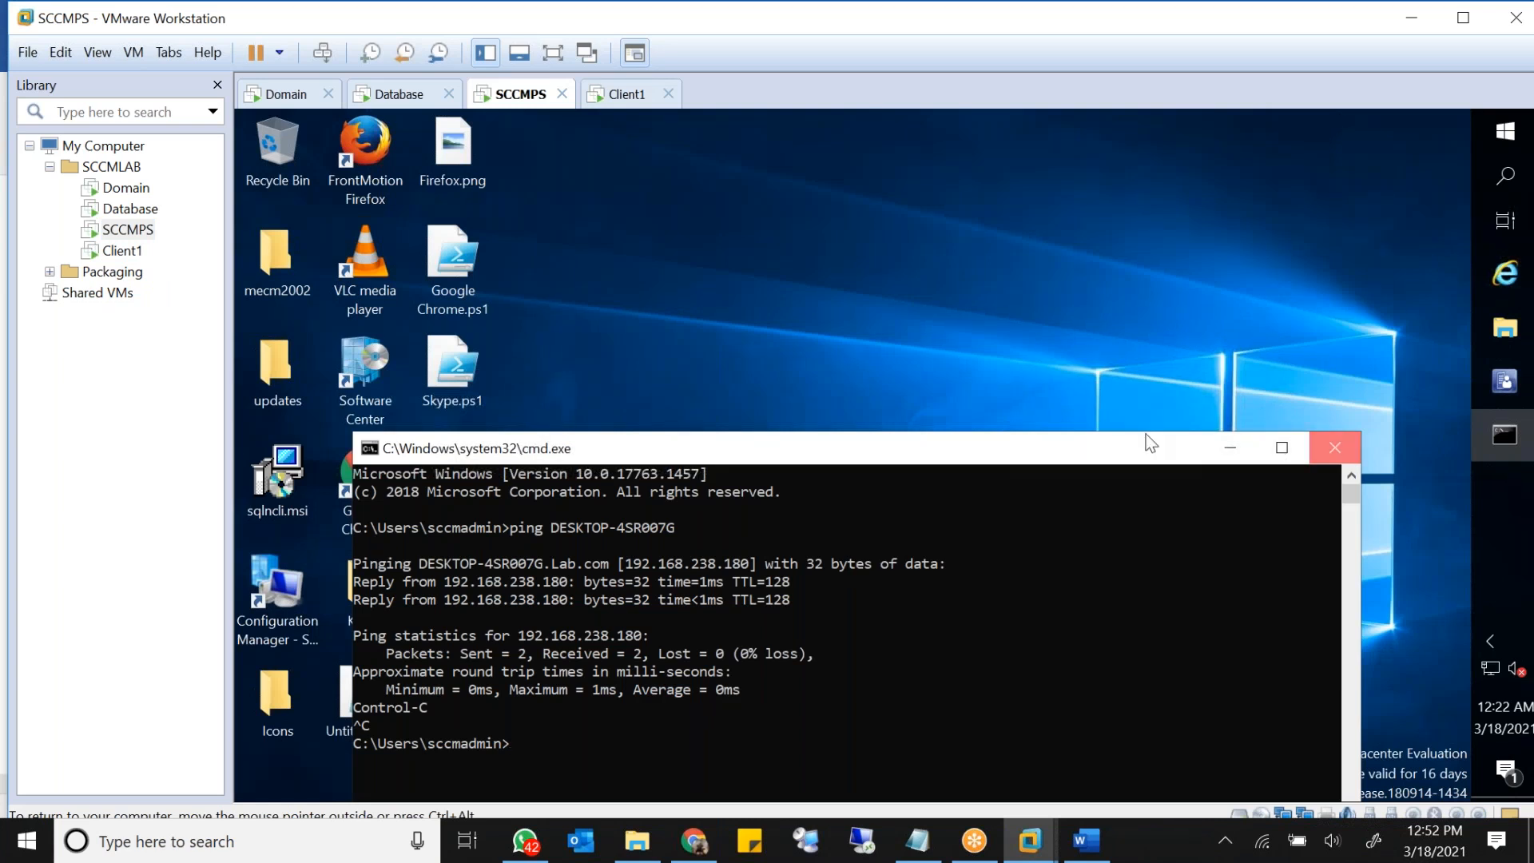
left_click(1334, 447)
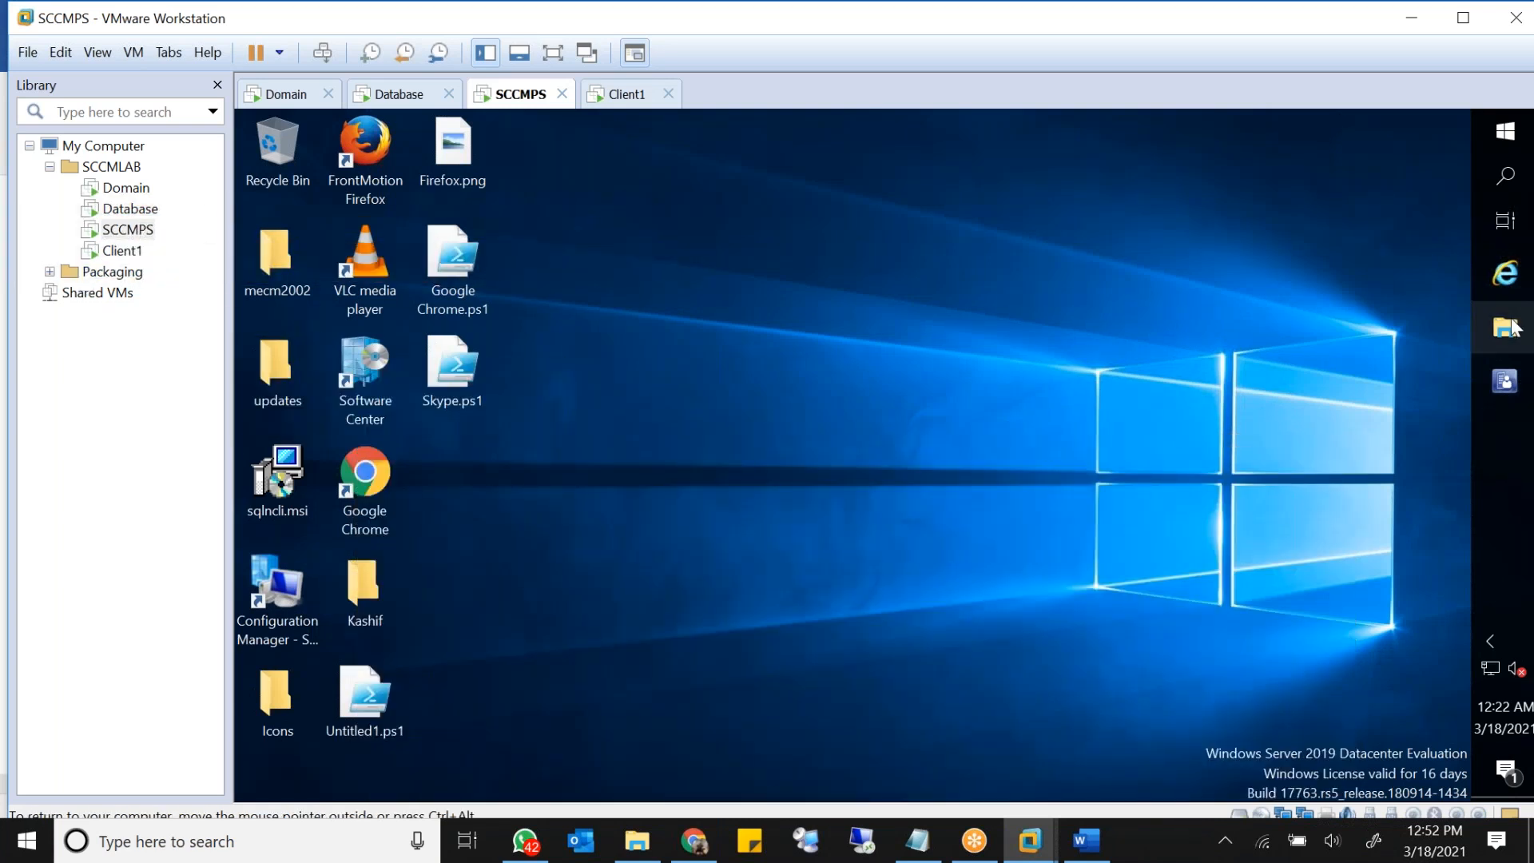
left_click(1506, 328)
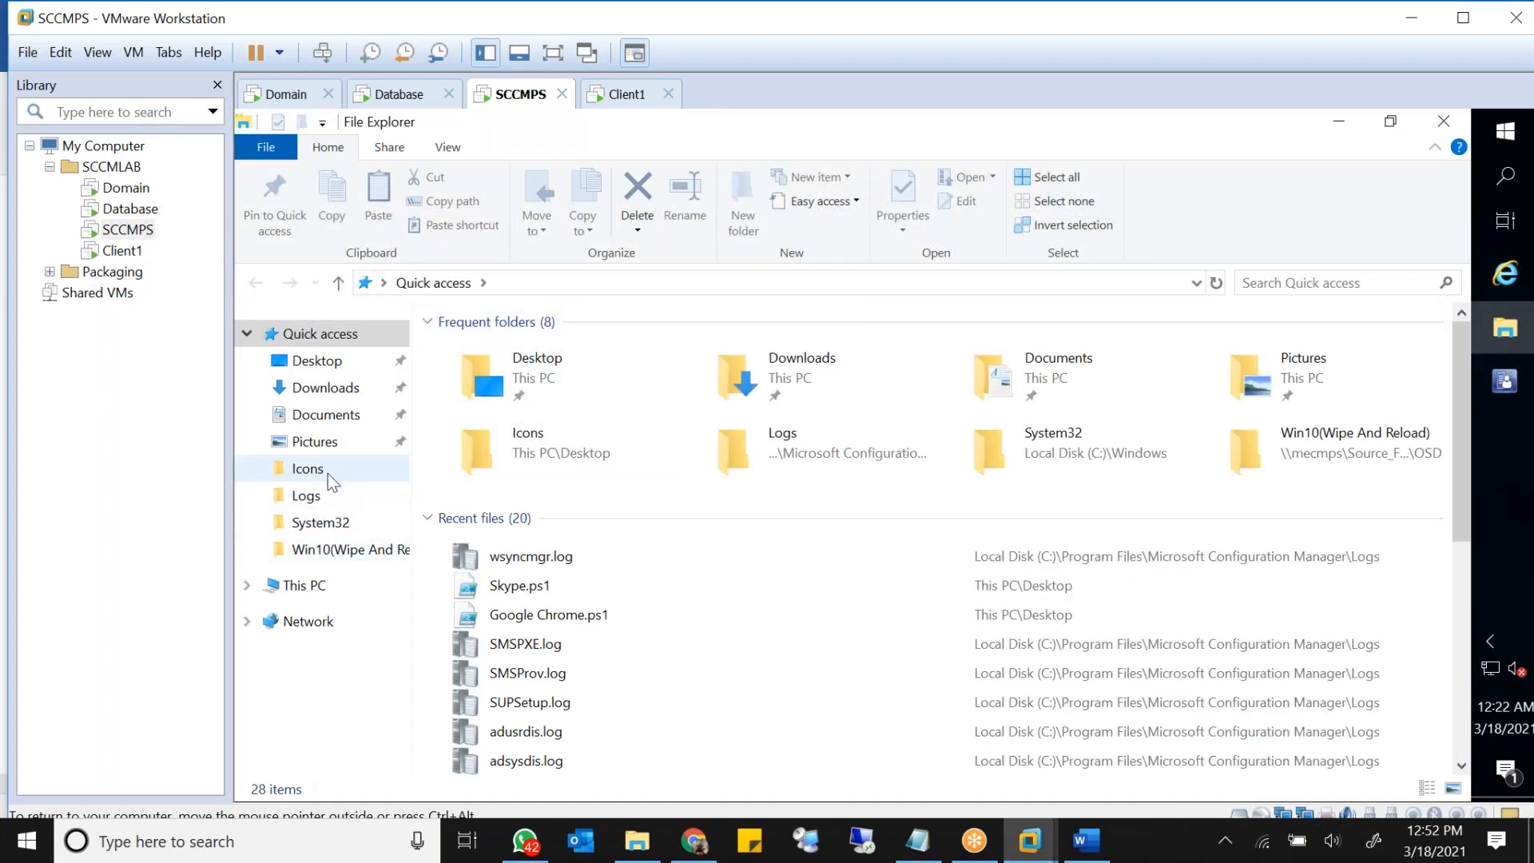
Step: Go to the folder C:\Program Files\Microsoft Configuration Manager in File Explorer
left_click(577, 284)
type("c:\\pro")
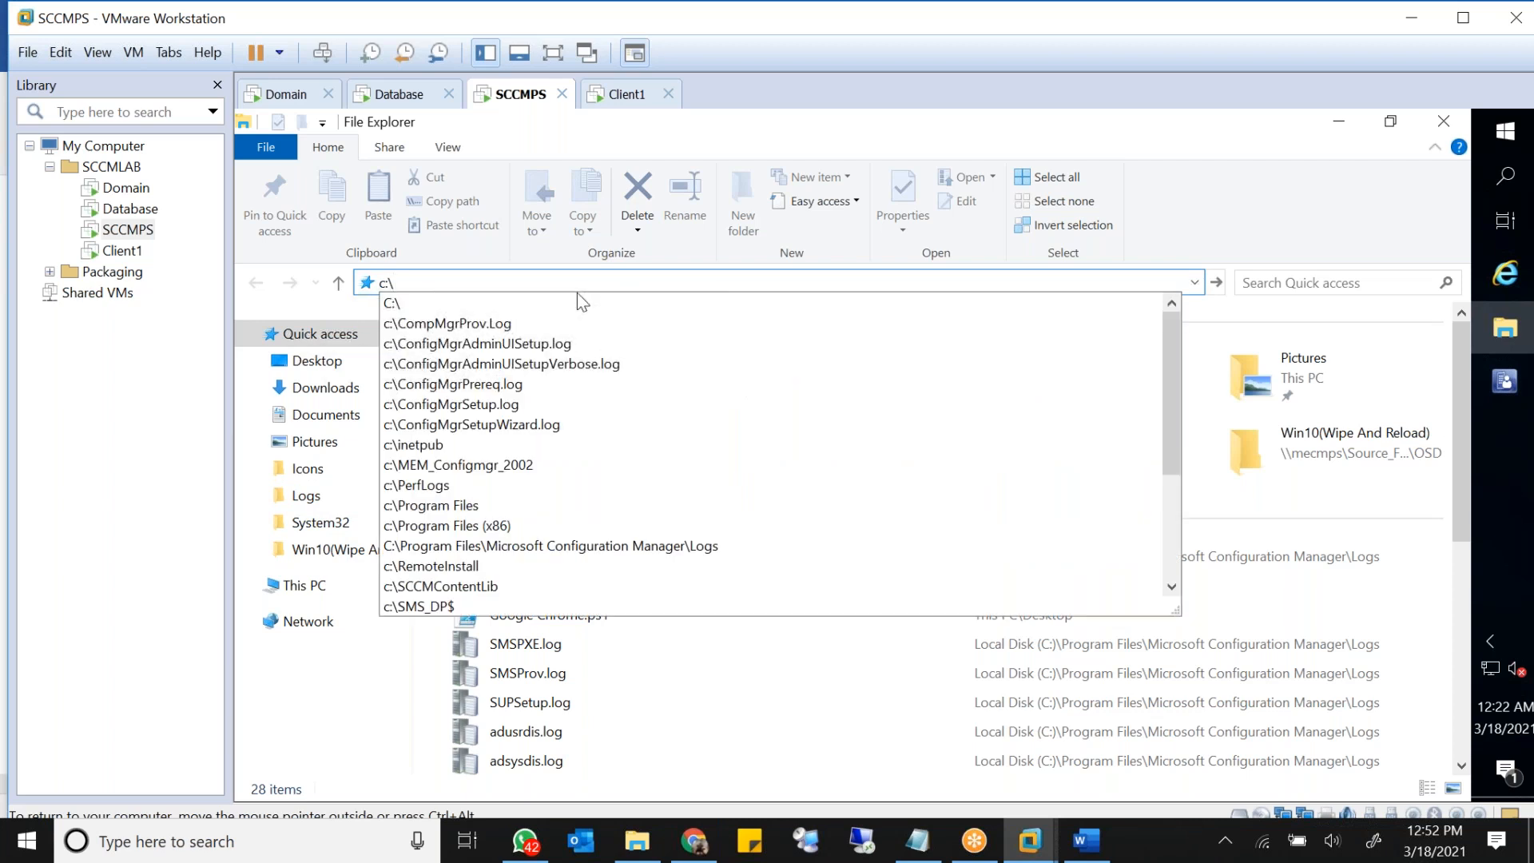
key("Down")
key("Down")
key("Down")
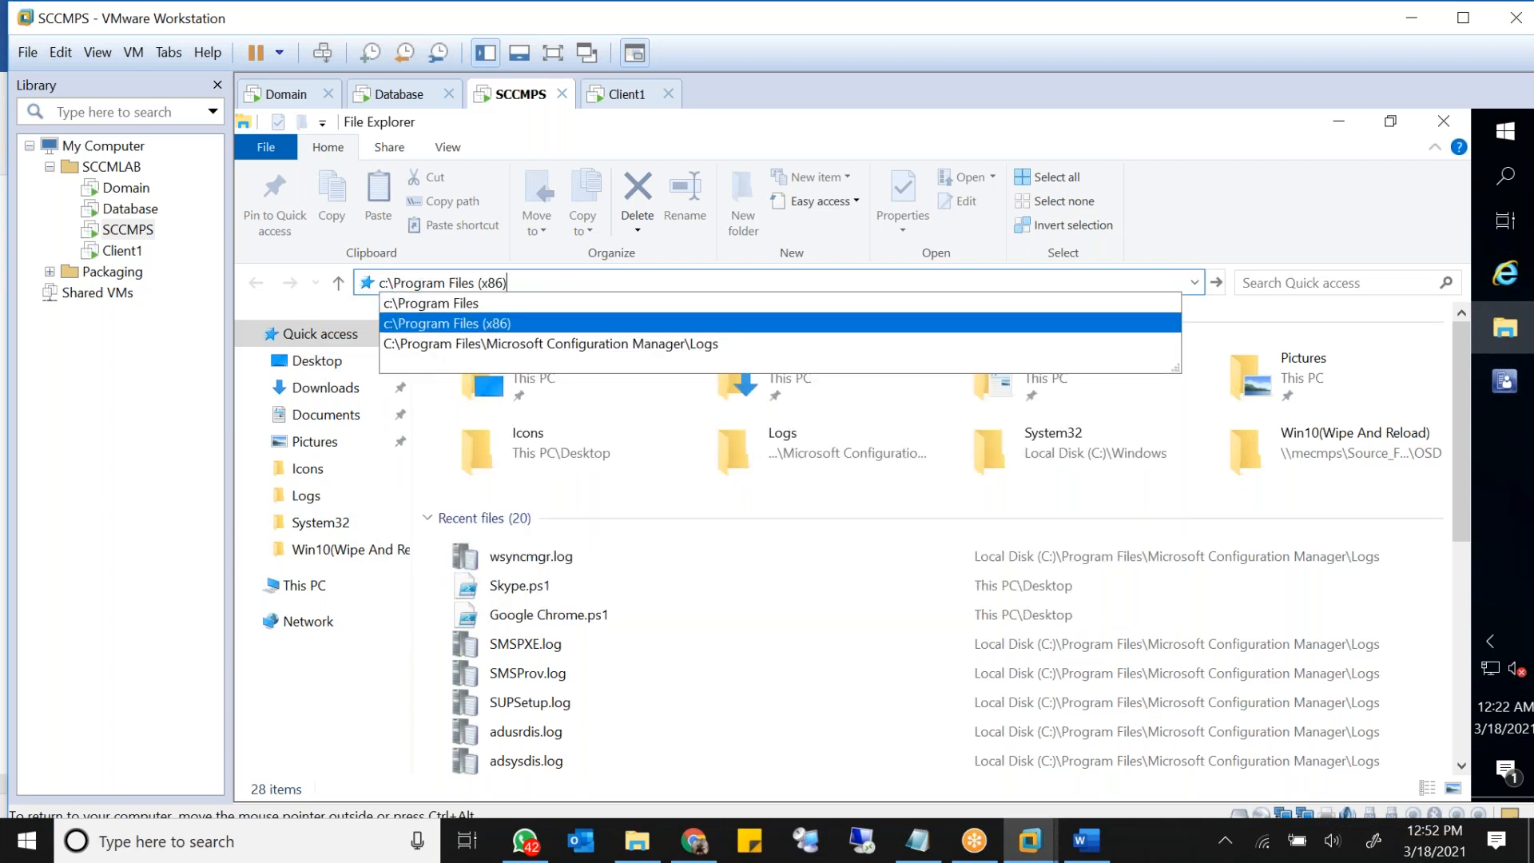
key("BackSpace")
key("BackSpace")
key("BackSpace")
key("BackSpace")
key("BackSpace")
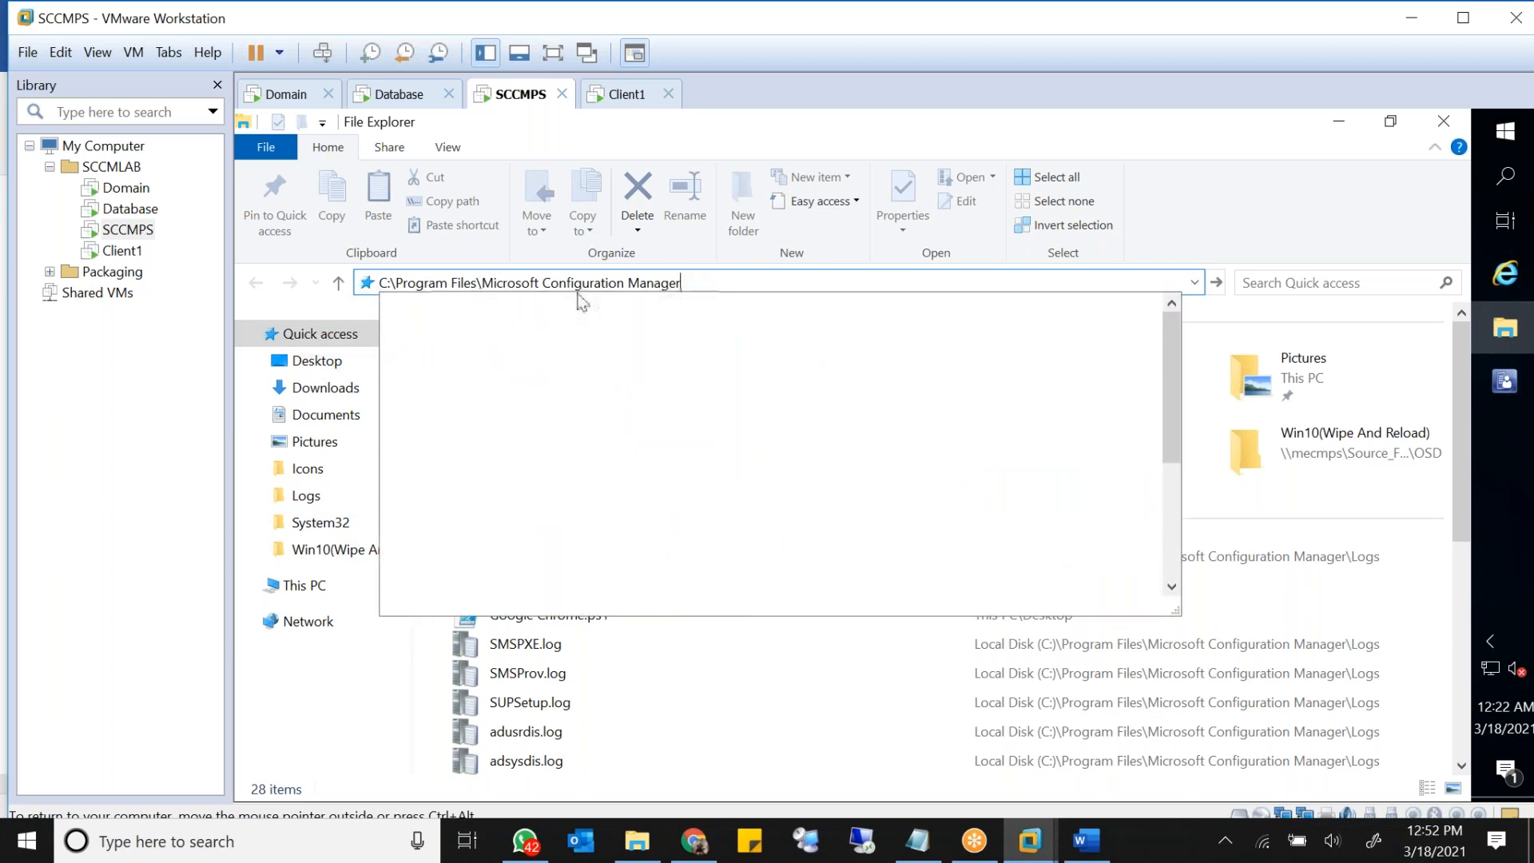
key("Return")
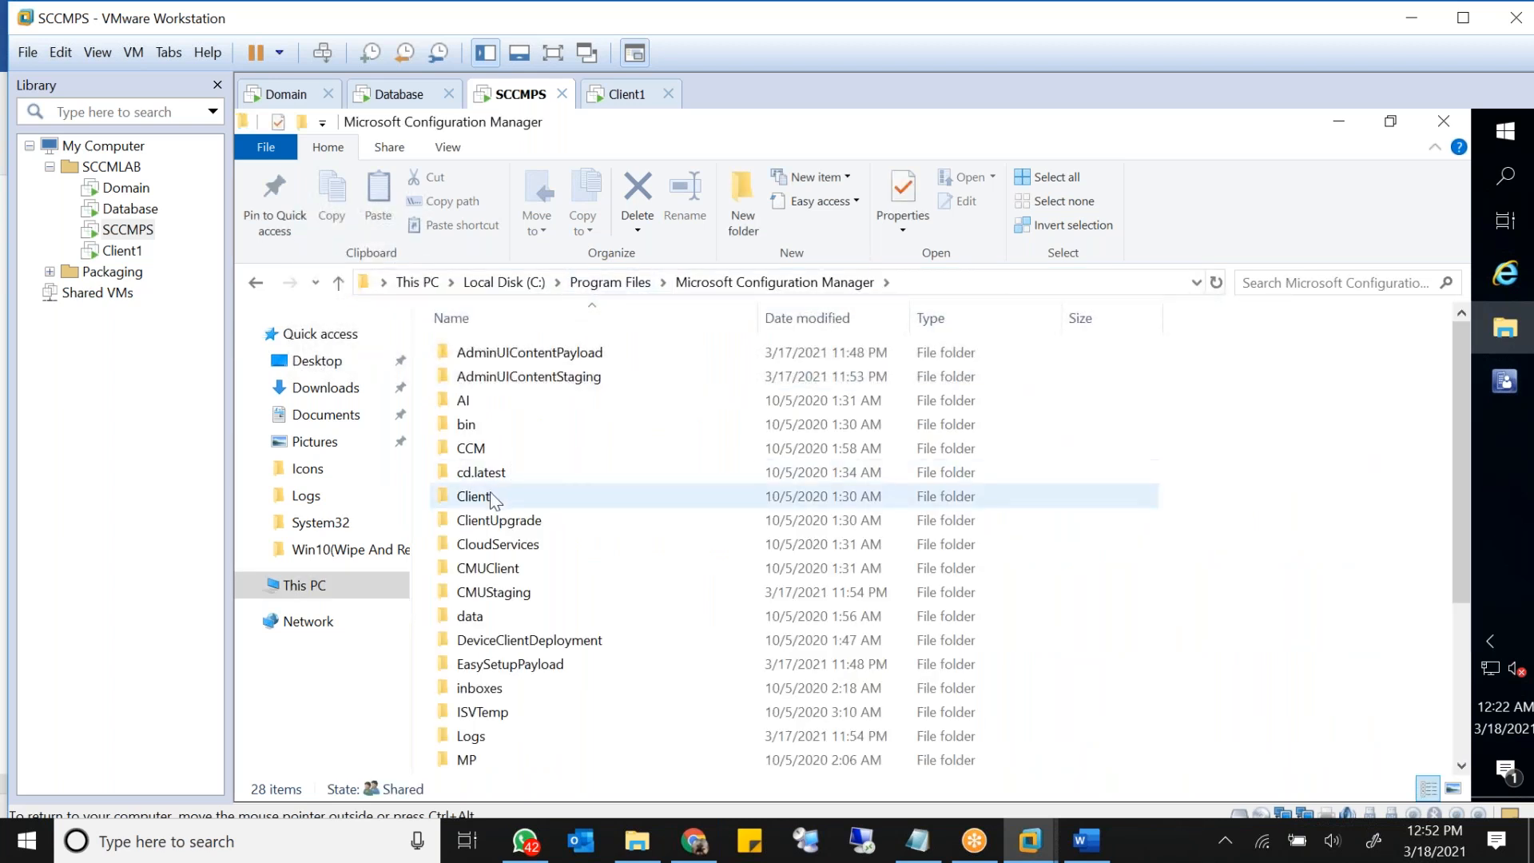
Step: Copy the Client folder from the Microsoft Configuration Manager installation folder
left_click(535, 498)
right_click(537, 502)
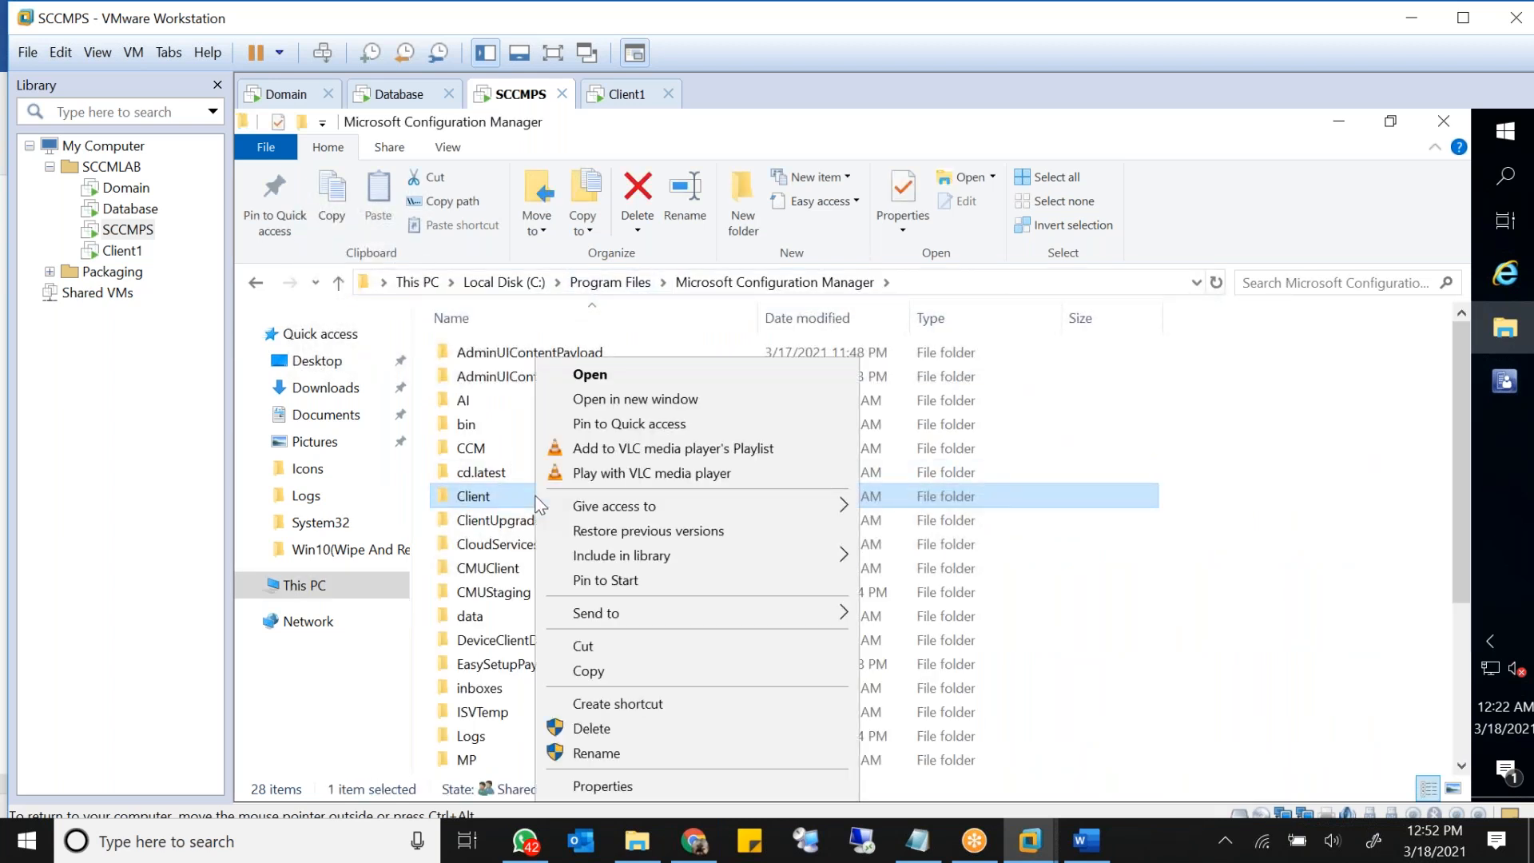
left_click(602, 673)
Step: Move the File Explorer window aside and bring up the Configuration Manager device list to read the client's computer name
left_click(969, 288)
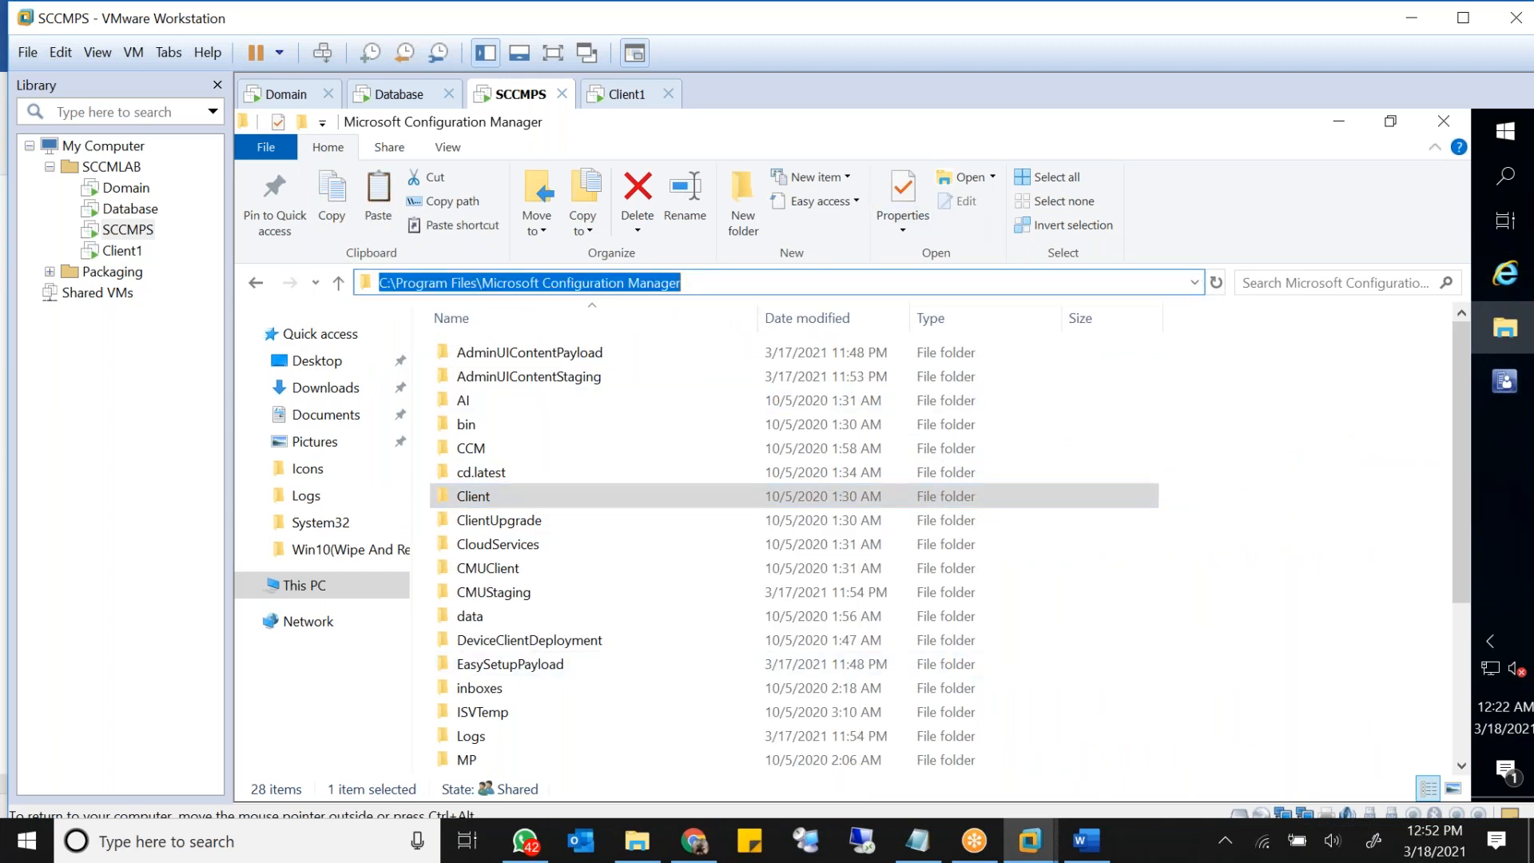
type("\\\\")
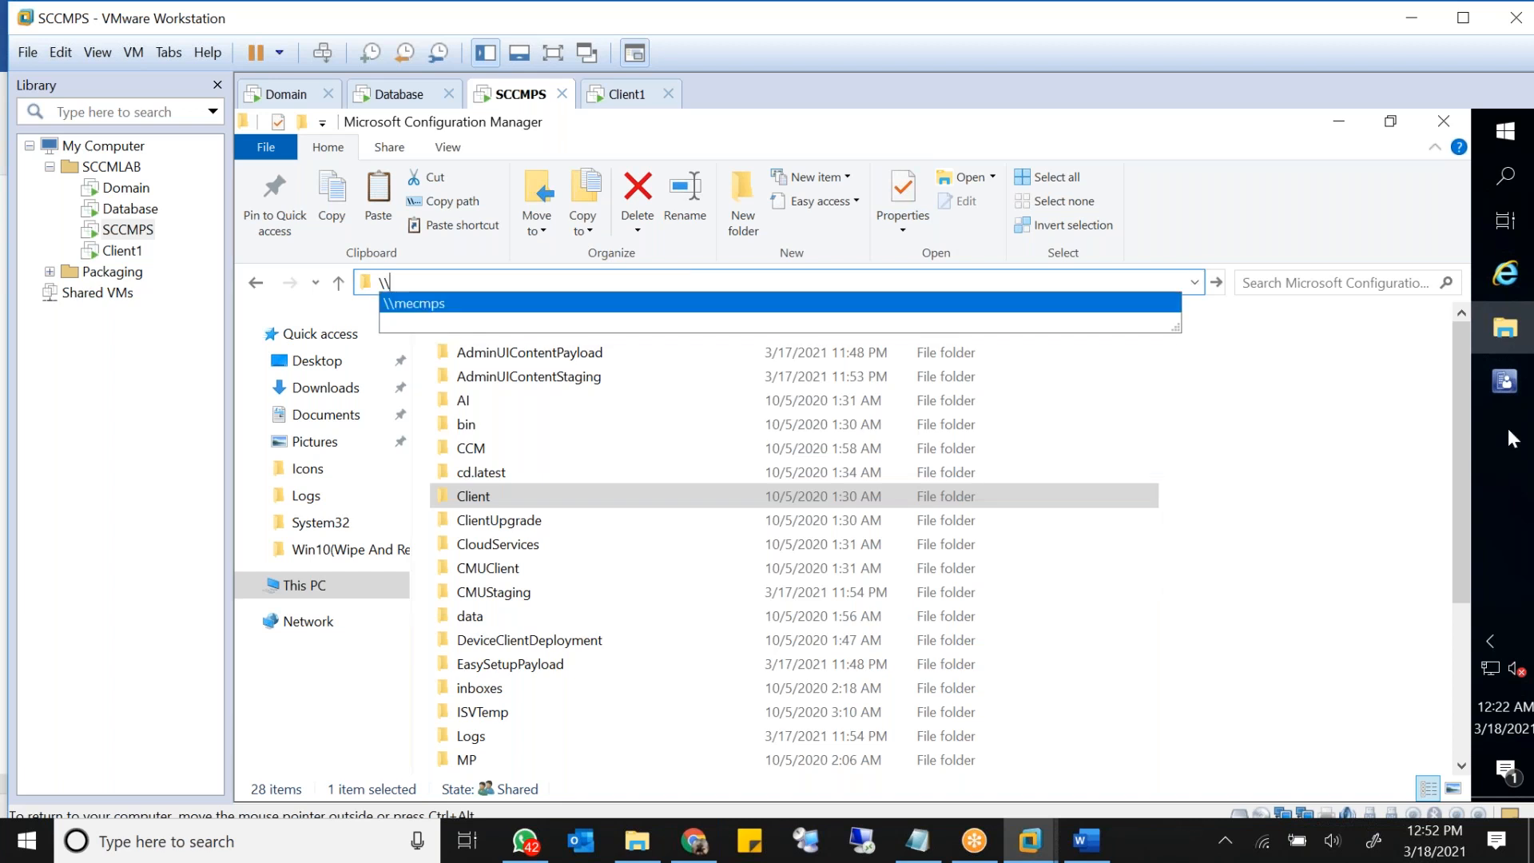
left_click(1075, 371)
left_click_drag(874, 130, 1142, 477)
left_click(1480, 391)
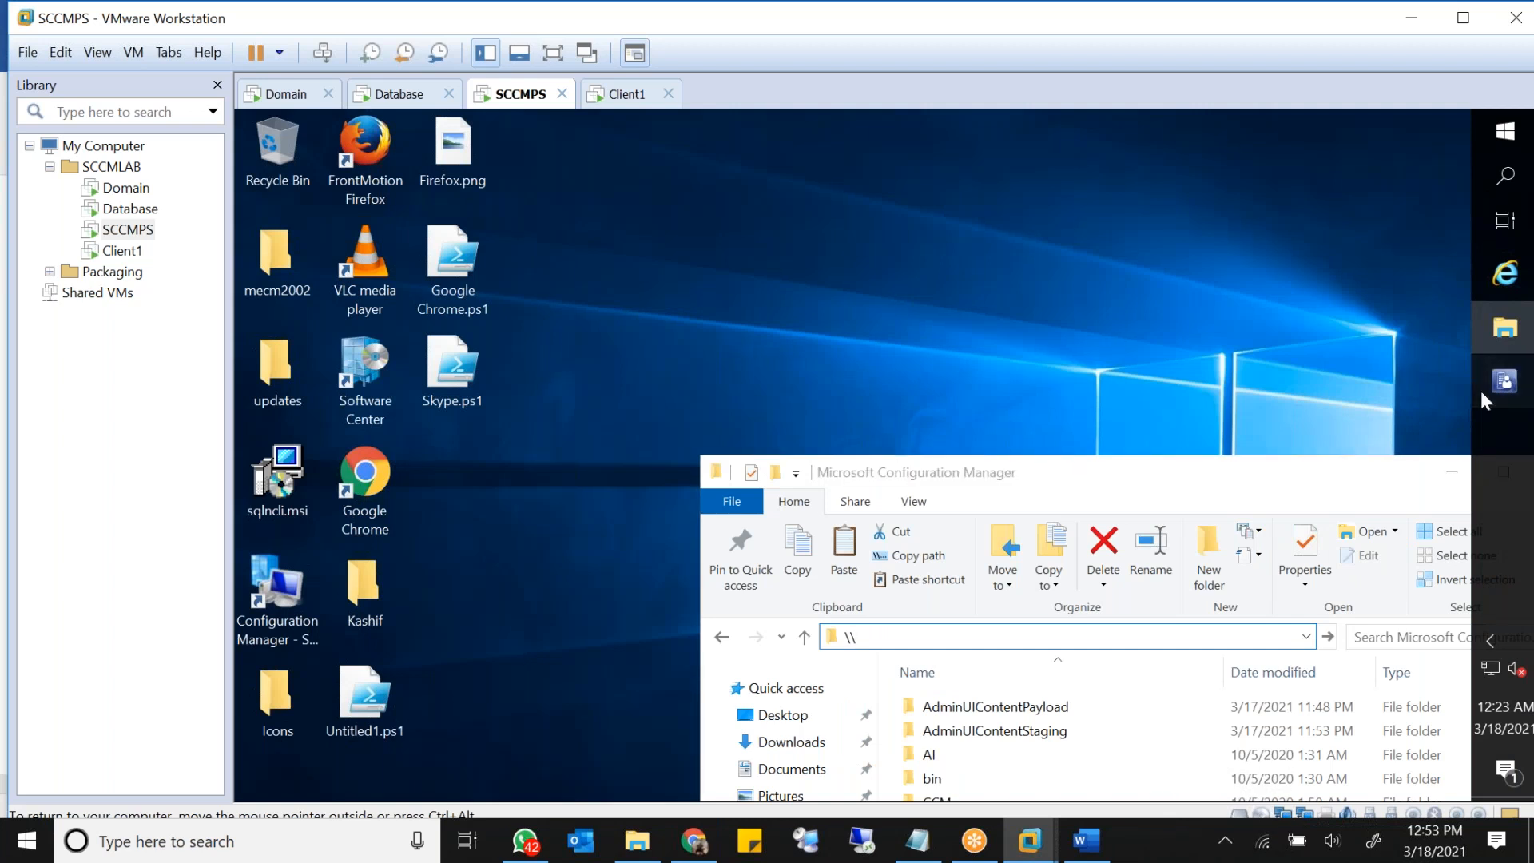
left_click(1505, 328)
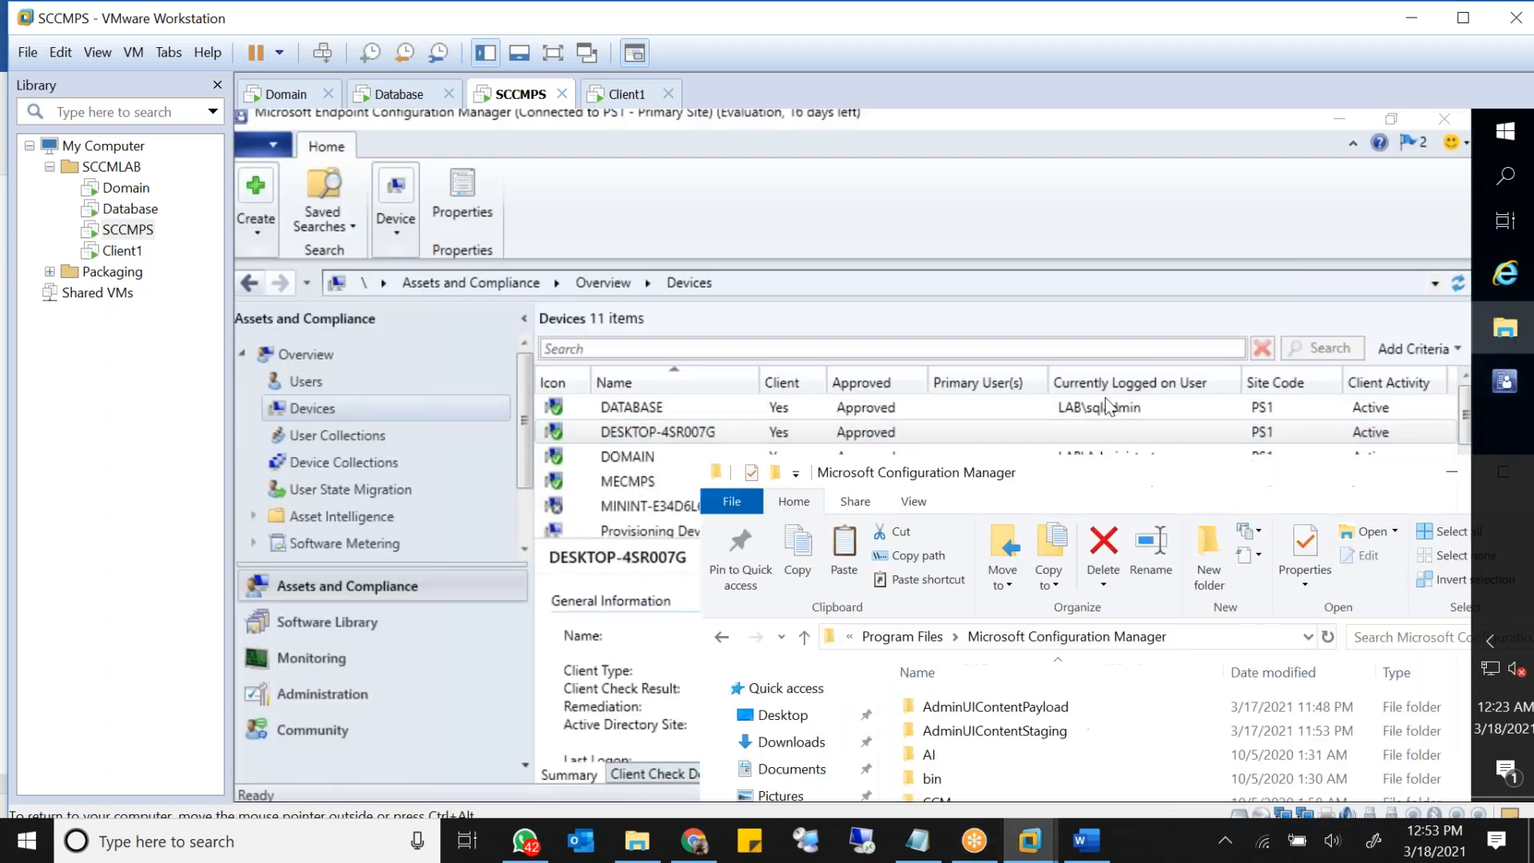
Step: Open the client computer's administrative share \\desktop-4sr007g\c$ in File Explorer
left_click(1207, 638)
type("\\desktop")
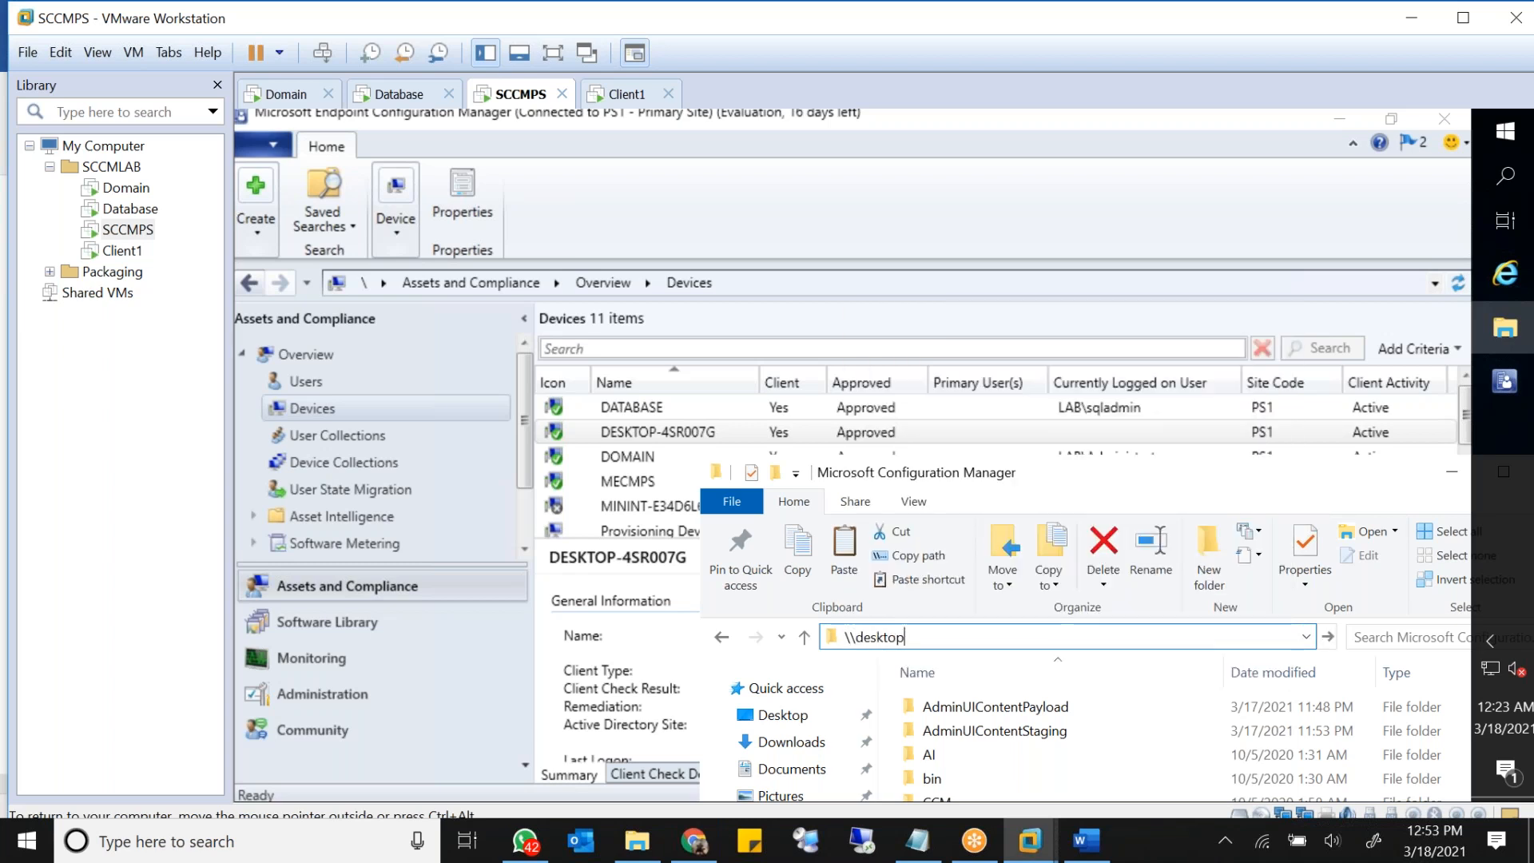
type("-4sr007g\\c")
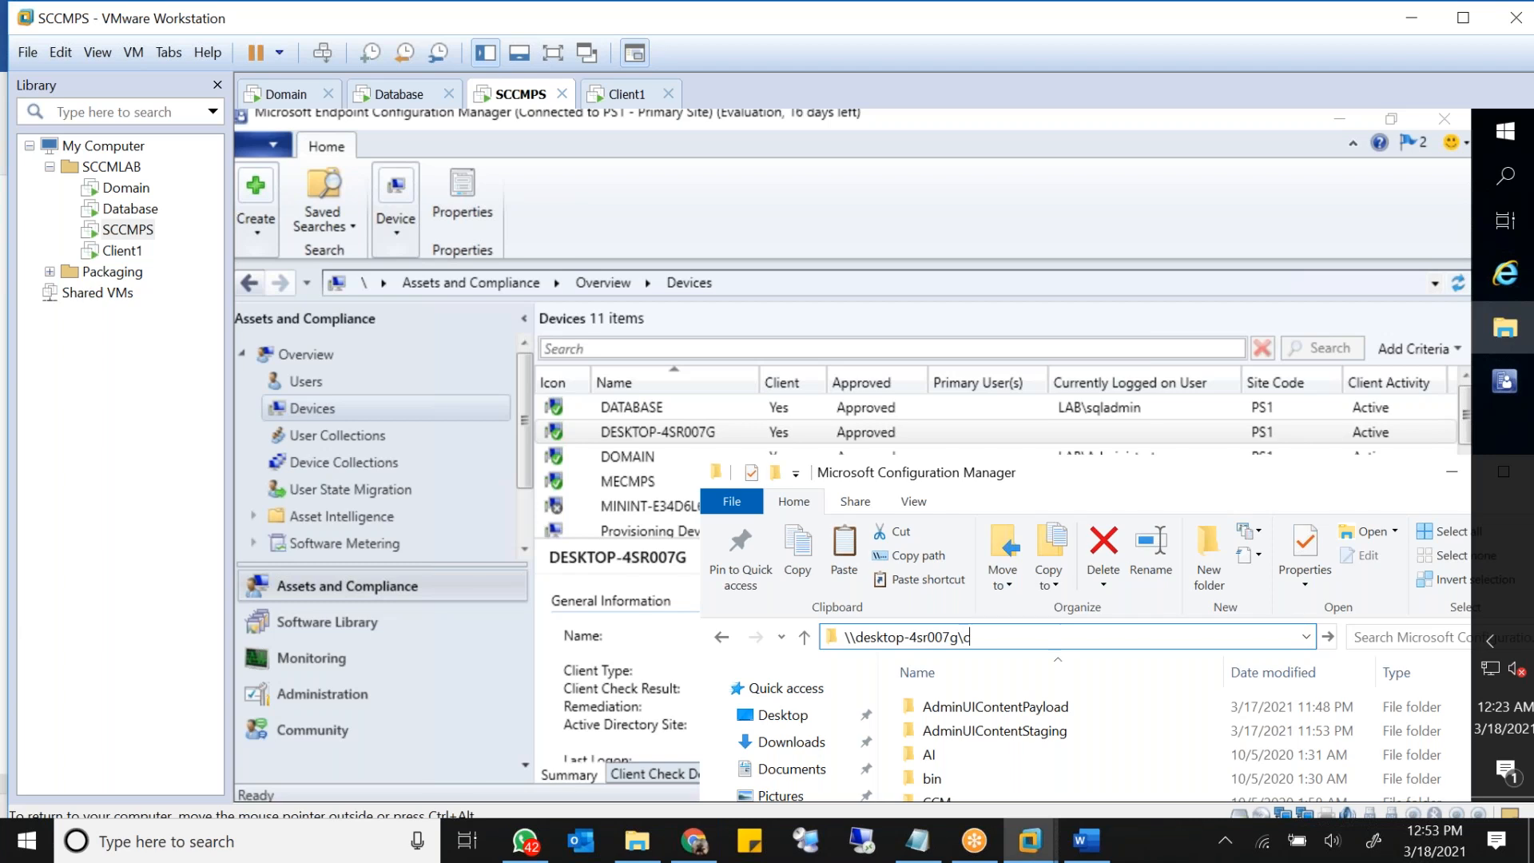
type("$")
key("Return")
Step: Paste the copied Client folder into the c$ share of desktop-4sr007g
left_click_drag(1152, 472, 835, 179)
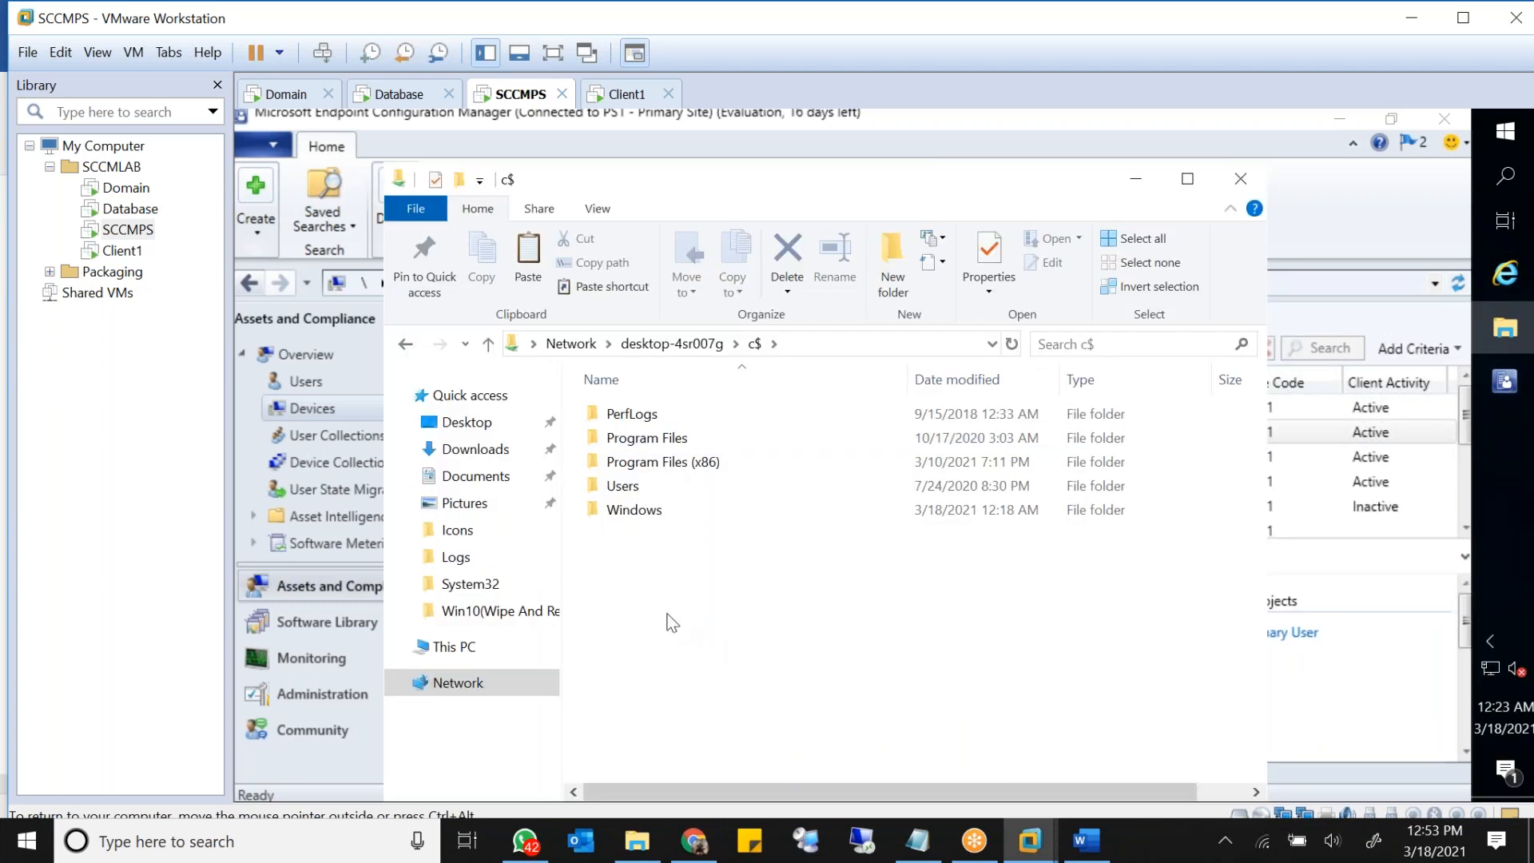
key("ctrl+v")
left_click(559, 394)
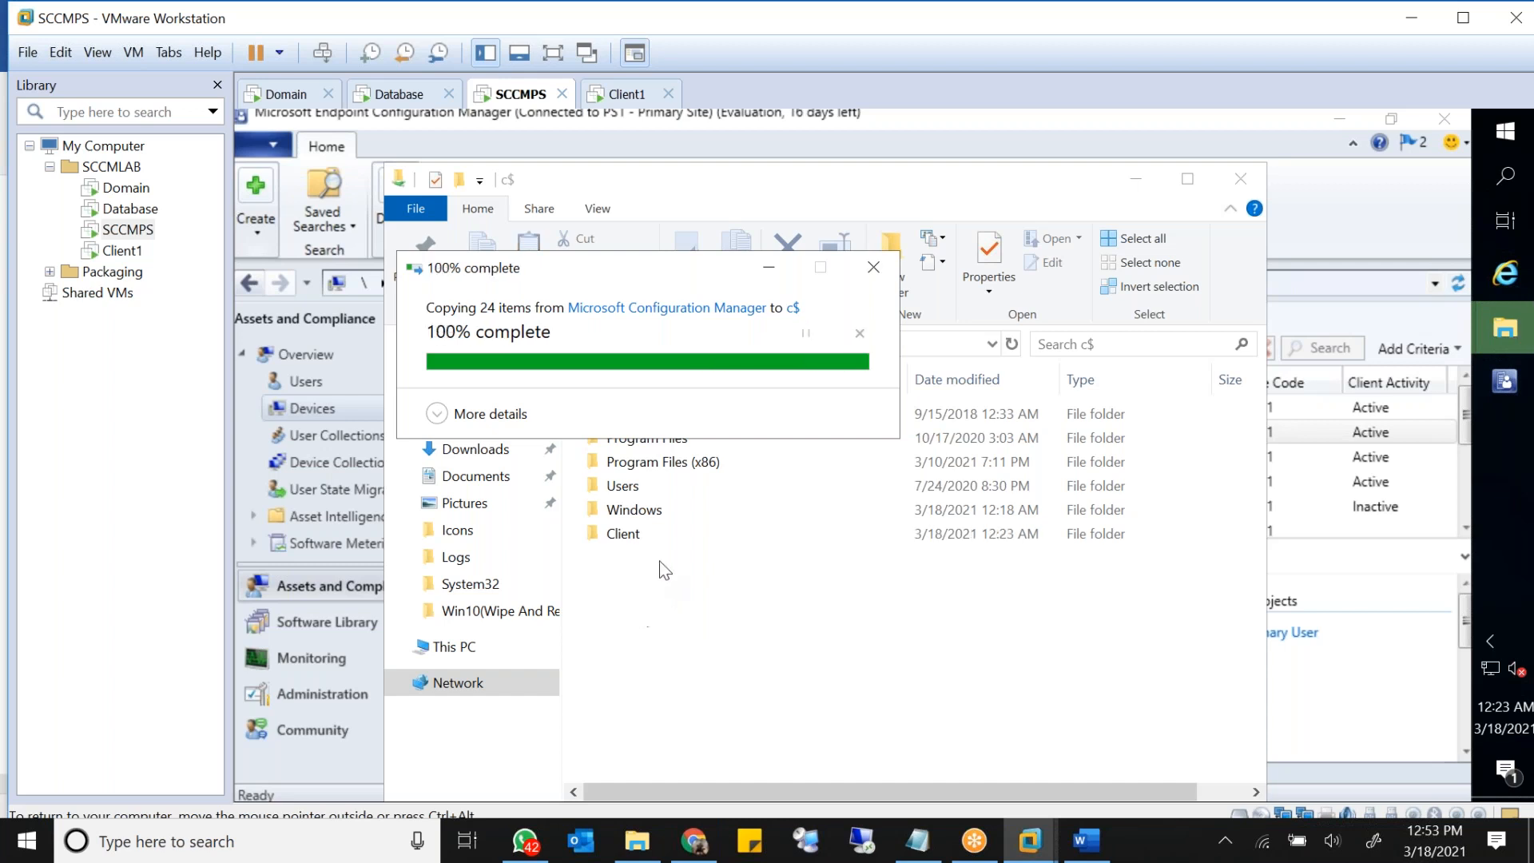
left_click(631, 541)
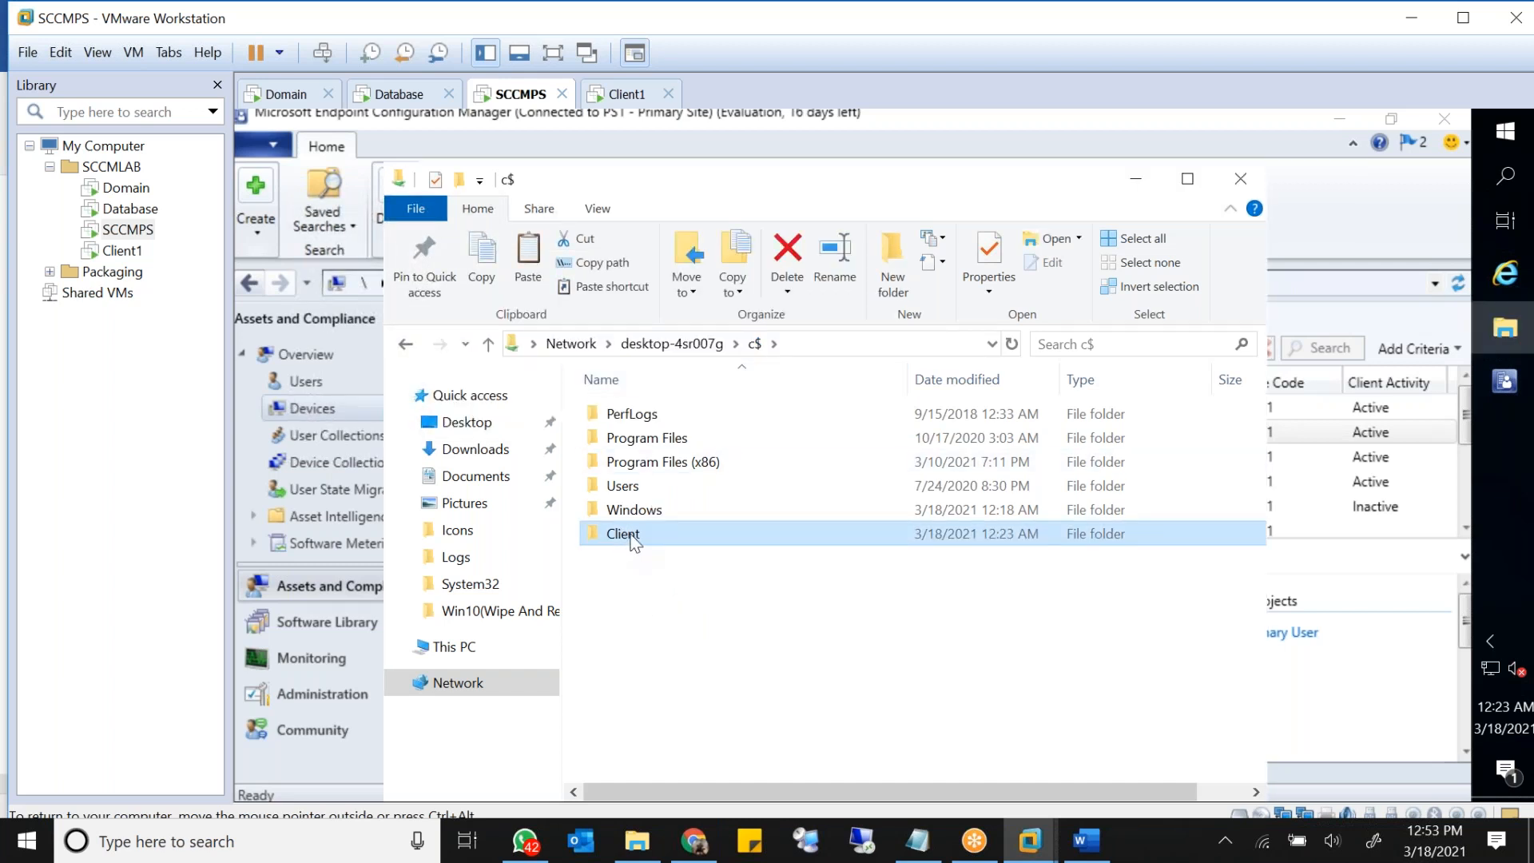
Step: Switch to the Client1 virtual machine, open C:\Client and select ccmsetup.exe
left_click(121, 252)
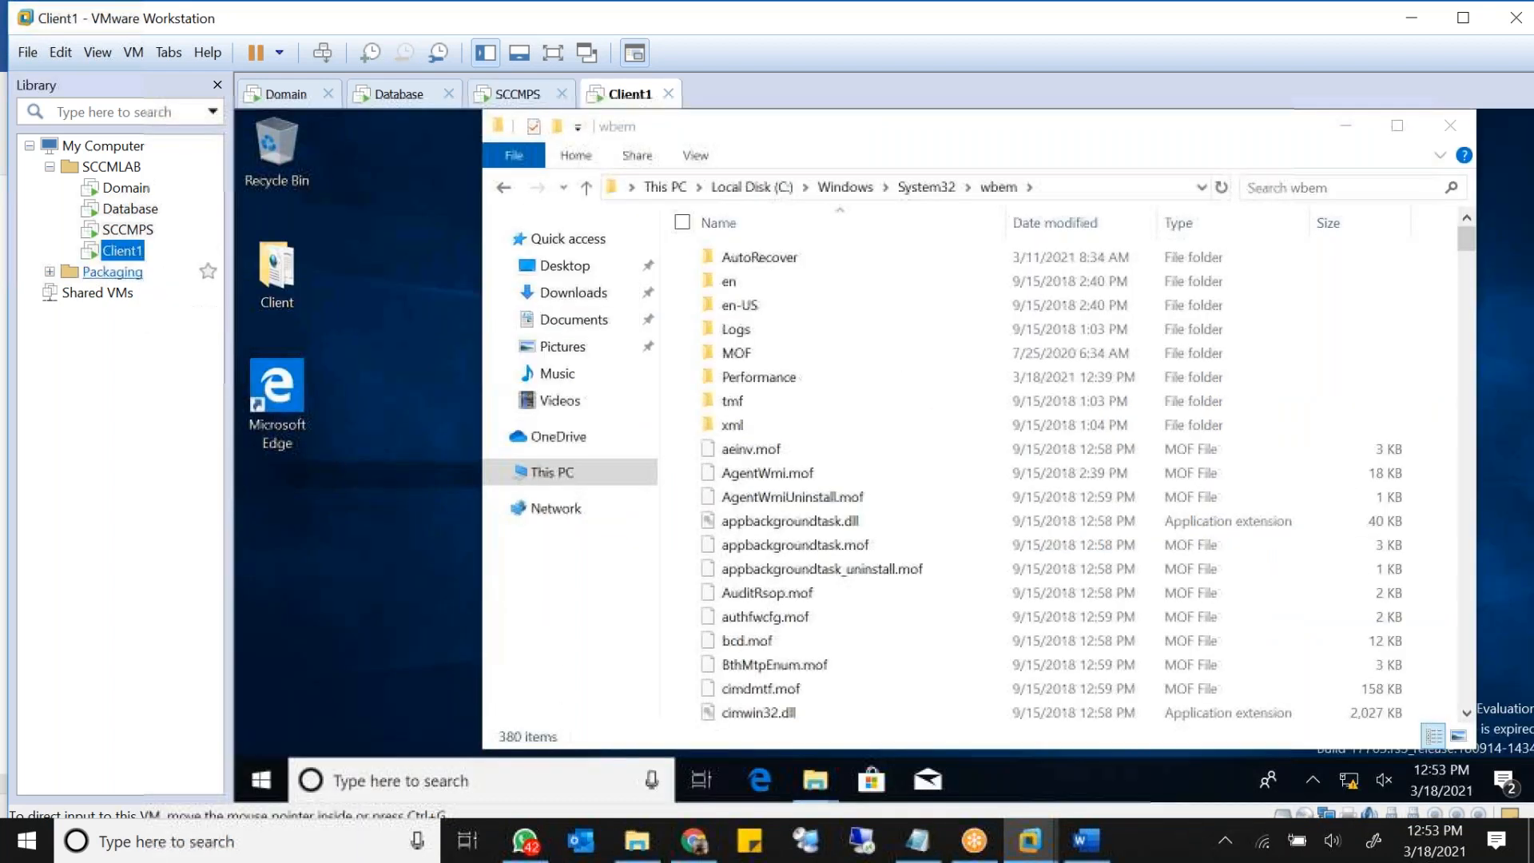
left_click(751, 187)
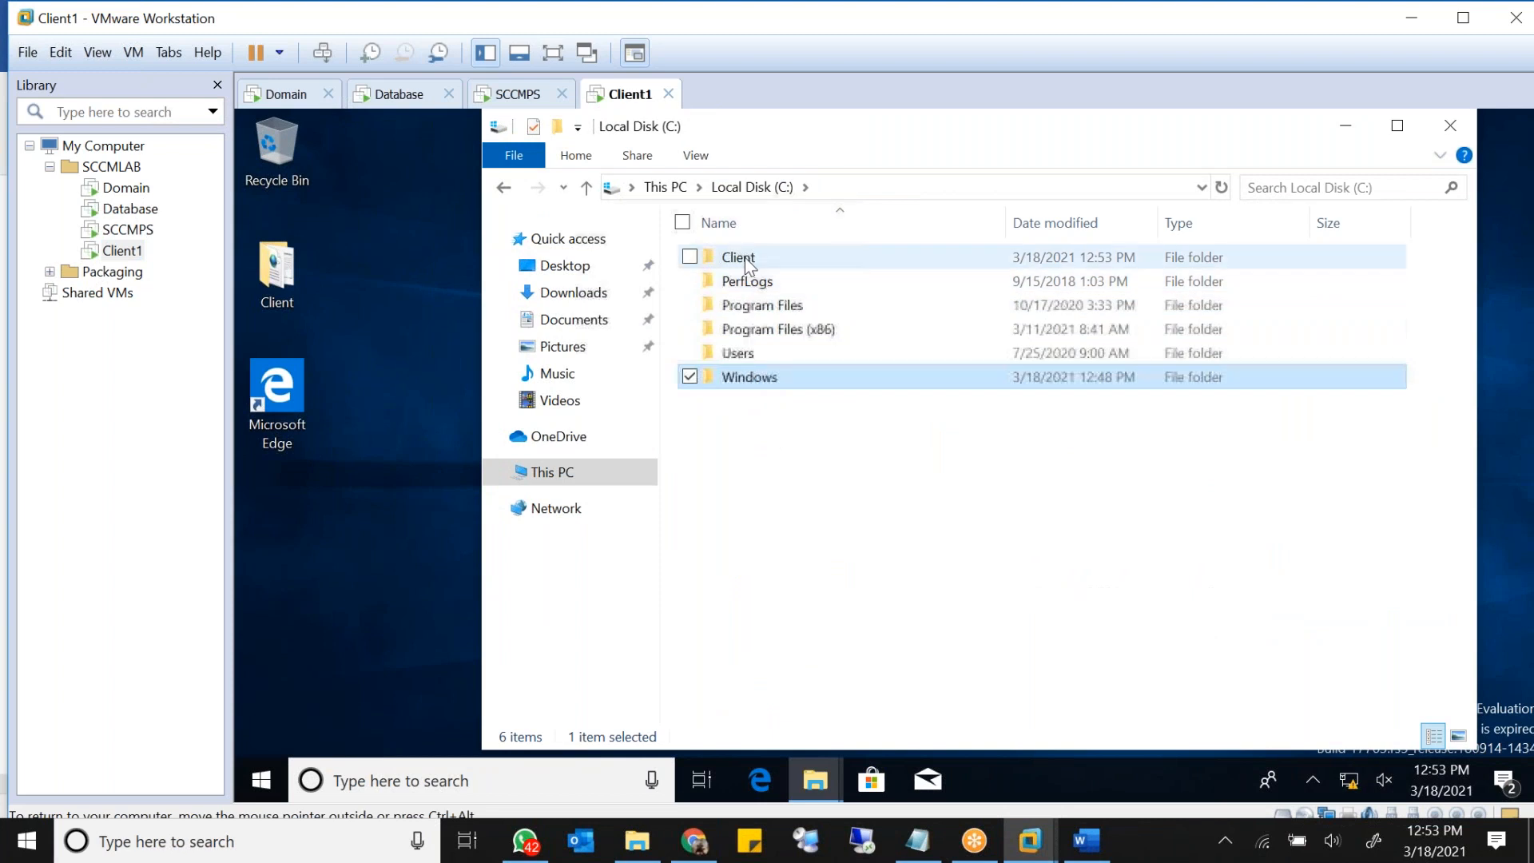
double_click(744, 264)
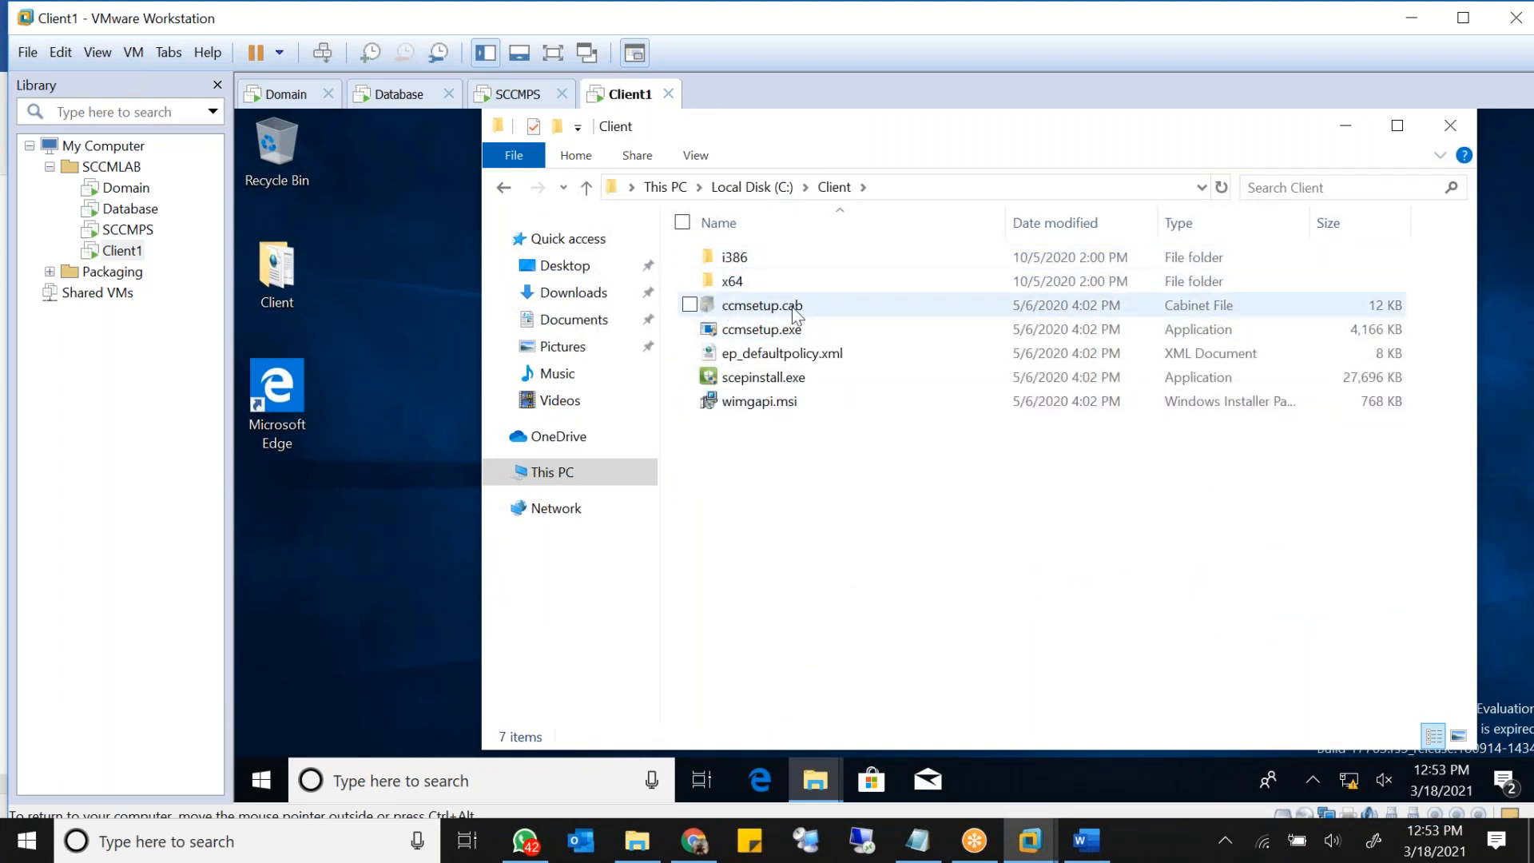
left_click(771, 331)
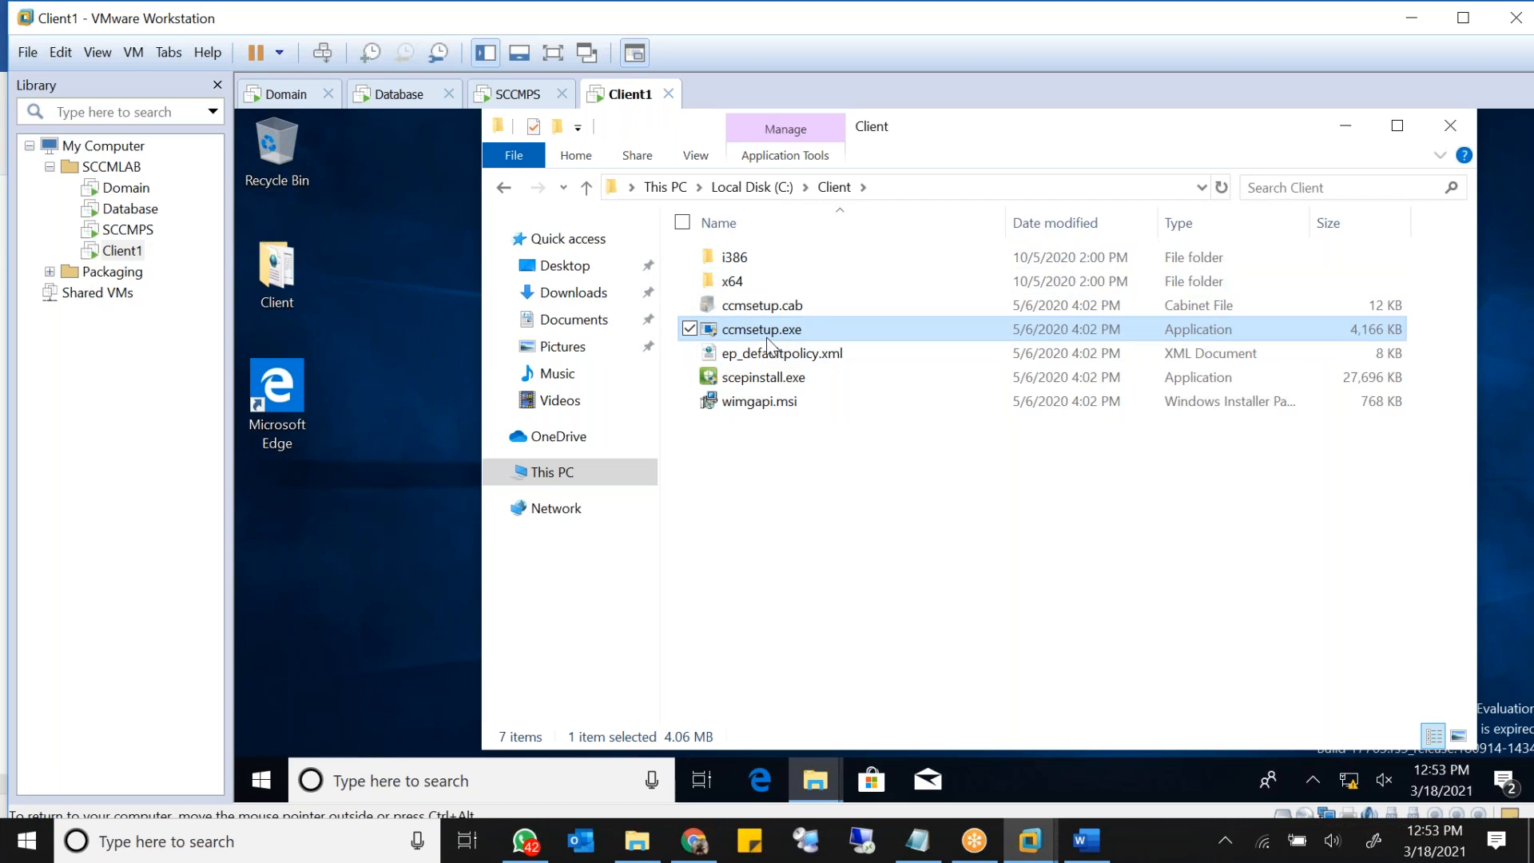
Step: Open Command Prompt as administrator on Client1, allowing the User Account Control request
left_click(406, 779)
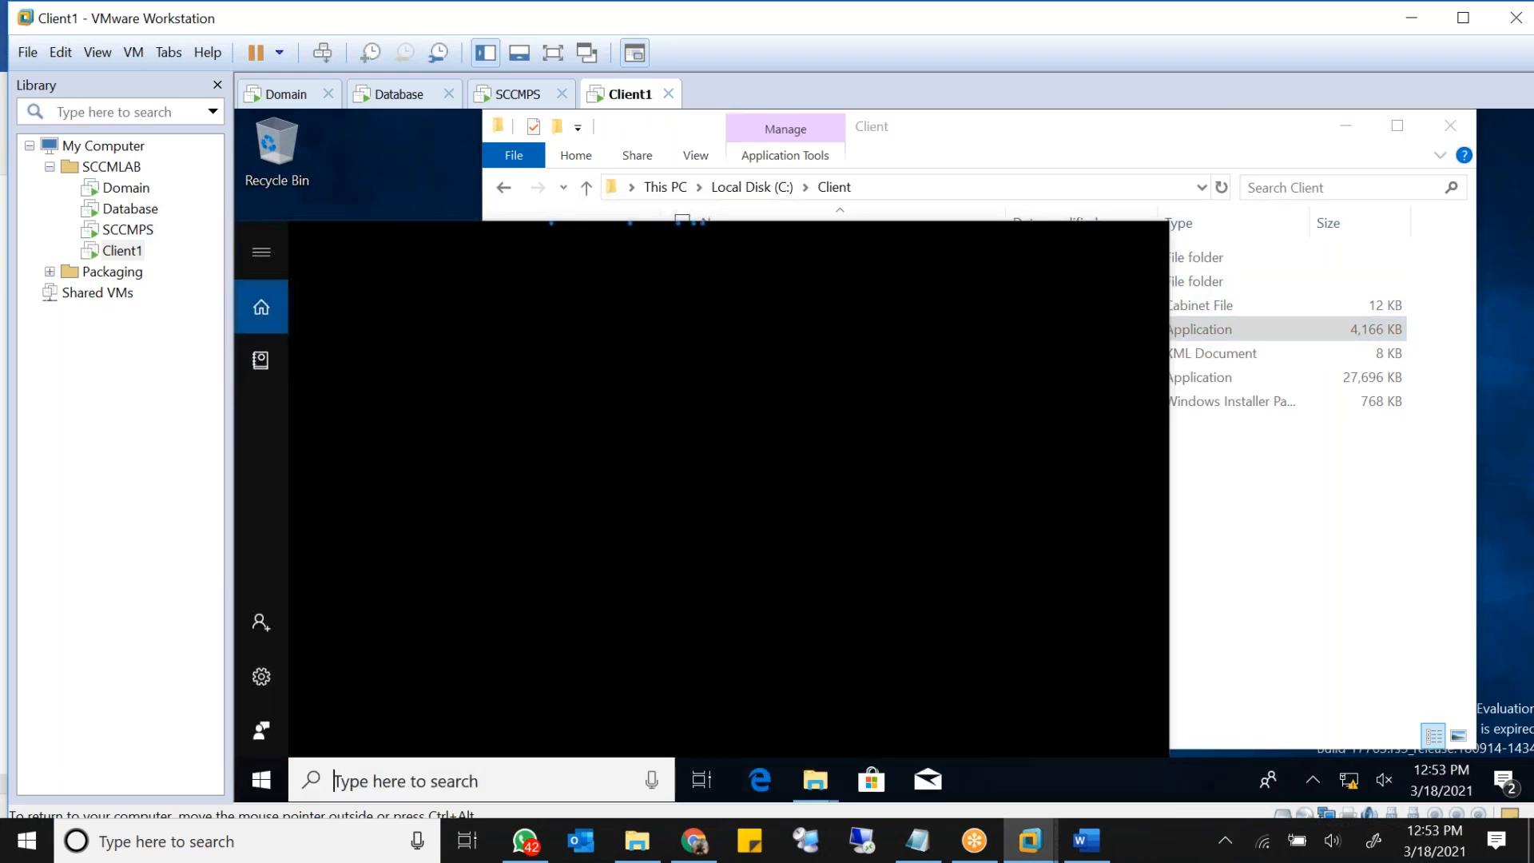
type("cmd")
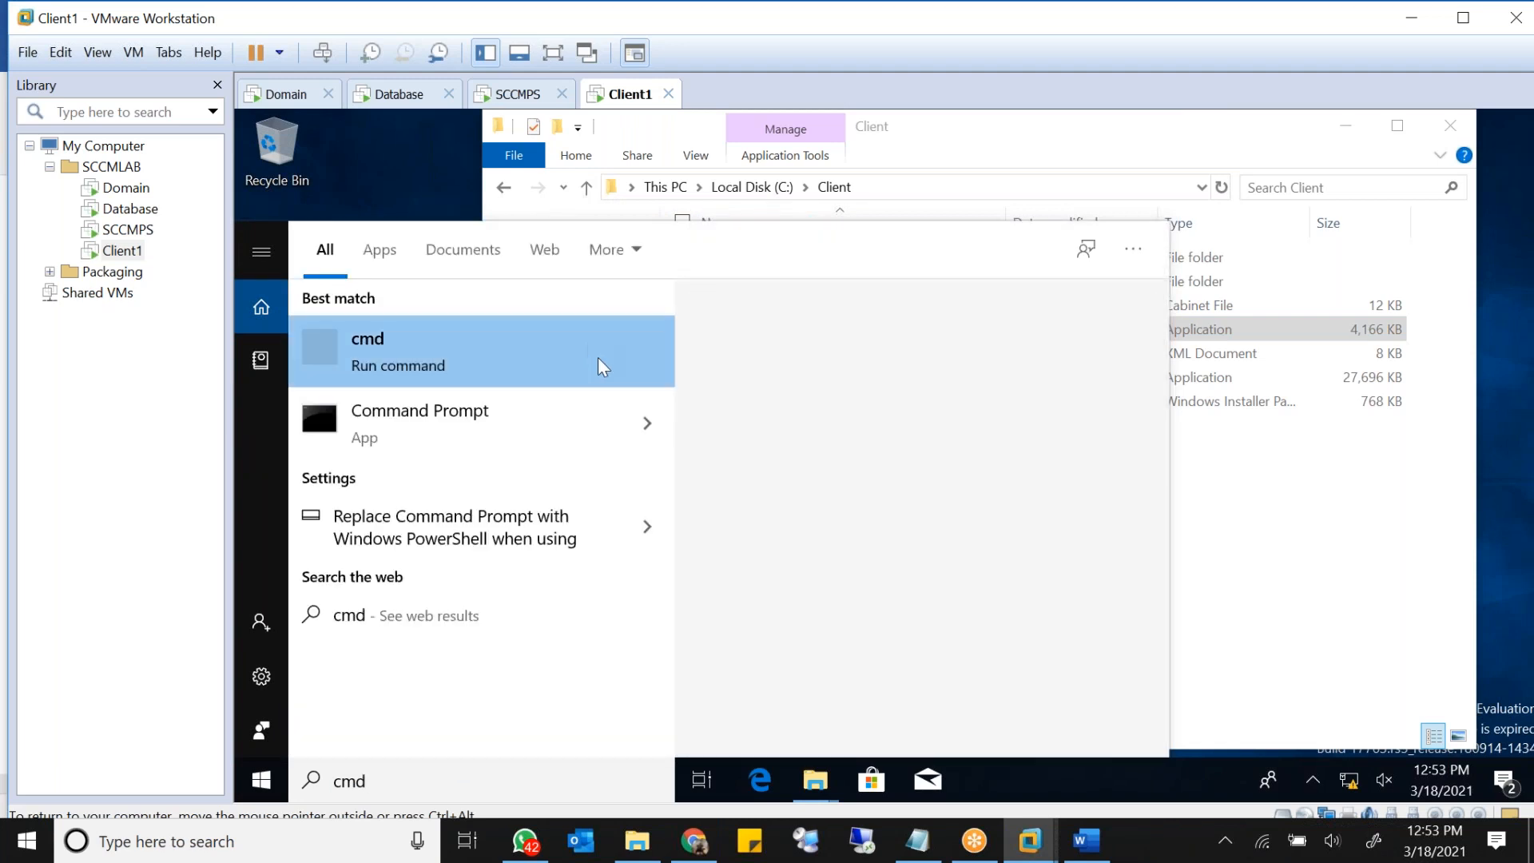
right_click(650, 385)
left_click(781, 560)
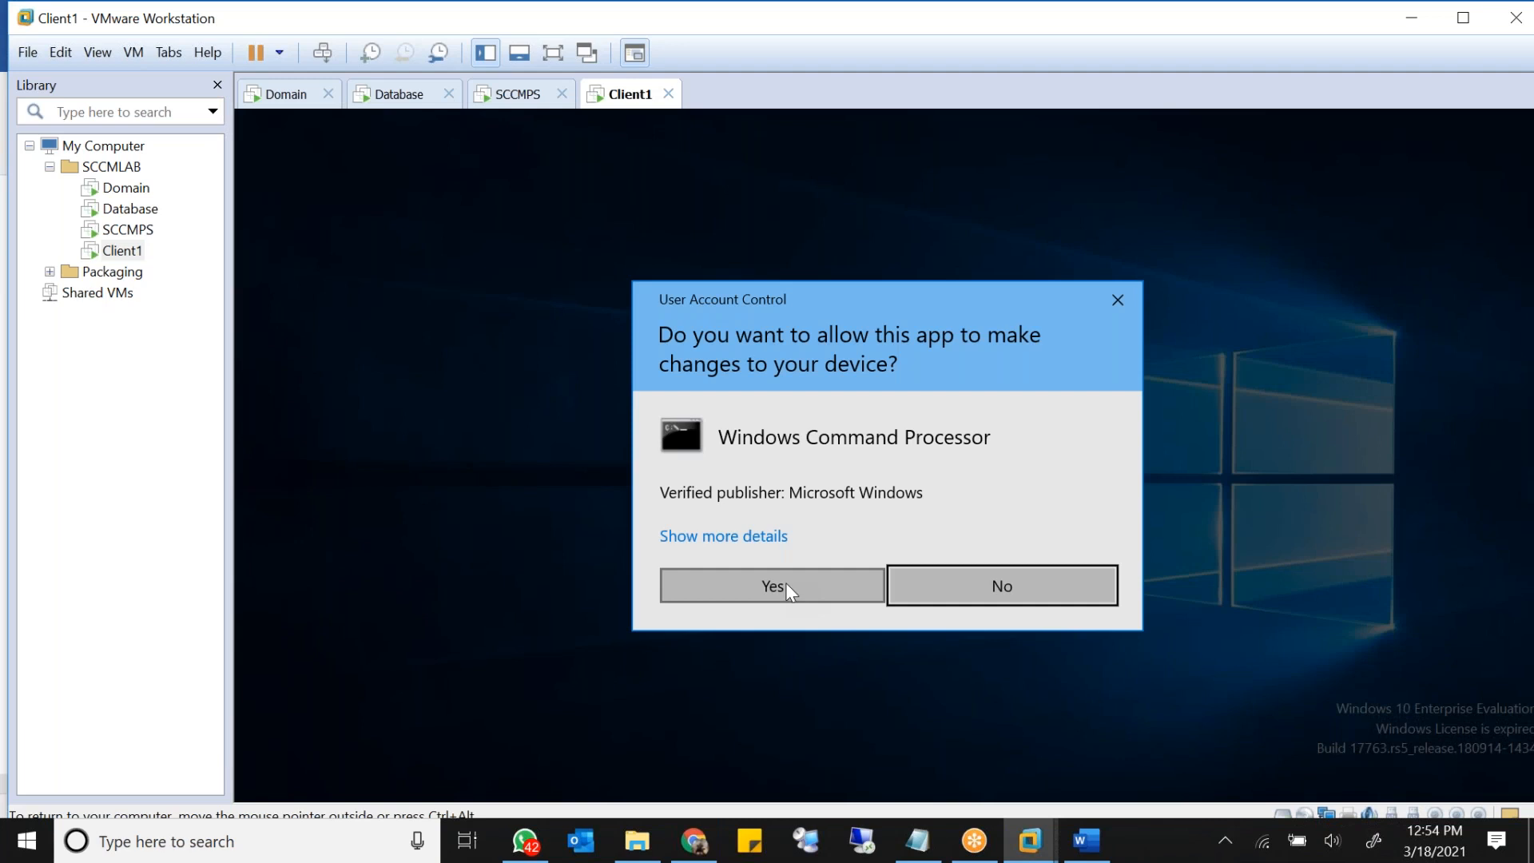
left_click(808, 591)
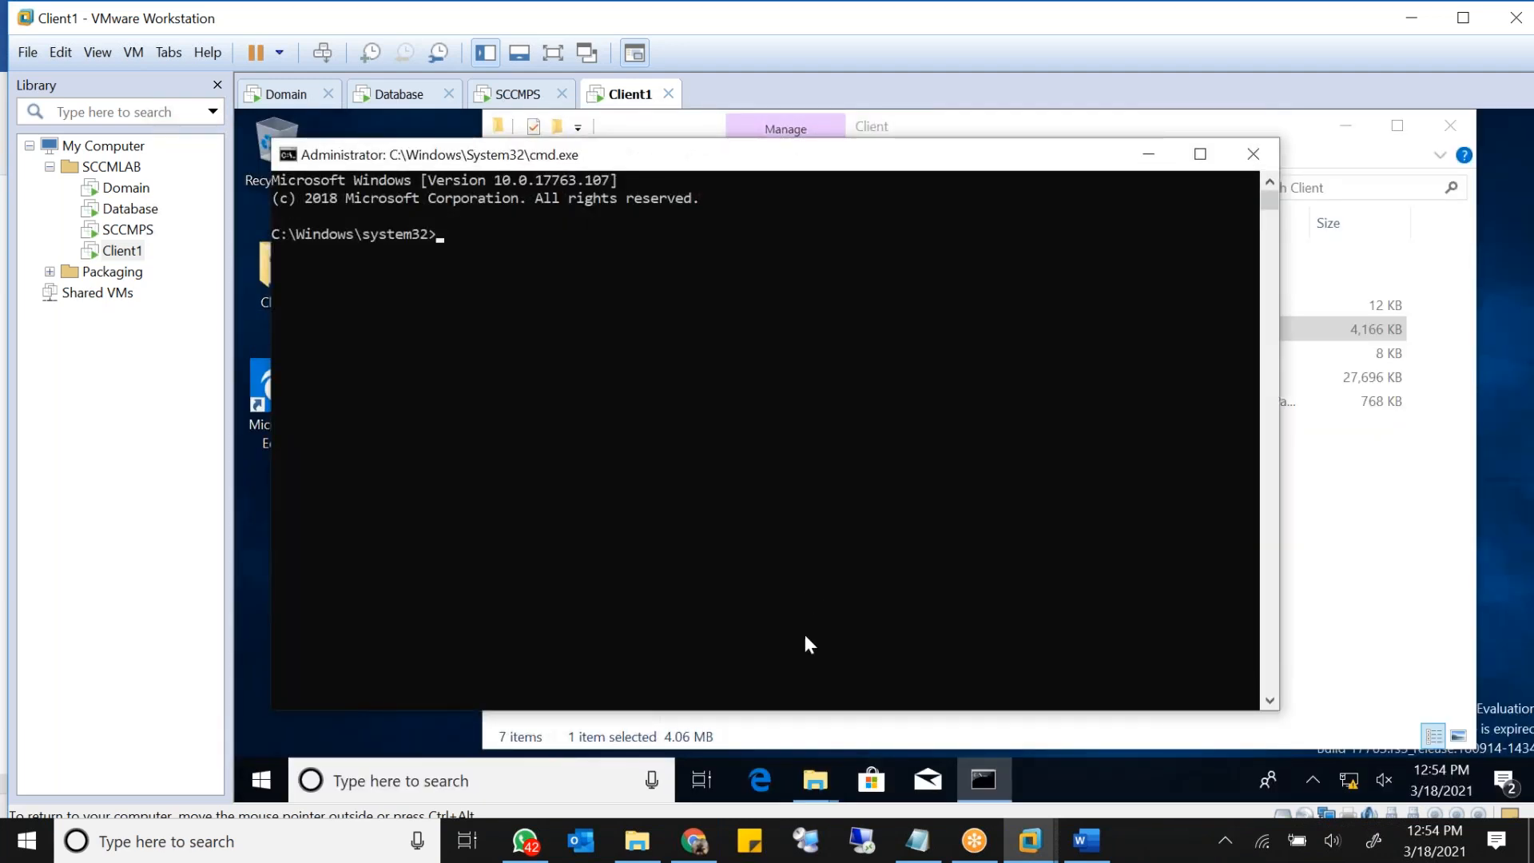
Step: Bring the Client folder window to the front and dismiss the leftover Windows Security credentials dialog
mouse_move(812, 787)
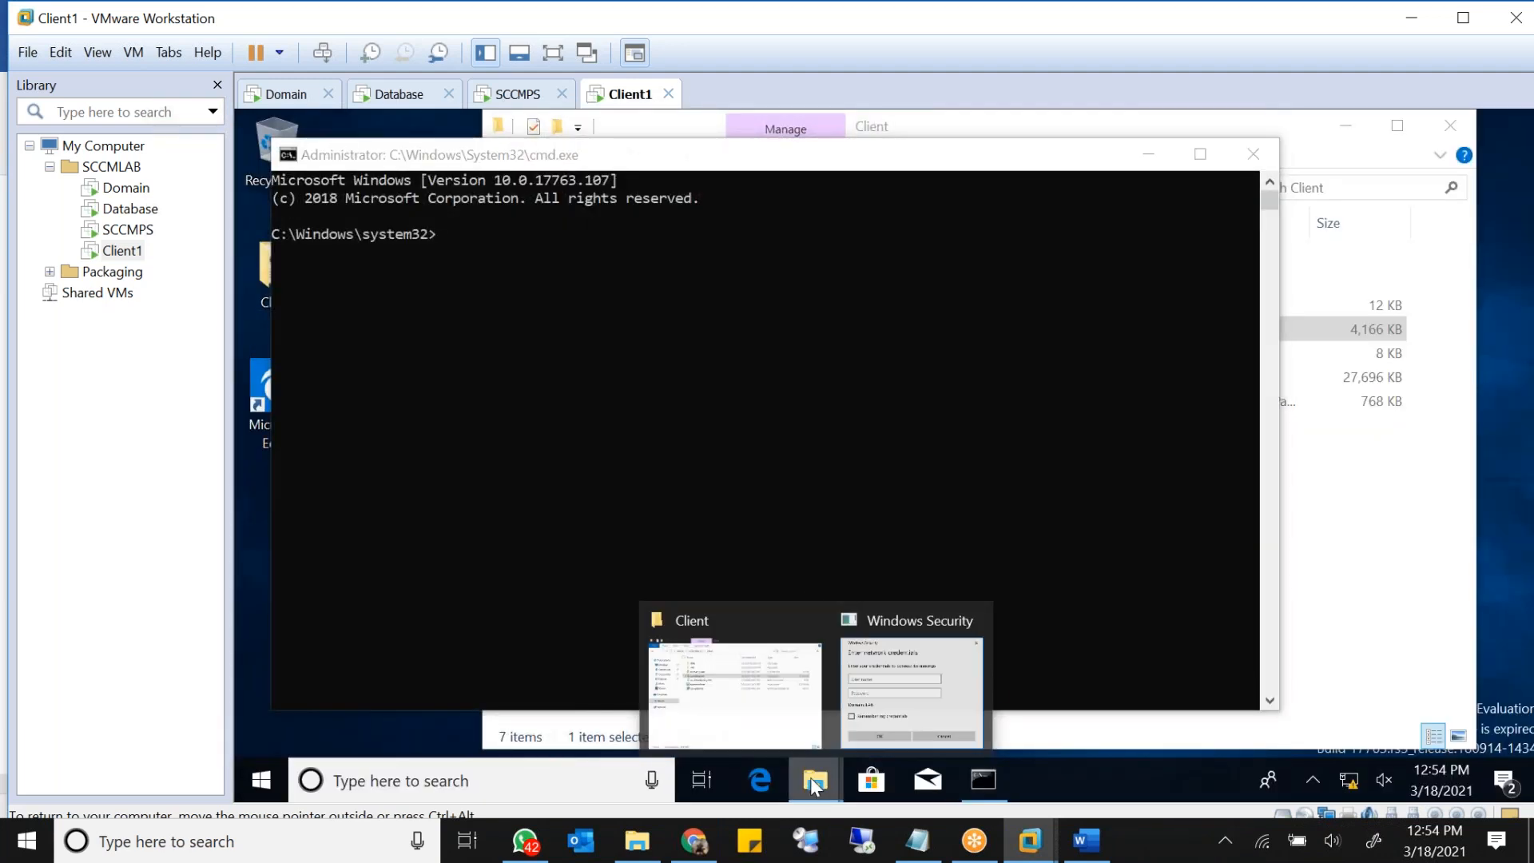
left_click(767, 711)
mouse_move(815, 787)
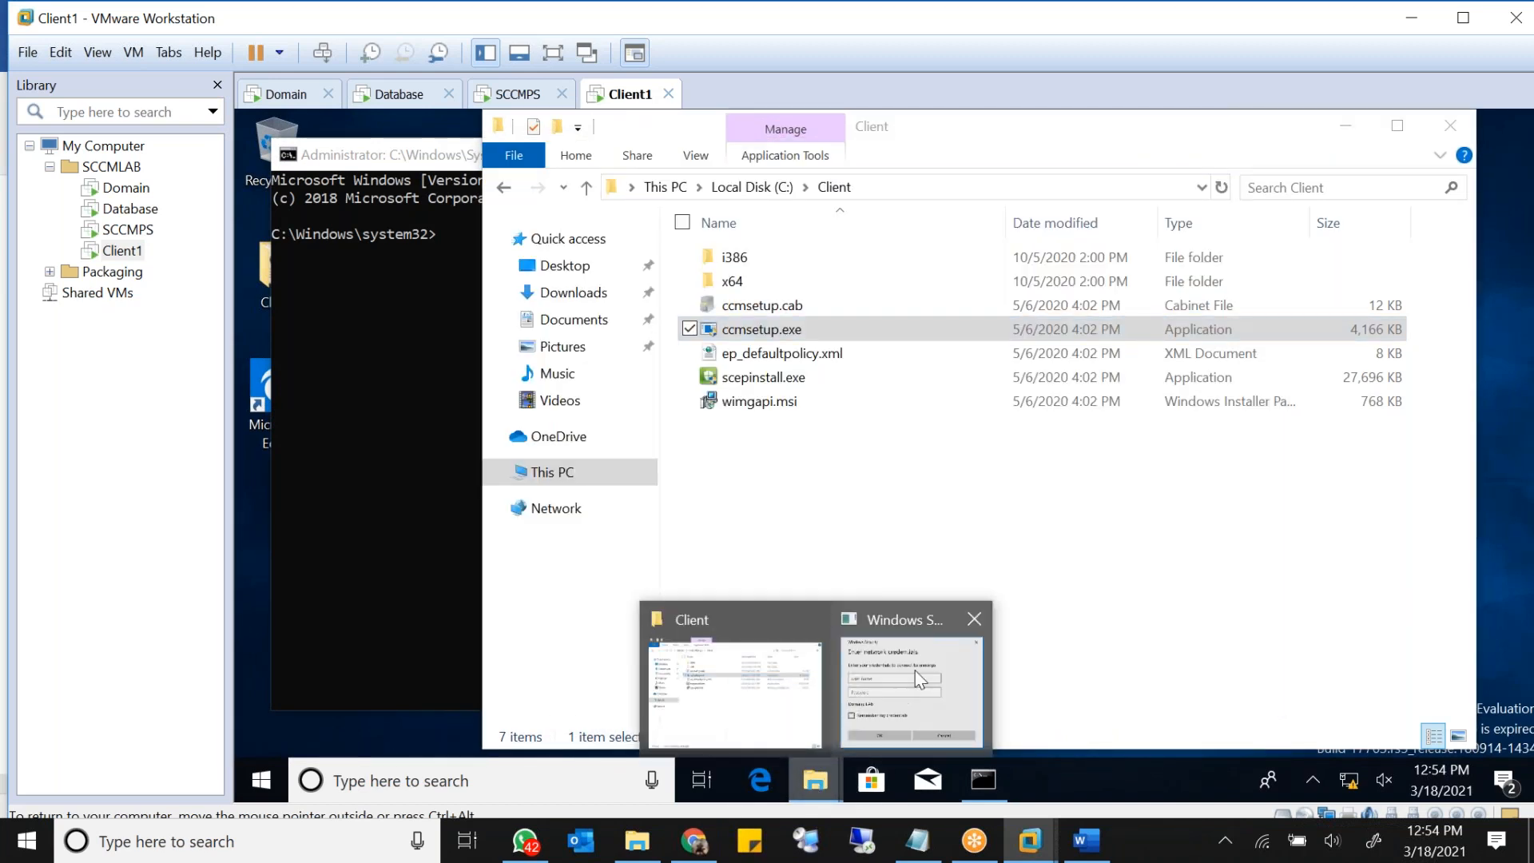
left_click(919, 665)
left_click(967, 702)
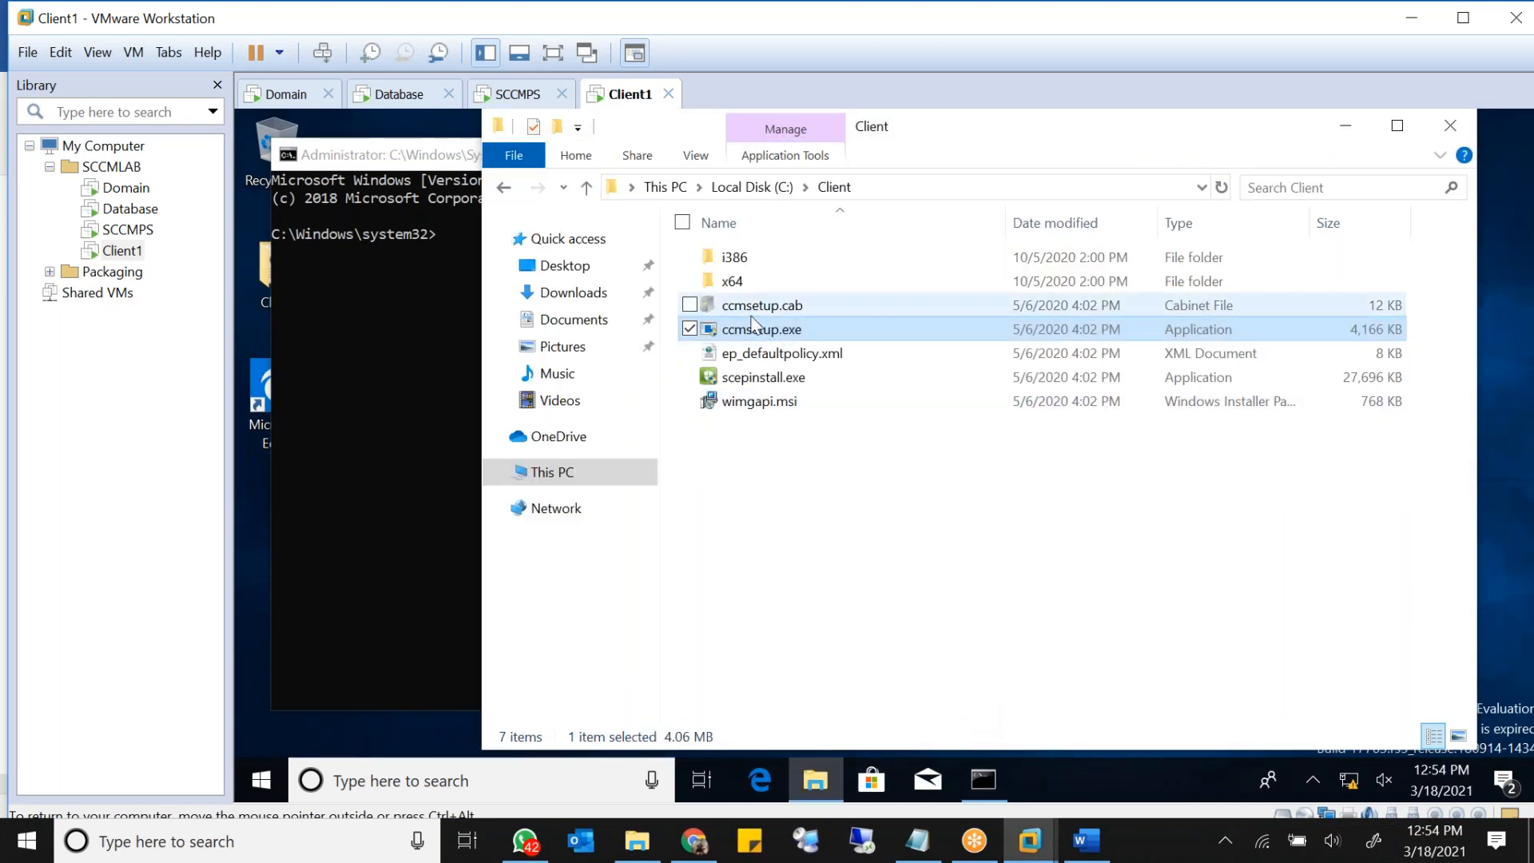
Step: Return to the C:\Windows\System32\wbem folder and refresh it to check for a rebuilt repository folder
left_click(504, 188)
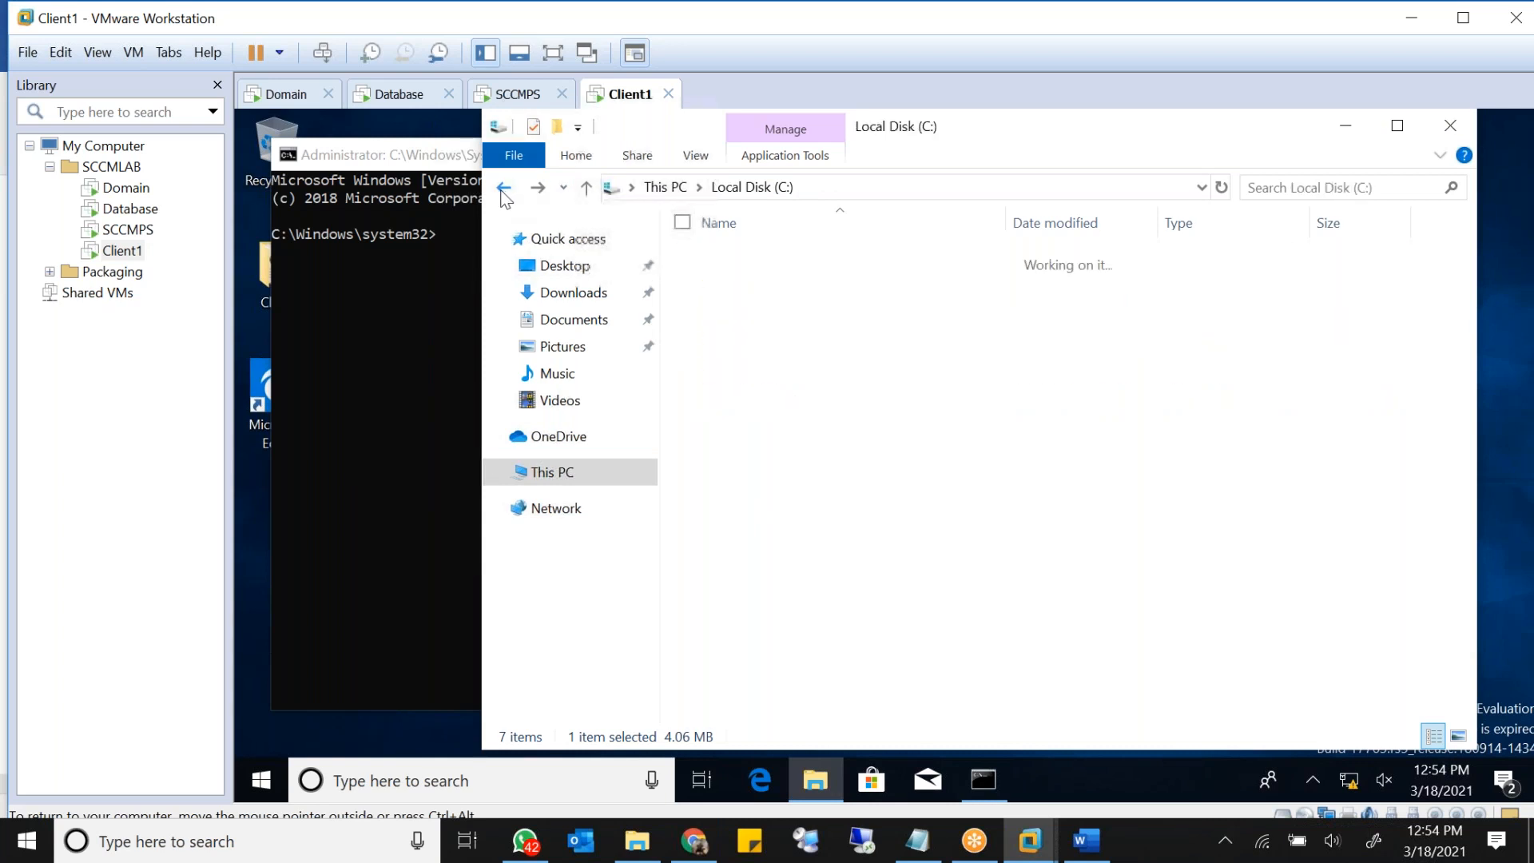
left_click(504, 188)
left_click(504, 189)
left_click(539, 189)
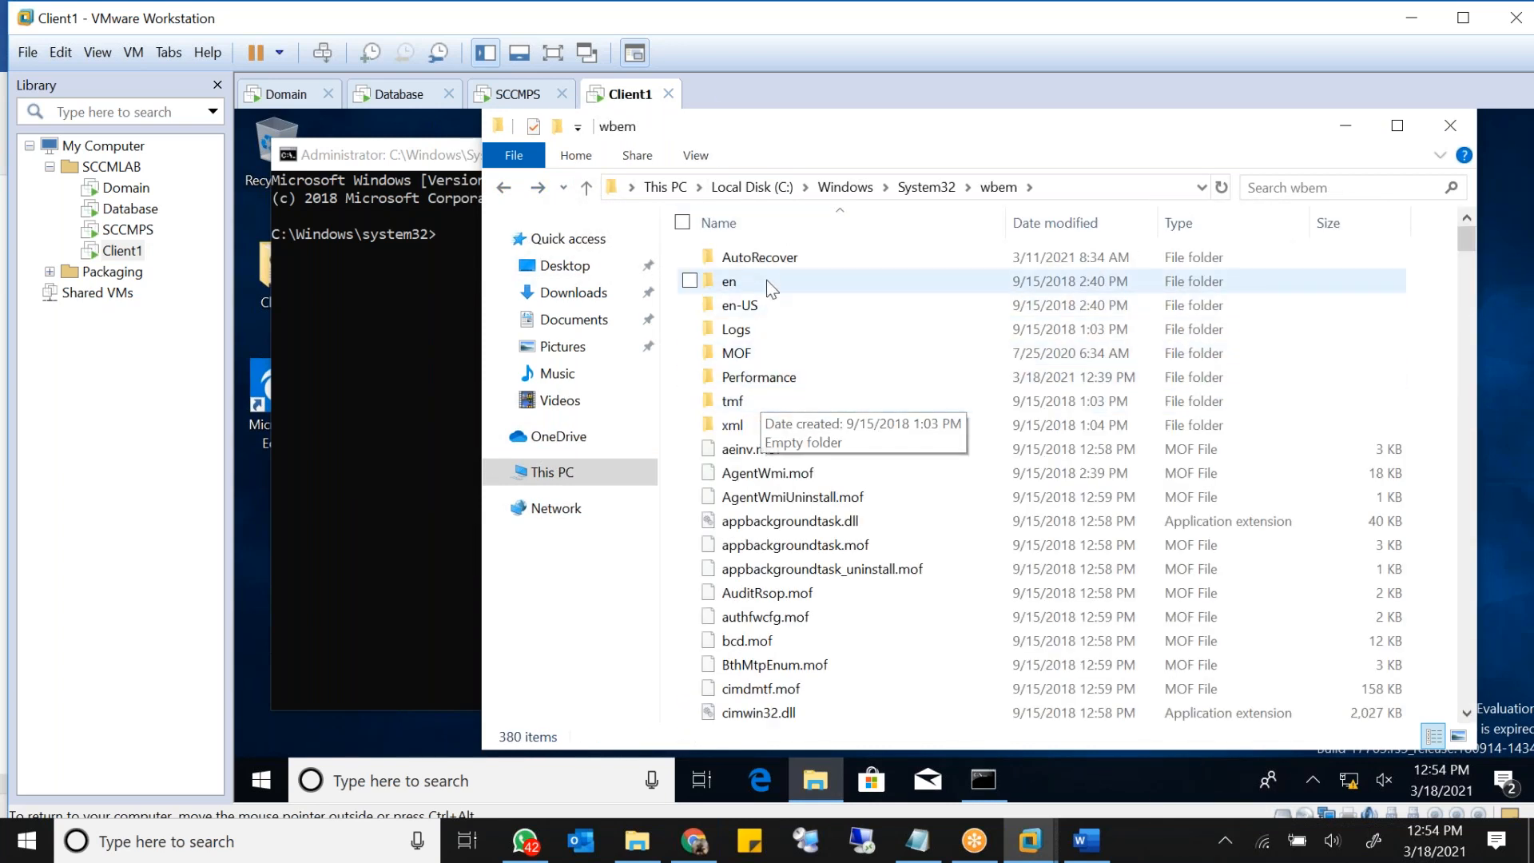
left_click(793, 378)
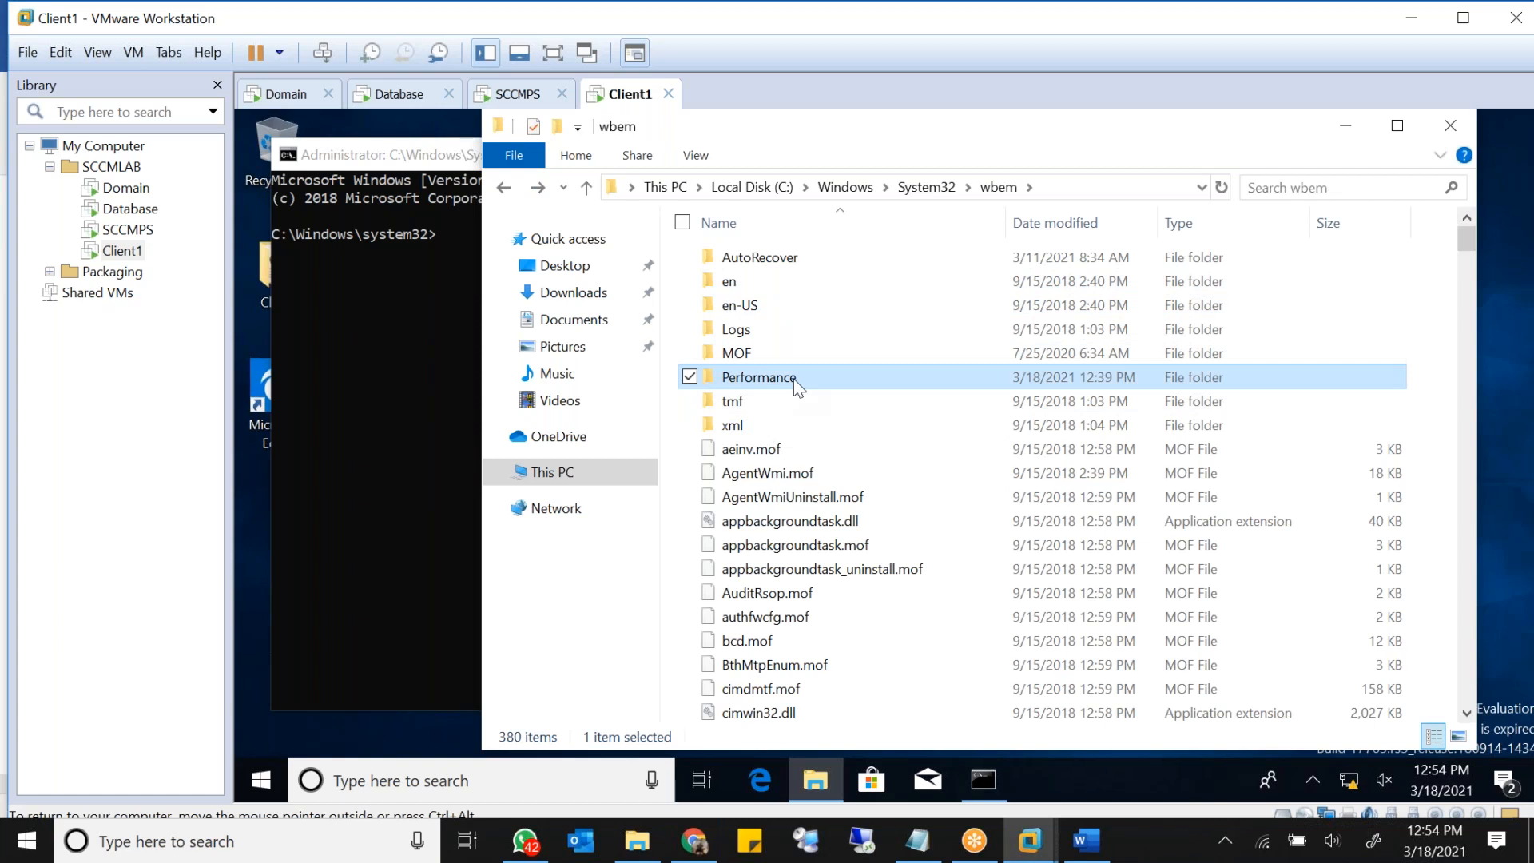
key("F5")
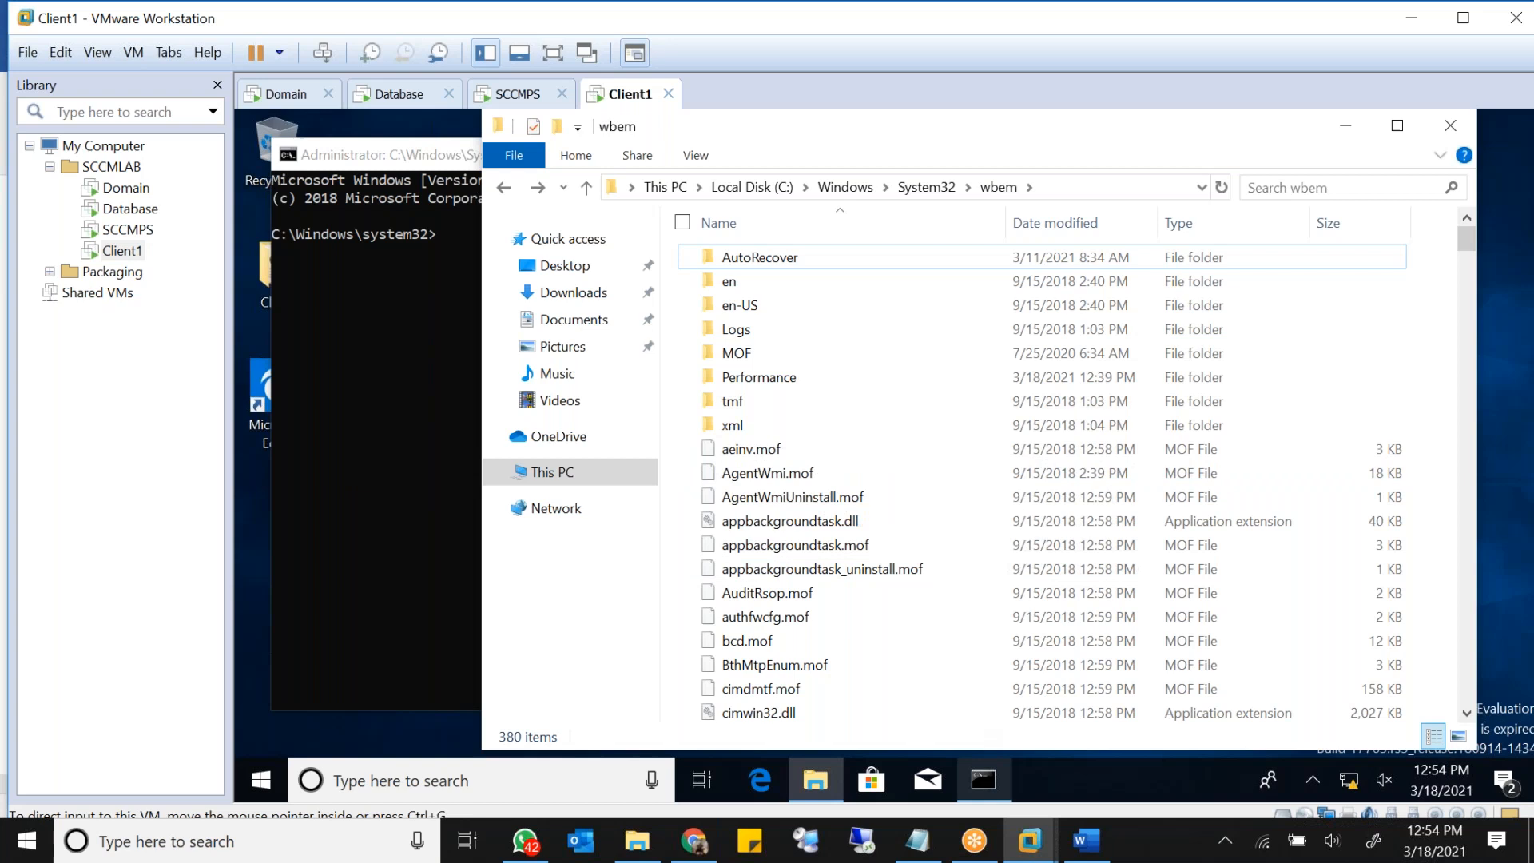
Step: Bring Command Prompt to the front and launch the Services console with services.msc
mouse_move(981, 777)
left_click(975, 709)
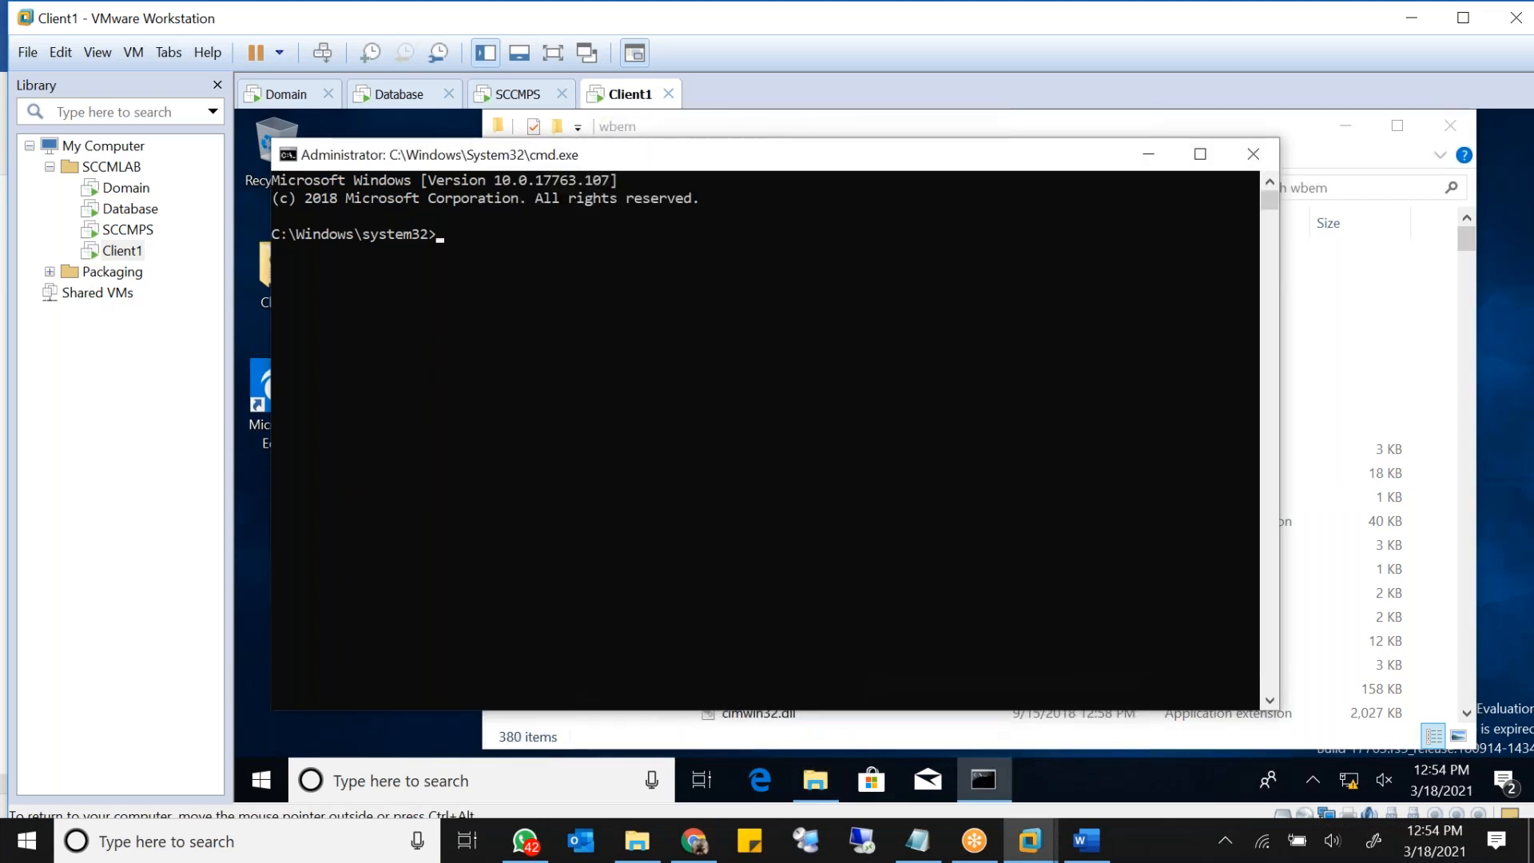
left_click(718, 590)
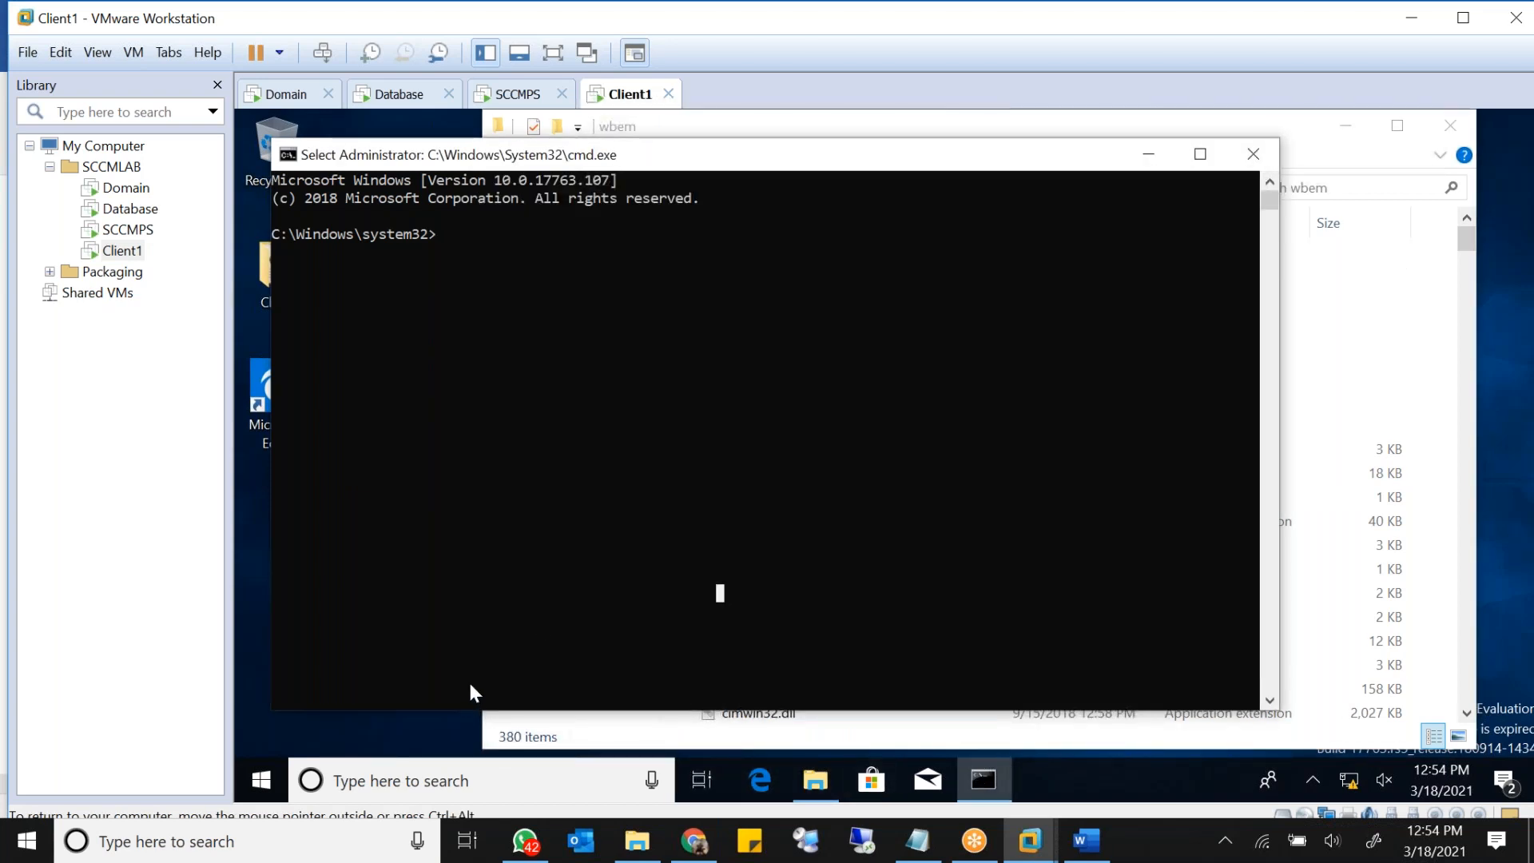
type("service")
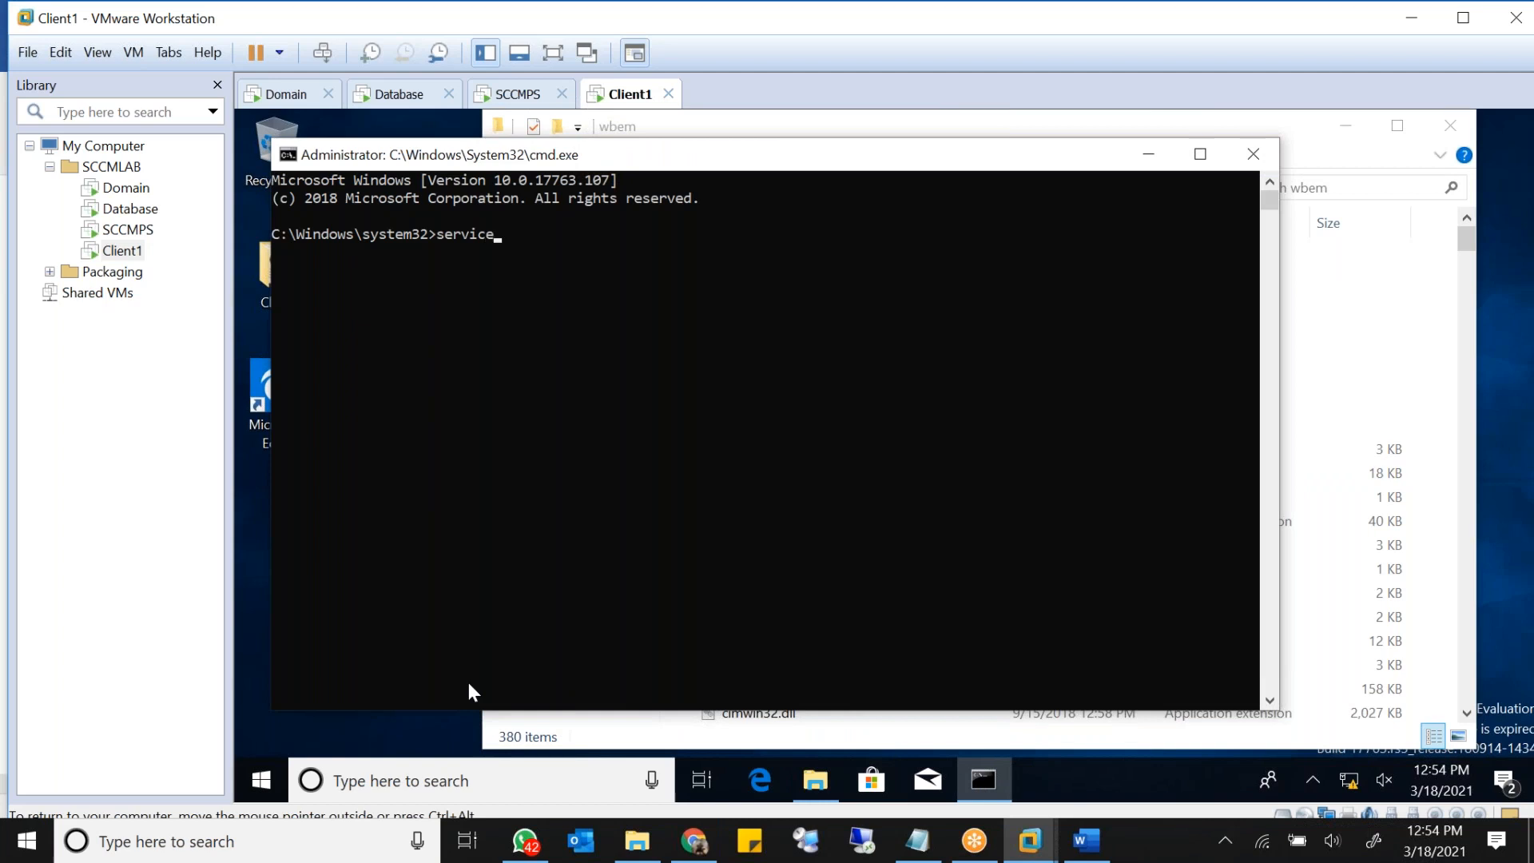
type("msc")
key("Return")
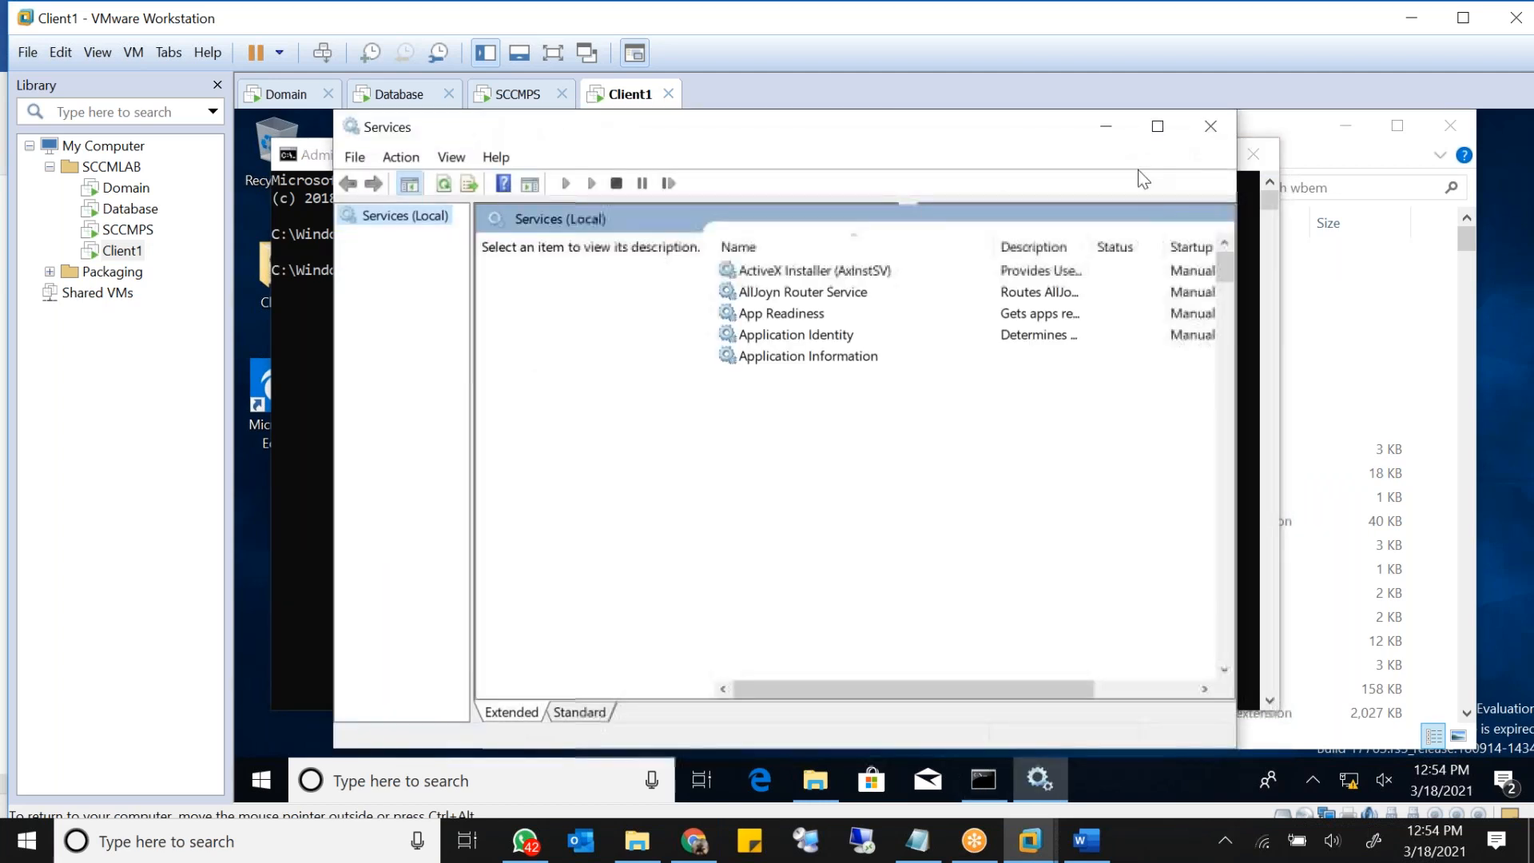
Step: Locate the Windows Management Instrumentation service and try to pause it
left_click(825, 448)
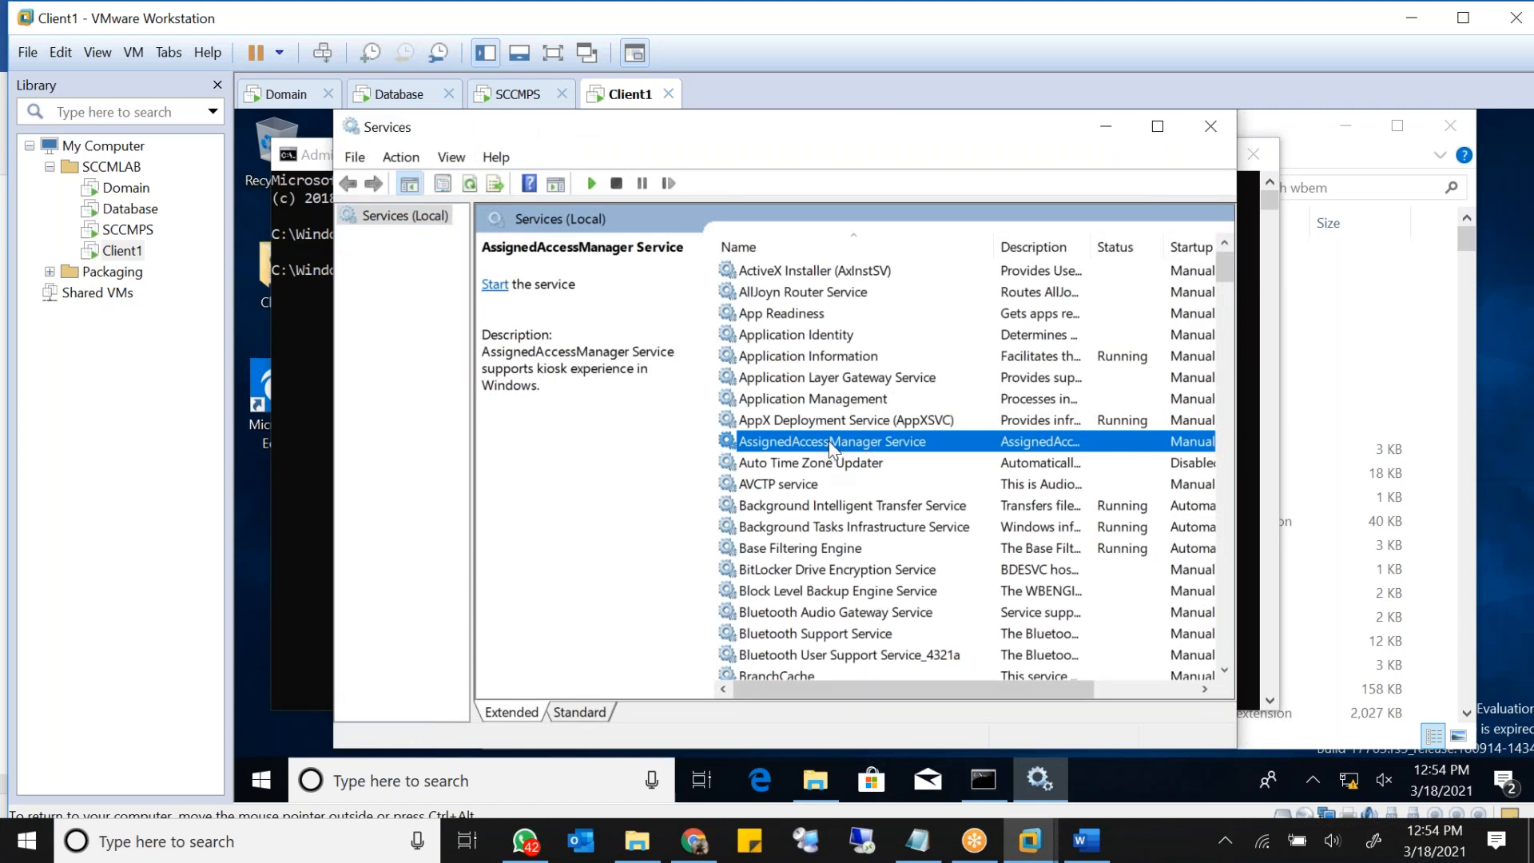
type("windows m")
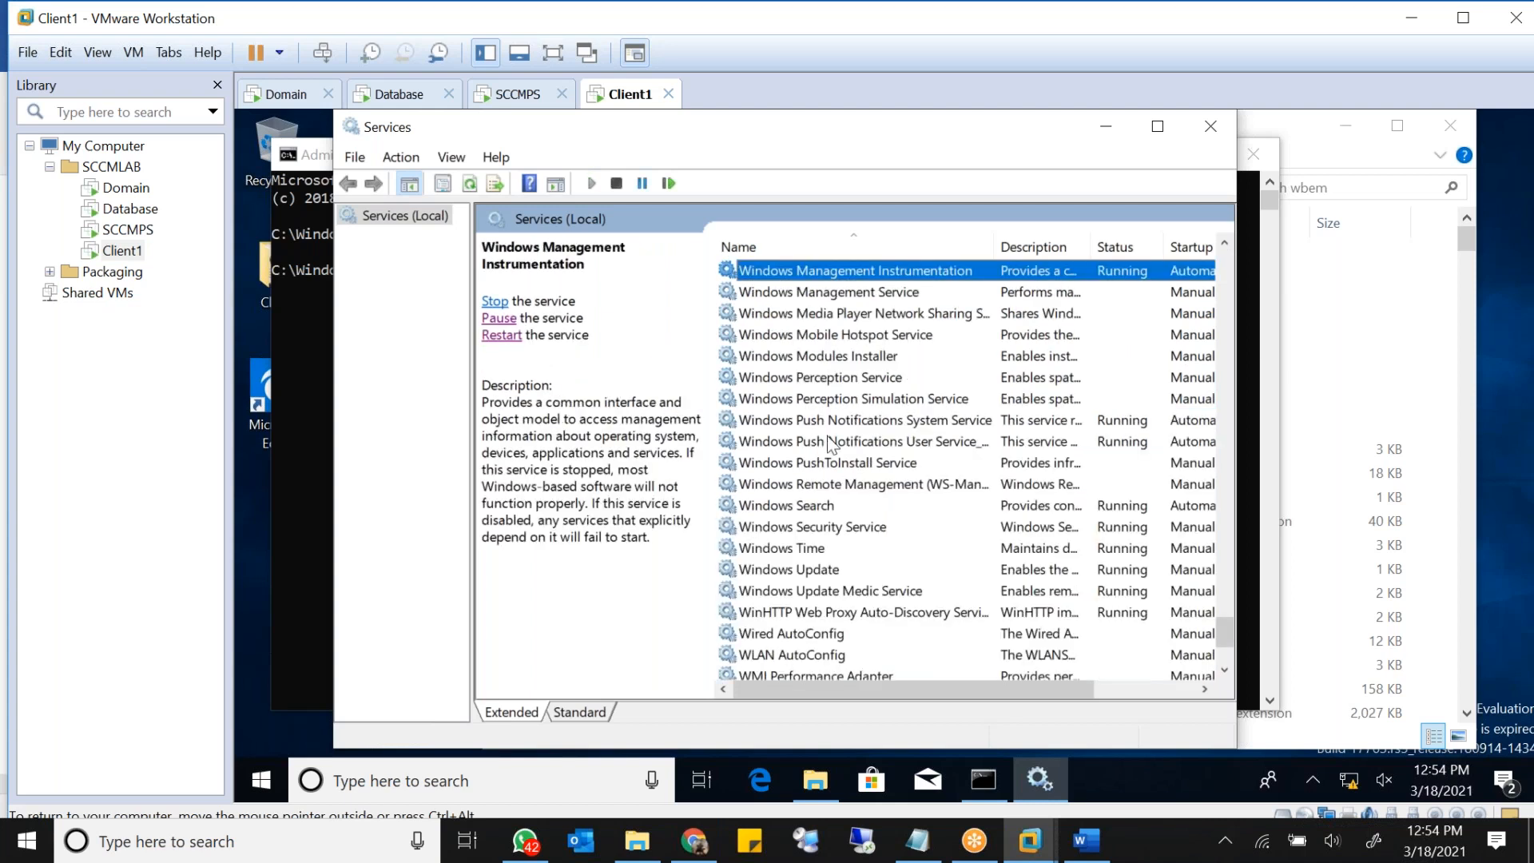
left_click(510, 320)
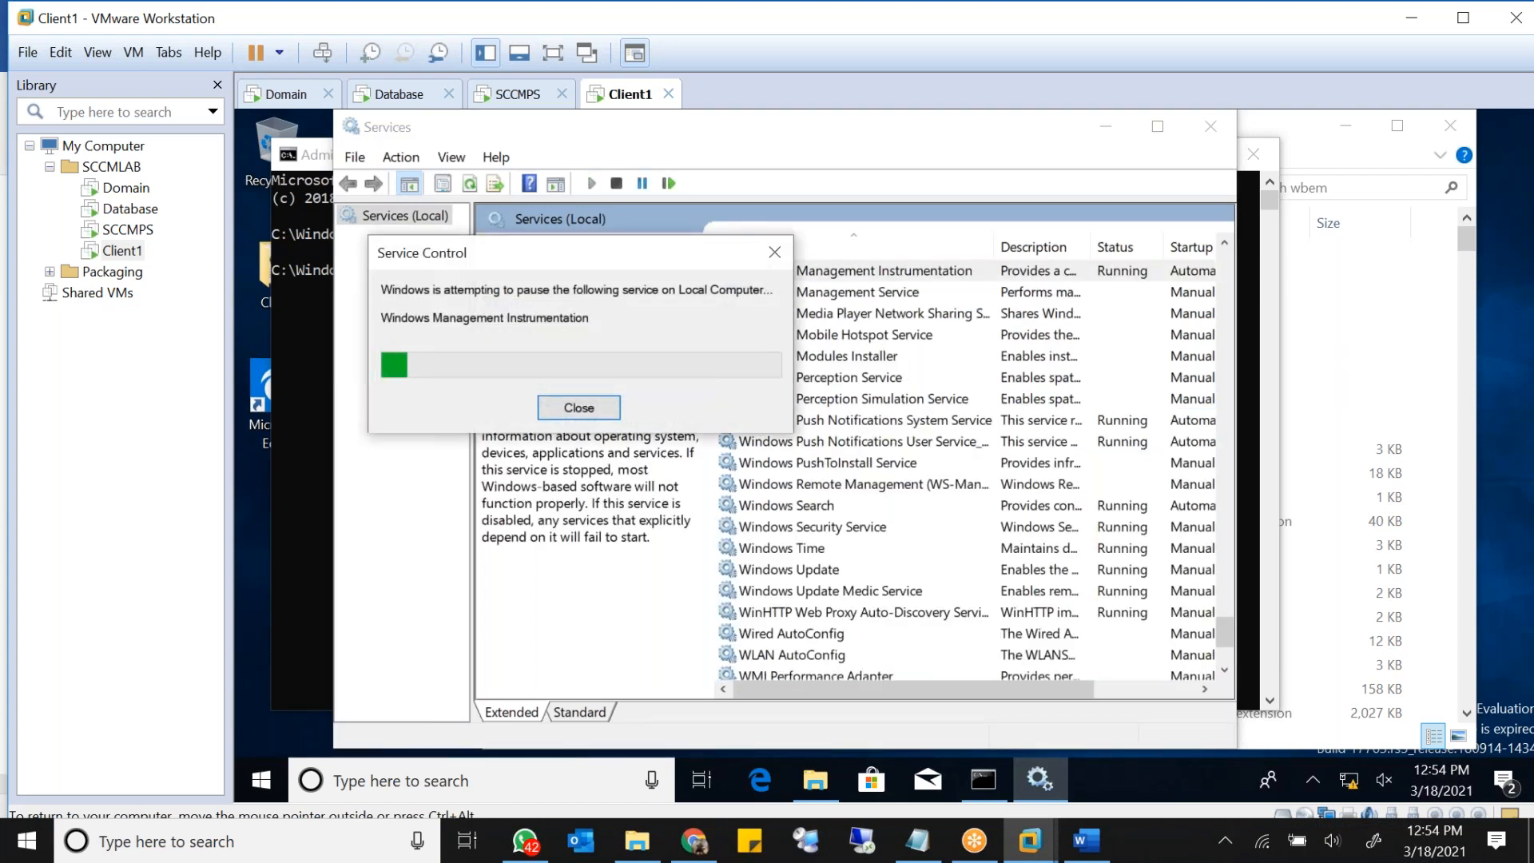
left_click(505, 318)
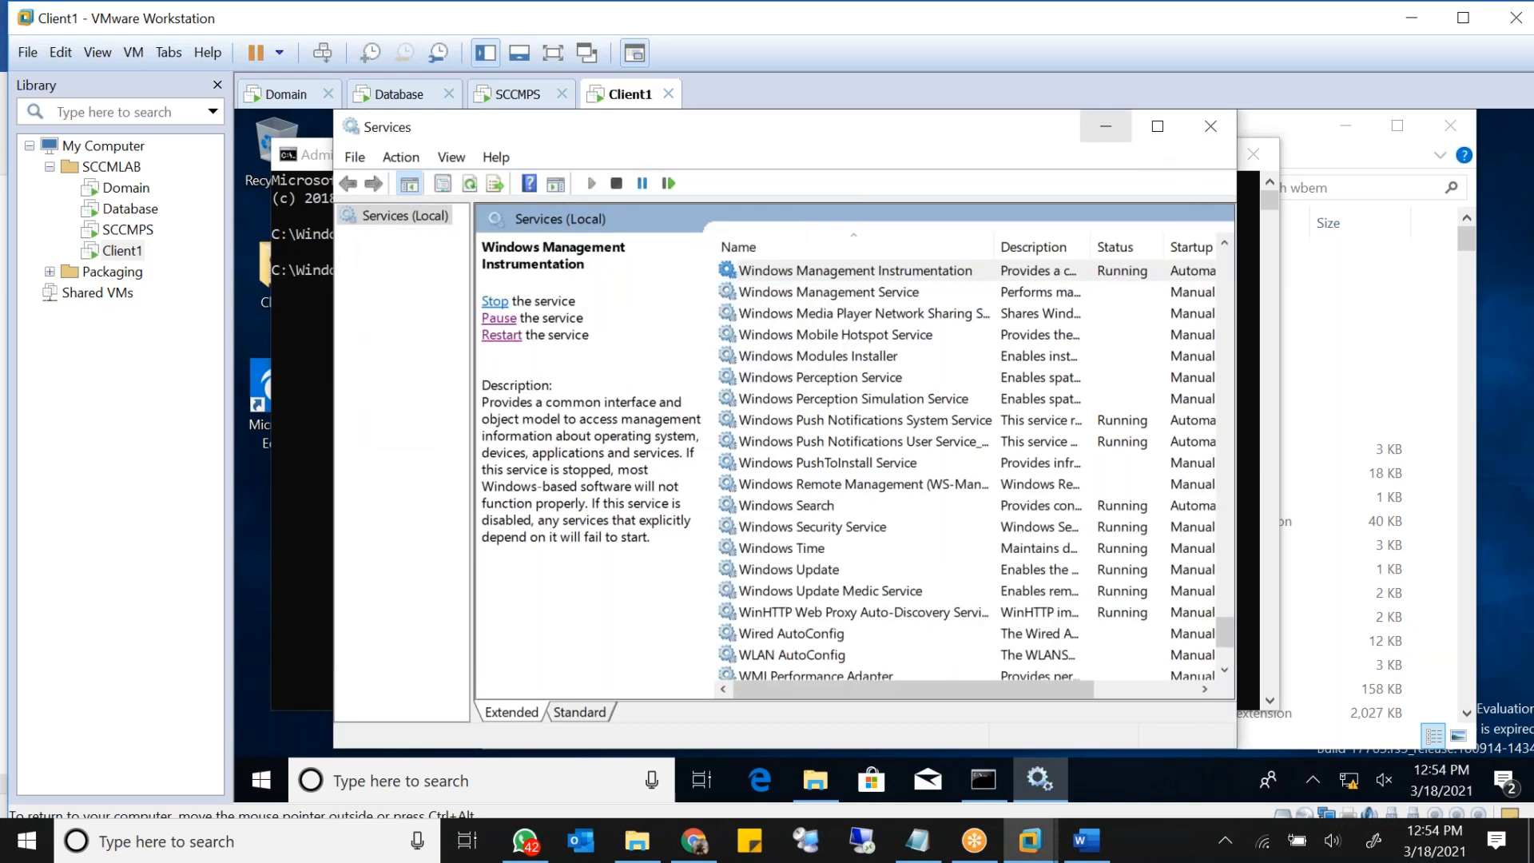
Step: Minimize Services and Command Prompt, then reopen the wbem folder from System32 to check for the repository folder
left_click(1106, 126)
left_click(1142, 160)
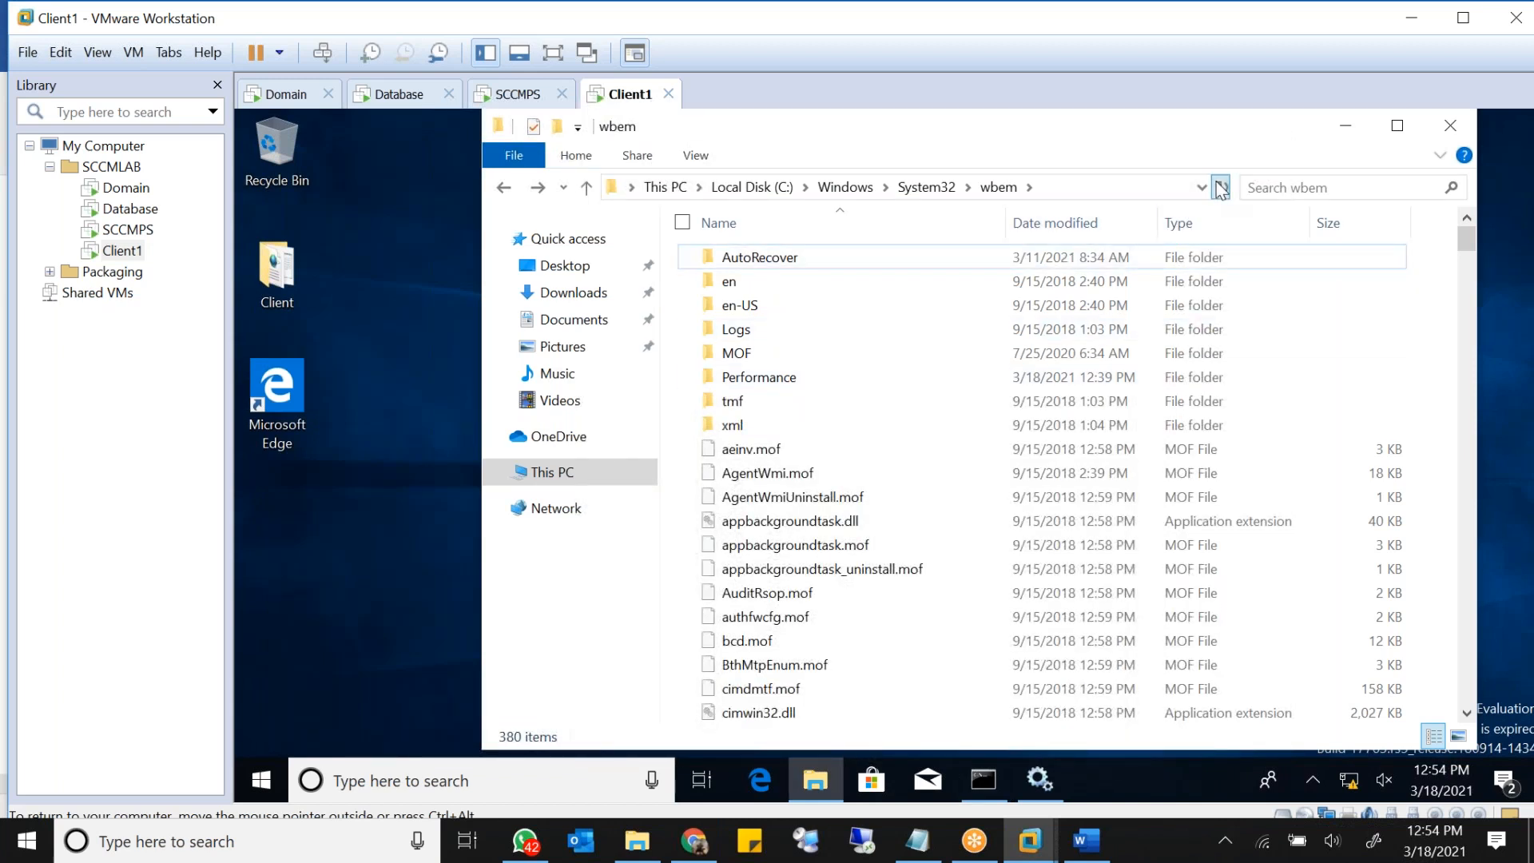
left_click(1097, 193)
key("Return")
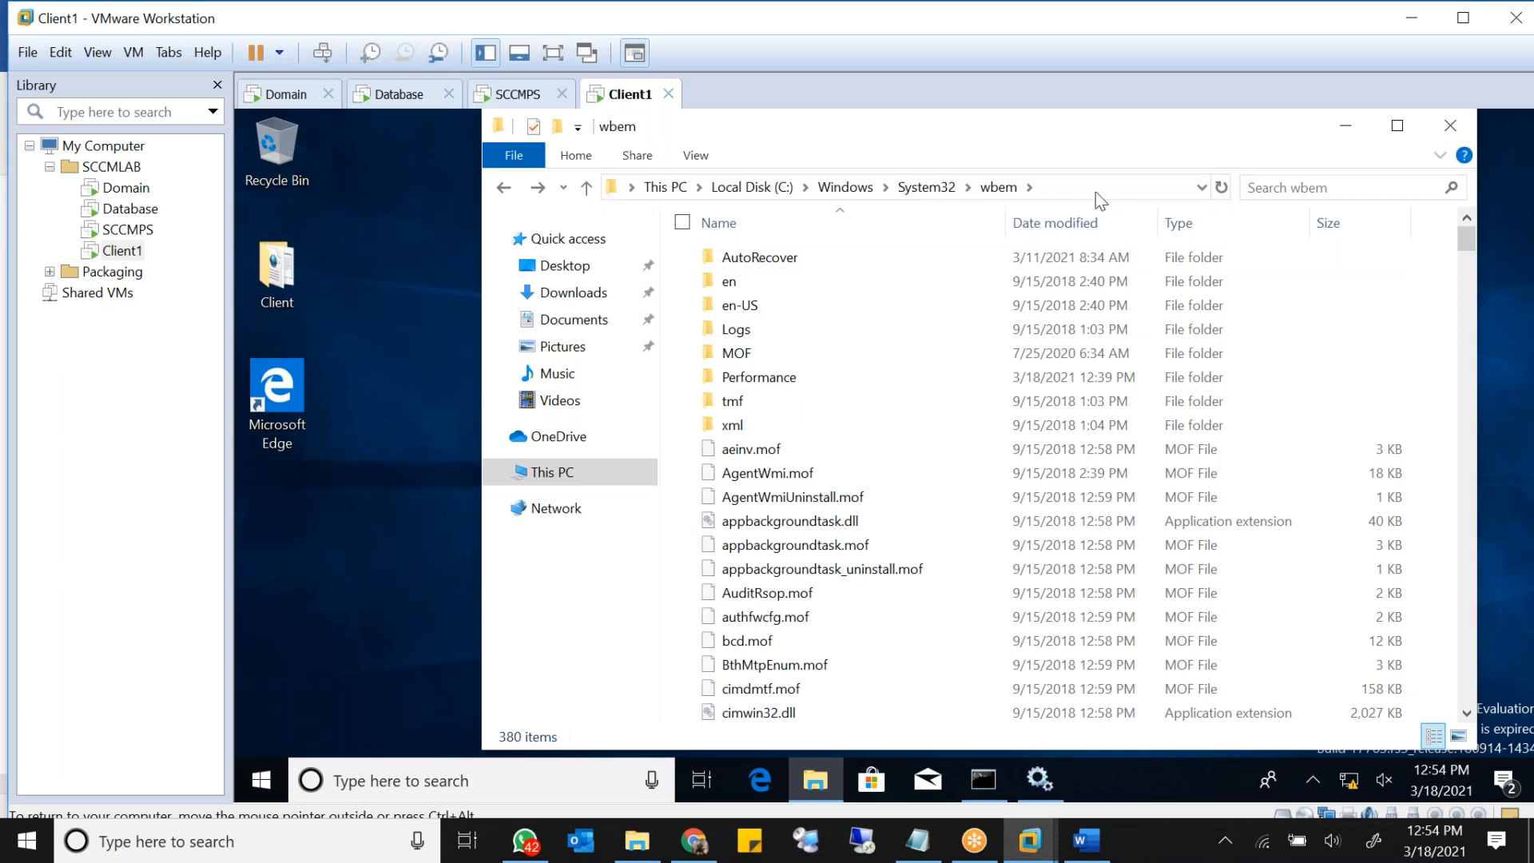
left_click(927, 189)
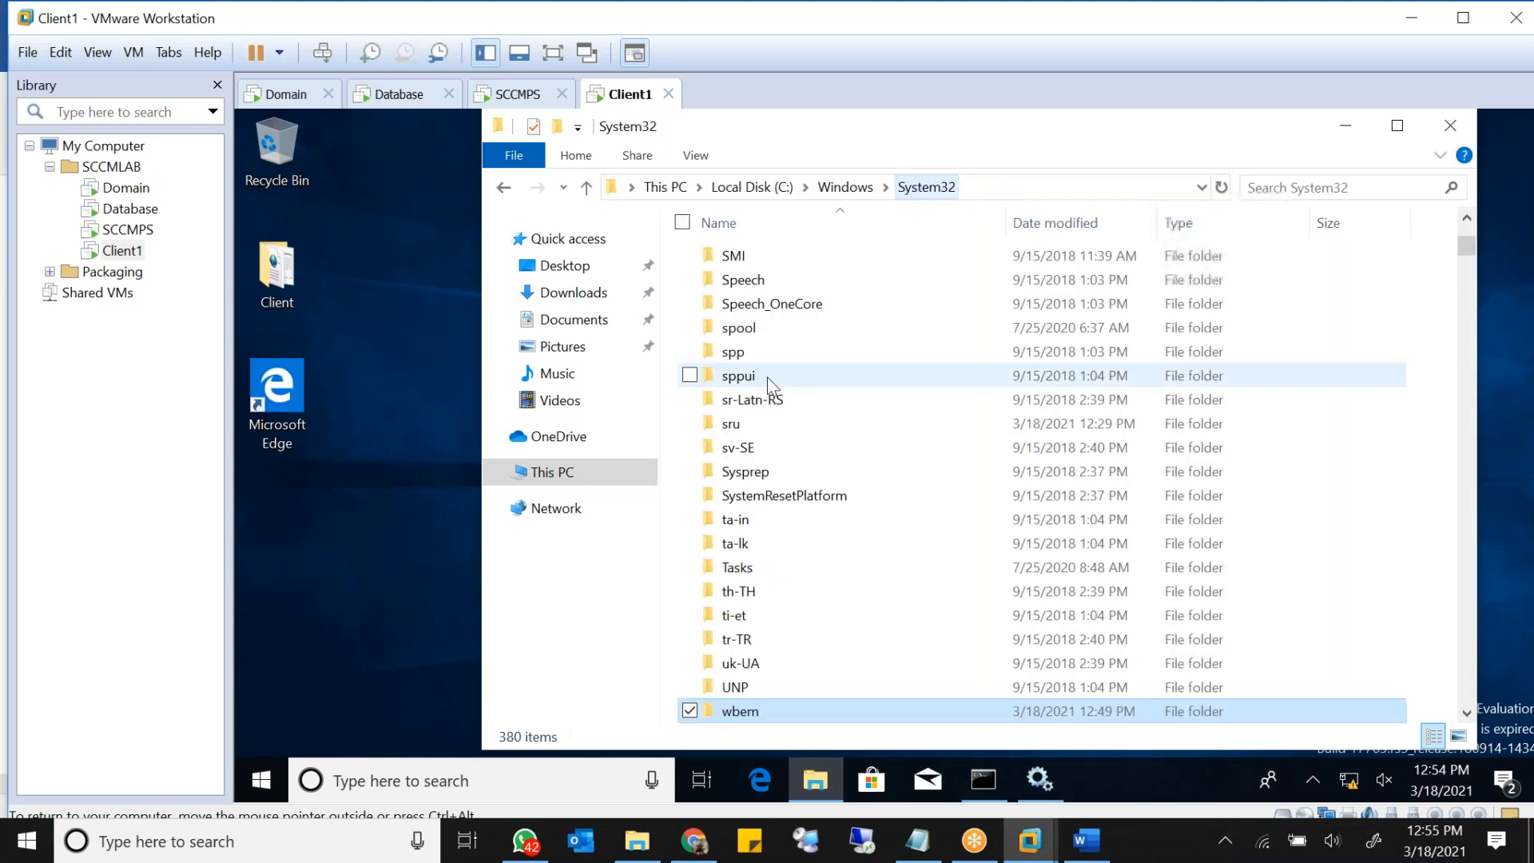
double_click(742, 715)
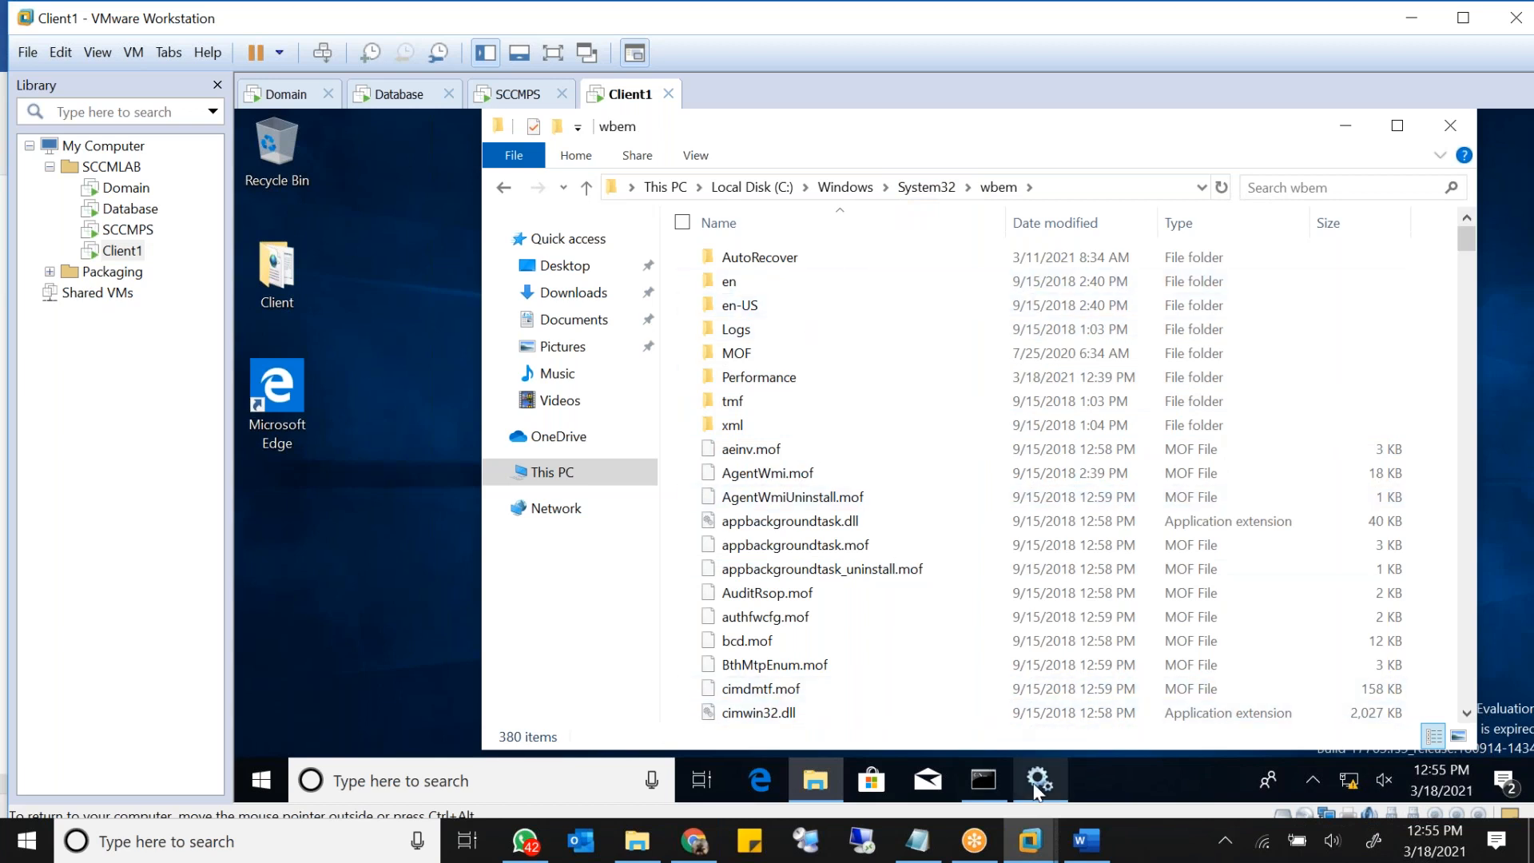
Step: Move the Services window aside and restart Windows Management Instrumentation together with the dependent IP Helper service
left_click(1039, 778)
left_click_drag(891, 126, 1208, 286)
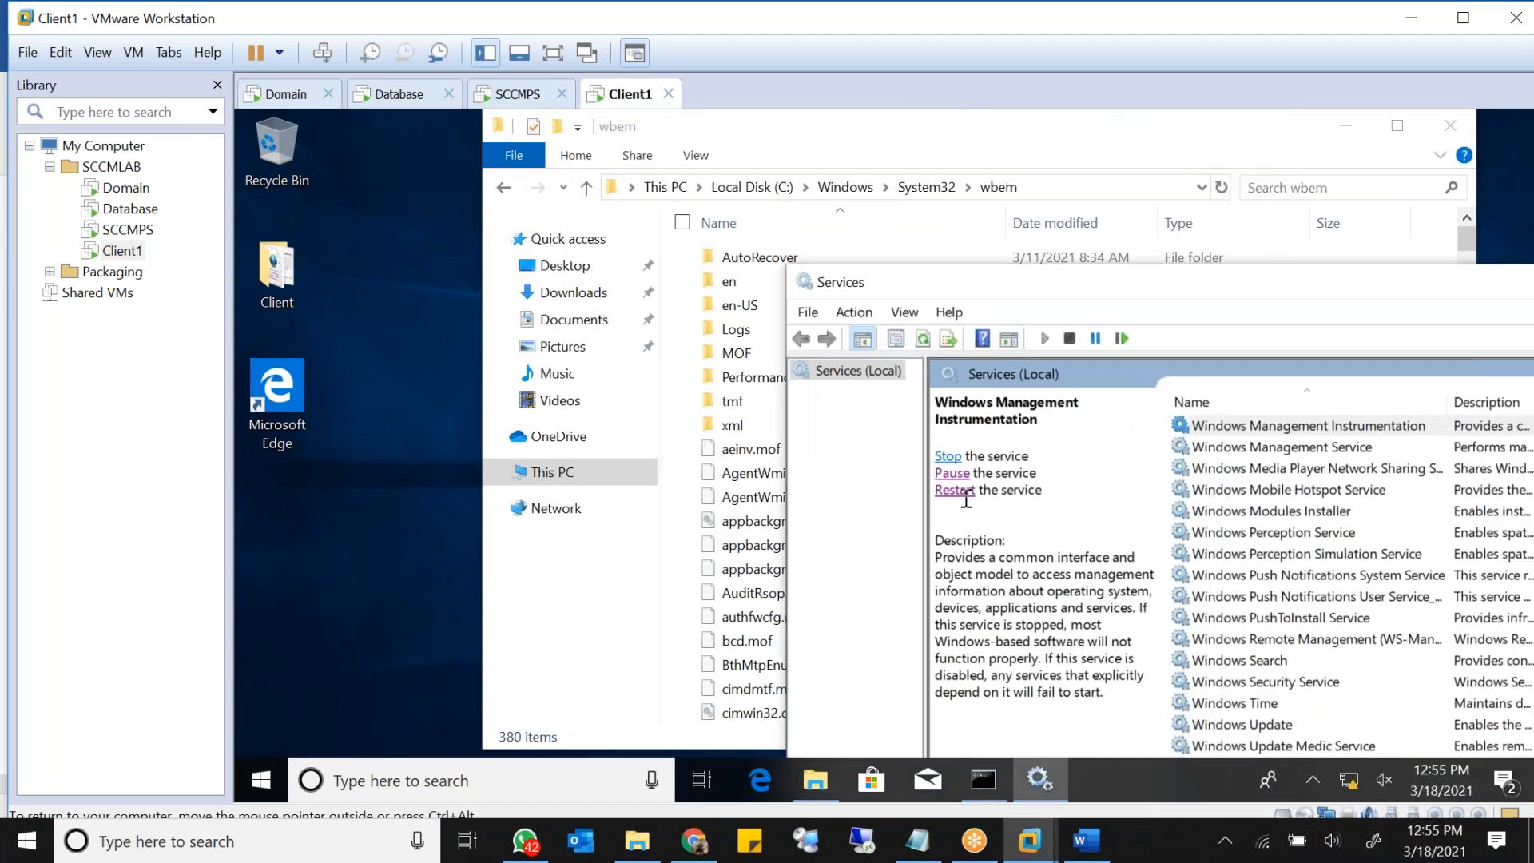
left_click(963, 500)
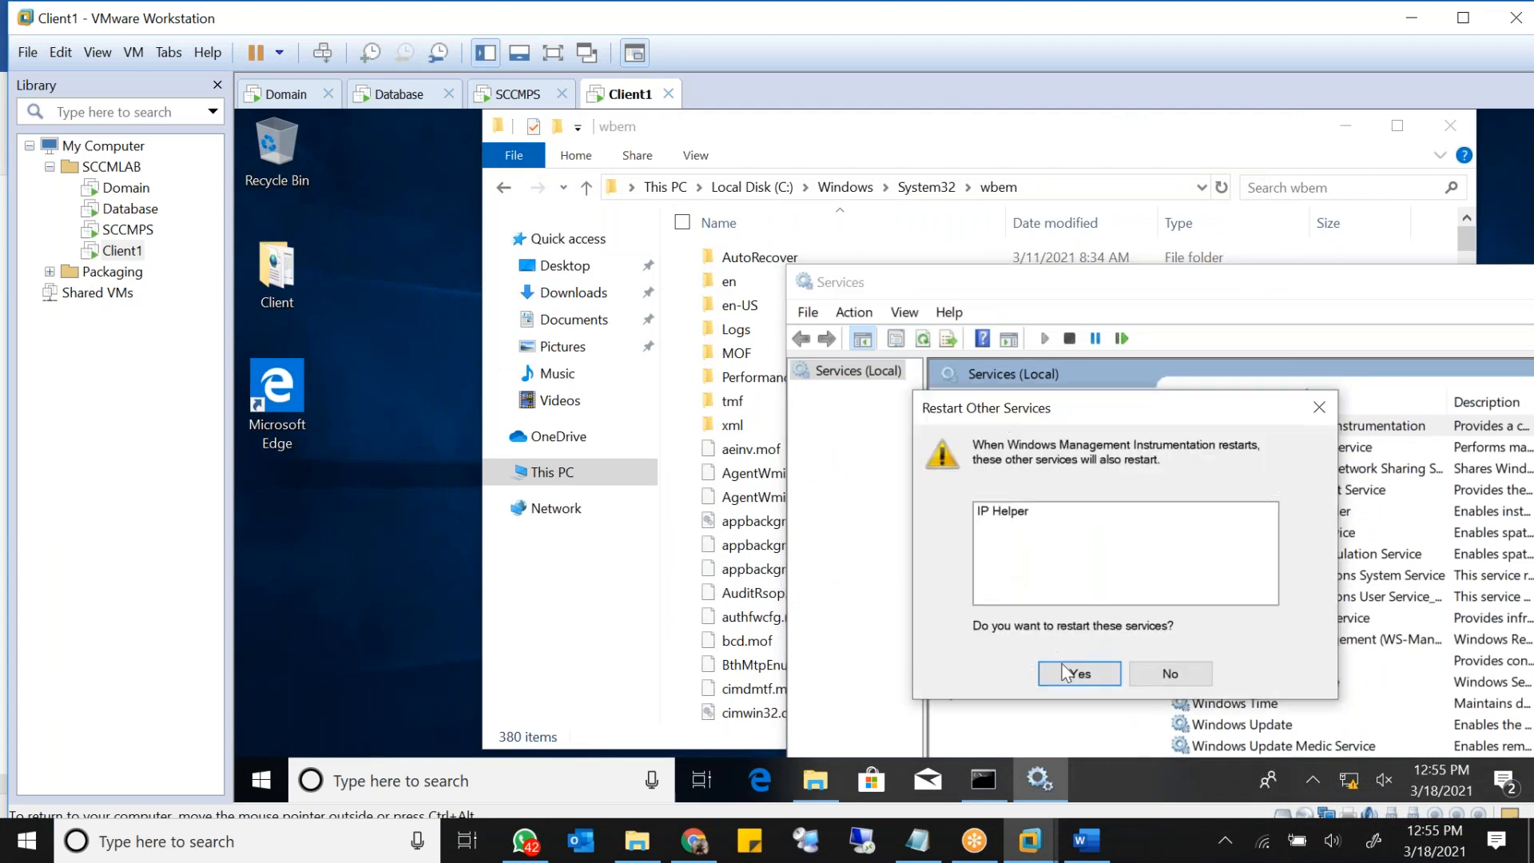
left_click(1064, 668)
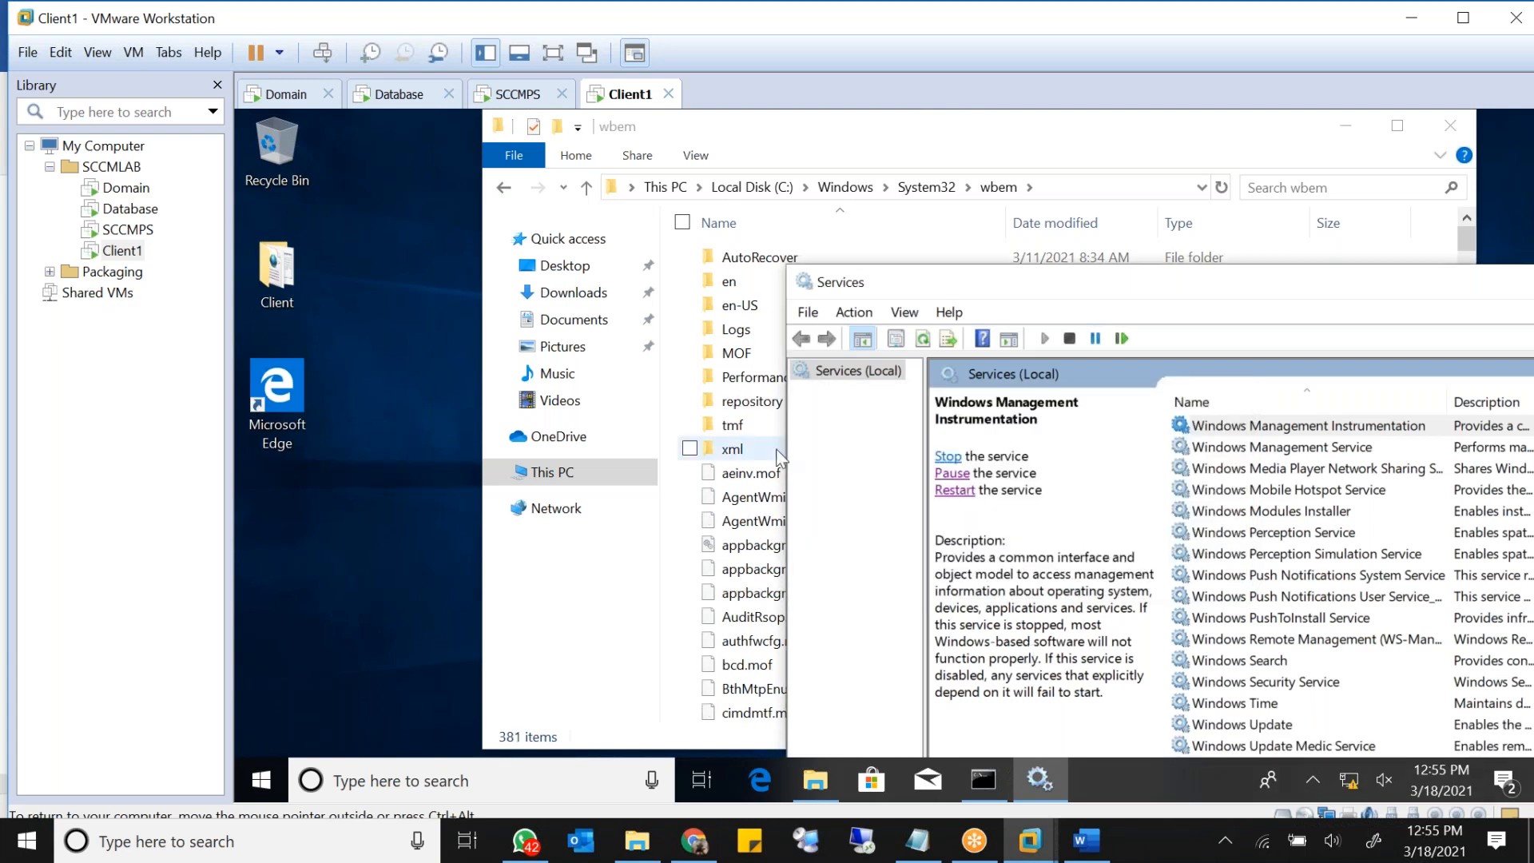
Step: Open the repository folder inside wbem, granting permanent access to it
left_click(768, 402)
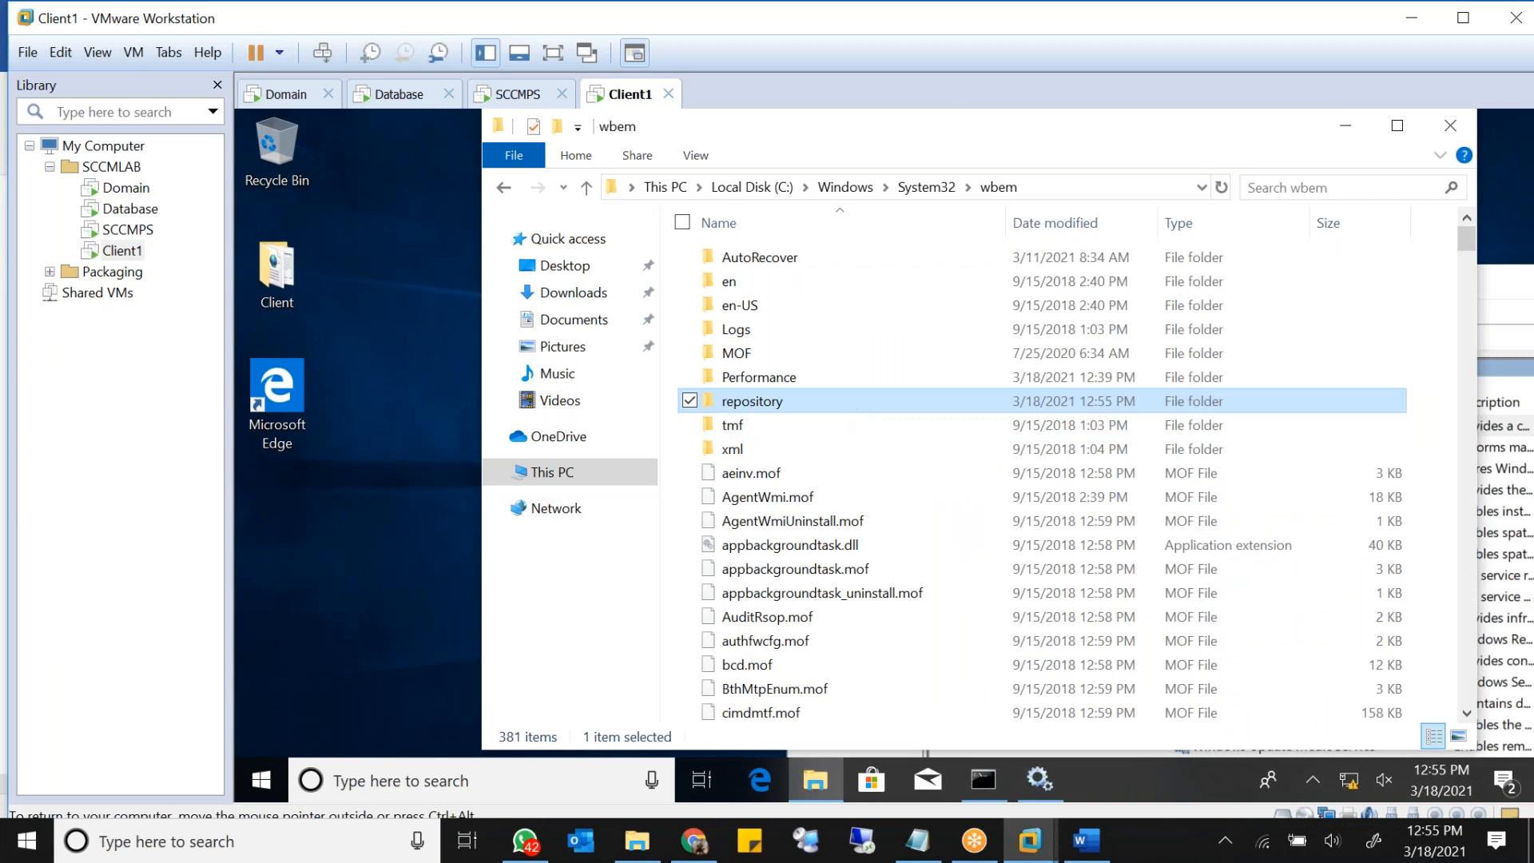
double_click(857, 402)
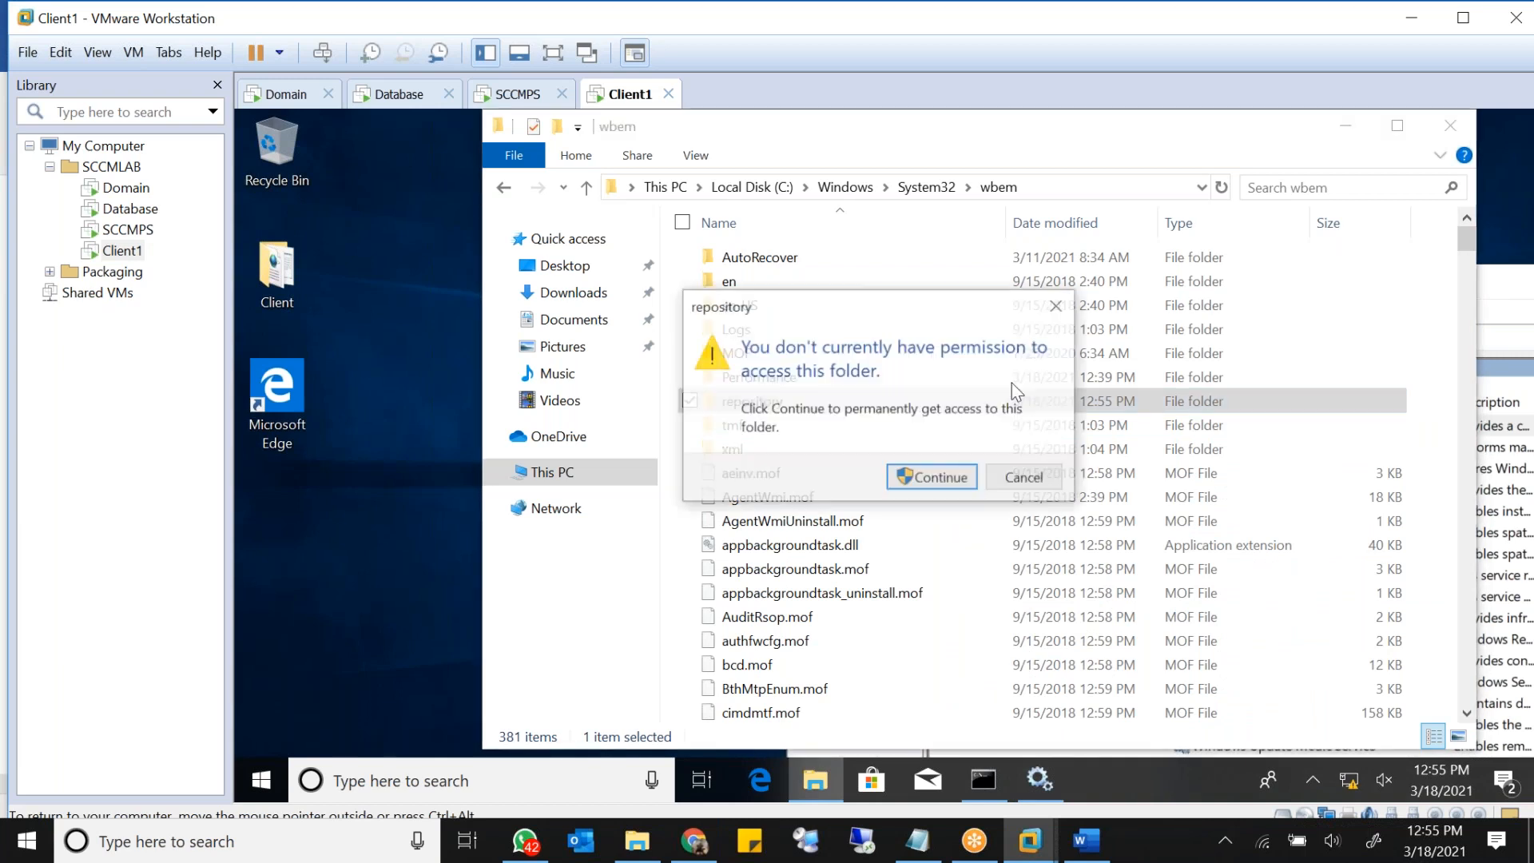
left_click(930, 478)
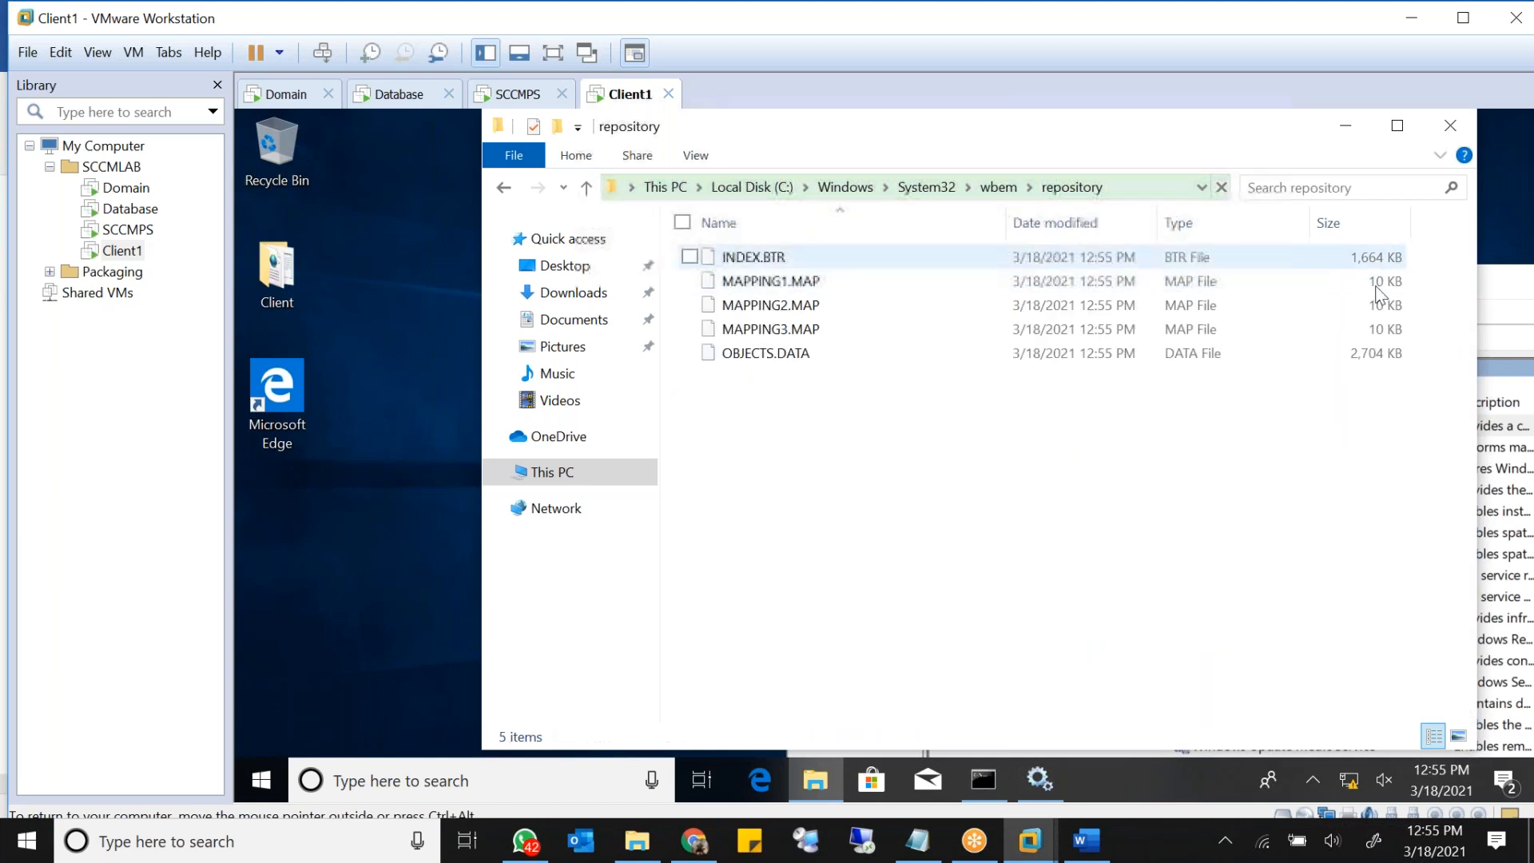
Step: Examine the sizes of INDEX.BTR and OBJECTS.DATA while refreshing the repository folder, then minimize the window
left_click(1347, 262)
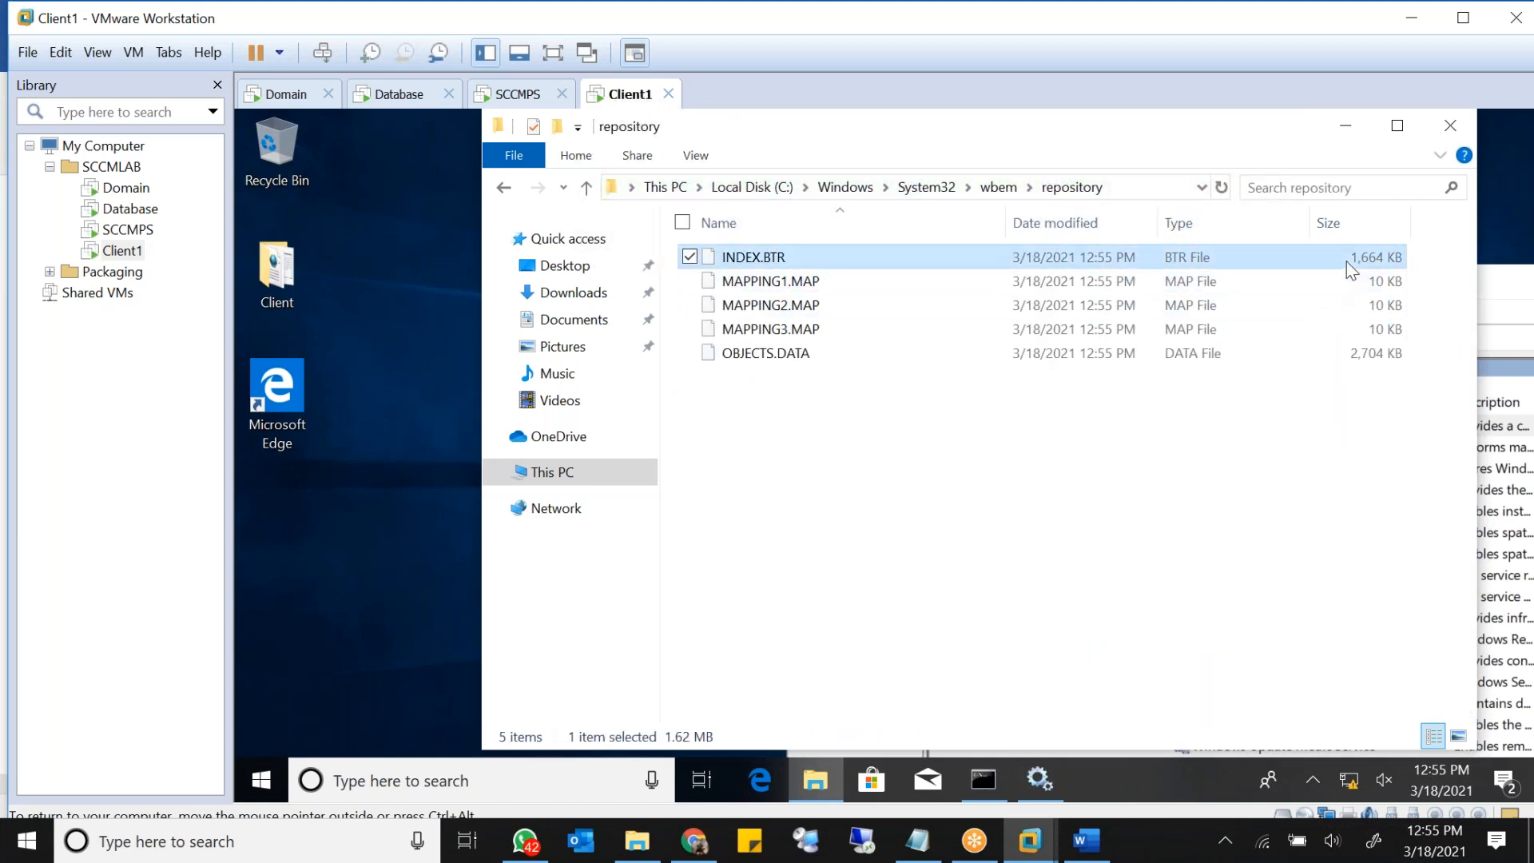
left_click(1361, 354)
right_click(1287, 425)
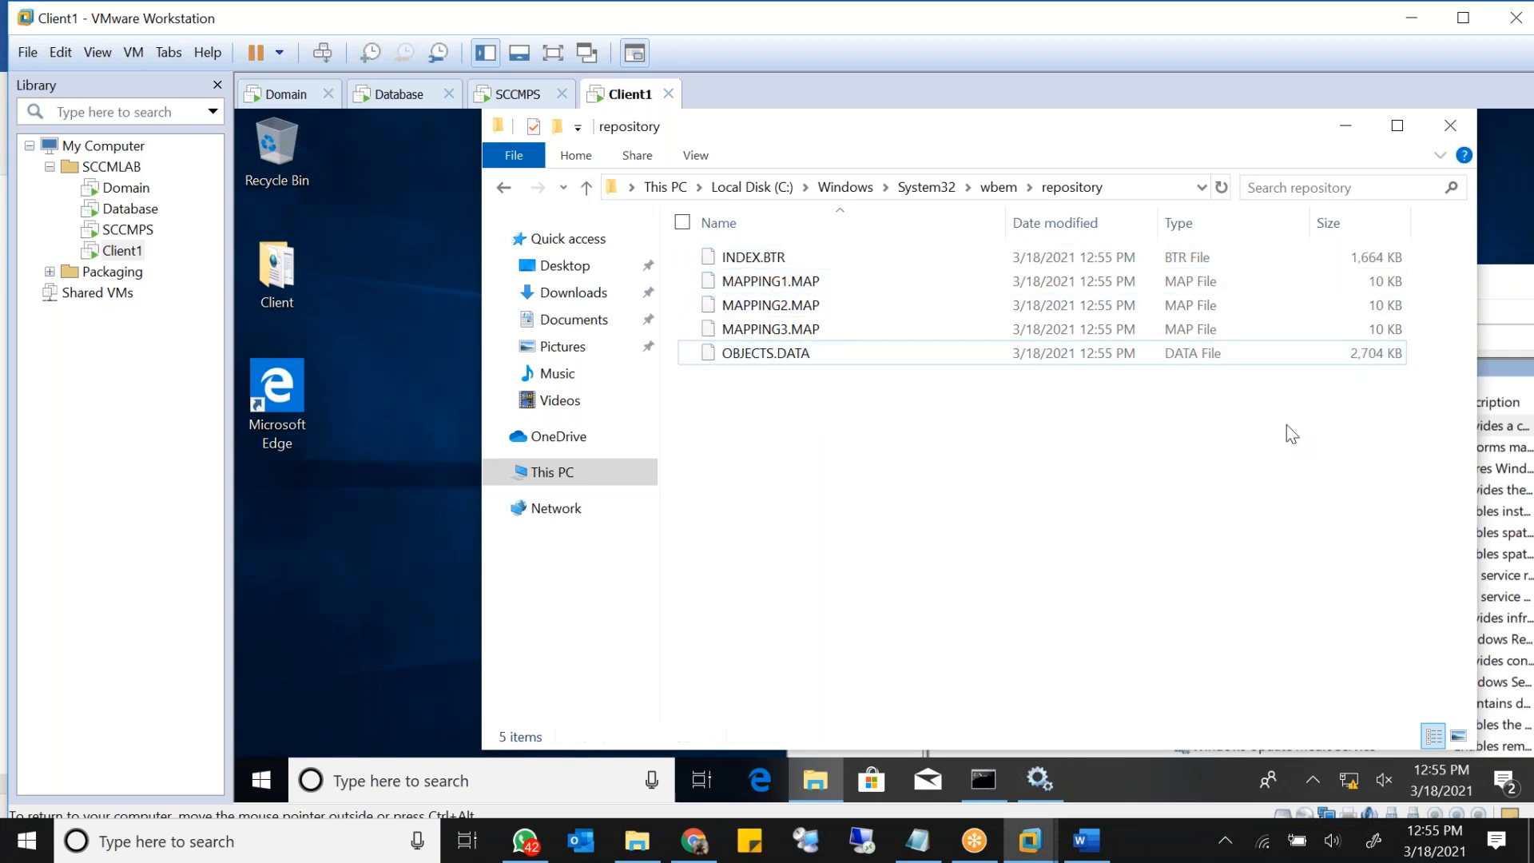
left_click(1150, 518)
left_click(1380, 260)
left_click(1379, 350)
left_click(1379, 266)
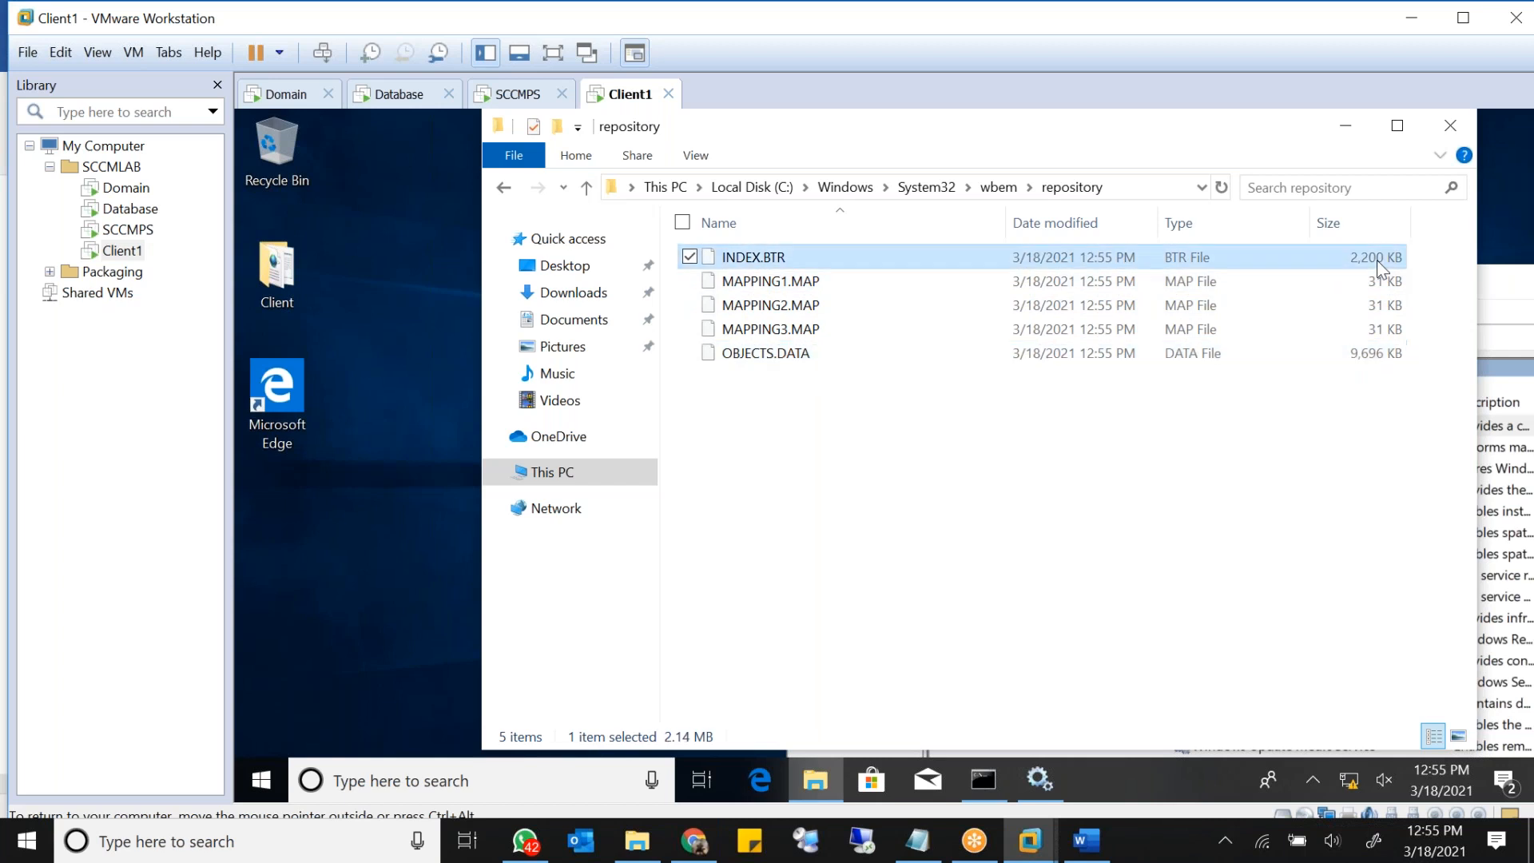
left_click(1369, 355)
right_click(877, 416)
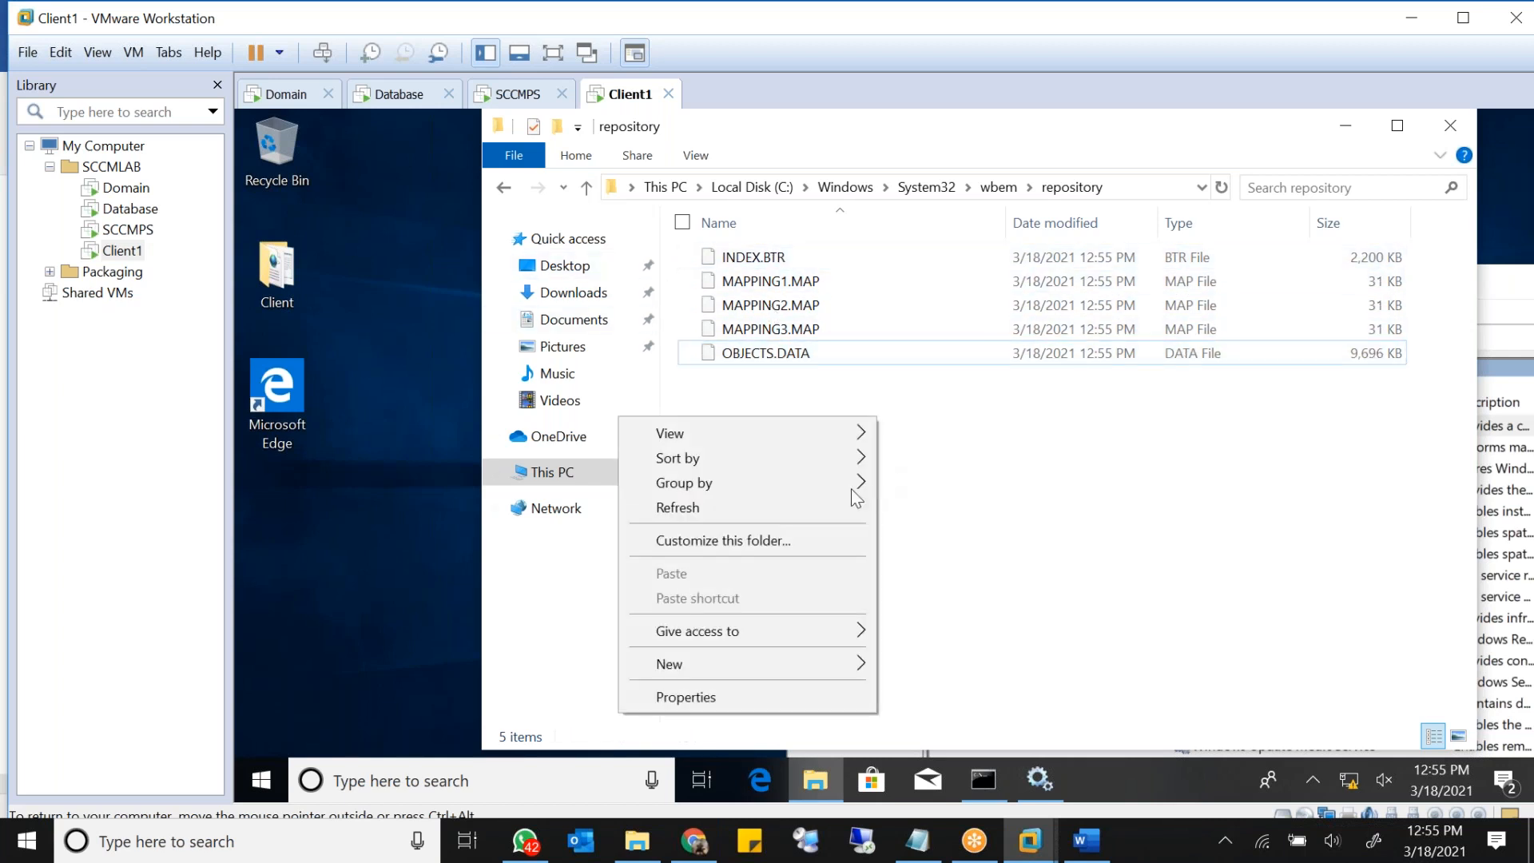
left_click(807, 500)
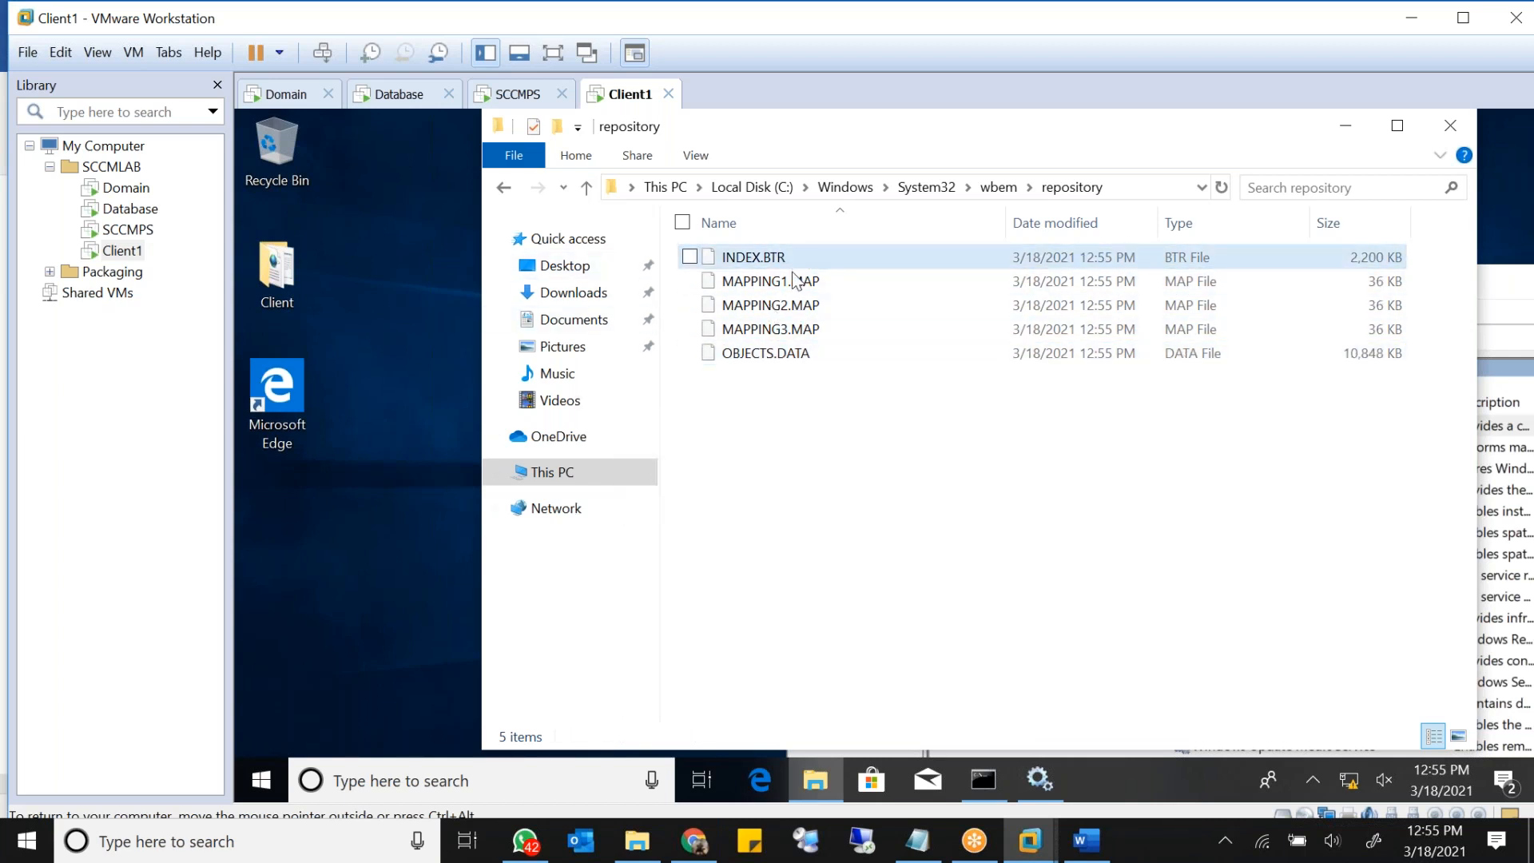
right_click(1096, 488)
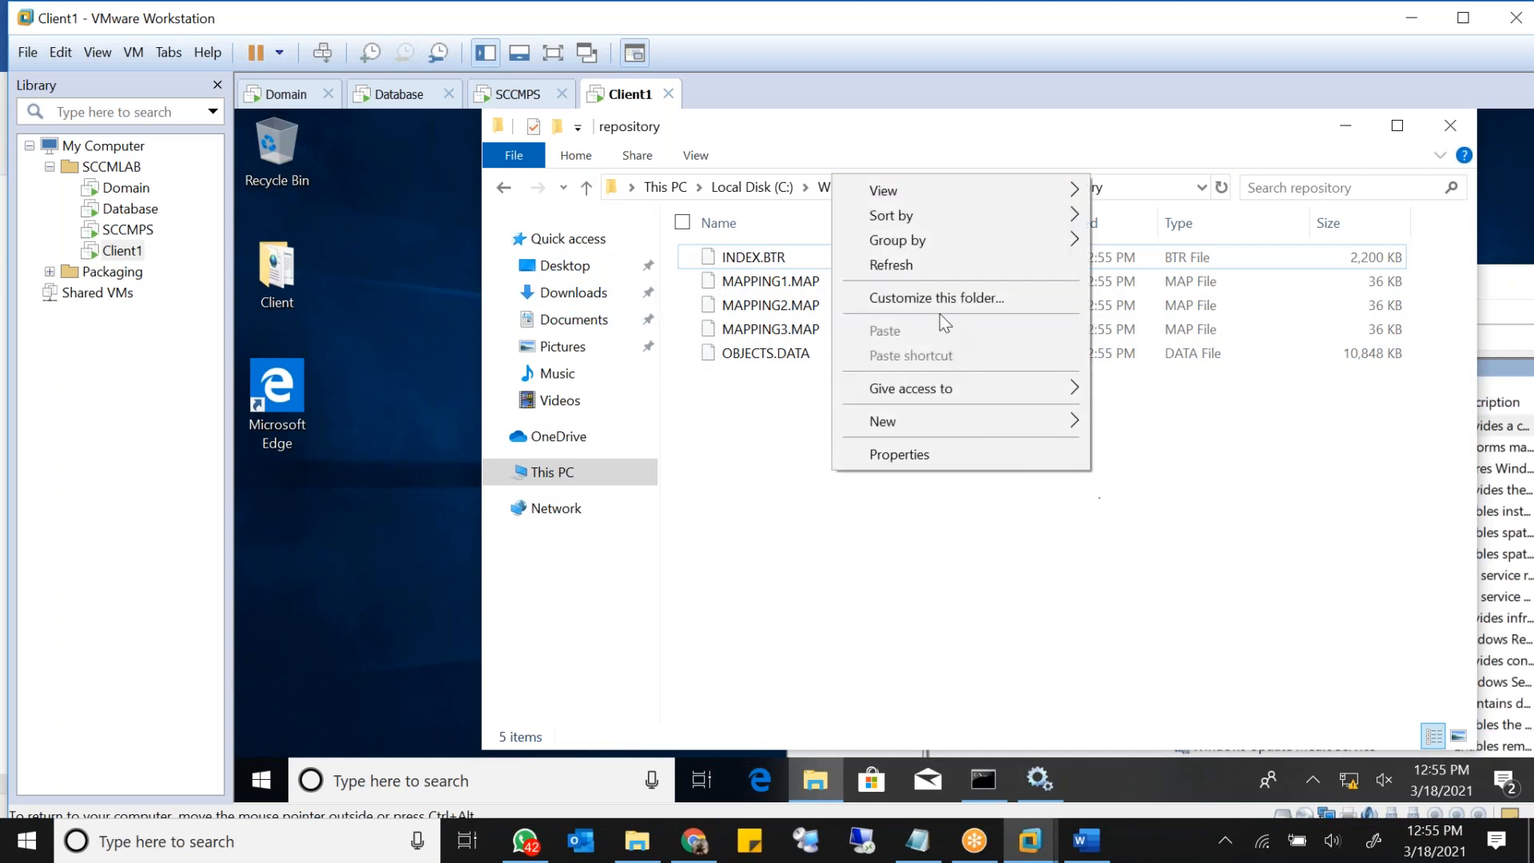
left_click(911, 265)
left_click(1343, 127)
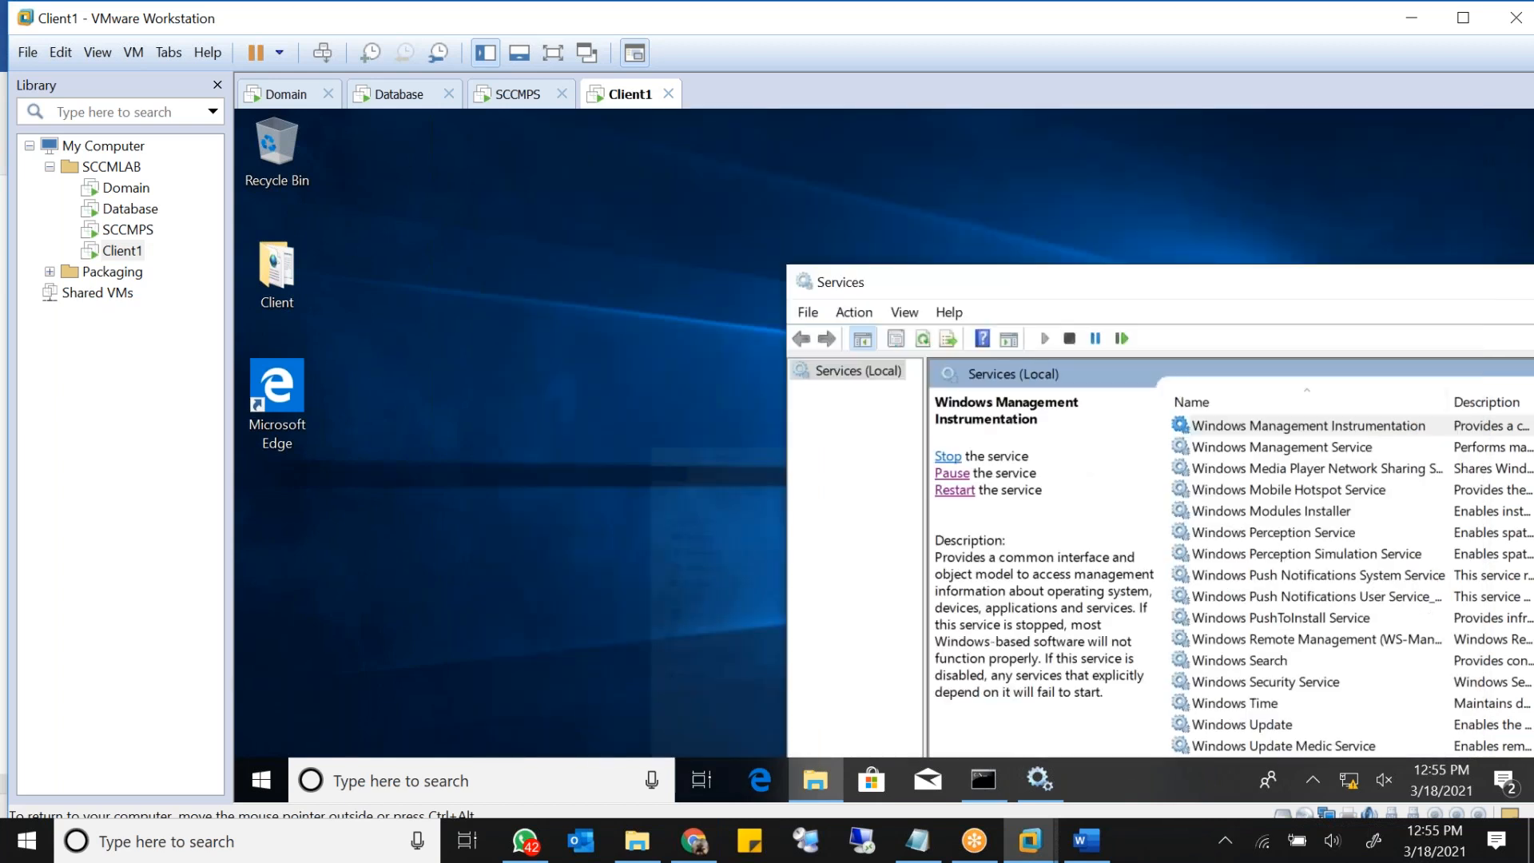
Step: Change to the C:\Client directory in Command Prompt and run ccmsetup.exe
left_click(989, 772)
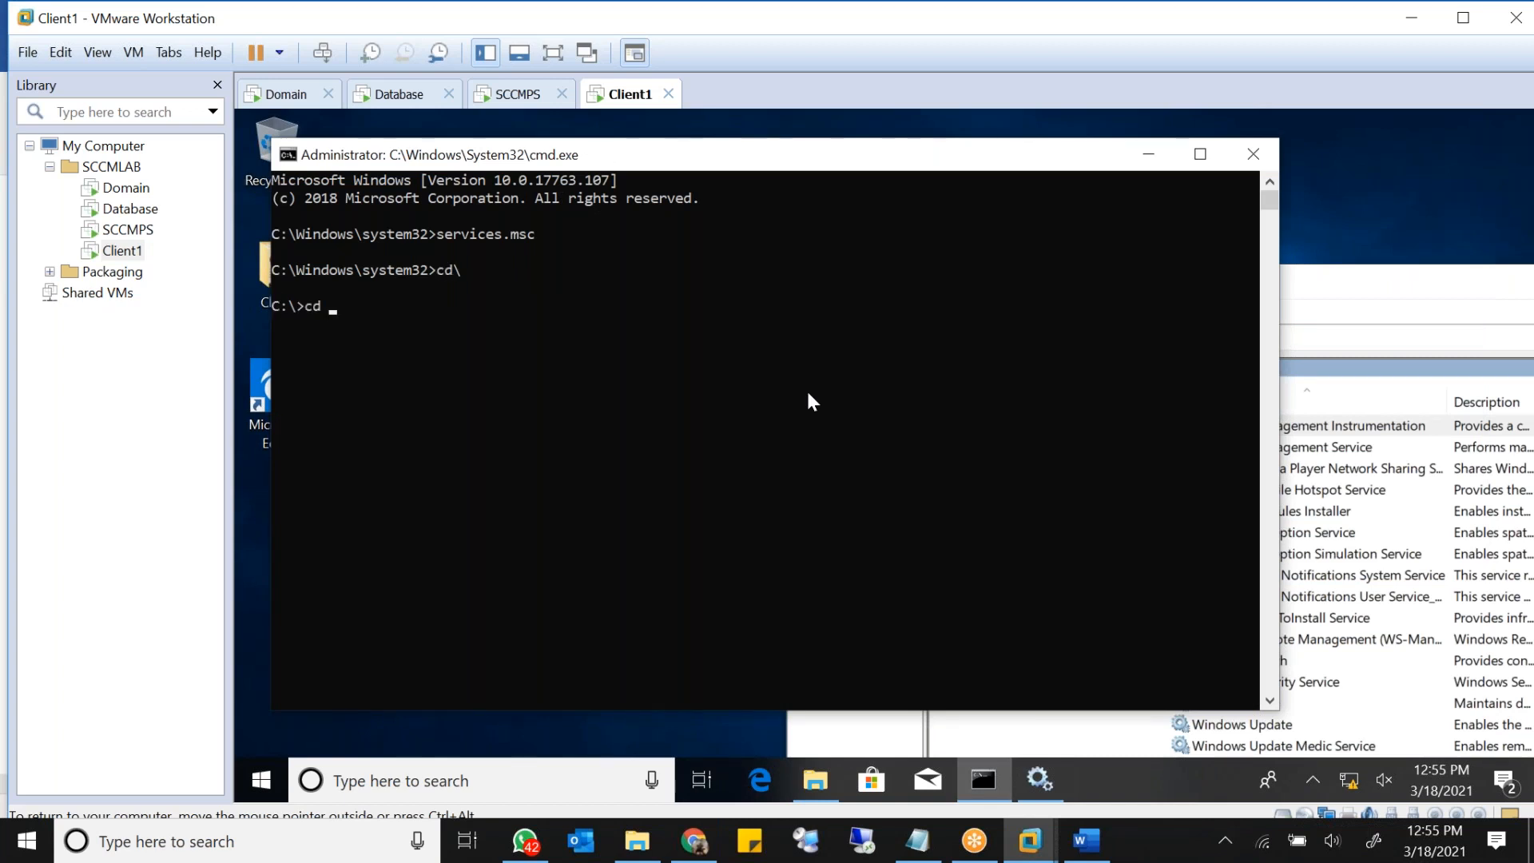
key("Tab")
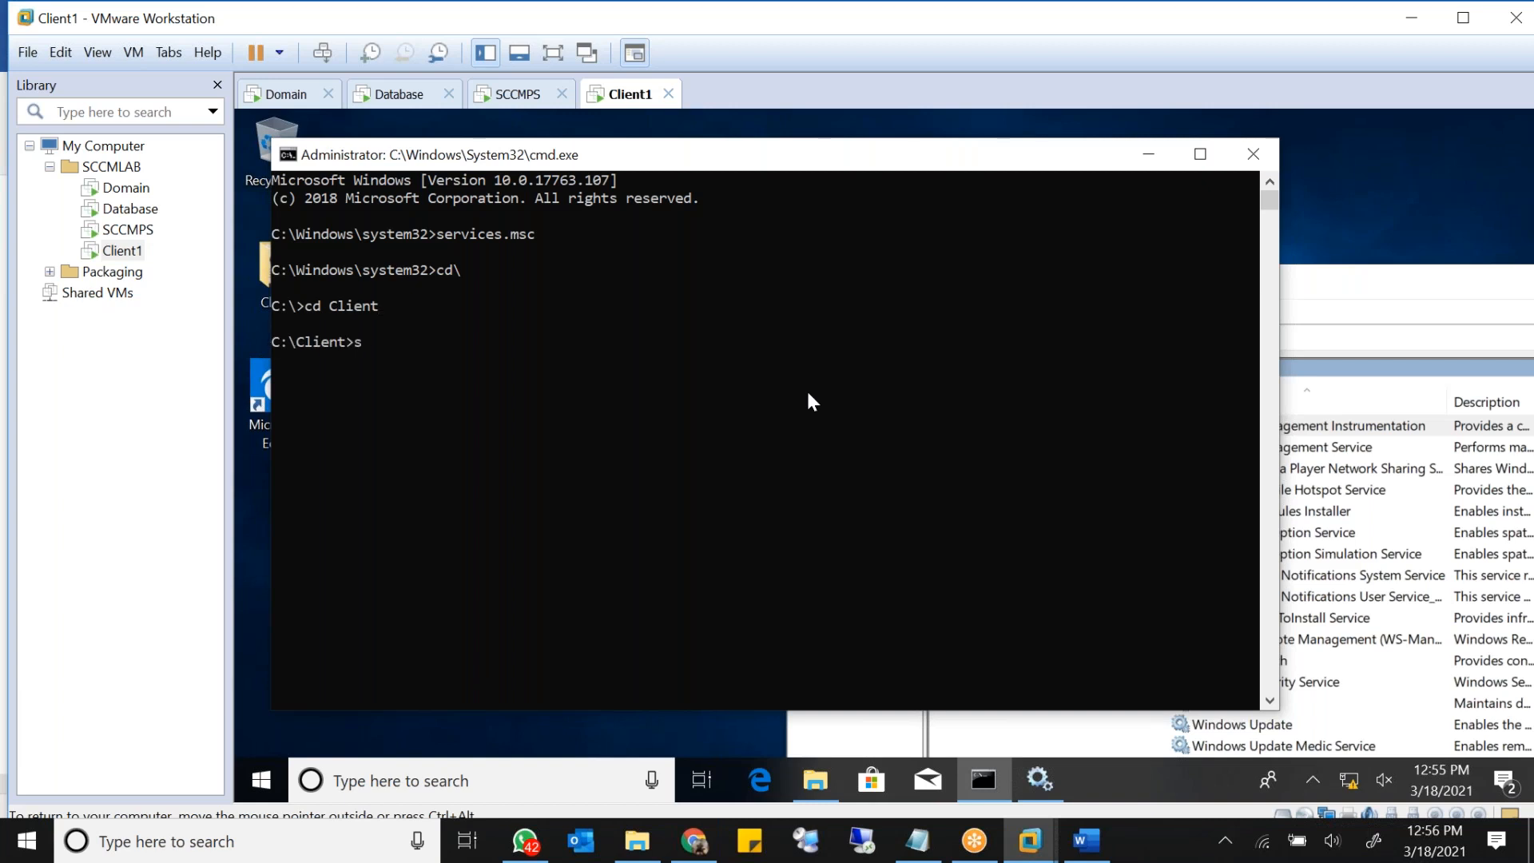
type("t")
key("Tab")
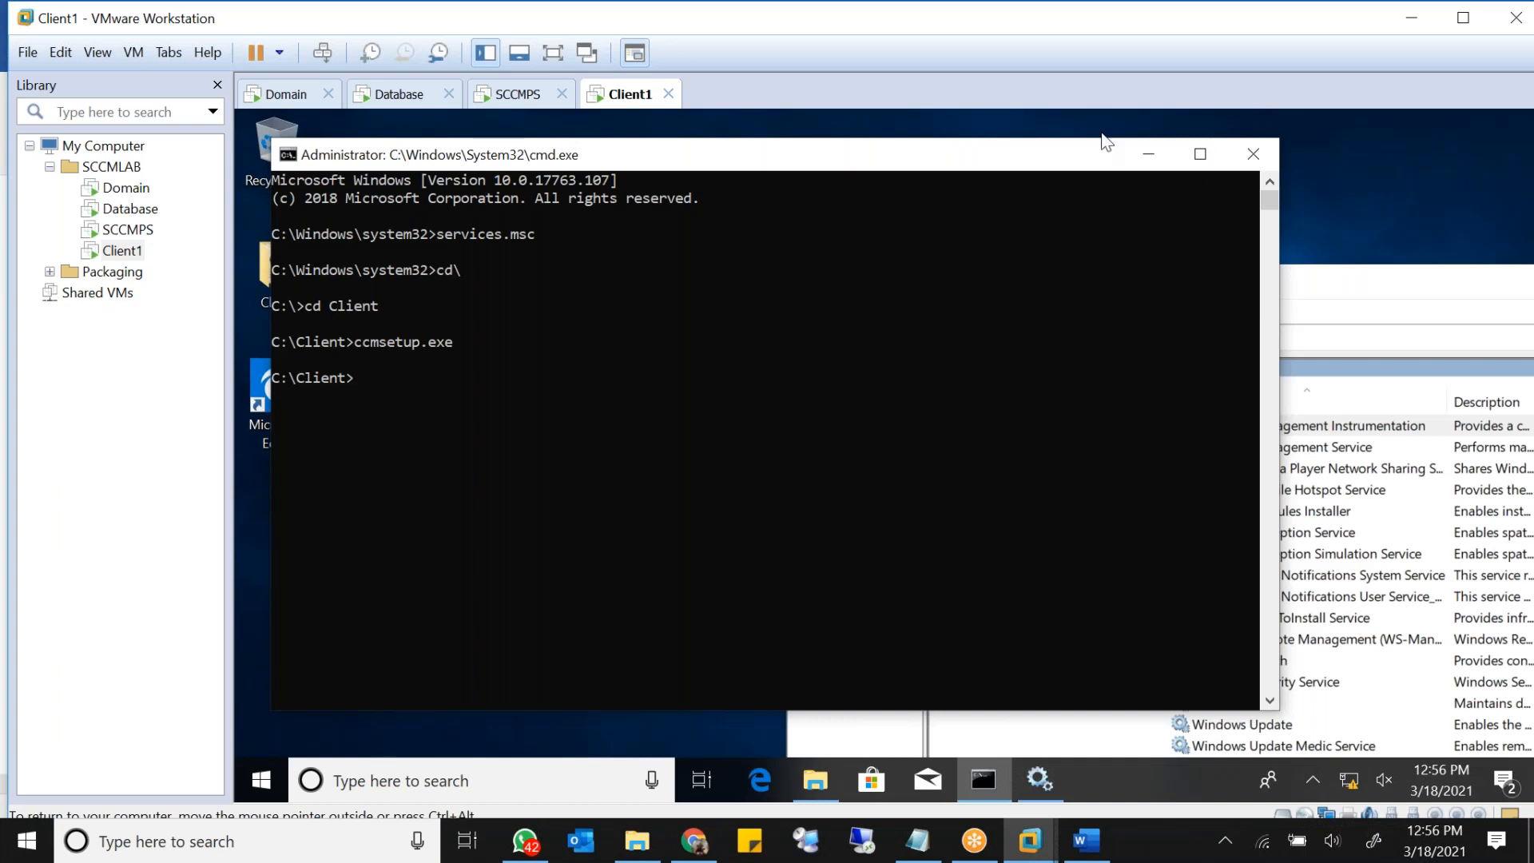
Step: Browse to the C:\Windows\ccmsetup\Logs folder in File Explorer on Client1
left_click(1114, 50)
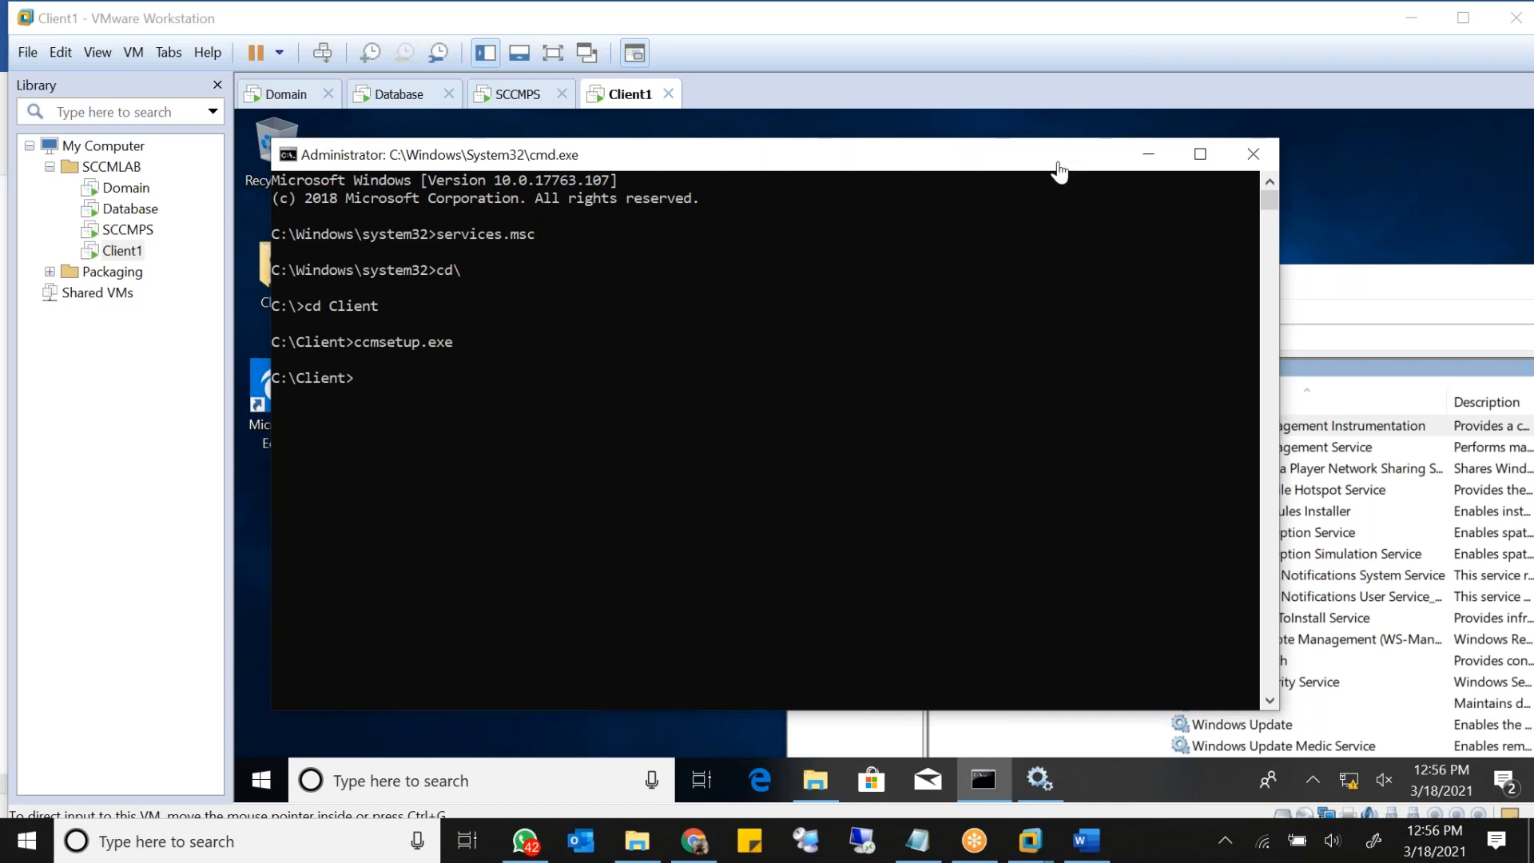
left_click(815, 787)
left_click(816, 787)
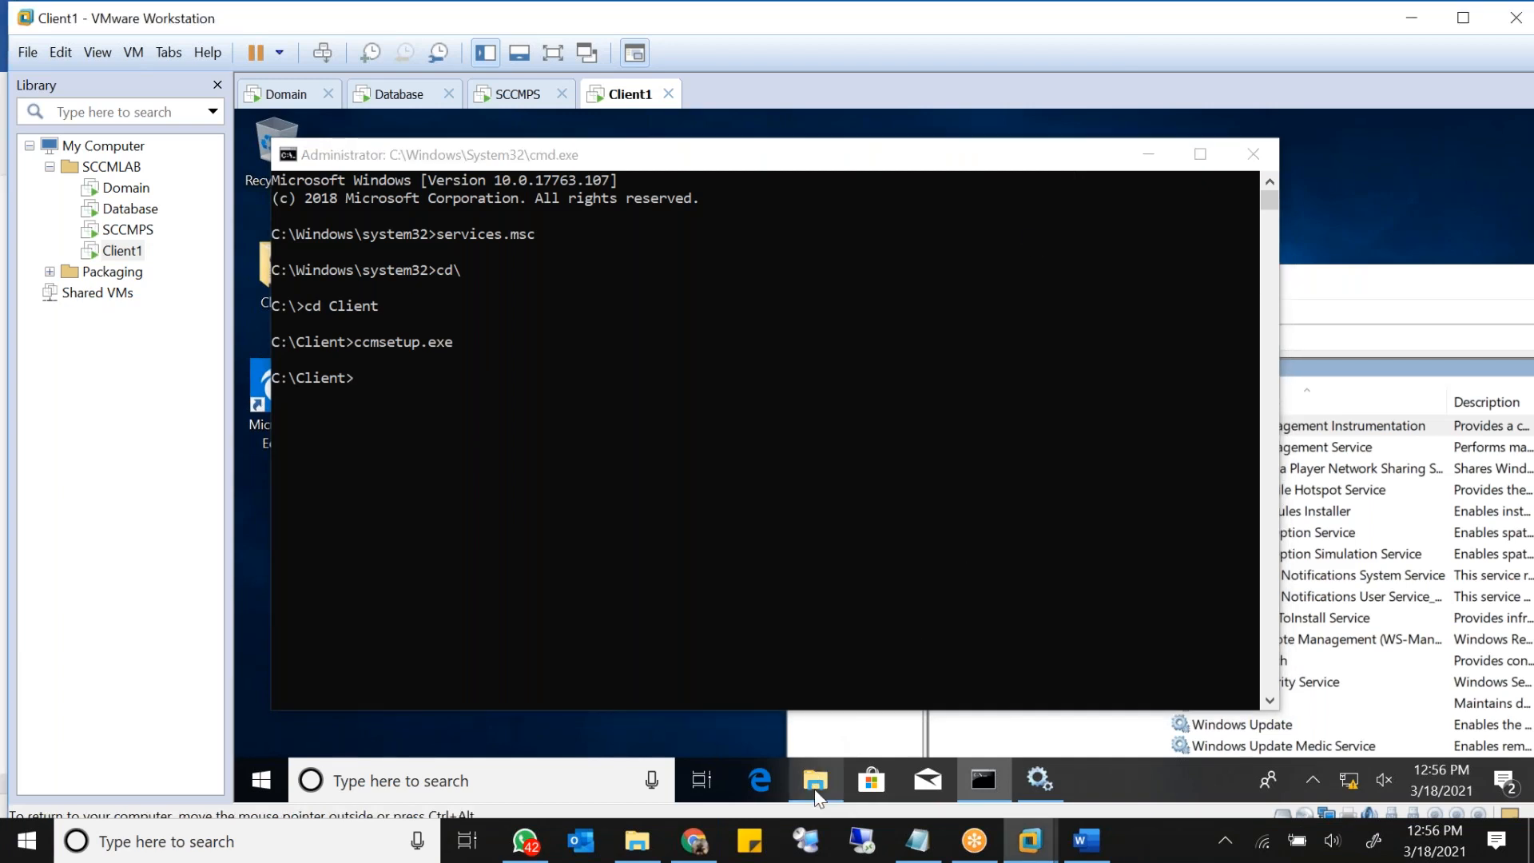
left_click(635, 474)
left_click(843, 545)
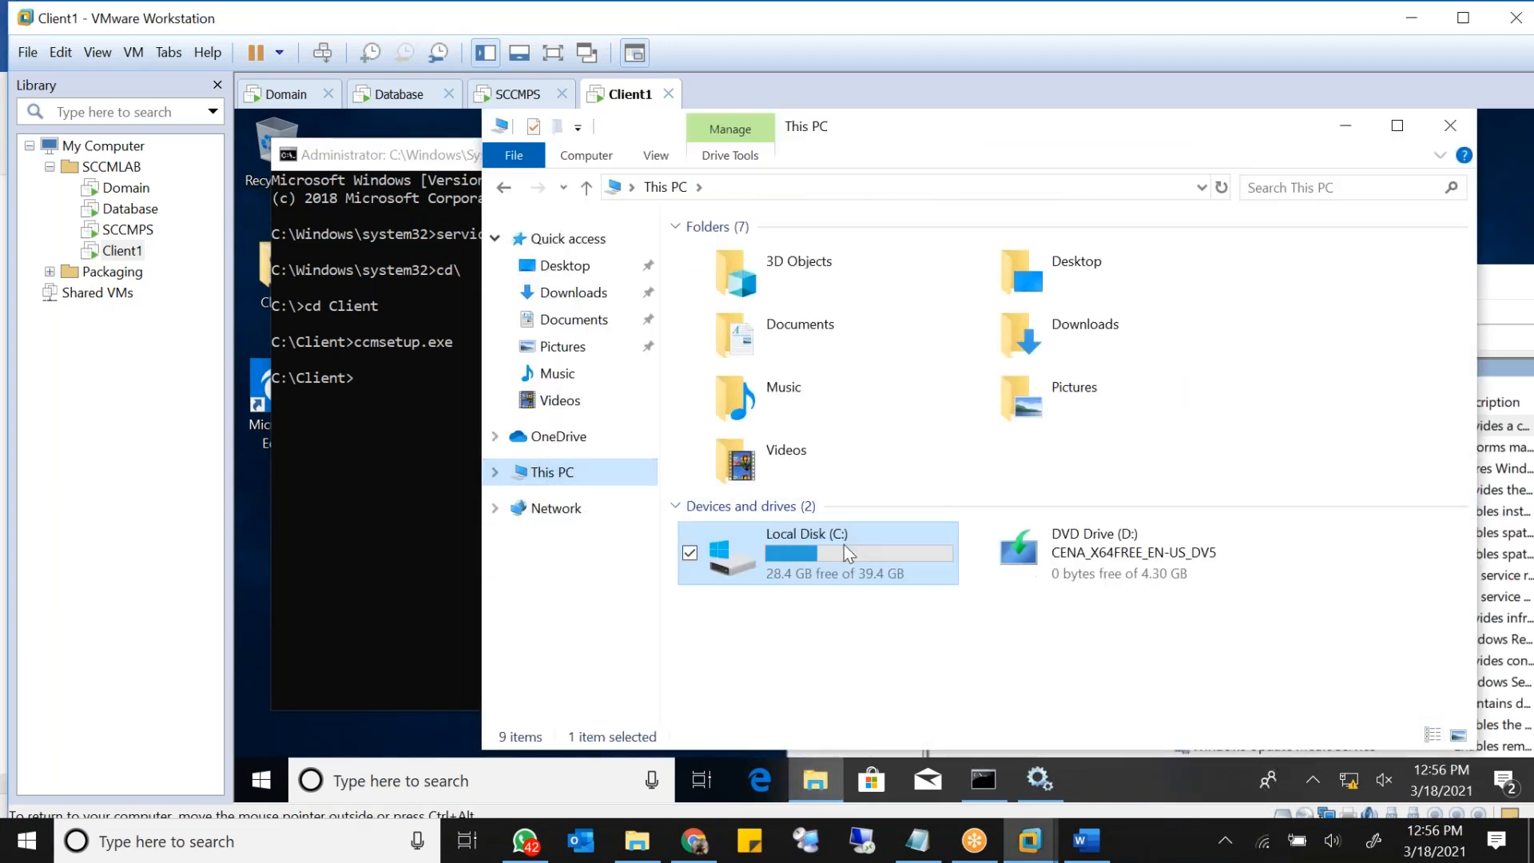
double_click(844, 545)
double_click(759, 377)
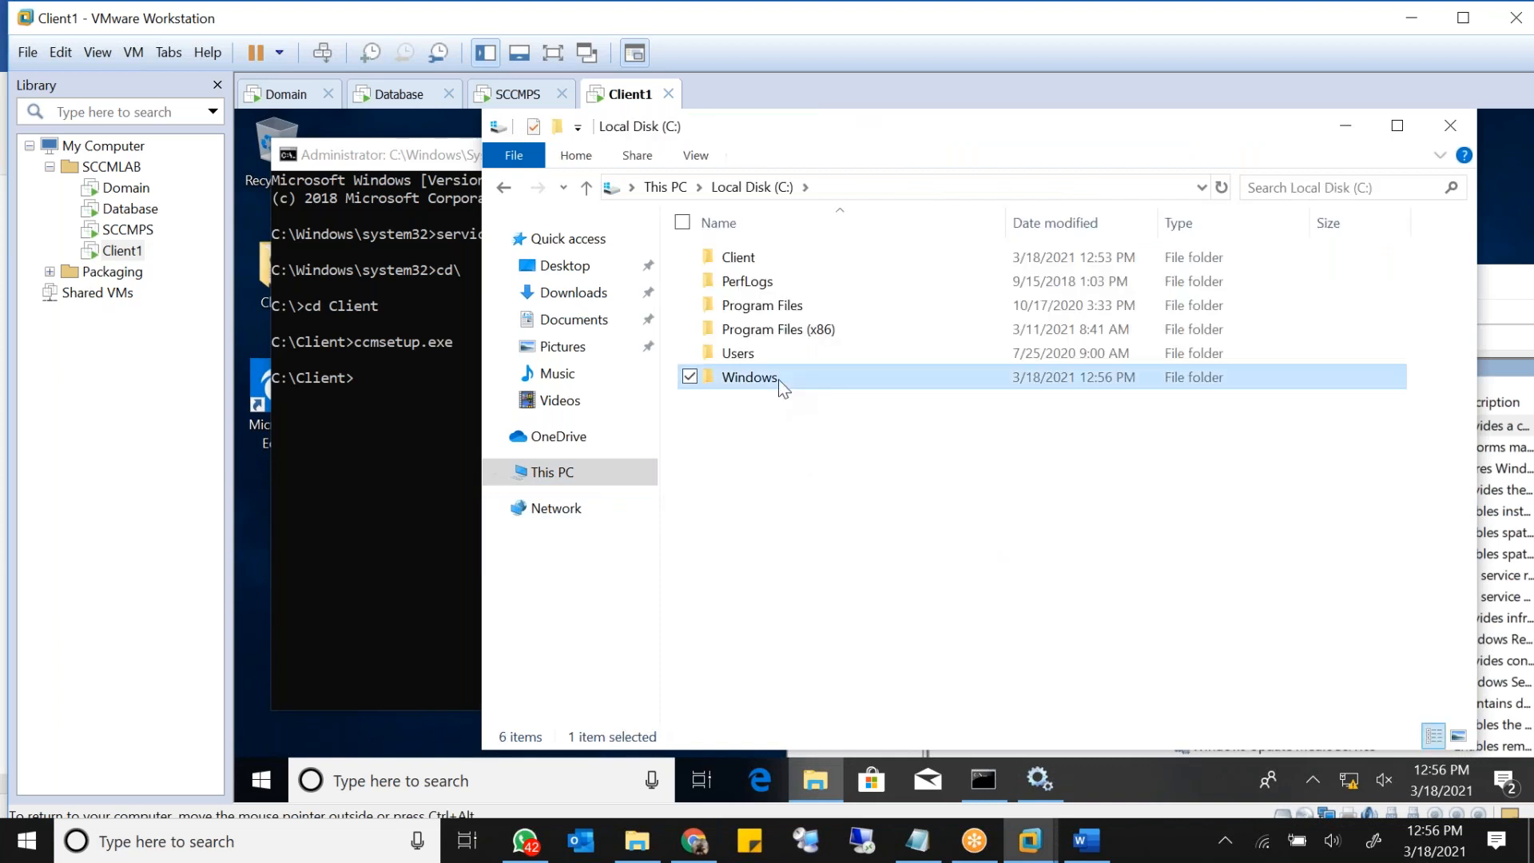
double_click(773, 478)
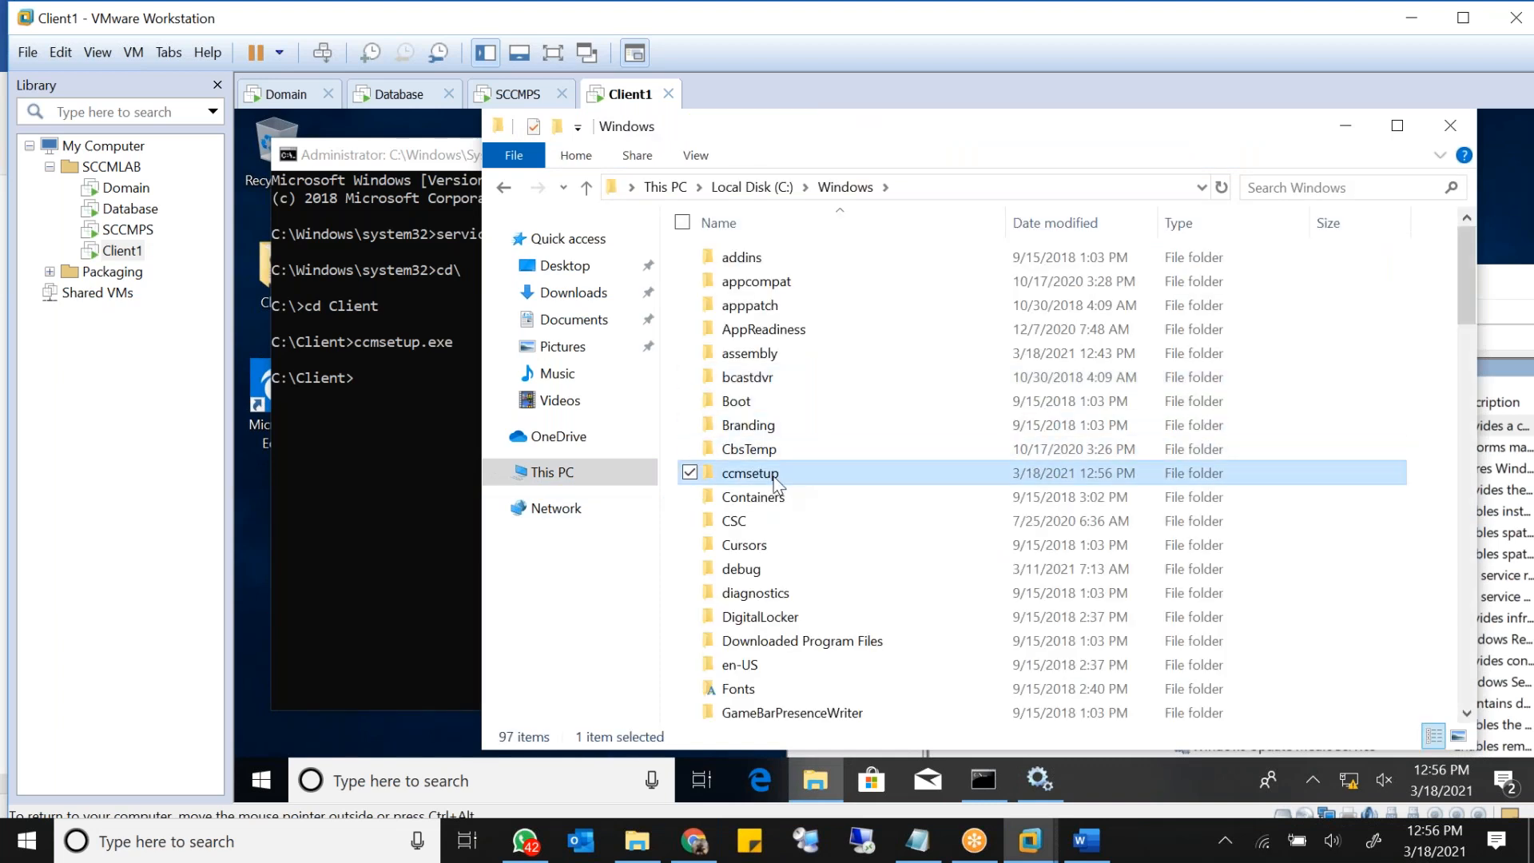
double_click(736, 281)
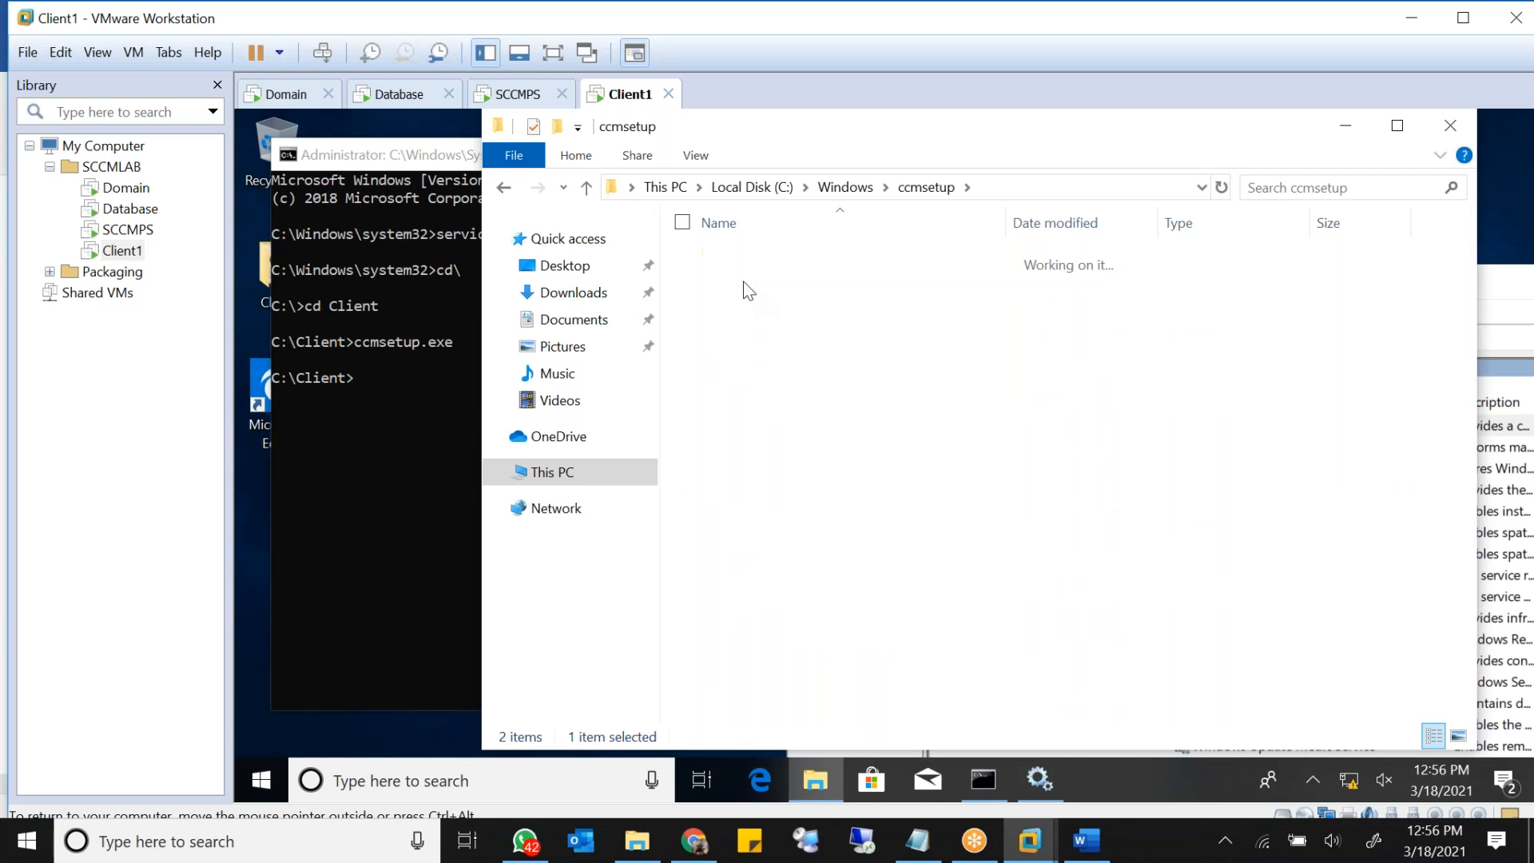
Step: Open ccmsetup.log with Notepad
left_click(789, 264)
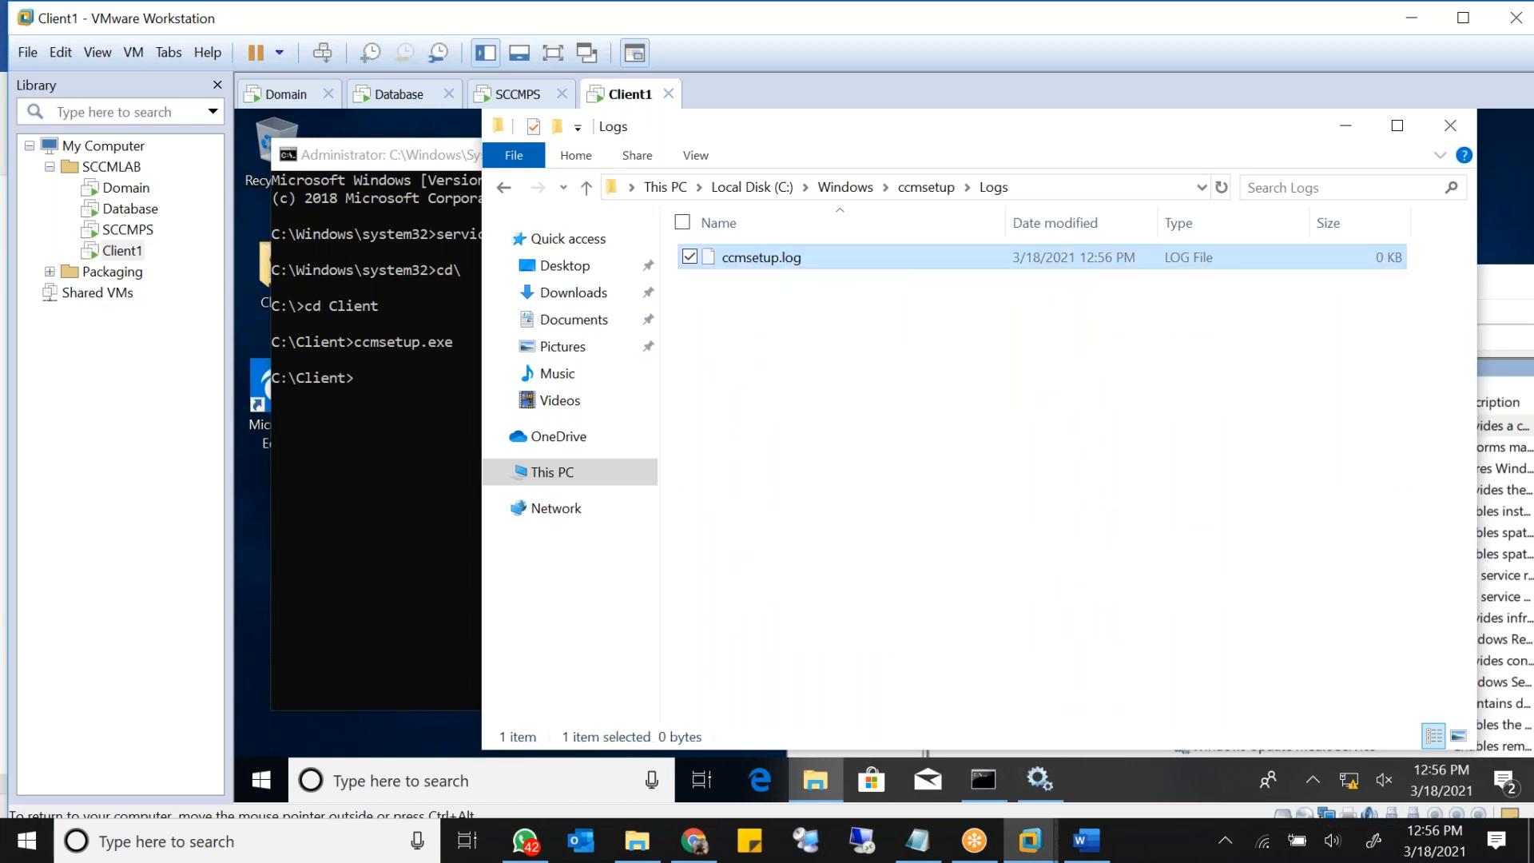
double_click(788, 264)
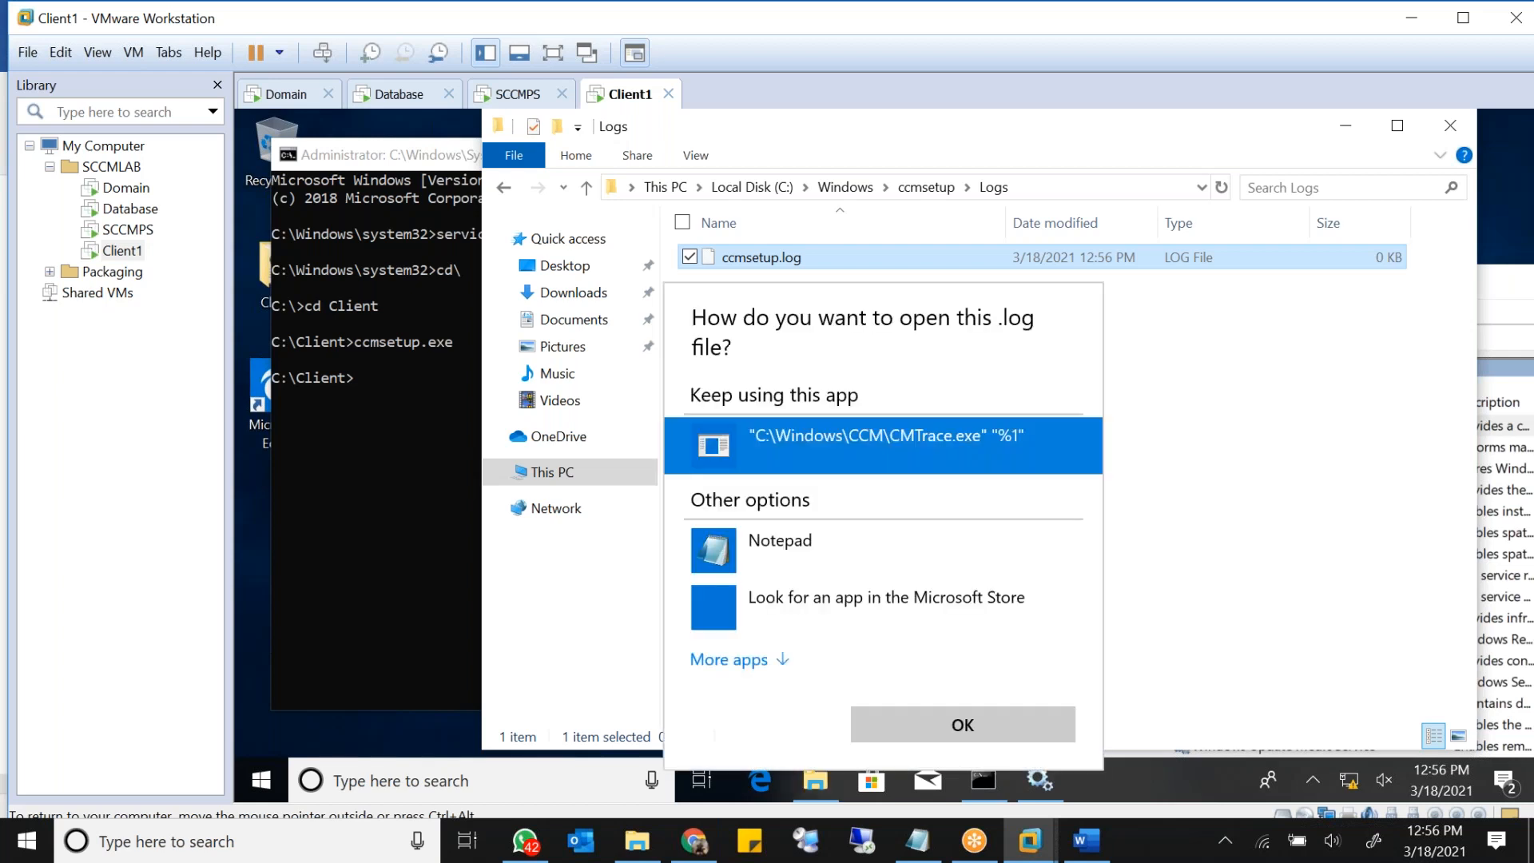
left_click(779, 548)
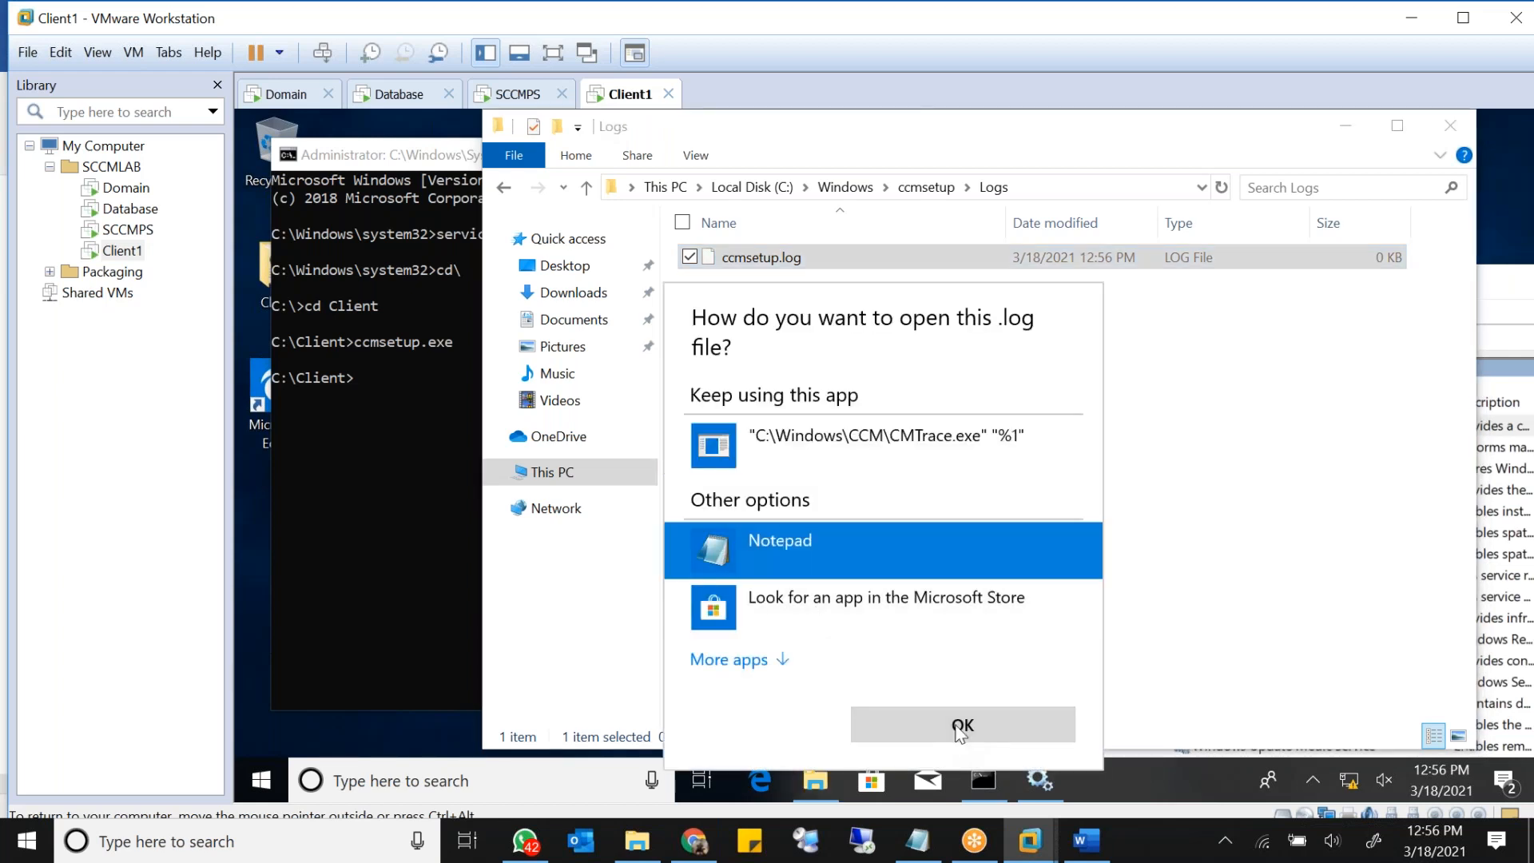
left_click(952, 736)
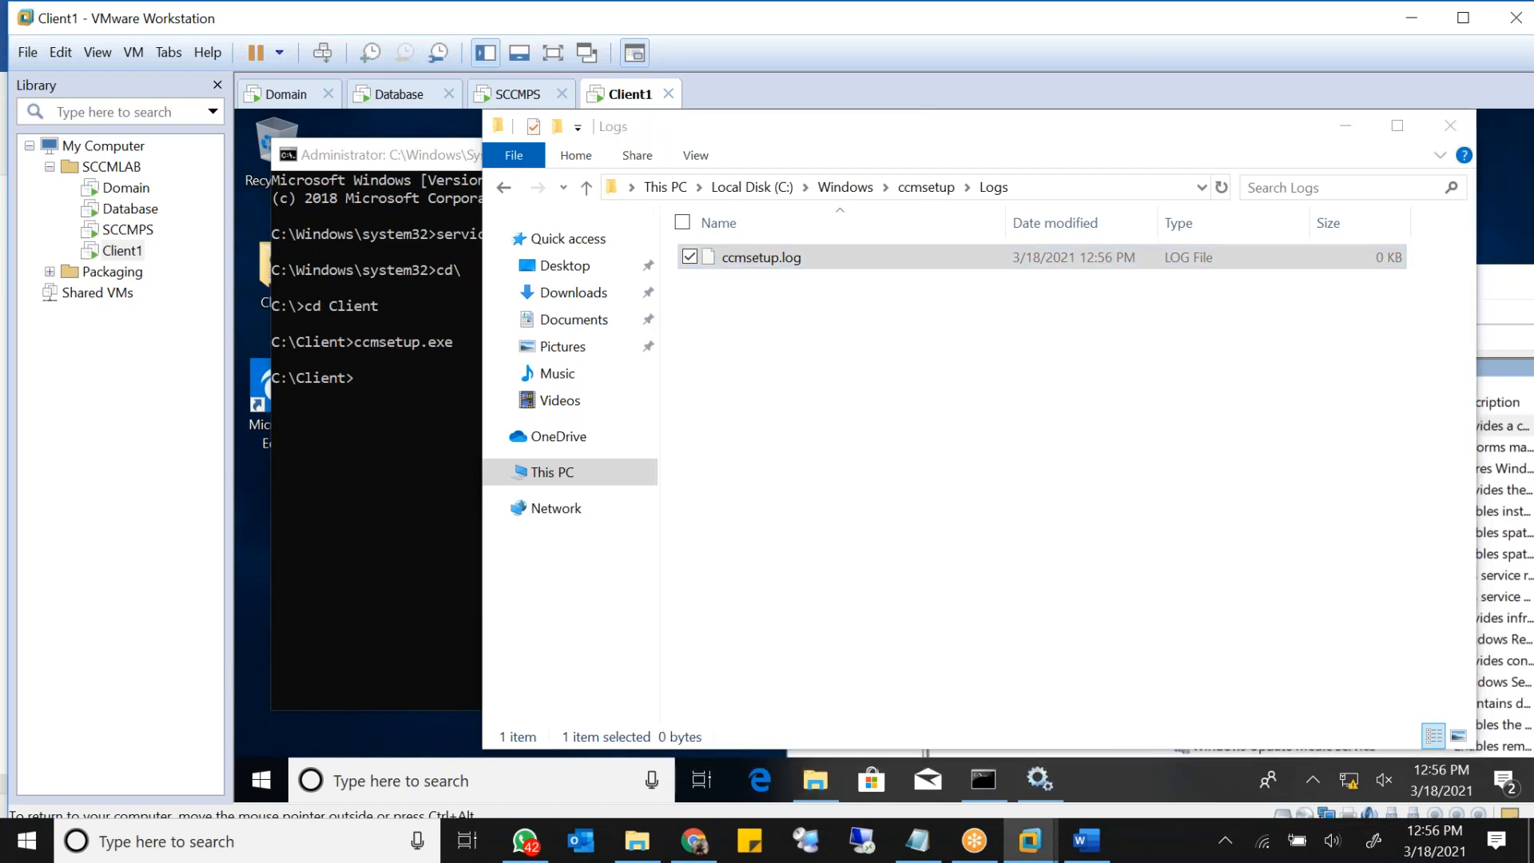
Step: Review the adapter, domain-joined client and computer name entries in ccmsetup.log, then close the log
left_click_drag(472, 609, 572, 610)
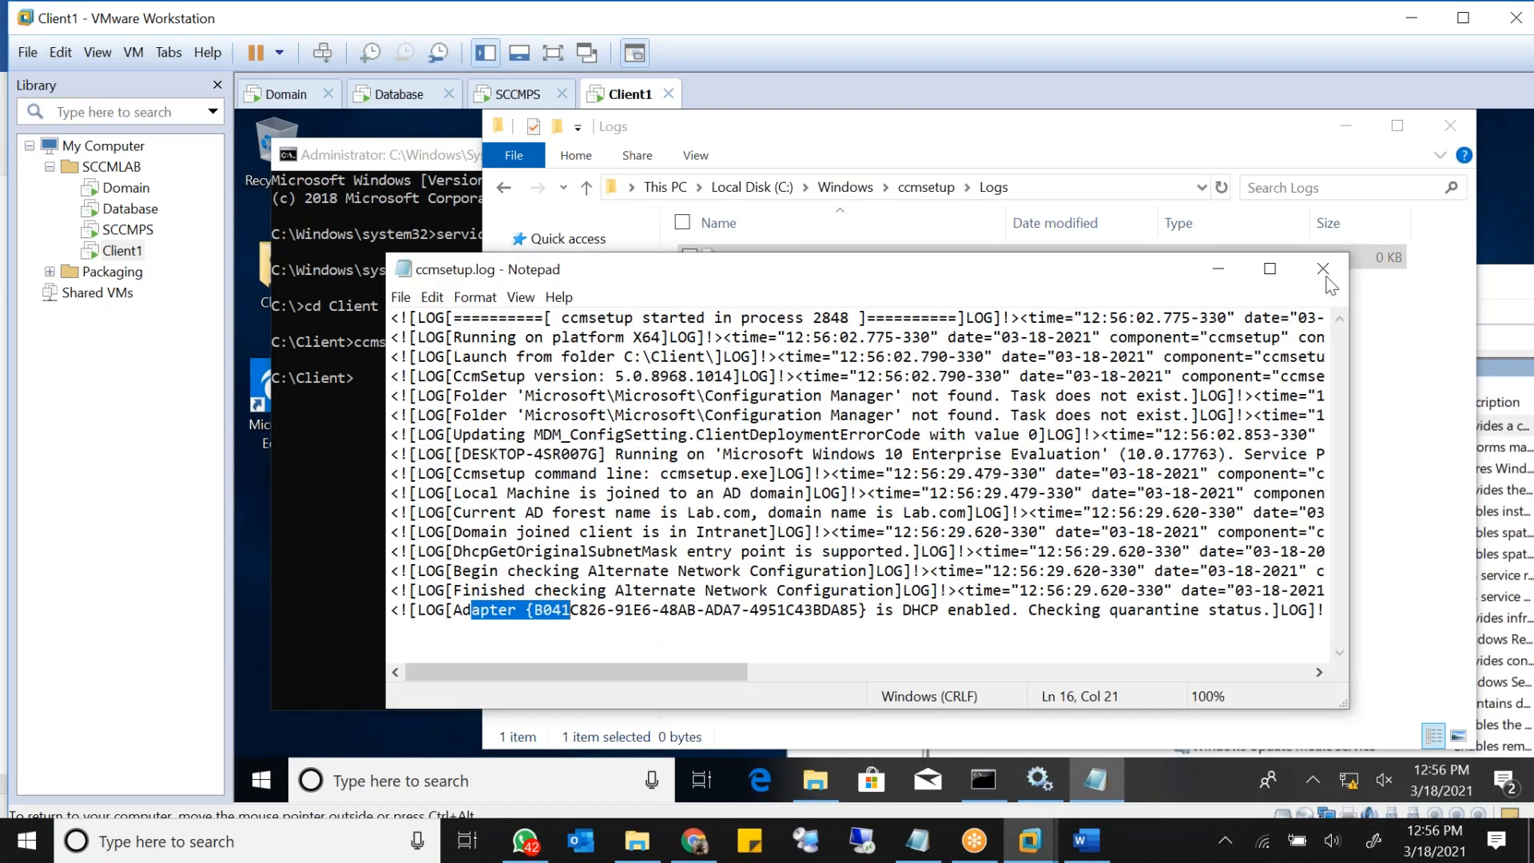
left_click_drag(446, 531, 667, 529)
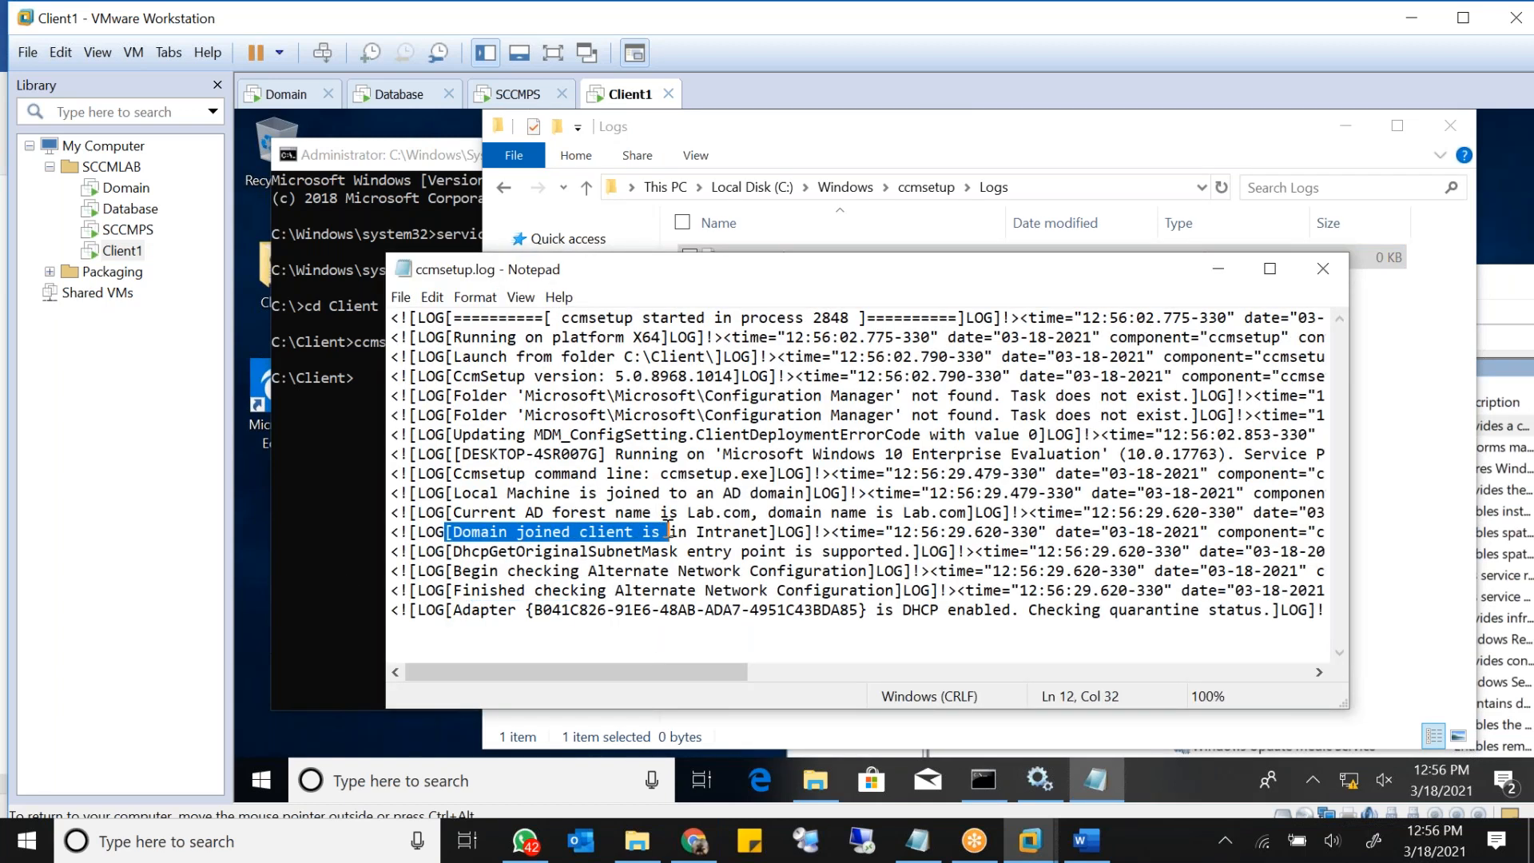
left_click_drag(454, 453, 603, 456)
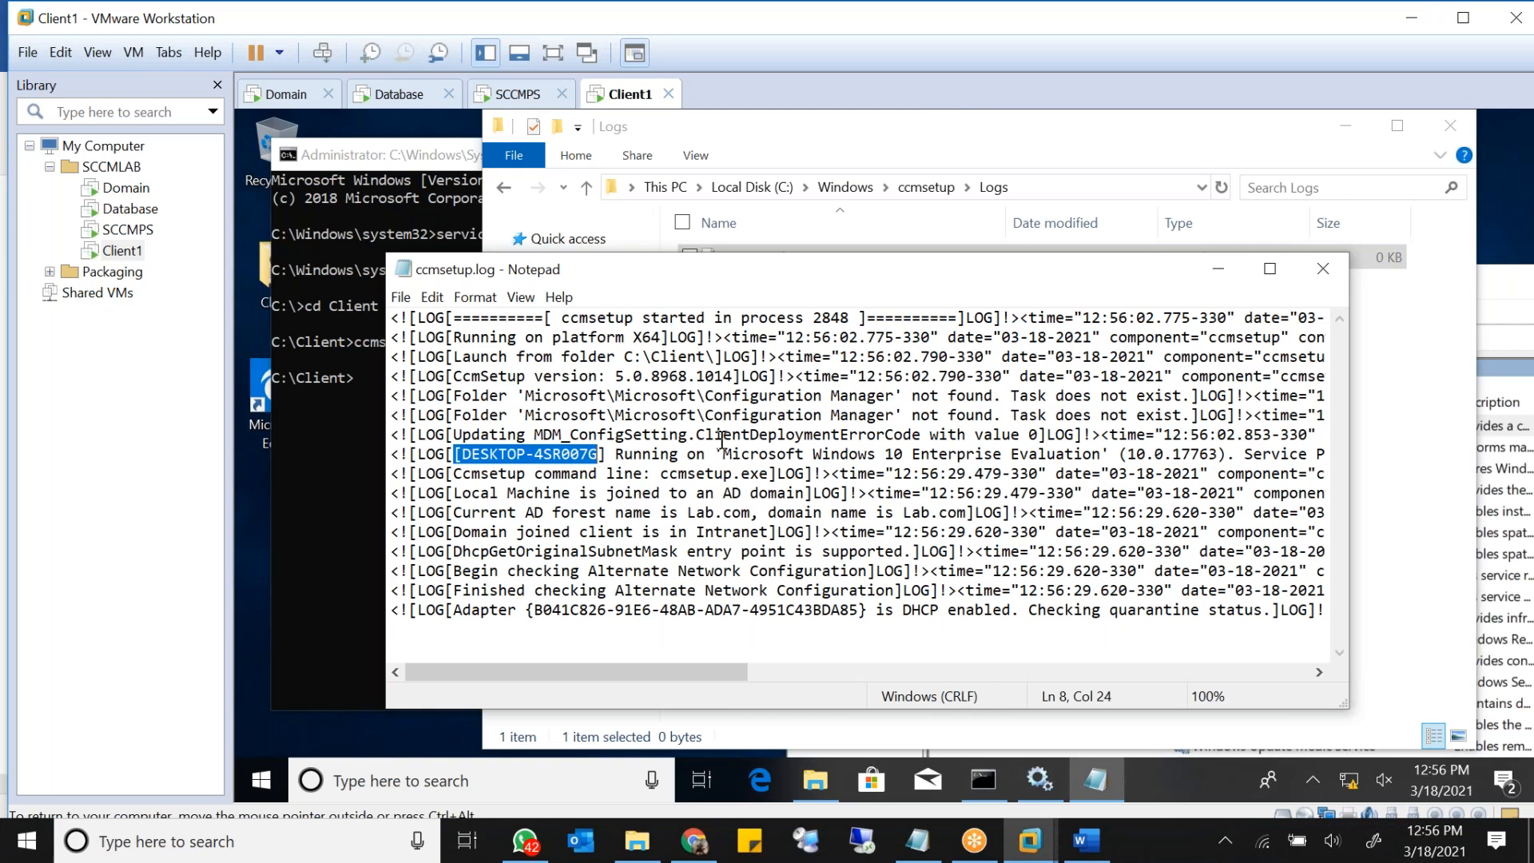
left_click(1324, 272)
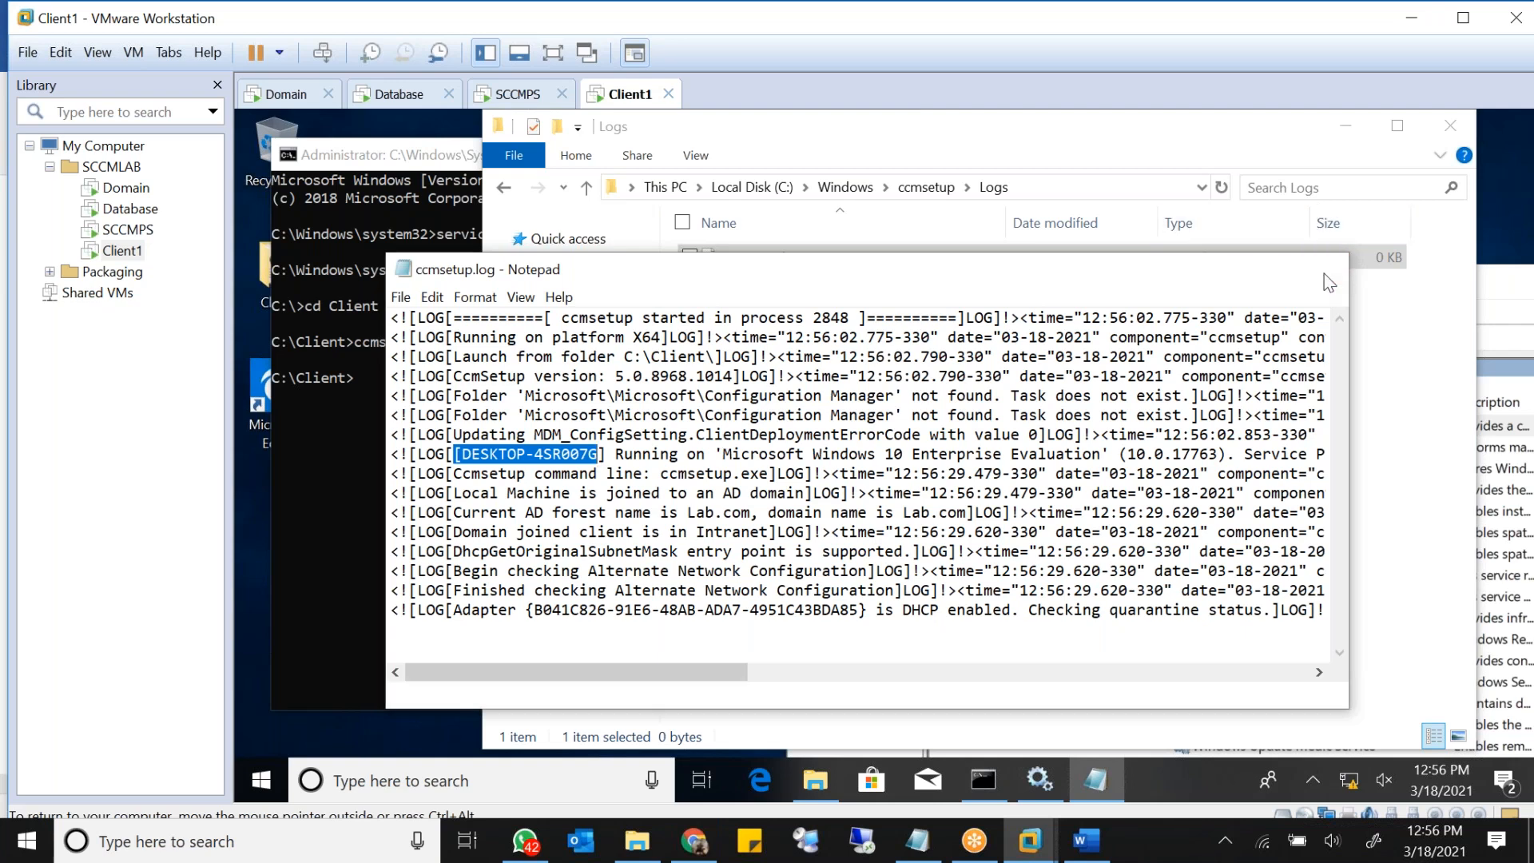
Step: Refresh the Logs folder and reopen the updated ccmsetup.log in Notepad
right_click(719, 415)
left_click(677, 503)
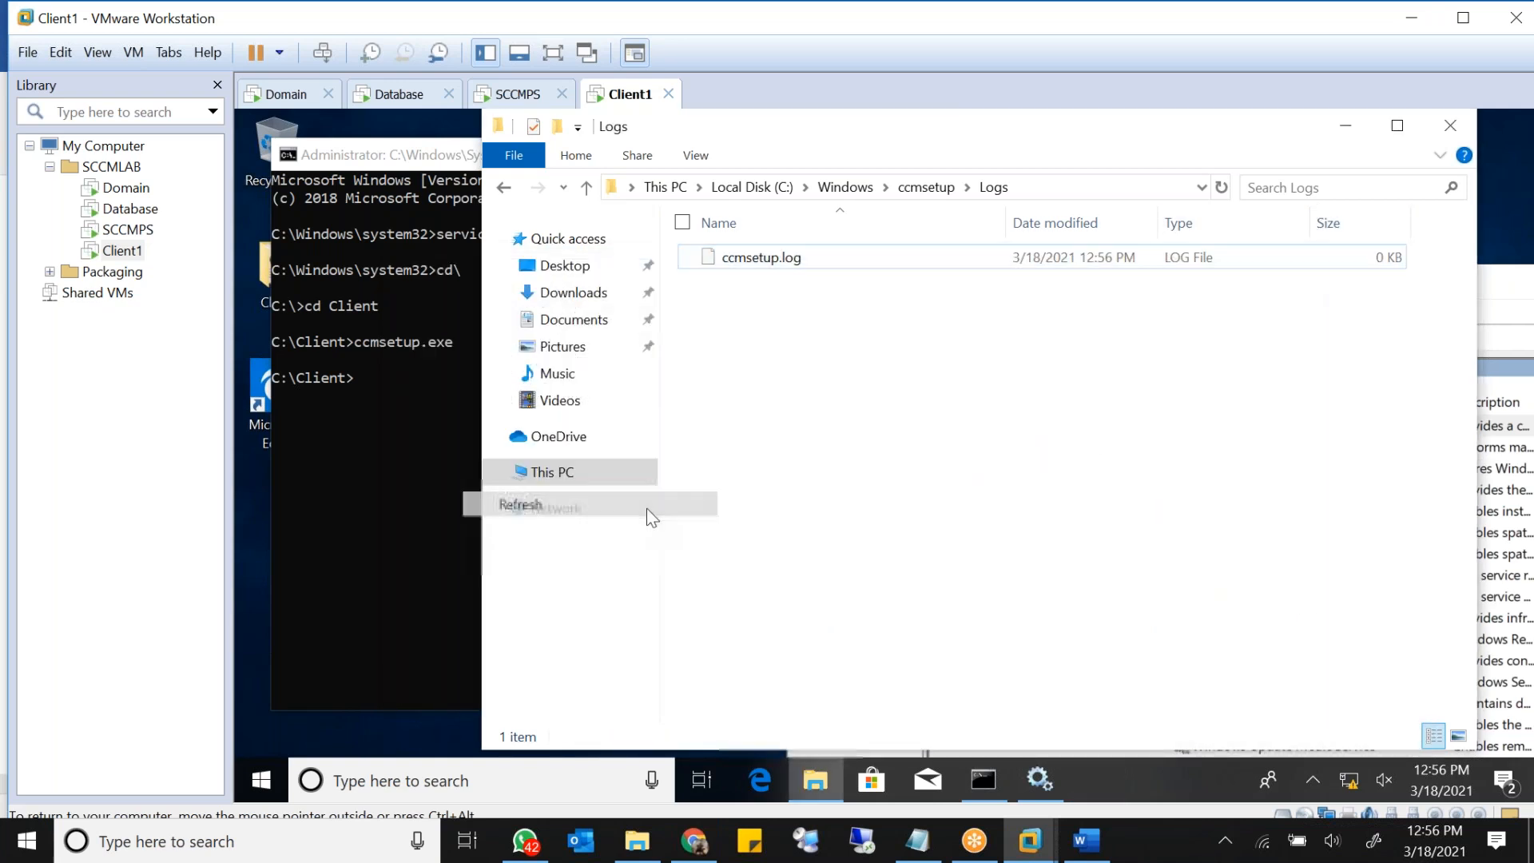
right_click(838, 471)
left_click(708, 542)
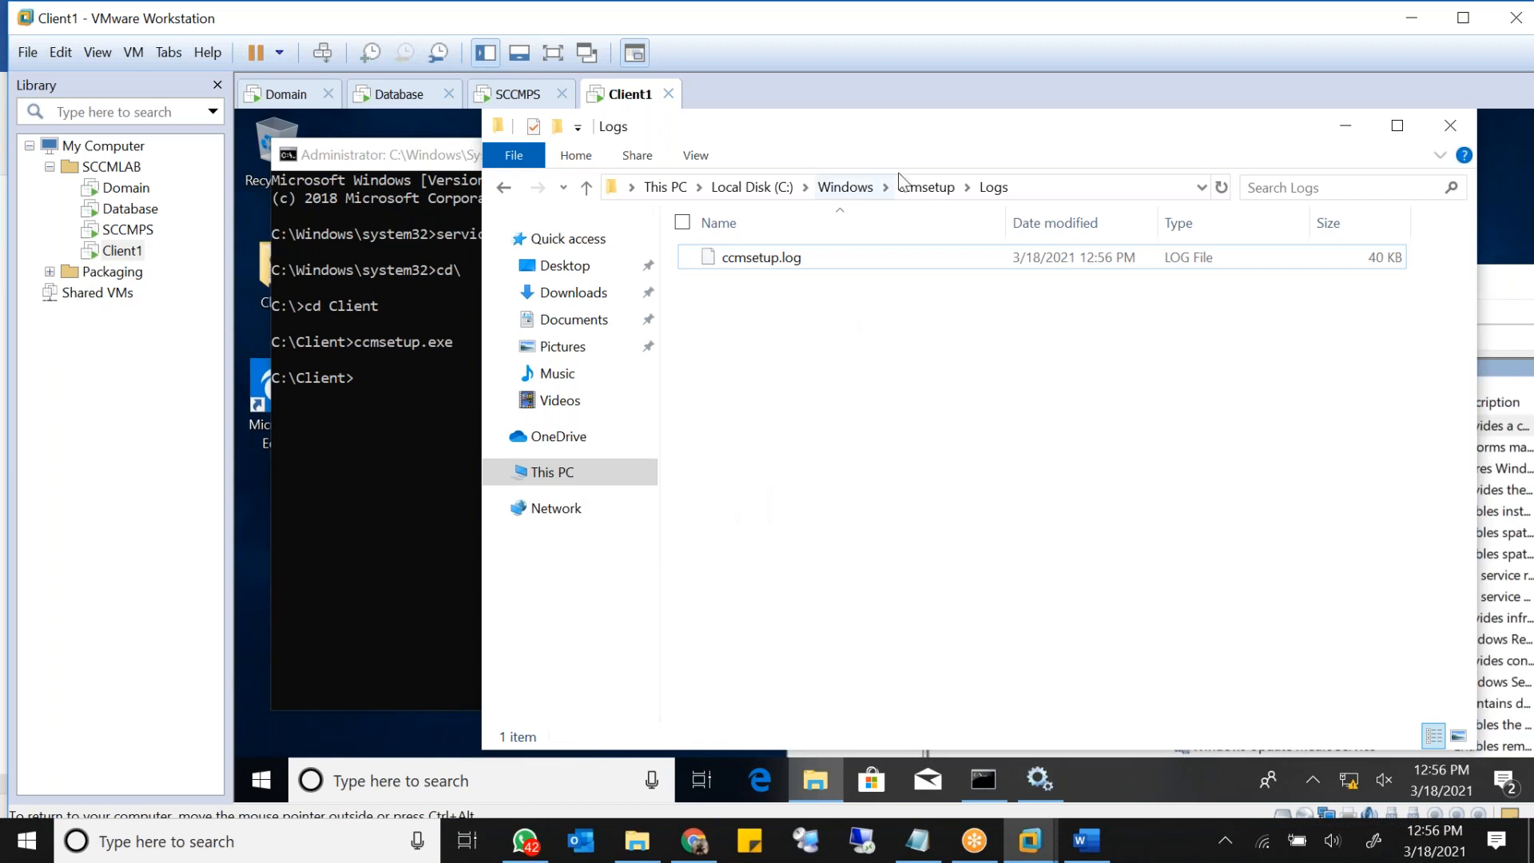
left_click(852, 264)
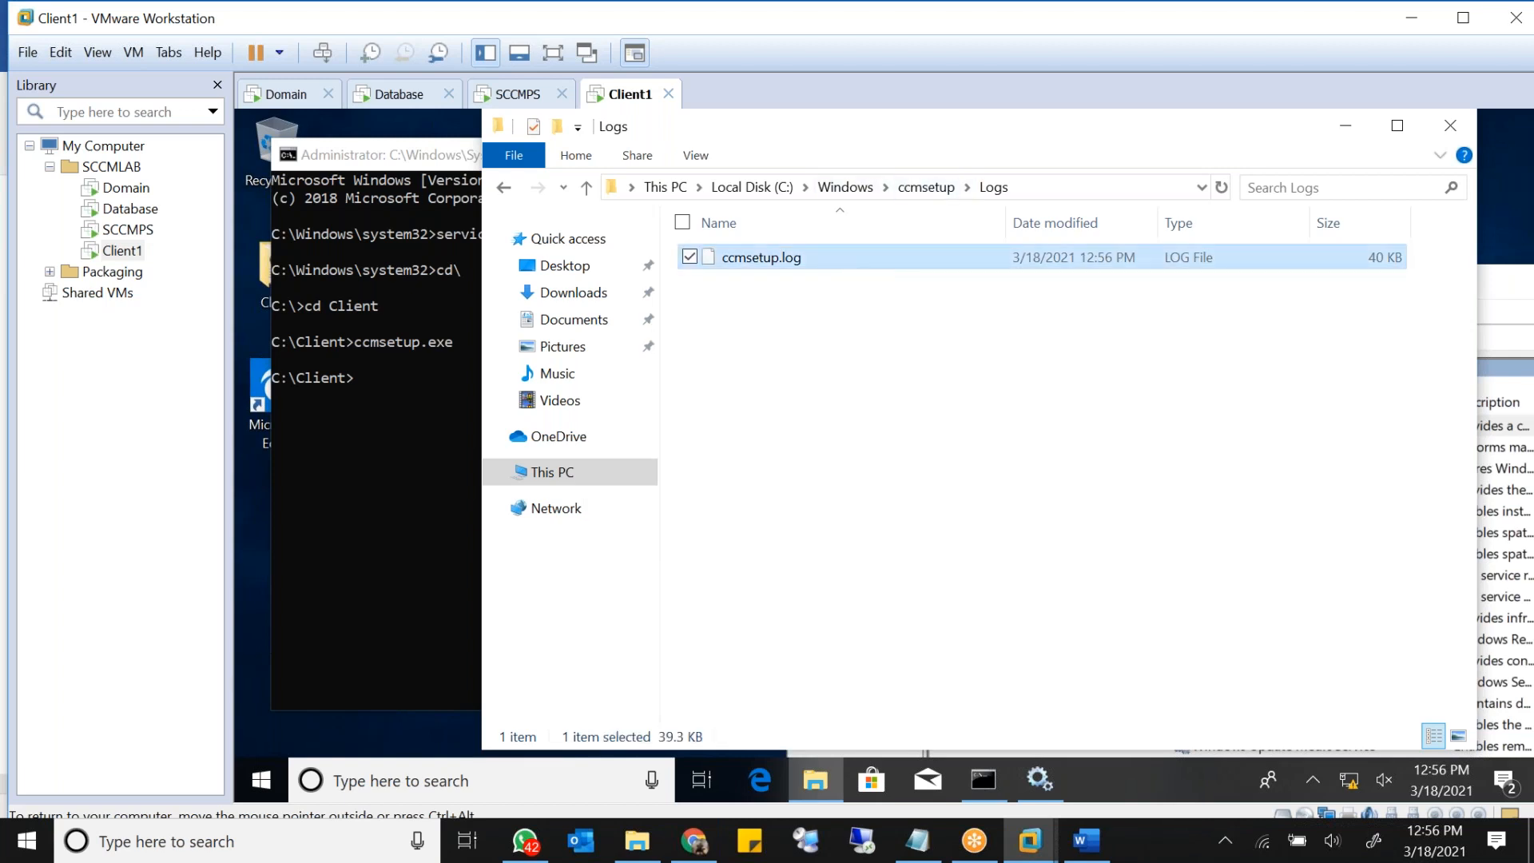
key("Return")
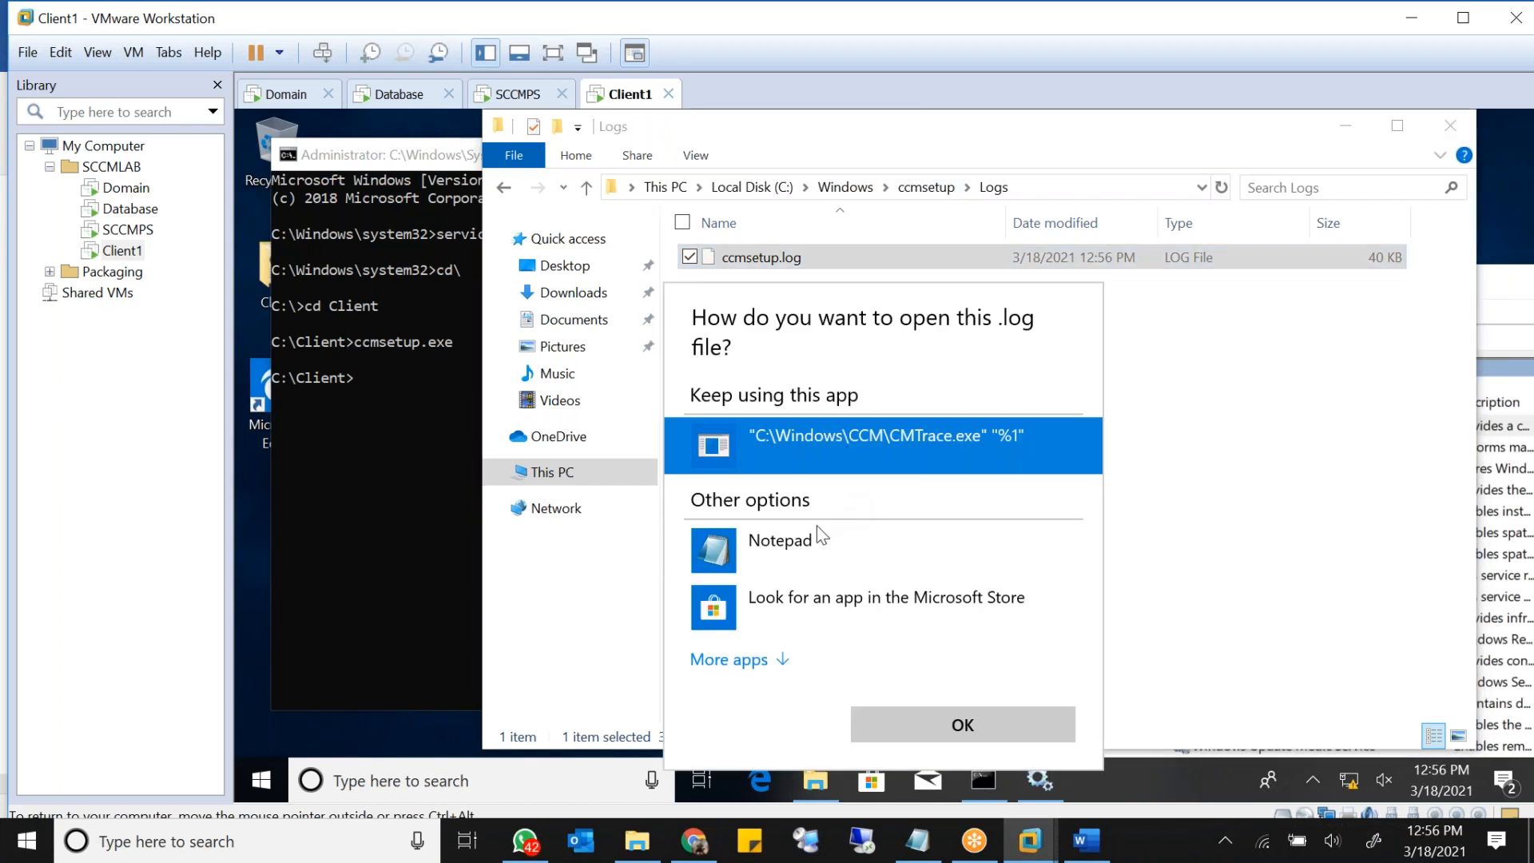
left_click(816, 526)
left_click(961, 725)
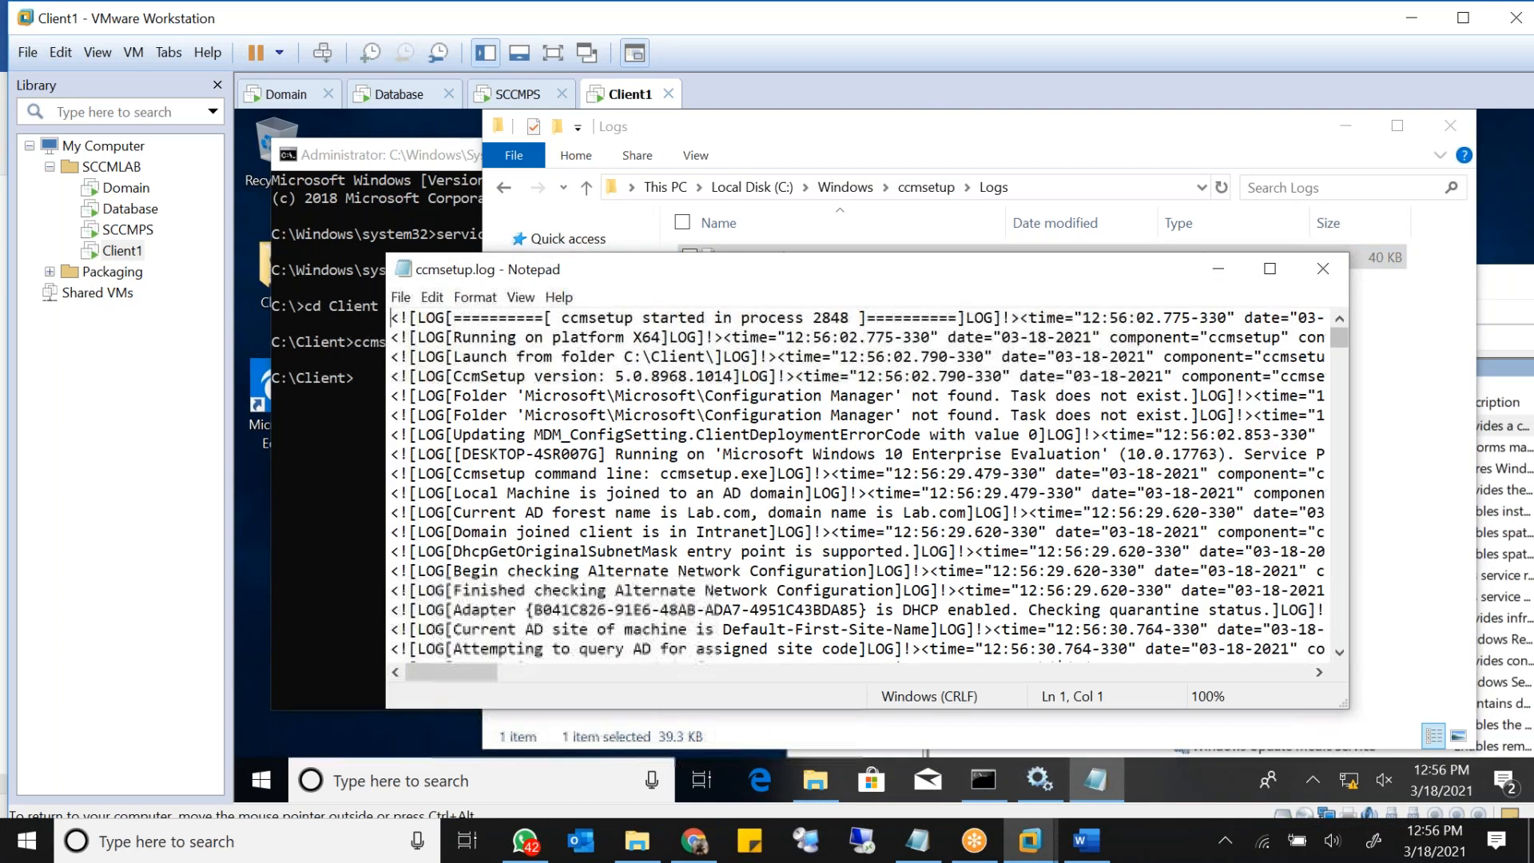
Step: Review the newest entries at the end of ccmsetup.log, including the client.msi and client update lines, then close the log
left_click_drag(1343, 344, 1347, 655)
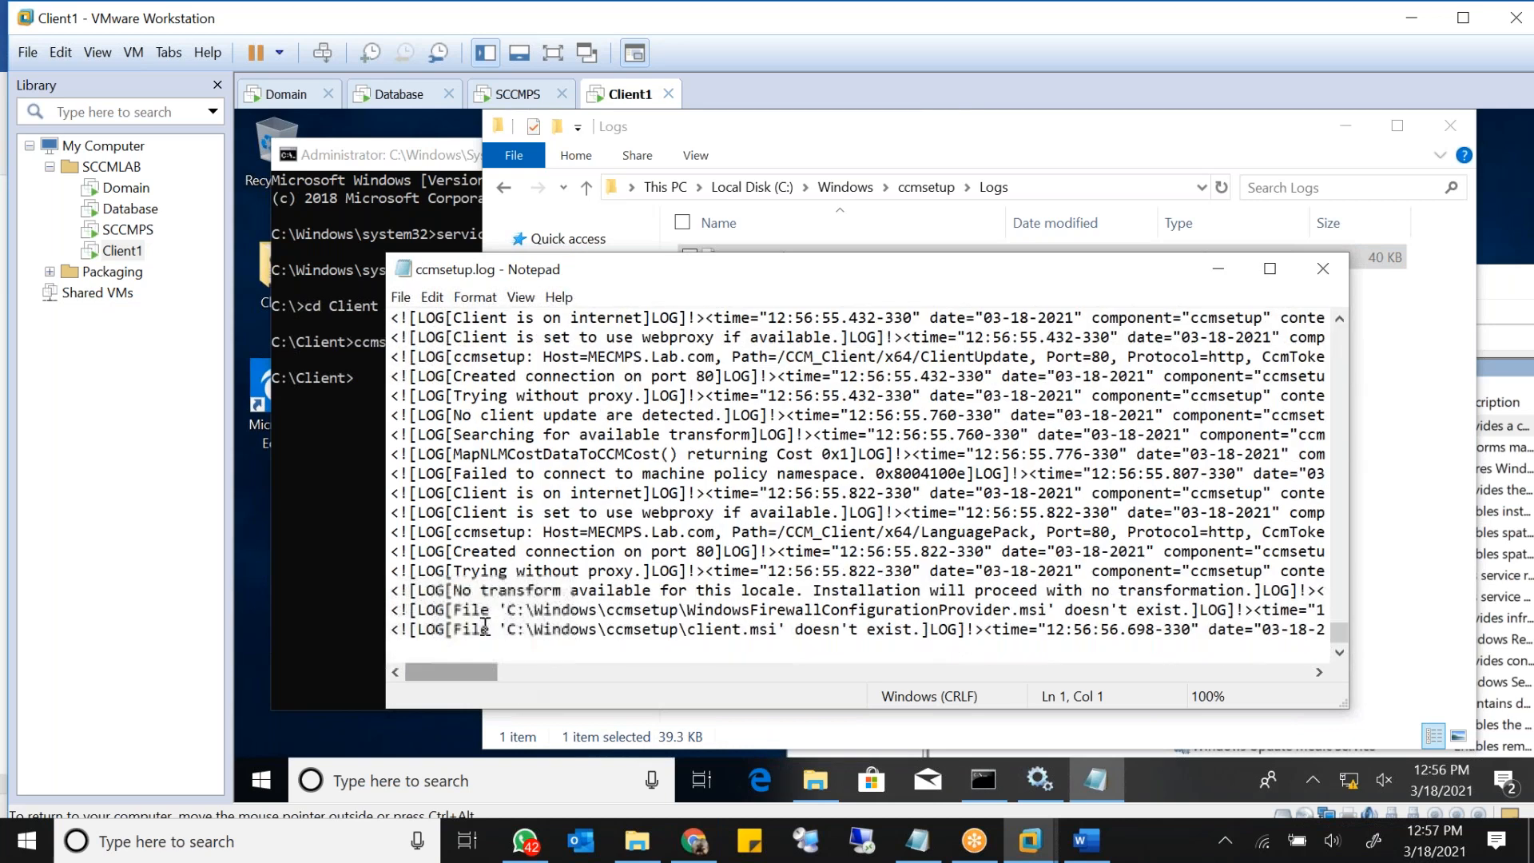
left_click_drag(465, 605, 615, 648)
left_click(758, 631)
left_click_drag(757, 630, 533, 595)
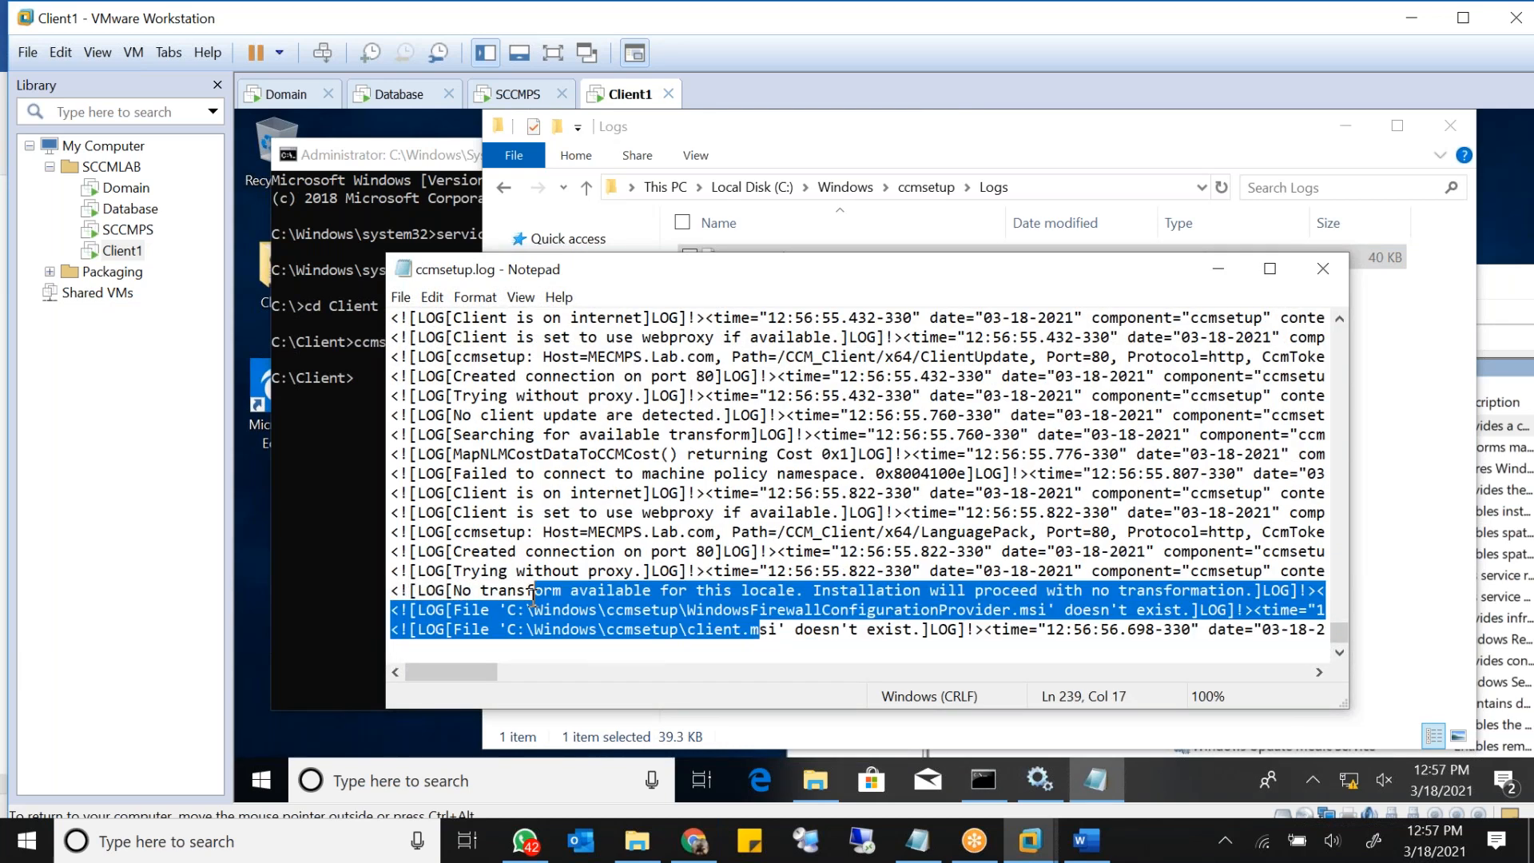
left_click_drag(479, 394, 678, 414)
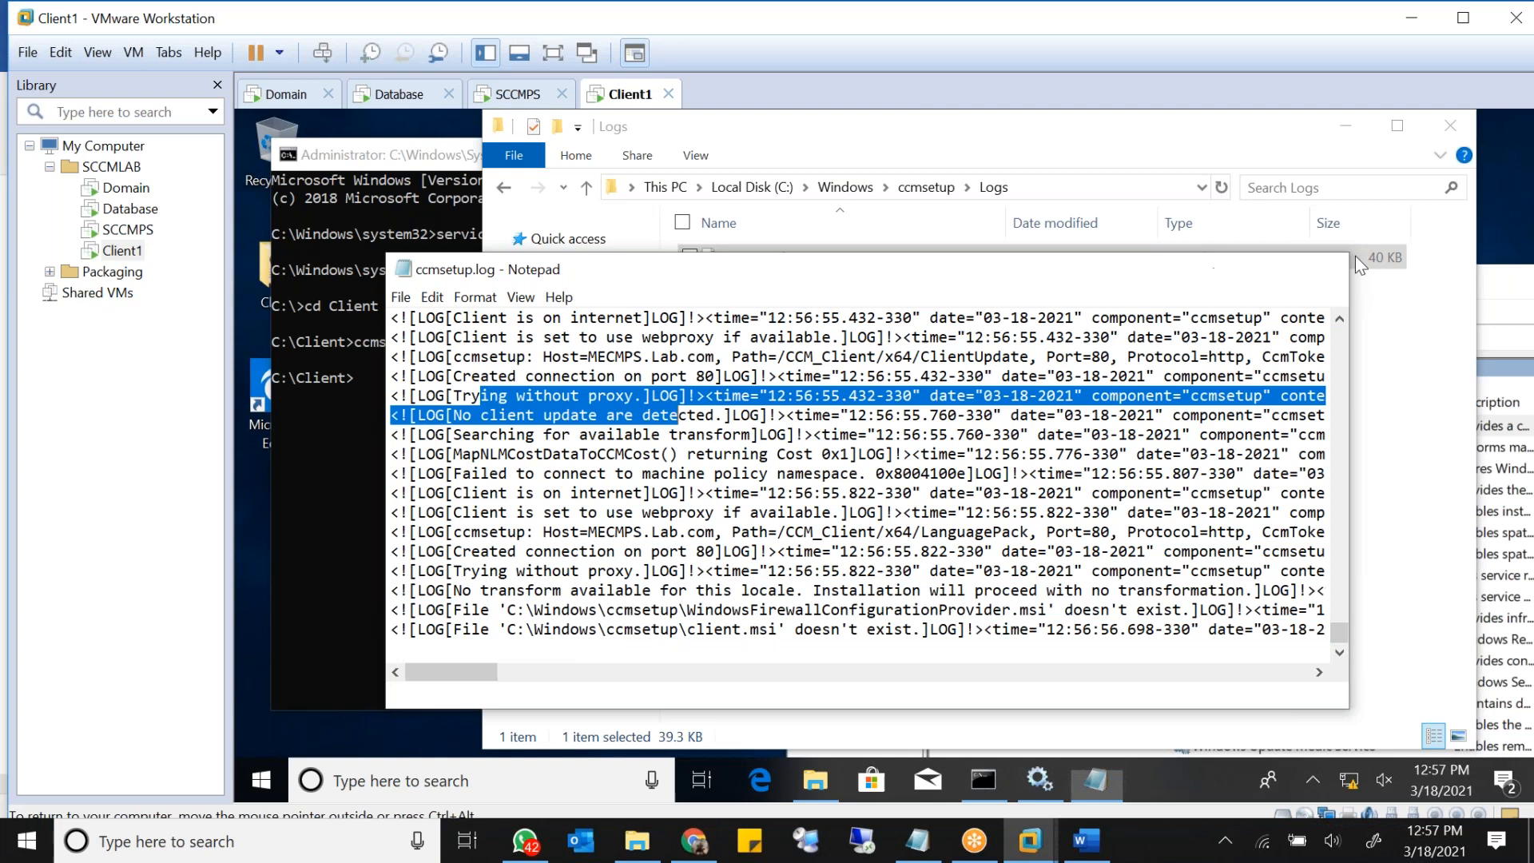
left_click(1329, 267)
Step: Close the Logs folder and Services windows, move Command Prompt off the desktop icons, and highlight the ccmsetup.exe command
left_click(1450, 126)
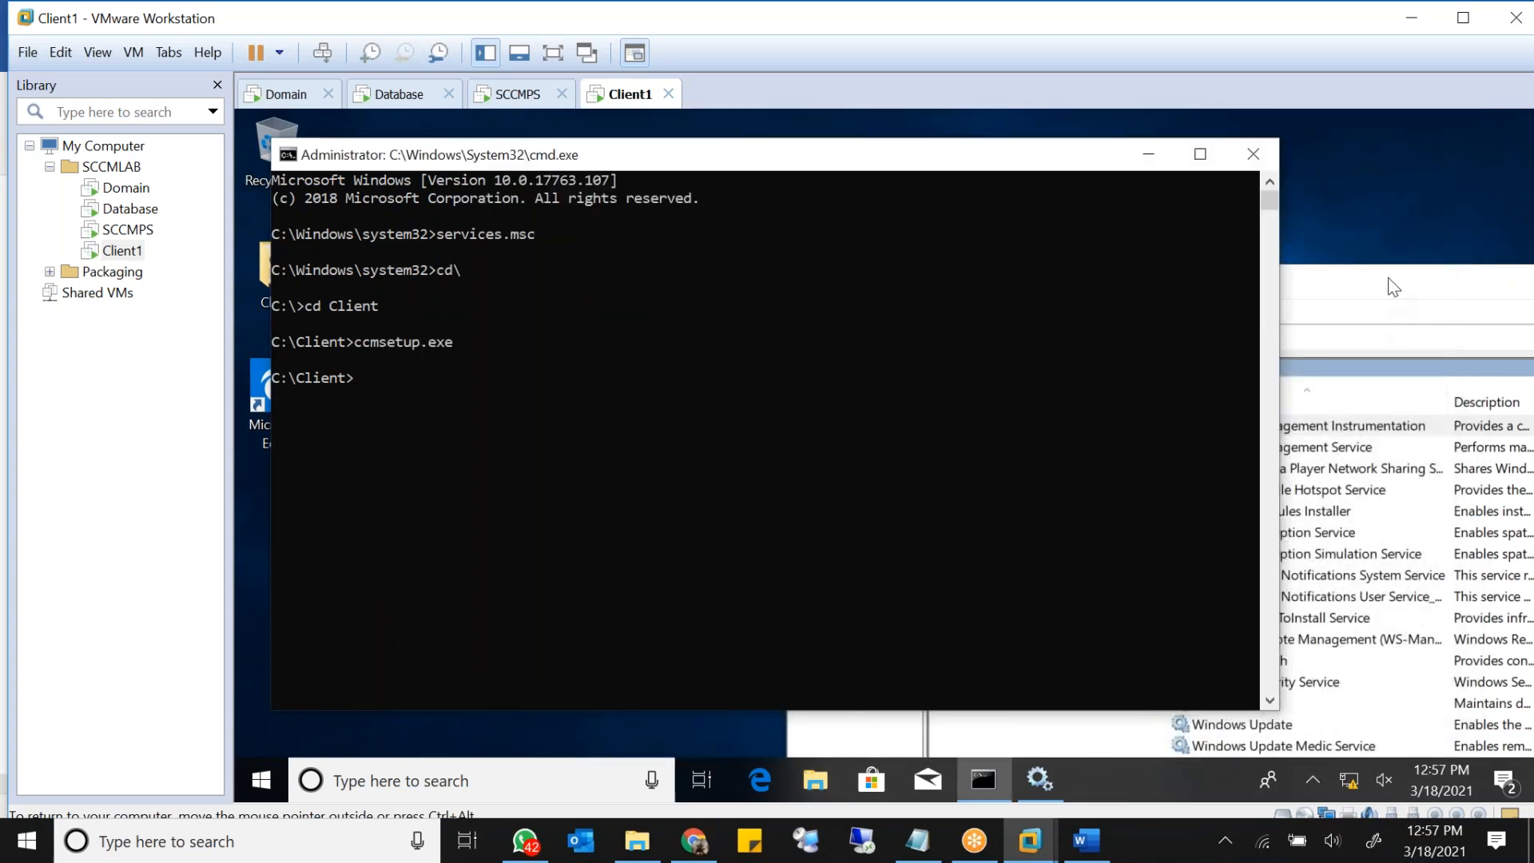
left_click_drag(1392, 287, 723, 316)
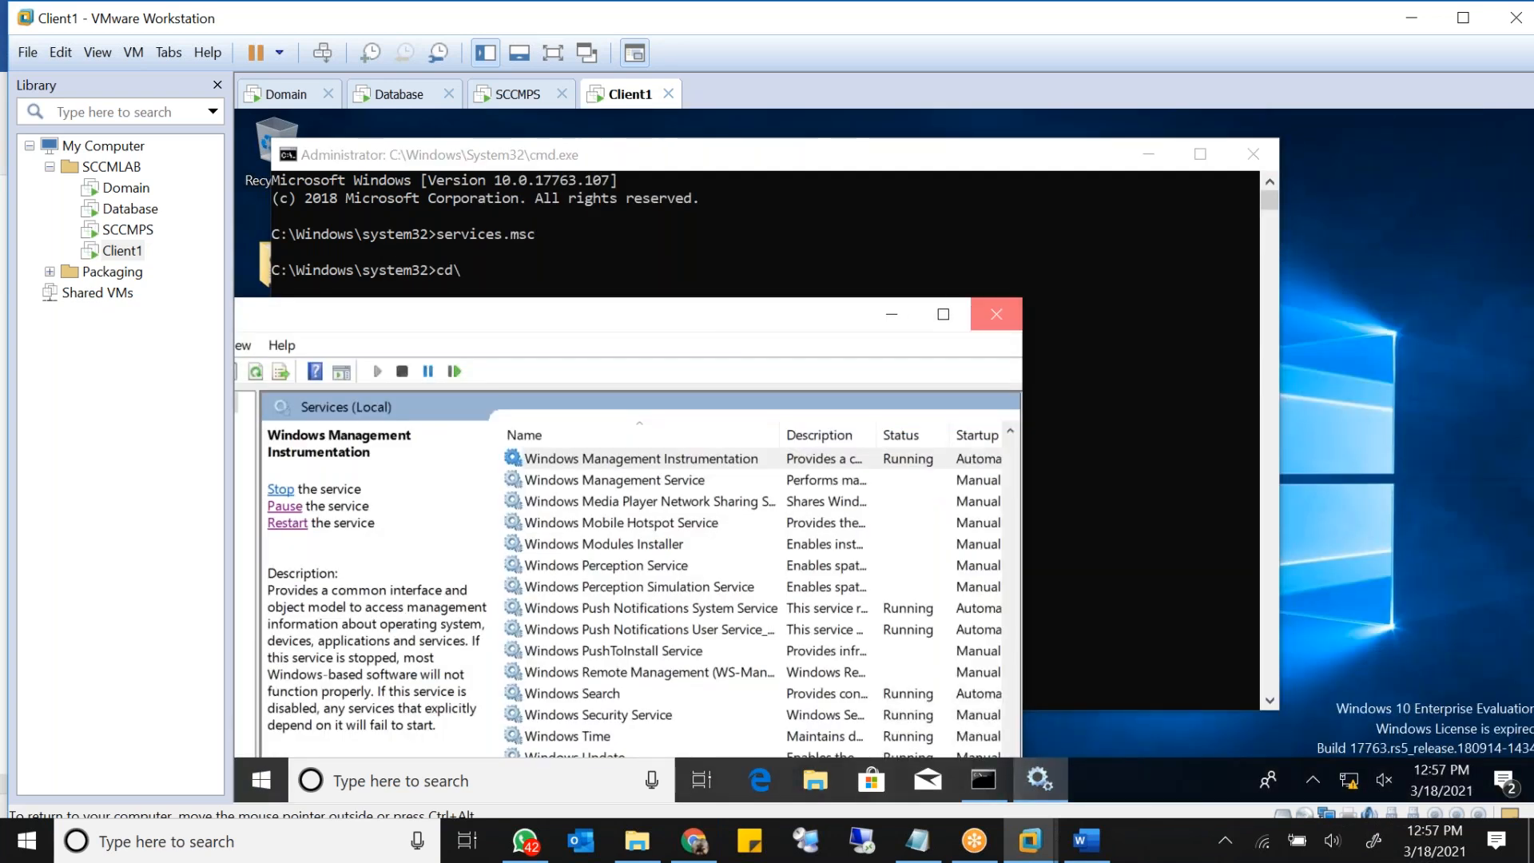
left_click(995, 314)
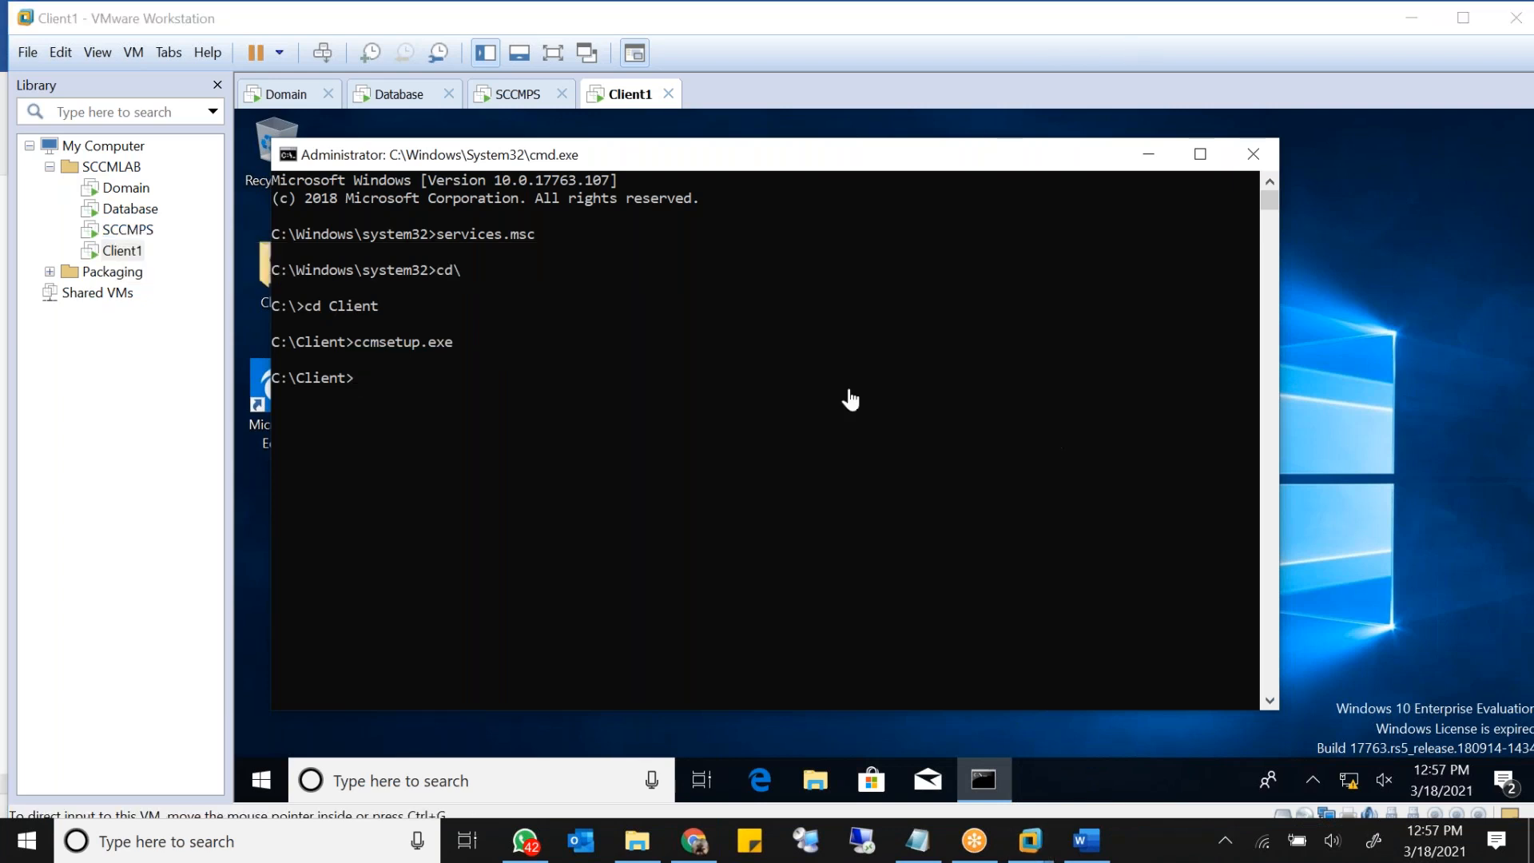
left_click_drag(623, 166, 765, 188)
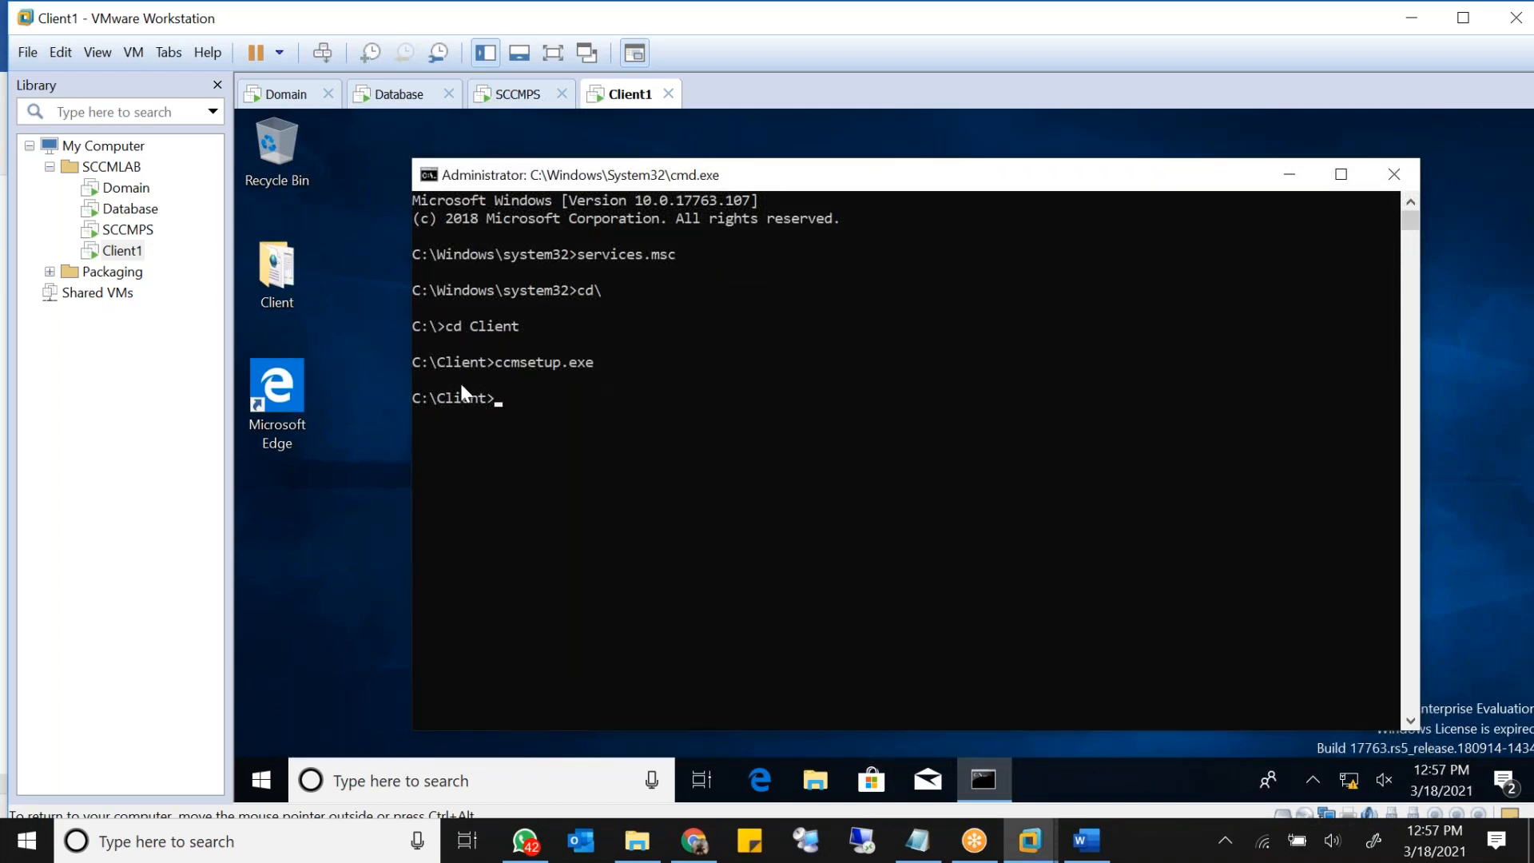
left_click_drag(496, 361, 594, 358)
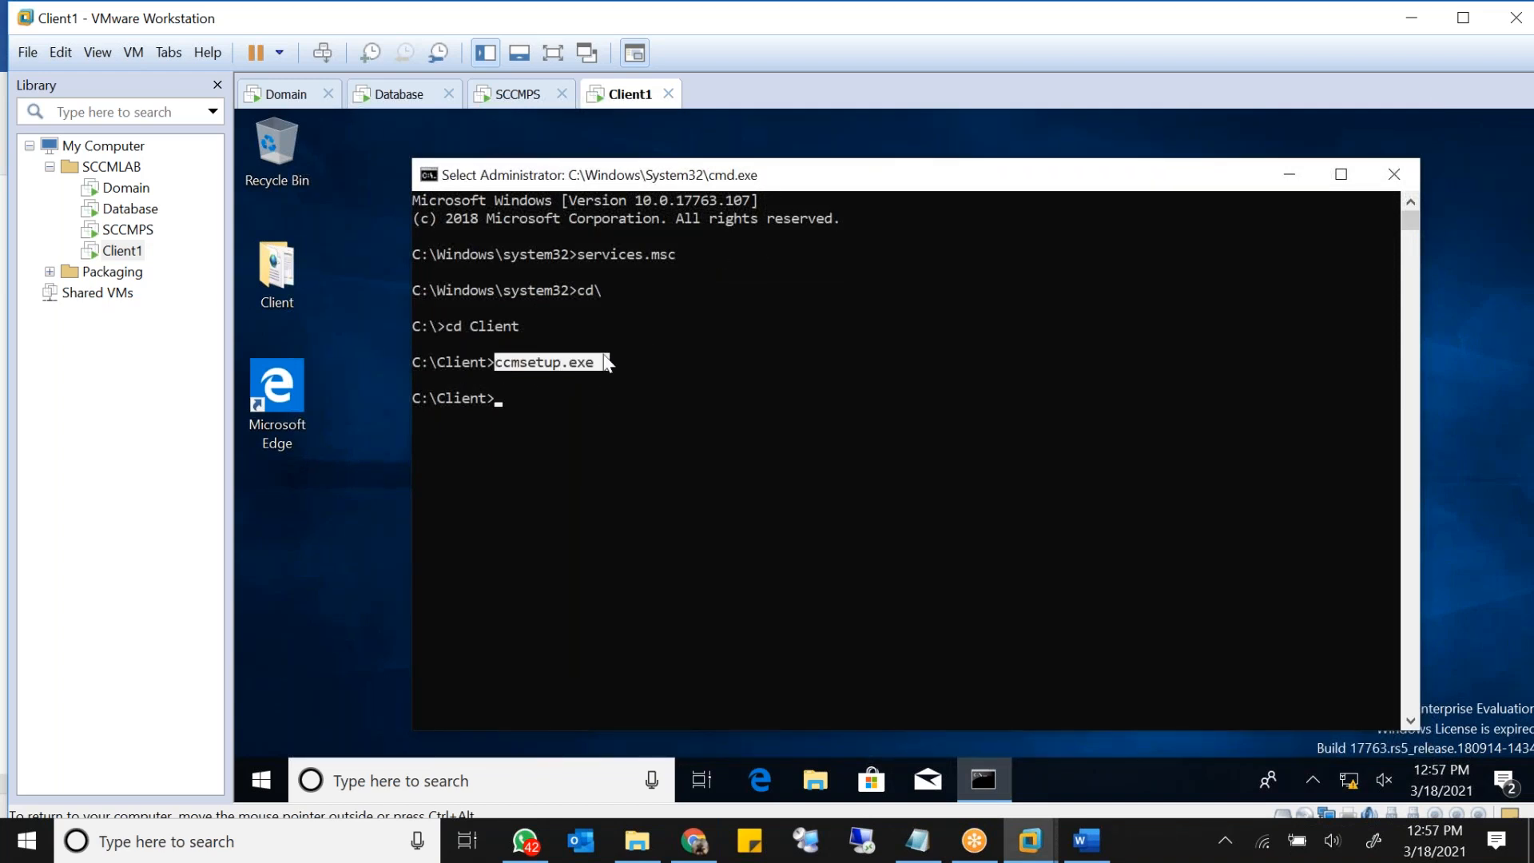
Step: Open the C:\Windows\ccmsetup folder to check the client setup files
left_click(810, 778)
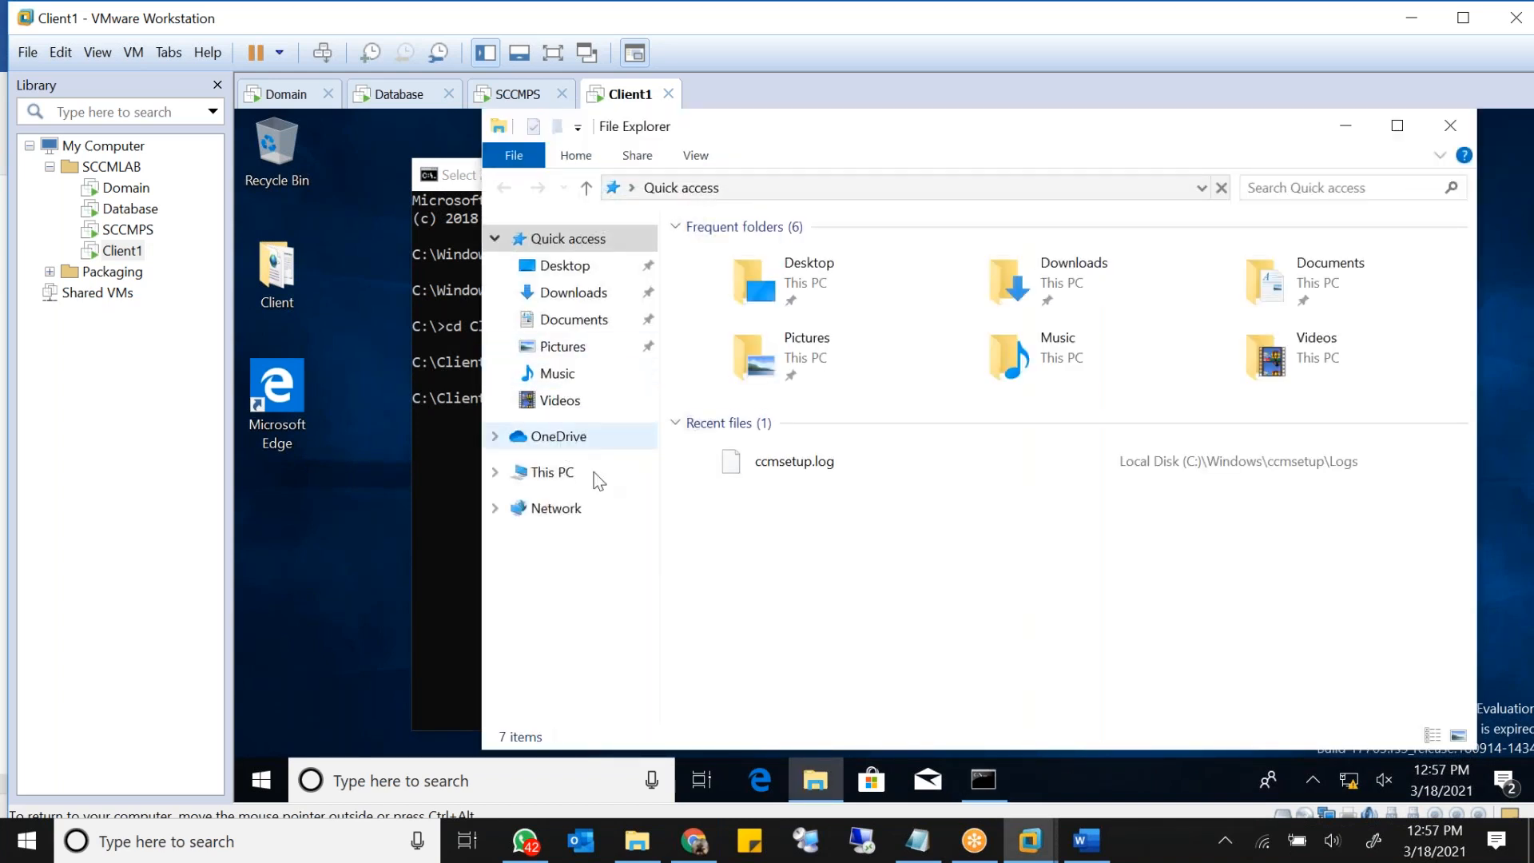
left_click(583, 475)
double_click(795, 555)
left_click(758, 379)
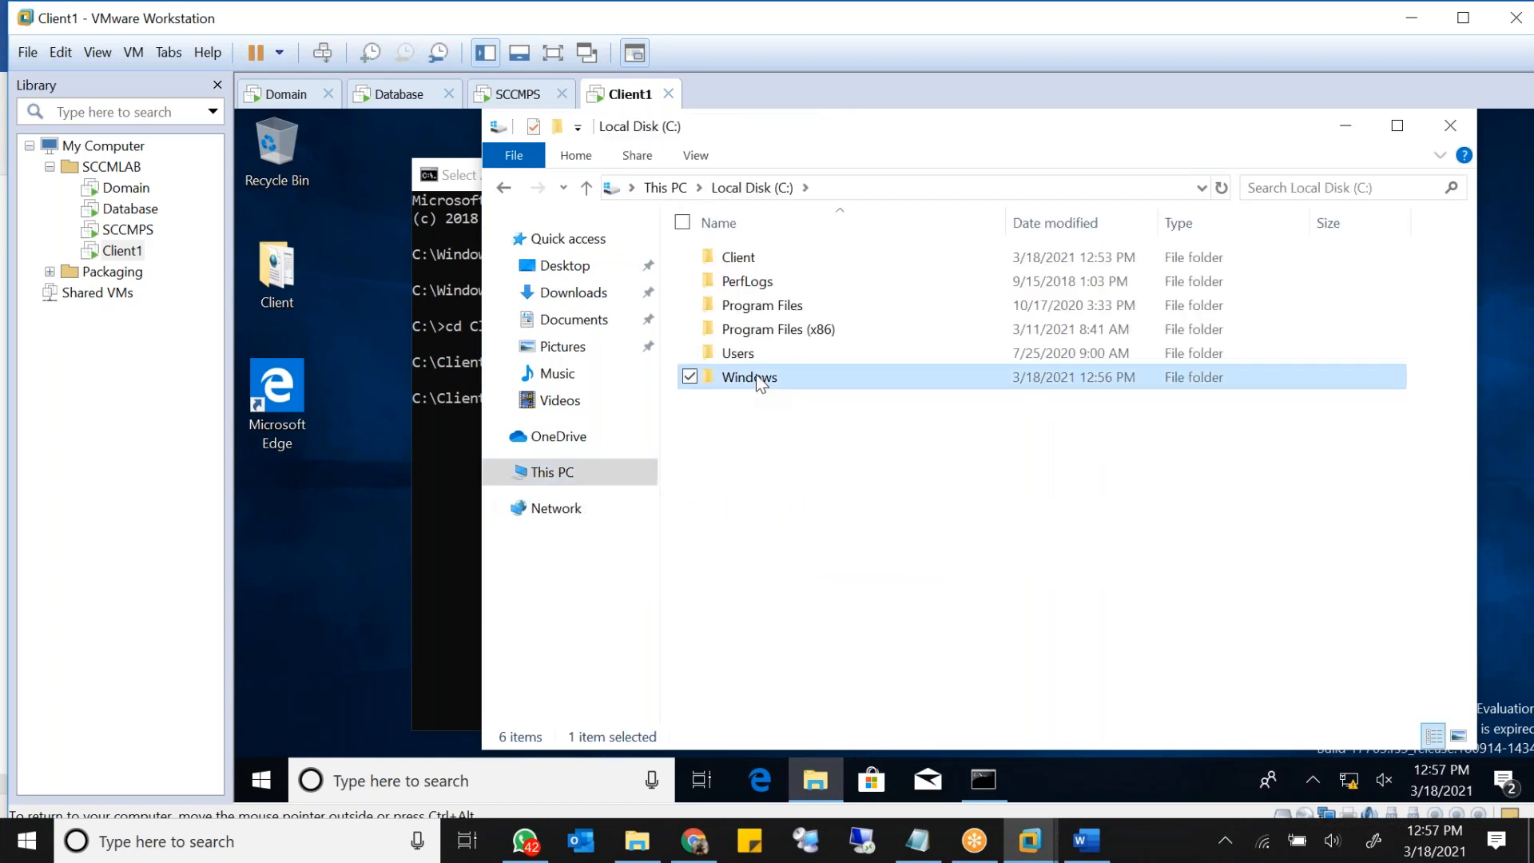
double_click(759, 380)
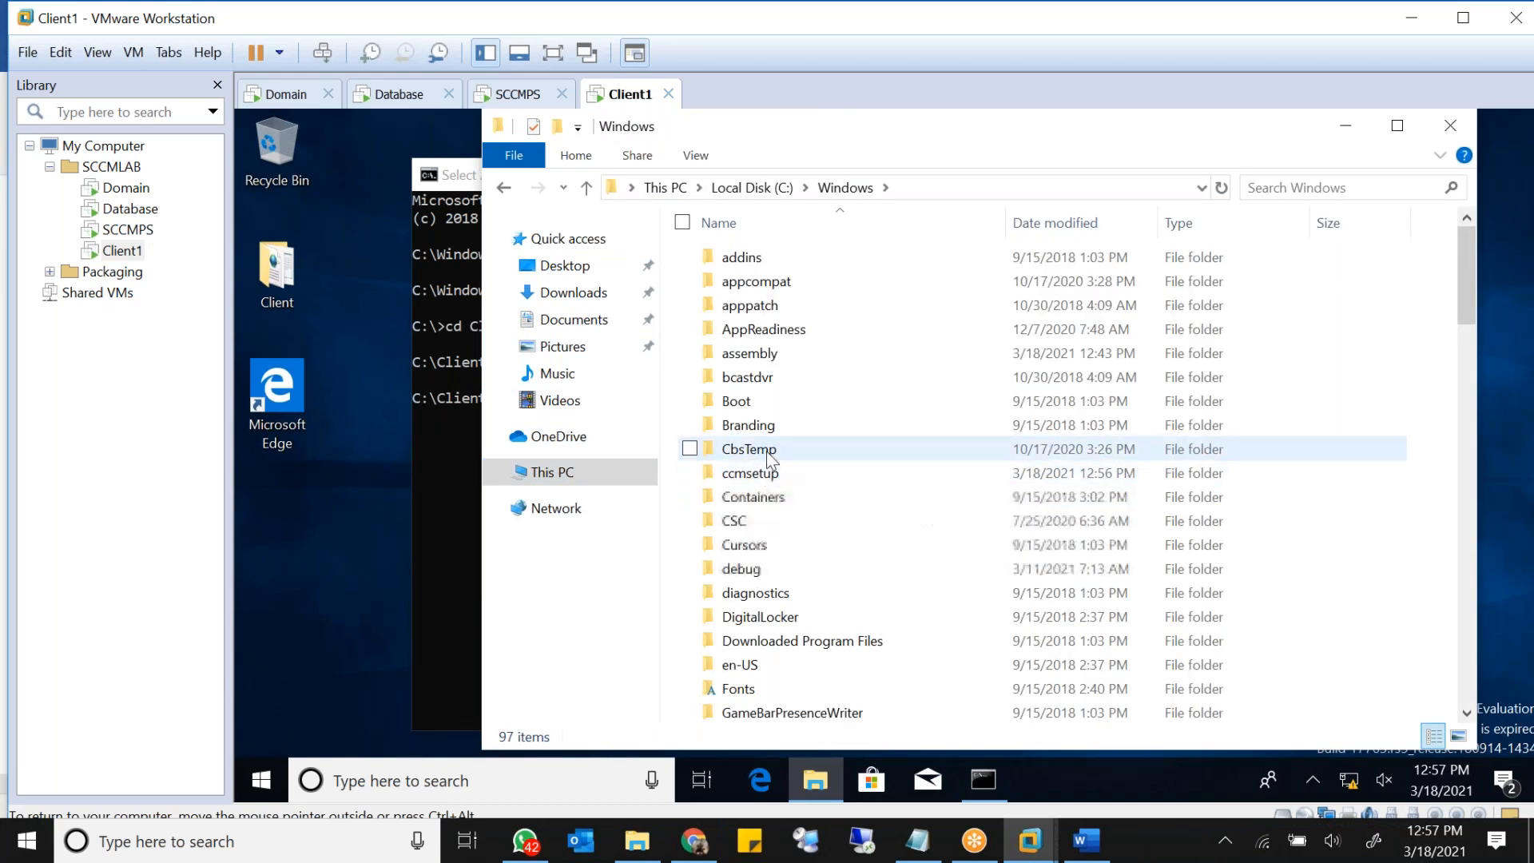
left_click(769, 475)
double_click(769, 475)
left_click(933, 476)
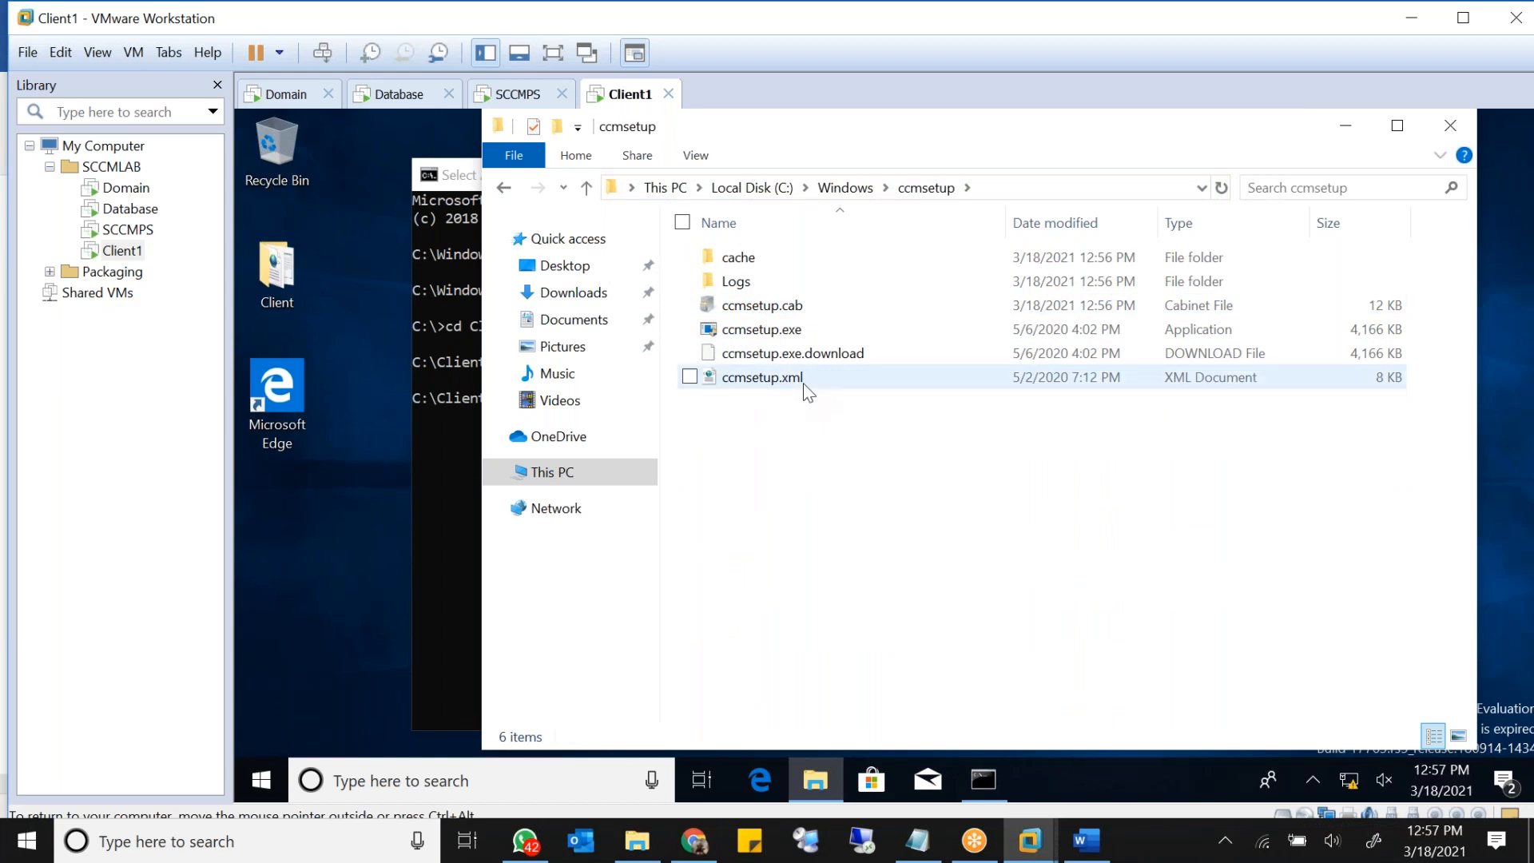
Step: Switch to the Word document and review the handwritten SCCM diagram, the list of client issues and the title
left_click(1087, 841)
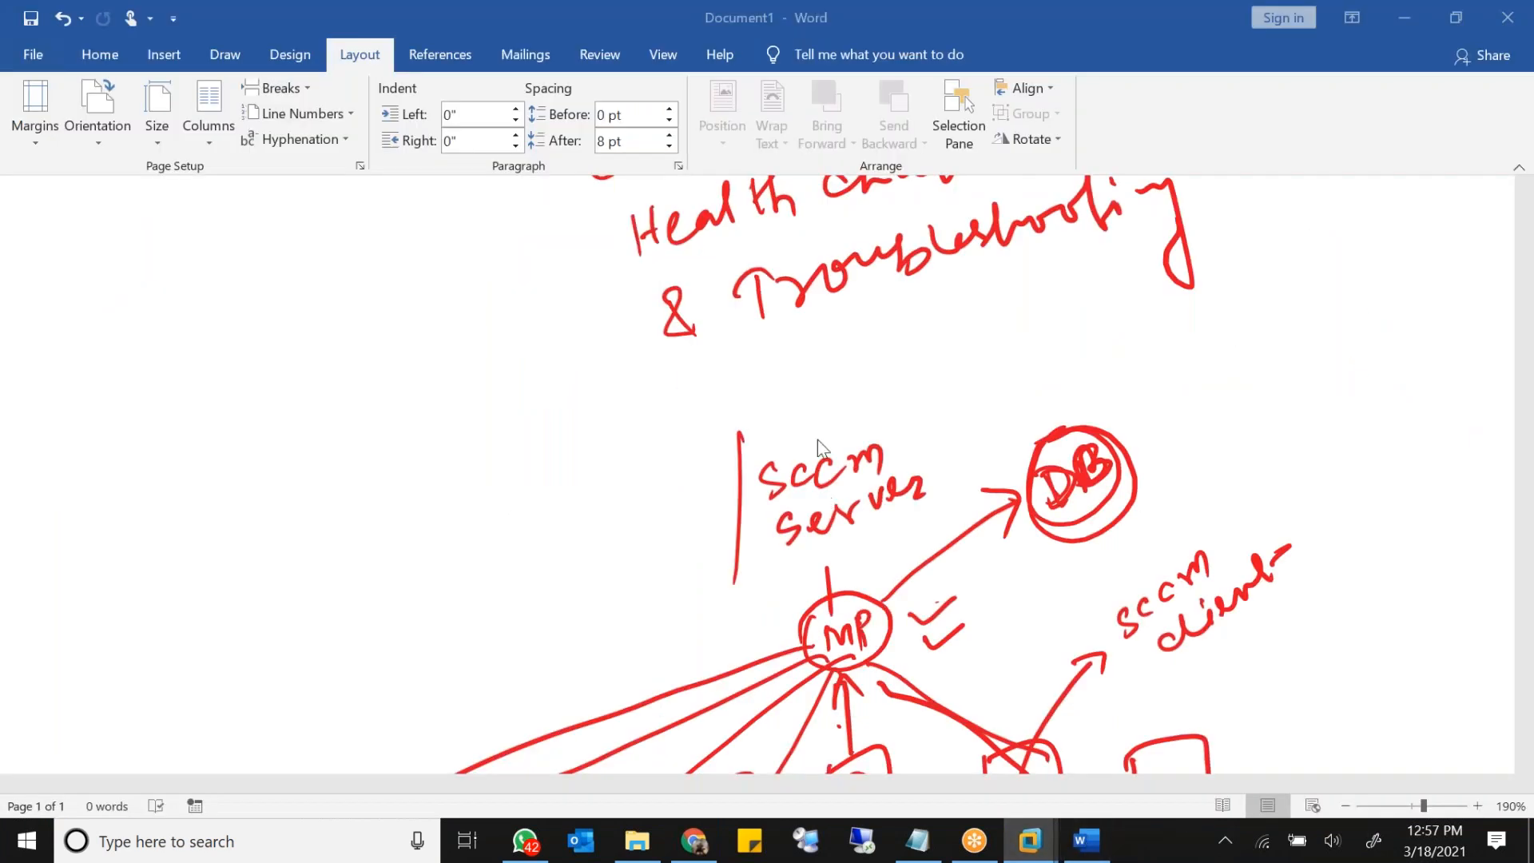
scroll(817, 439, "down", 6)
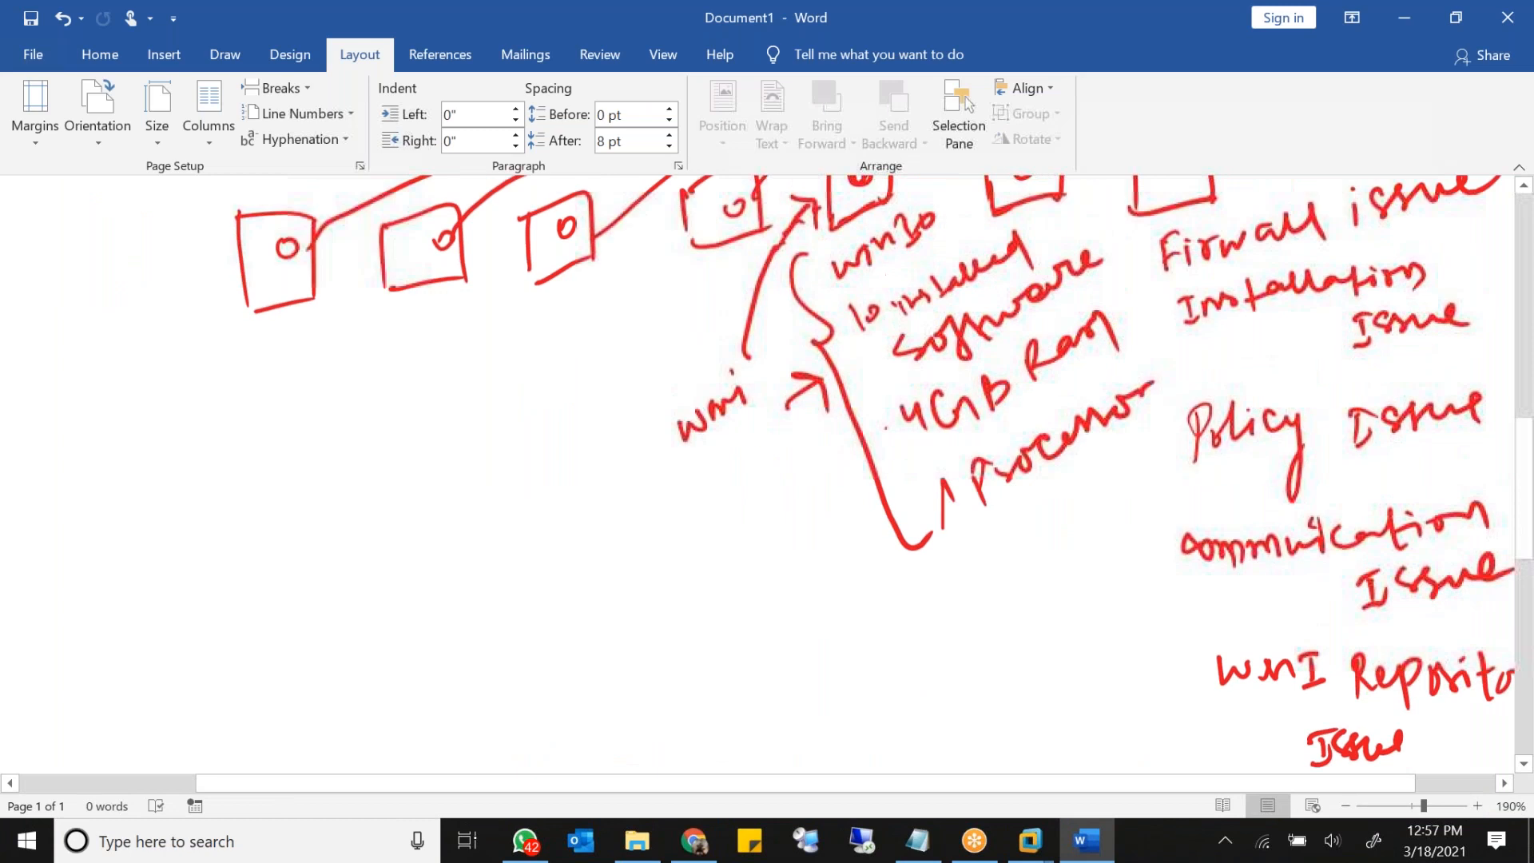
scroll(1261, 362, "up", 10)
scroll(1261, 361, "down", 8)
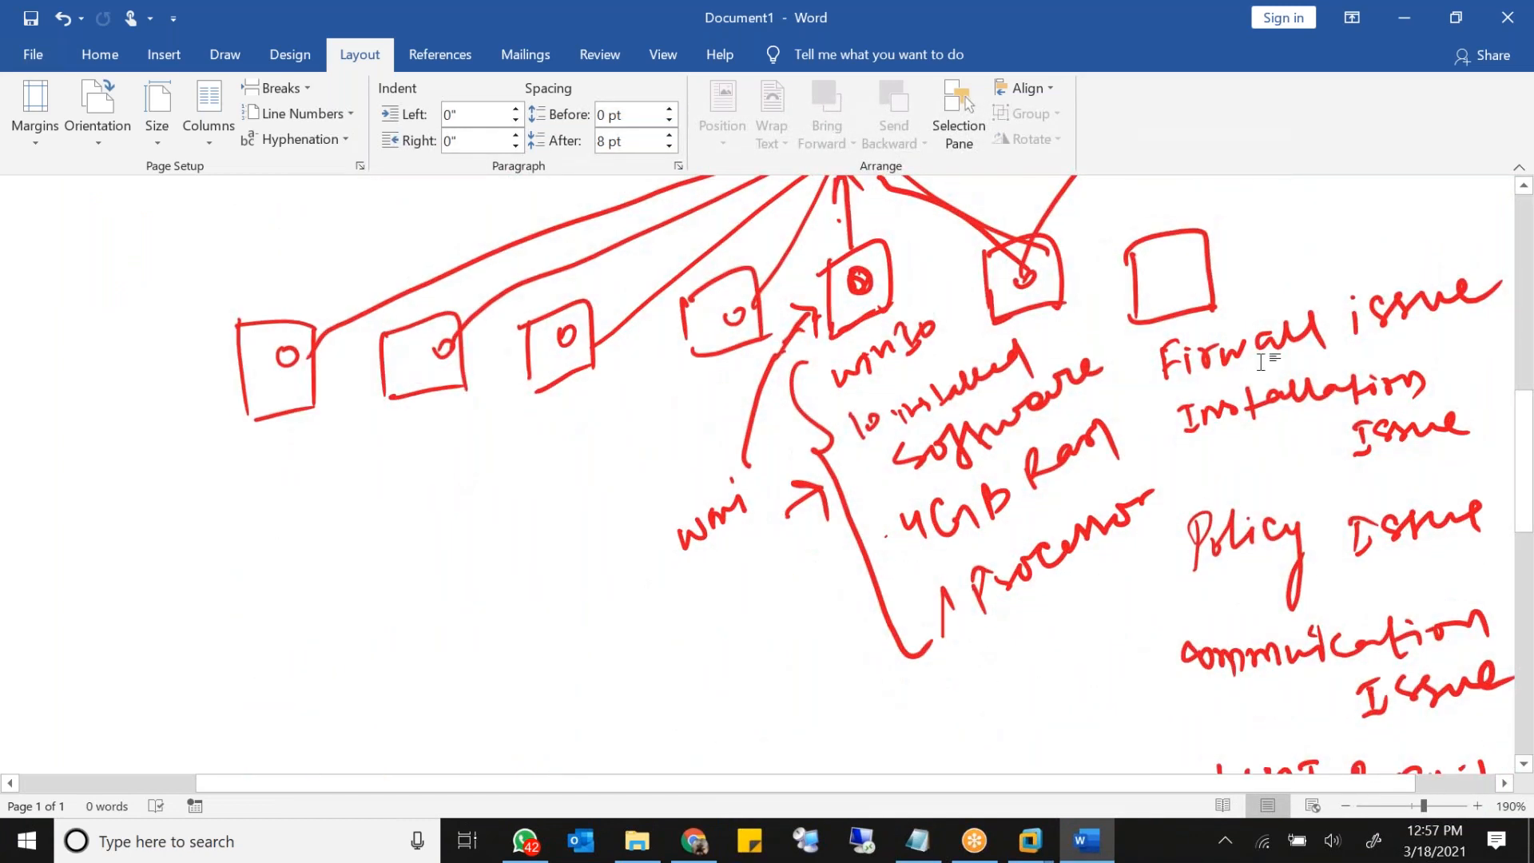
left_click(1271, 411)
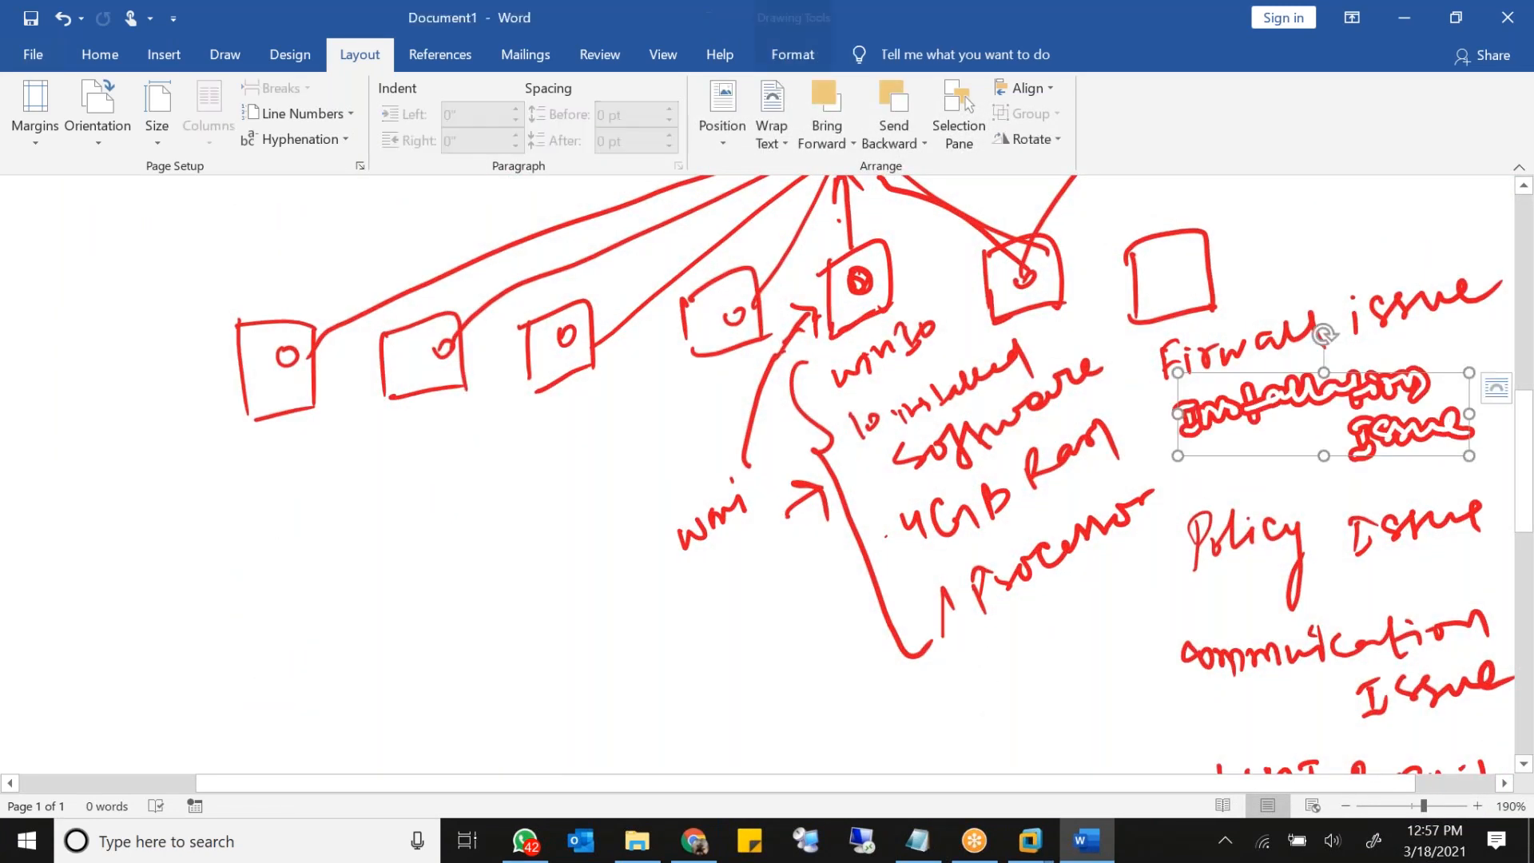
left_click(1262, 523)
scroll(1295, 475, "down", 3)
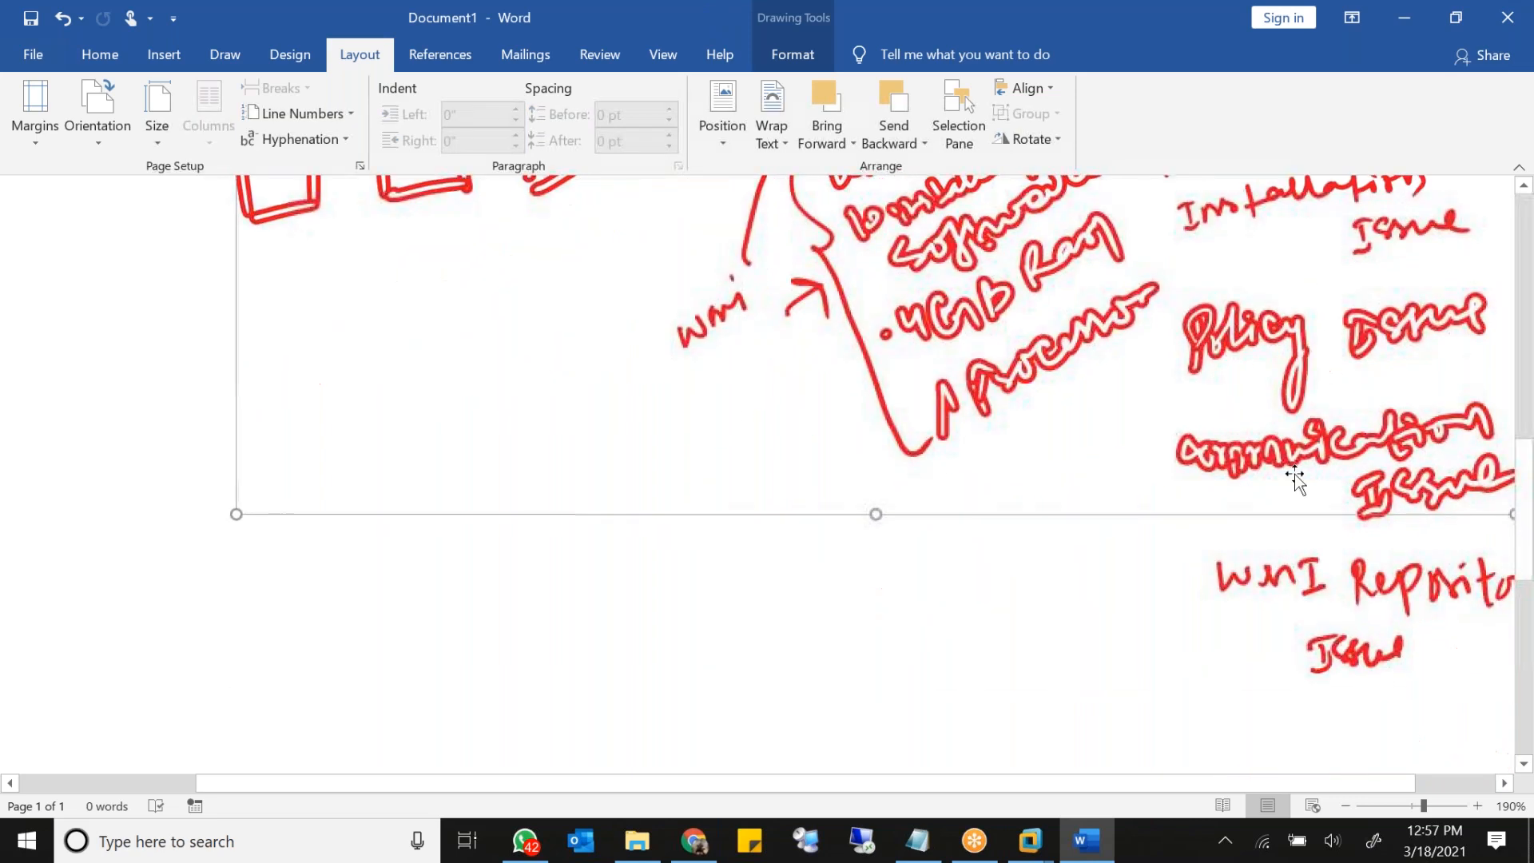
left_click(1295, 473)
scroll(1295, 472, "up", 7)
scroll(1295, 473, "down", 5)
left_click(1322, 657)
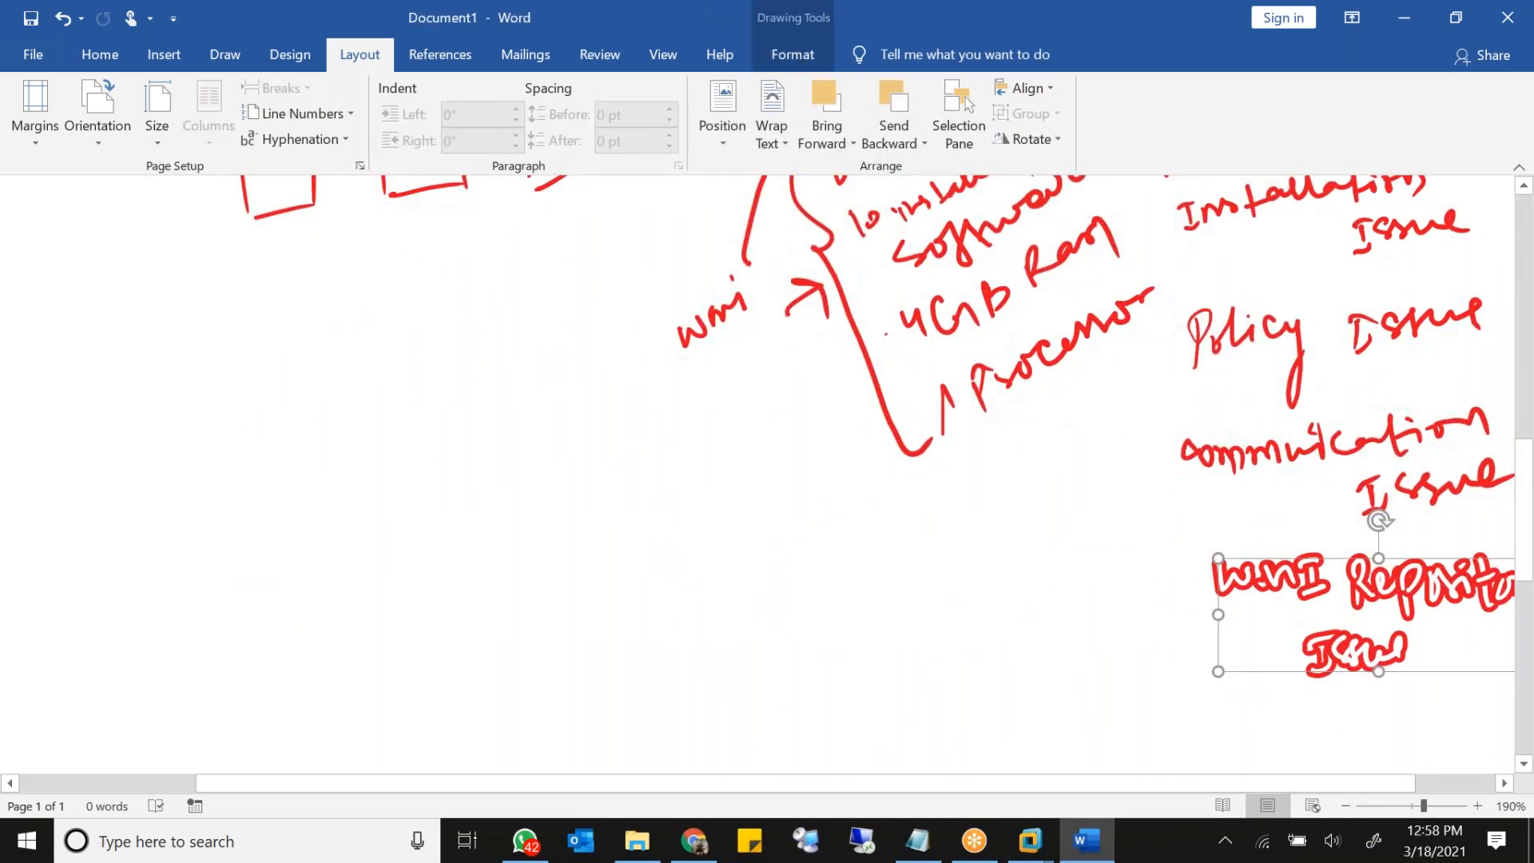
scroll(1235, 689, "up", 2)
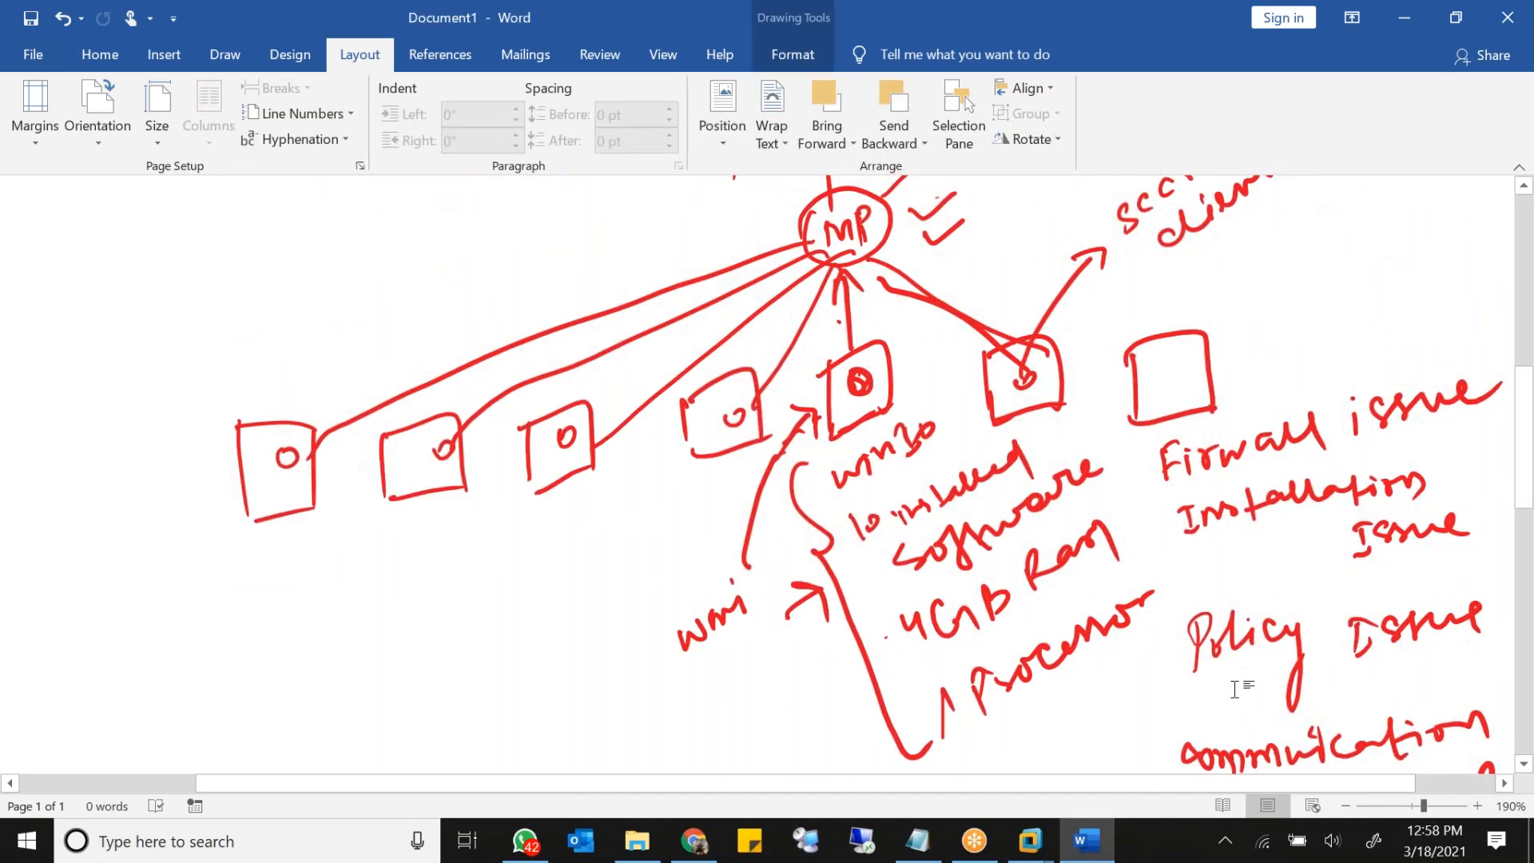
scroll(1235, 688, "up", 3)
scroll(1235, 689, "up", 5)
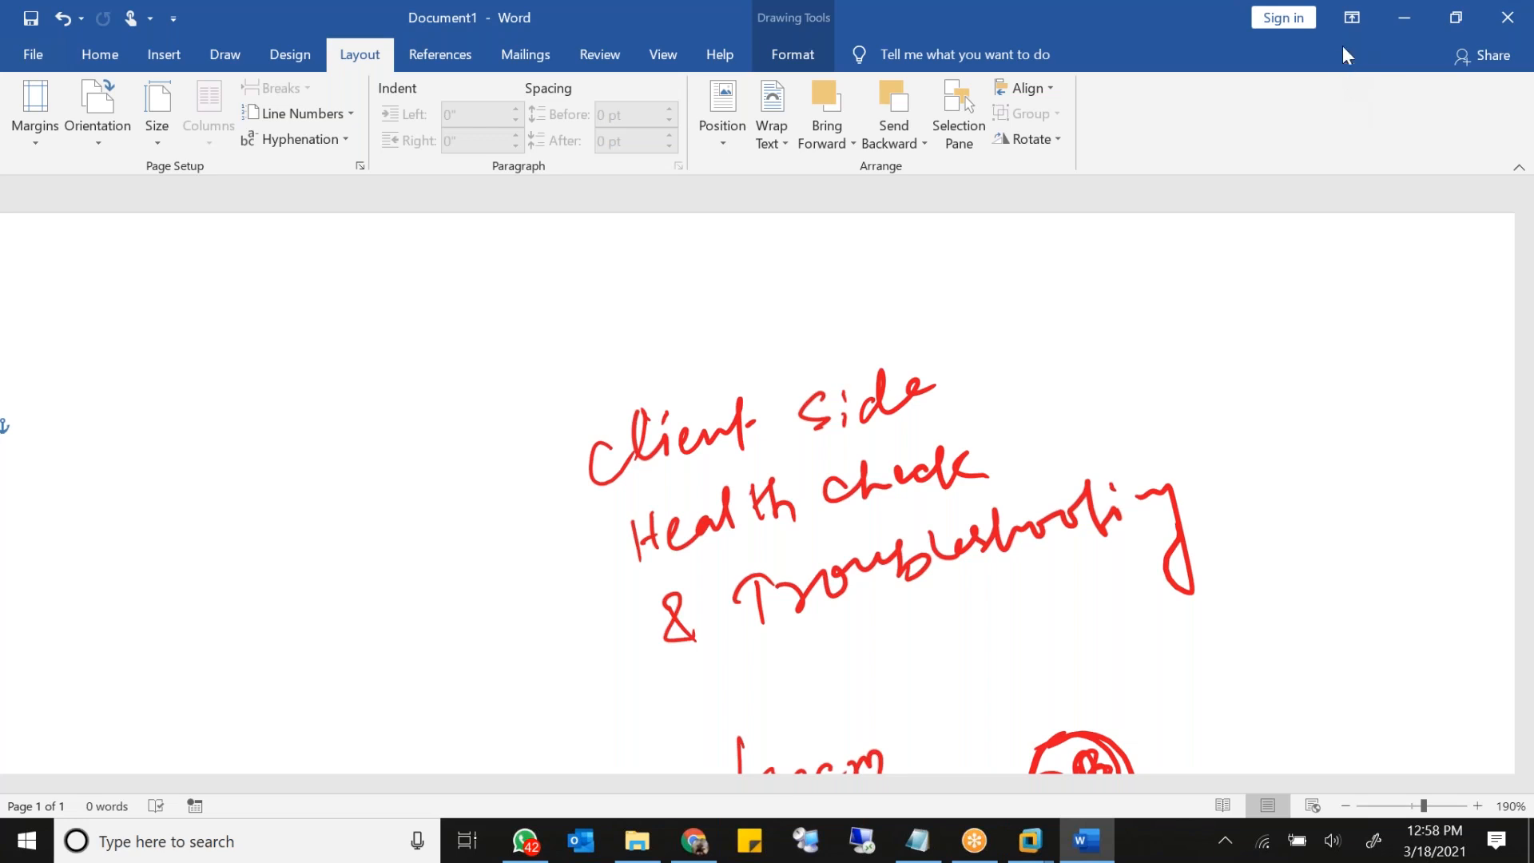
key("alt+Tab")
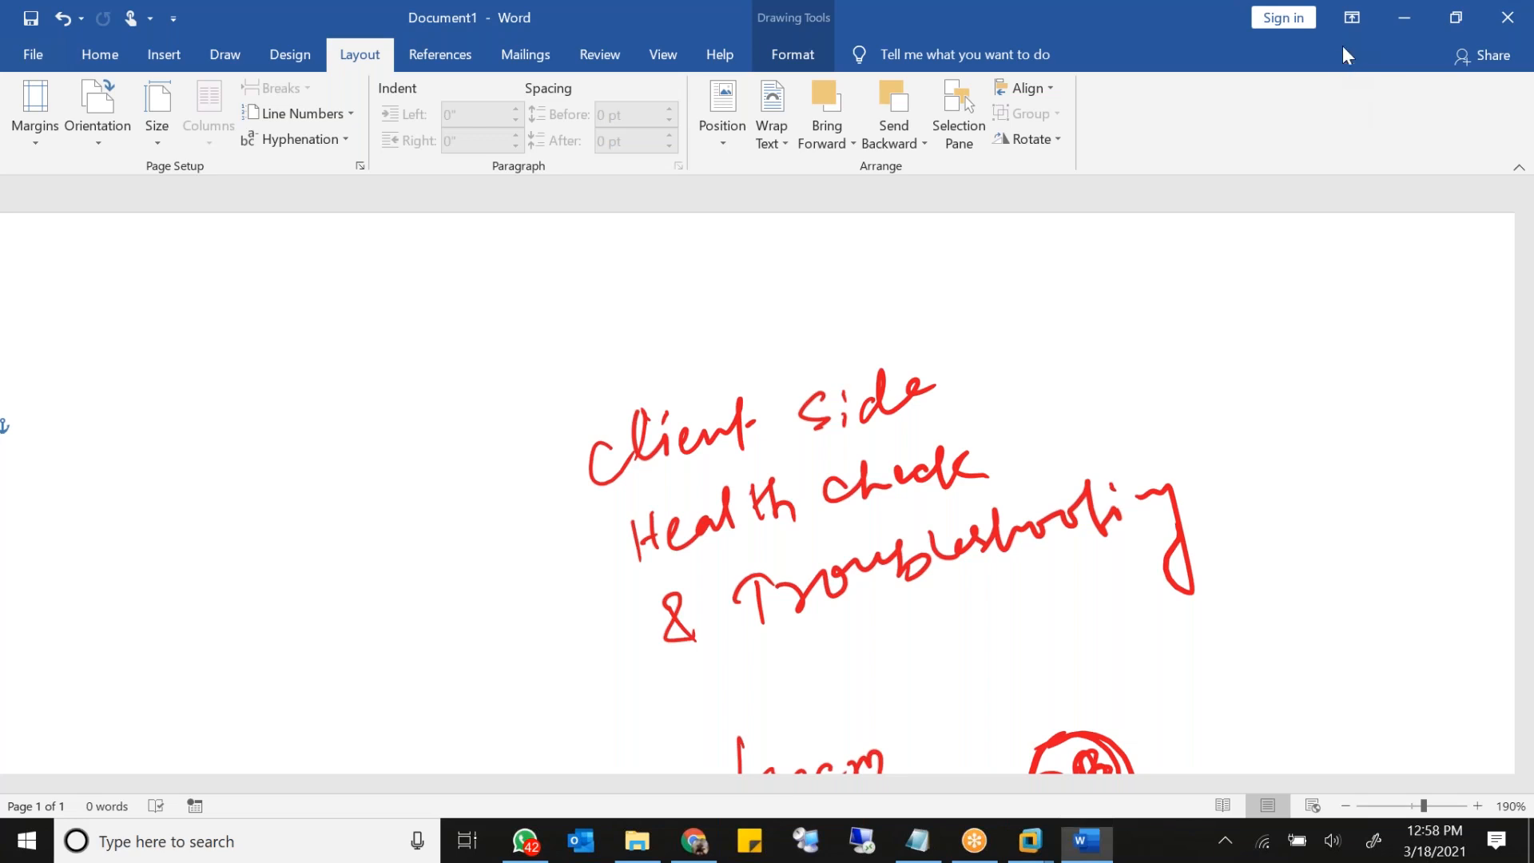